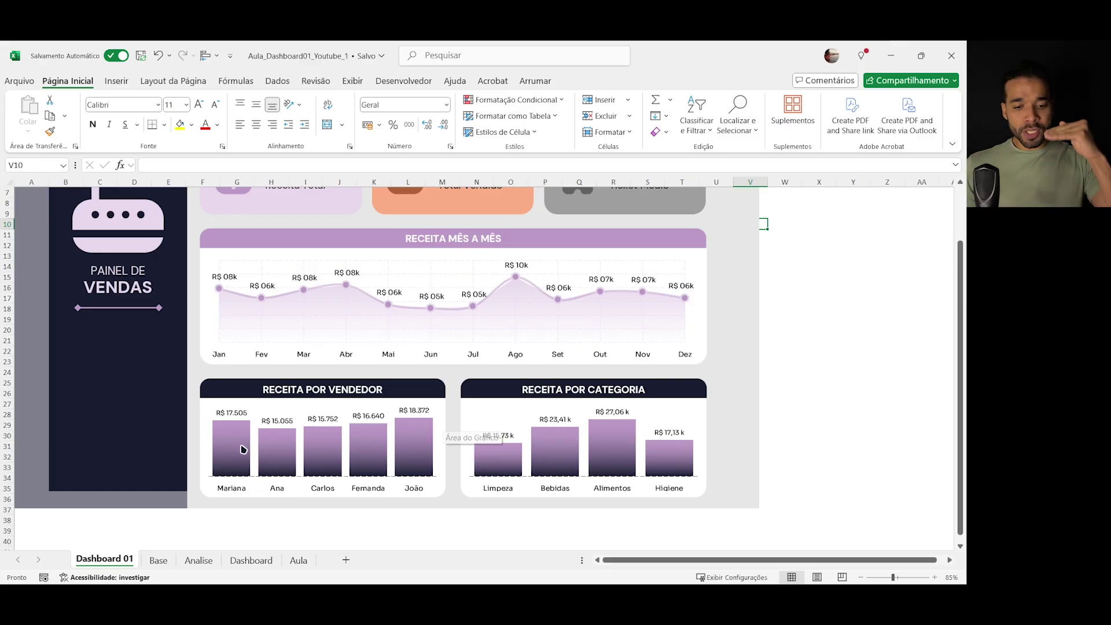
# - On the Analise sheet, delete the last seller's name and revenue in E6:F6
pyautogui.moveTo(239, 447)
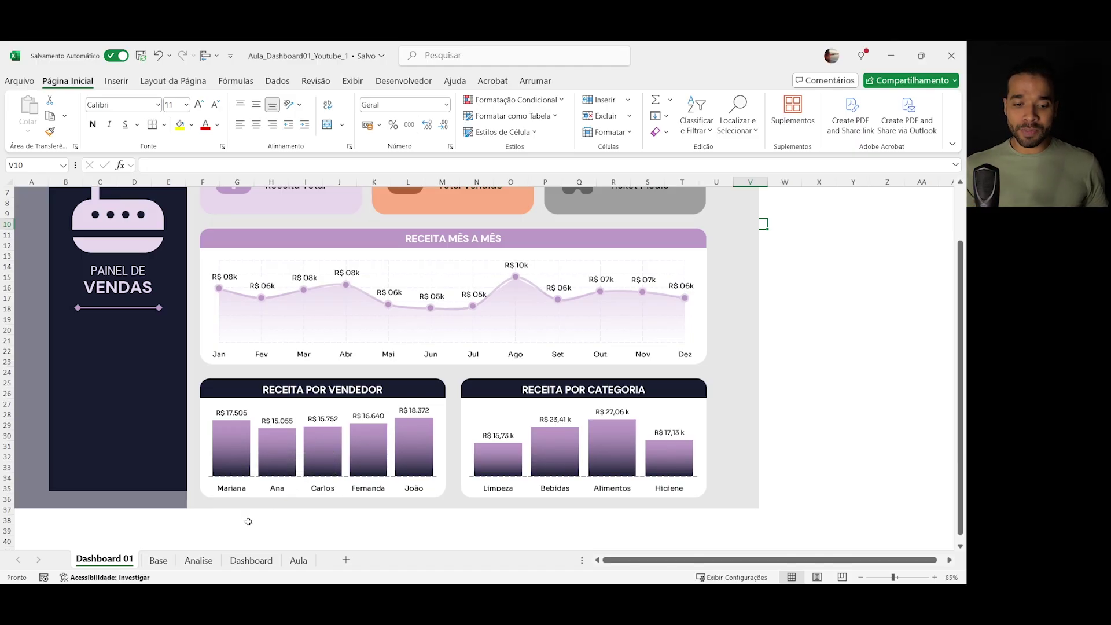
pyautogui.click(162, 561)
pyautogui.click(199, 560)
pyautogui.click(197, 333)
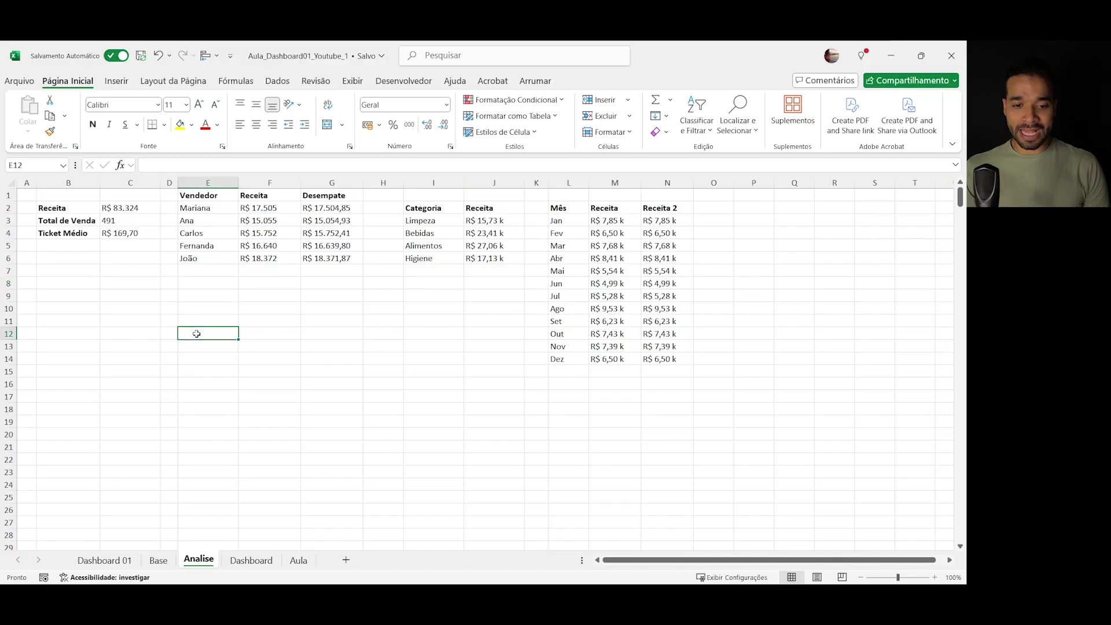
pyautogui.moveTo(191, 258); pyautogui.dragTo(269, 259)
pyautogui.press('Delete')
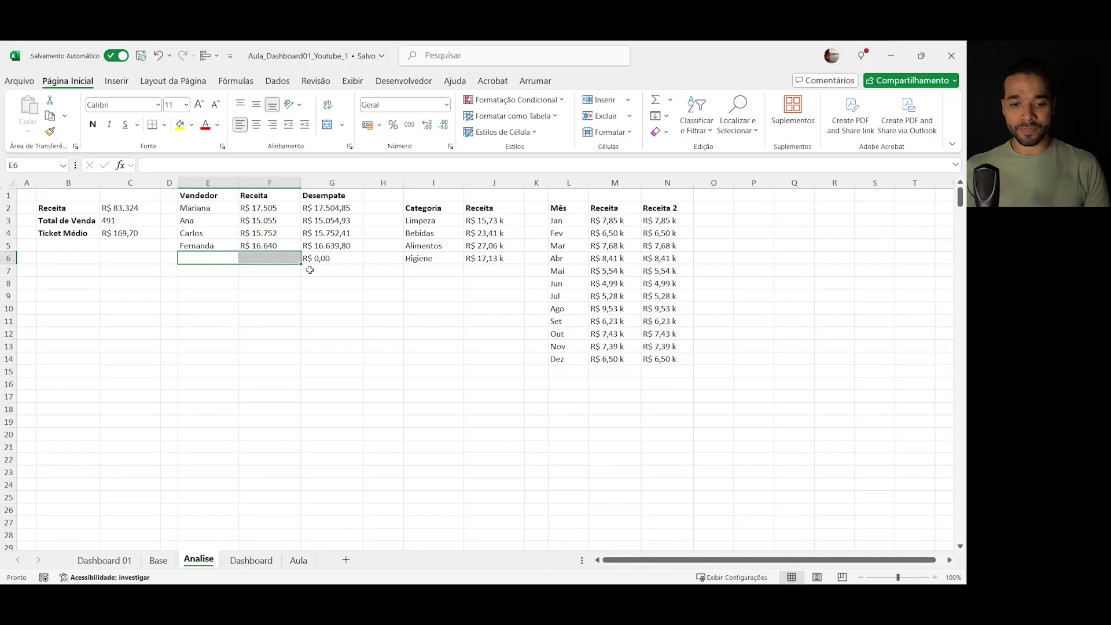
# - Check the seller and category revenue charts on Dashboard 01 and the function list on the Aula sheet
pyautogui.click(104, 560)
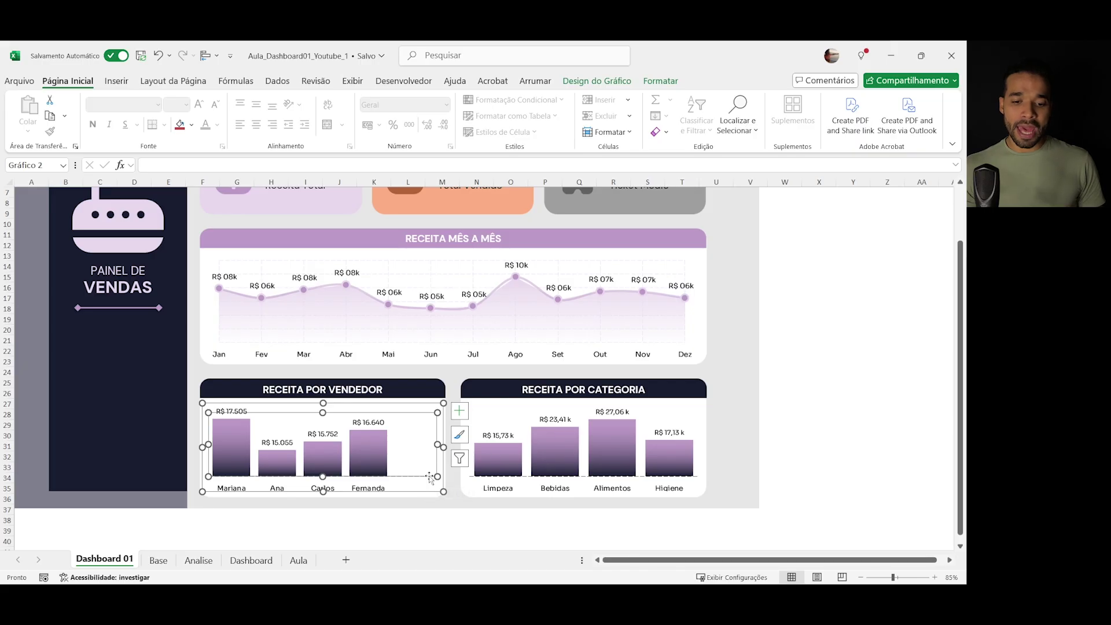
pyautogui.click(607, 411)
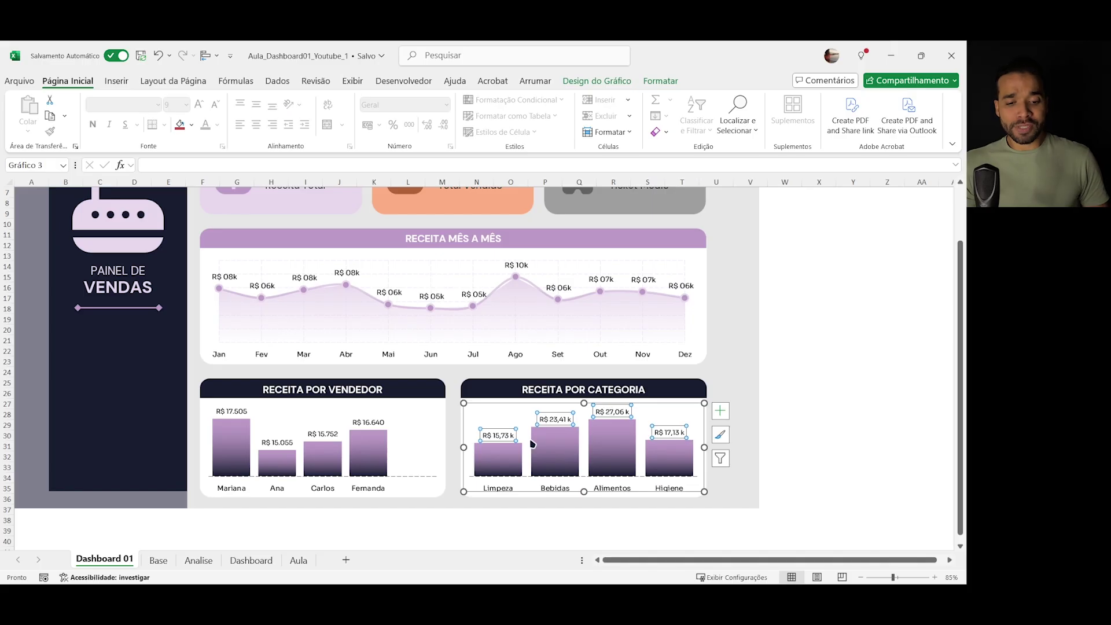
pyautogui.click(533, 444)
pyautogui.click(295, 562)
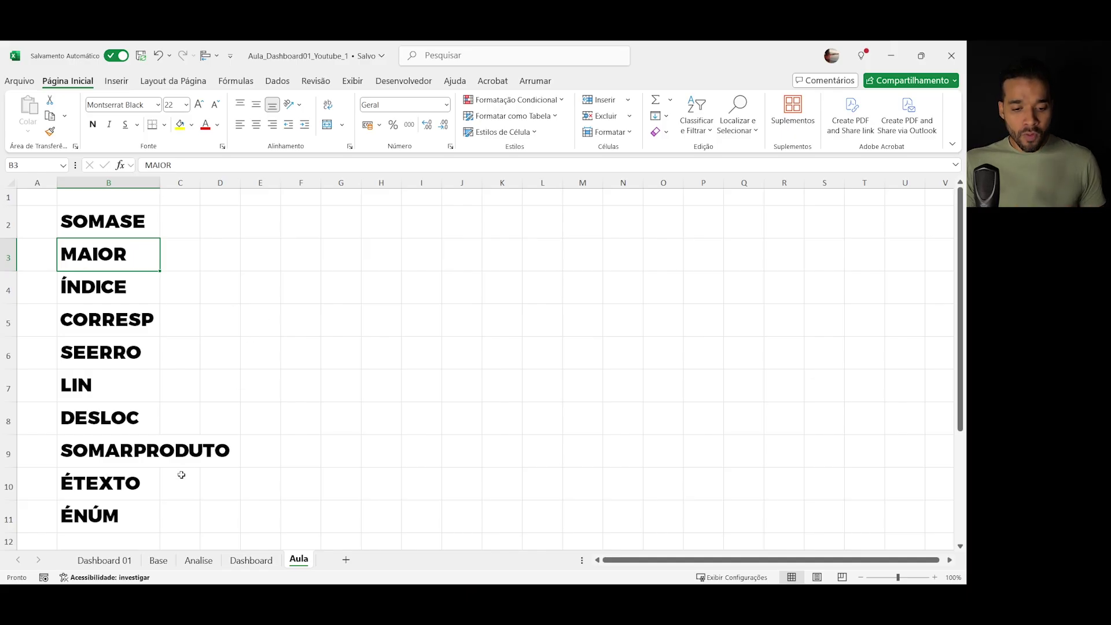
# - On the Analise sheet, clear the sellers' revenue formulas in F2:F5
pyautogui.click(204, 561)
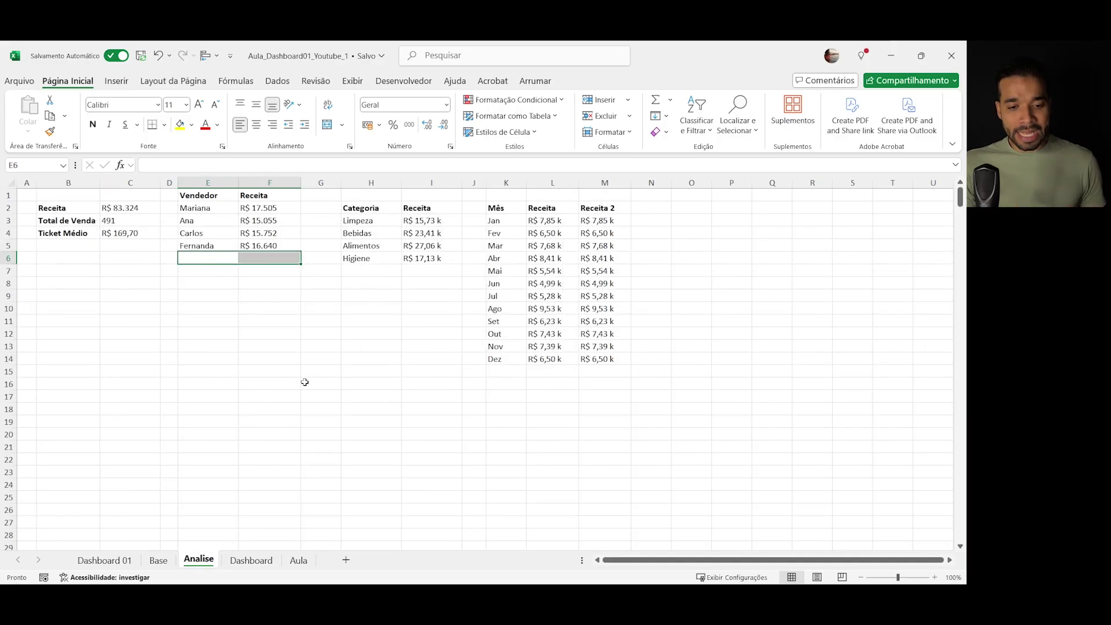
pyautogui.click(277, 195)
pyautogui.hotkey('ctrl', 'space')
pyautogui.click(280, 207)
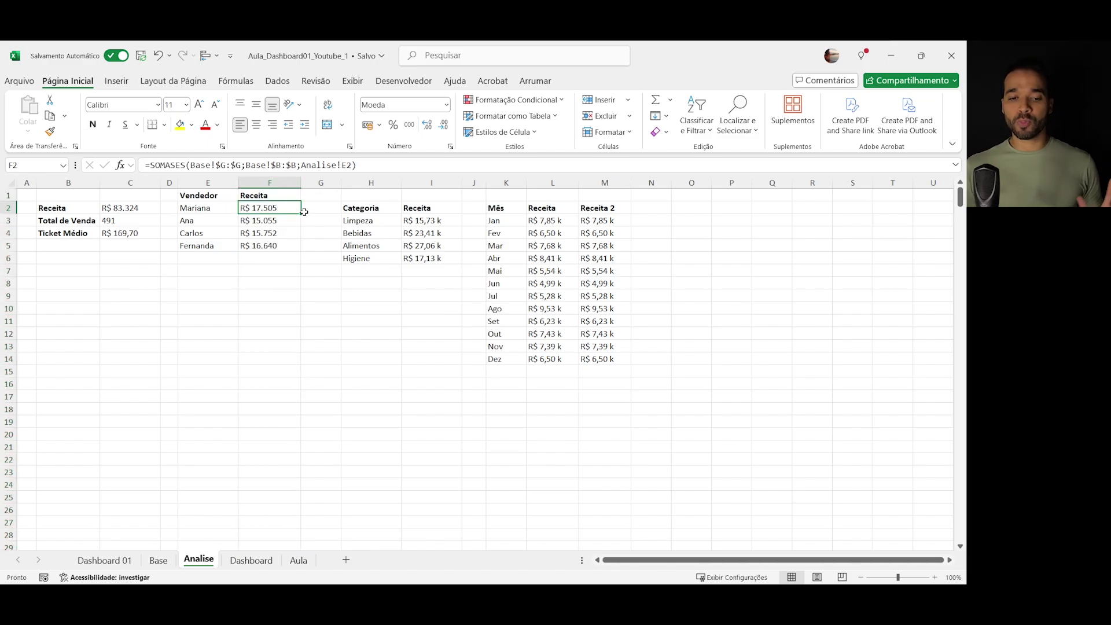
pyautogui.moveTo(276, 210); pyautogui.dragTo(272, 246)
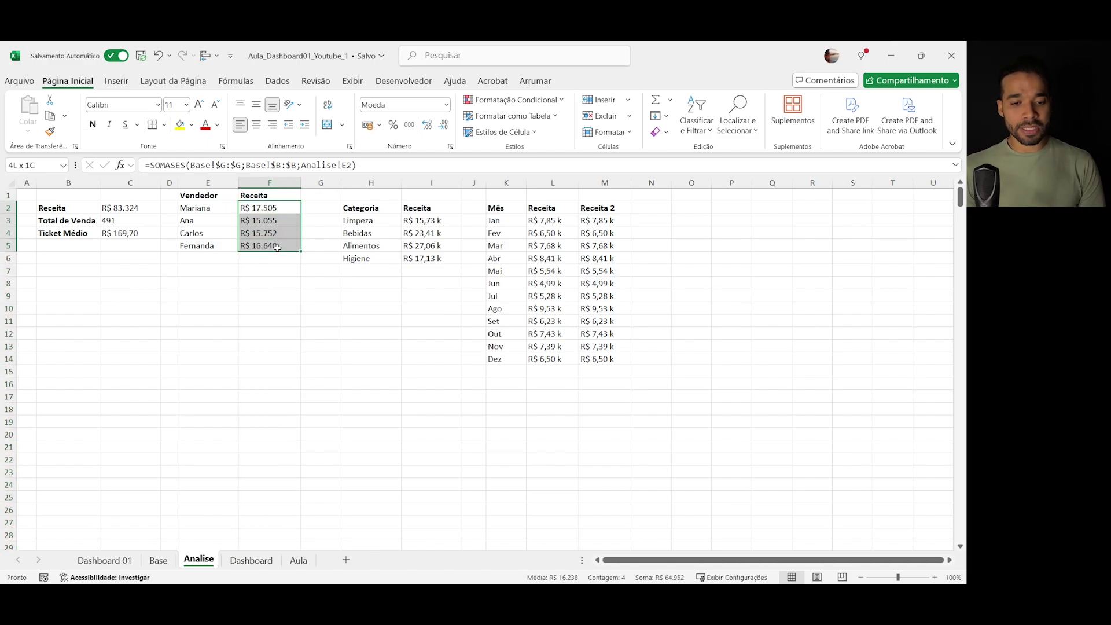
pyautogui.press('Delete')
pyautogui.click(276, 210)
# - Move the Vendedor and Receita columns to directly after the Receita 2 column, into L:M
pyautogui.click(296, 184)
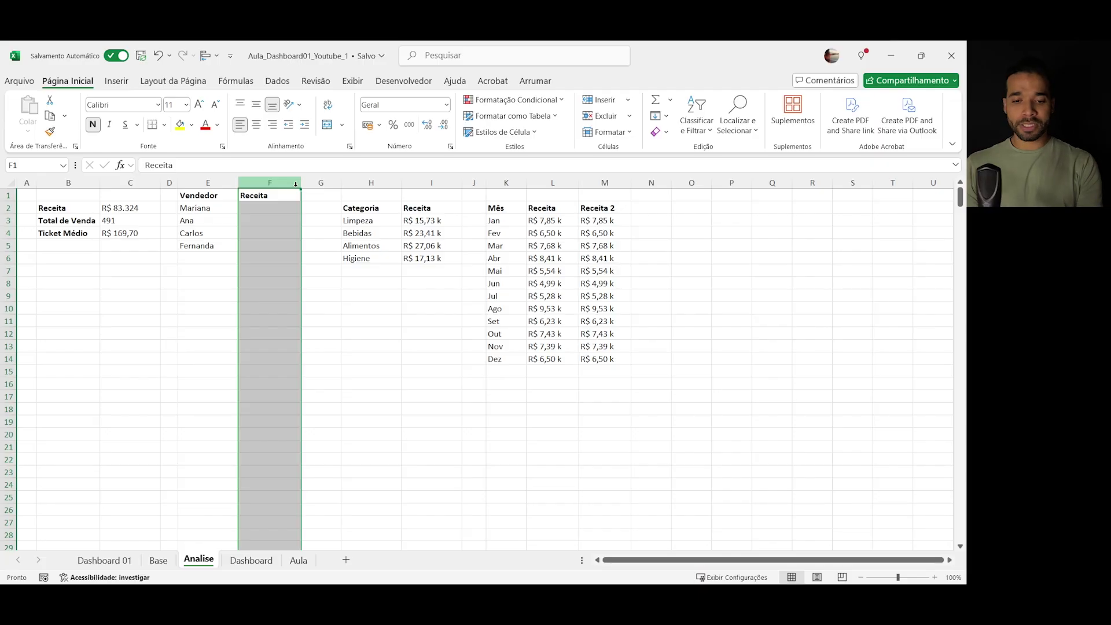
pyautogui.click(359, 207)
pyautogui.moveTo(602, 184); pyautogui.dragTo(183, 209)
pyautogui.click(597, 271)
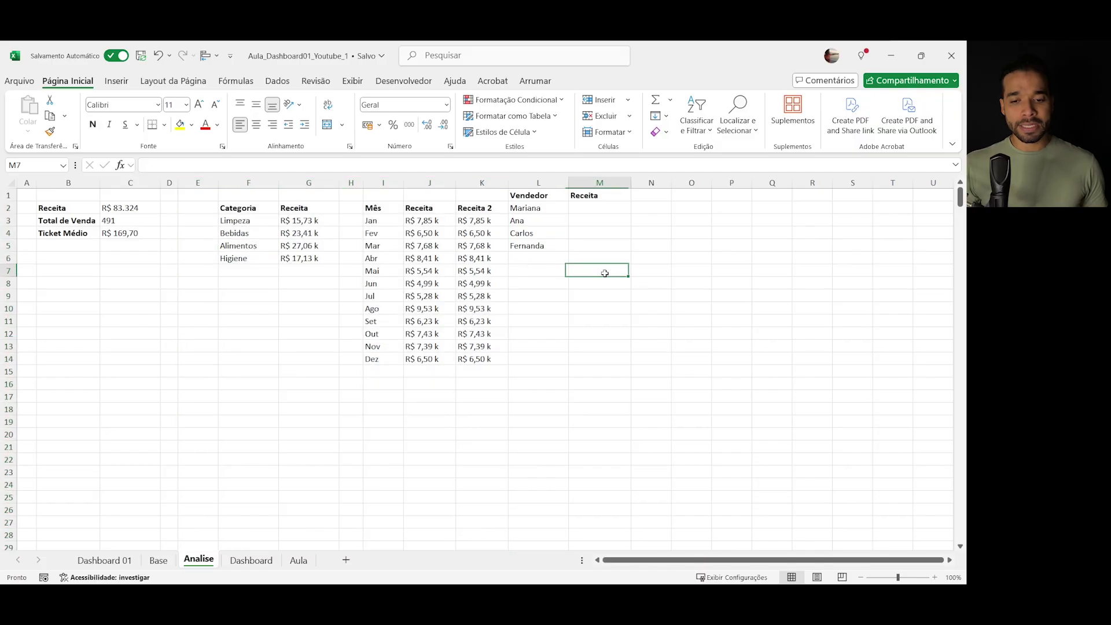
# - Insert three blank columns before the Vendedor column
pyautogui.click(521, 180)
pyautogui.hotkey('ctrl', '+')
pyautogui.hotkey('ctrl', '+')
pyautogui.hotkey('ctrl', '+')
pyautogui.rightClick(520, 178)
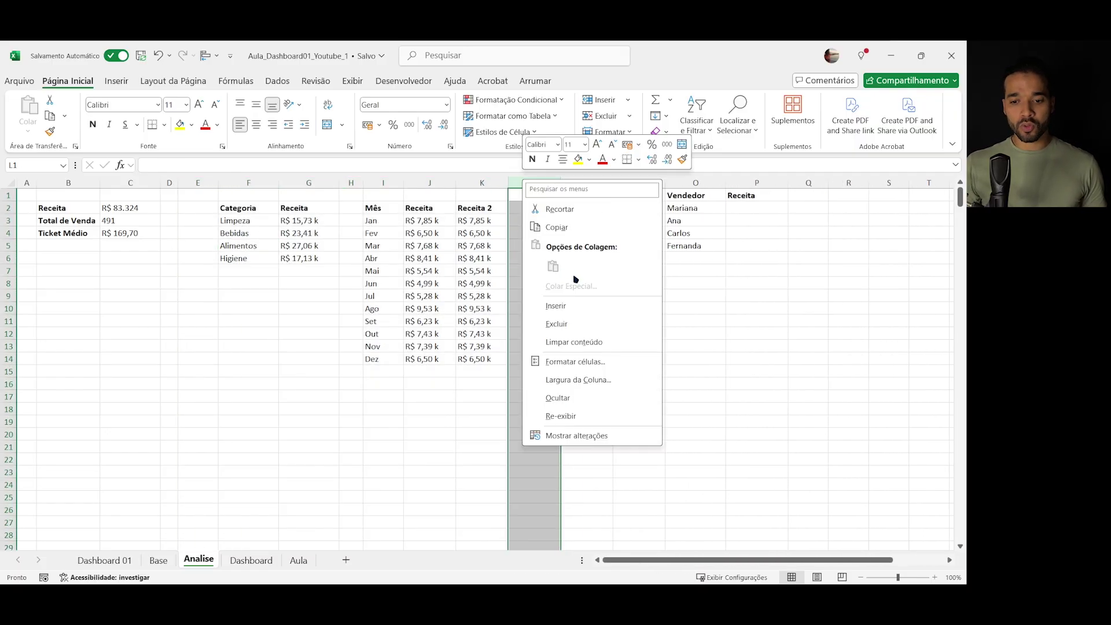
pyautogui.click(691, 290)
pyautogui.click(691, 289)
# - Review the Vendedor table's new place, the Dashboard 01 and Dashboard sheets and the function list on Aula, and return to Analise
pyautogui.hscroll(5, 691, 290)
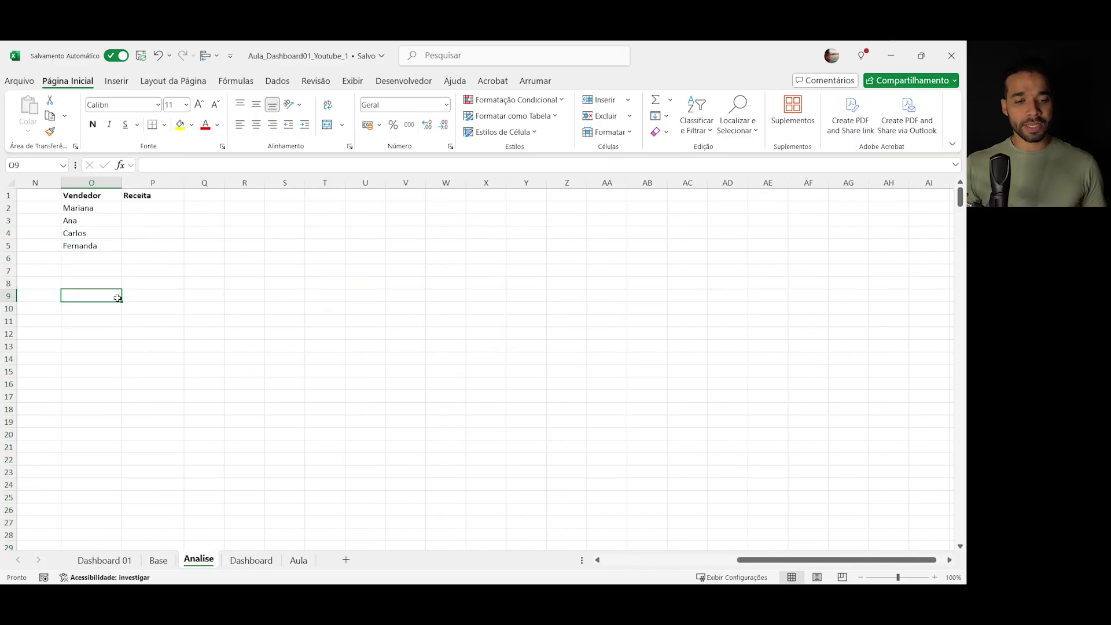
pyautogui.scroll(2, 117, 299)
pyautogui.scroll(1, 120, 300)
pyautogui.scroll(2, 145, 311)
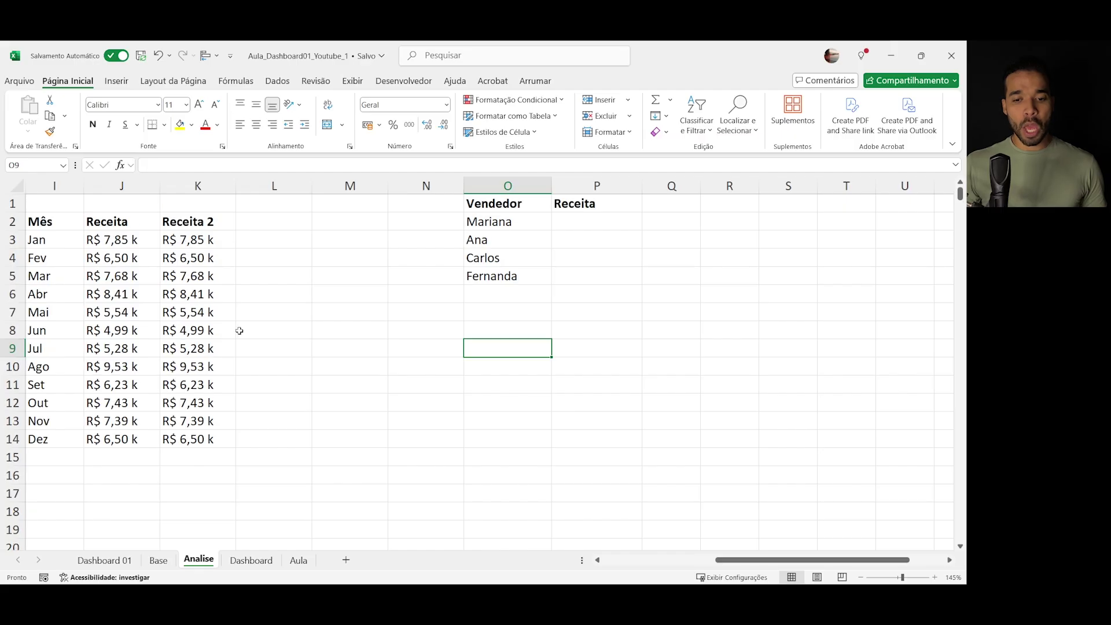
pyautogui.hscroll(5, 268, 308)
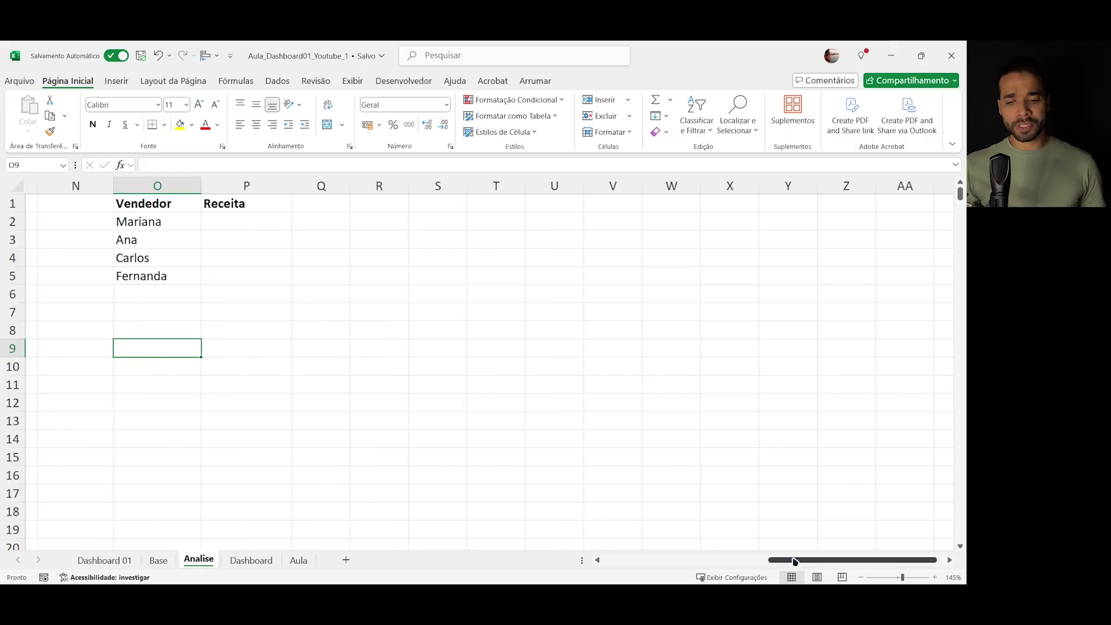
pyautogui.moveTo(761, 560); pyautogui.dragTo(770, 559)
pyautogui.click(97, 560)
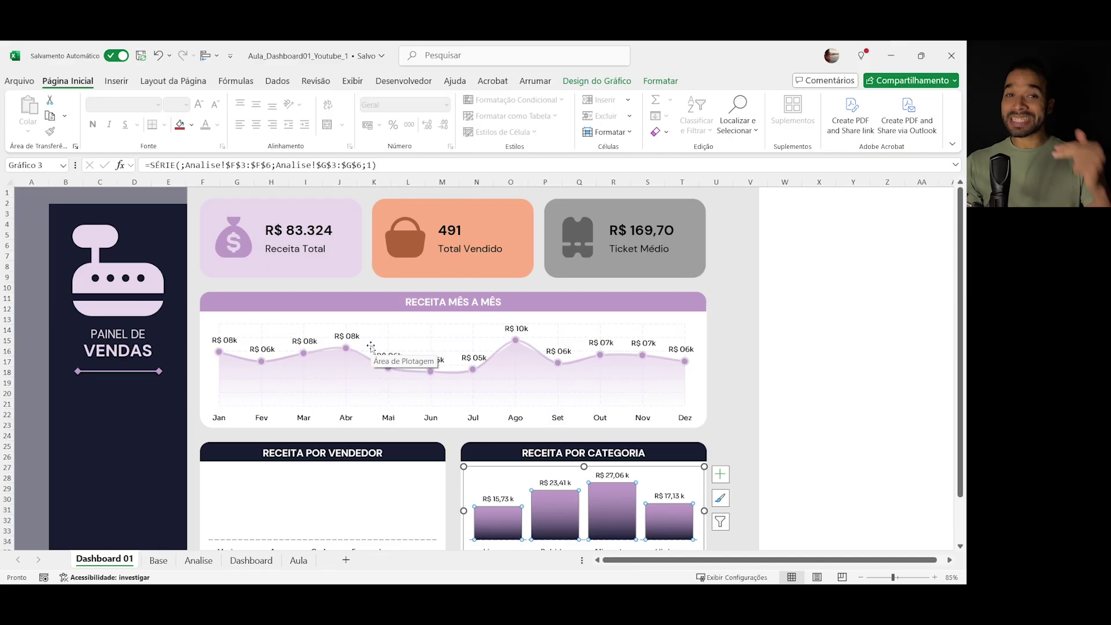
pyautogui.click(251, 560)
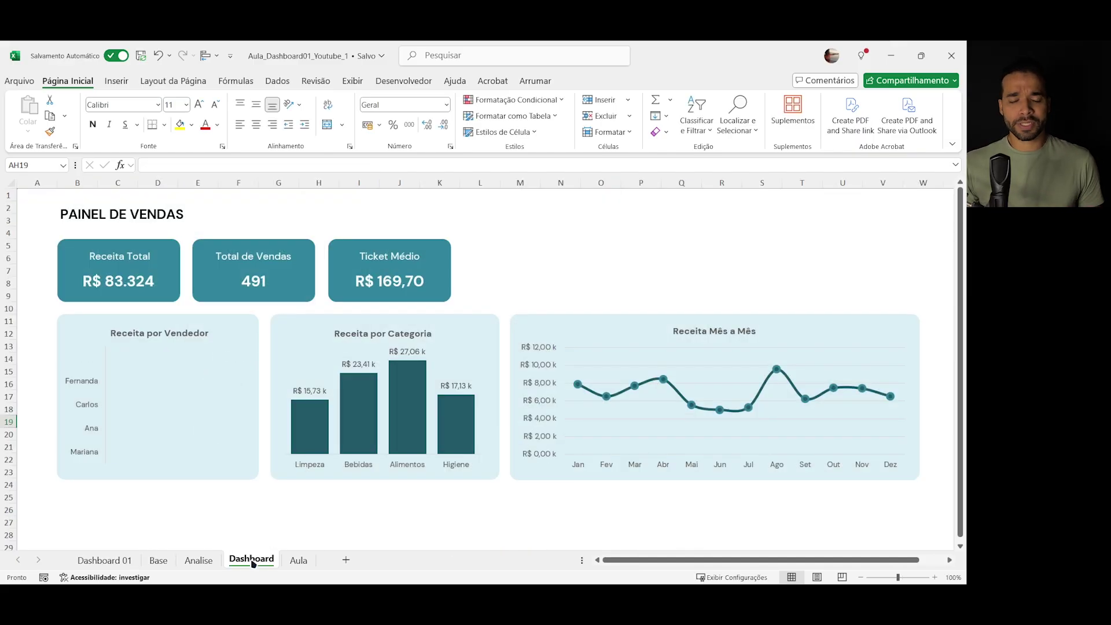
pyautogui.click(299, 560)
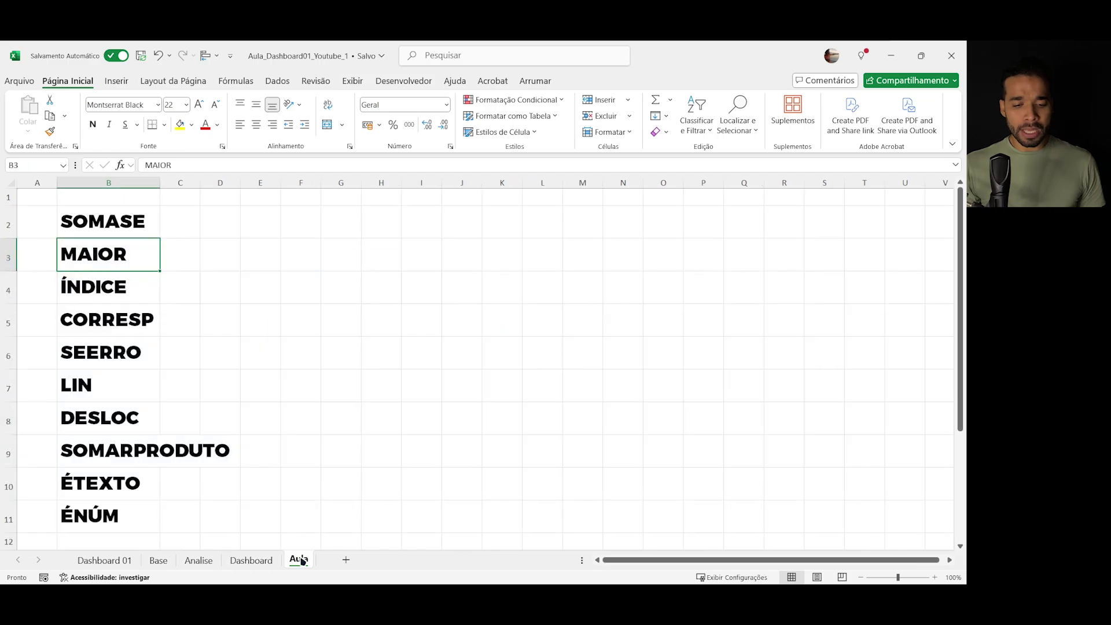
pyautogui.click(200, 560)
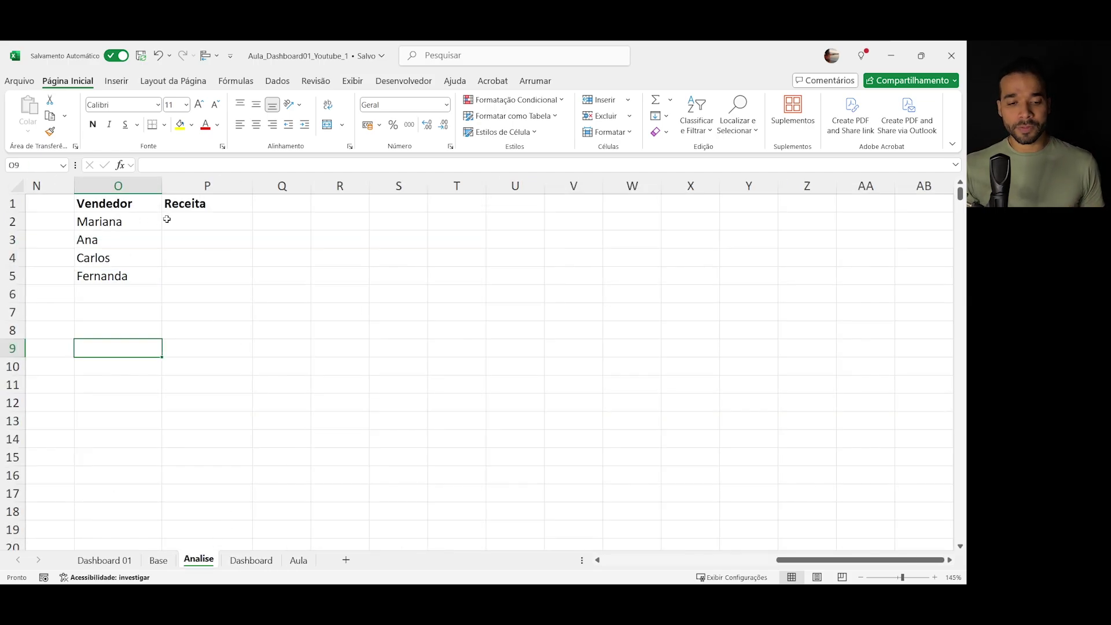
pyautogui.click(53, 201)
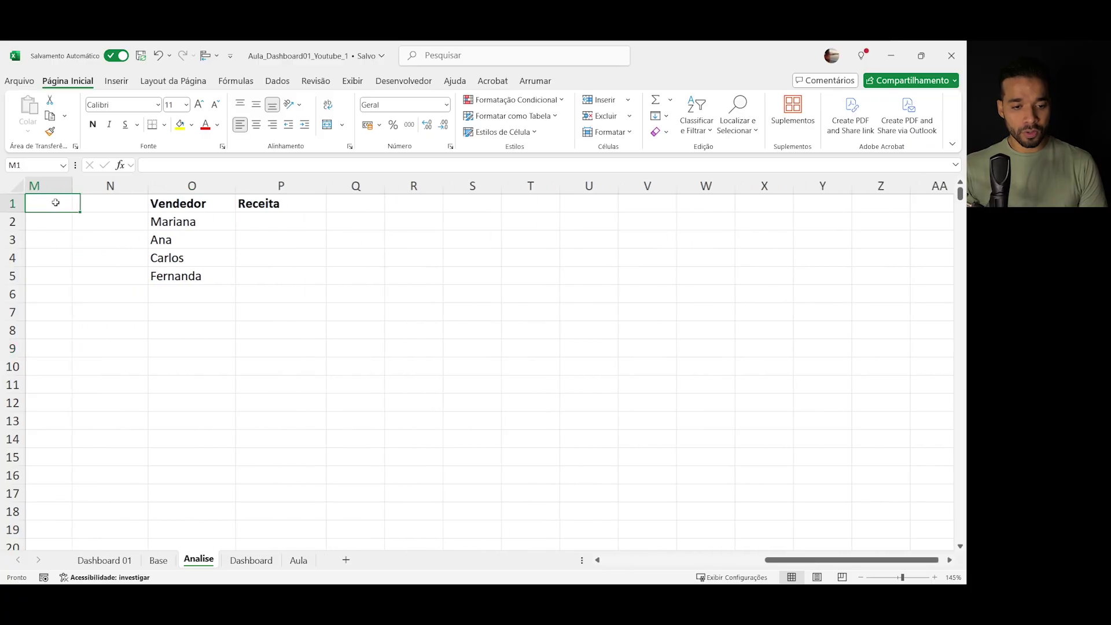
pyautogui.click(305, 207)
pyautogui.click(887, 207)
pyautogui.click(945, 208)
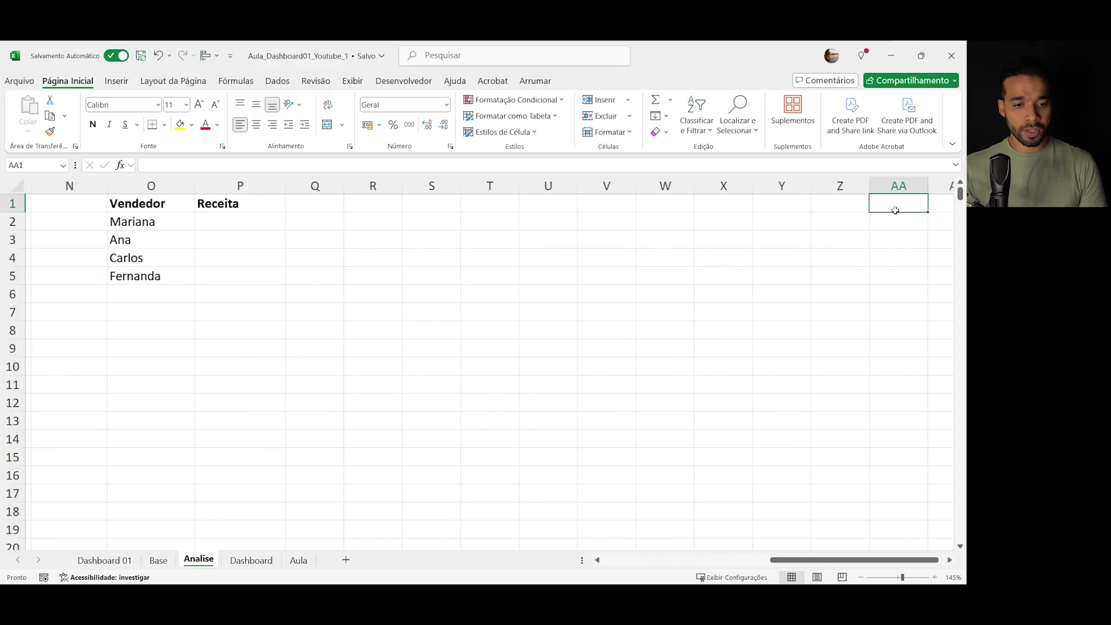
pyautogui.click(181, 208)
pyautogui.click(159, 224)
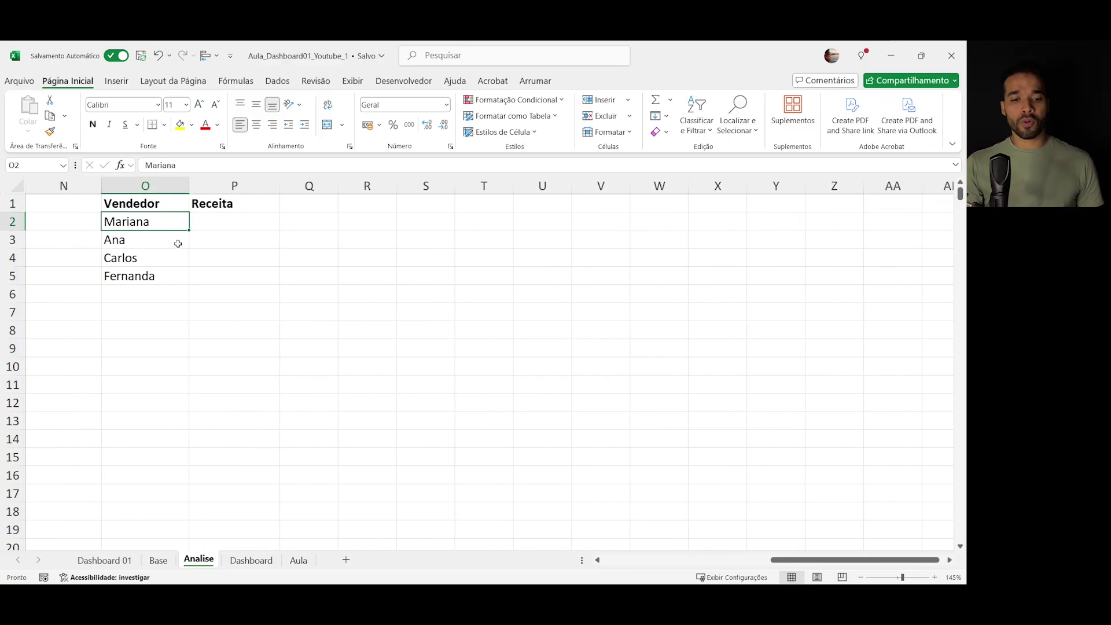
pyautogui.click(161, 244)
pyautogui.click(155, 256)
pyautogui.click(159, 280)
pyautogui.click(156, 295)
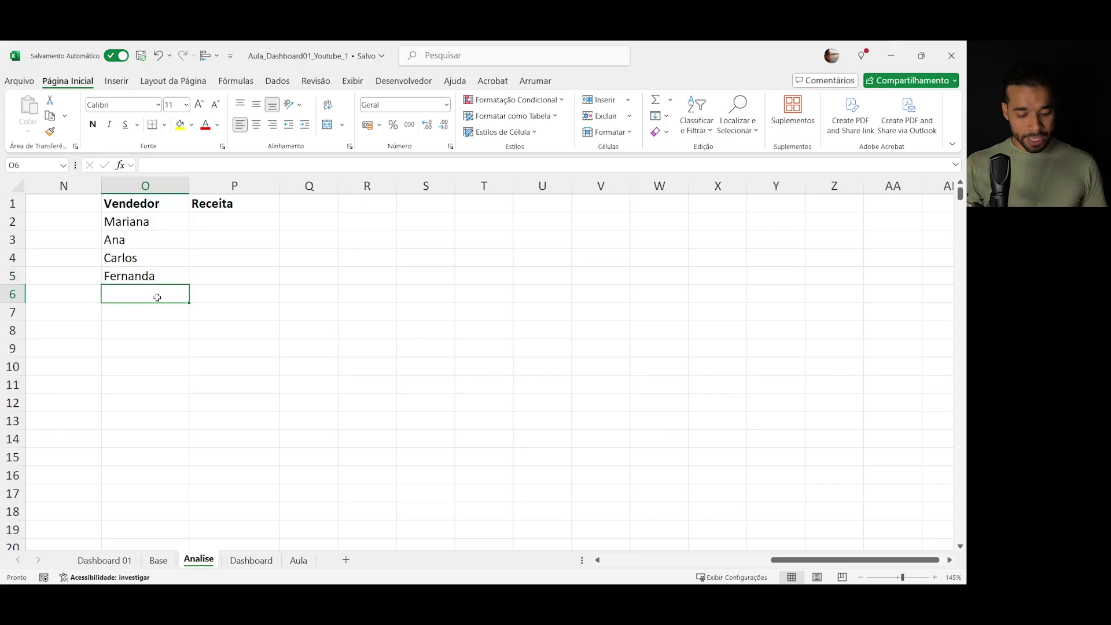
pyautogui.write('Jpã')
pyautogui.press('BackSpace')
pyautogui.press('BackSpace')
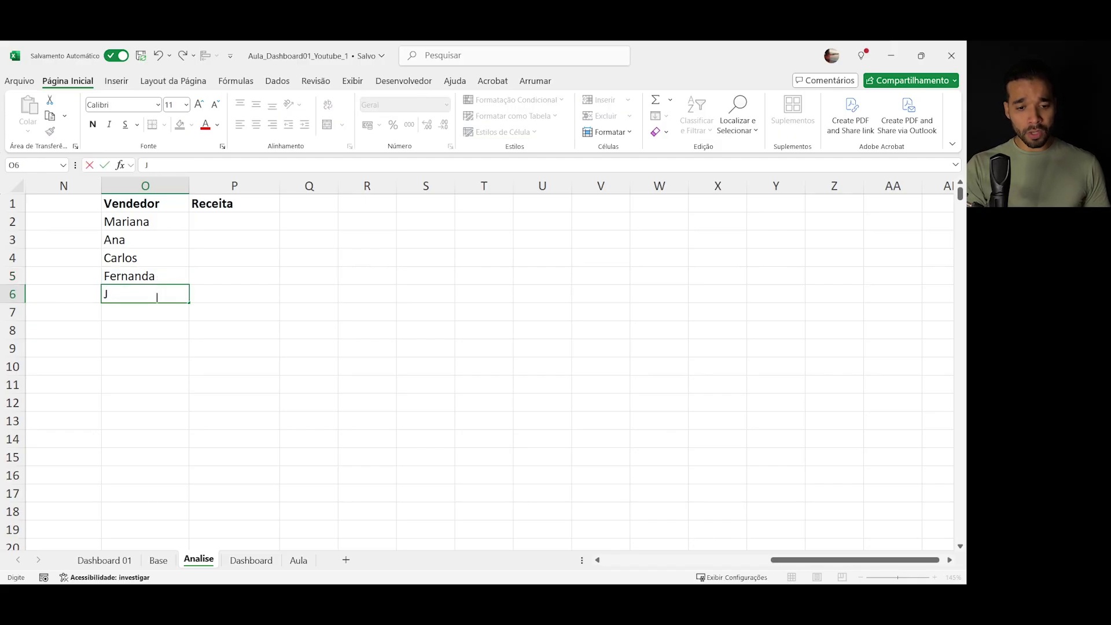
pyautogui.write('ão')
pyautogui.press('Return')
pyautogui.click(157, 296)
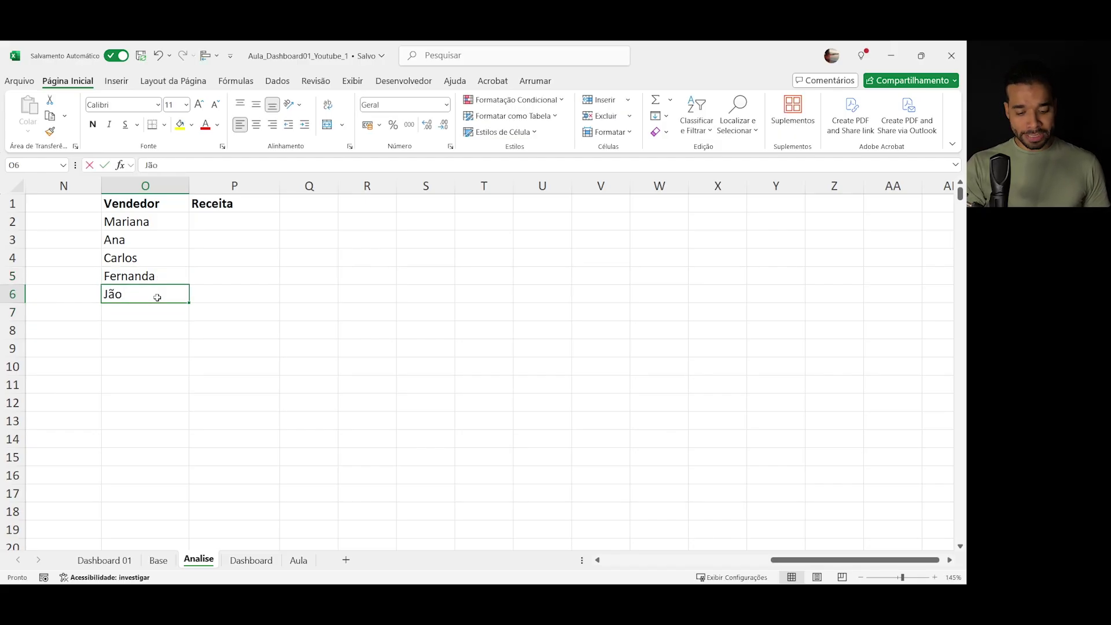
pyautogui.press('BackSpace')
# - Clear the seller names in O2:O5 under the Vendedor header
pyautogui.moveTo(166, 221); pyautogui.dragTo(165, 282)
pyautogui.press('Delete')
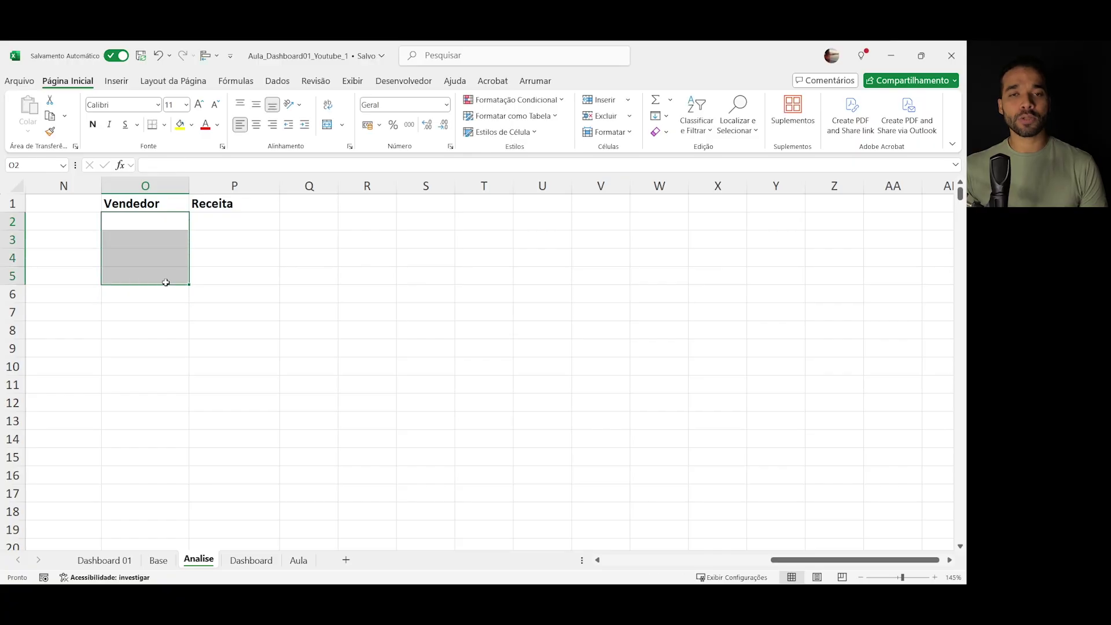
pyautogui.click(255, 342)
# - On the Base sheet, convert the sales data in A1:H492 into a table with headers
pyautogui.click(157, 559)
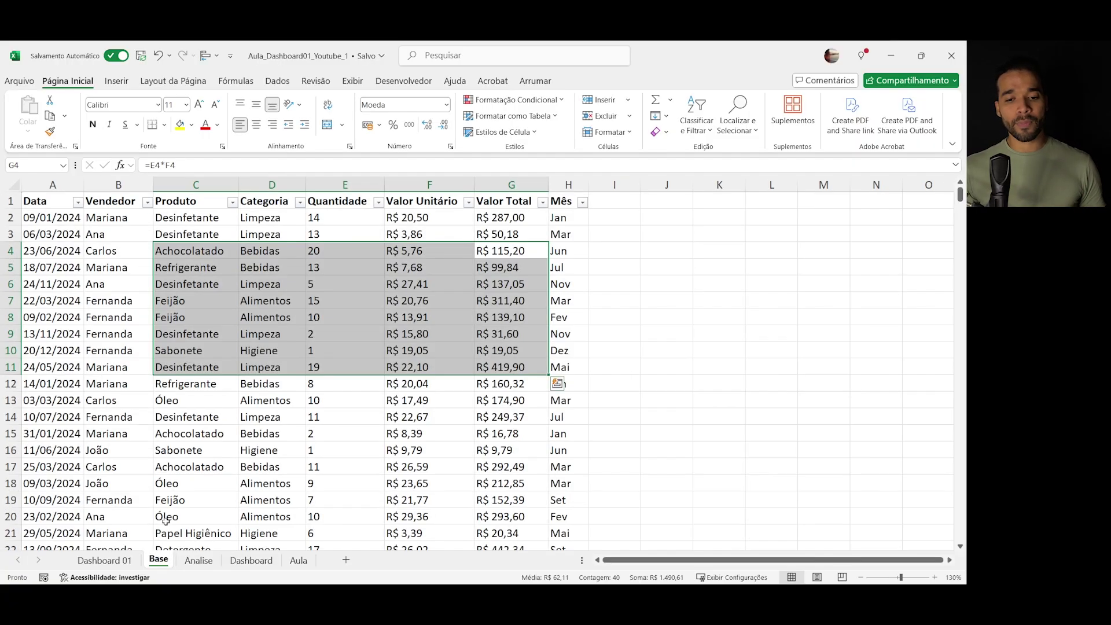
pyautogui.click(311, 334)
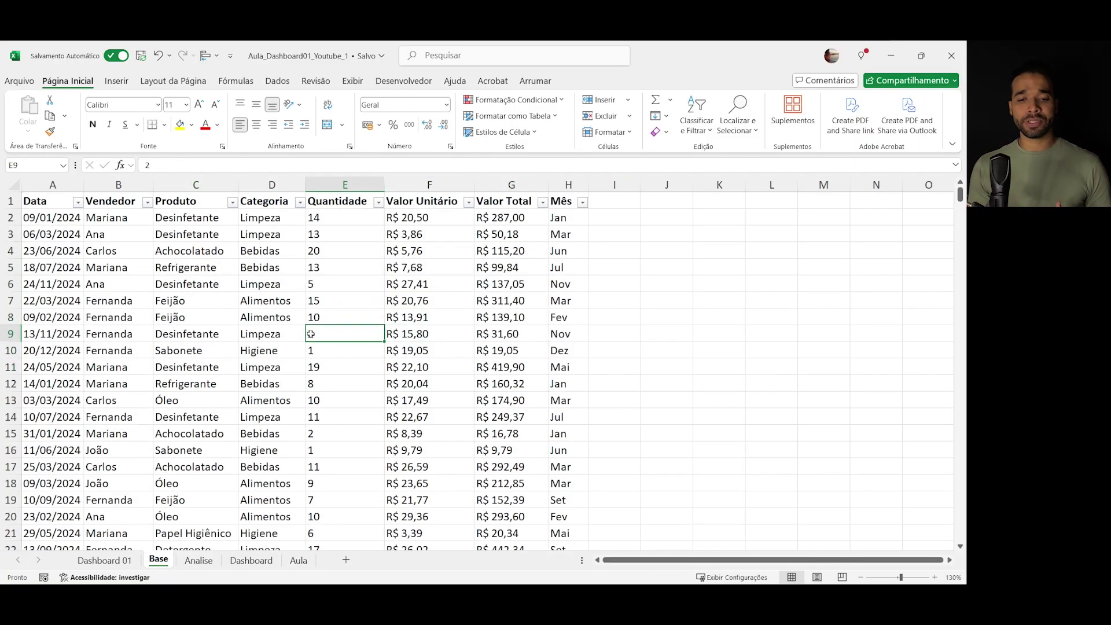
pyautogui.moveTo(416, 268); pyautogui.dragTo(367, 426)
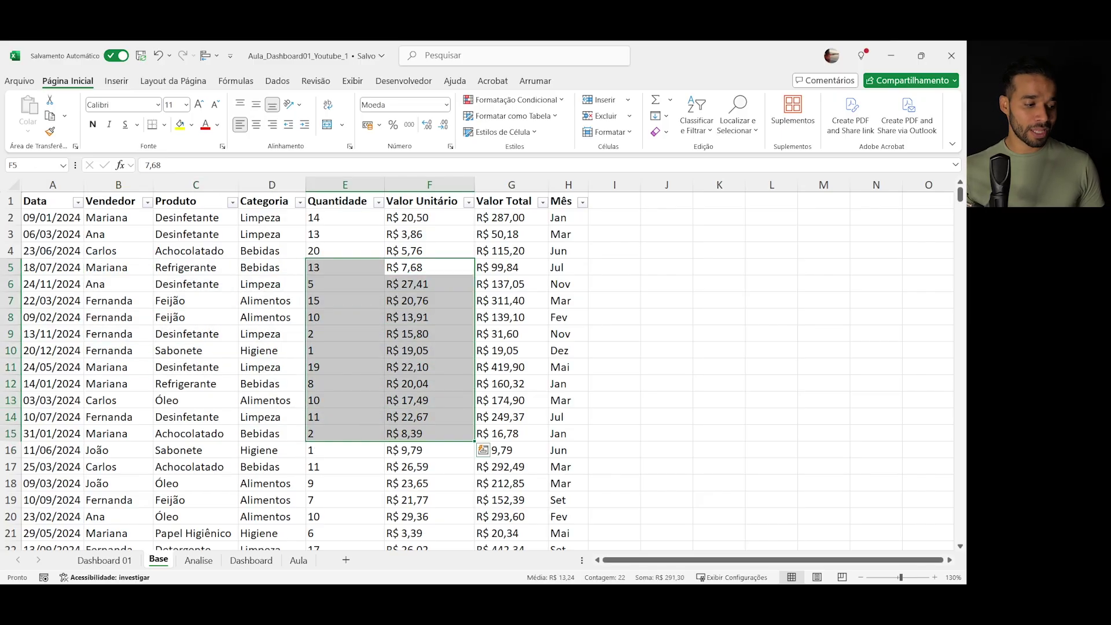
pyautogui.hotkey('alt', 'Tab')
pyautogui.click(533, 243)
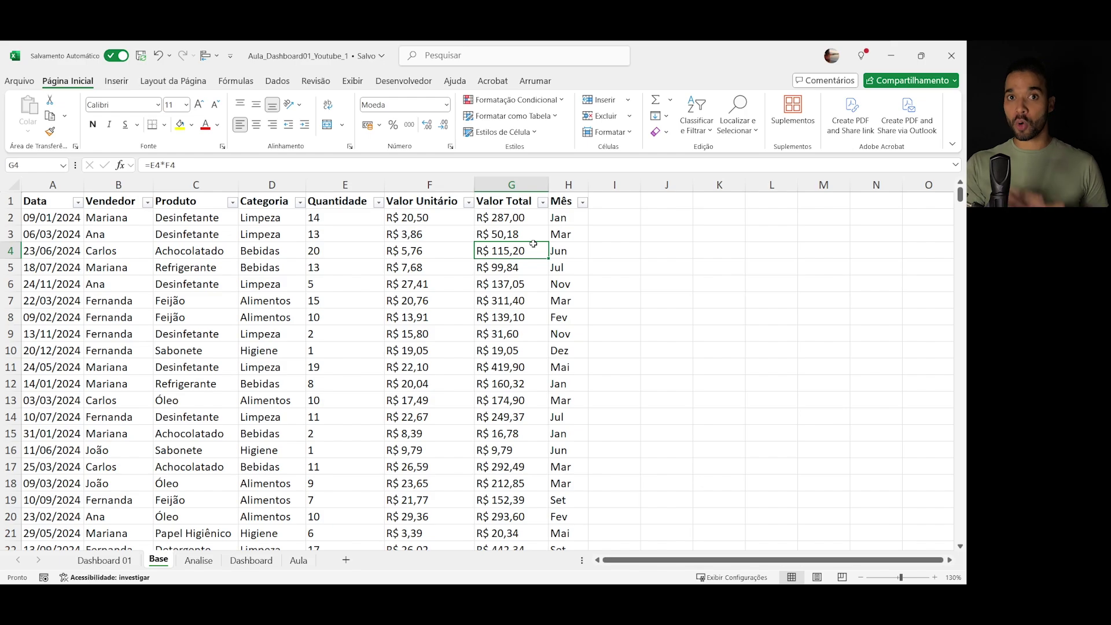
pyautogui.hotkey('ctrl', 't')
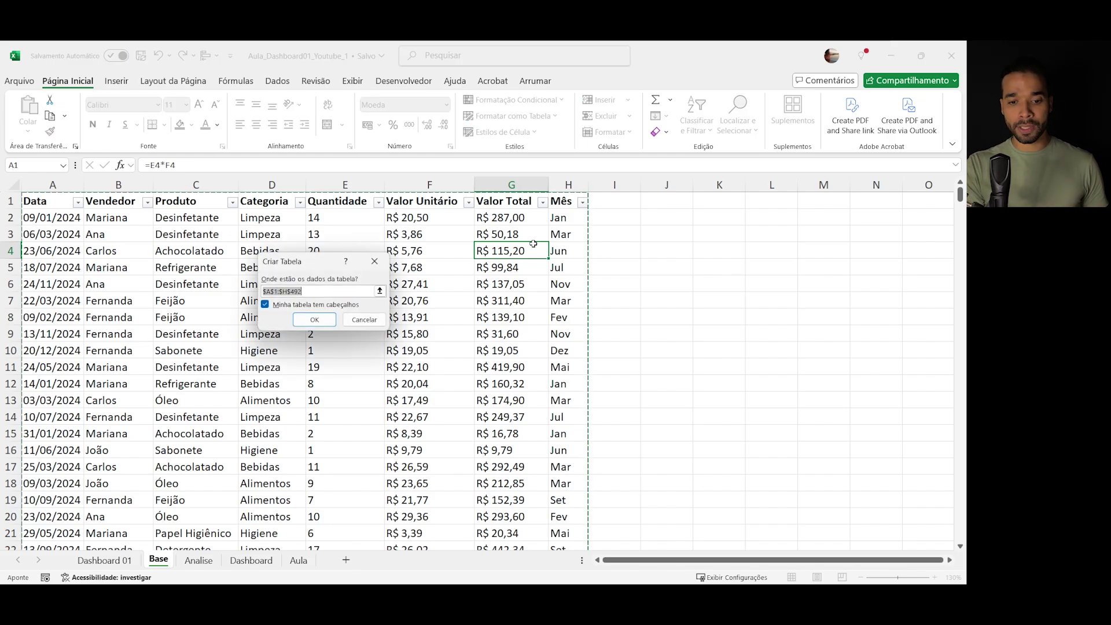
pyautogui.press('Return')
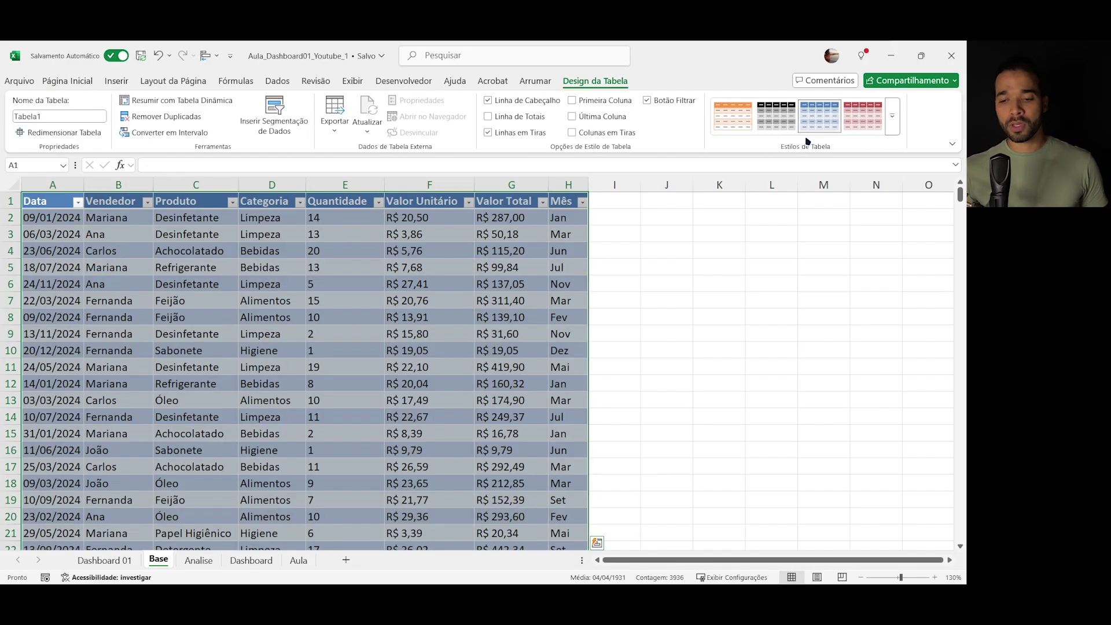
# - Apply the first light table style, without colours, to the sales table
pyautogui.click(891, 116)
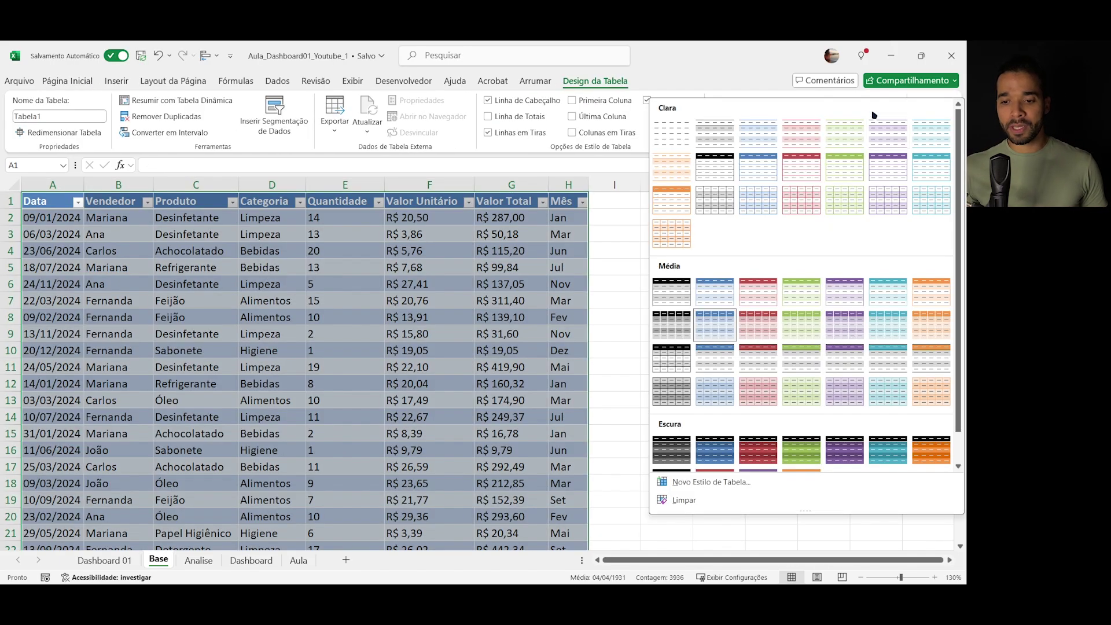
pyautogui.click(677, 140)
pyautogui.click(272, 267)
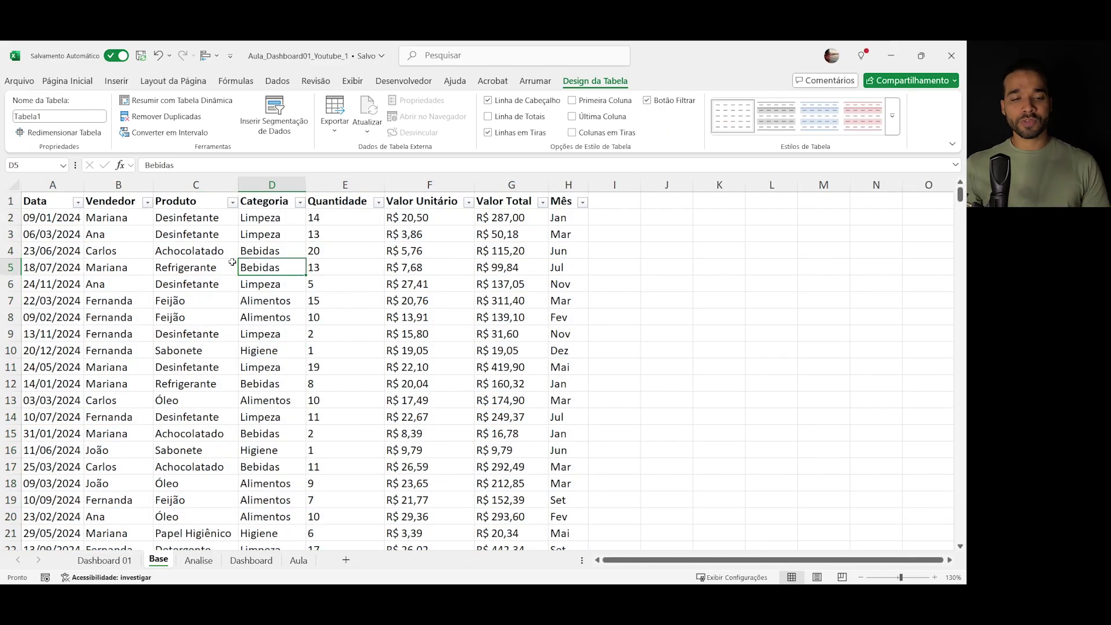
# - Rename the sales table on the Base sheet as Vendas
pyautogui.click(51, 116)
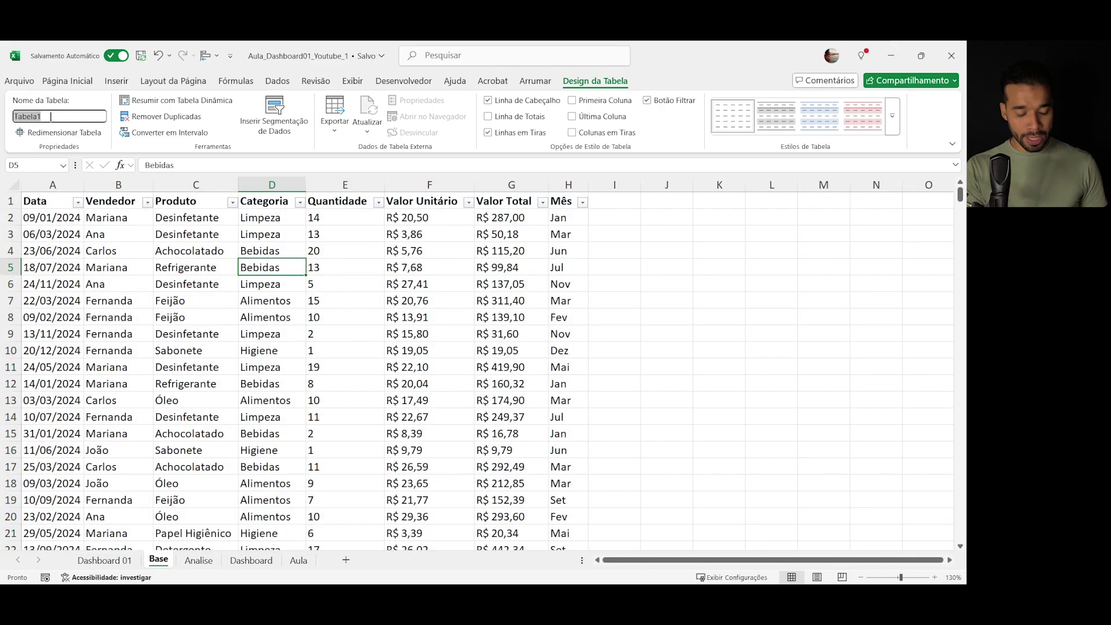
pyautogui.write('vend')
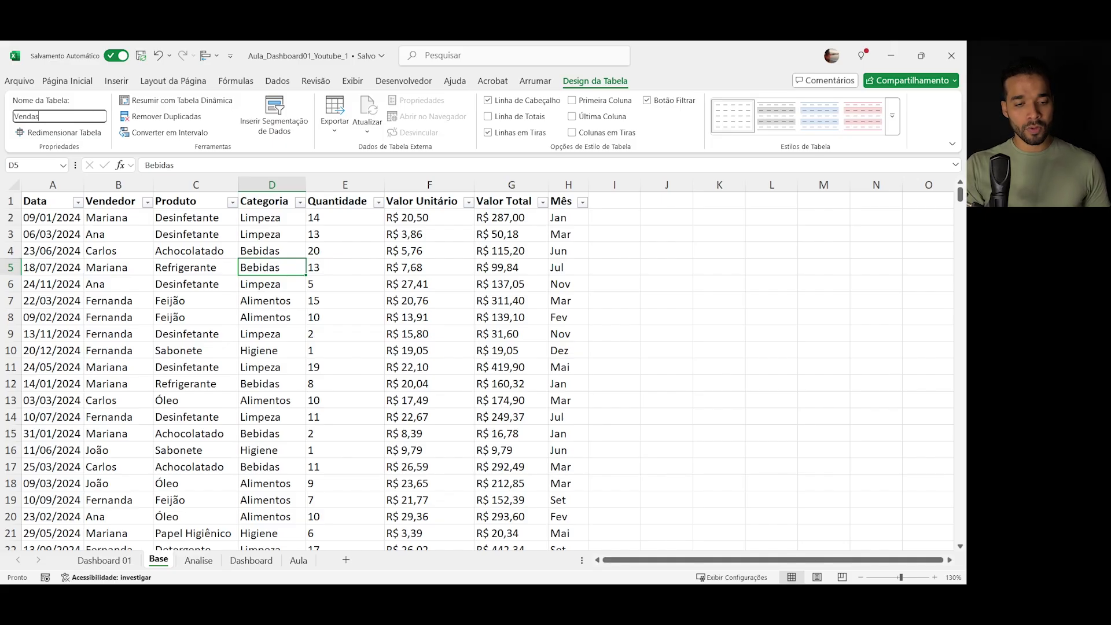
pyautogui.press('Return')
pyautogui.scroll(1, 119, 114)
pyautogui.click(581, 88)
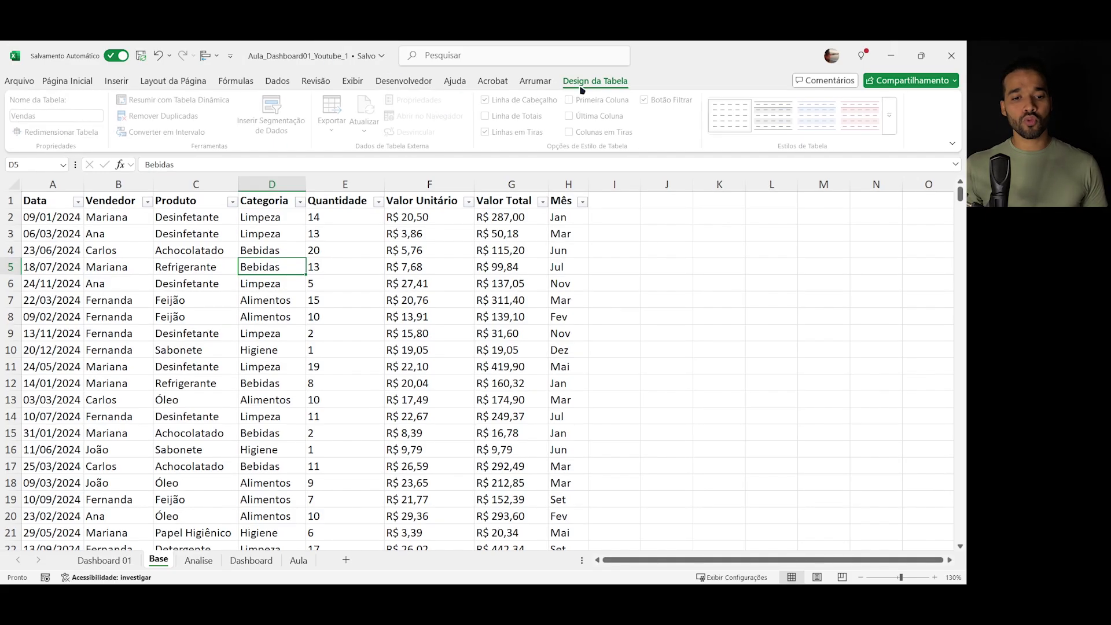
pyautogui.click(298, 311)
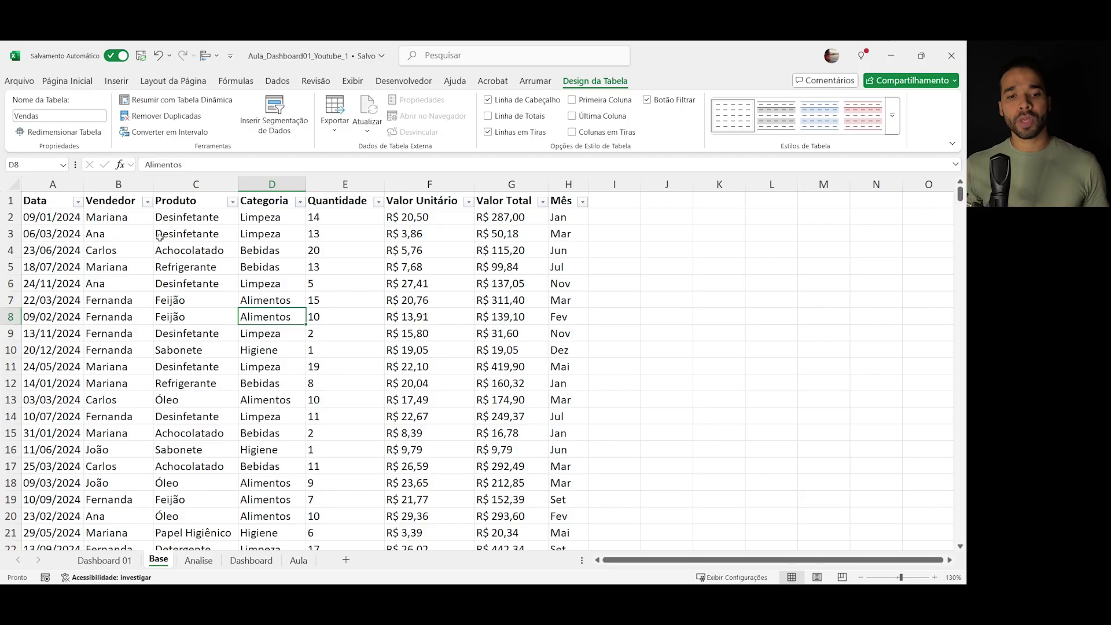
# - Select and copy the Vendedor column B on the Base sheet and return to Analise
pyautogui.click(92, 193)
pyautogui.hotkey('ctrl', 'c')
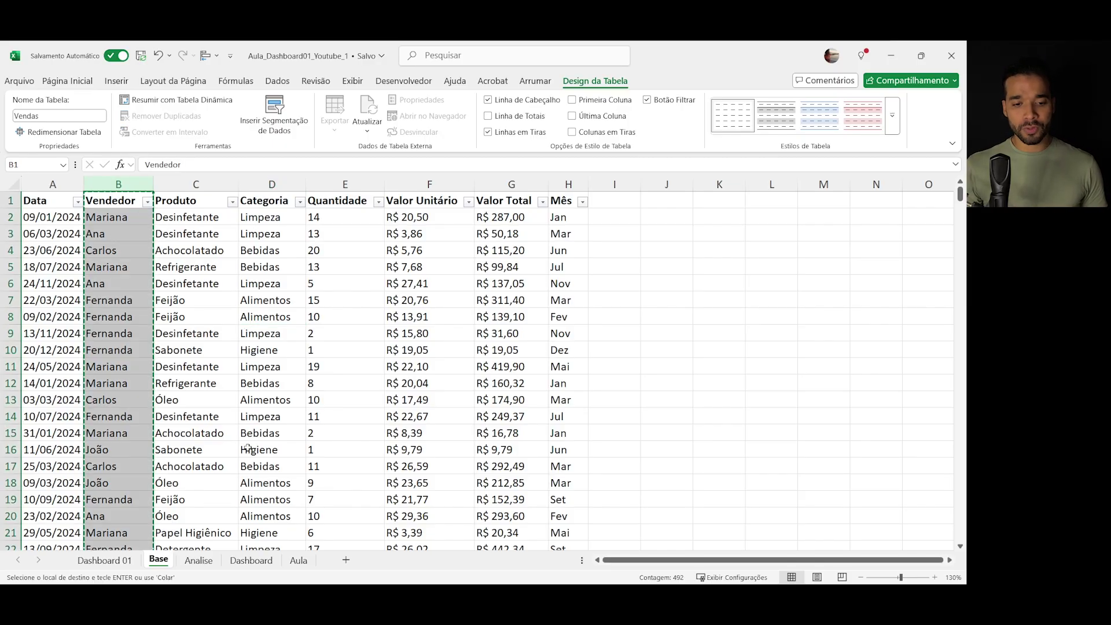
pyautogui.click(202, 560)
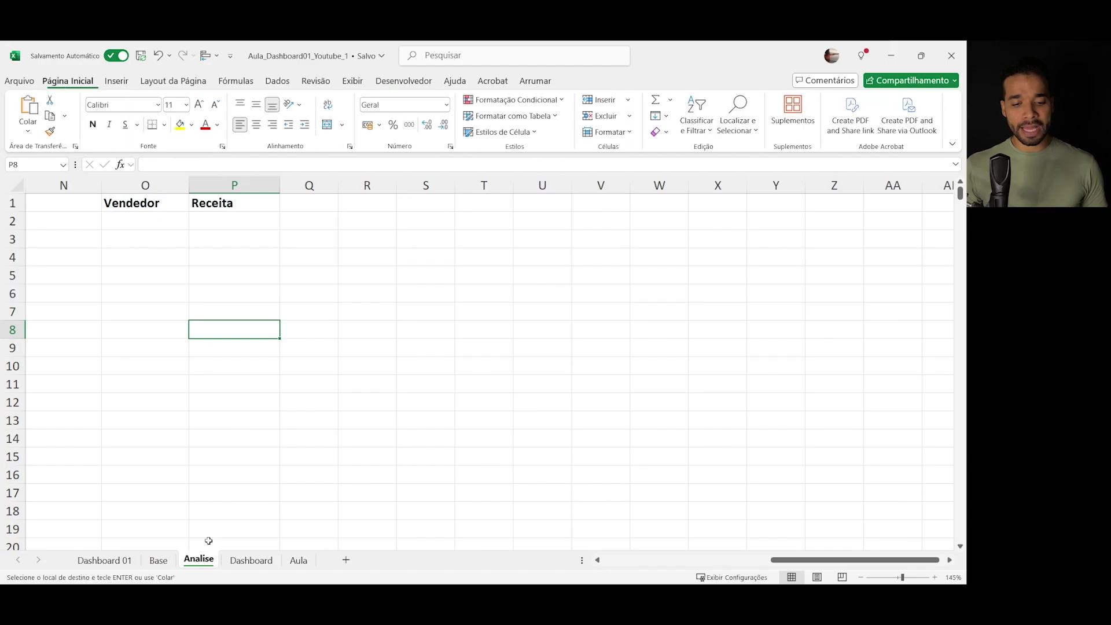
# - Reorder the sheets so Dashboard and Aula come before Base and Analise, checking the new order by switching between them
pyautogui.moveTo(250, 562); pyautogui.dragTo(226, 563)
pyautogui.click(282, 564)
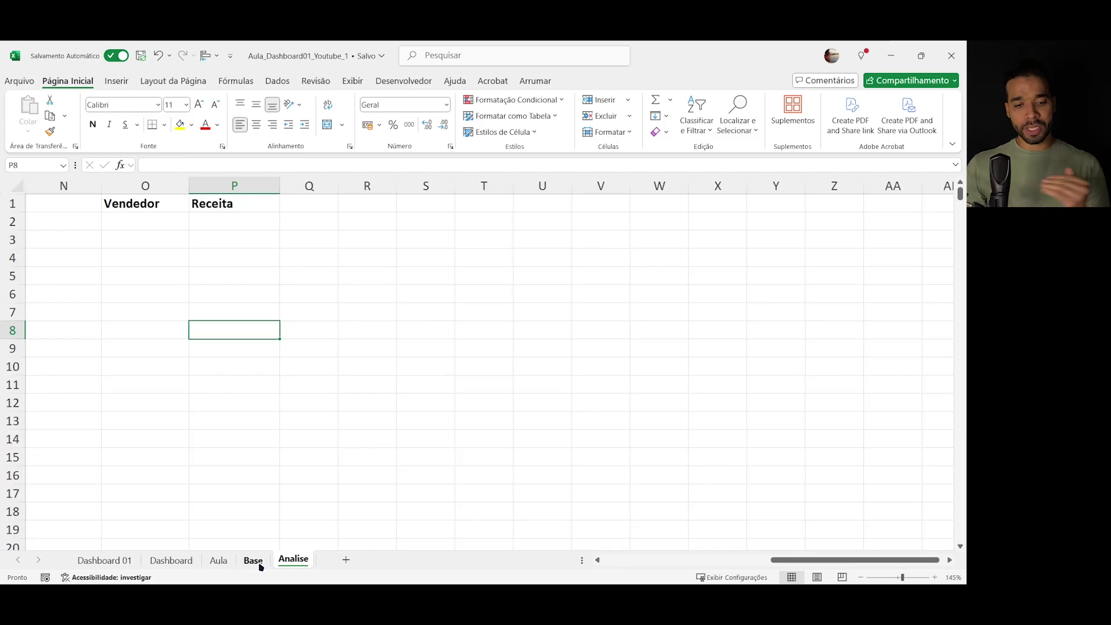
pyautogui.click(259, 564)
pyautogui.click(280, 563)
pyautogui.click(254, 565)
pyautogui.click(279, 565)
pyautogui.click(255, 565)
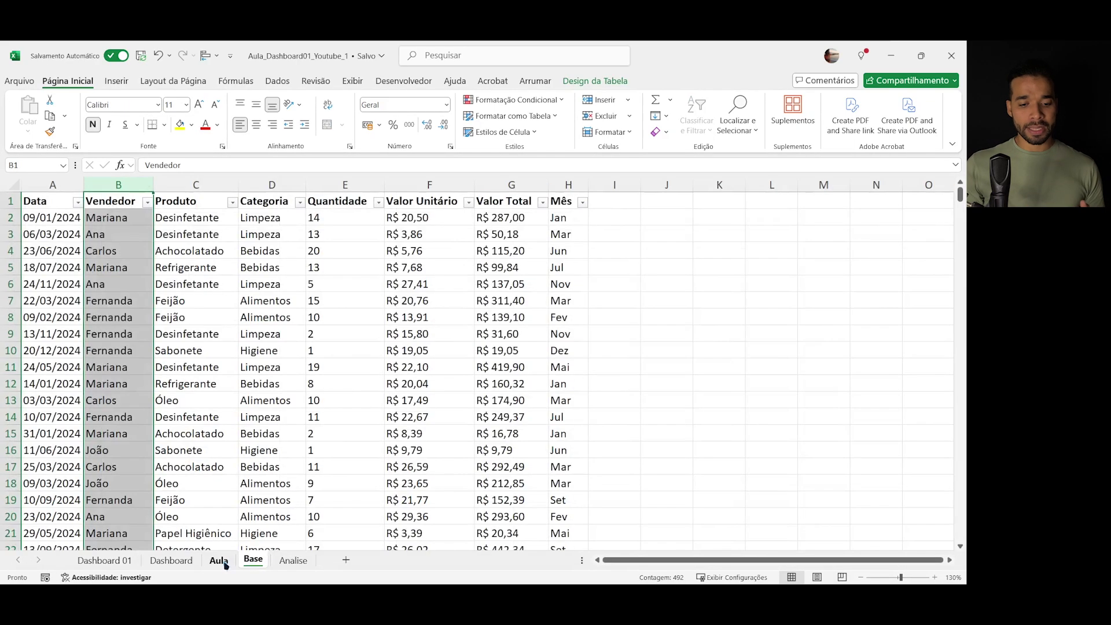
pyautogui.click(224, 565)
pyautogui.click(253, 563)
pyautogui.click(293, 561)
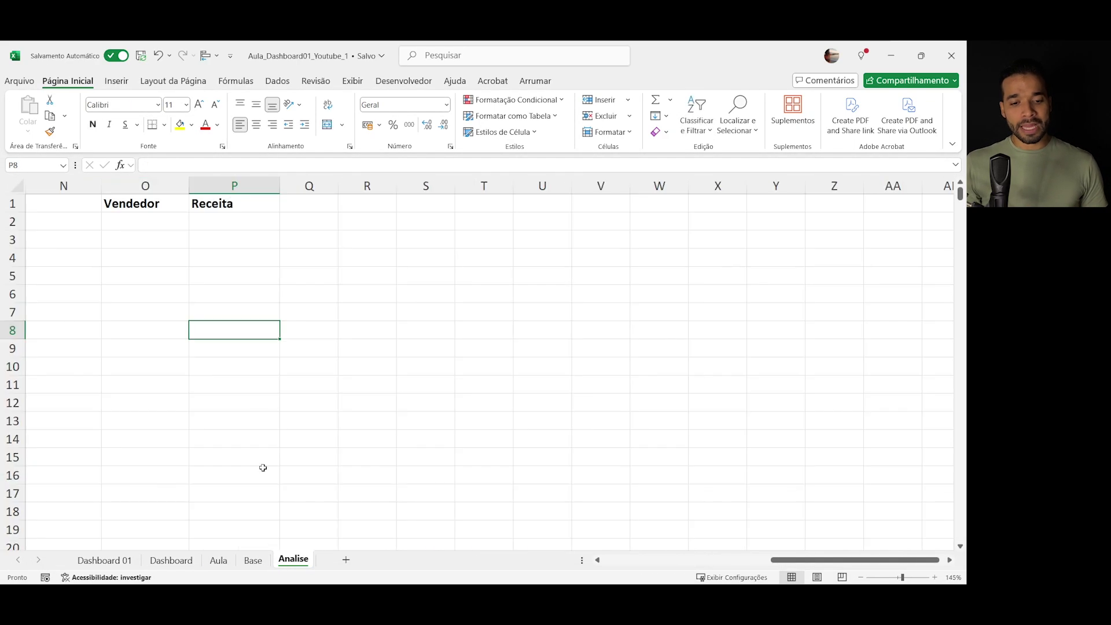
# - Copy the Vendedor column from Base and paste it into column O of Analise, starting at O1
pyautogui.rightClick(175, 205)
pyautogui.press('Escape')
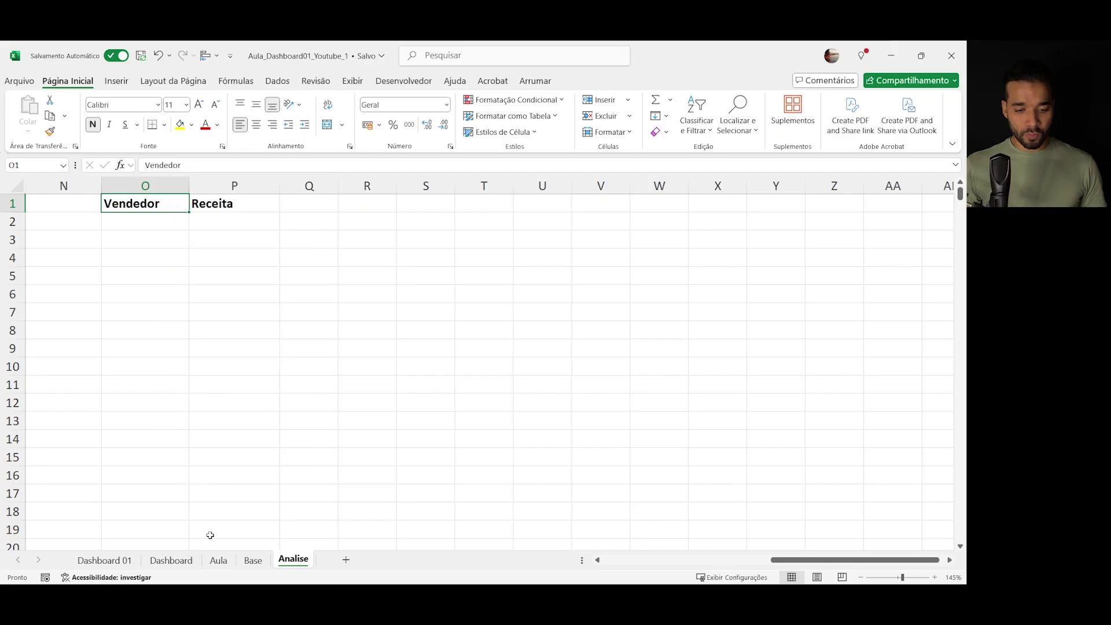
pyautogui.click(218, 560)
pyautogui.click(253, 558)
pyautogui.hotkey('ctrl', 'c')
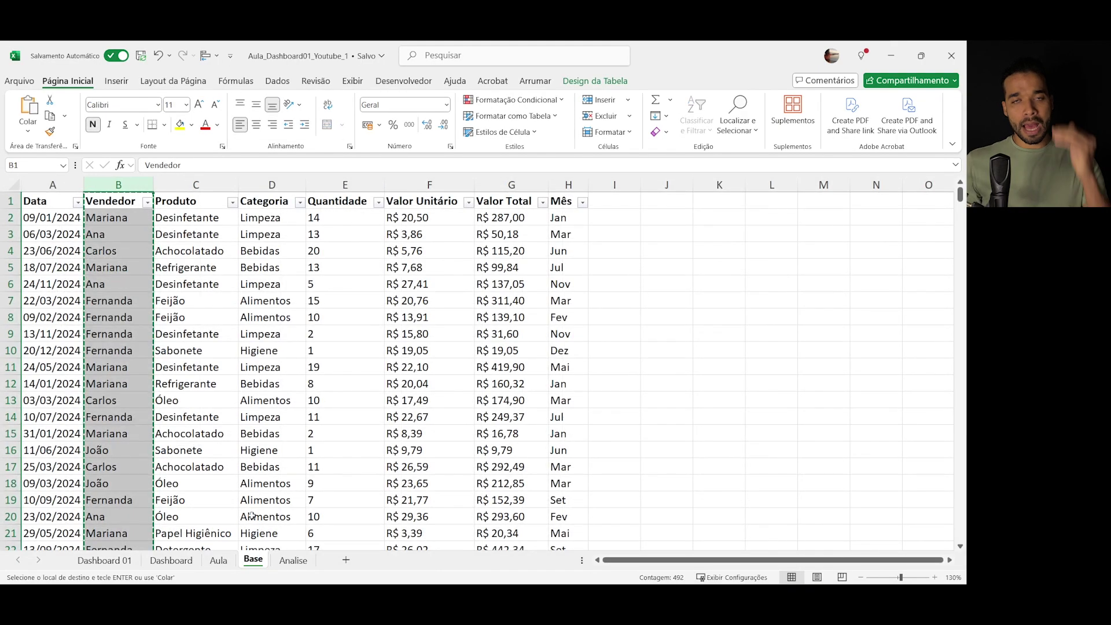
pyautogui.click(293, 560)
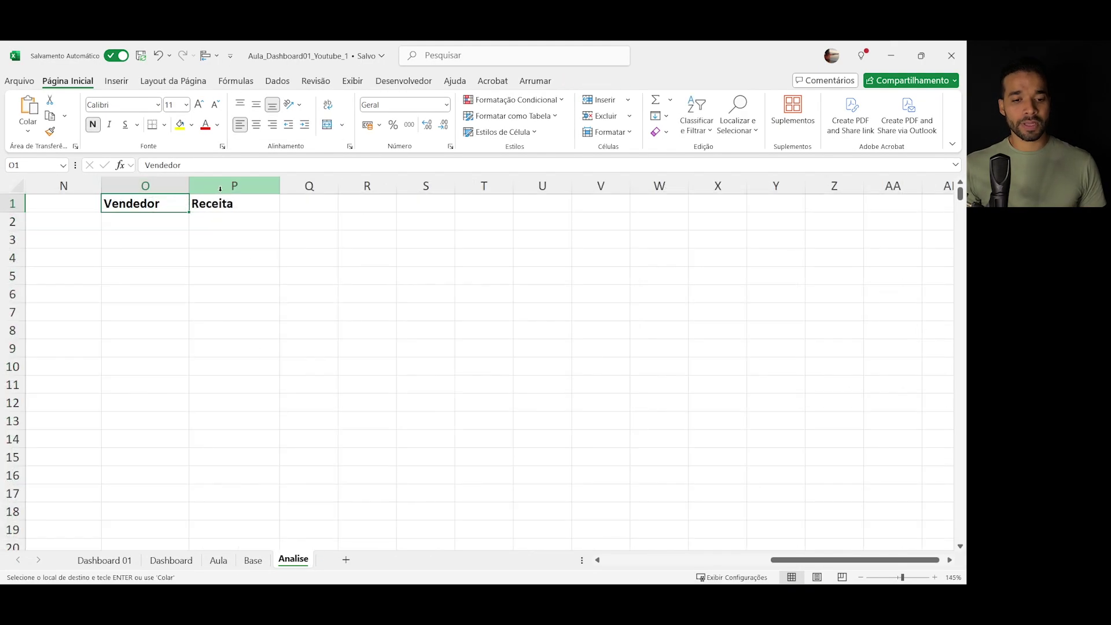
pyautogui.rightClick(154, 200)
pyautogui.click(197, 228)
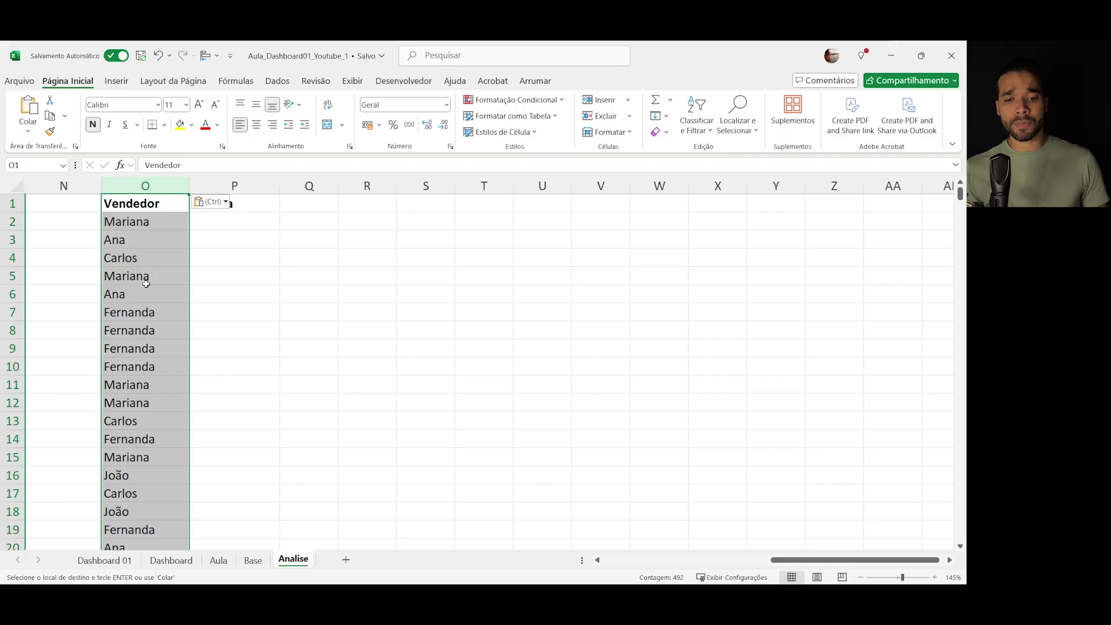
# - Remove the duplicate seller names from column O, continuing with the current selection only and treating Vendedor as the header
pyautogui.click(290, 80)
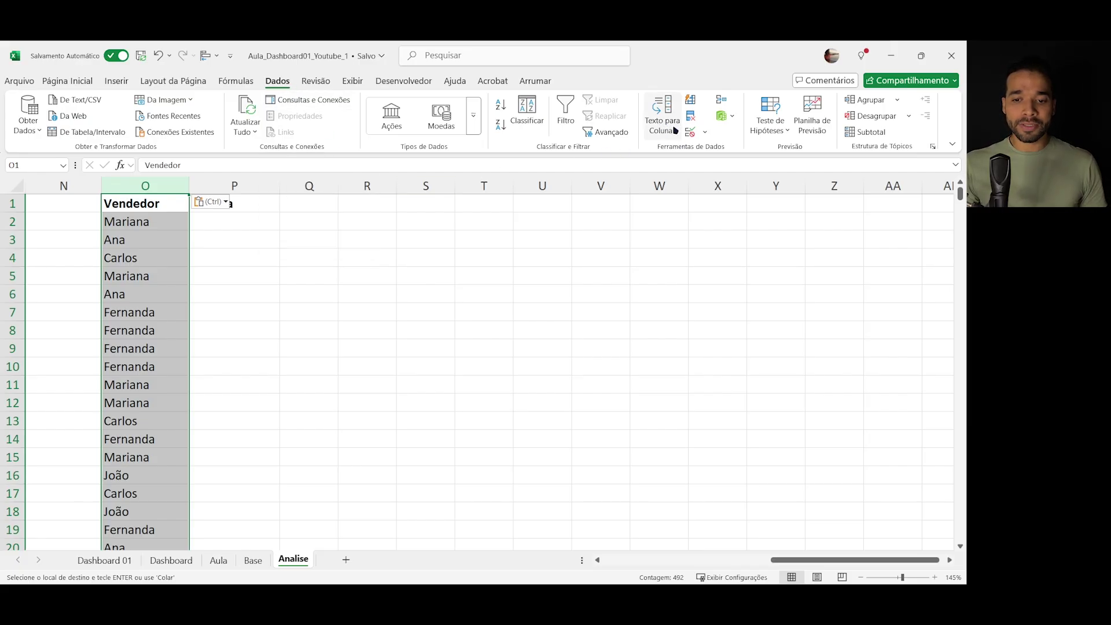
pyautogui.click(693, 118)
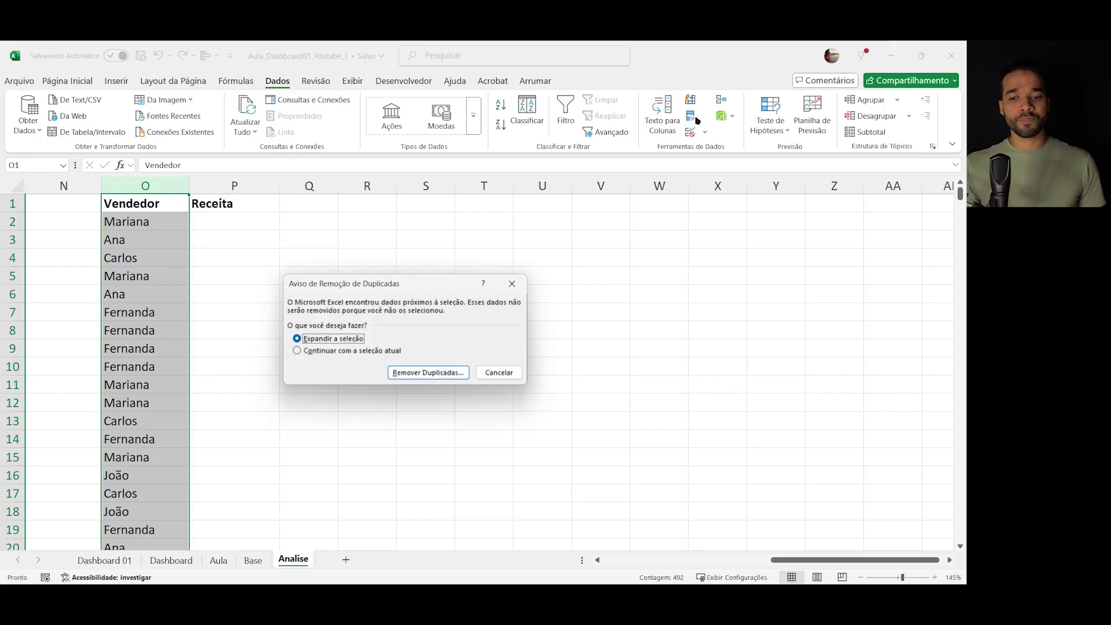
pyautogui.click(347, 352)
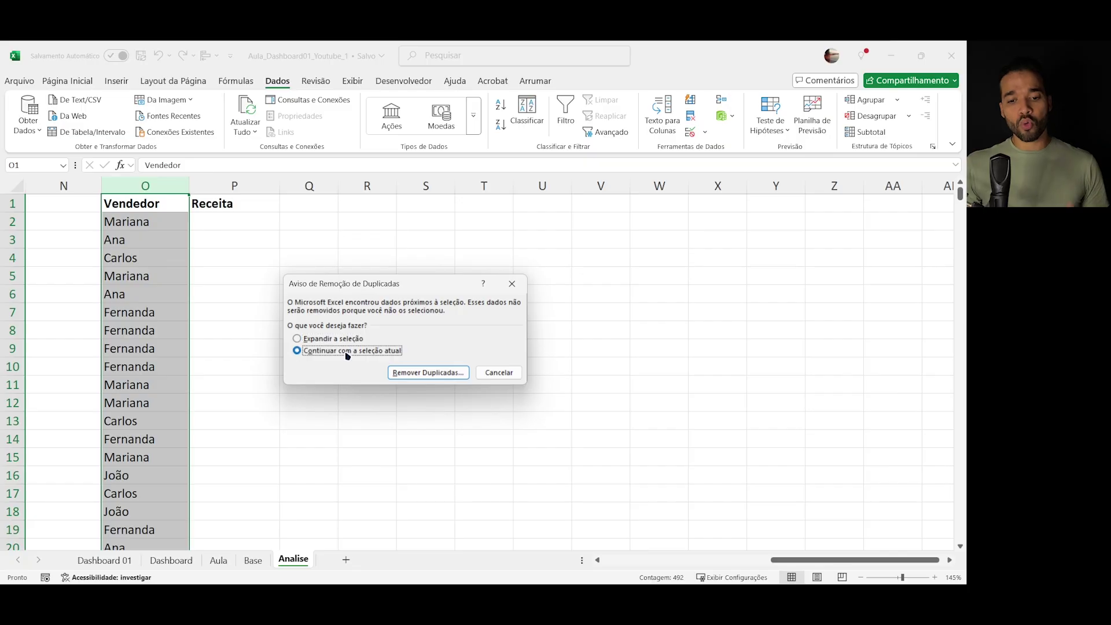
pyautogui.click(405, 373)
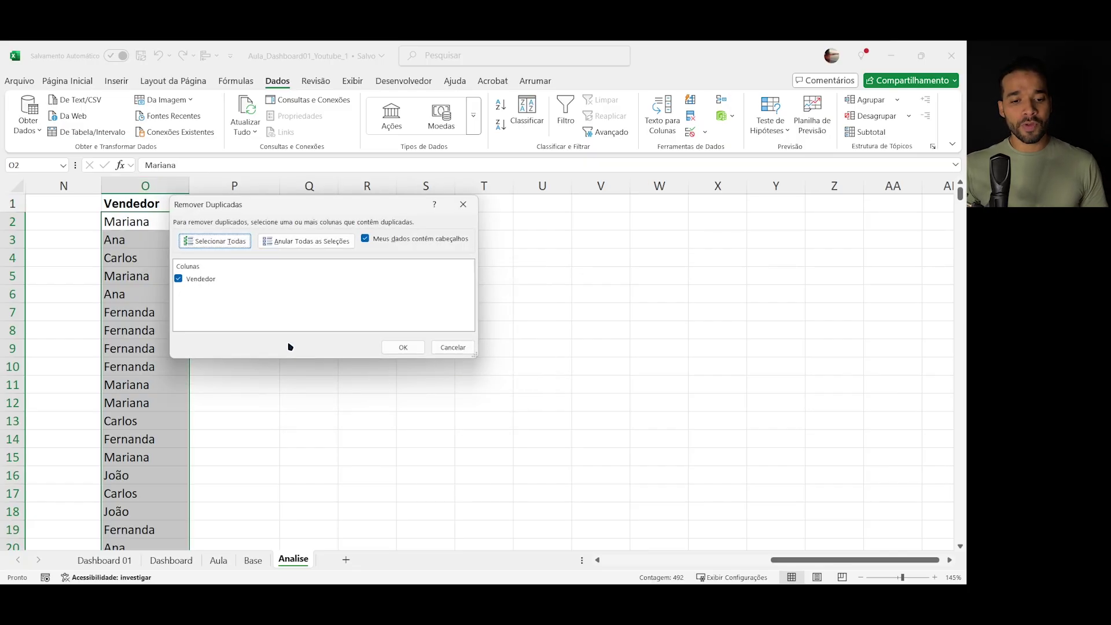
pyautogui.click(404, 348)
pyautogui.click(495, 357)
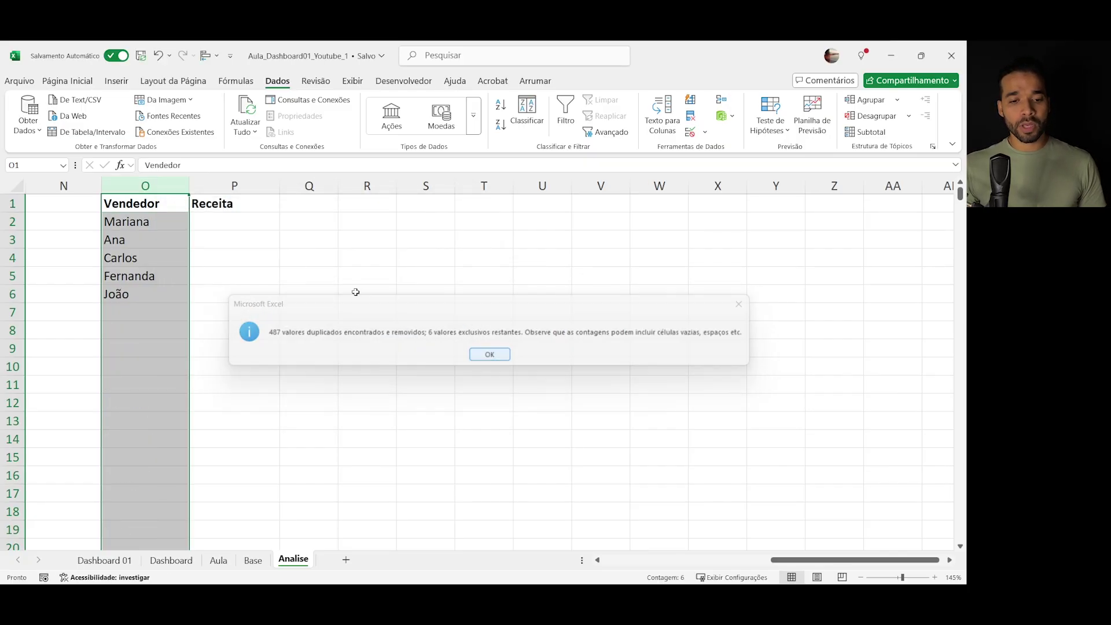
pyautogui.click(300, 250)
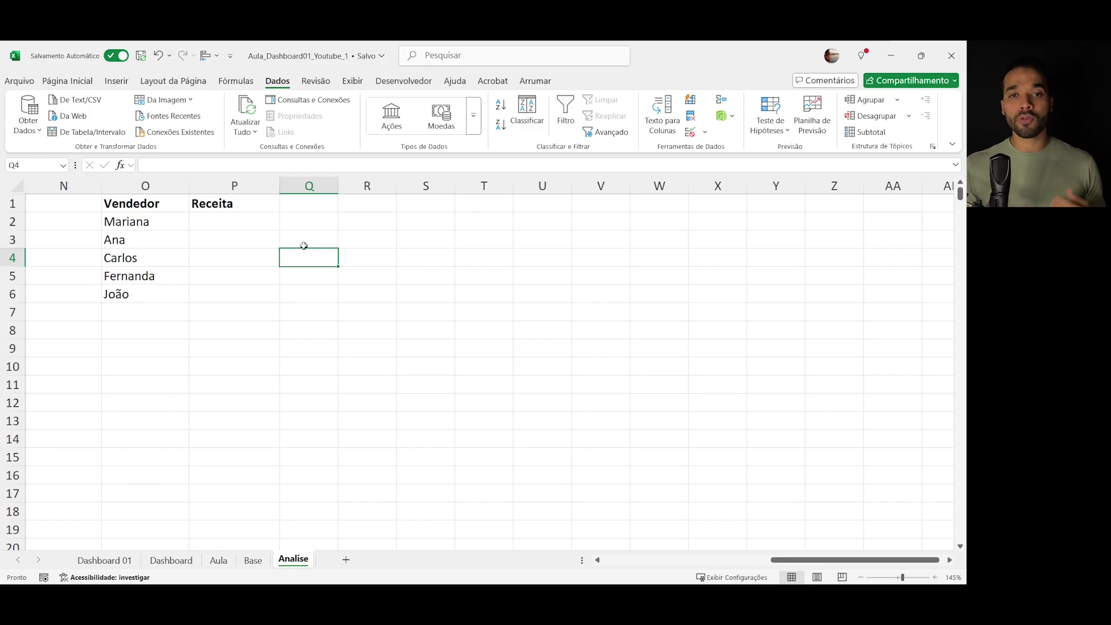
# - In P2 of Analise, start a SOMASES formula with Vendas[Valor Total] as the sum range
pyautogui.click(239, 217)
pyautogui.write('=SOMASES')
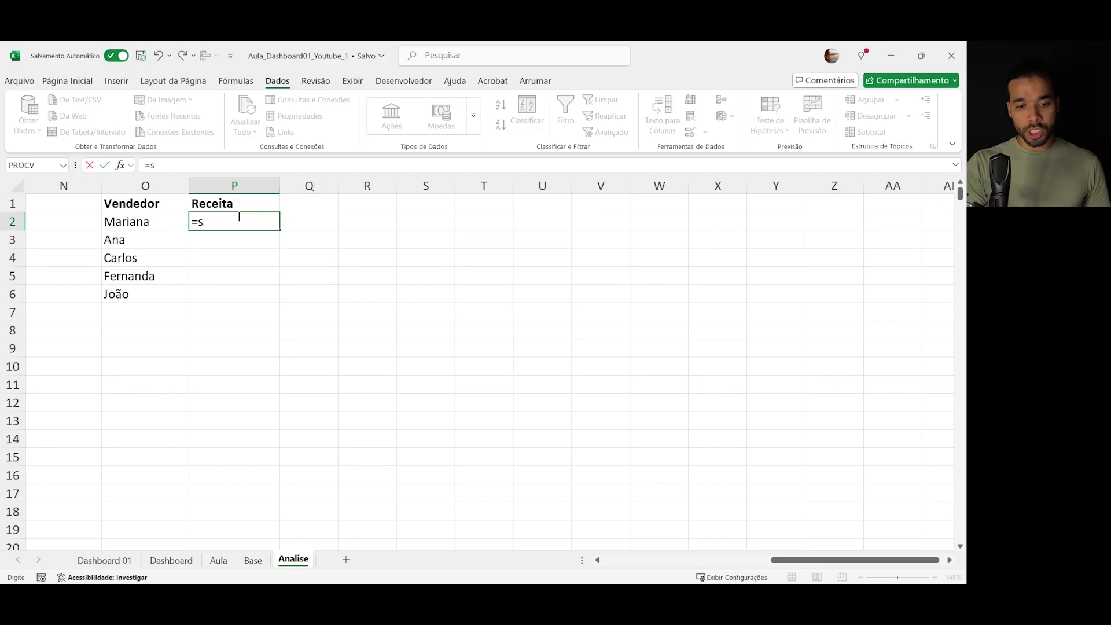
pyautogui.write('(')
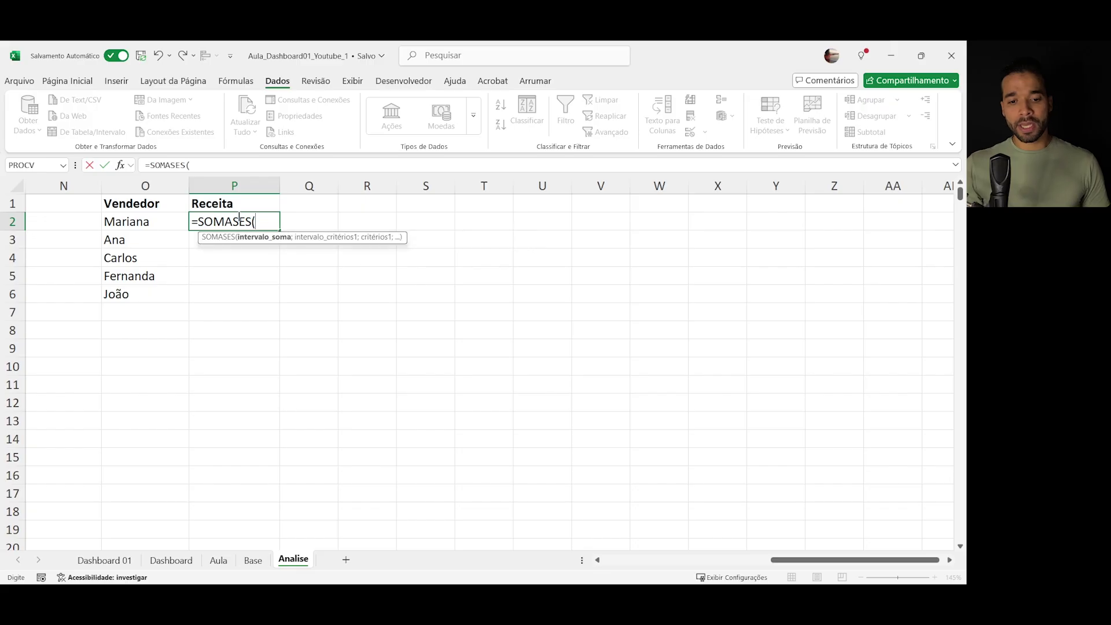
pyautogui.click(253, 559)
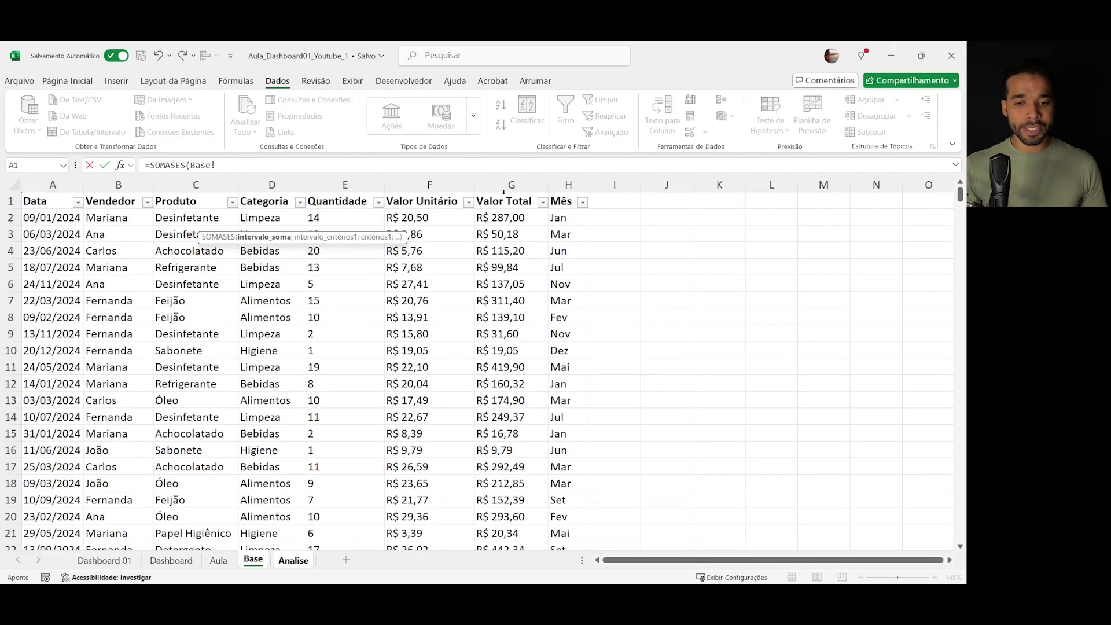
pyautogui.click(503, 192)
pyautogui.write(';')
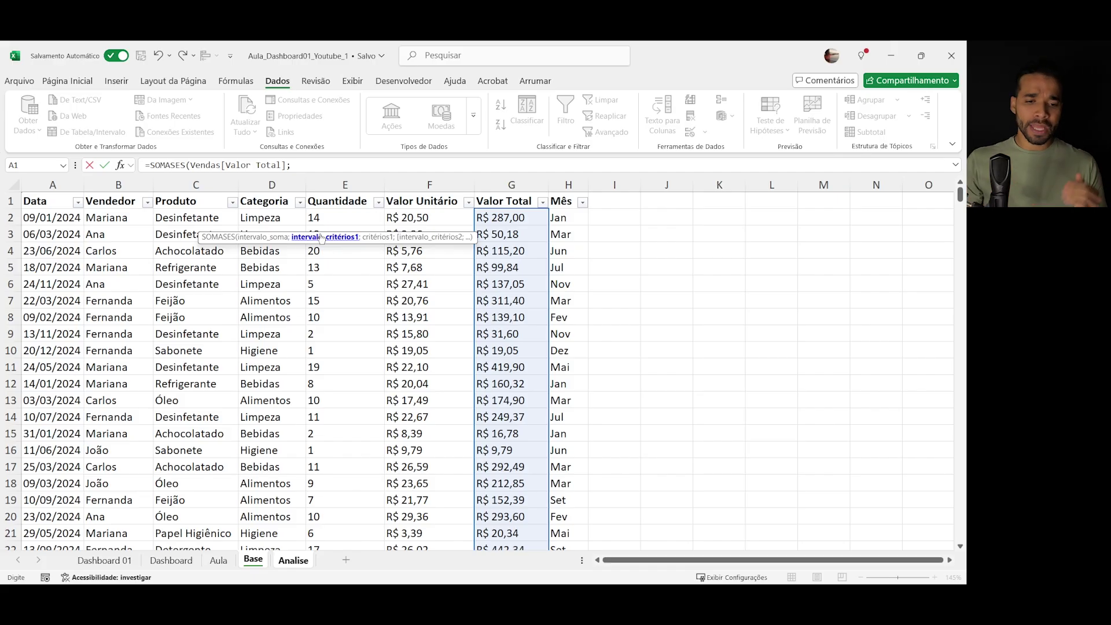
# - Complete the SOMASES formula with Vendas[Vendedor] as the criteria range and Analise!O2 as the criterion
pyautogui.click(104, 194)
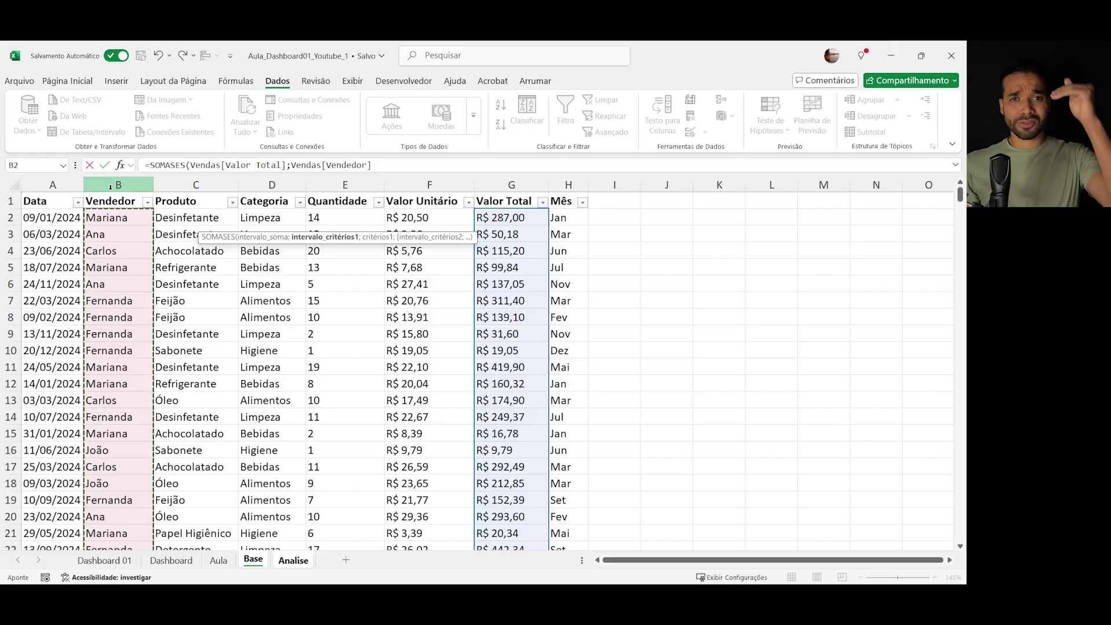
pyautogui.click(118, 200)
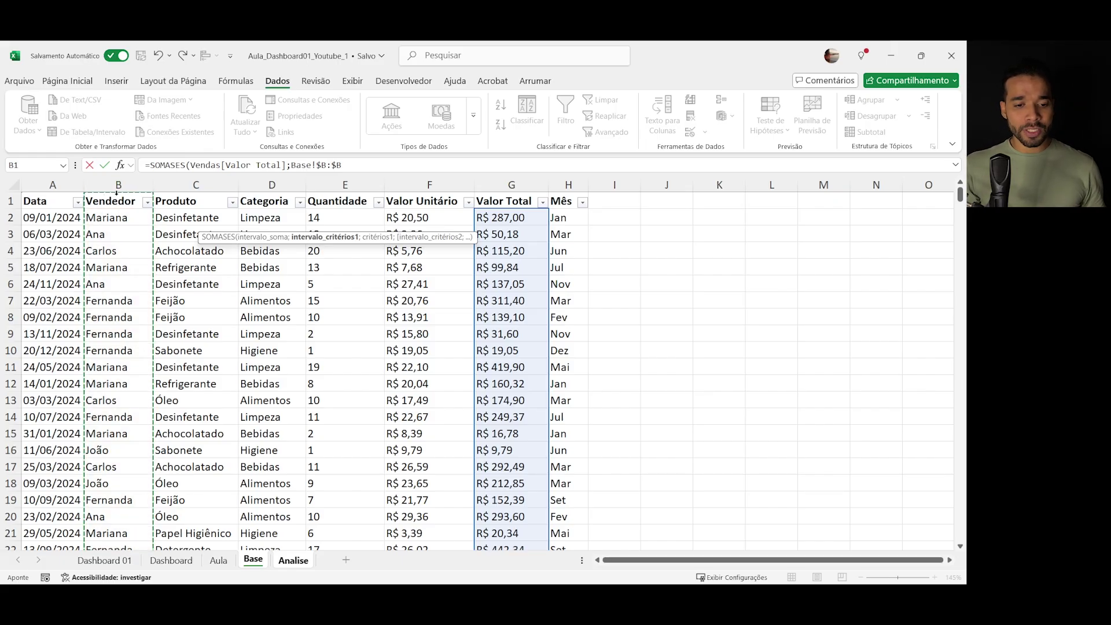
pyautogui.click(116, 194)
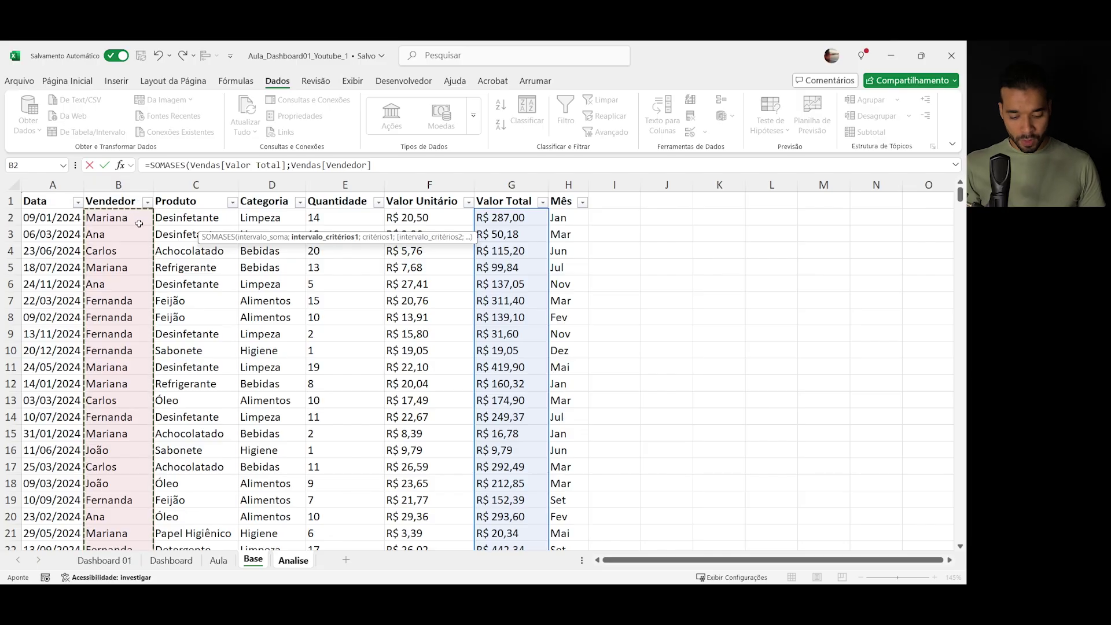
pyautogui.write(';')
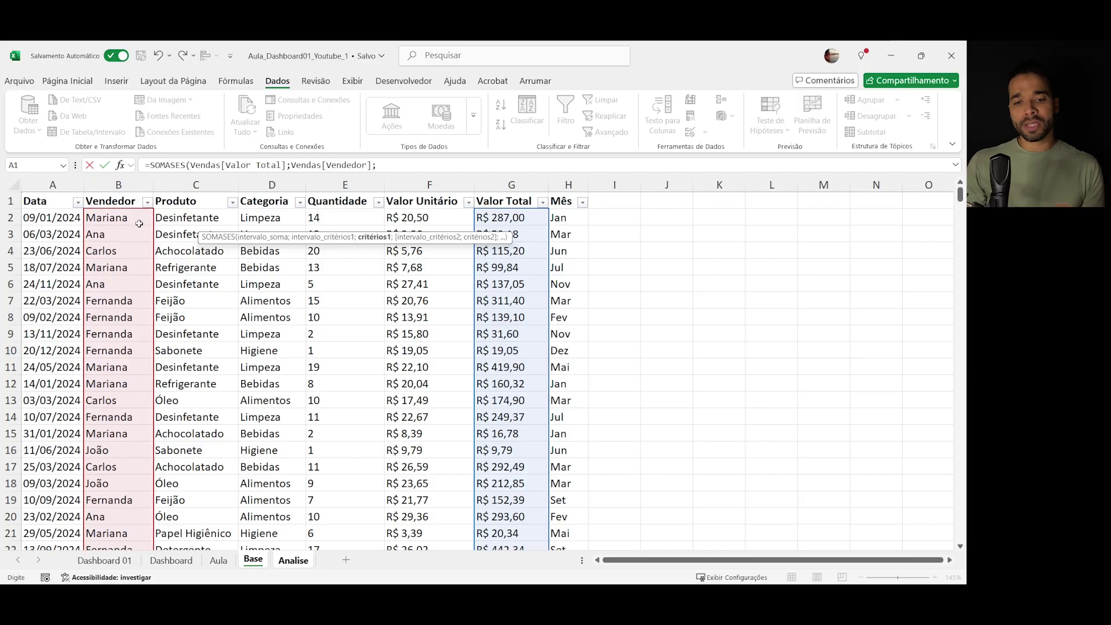
pyautogui.click(293, 559)
pyautogui.click(149, 220)
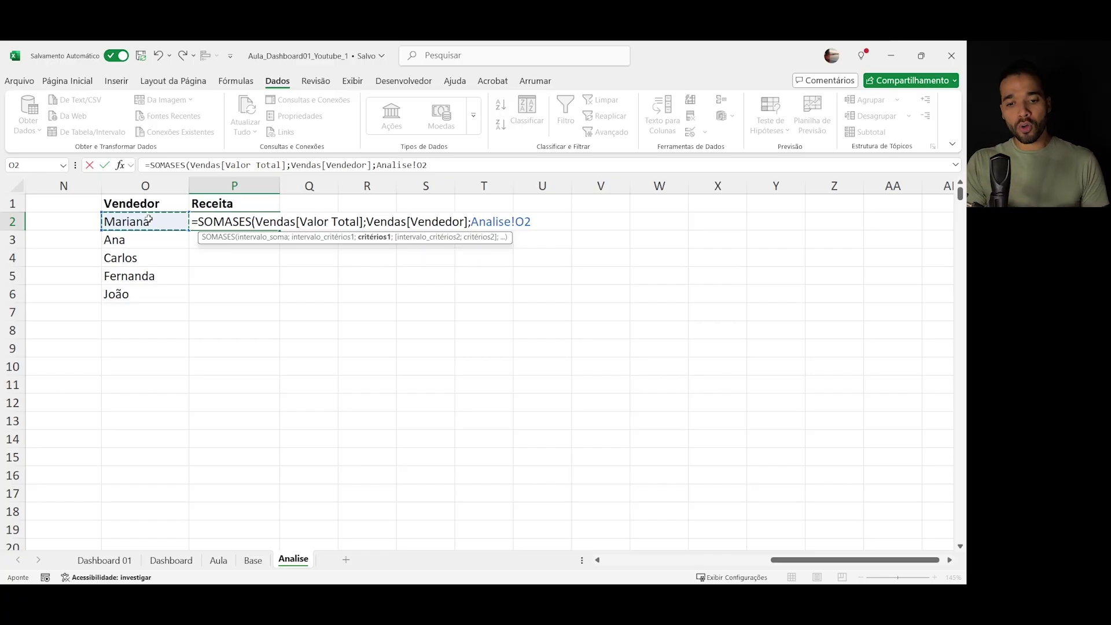
pyautogui.press('Return')
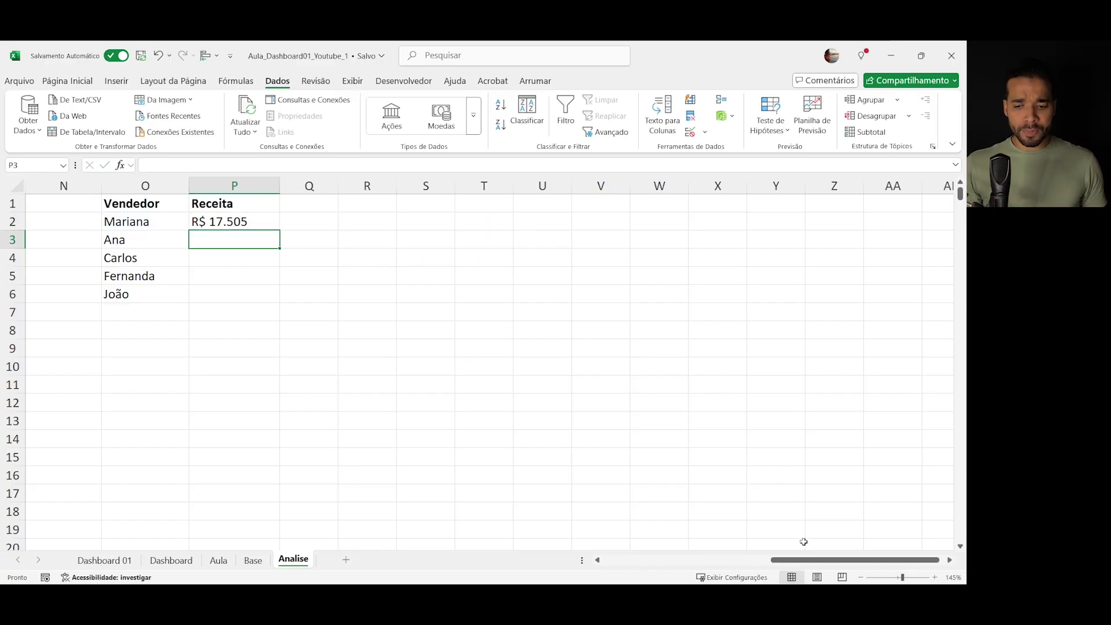
# - Move columns N:AA, which hold the Vendedor and Receita table, to the start of the Analise sheet before column A
pyautogui.keyDown('ctrl'); pyautogui.scroll(-2, 576, 392); pyautogui.keyUp('ctrl')
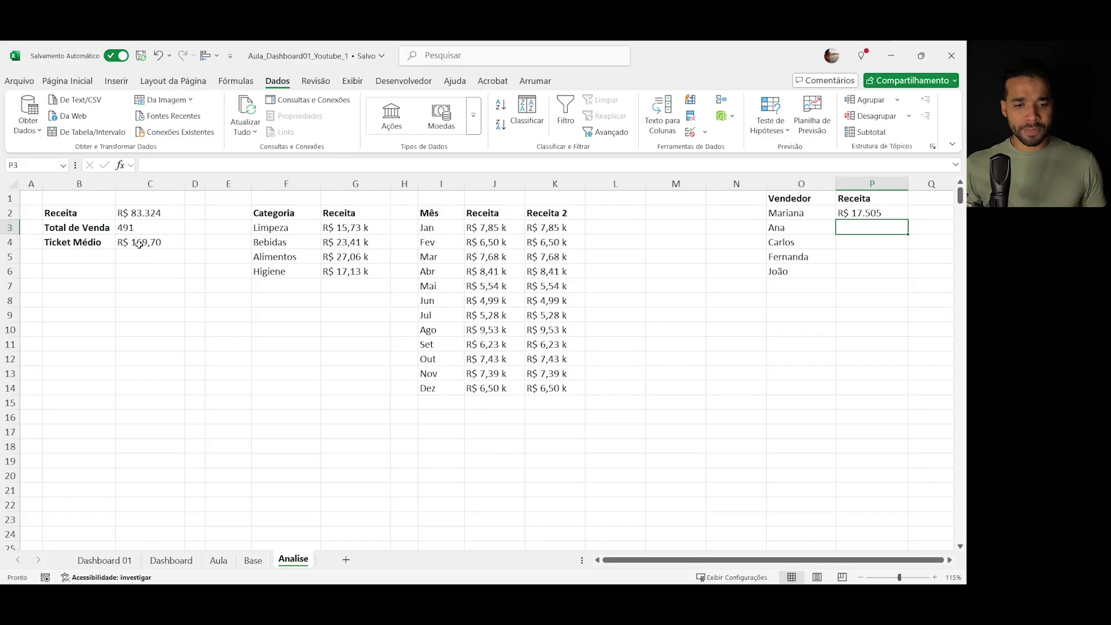
pyautogui.moveTo(31, 184); pyautogui.dragTo(631, 185)
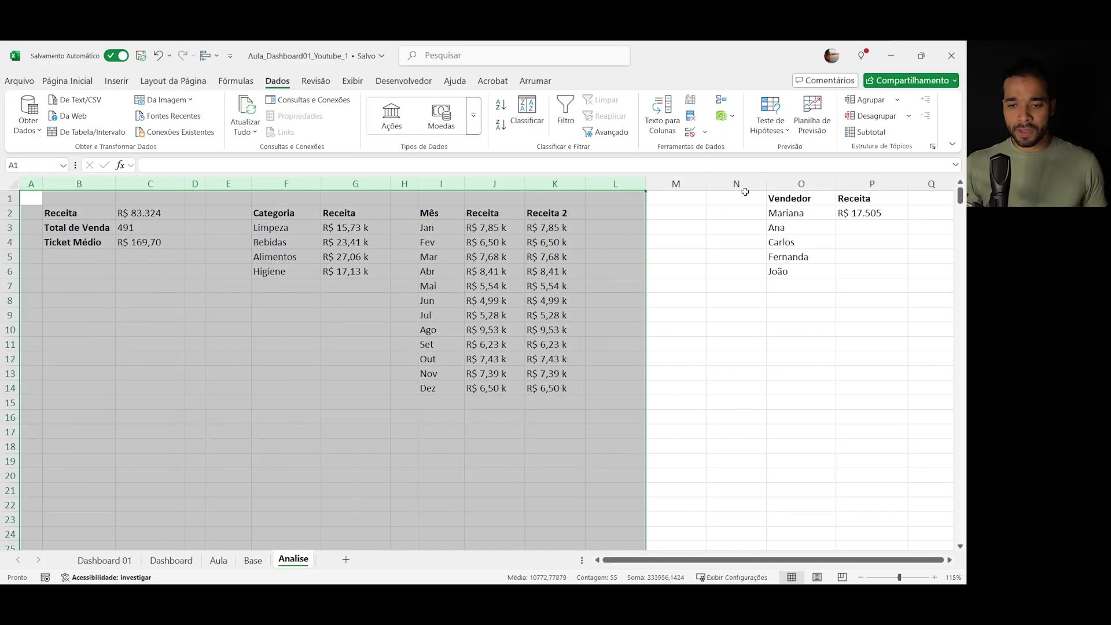
pyautogui.hscroll(5, 798, 278)
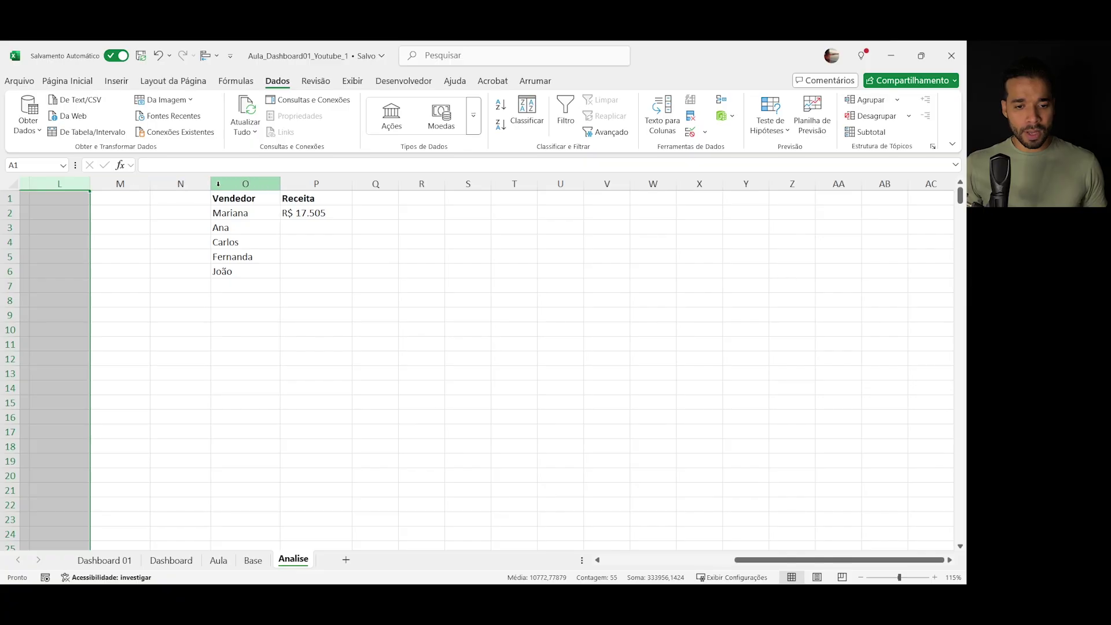
pyautogui.moveTo(181, 184); pyautogui.dragTo(839, 214)
pyautogui.hscroll(-5, 451, 319)
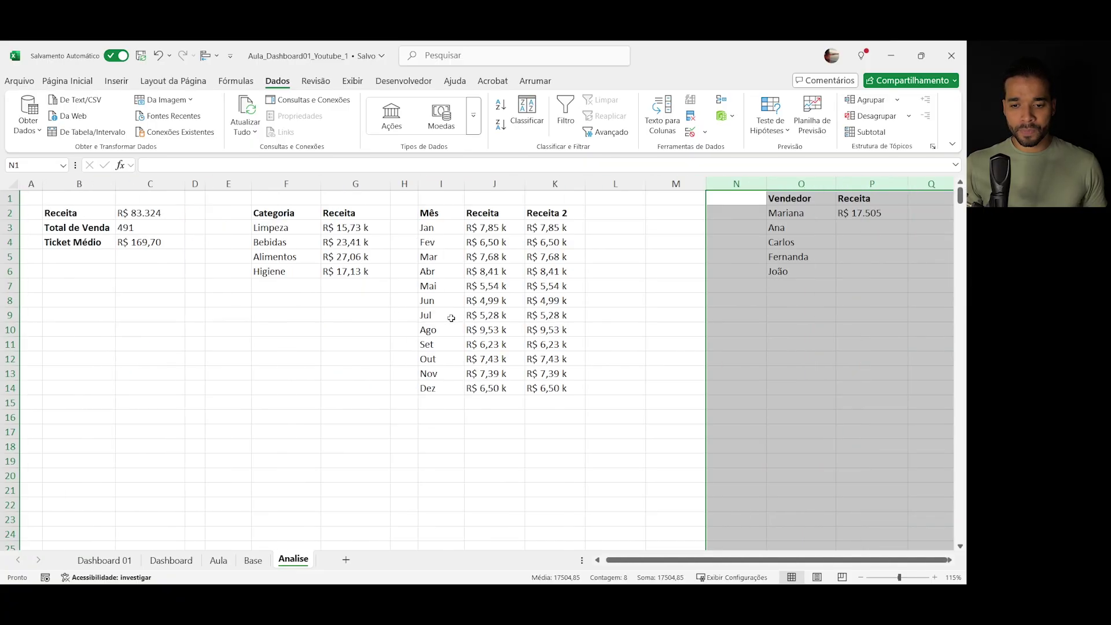
pyautogui.moveTo(706, 224); pyautogui.dragTo(26, 219)
pyautogui.click(425, 245)
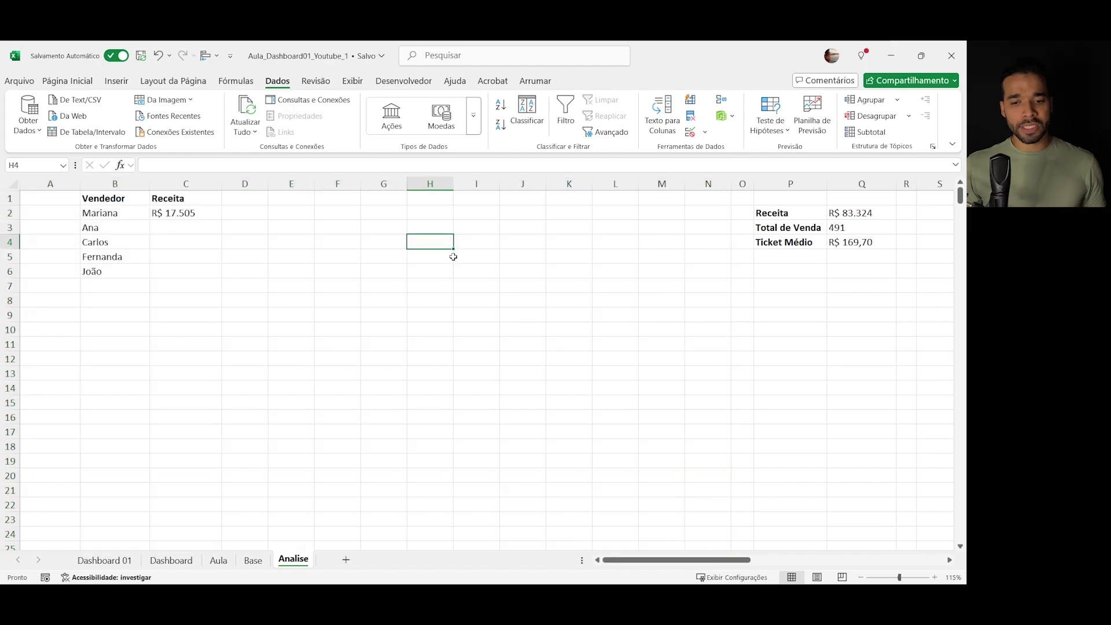
pyautogui.scroll(1, 189, 272)
pyautogui.scroll(1, 531, 352)
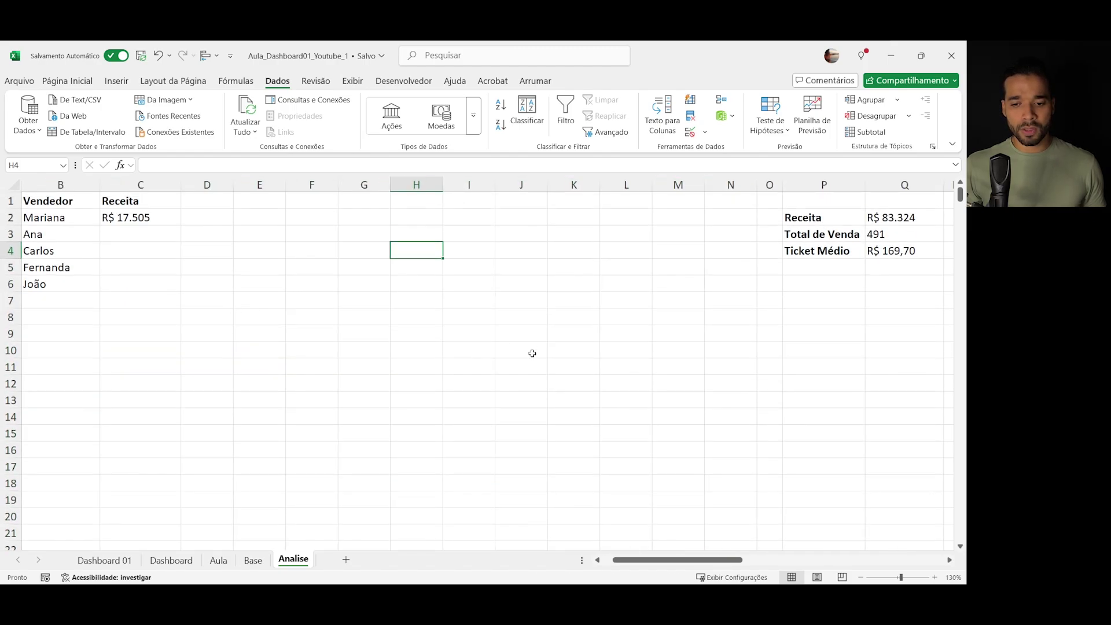
# - Insert blank columns at column K of Analise to leave more space between the seller table and the totals block
pyautogui.hscroll(-1, 533, 352)
pyautogui.click(625, 185)
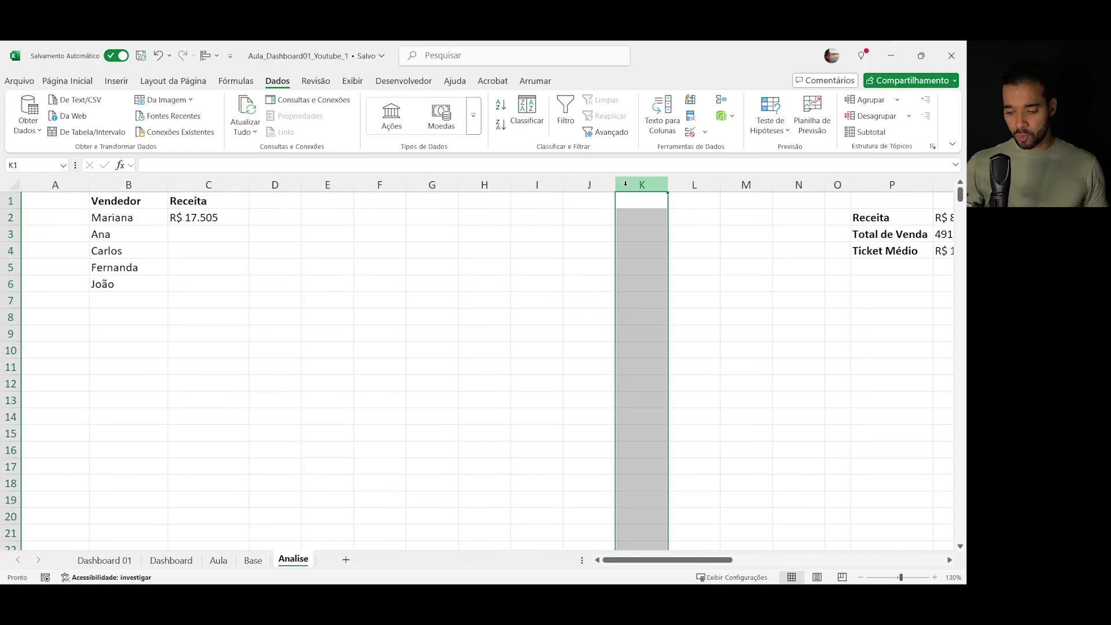
pyautogui.hotkey('ctrl', '+')
pyautogui.click(322, 365)
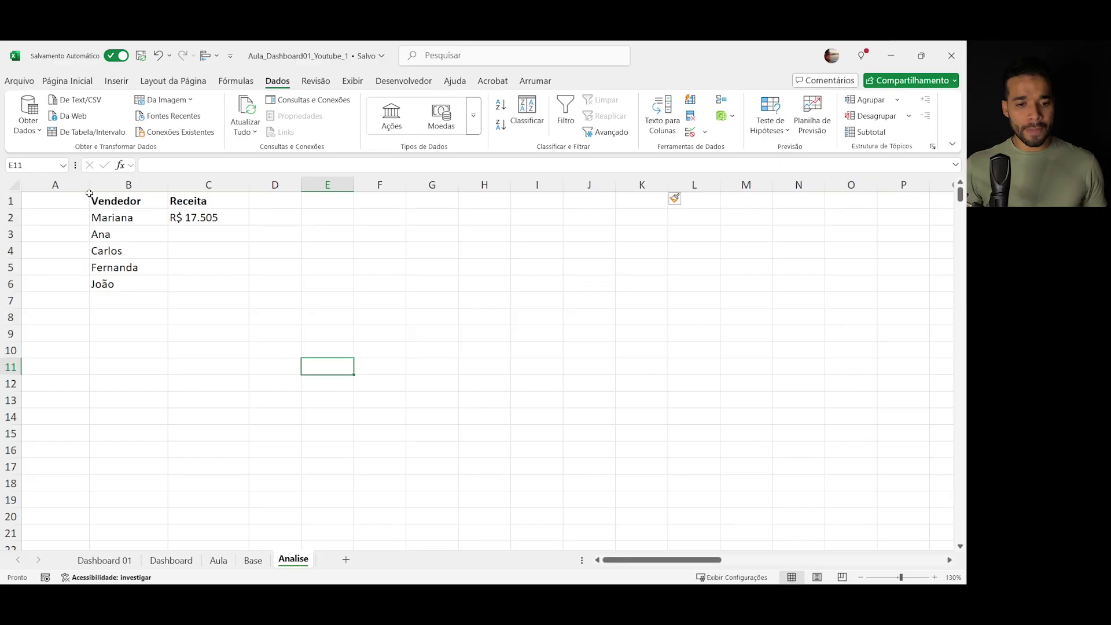
# - Narrow the empty column A to a slim margin beside the seller table
pyautogui.moveTo(90, 185); pyautogui.dragTo(44, 185)
pyautogui.click(67, 250)
pyautogui.click(60, 204)
pyautogui.click(74, 236)
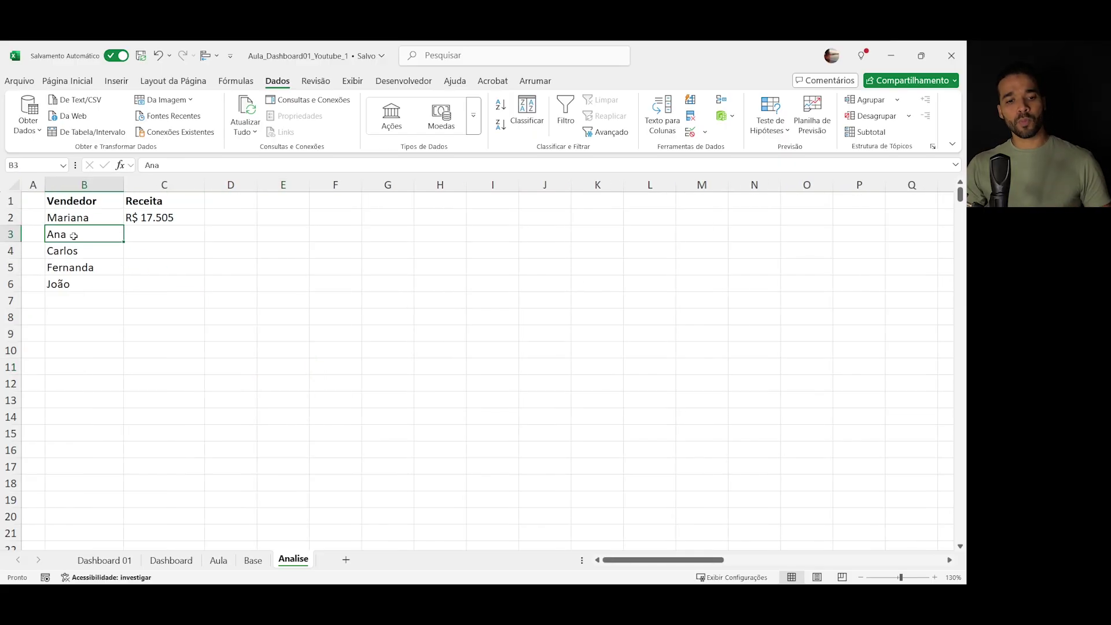
# - Fill the SOMASES formula from C2 down to C6 for the remaining sellers
pyautogui.click(174, 219)
pyautogui.moveTo(205, 225); pyautogui.dragTo(202, 288)
pyautogui.click(271, 252)
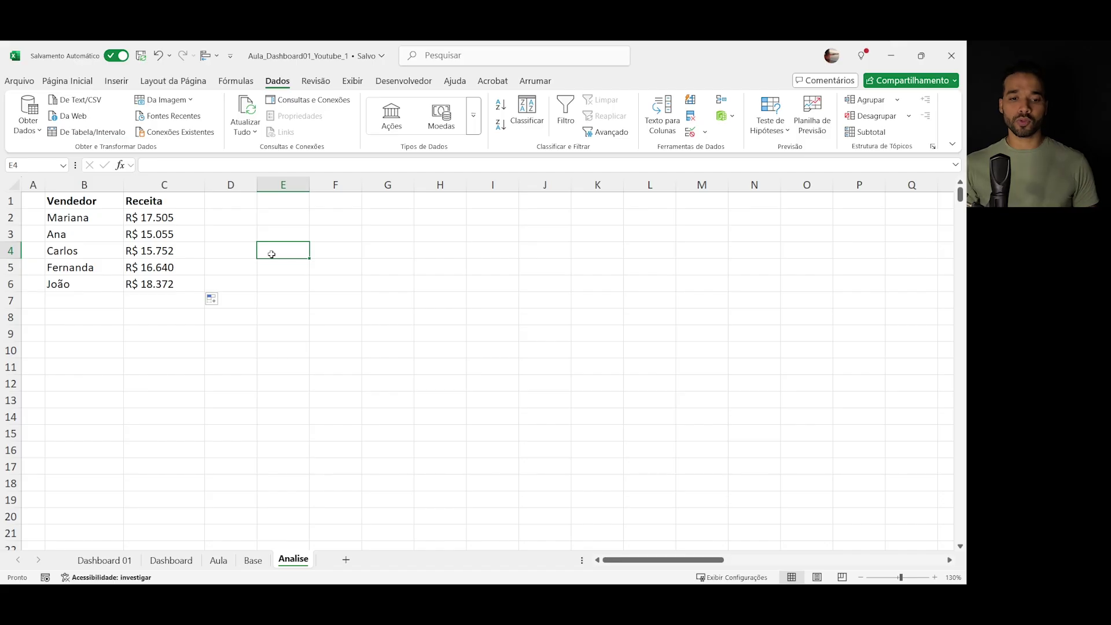
# - Insert a default column chart from the Vendedor and Receita data, shrink it and place it below the table from about row 10
pyautogui.click(162, 237)
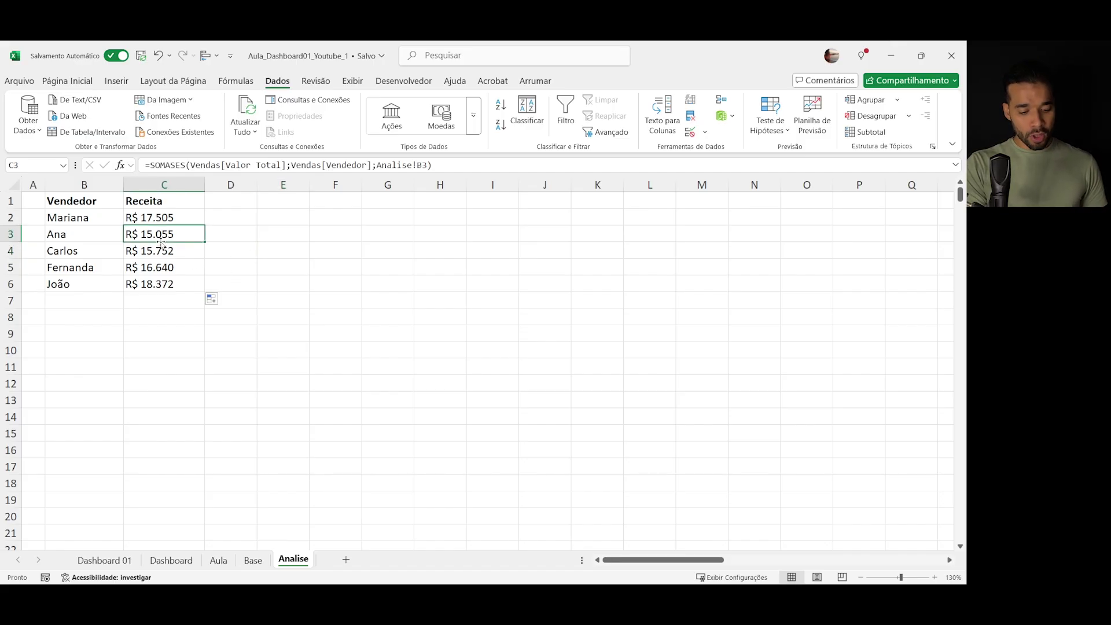
pyautogui.hotkey('alt', 'F1')
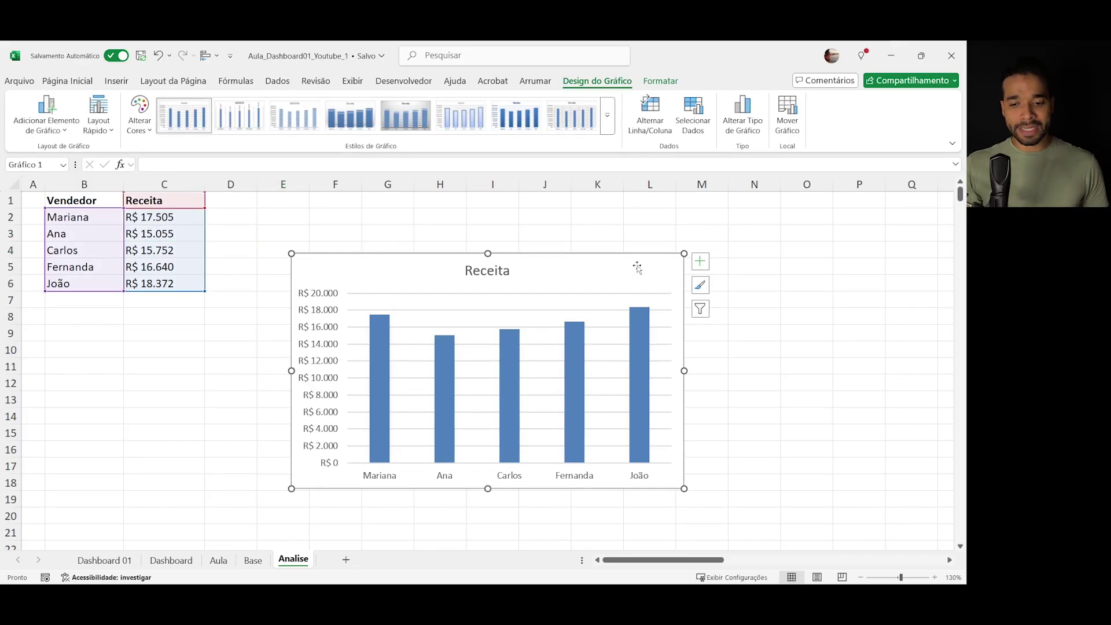
pyautogui.moveTo(684, 253); pyautogui.dragTo(253, 340)
pyautogui.moveTo(301, 416); pyautogui.dragTo(398, 417)
pyautogui.click(367, 312)
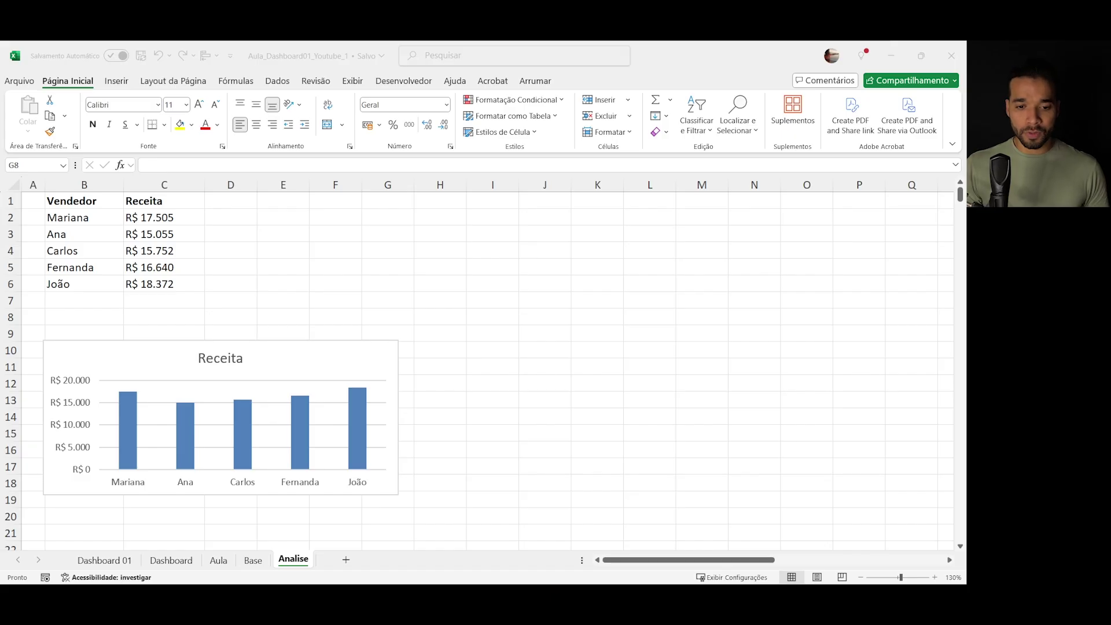
pyautogui.click(299, 217)
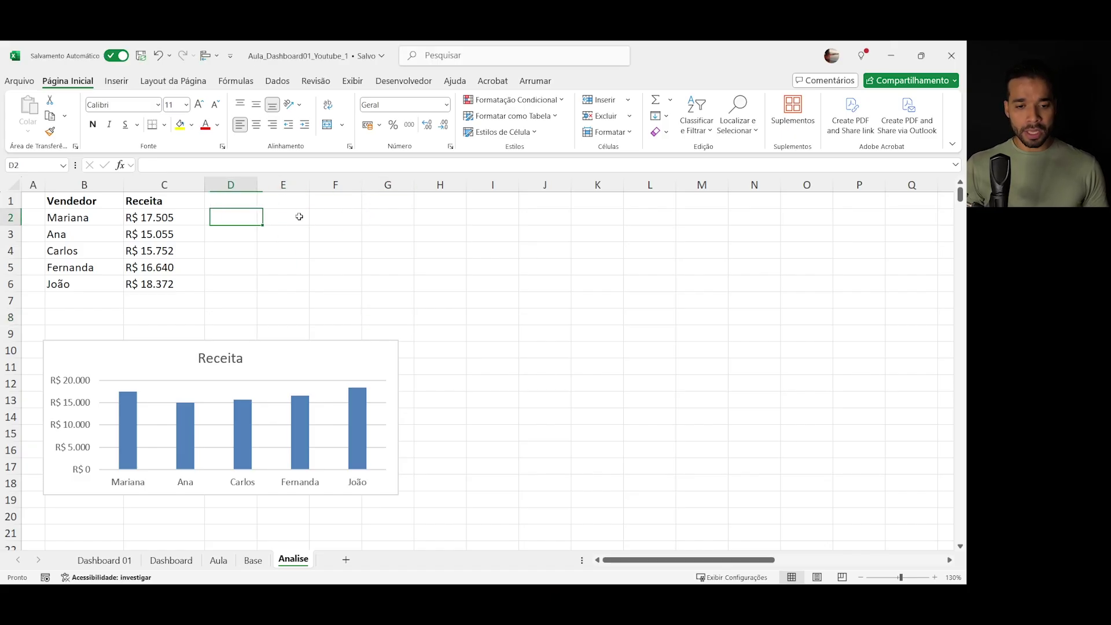
pyautogui.press('Up')
pyautogui.press('Left')
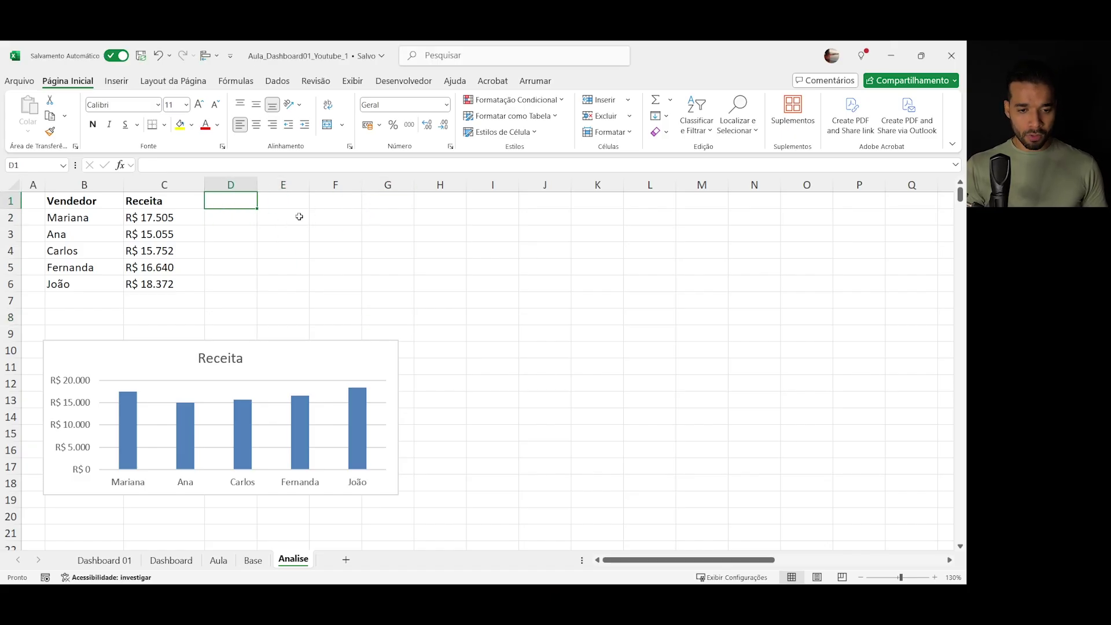
pyautogui.press('Right')
pyautogui.press('Right')
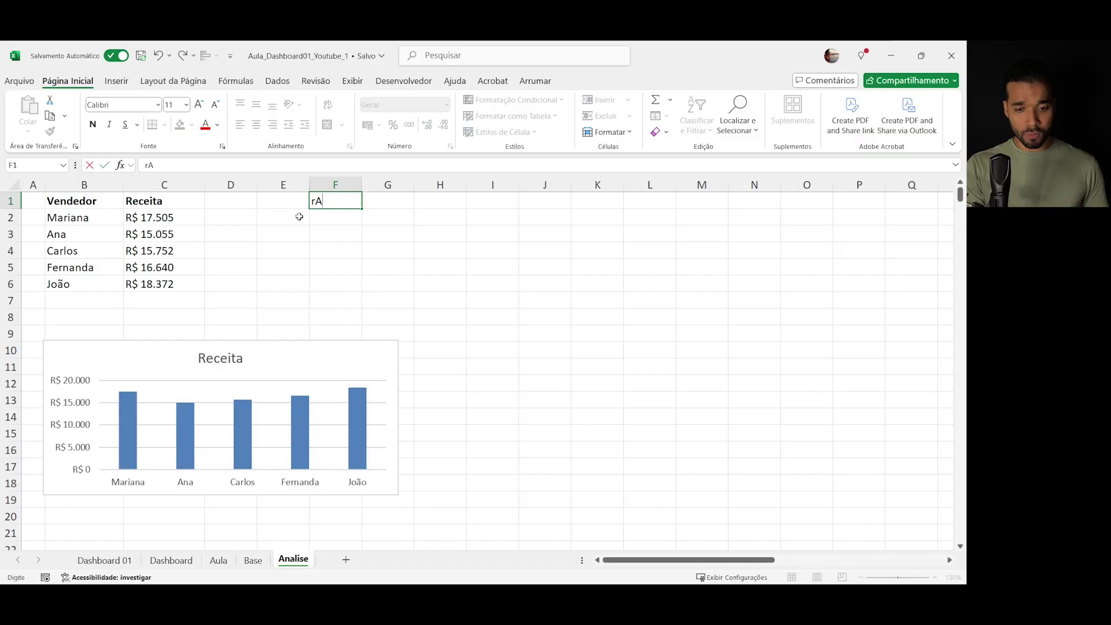
pyautogui.press('Down')
pyautogui.click(281, 206)
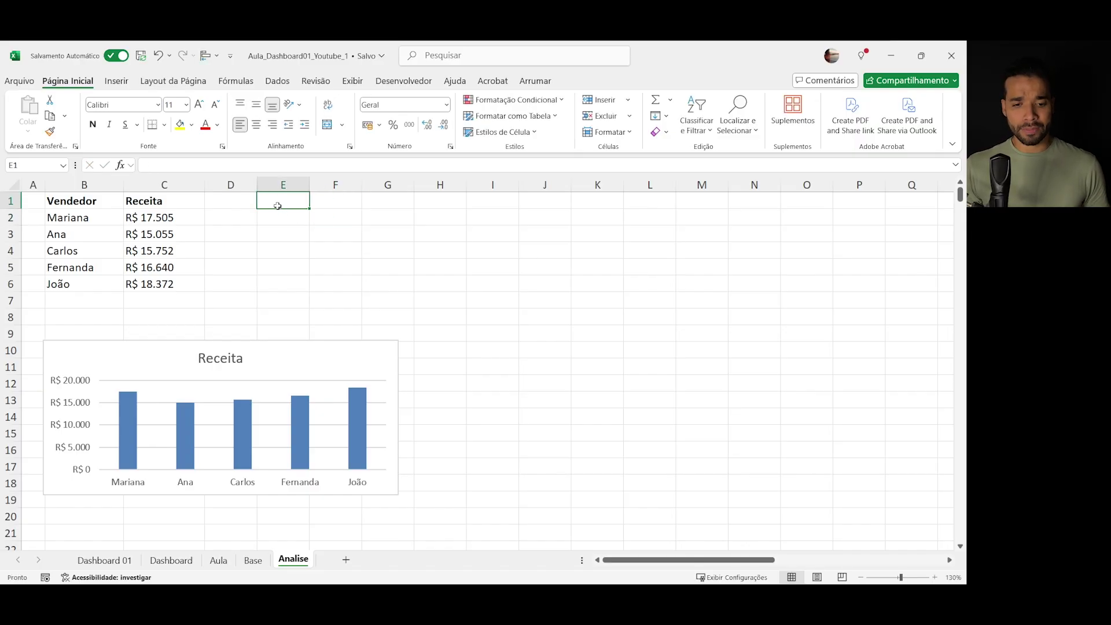
# - Enter the header Valor in F1 and make it bold
pyautogui.click(320, 199)
pyautogui.write('rECE')
pyautogui.press('BackSpace')
pyautogui.press('BackSpace')
pyautogui.press('BackSpace')
pyautogui.press('BackSpace')
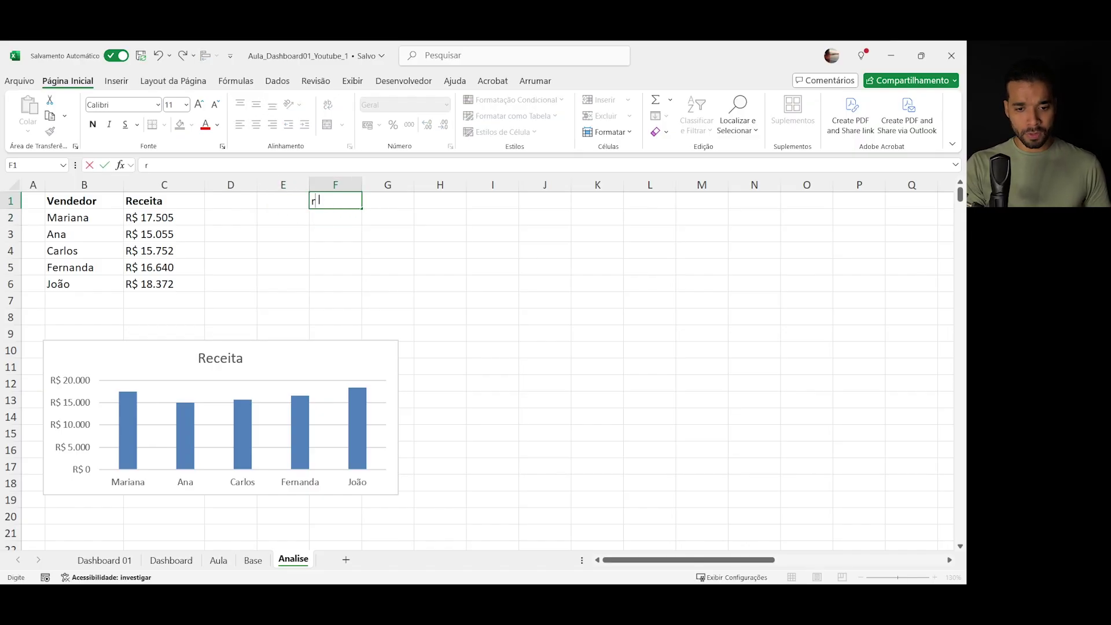
pyautogui.write('Valor')
pyautogui.press('Return')
pyautogui.click(320, 200)
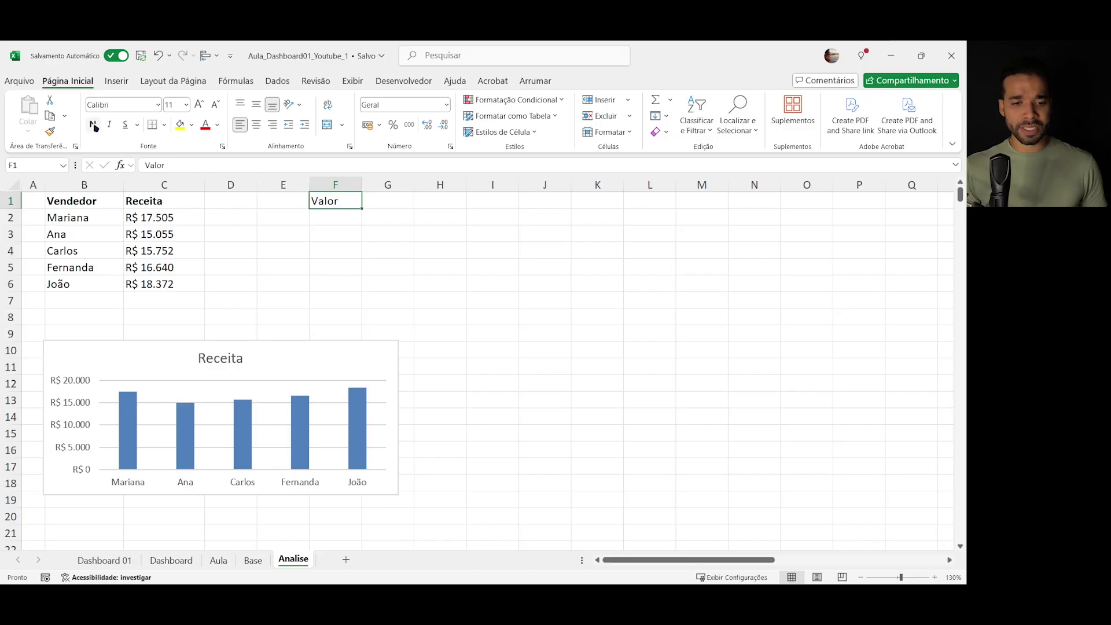
pyautogui.hotkey('ctrl', 'n')
# - Enter a bold Vendedor header in E1 and widen columns E and F
pyautogui.click(286, 201)
pyautogui.write('Ve')
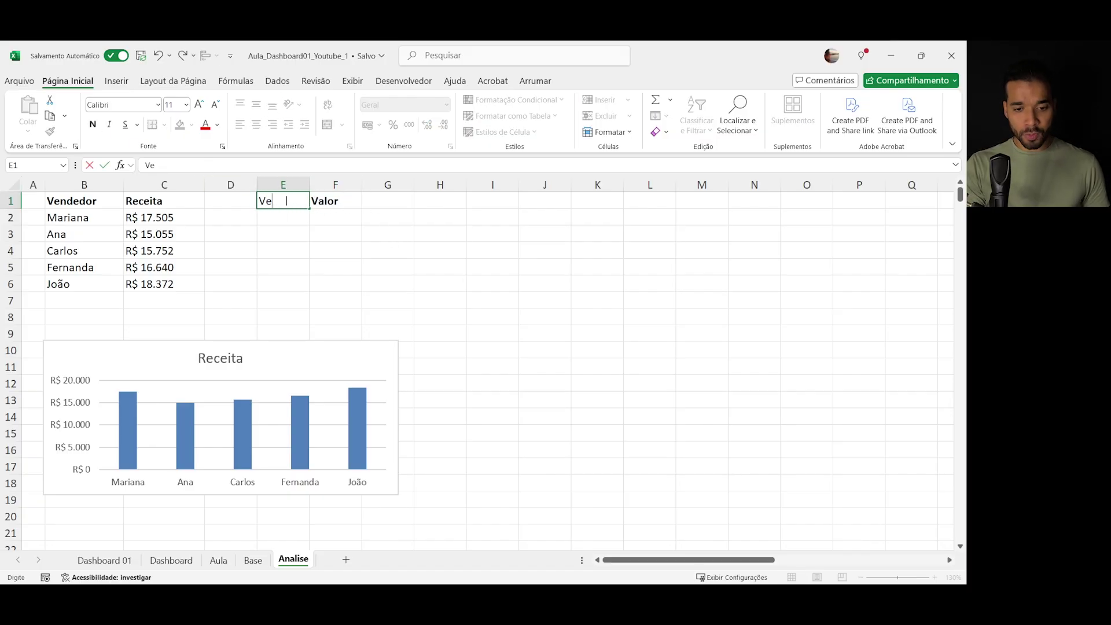
pyautogui.write('ndedor')
pyautogui.press('Return')
pyautogui.click(284, 201)
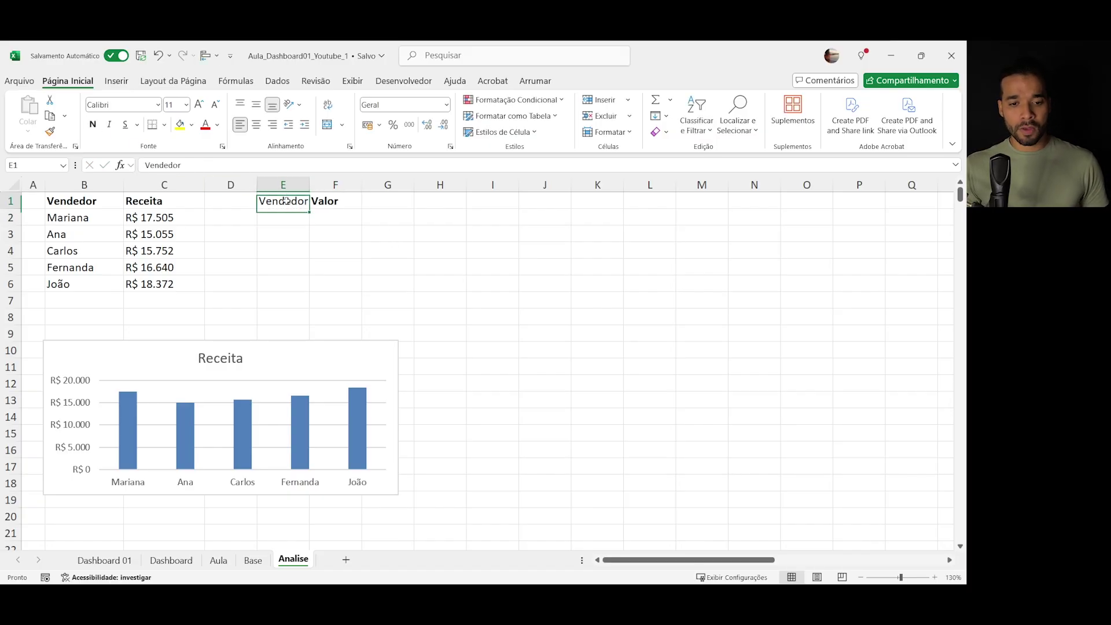
pyautogui.click(92, 124)
pyautogui.moveTo(309, 185); pyautogui.dragTo(399, 185)
pyautogui.click(366, 215)
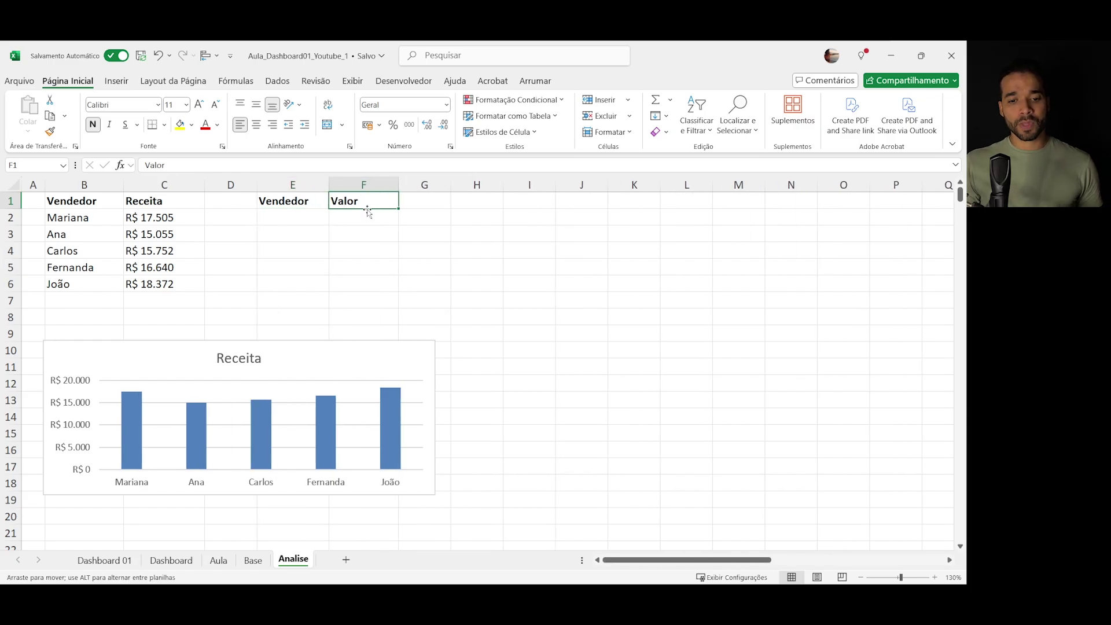
pyautogui.write('=maopr')
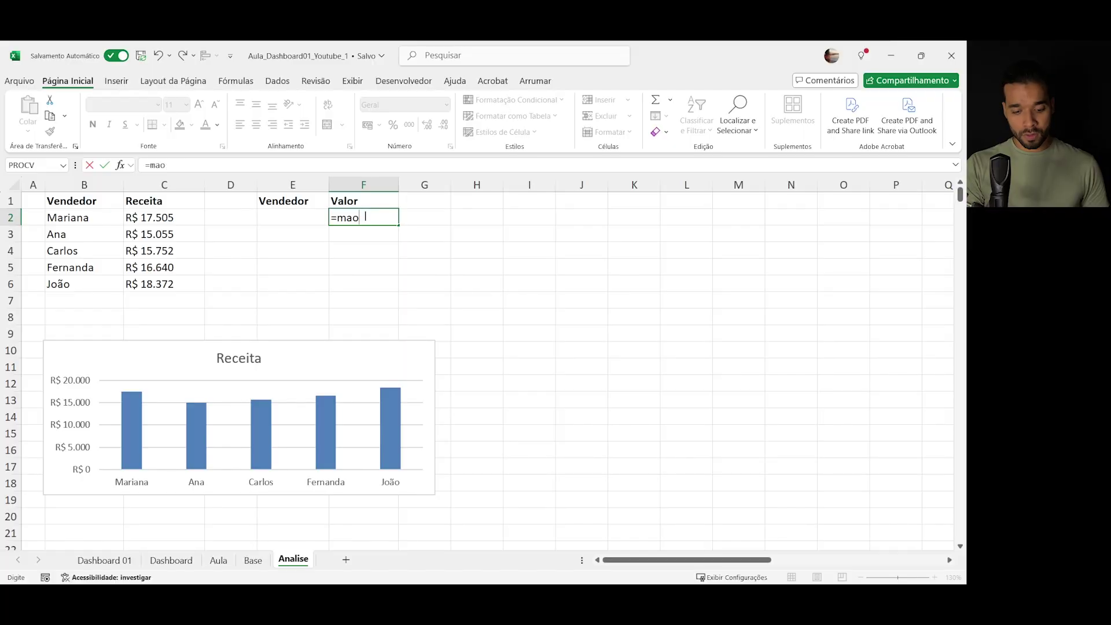
pyautogui.press('BackSpace')
pyautogui.write('ior')
pyautogui.press('Tab')
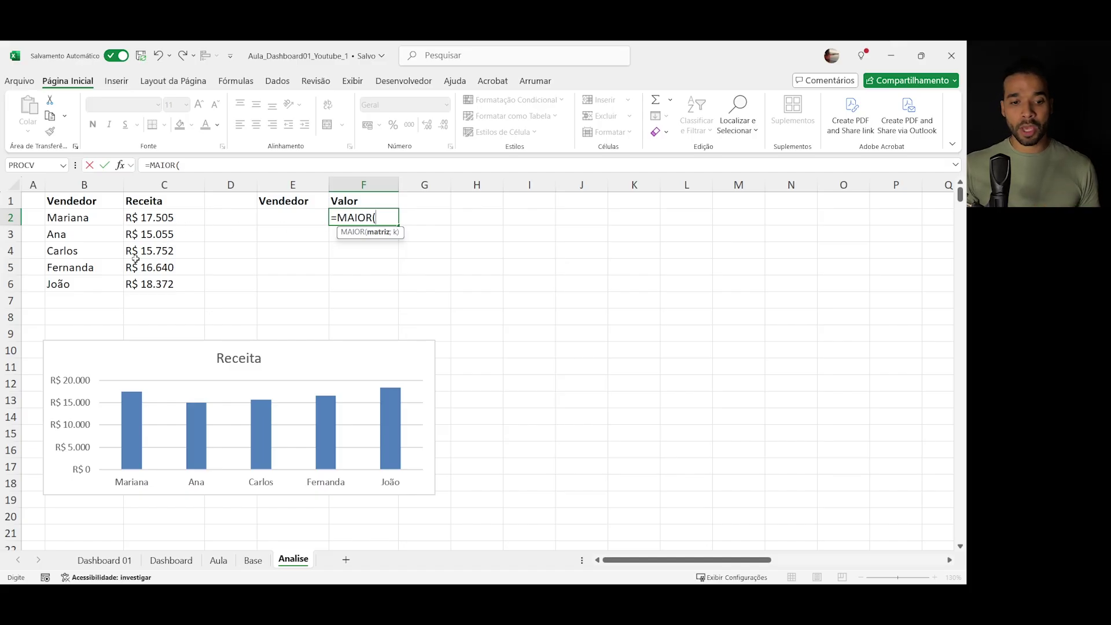
pyautogui.moveTo(169, 215); pyautogui.dragTo(173, 285)
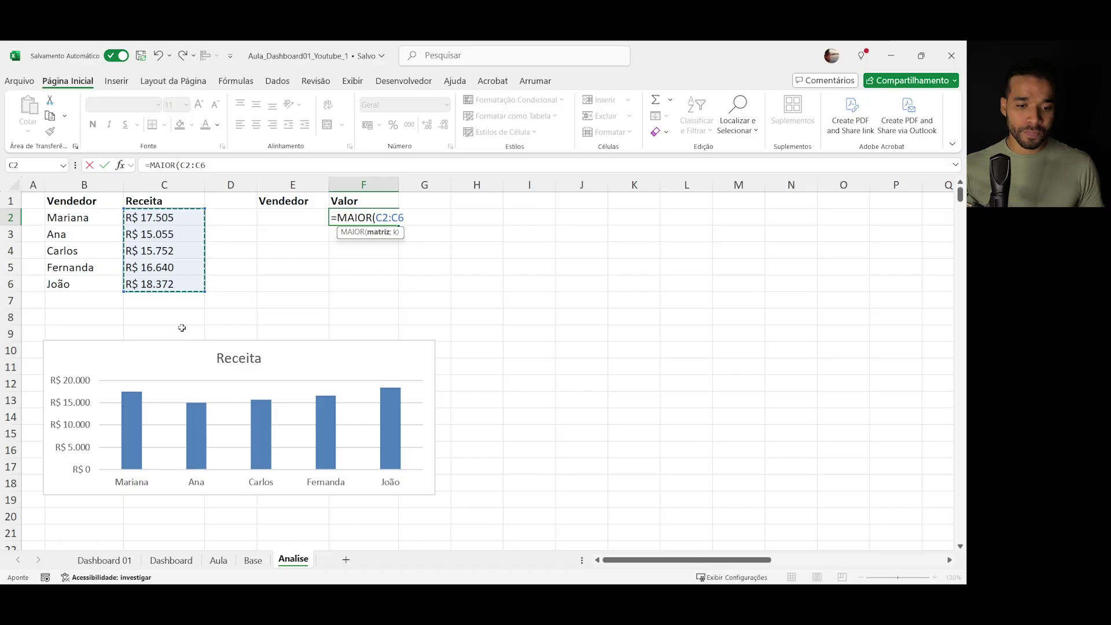
pyautogui.click(174, 182)
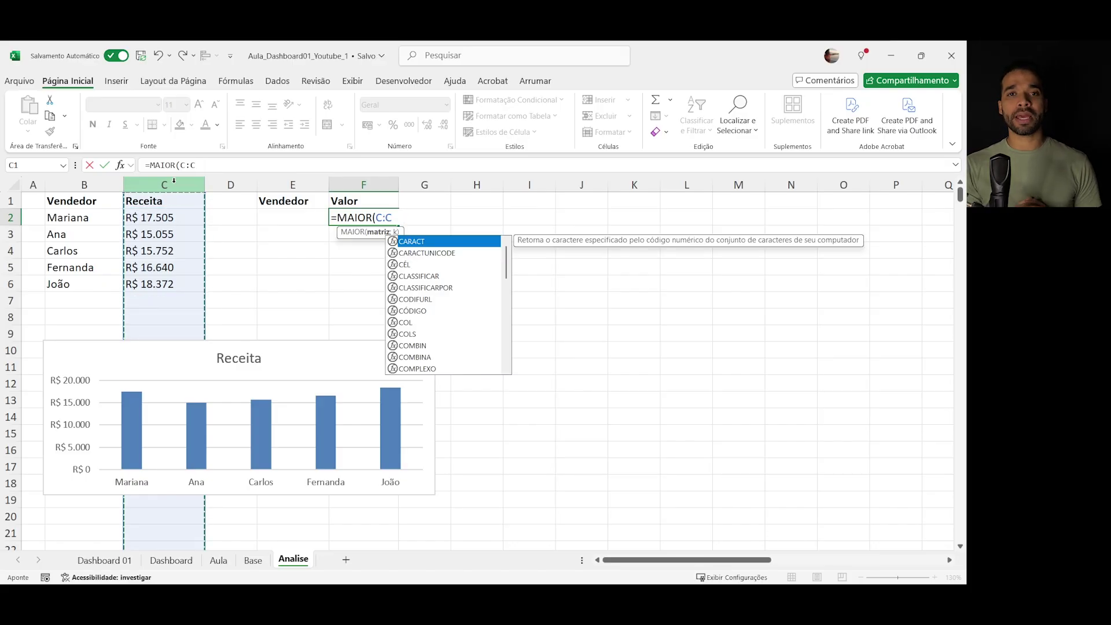
pyautogui.press('Escape')
pyautogui.press('Escape')
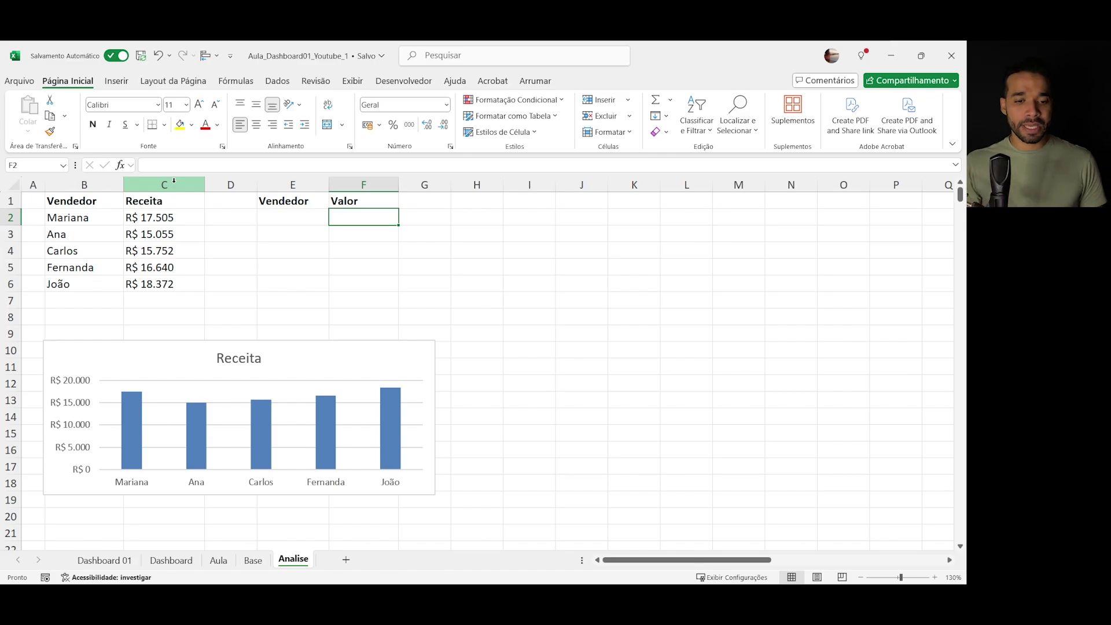
# - Convert the range B1:C6 with the Vendedor and Receita headers into an Excel table
pyautogui.moveTo(109, 203); pyautogui.dragTo(160, 282)
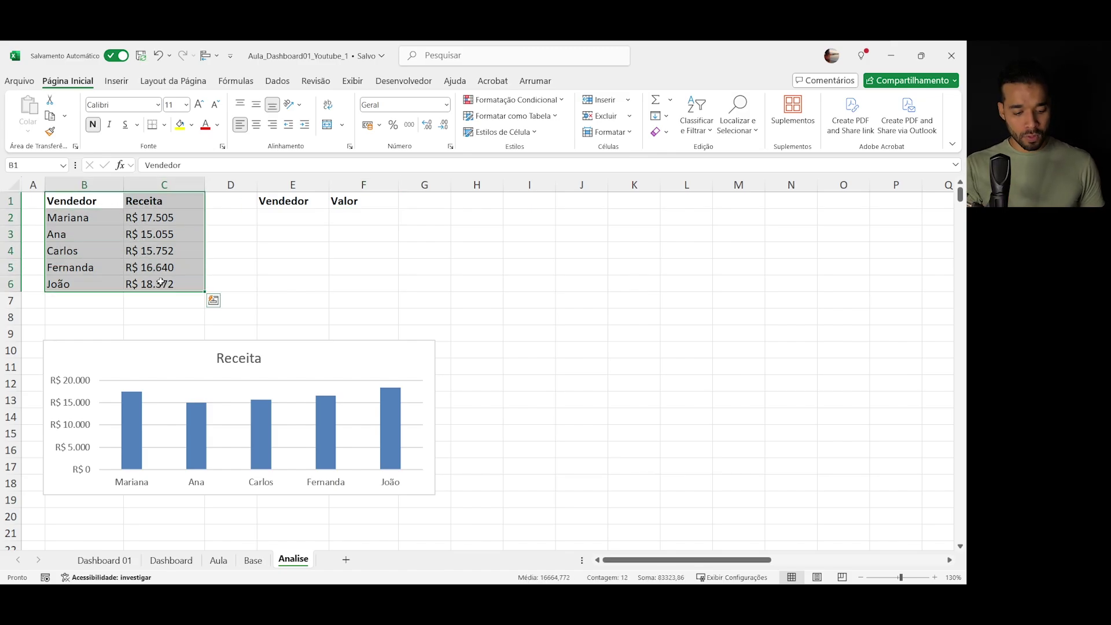
pyautogui.hotkey('ctrl', 't')
pyautogui.press('Return')
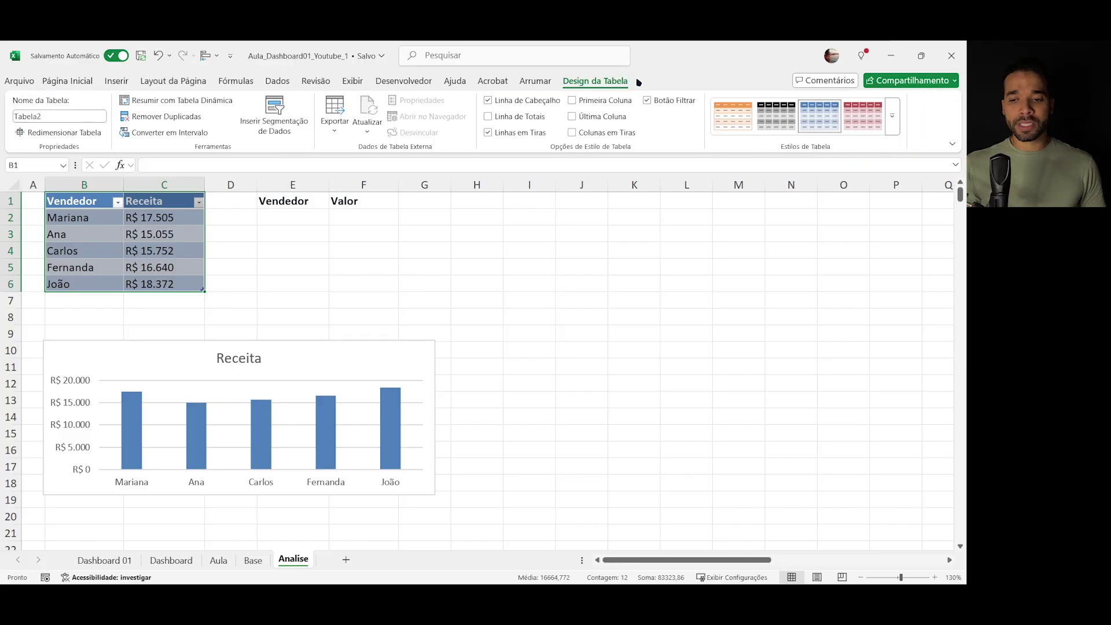
# - Set the plain, unformatted light table style as the default and apply it to the seller table
pyautogui.click(892, 116)
pyautogui.rightClick(681, 132)
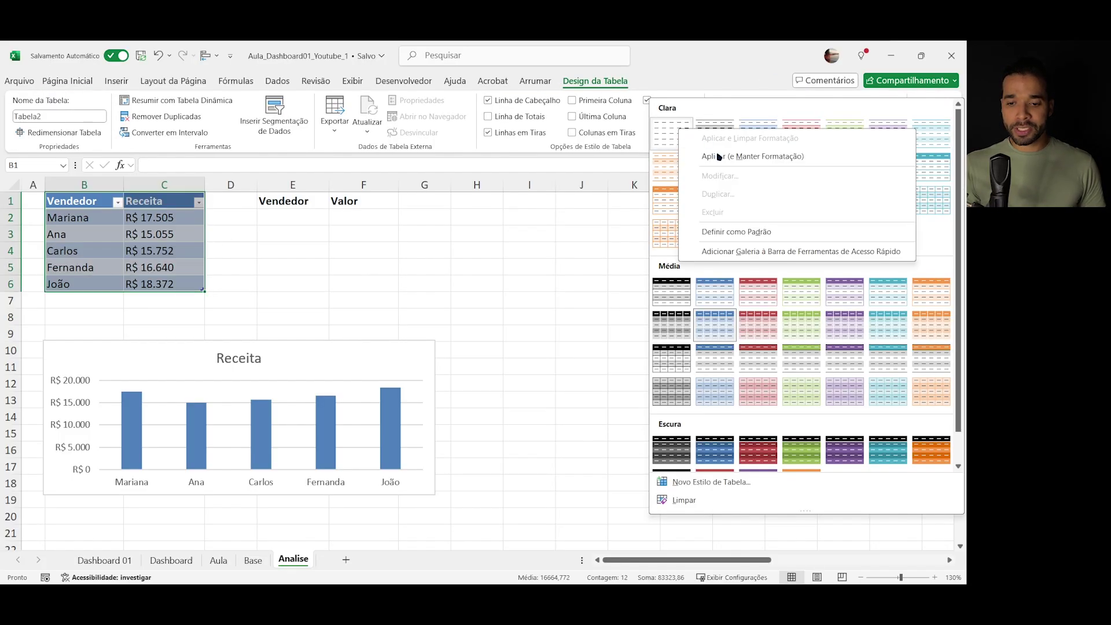
pyautogui.click(712, 232)
pyautogui.click(892, 115)
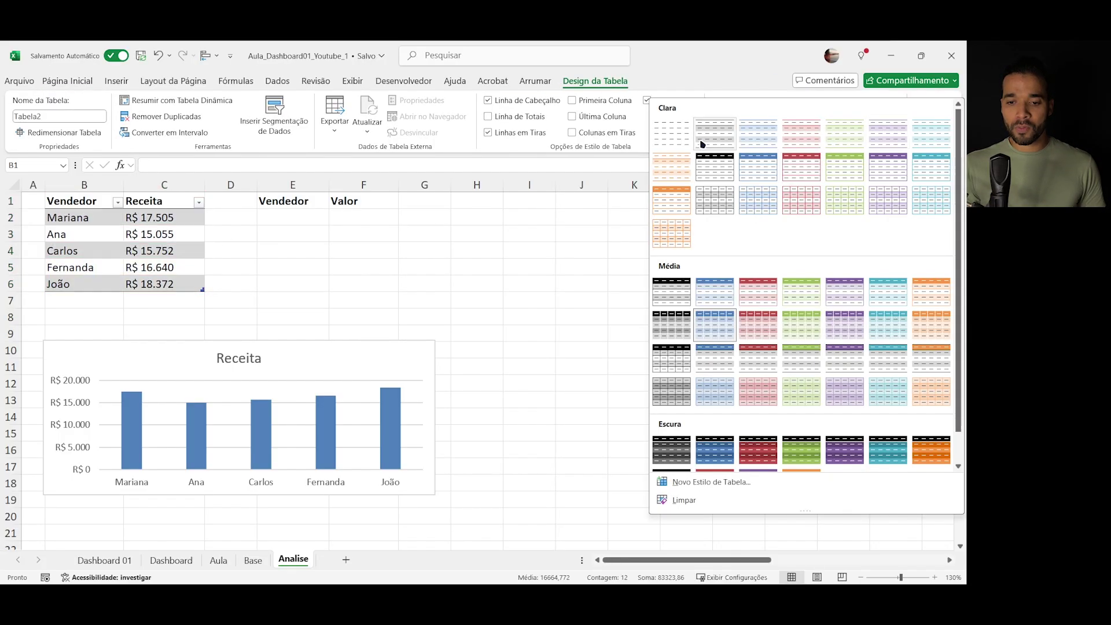
pyautogui.click(687, 139)
pyautogui.click(198, 218)
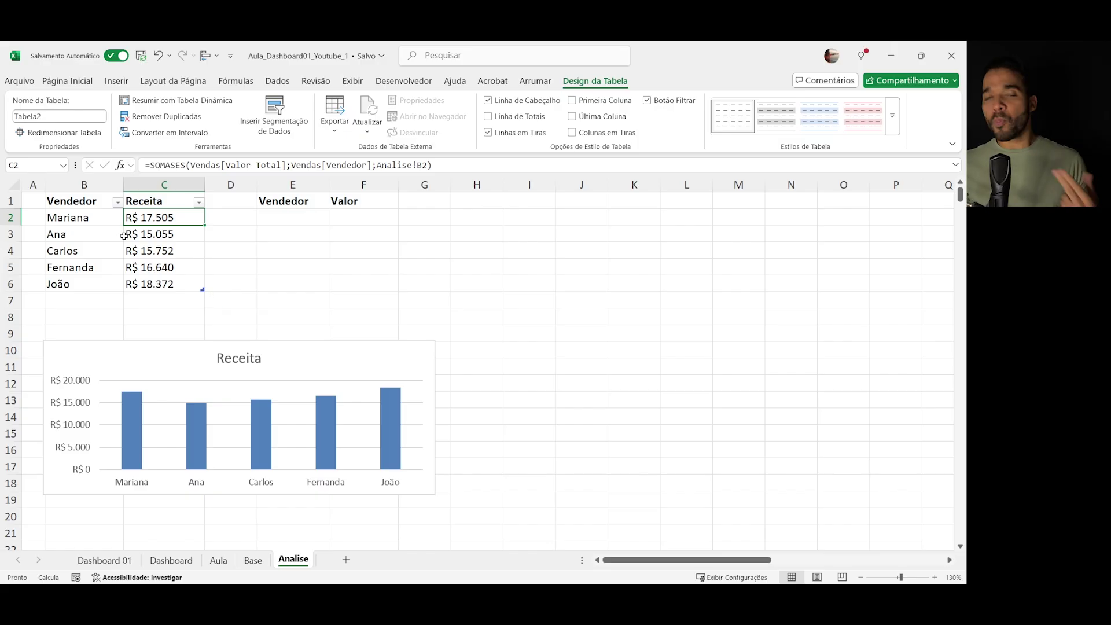
# - Add a new seller's name in B7 directly below the table and check the formula in C7 and the Receita chart's data range
pyautogui.click(69, 300)
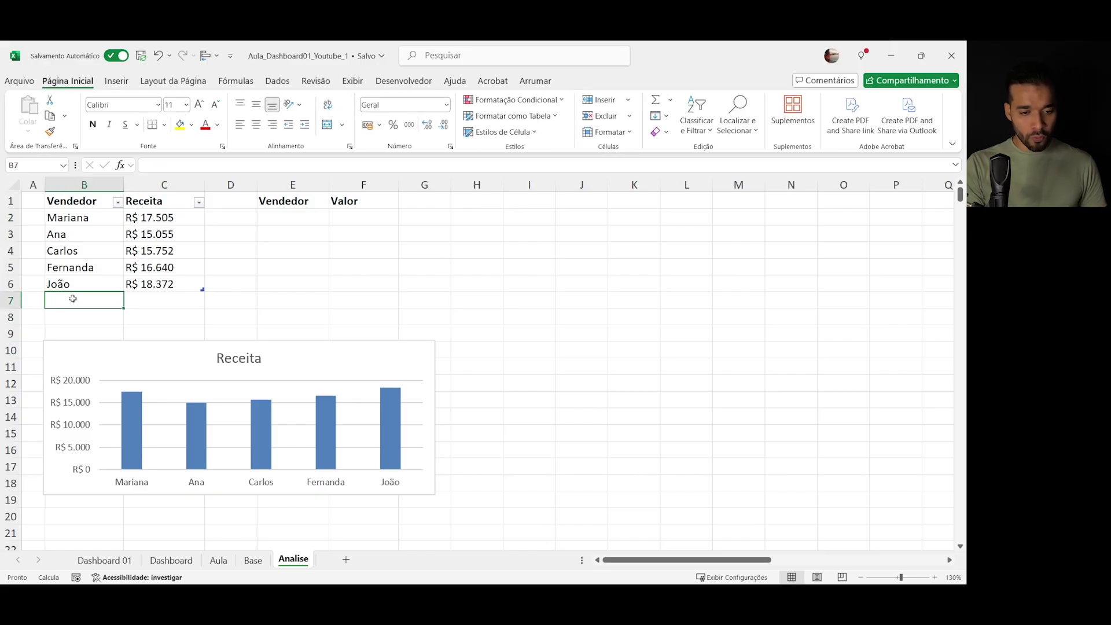
pyautogui.write('Natan')
pyautogui.press('Return')
pyautogui.press('Up')
pyautogui.press('Right')
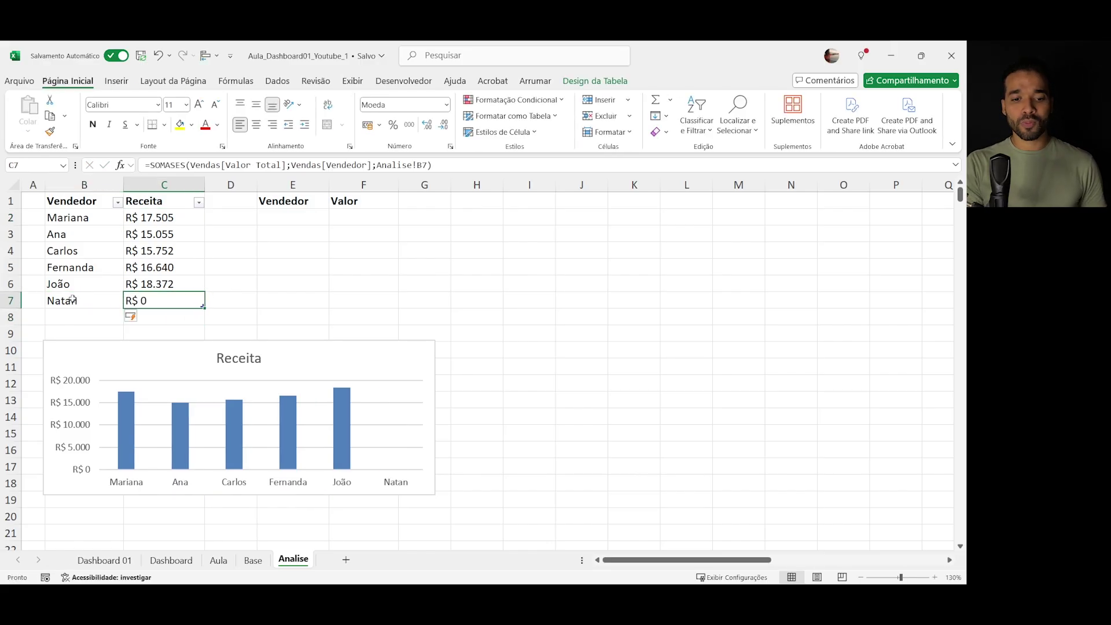
pyautogui.click(411, 483)
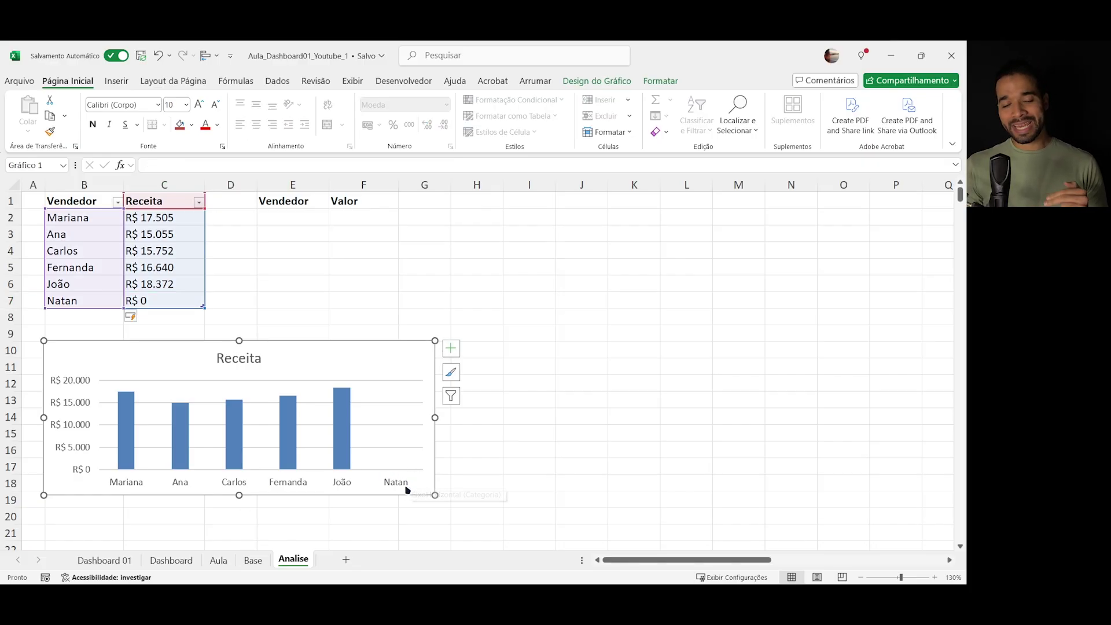
pyautogui.click(185, 304)
pyautogui.press('Left')
pyautogui.click(177, 310)
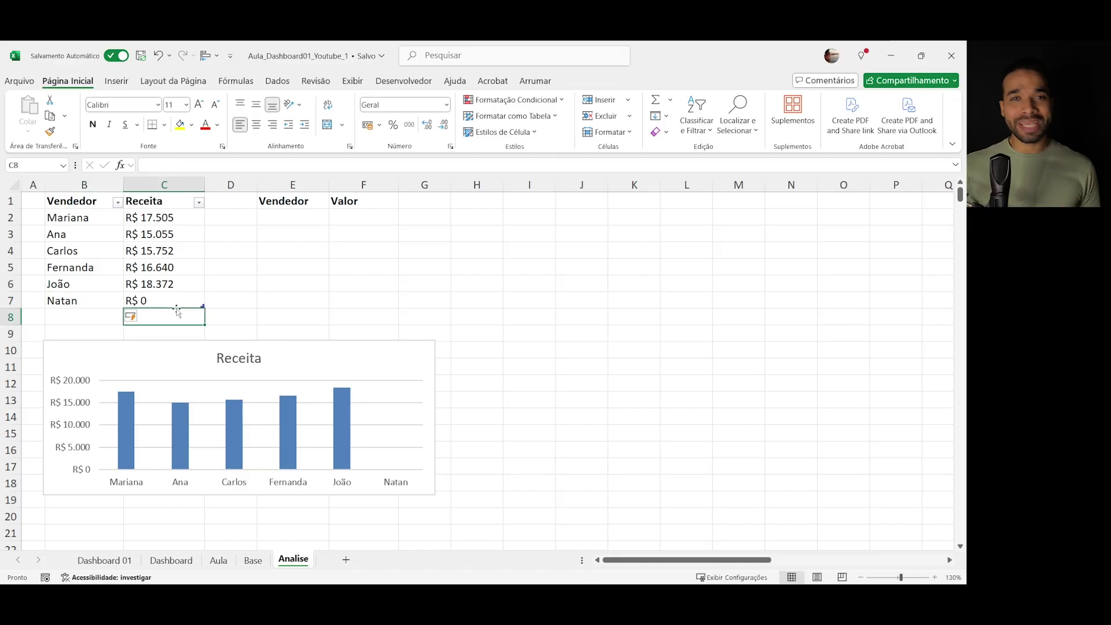
pyautogui.click(221, 268)
# - Rename the seller table as Receita_Vendedor
pyautogui.click(151, 239)
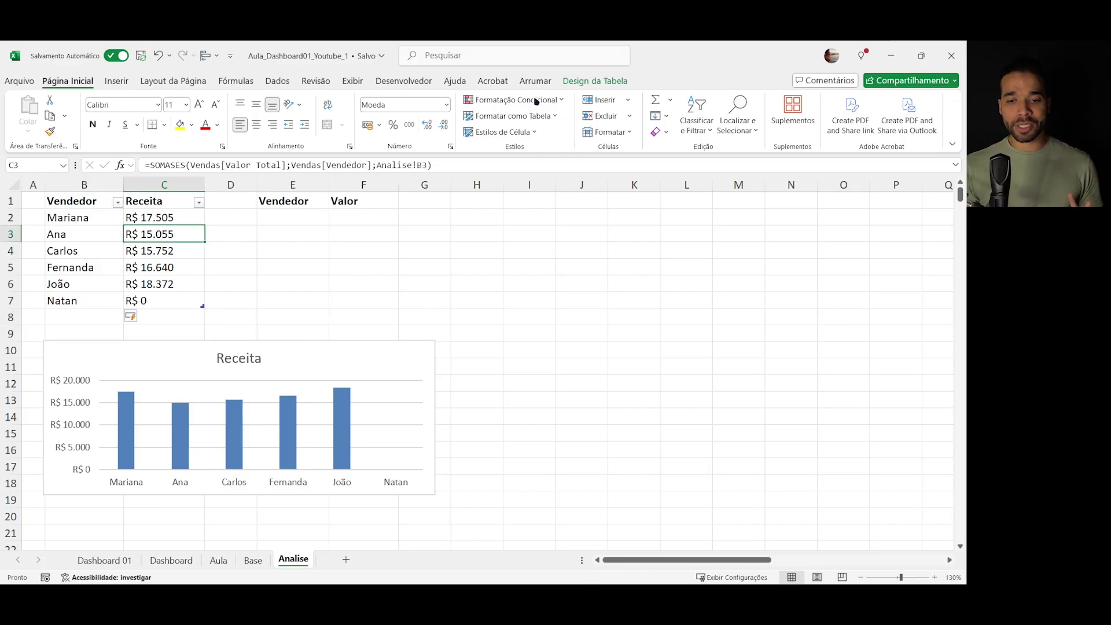
pyautogui.click(573, 81)
pyautogui.click(58, 116)
pyautogui.write('Vend')
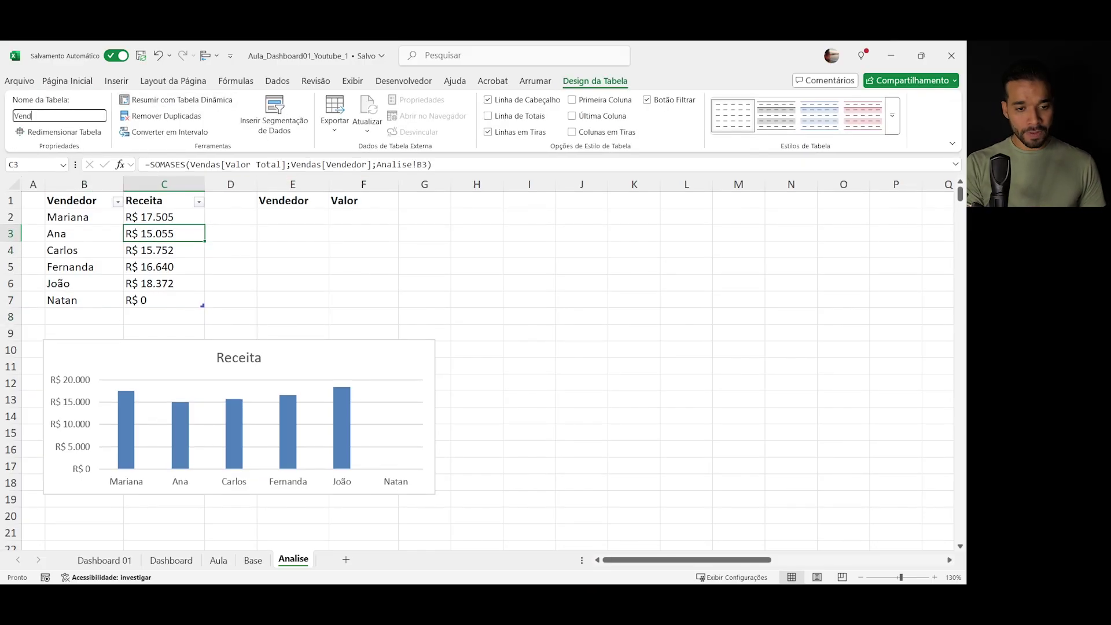
pyautogui.write('Receit')
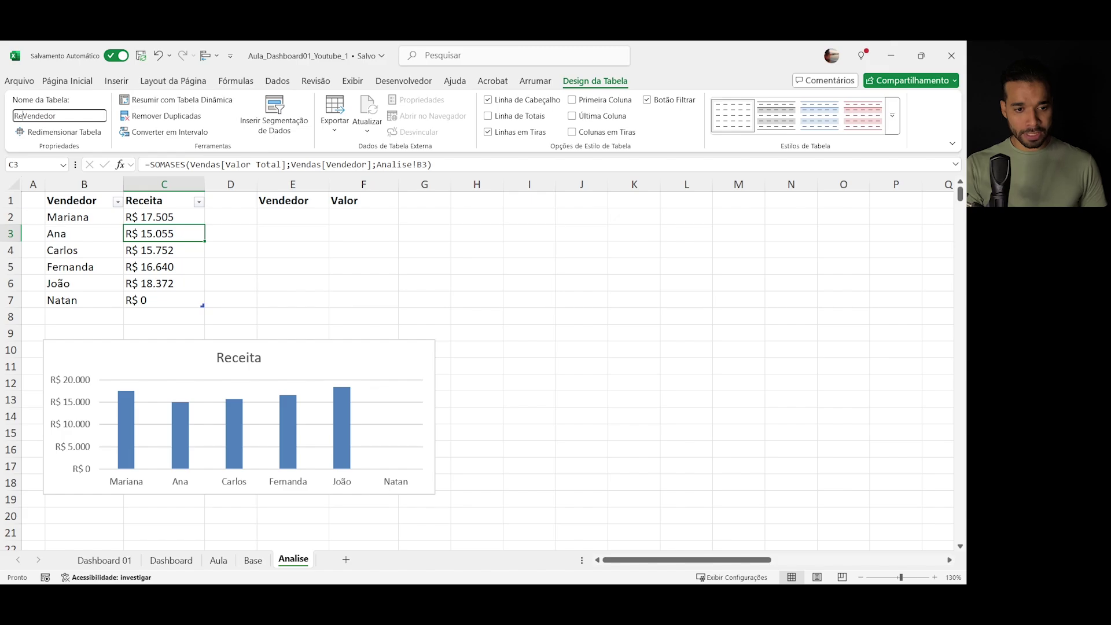
pyautogui.write('a_')
pyautogui.press('Return')
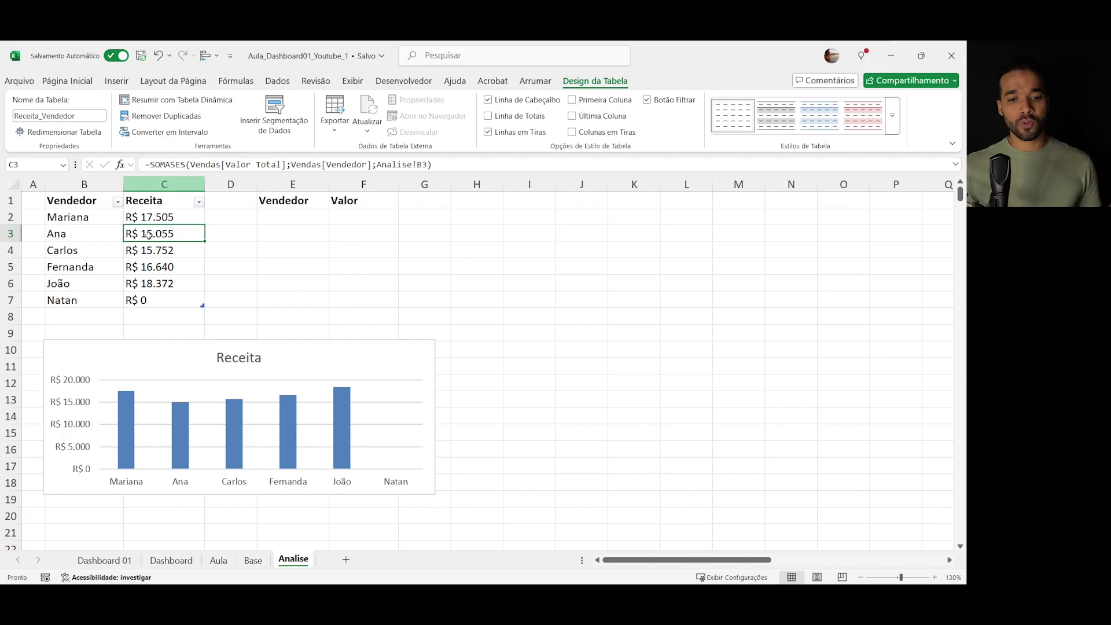
pyautogui.click(231, 283)
pyautogui.click(165, 248)
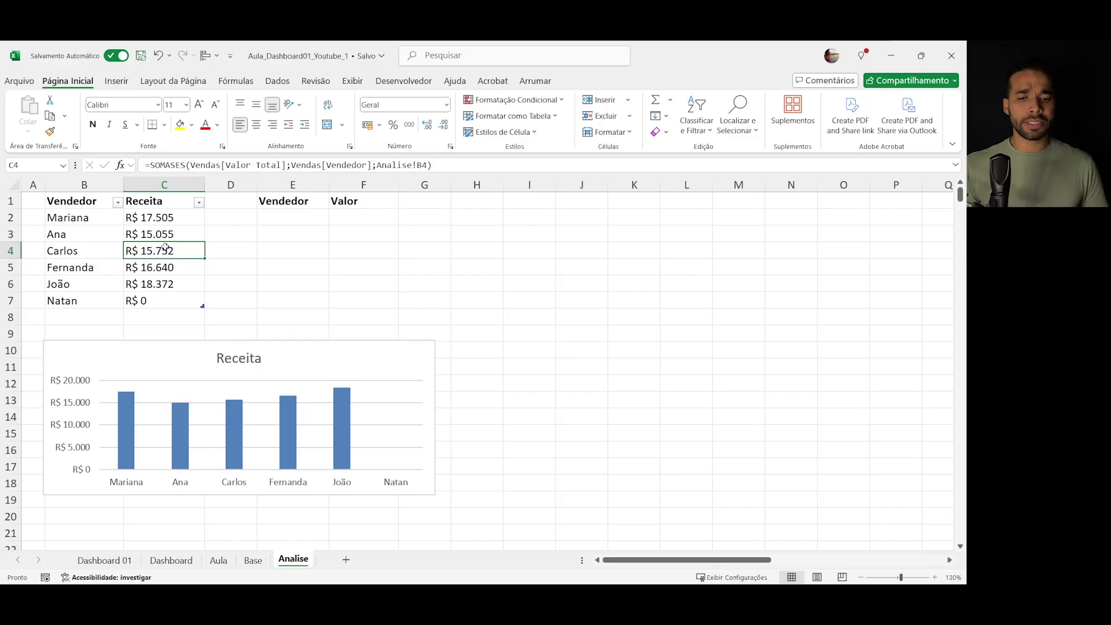
# - Compare the seller list in the Analise table with the Vendedor column of the sales records on the Base sheet
pyautogui.press('Down')
pyautogui.press('Down')
pyautogui.press('Down')
pyautogui.press('Left')
pyautogui.press('Down')
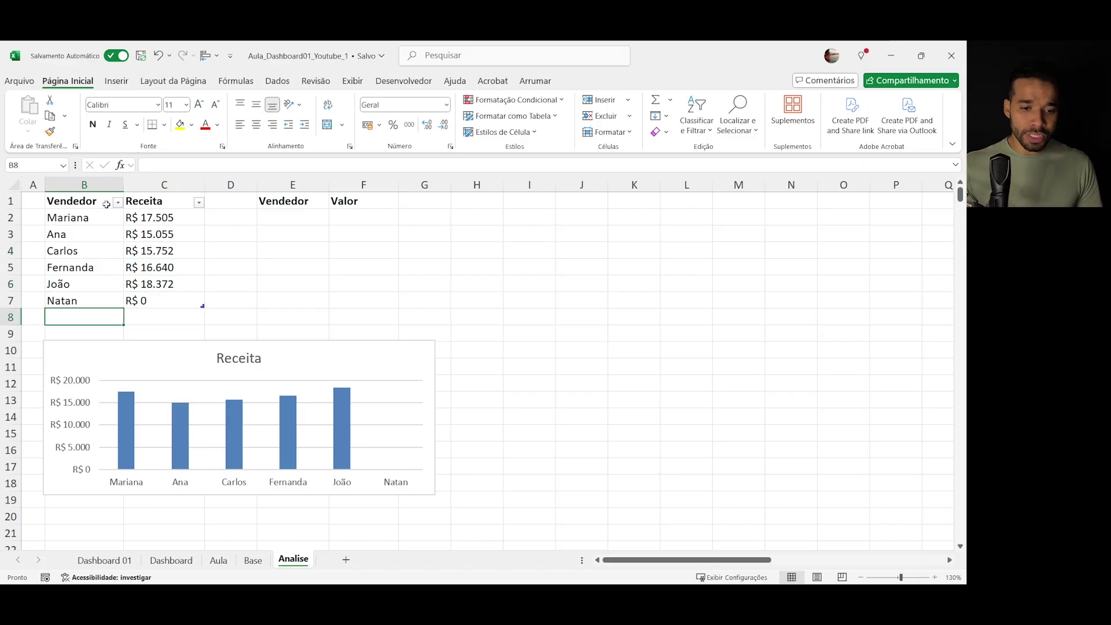
pyautogui.moveTo(107, 204); pyautogui.dragTo(101, 301)
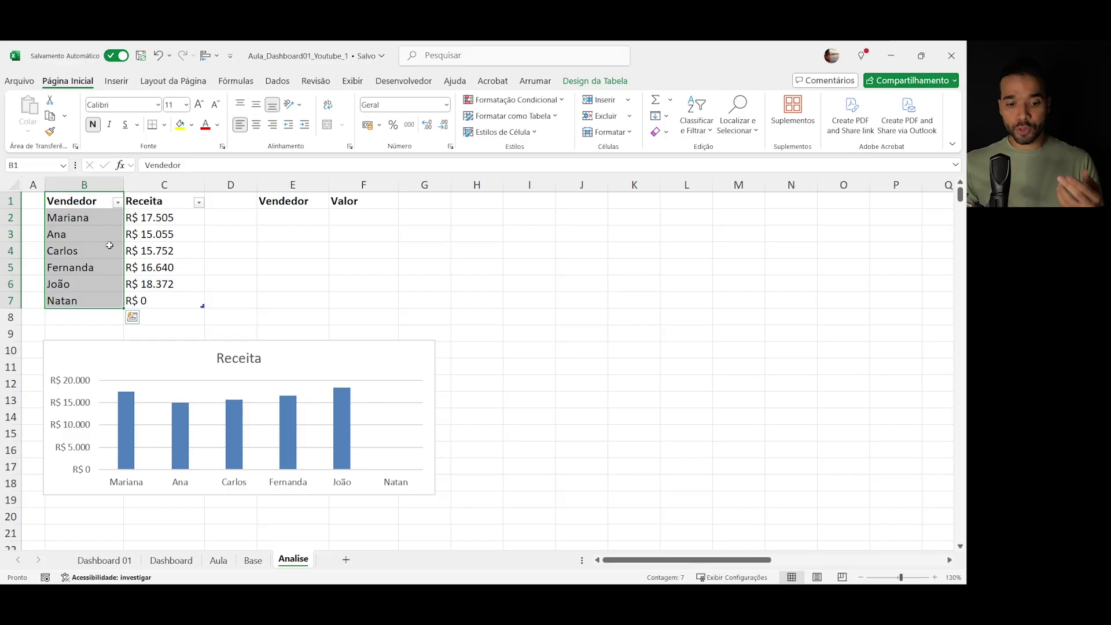
pyautogui.click(253, 560)
pyautogui.click(162, 305)
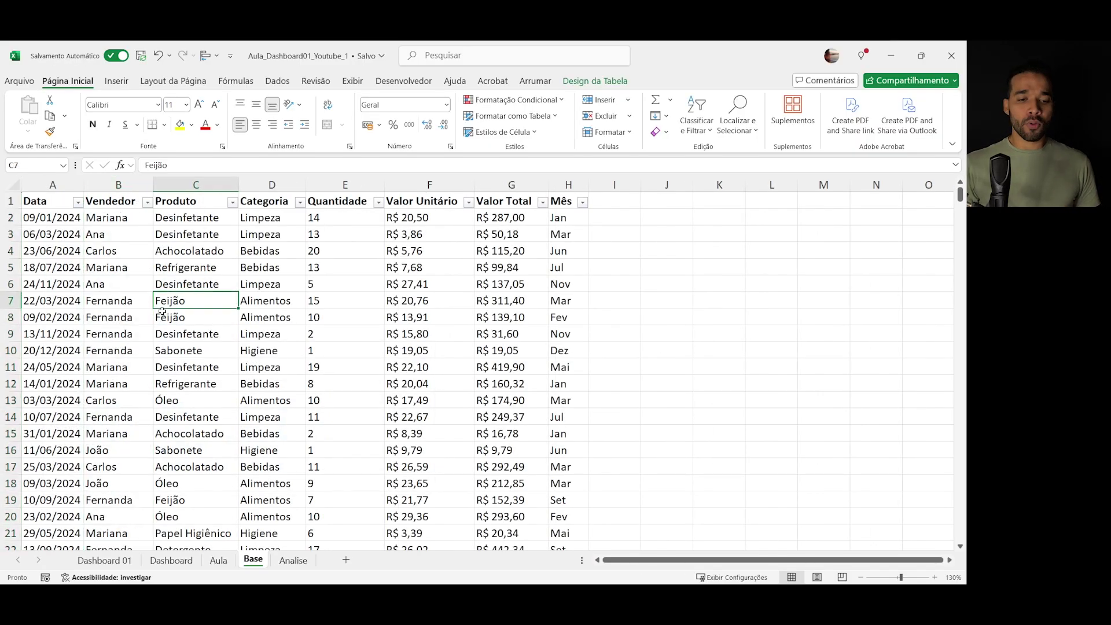
pyautogui.press('Left')
pyautogui.hotkey('ctrl', 'Down')
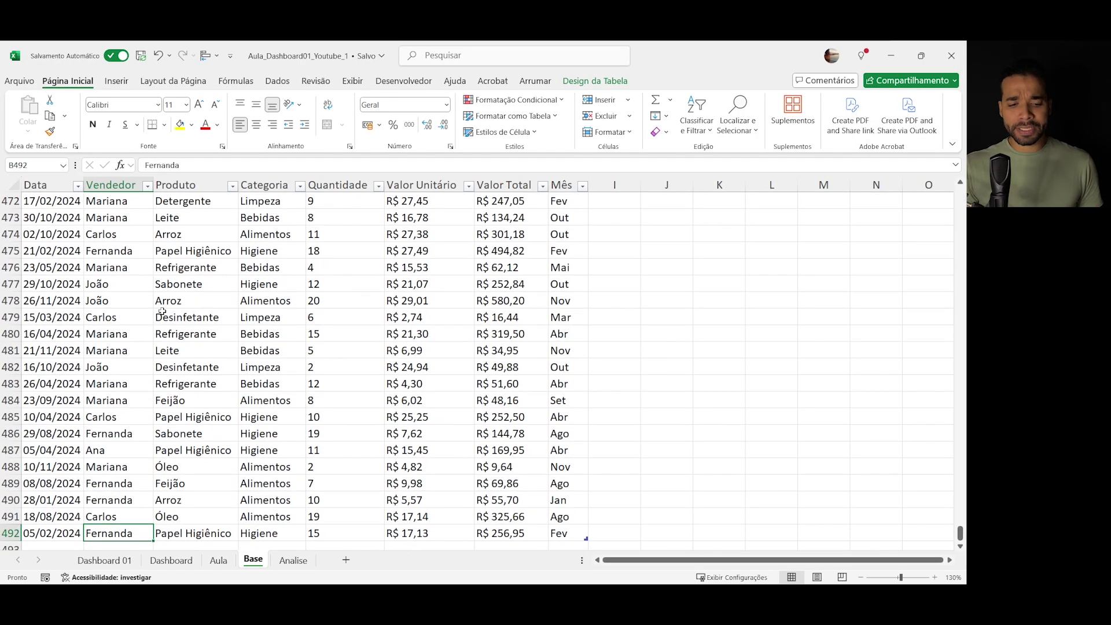
pyautogui.hotkey('ctrl', 'pagedown')
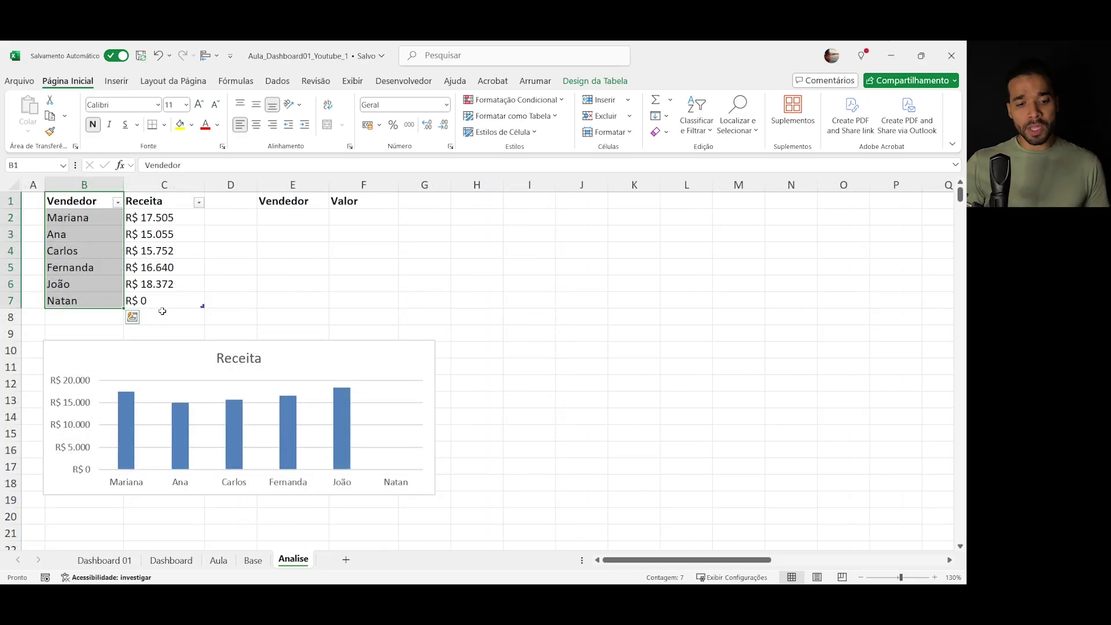
pyautogui.click(92, 300)
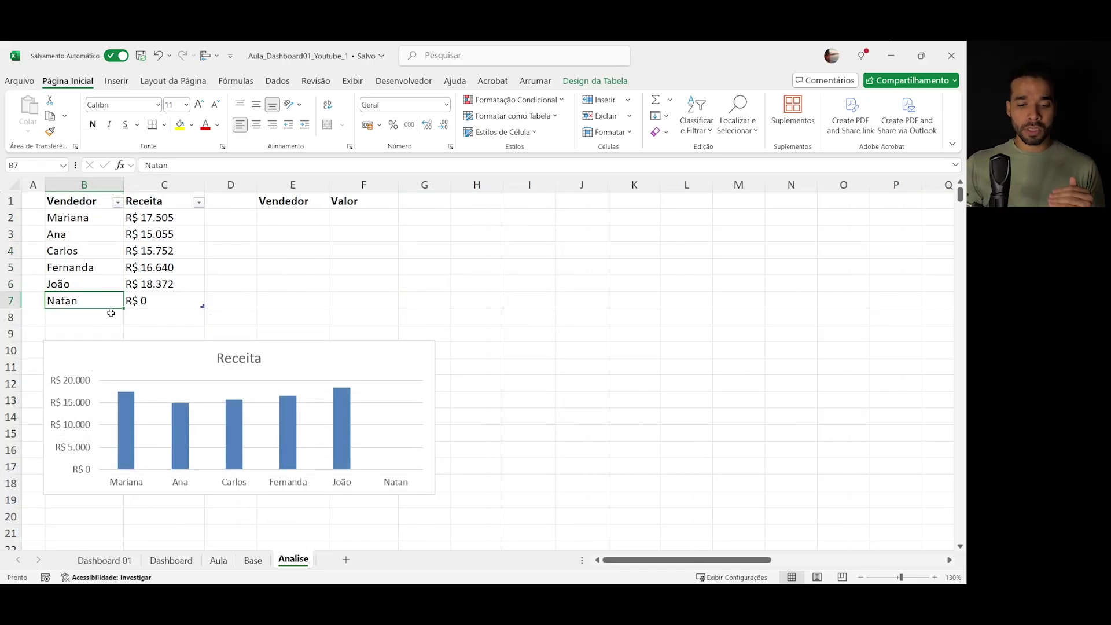
pyautogui.click(252, 559)
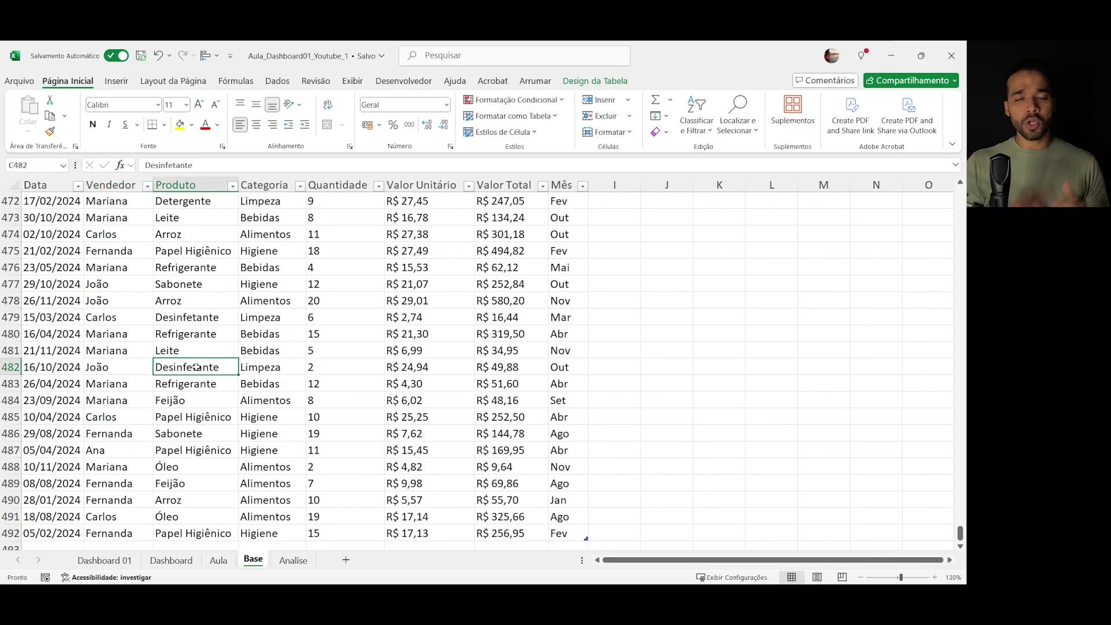
pyautogui.click(294, 560)
pyautogui.click(302, 248)
# - Enter the formula =MAIOR(Receita_Vendedor[Receita];LIN(A1)) in F2 under the Valor header
pyautogui.click(359, 217)
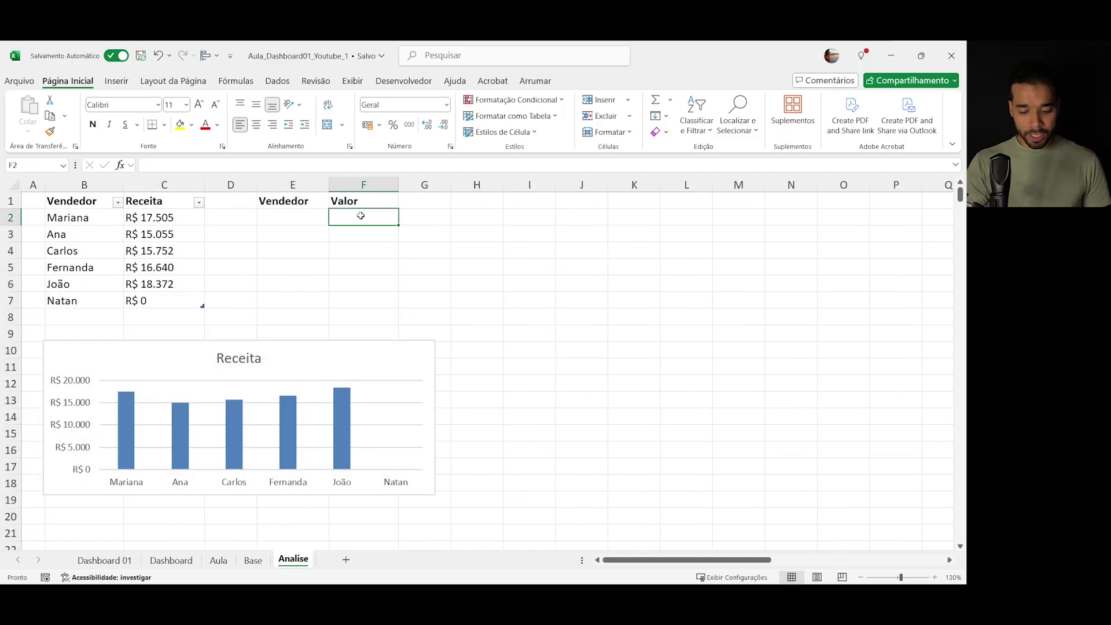
pyautogui.write('=maior')
pyautogui.press('Tab')
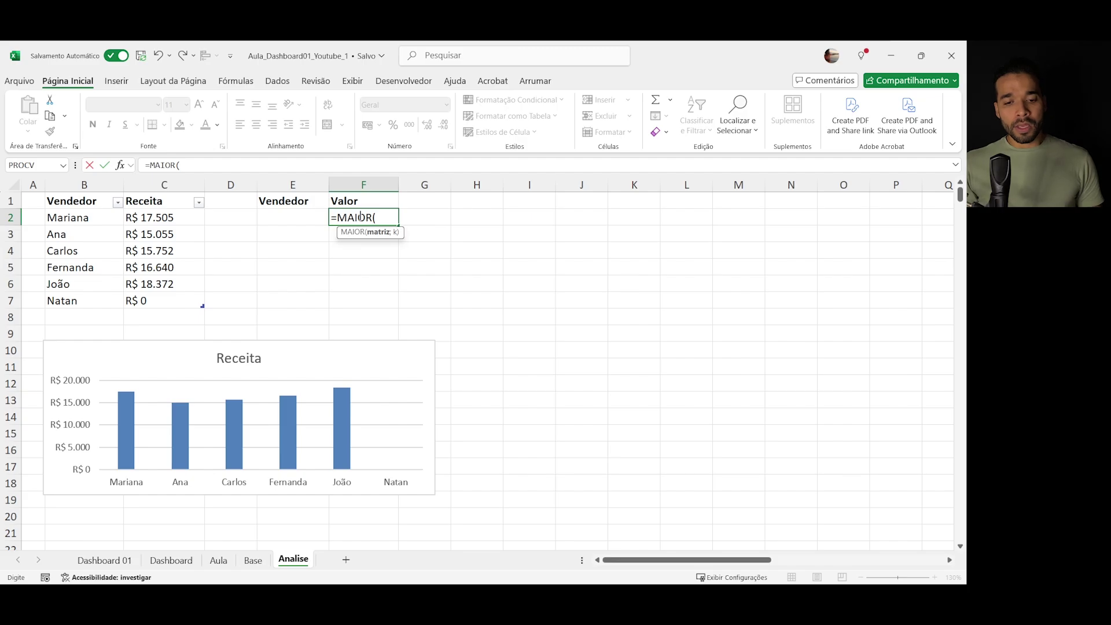
pyautogui.click(157, 194)
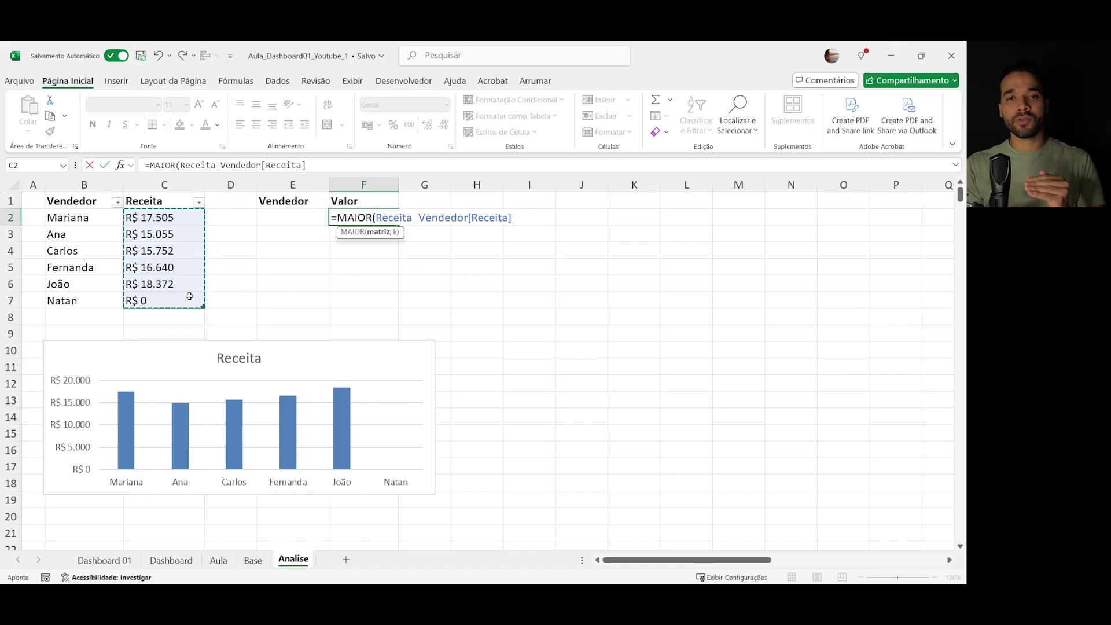
pyautogui.press('Return')
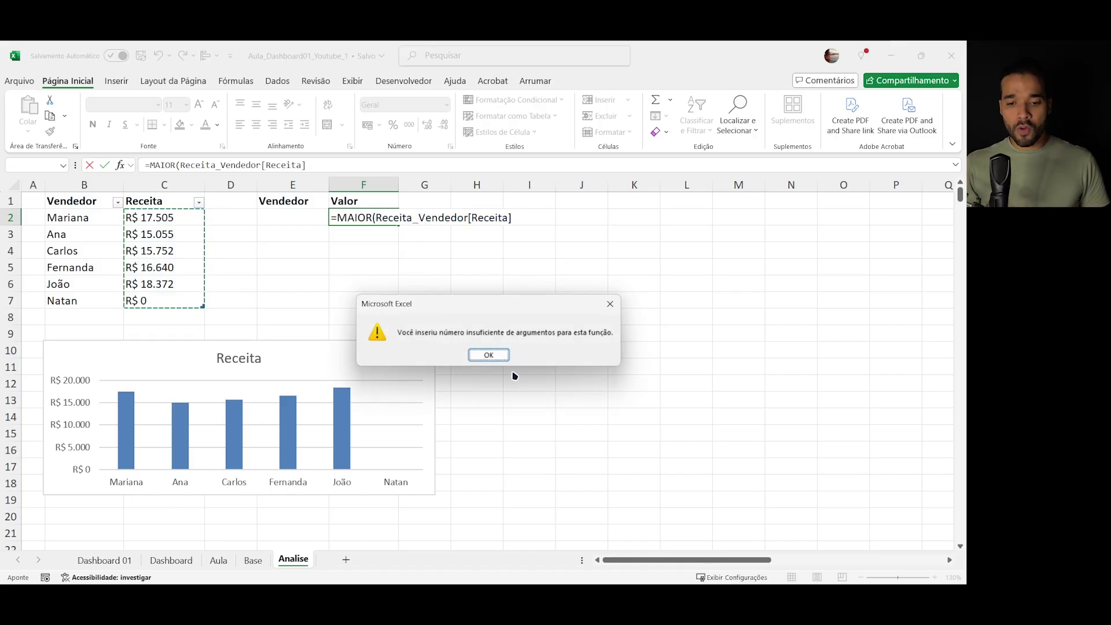
pyautogui.click(489, 355)
pyautogui.press('Right')
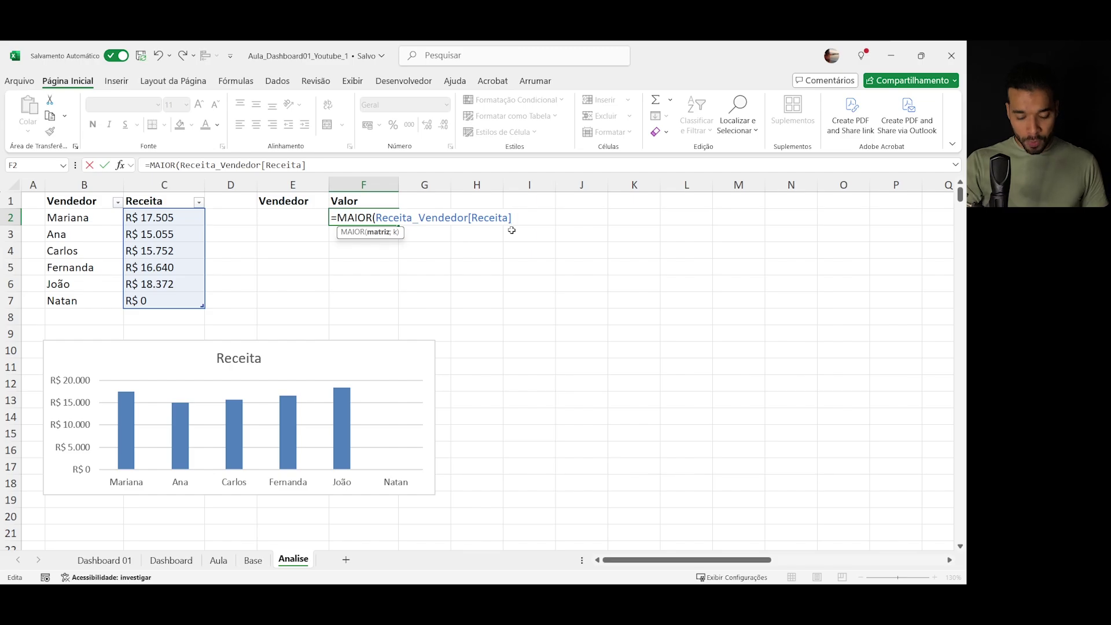
pyautogui.write(';')
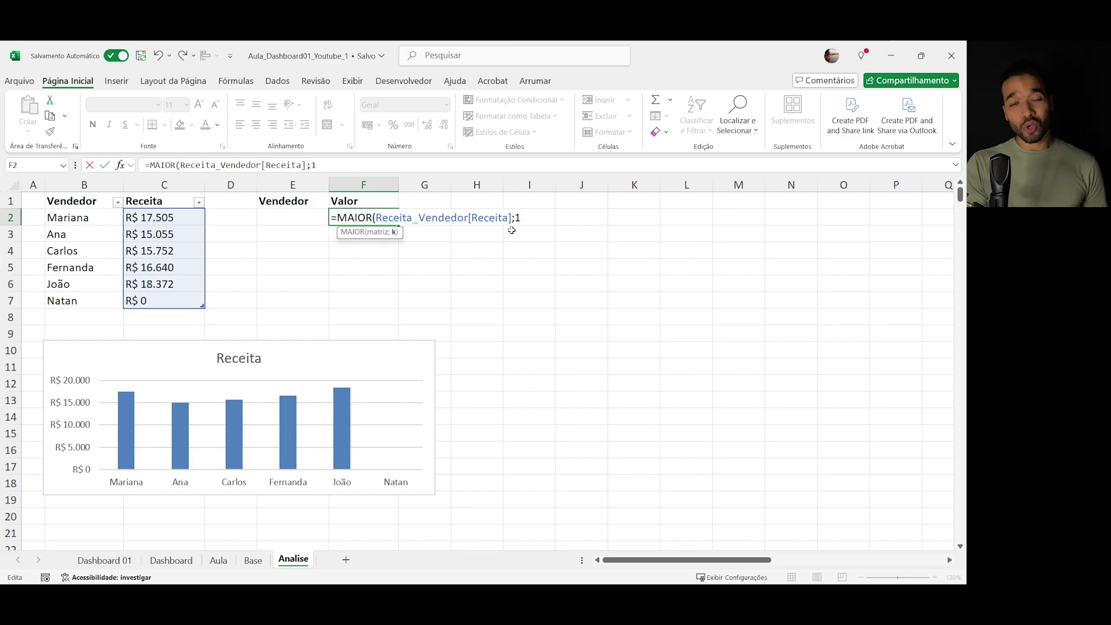
pyautogui.write('LIN(')
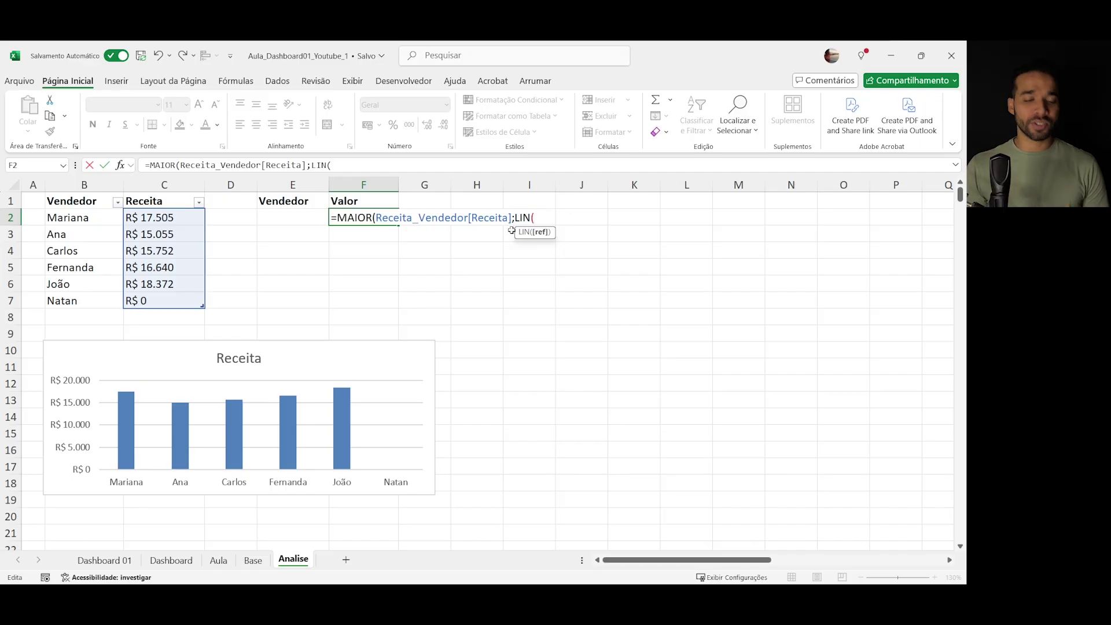
pyautogui.click(36, 203)
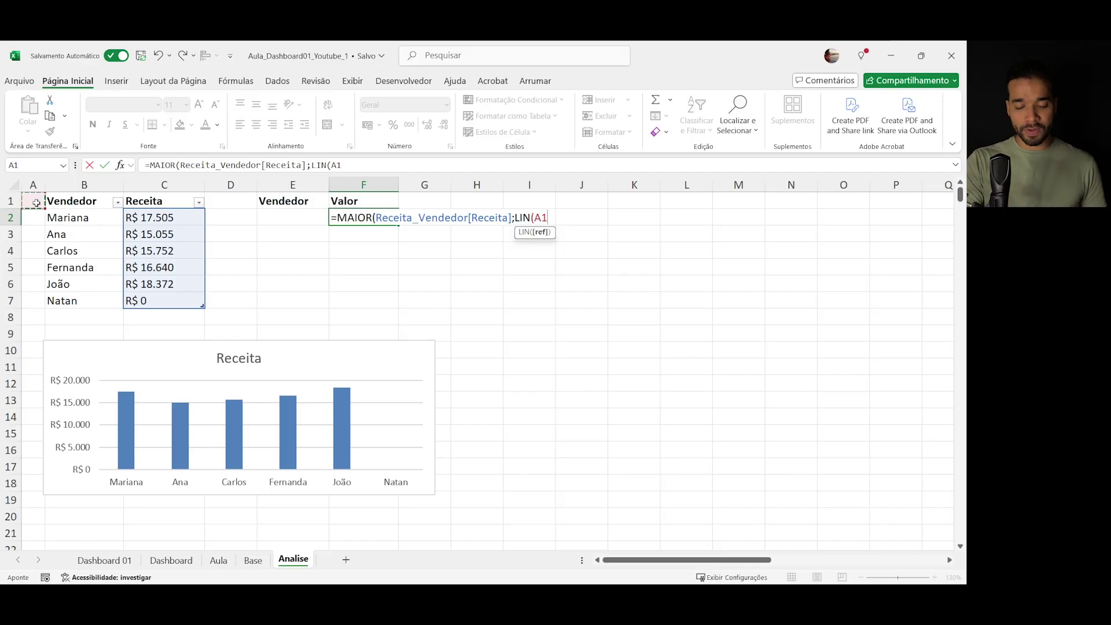
pyautogui.write(')')
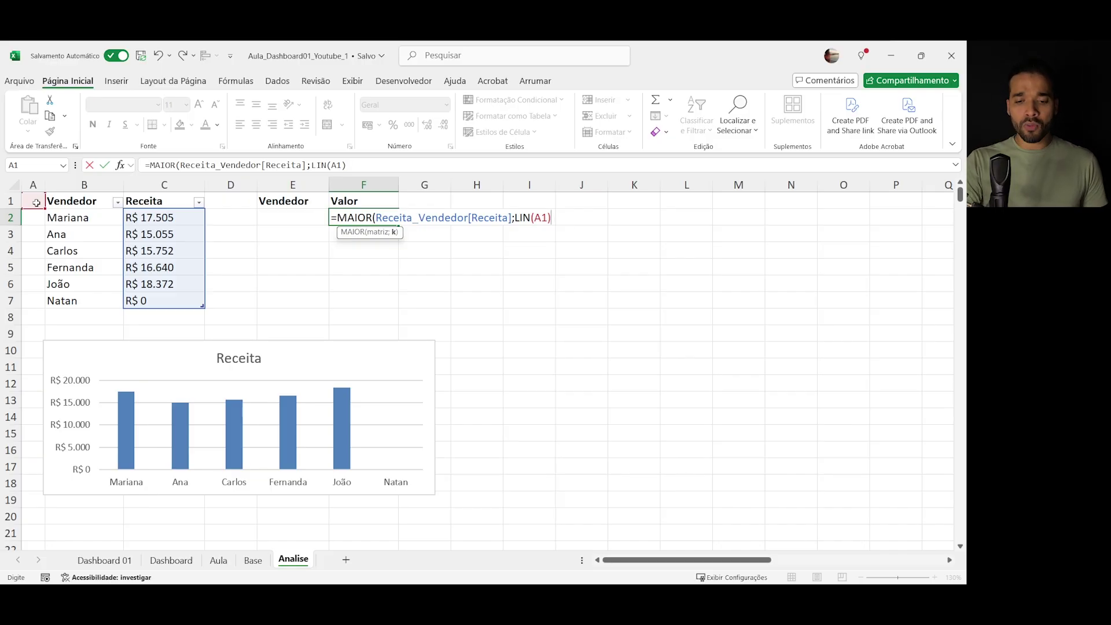
pyautogui.write(')')
pyautogui.press('Return')
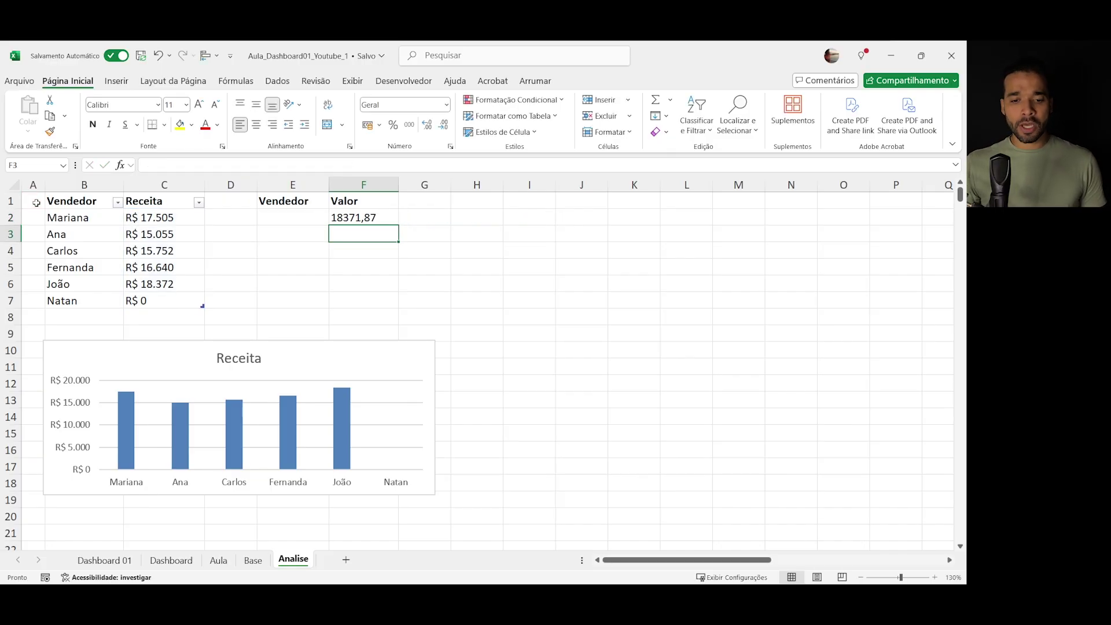
# - Fill the MAIOR formula from F2 down to F7 and check the ranked values against the seller table
pyautogui.click(371, 217)
pyautogui.moveTo(403, 227); pyautogui.dragTo(399, 310)
pyautogui.click(377, 250)
pyautogui.moveTo(367, 214); pyautogui.dragTo(366, 305)
pyautogui.click(365, 233)
pyautogui.click(106, 238)
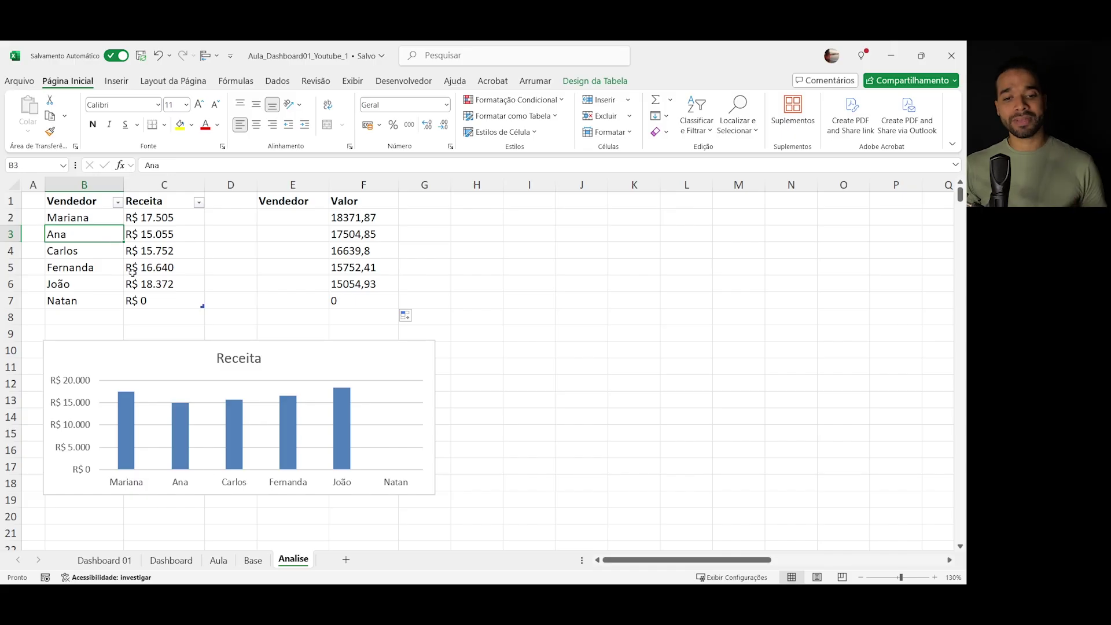
pyautogui.moveTo(373, 217); pyautogui.dragTo(371, 302)
pyautogui.click(363, 234)
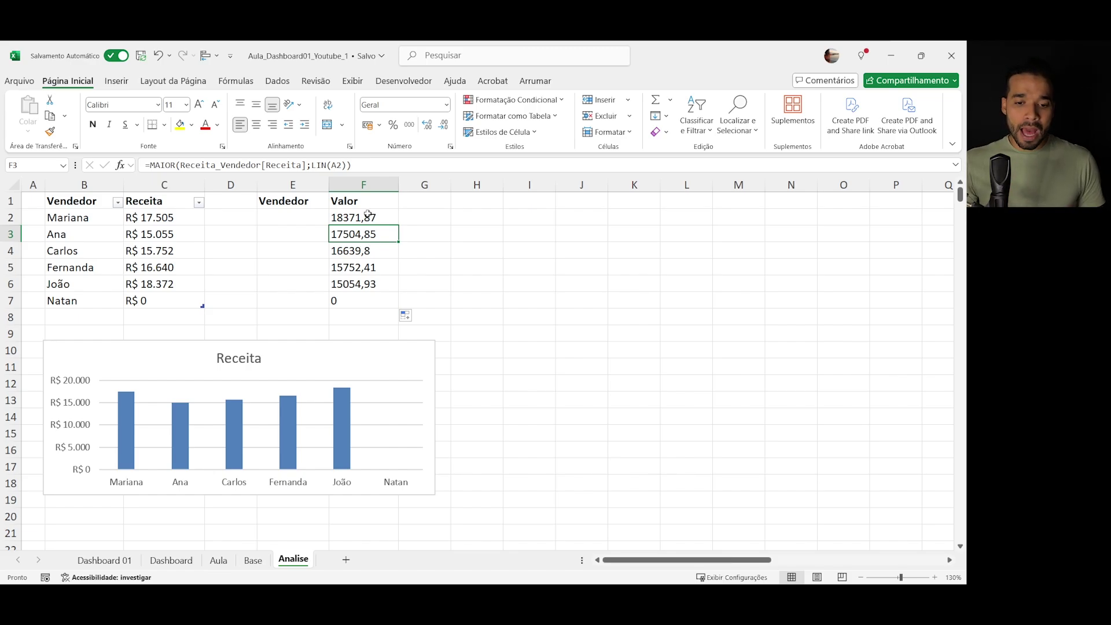
# - Format the values in F2:F7 as Moeda currency with no decimal places
pyautogui.moveTo(365, 218); pyautogui.dragTo(367, 300)
pyautogui.click(447, 104)
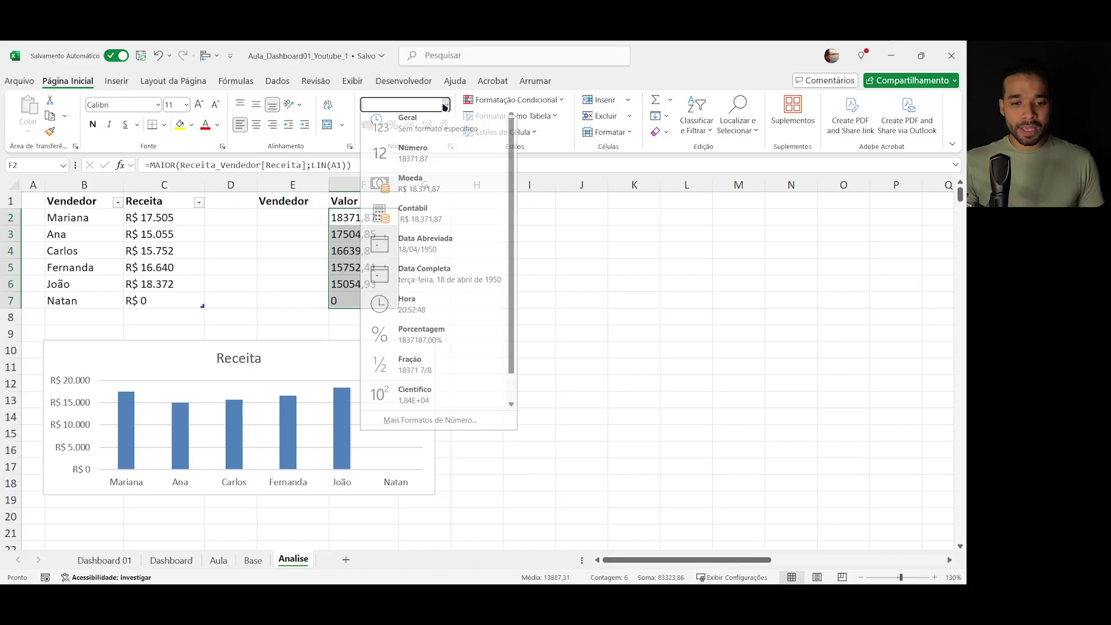
pyautogui.click(431, 216)
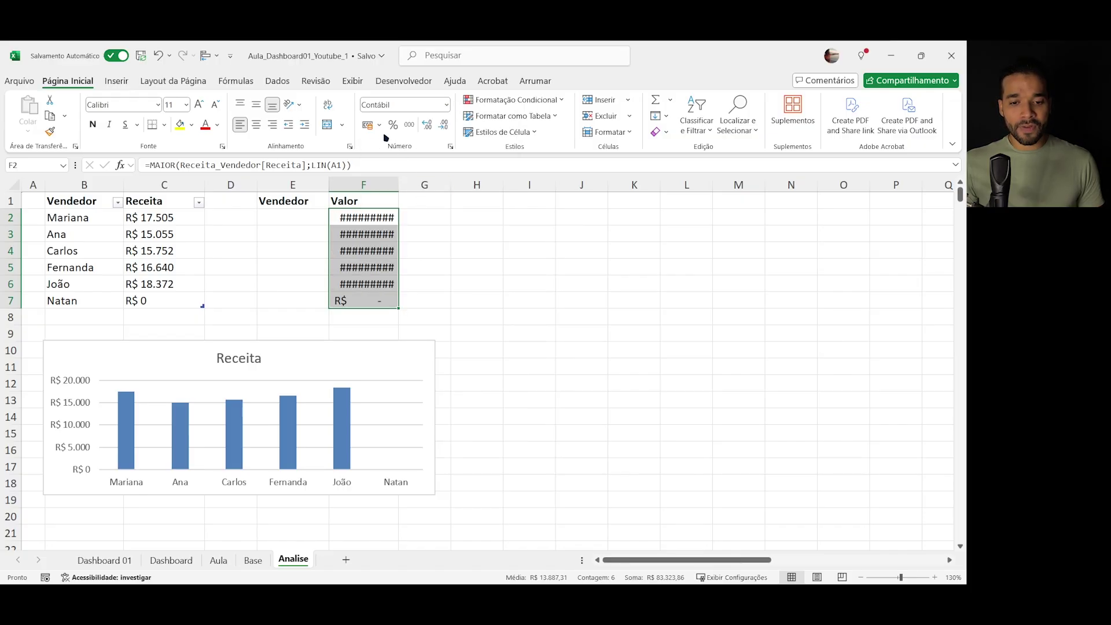
pyautogui.click(447, 105)
pyautogui.click(429, 180)
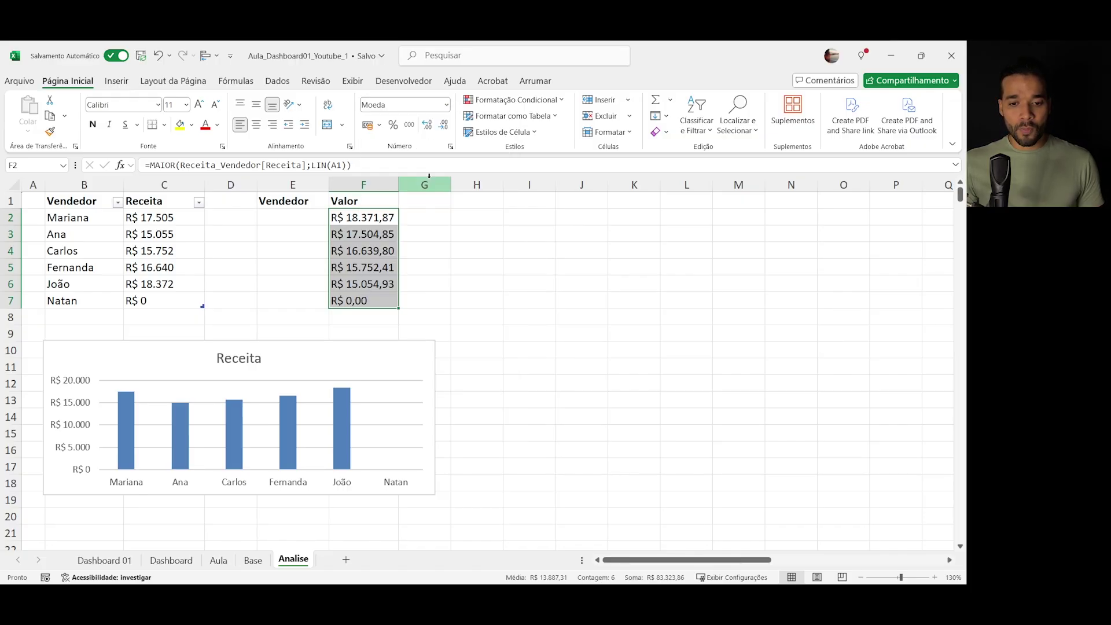
pyautogui.click(426, 125)
pyautogui.click(443, 125)
pyautogui.click(443, 124)
pyautogui.click(443, 124)
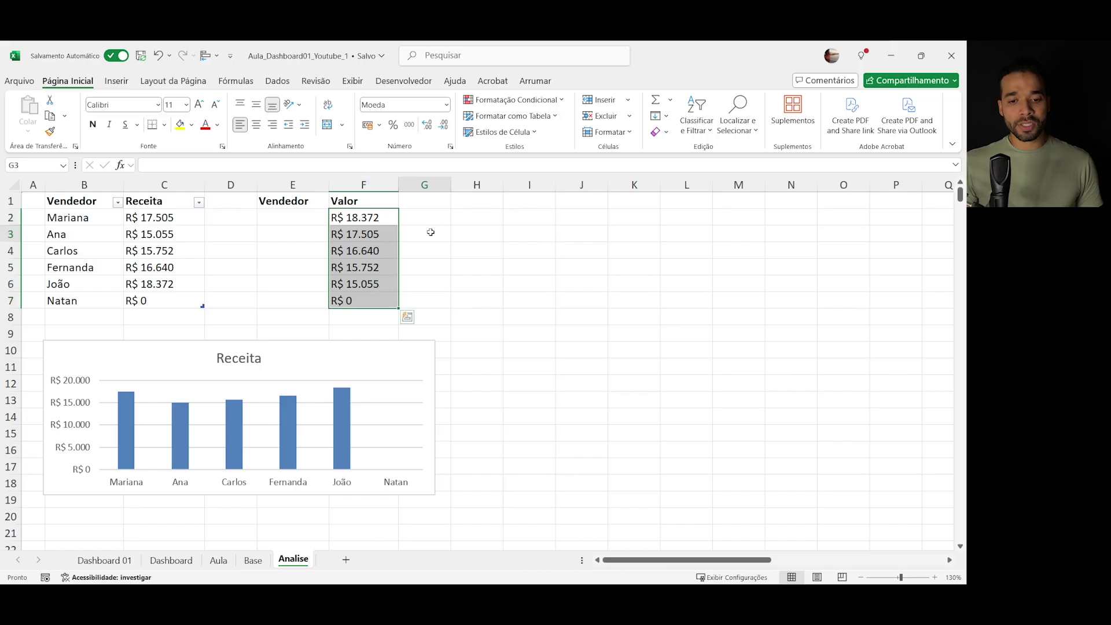
# - Try using the Valor column F1:F7 as the chart's value series in place of Receita, and undo the change
pyautogui.moveTo(363, 218); pyautogui.dragTo(364, 283)
pyautogui.click(360, 356)
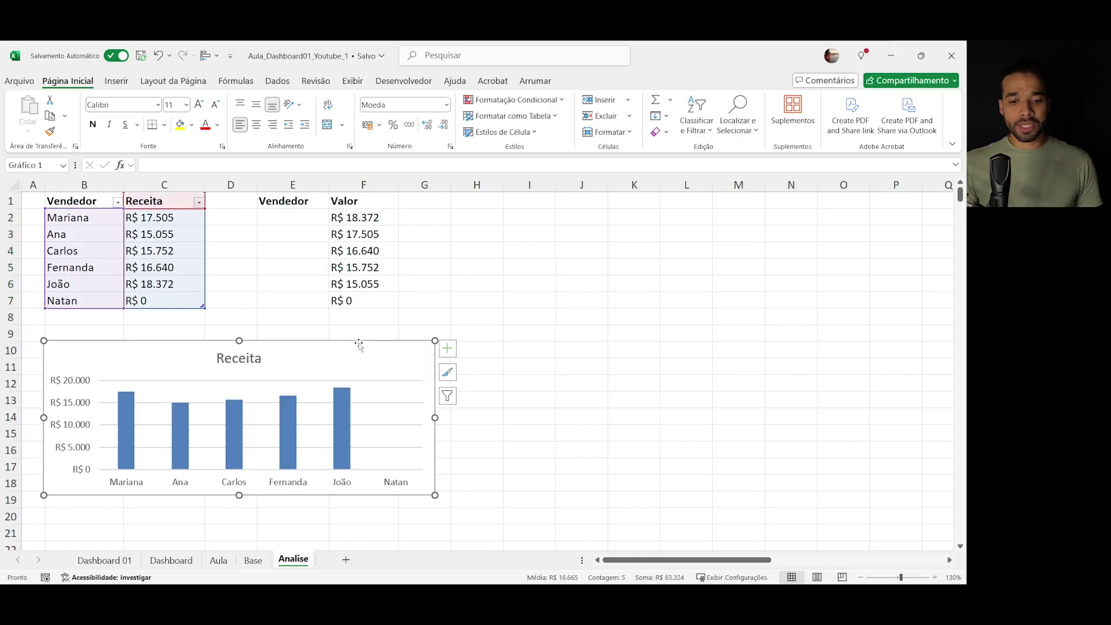
pyautogui.moveTo(204, 277); pyautogui.dragTo(352, 267)
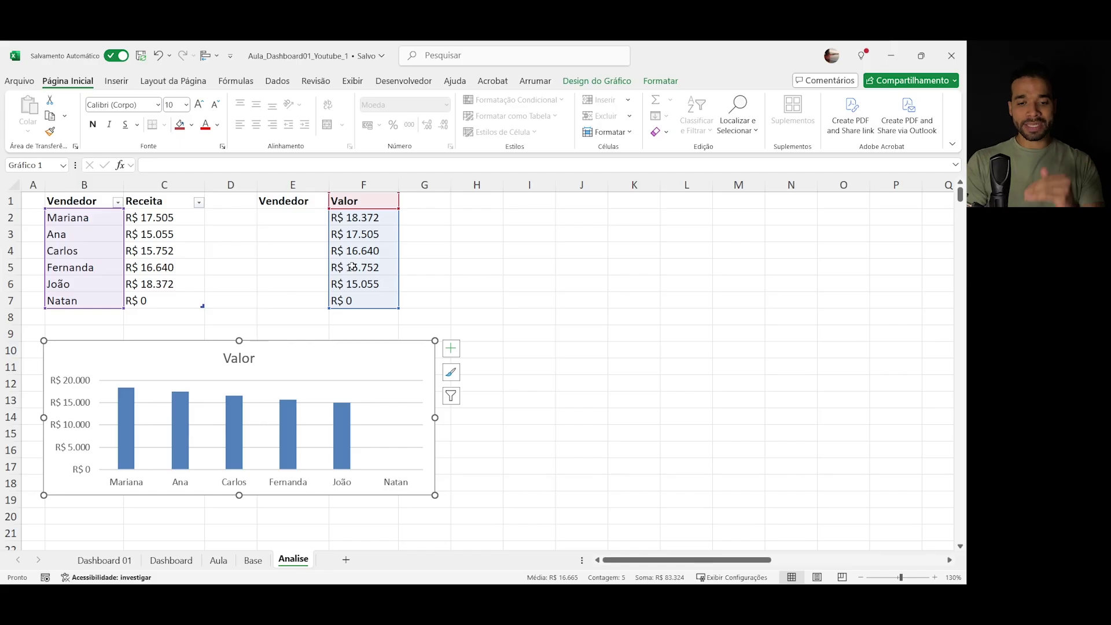
pyautogui.hotkey('ctrl', 'z')
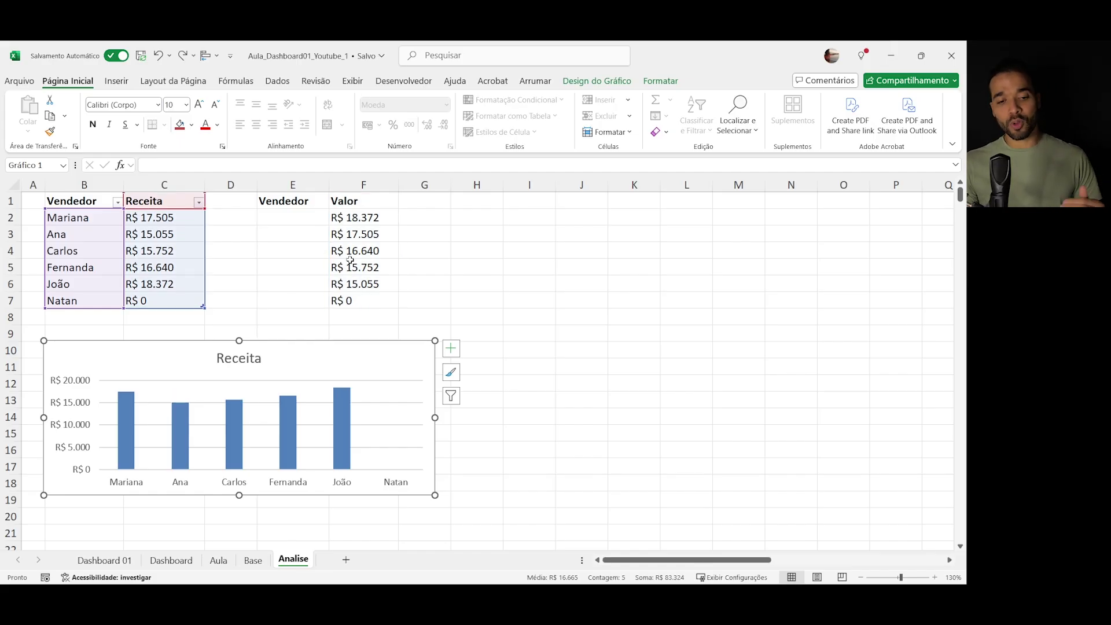
pyautogui.click(352, 223)
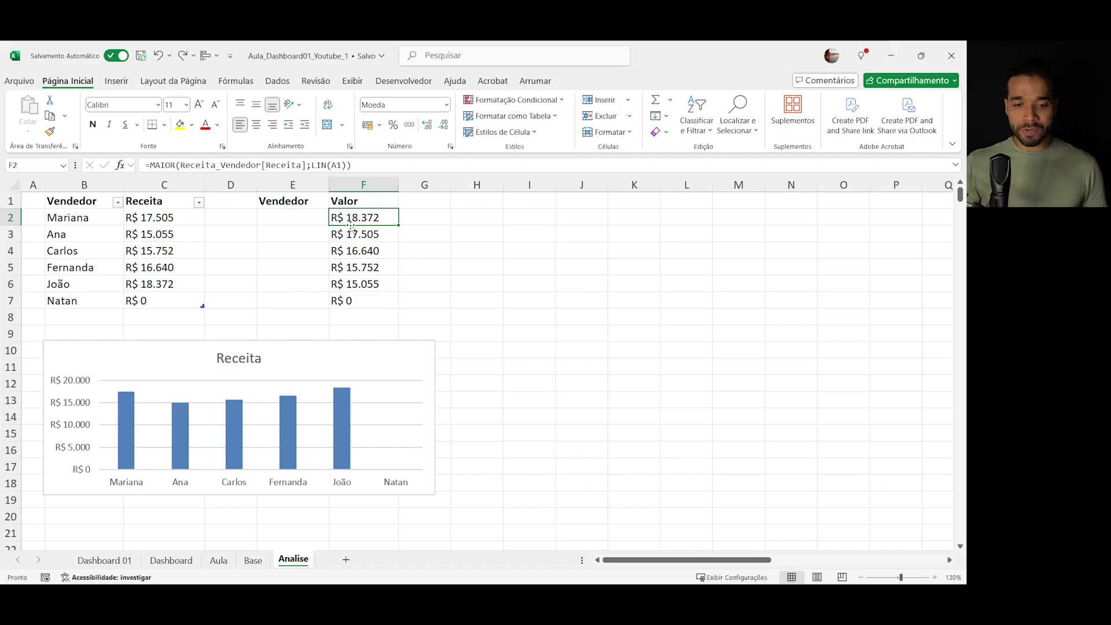
pyautogui.press('Left')
pyautogui.write('=prov')
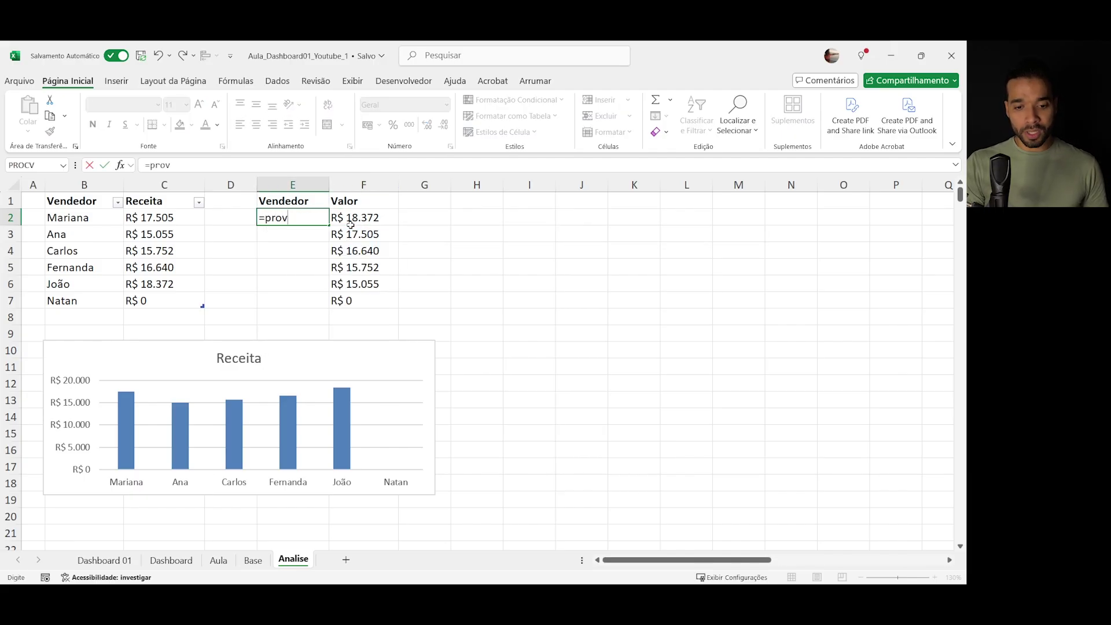
pyautogui.press('BackSpace')
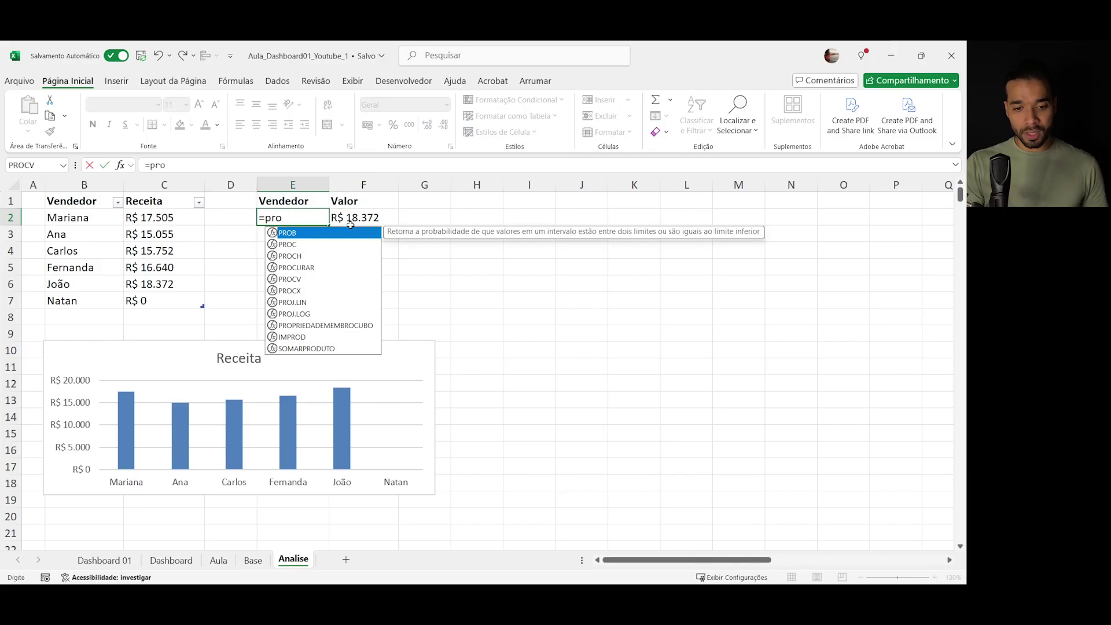
pyautogui.press('BackSpace')
pyautogui.press('BackSpace')
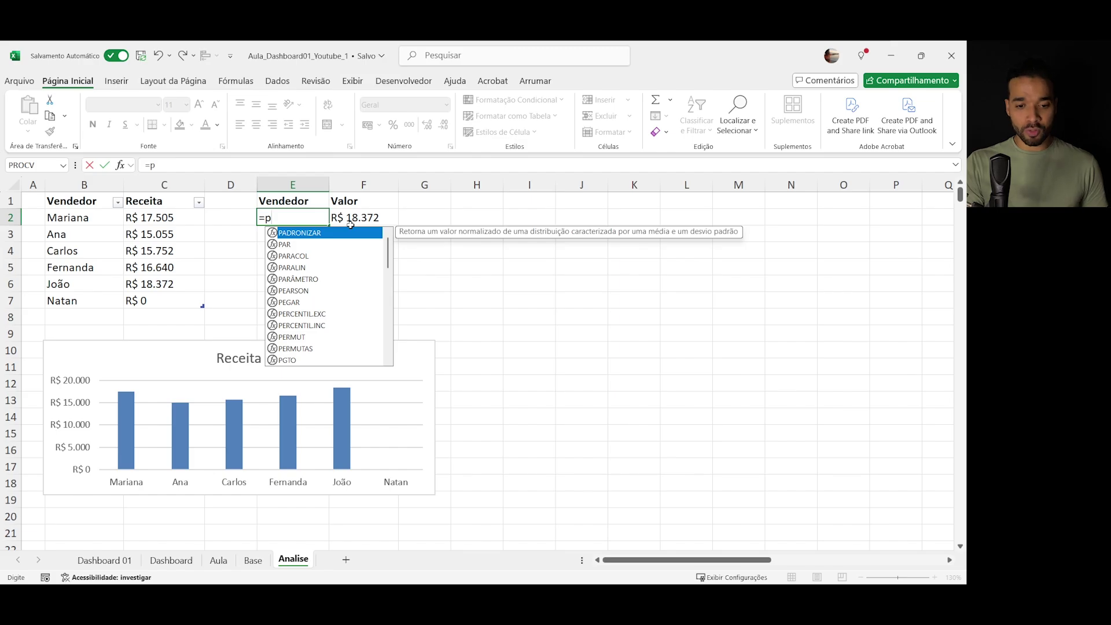
pyautogui.press('BackSpace')
pyautogui.write('indi')
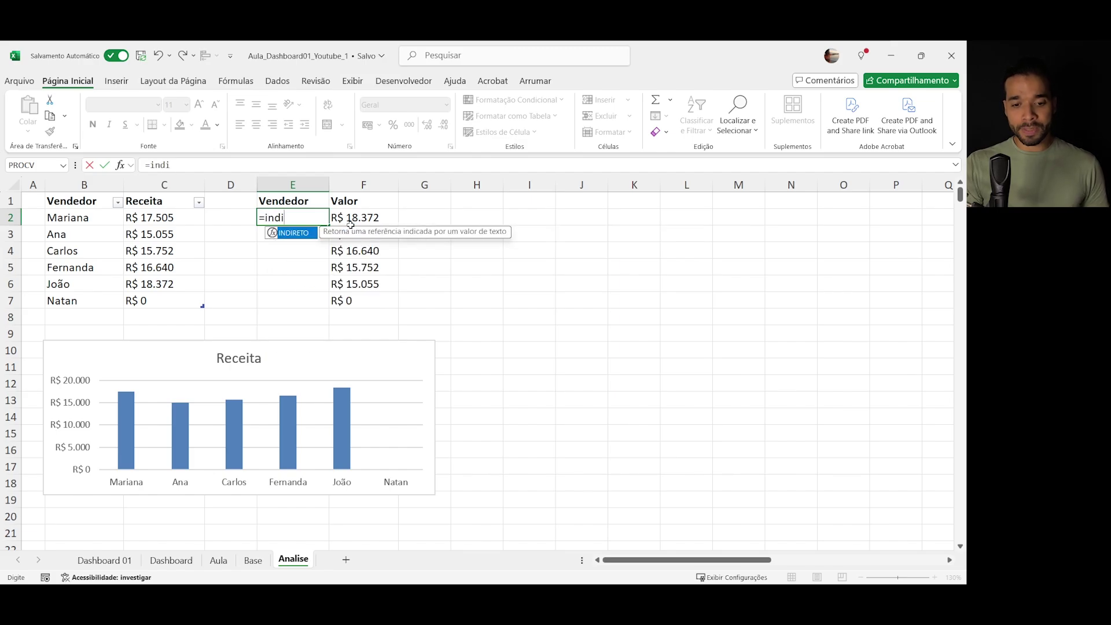
pyautogui.press('BackSpace')
pyautogui.press('BackSpace')
pyautogui.press('BackSpace')
pyautogui.write('in')
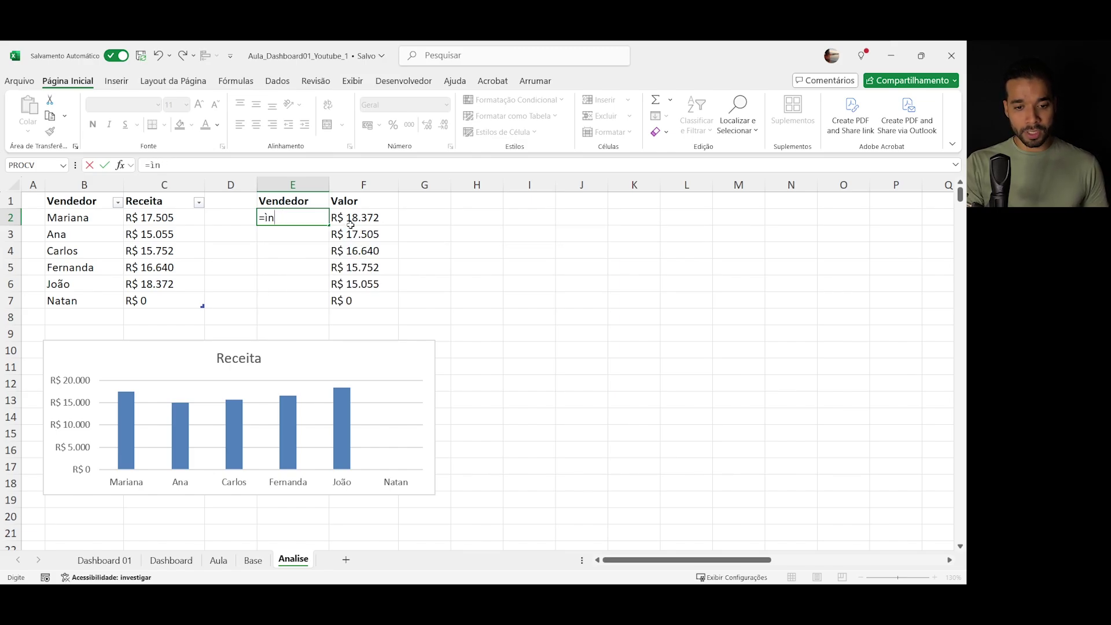
pyautogui.write('d')
pyautogui.press('BackSpace')
pyautogui.press('BackSpace')
pyautogui.press('BackSpace')
pyautogui.write('indi')
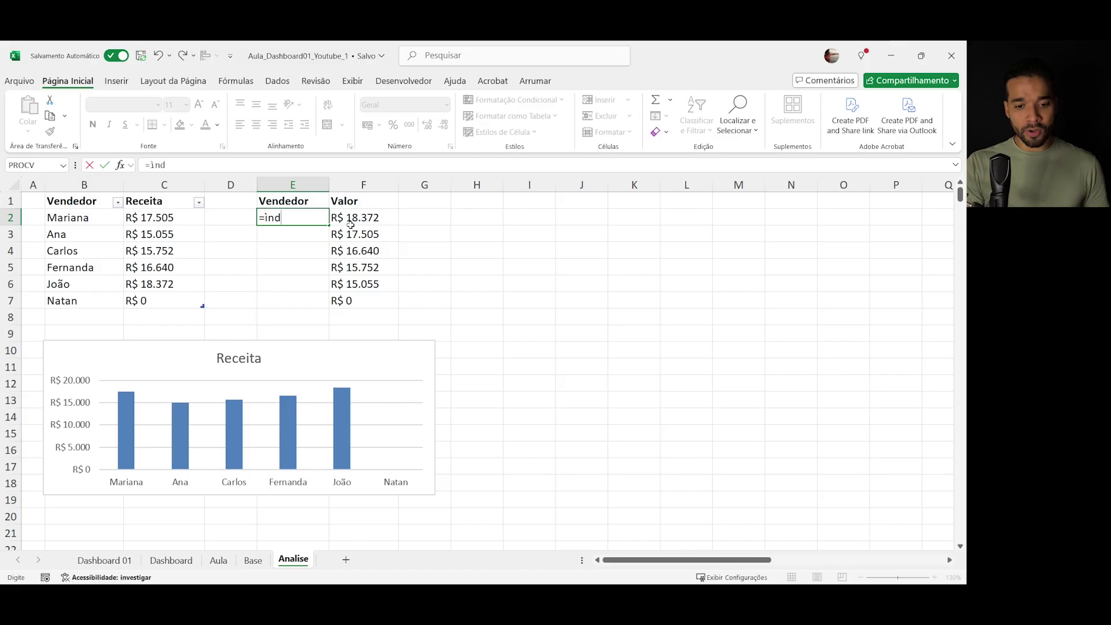
pyautogui.press('BackSpace')
pyautogui.press('BackSpace')
pyautogui.press('BackSpace')
pyautogui.press('BackSpace')
# - Start an ÍNDICE formula in E2 under the Vendedor header, using Receita_Vendedor[Vendedor] as the array
pyautogui.write('índ')
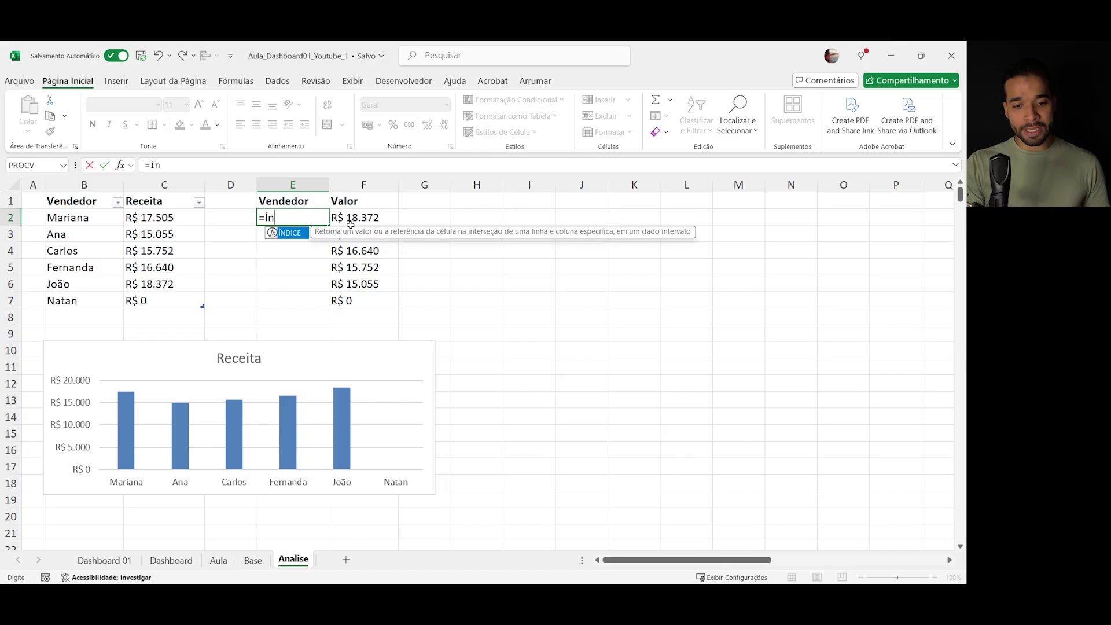
pyautogui.press('Tab')
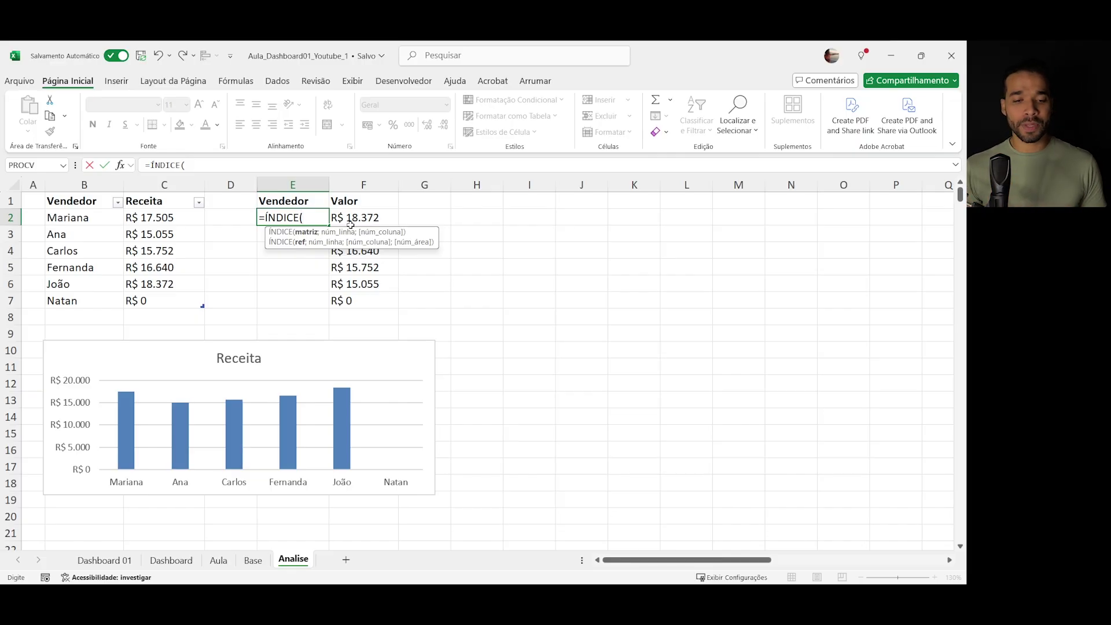
pyautogui.moveTo(74, 218); pyautogui.dragTo(80, 301)
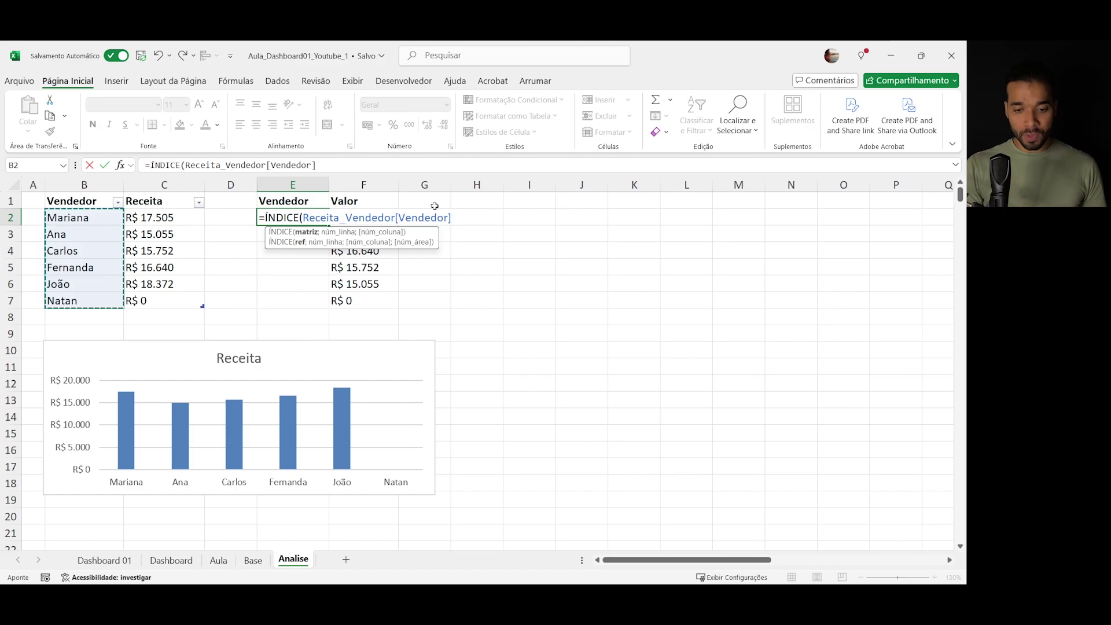
pyautogui.write(';')
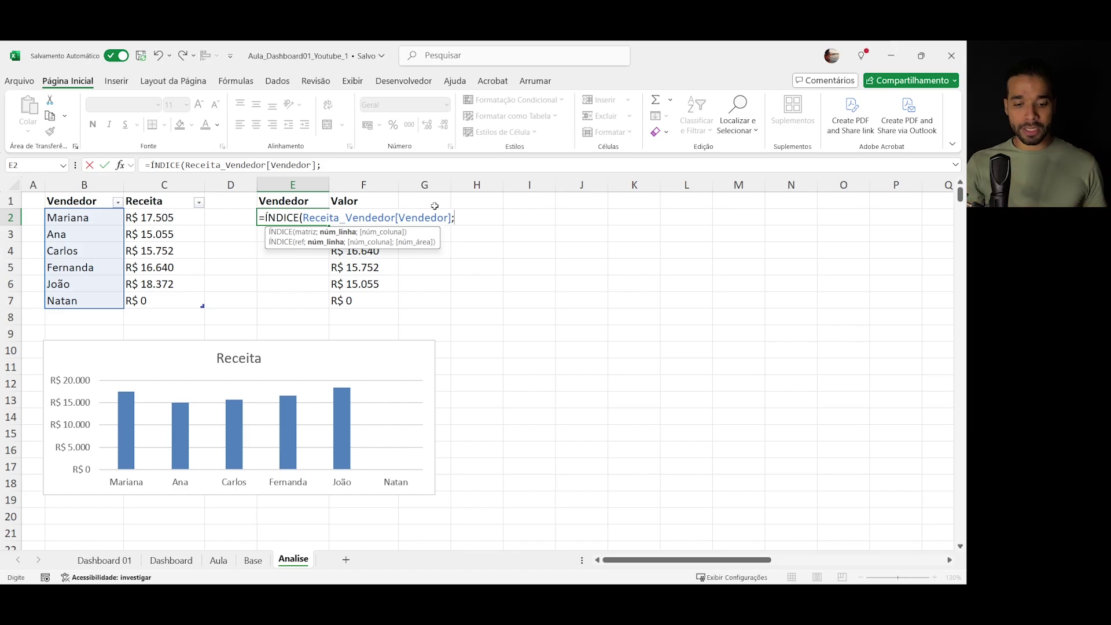
# - Add CORRESP(F2;Receita_Vendedor[Receita];0) as the row number argument of the ÍNDICE formula in E2
pyautogui.write('corre')
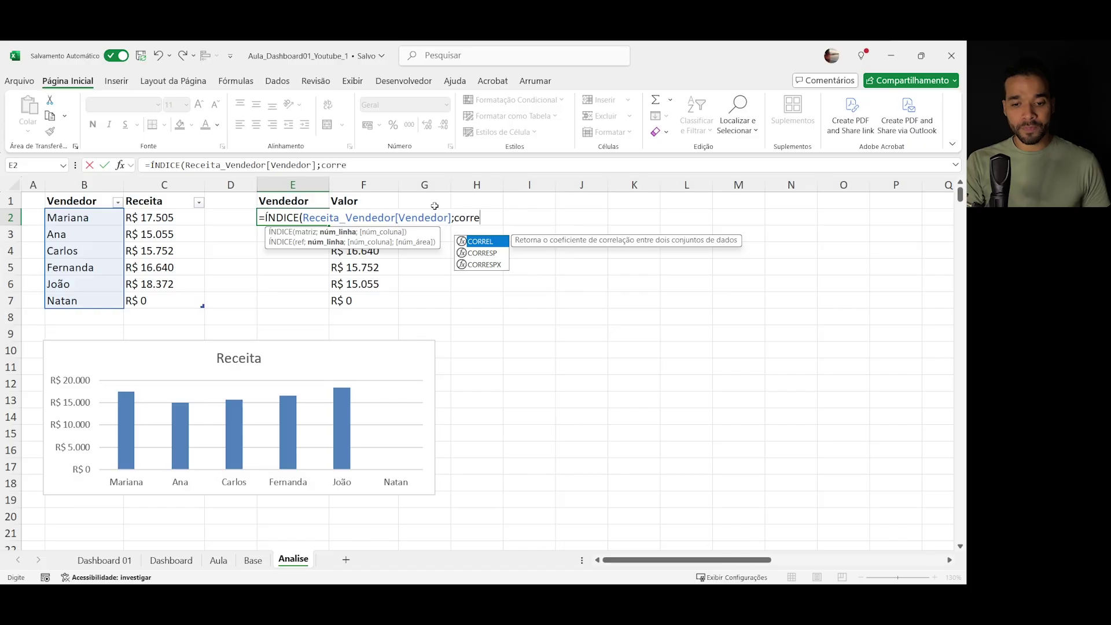
pyautogui.press('Down')
pyautogui.press('Tab')
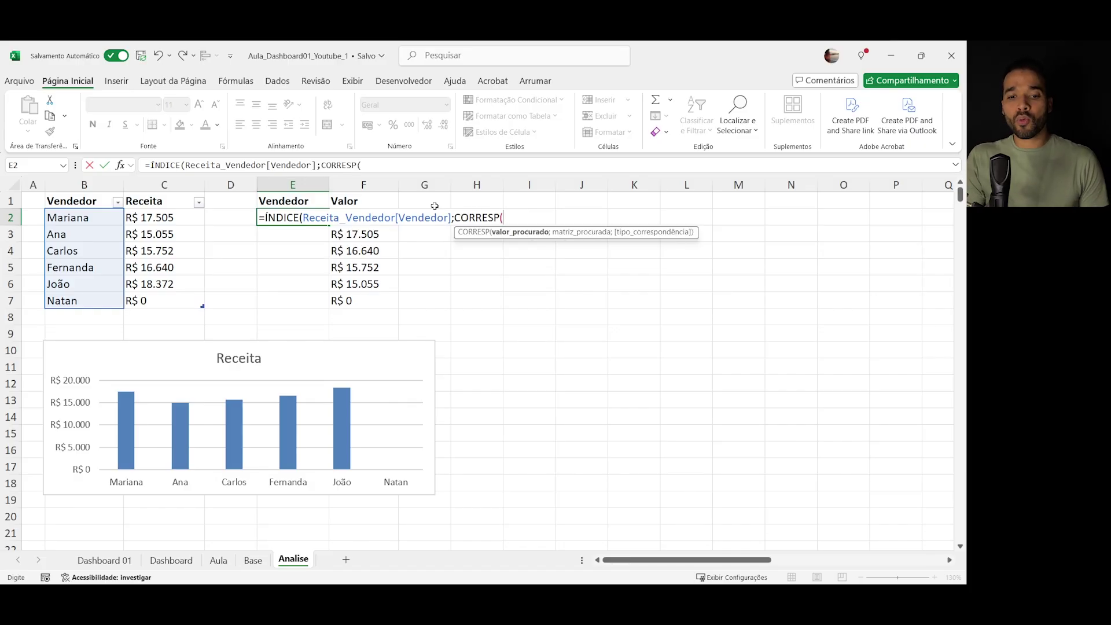
pyautogui.click(364, 242)
pyautogui.click(389, 220)
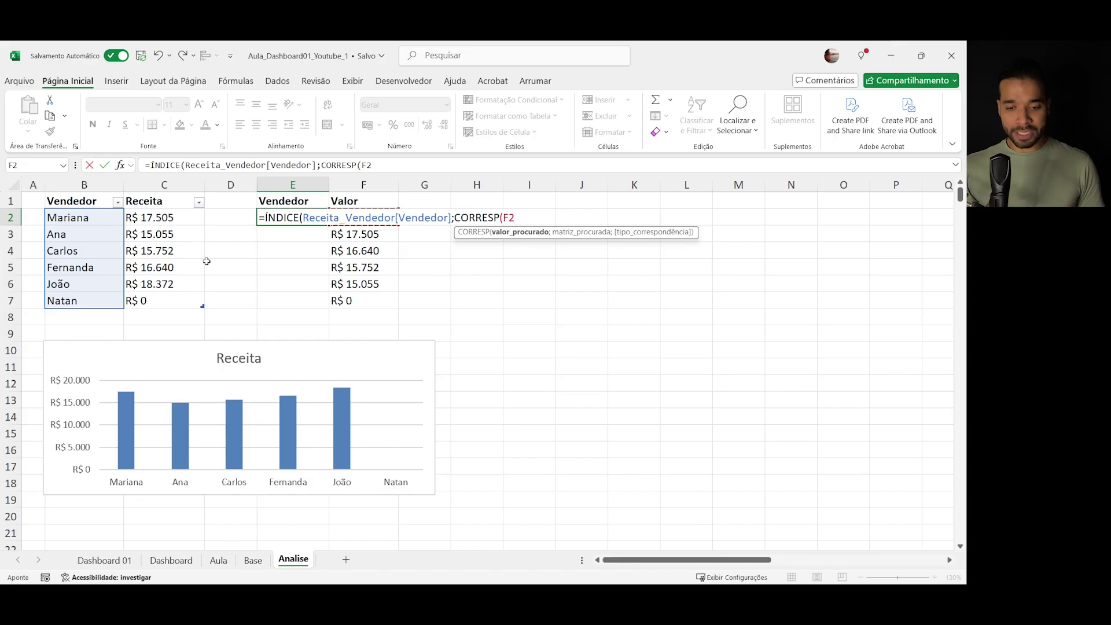
pyautogui.write(';')
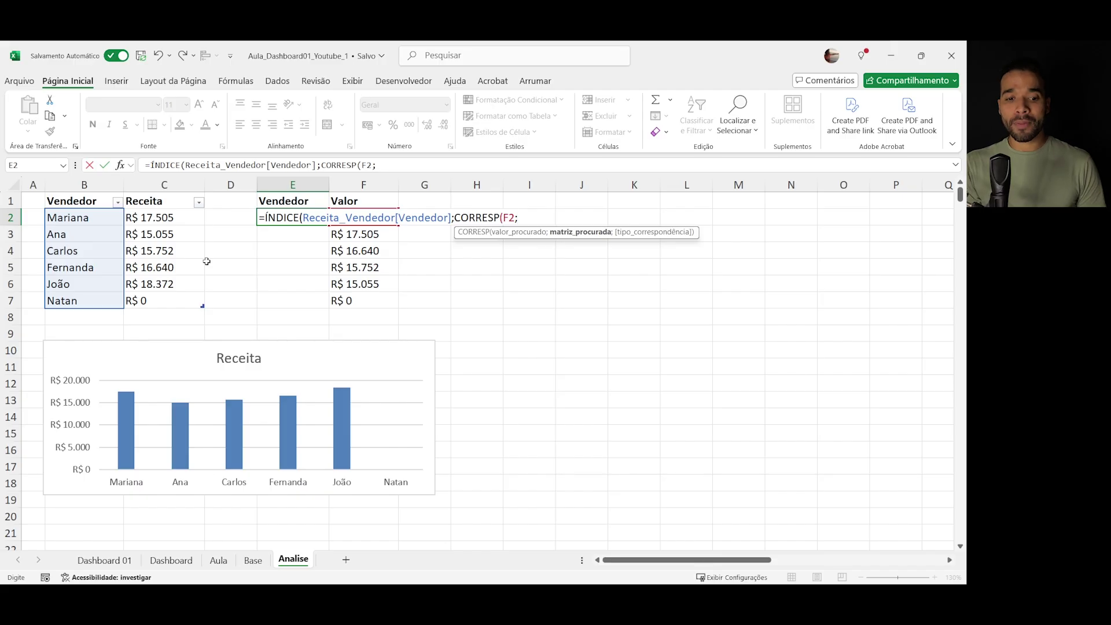
pyautogui.moveTo(167, 217); pyautogui.dragTo(155, 296)
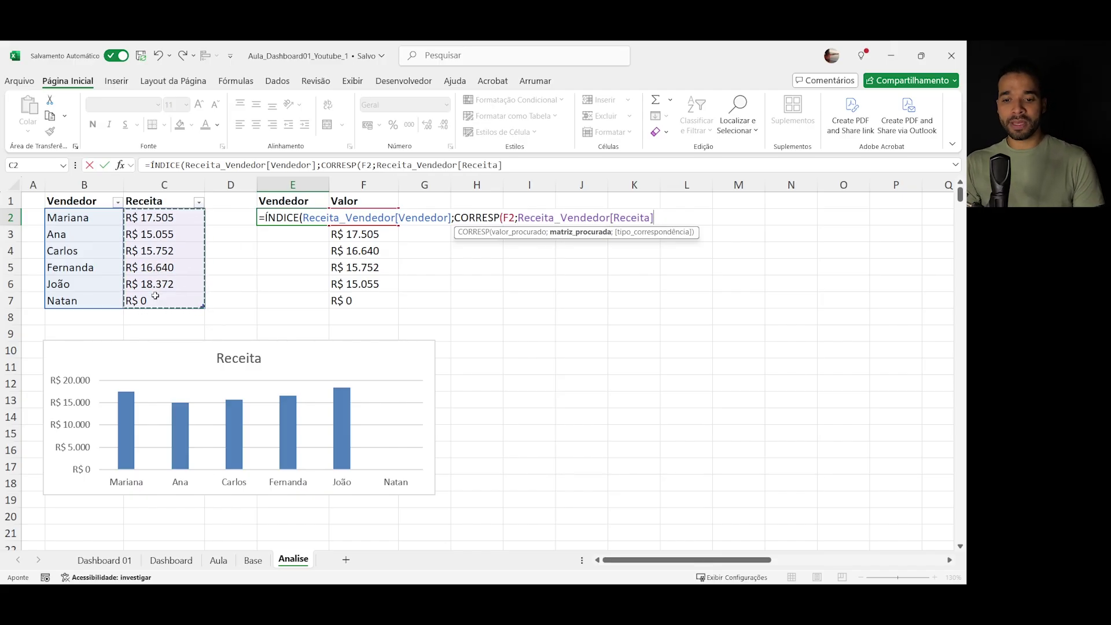
pyautogui.write(';')
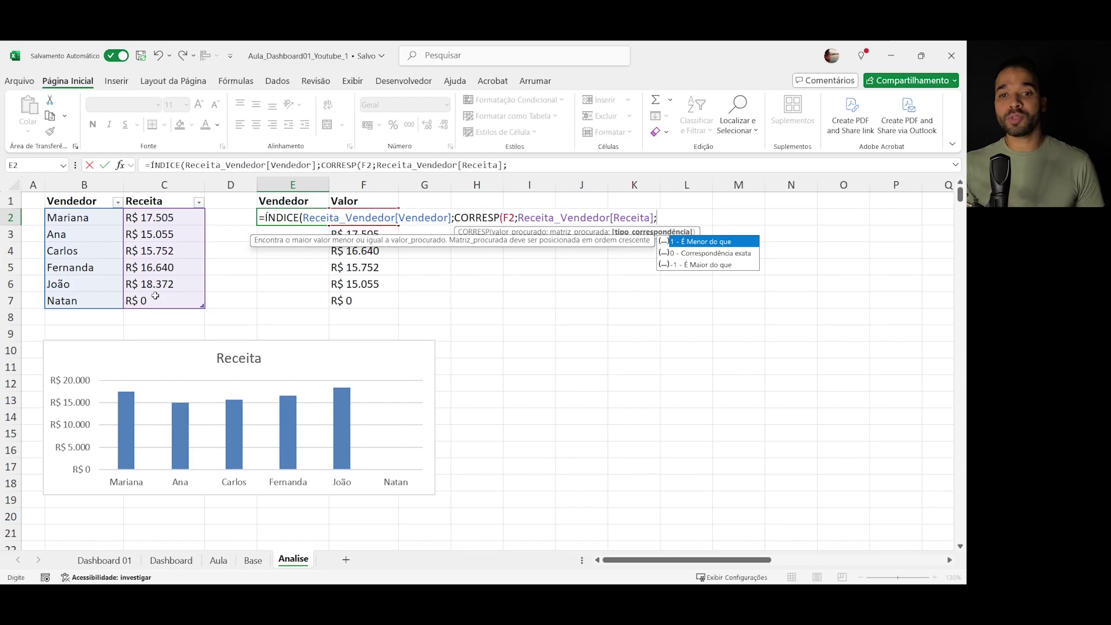
pyautogui.write('0')
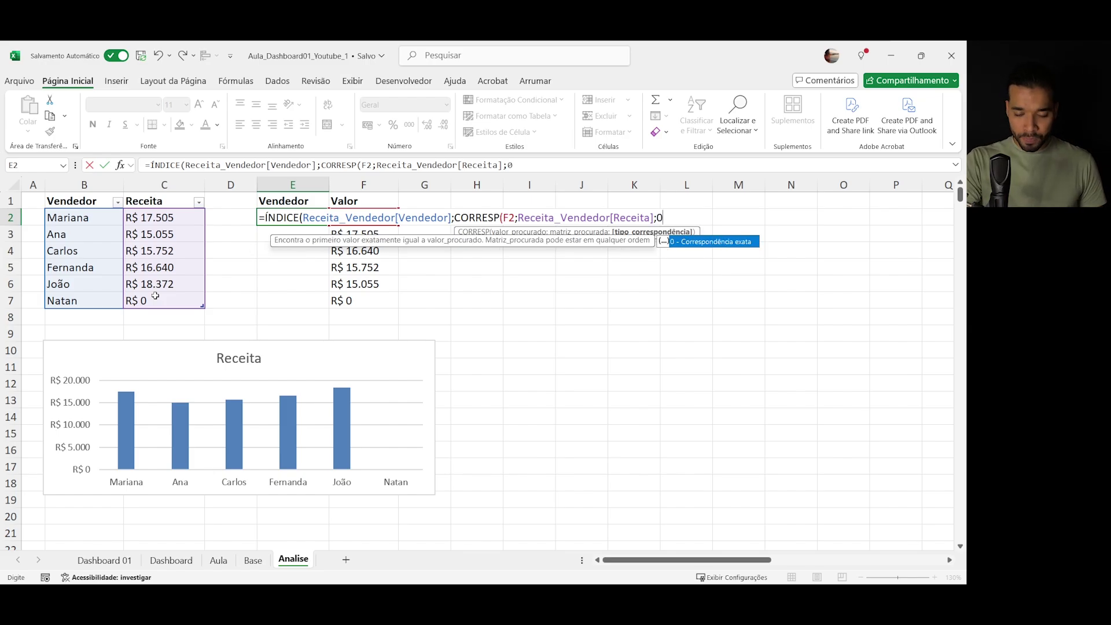
pyautogui.write(')')
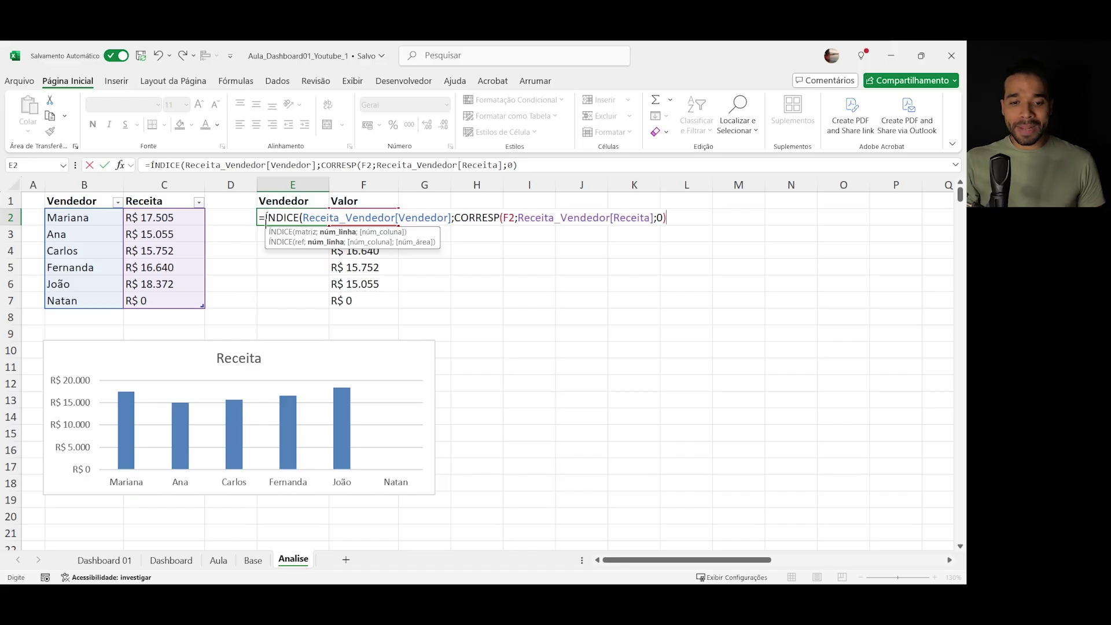
# - Wrap the ÍNDICE formula in E2 in SEERRO with empty text "" as the error value, and try to commit it
pyautogui.click(265, 221)
pyautogui.write('SEERRO(')
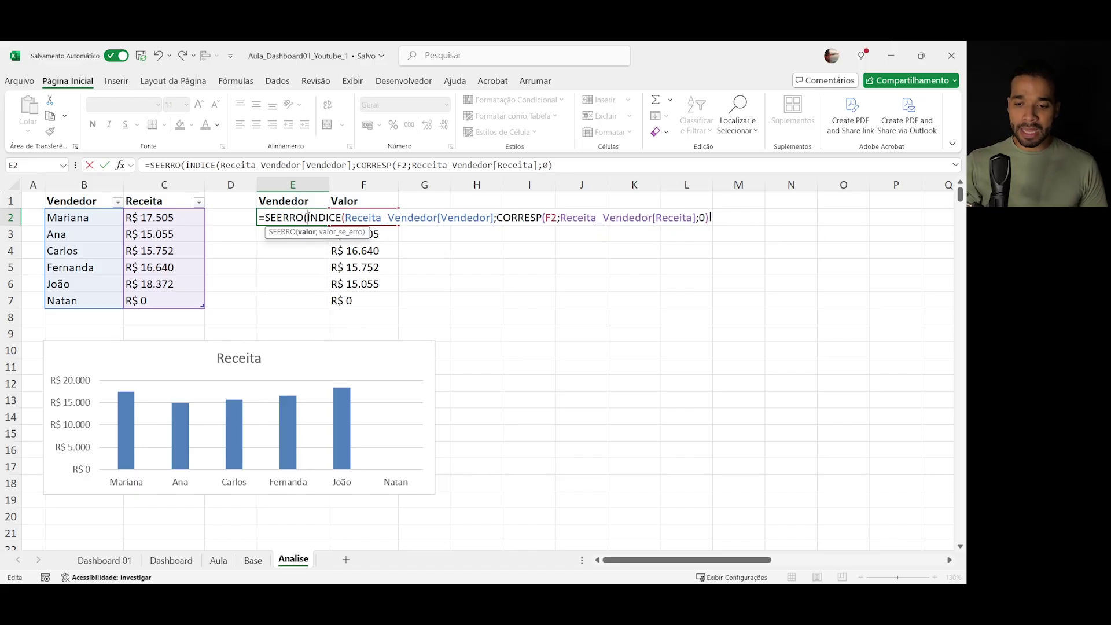
pyautogui.click(709, 219)
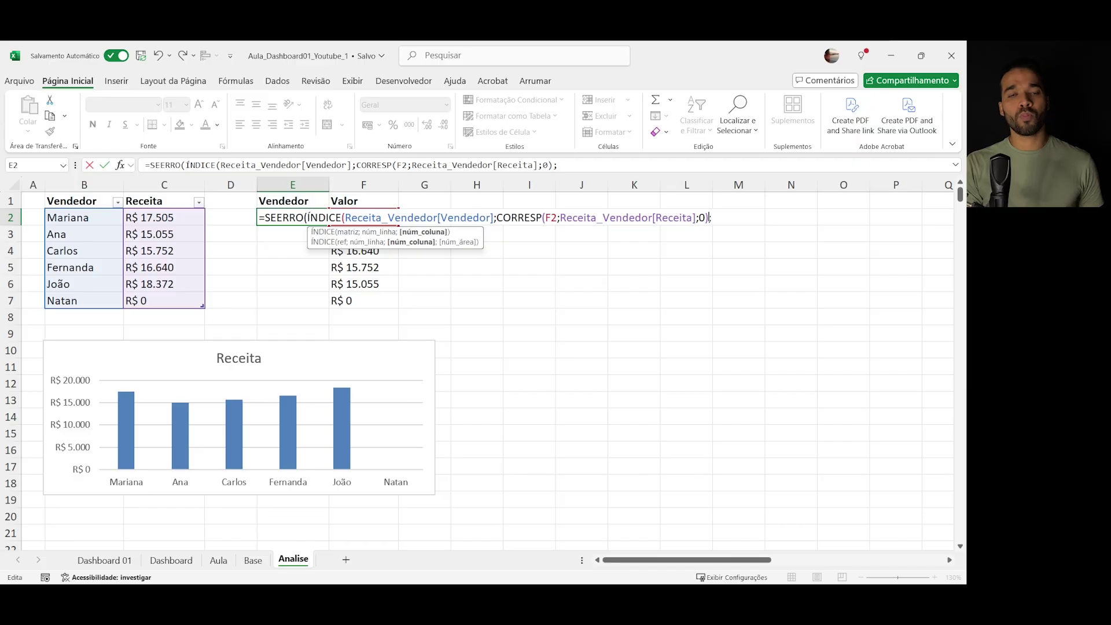
pyautogui.click(307, 217)
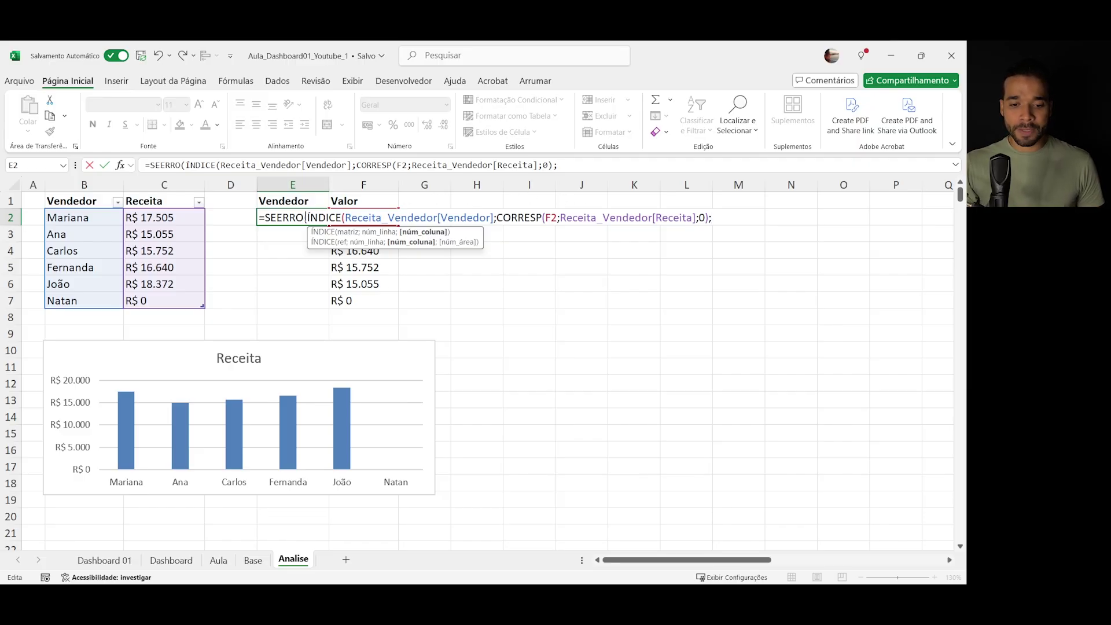
pyautogui.moveTo(307, 217); pyautogui.dragTo(721, 217)
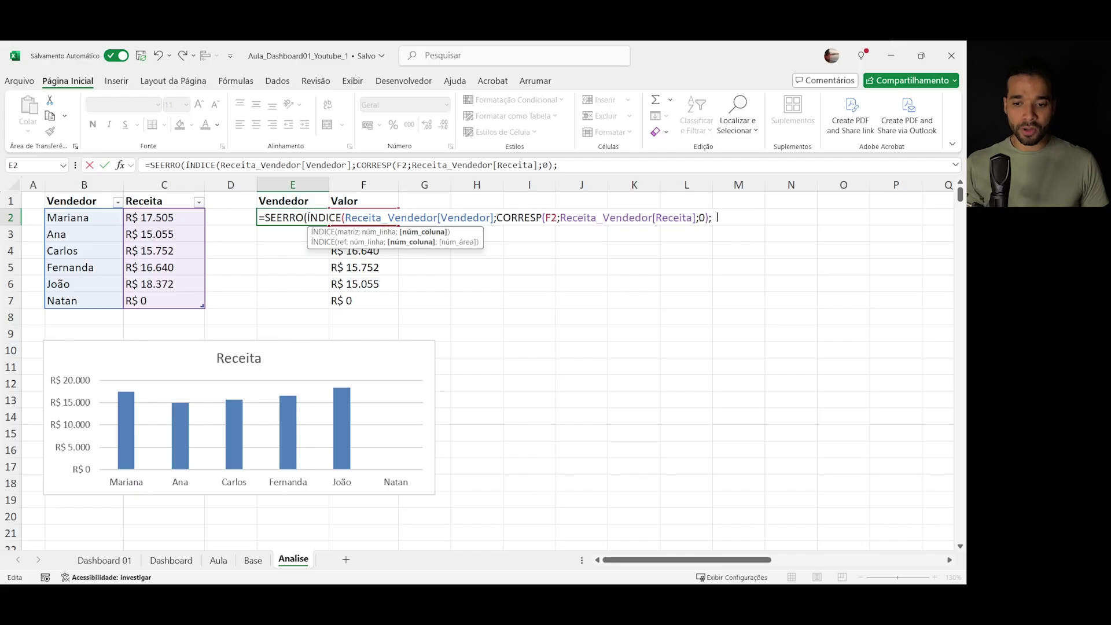
pyautogui.write(')')
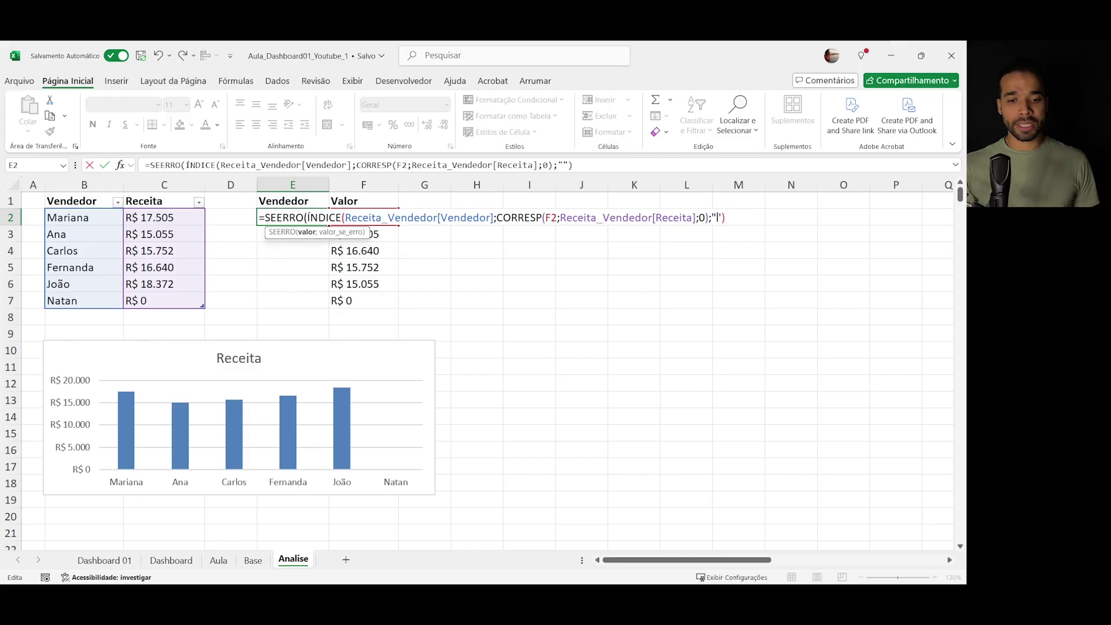
pyautogui.press('Return')
pyautogui.press('Return')
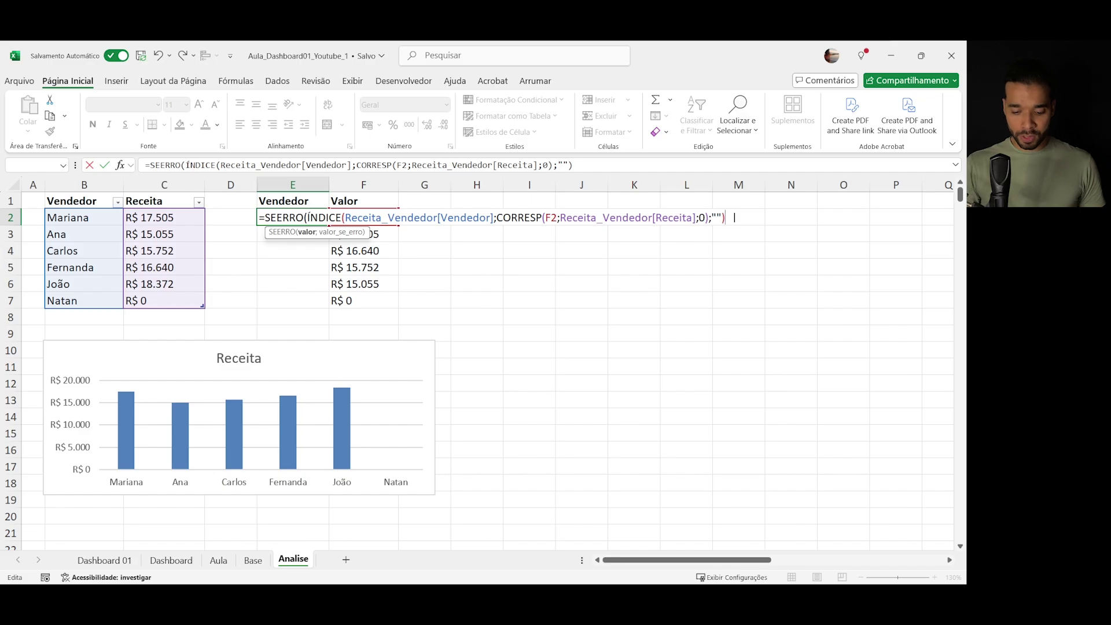
# - Try to fix the SEERRO formula in E2 by adding closing parentheses at its end and before the empty text
pyautogui.write(')')
pyautogui.press('BackSpace')
pyautogui.write(')')
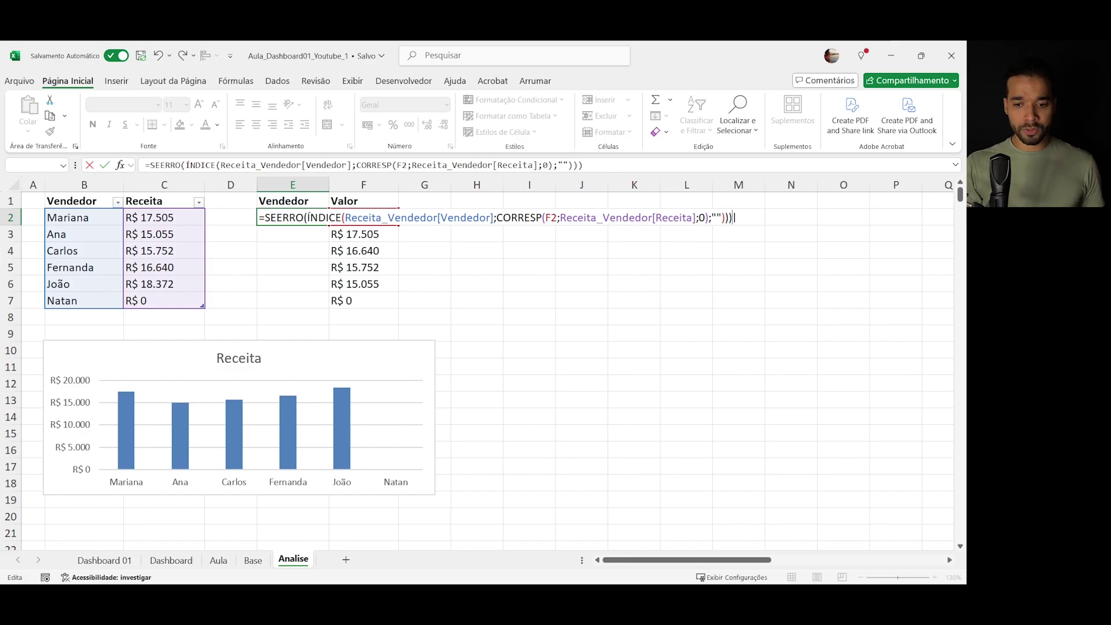
pyautogui.press('Return')
pyautogui.press('Return')
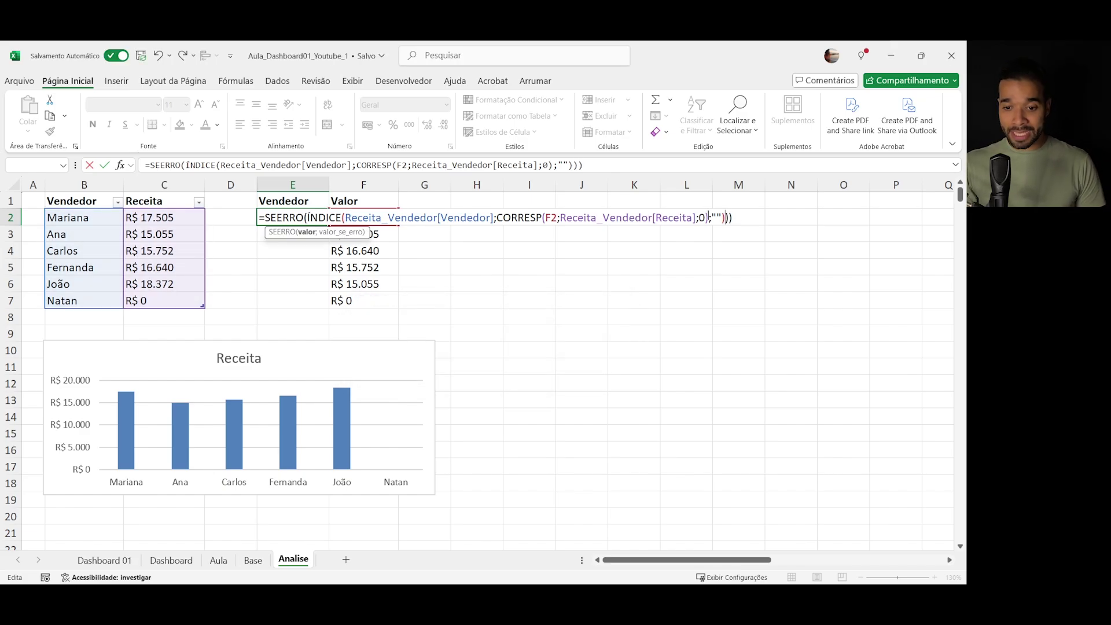
pyautogui.click(712, 217)
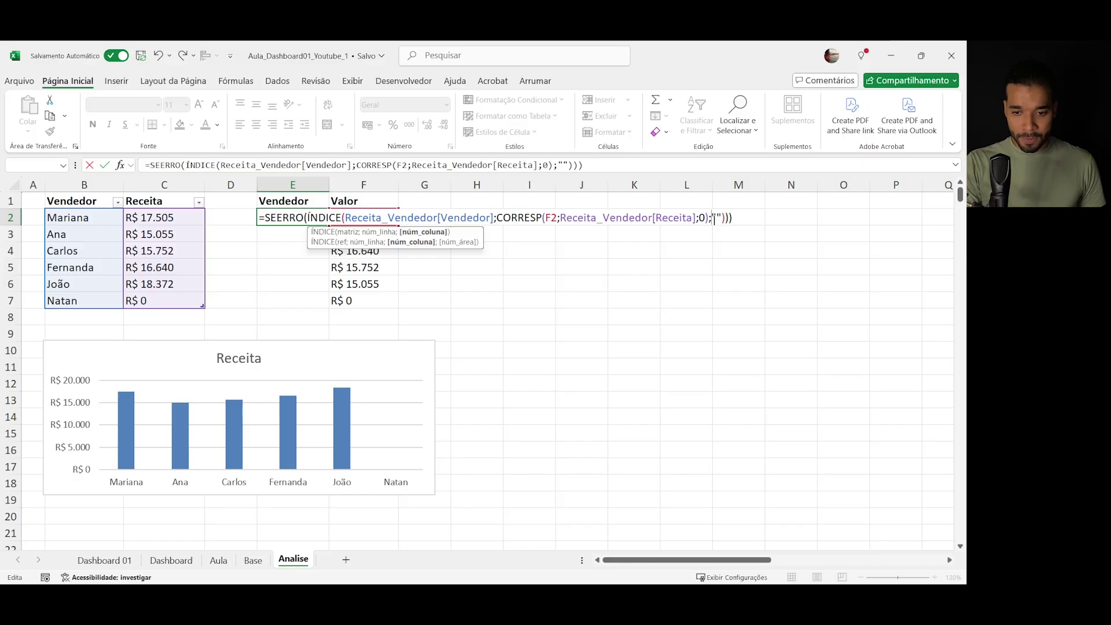
pyautogui.write(')')
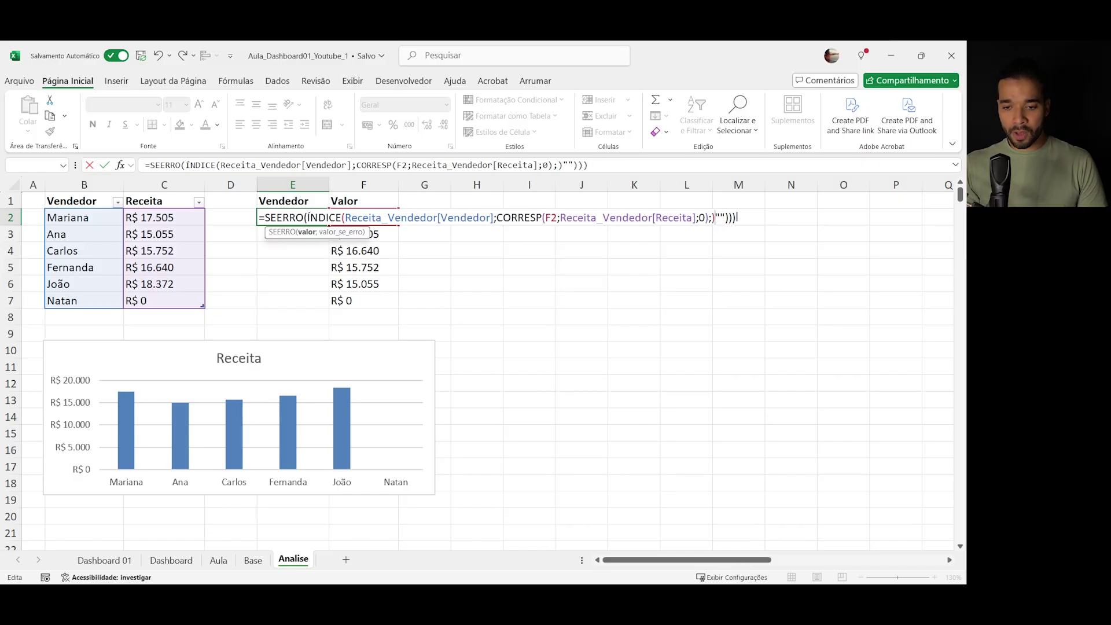
pyautogui.press('BackSpace')
pyautogui.press('BackSpace')
pyautogui.press('Return')
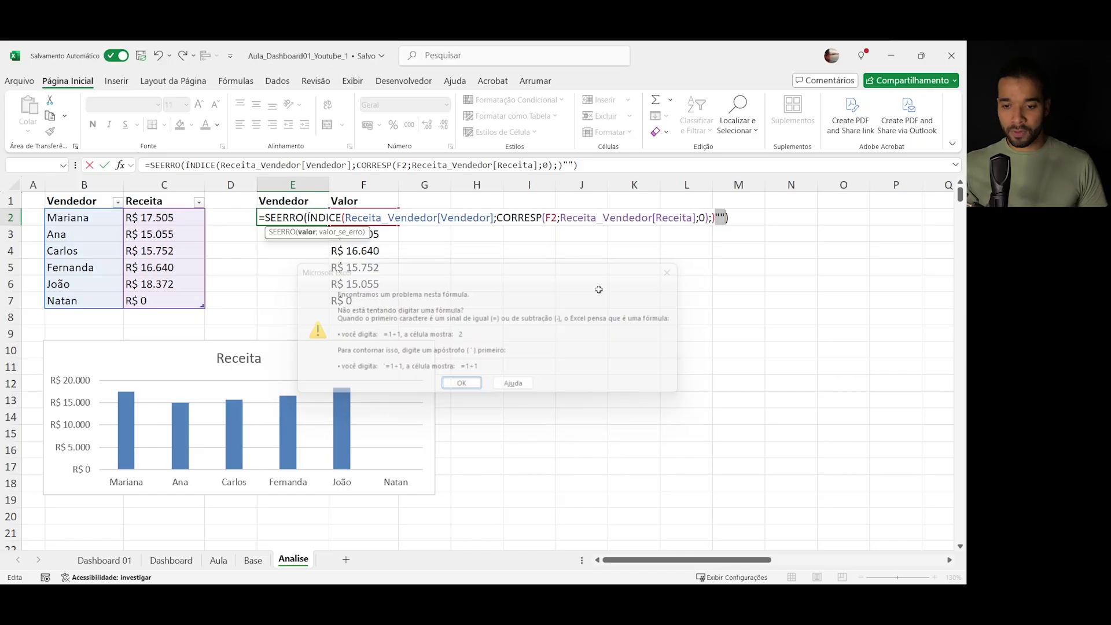
pyautogui.press('Return')
# - Trim the SEERRO formula in E2 back to CORRESP's match type 0, removing the misplaced parentheses, separator and empty text
pyautogui.press('BackSpace')
pyautogui.press('BackSpace')
pyautogui.press('BackSpace')
pyautogui.press('BackSpace')
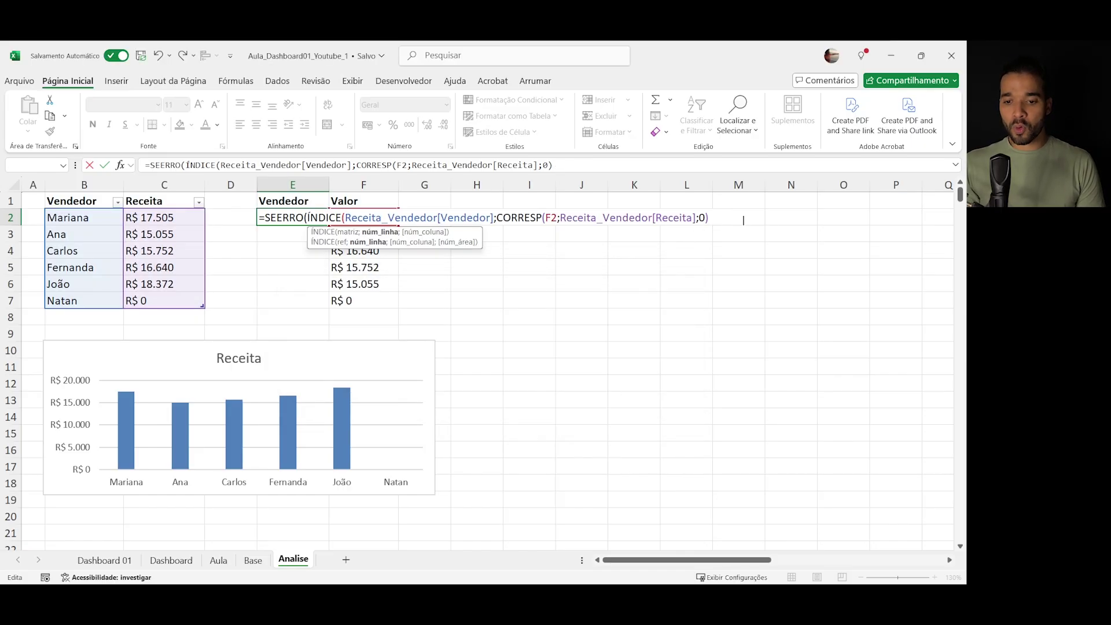
pyautogui.moveTo(716, 217); pyautogui.dragTo(497, 225)
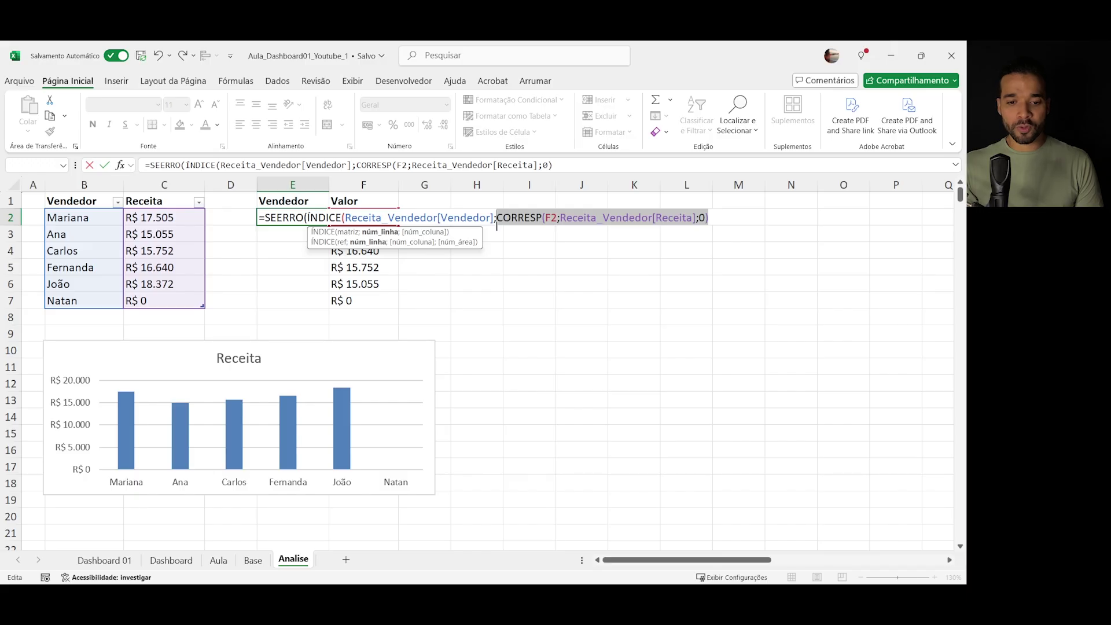
pyautogui.click(684, 218)
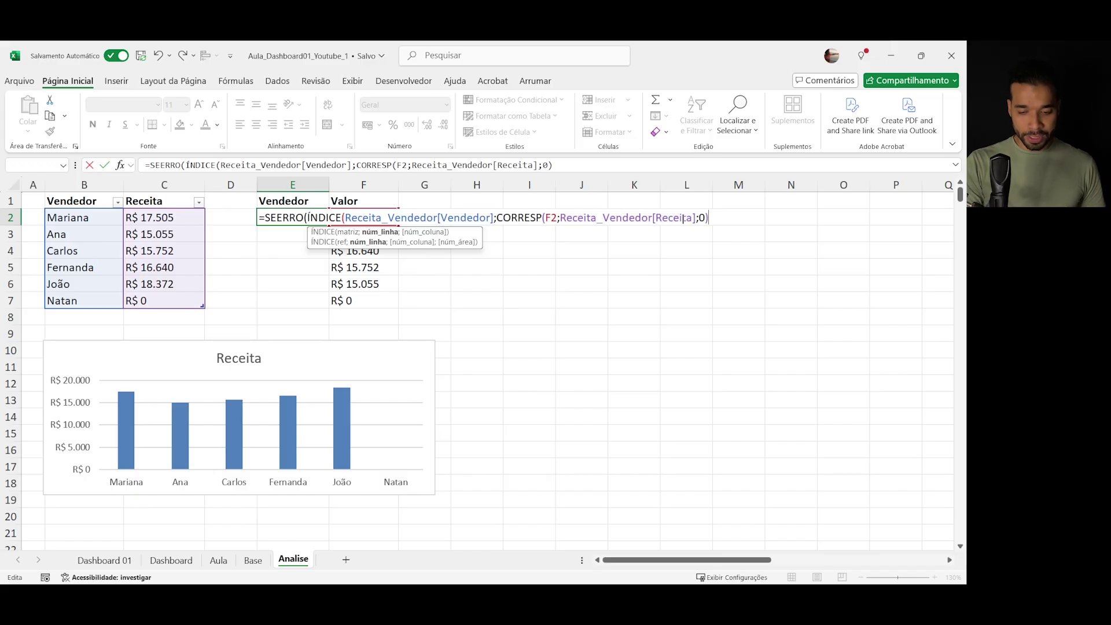
pyautogui.write(');')
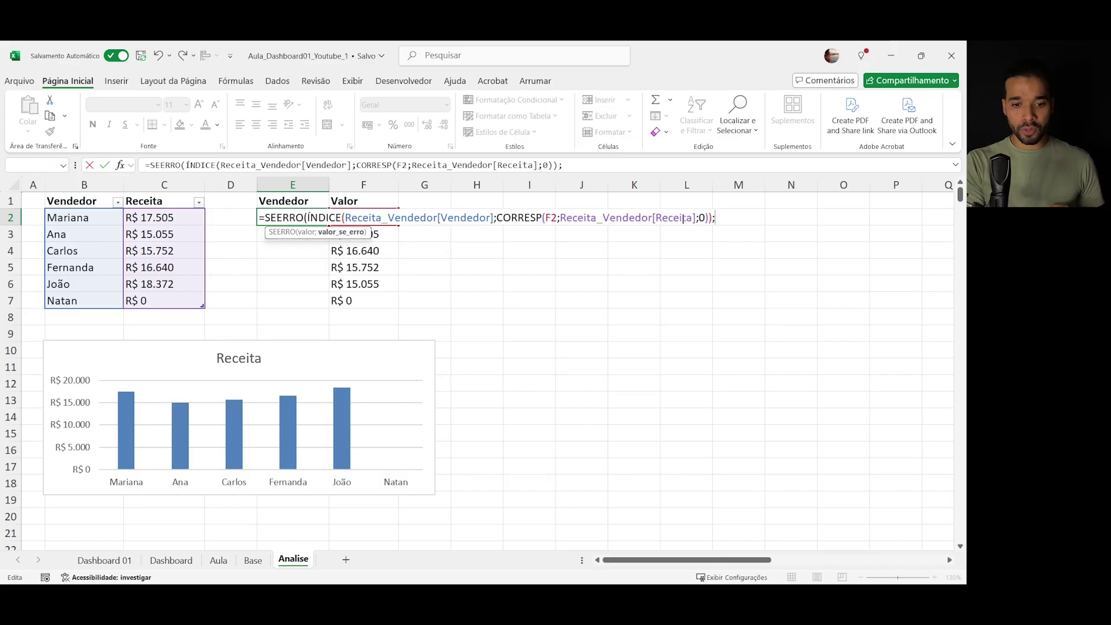
pyautogui.press('BackSpace')
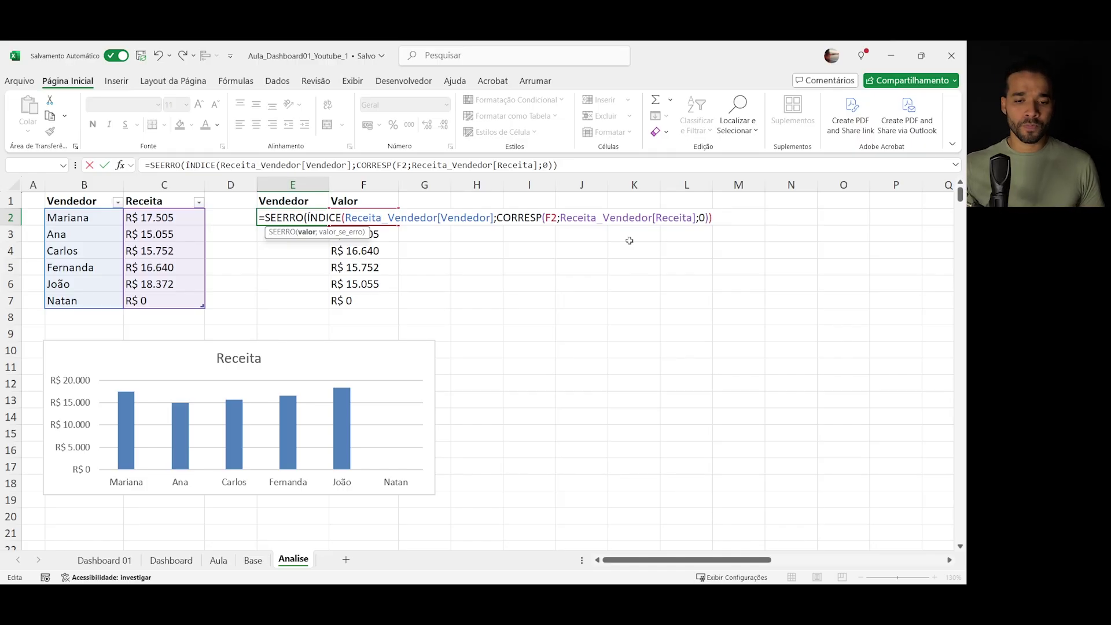
pyautogui.press('BackSpace')
pyautogui.press('BackSpace')
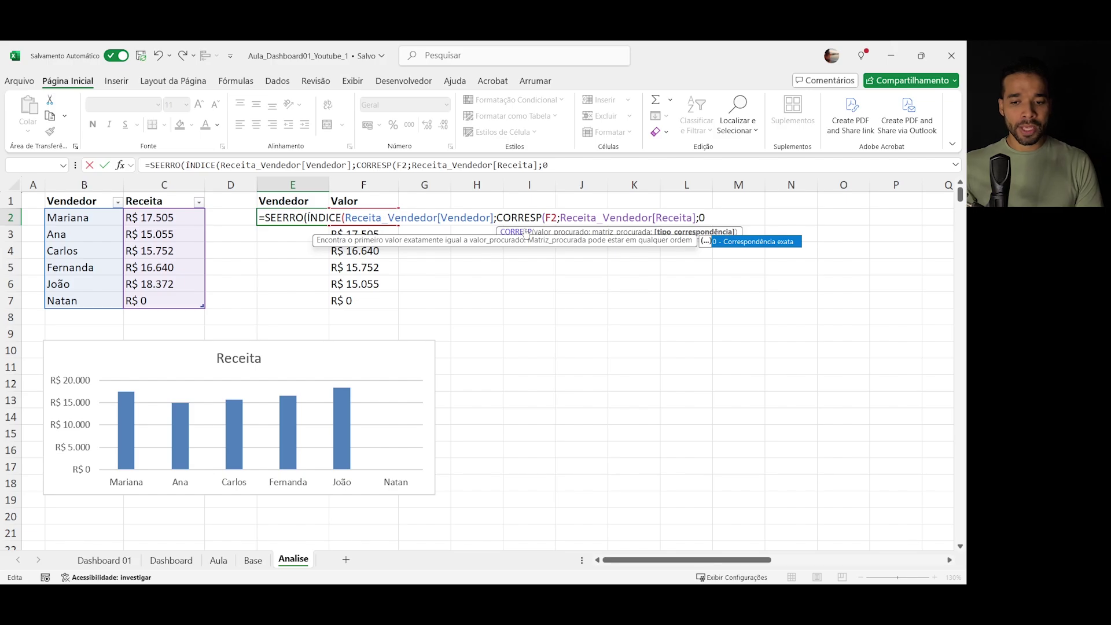
# - Close CORRESP and ÍNDICE in E2, add "" as SEERRO's error value, close the function and commit the formula
pyautogui.write(')')
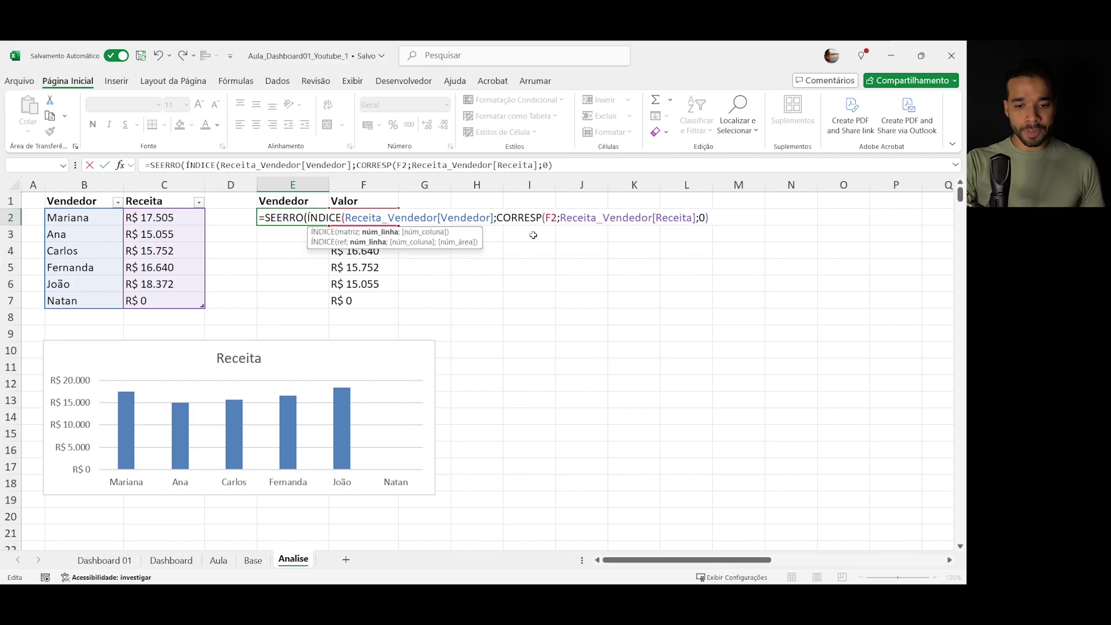
pyautogui.write(');""')
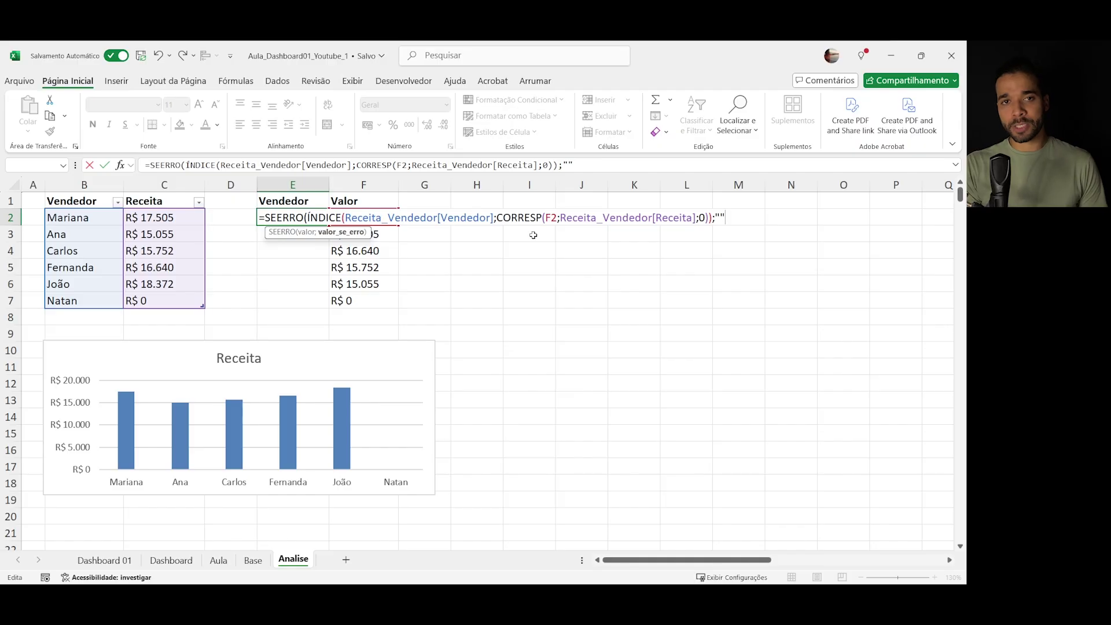
pyautogui.write(')')
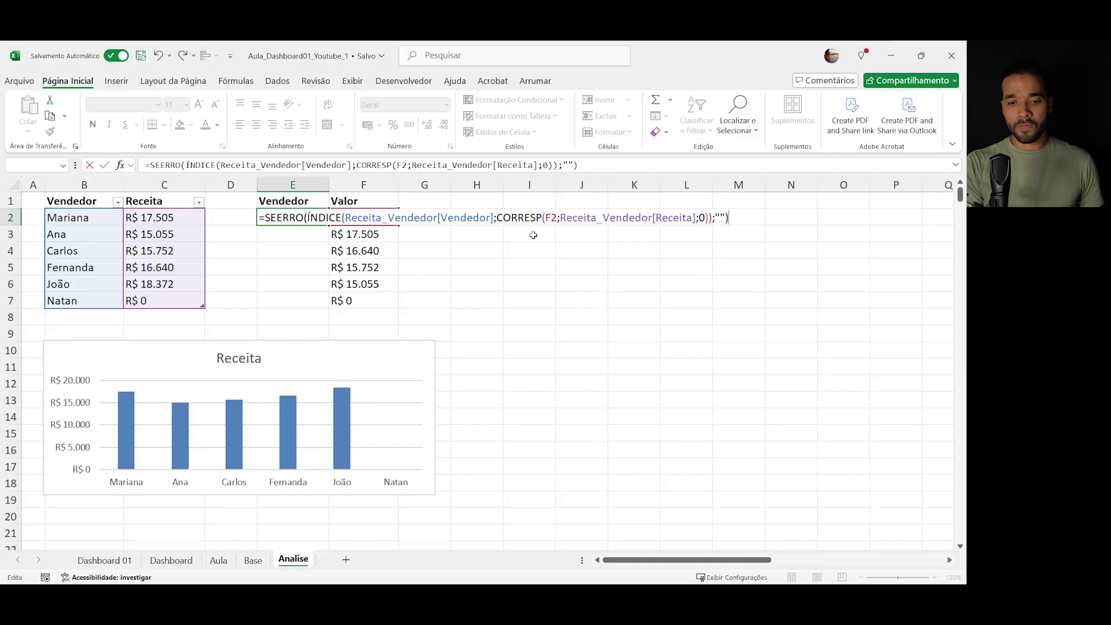
pyautogui.press('Return')
# - Fill the SEERRO formula from E2 down through E7 to look up the seller for every ranked value
pyautogui.click(298, 218)
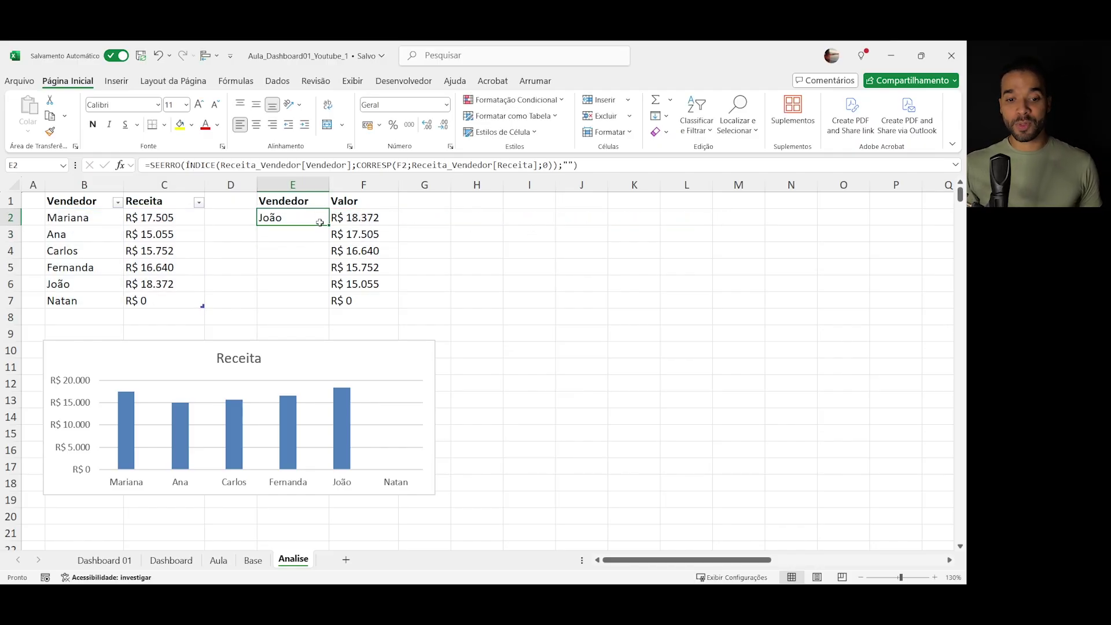
pyautogui.moveTo(327, 225); pyautogui.dragTo(325, 300)
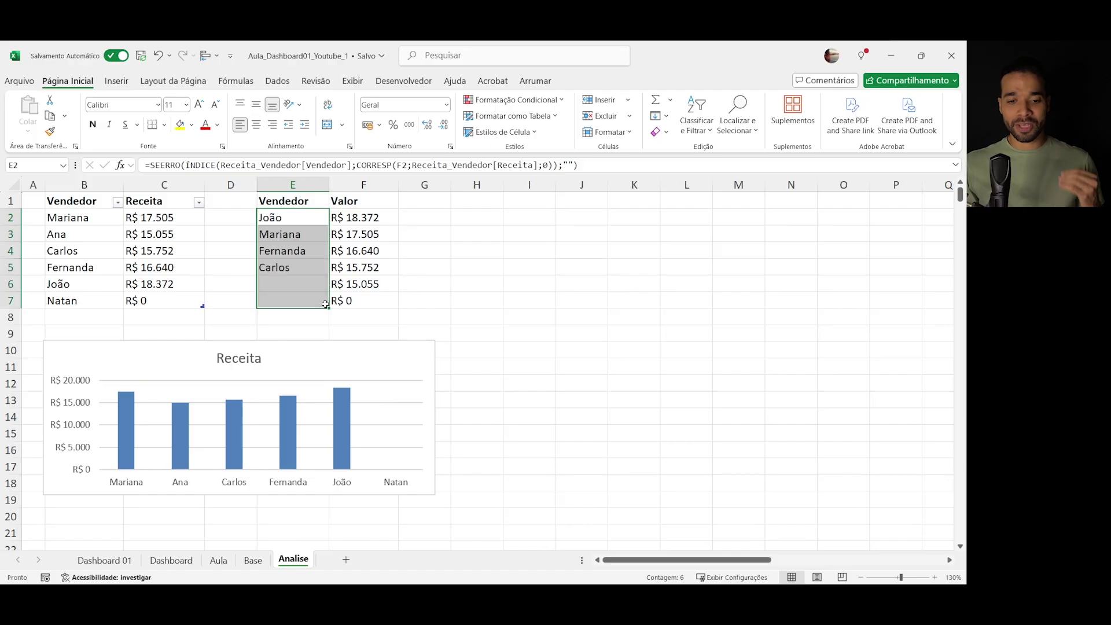
pyautogui.click(358, 296)
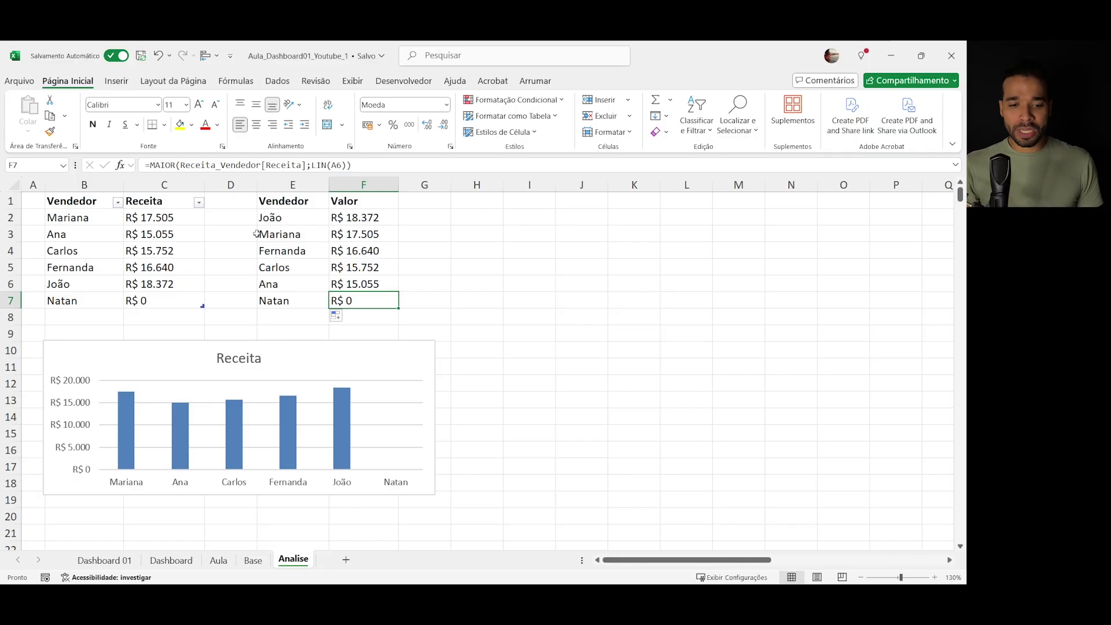
# - Copy the revenue in C2 and paste it as a plain value into C3 to simulate a tie between two sellers
pyautogui.click(177, 210)
pyautogui.press('Down')
pyautogui.press('Down')
pyautogui.press('Down')
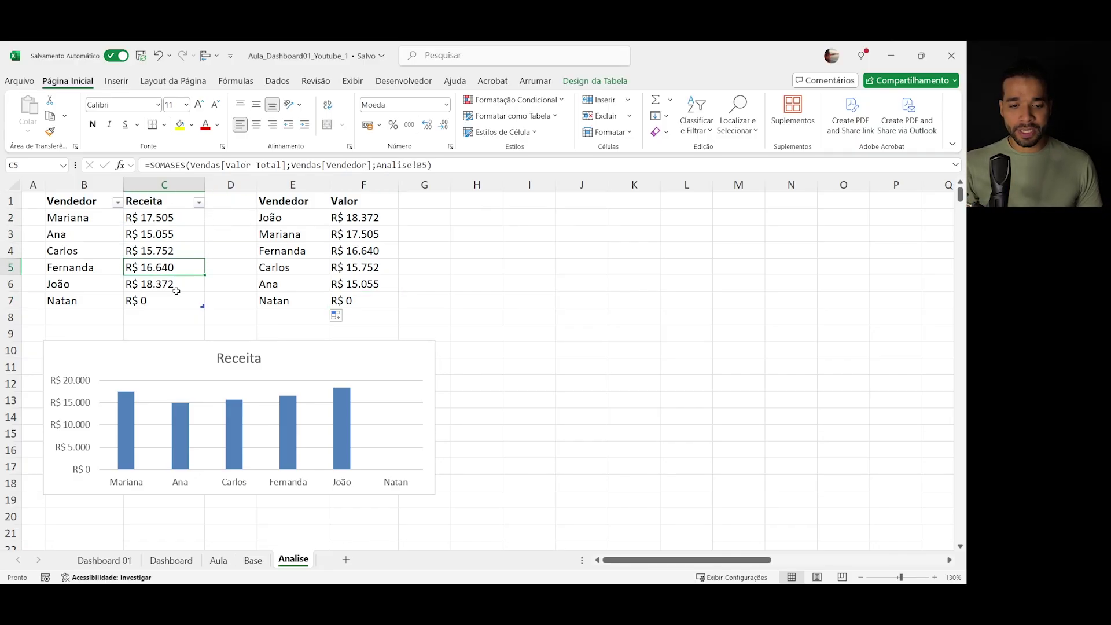
pyautogui.click(180, 221)
pyautogui.hotkey('ctrl', 'c')
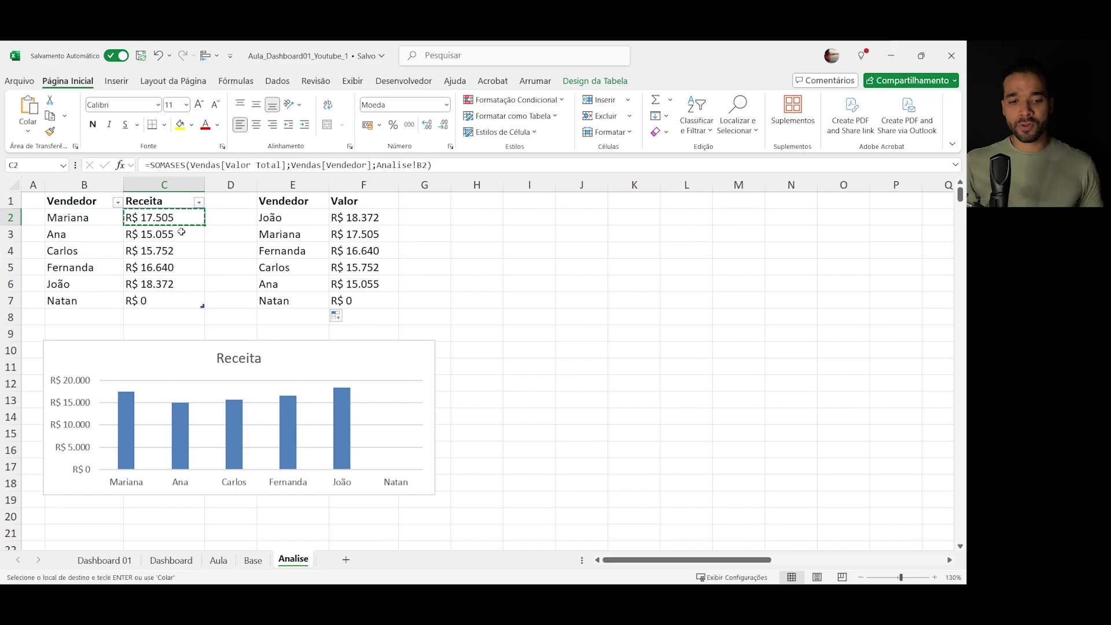
pyautogui.rightClick(180, 230)
pyautogui.click(233, 219)
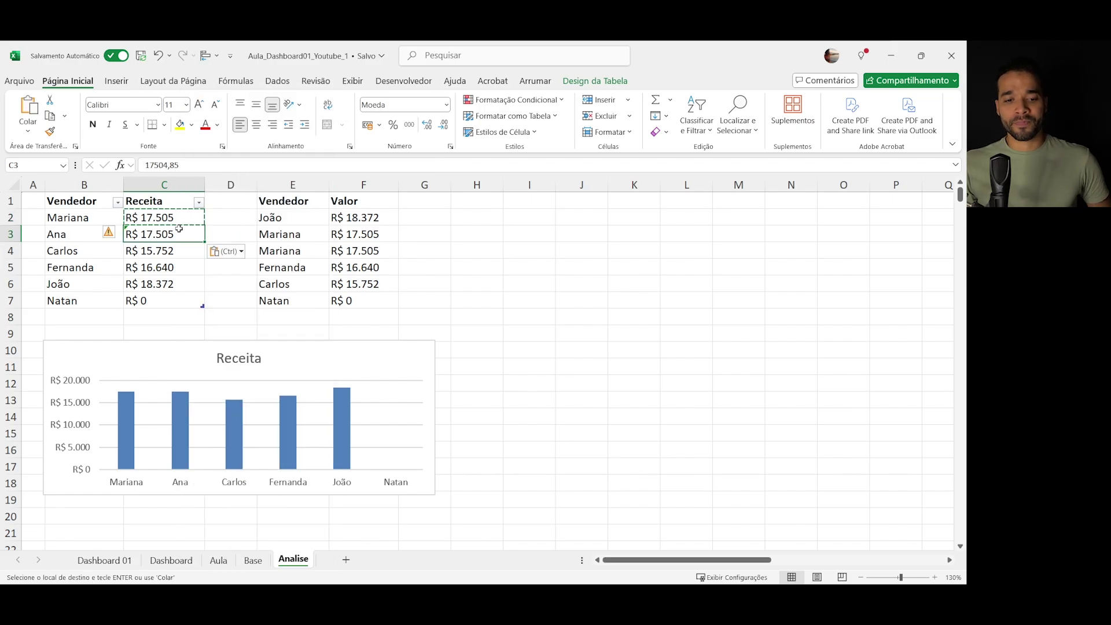
# - Examine how the tied revenues in C2:C3 affect the ranked sellers and values in columns E and F
pyautogui.moveTo(168, 217); pyautogui.dragTo(172, 228)
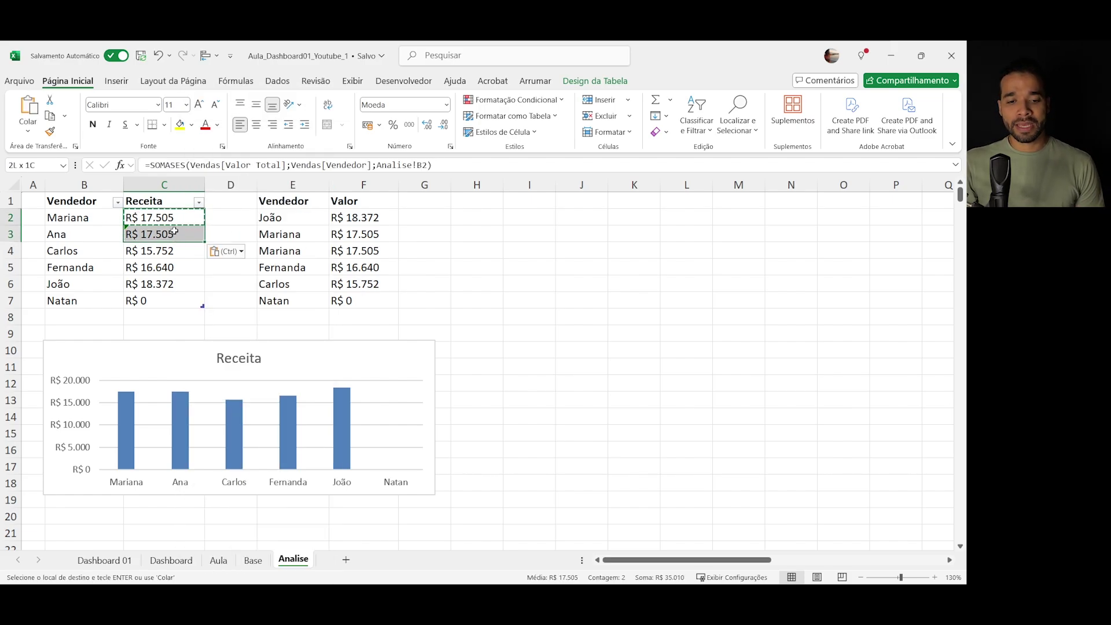
pyautogui.moveTo(287, 223); pyautogui.dragTo(357, 266)
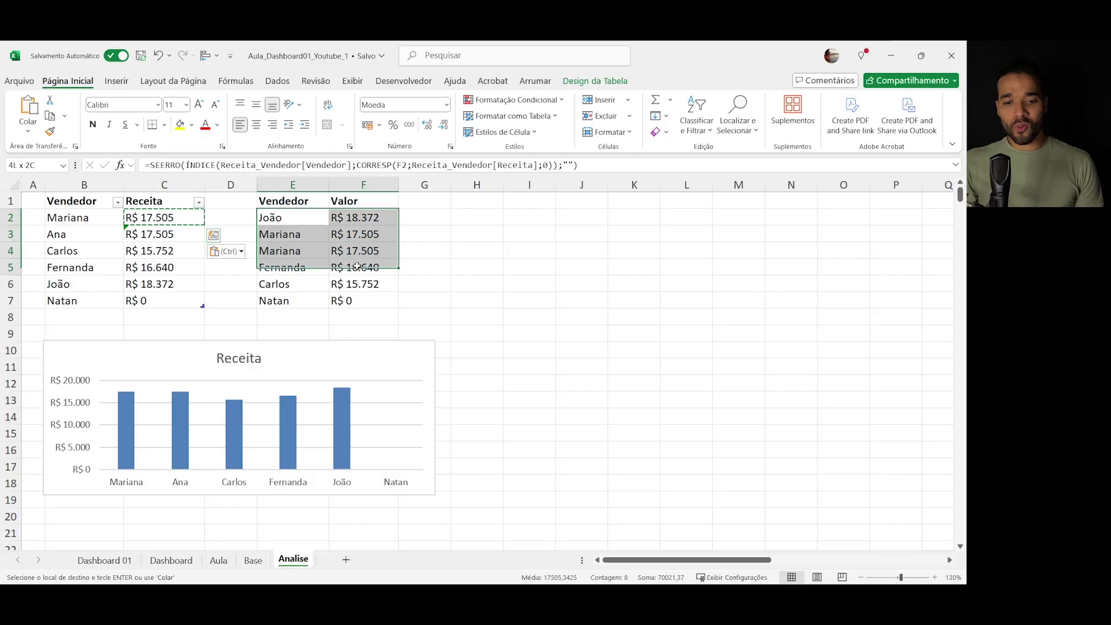
pyautogui.click(358, 254)
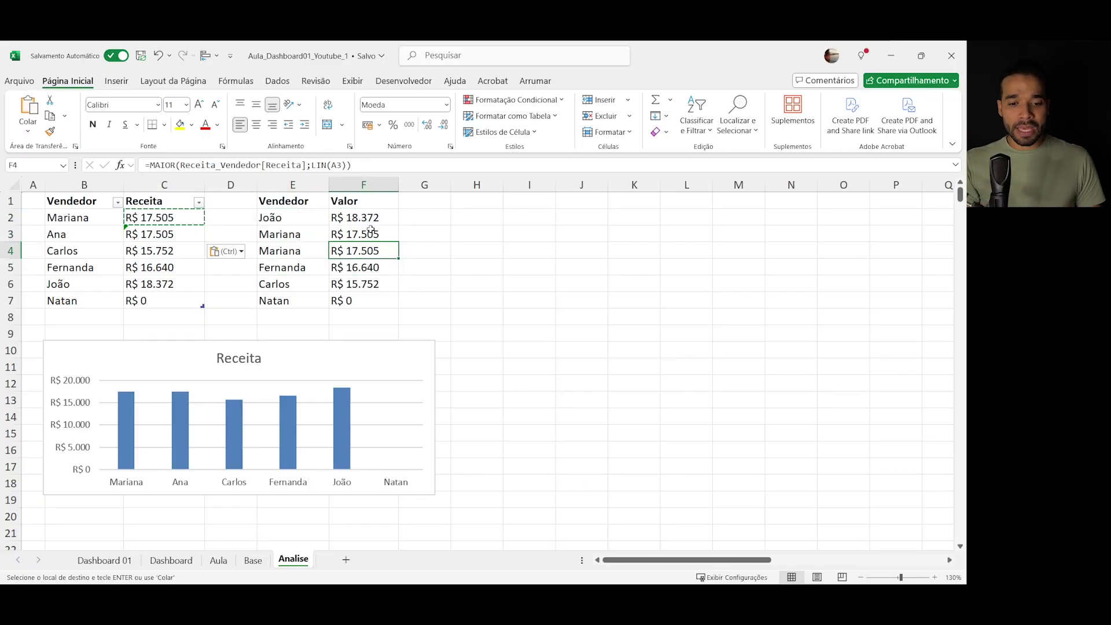
pyautogui.moveTo(369, 228); pyautogui.dragTo(368, 249)
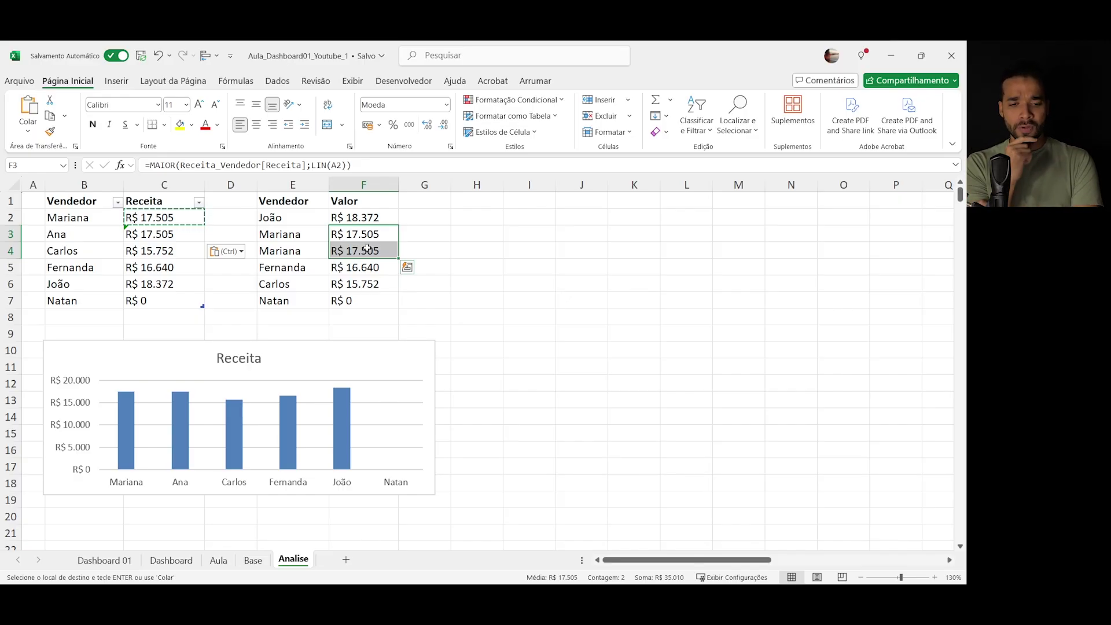
pyautogui.click(286, 237)
pyautogui.click(292, 255)
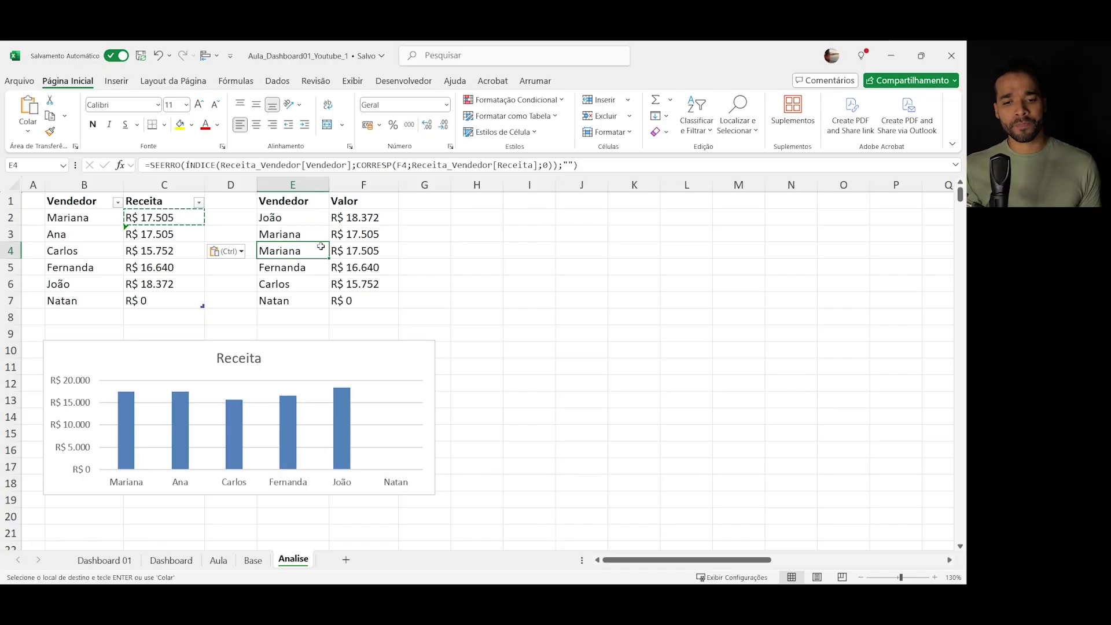
pyautogui.click(335, 251)
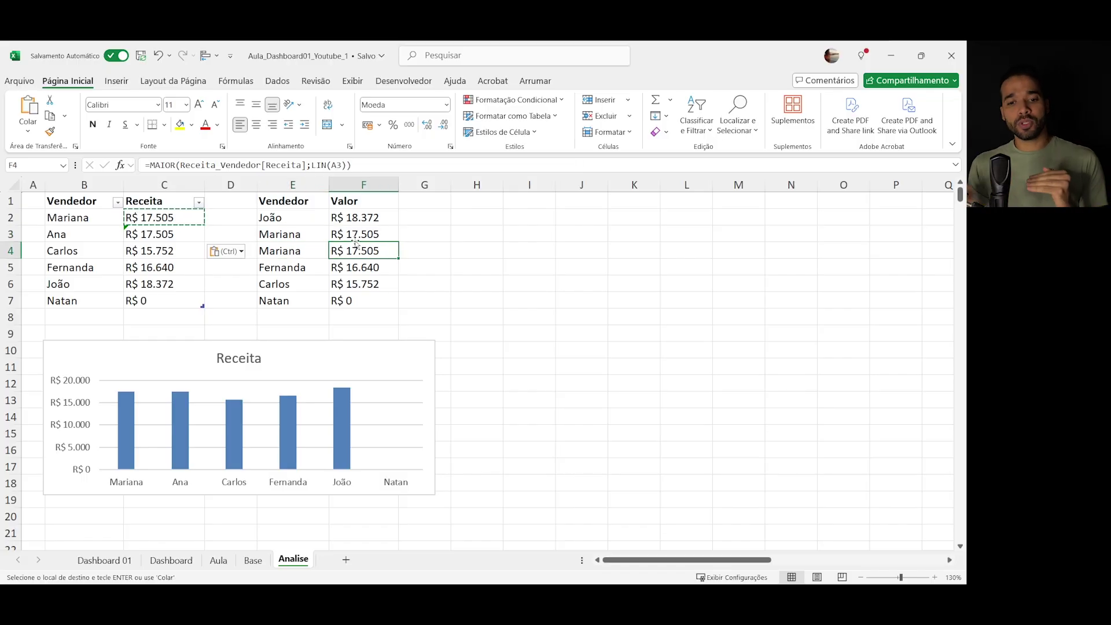
pyautogui.click(368, 223)
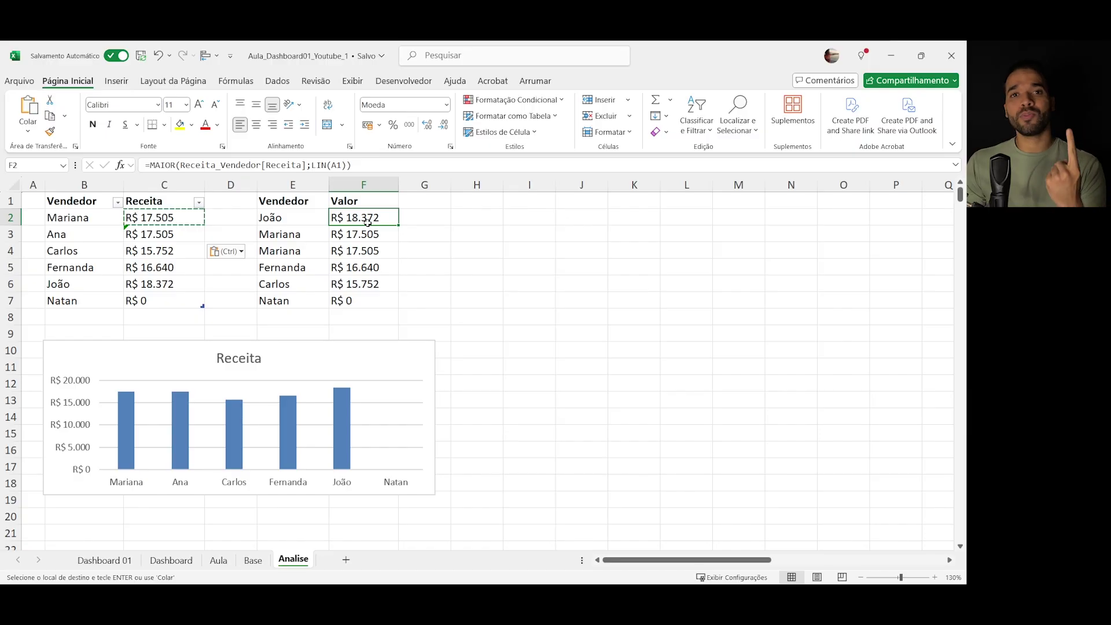
pyautogui.click(374, 239)
pyautogui.click(374, 255)
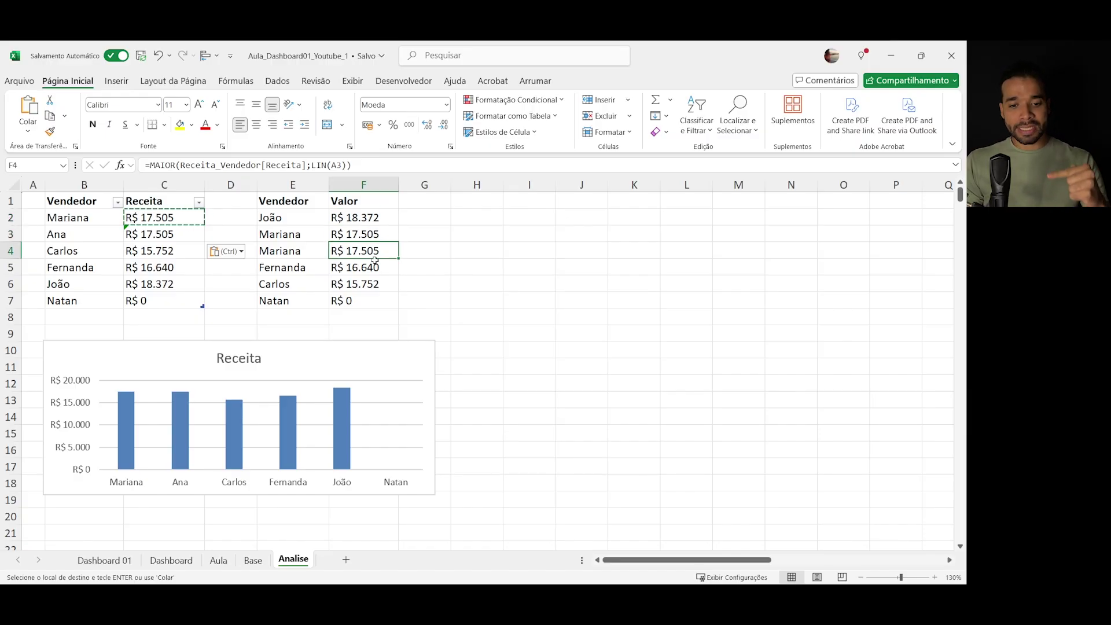
pyautogui.click(375, 269)
pyautogui.click(374, 233)
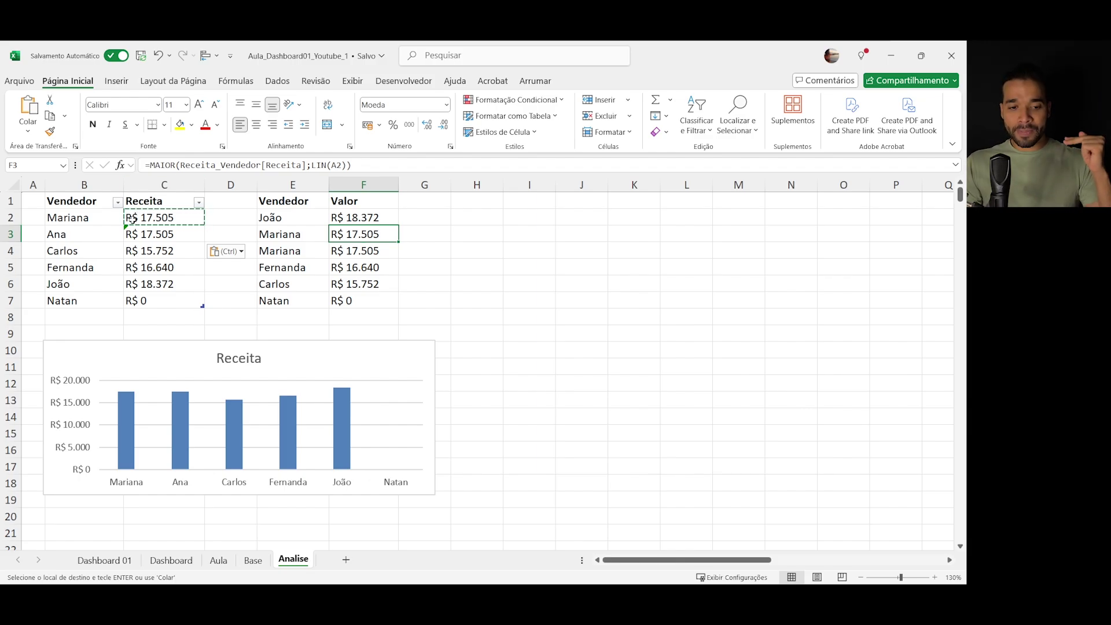
pyautogui.click(112, 221)
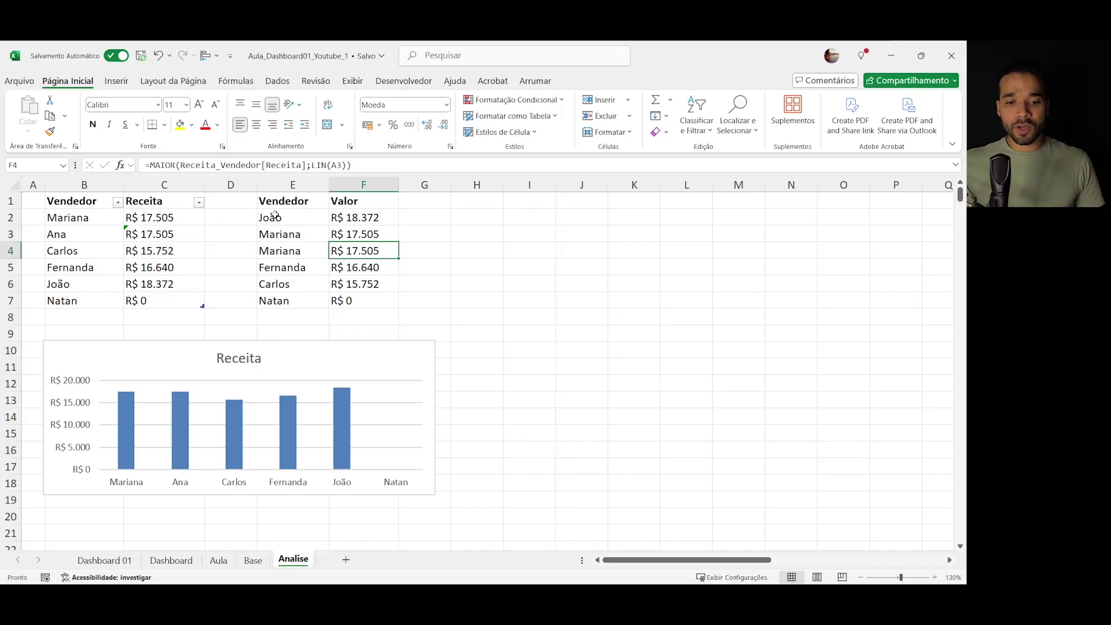
# - Insert a blank column before the ranking's Vendedor column and delete the Receita chart
pyautogui.click(276, 184)
pyautogui.hotkey('ctrl', '+')
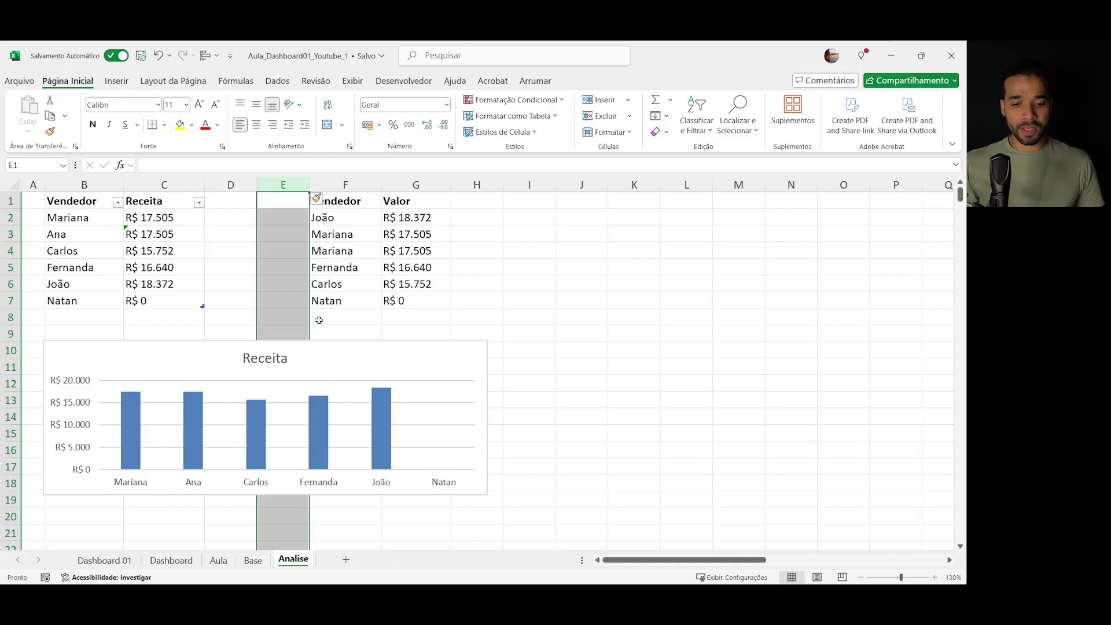
pyautogui.click(317, 342)
pyautogui.moveTo(317, 343); pyautogui.dragTo(341, 331)
pyautogui.press('Delete')
# - Restore the SOMASES formula in C3 by filling it down from C2
pyautogui.click(159, 220)
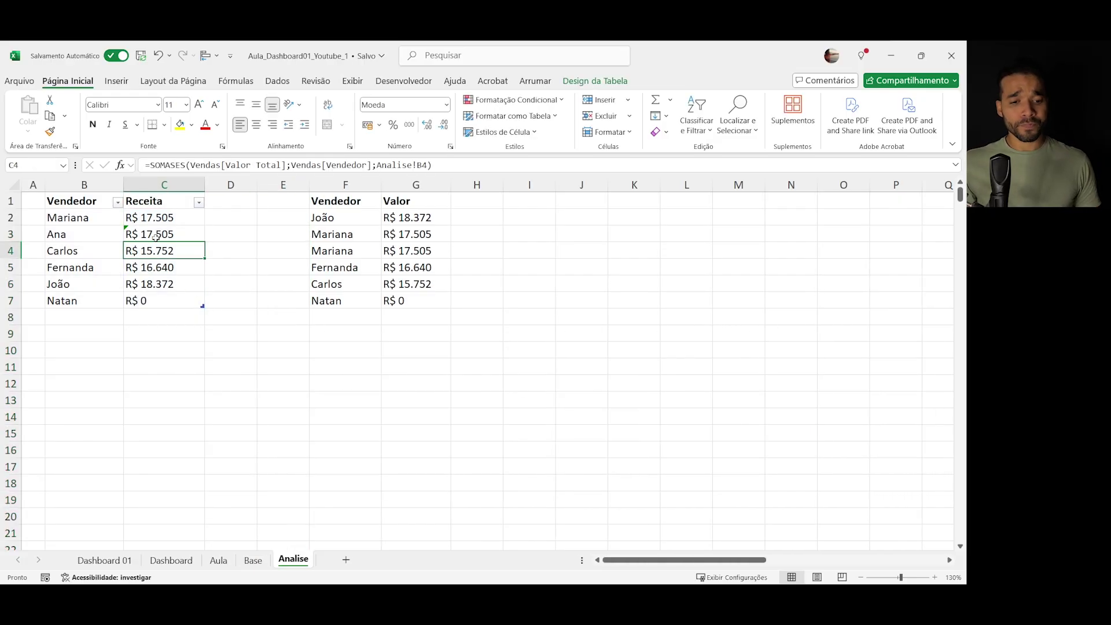
pyautogui.click(107, 220)
pyautogui.click(159, 218)
pyautogui.moveTo(207, 222); pyautogui.dragTo(207, 237)
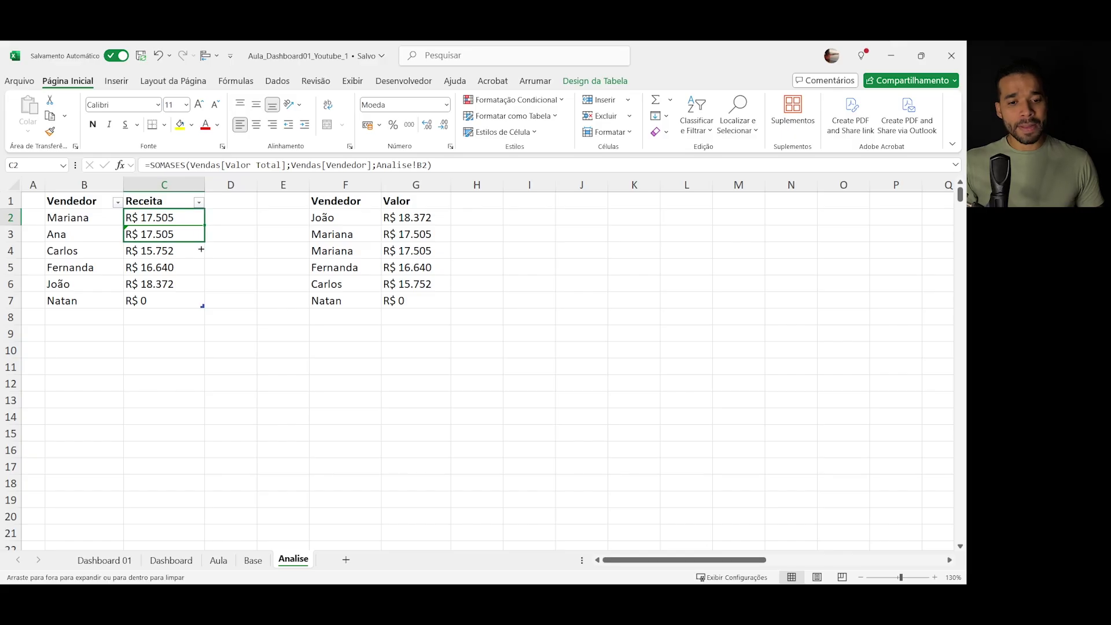
# - Add a Desempate column to the revenue table with a header in D1, and fit the column width to it
pyautogui.click(221, 206)
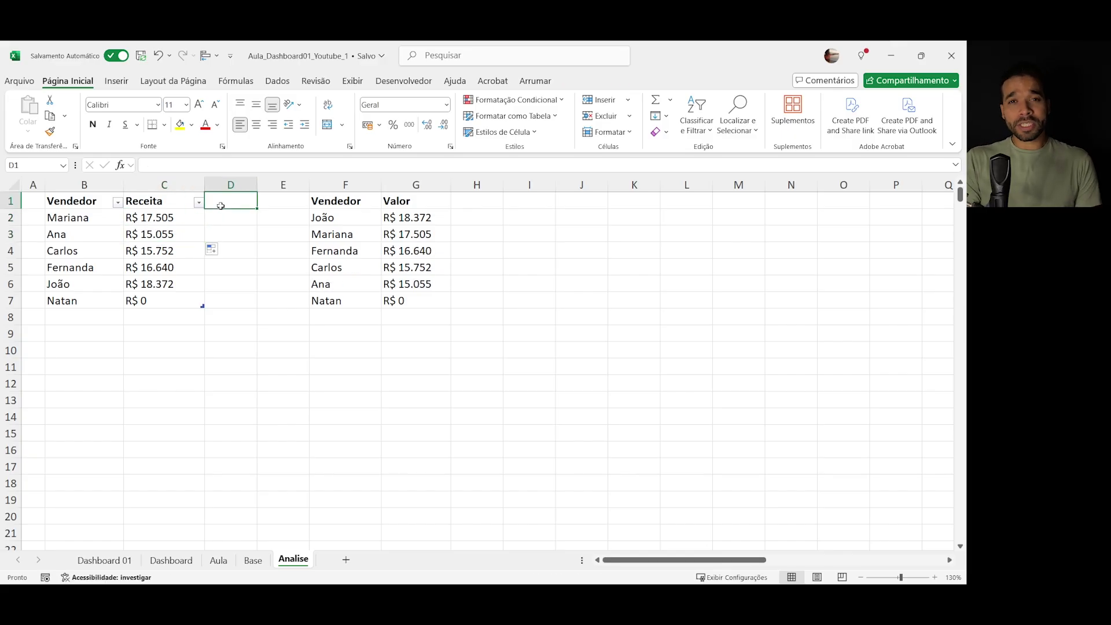
pyautogui.write('De')
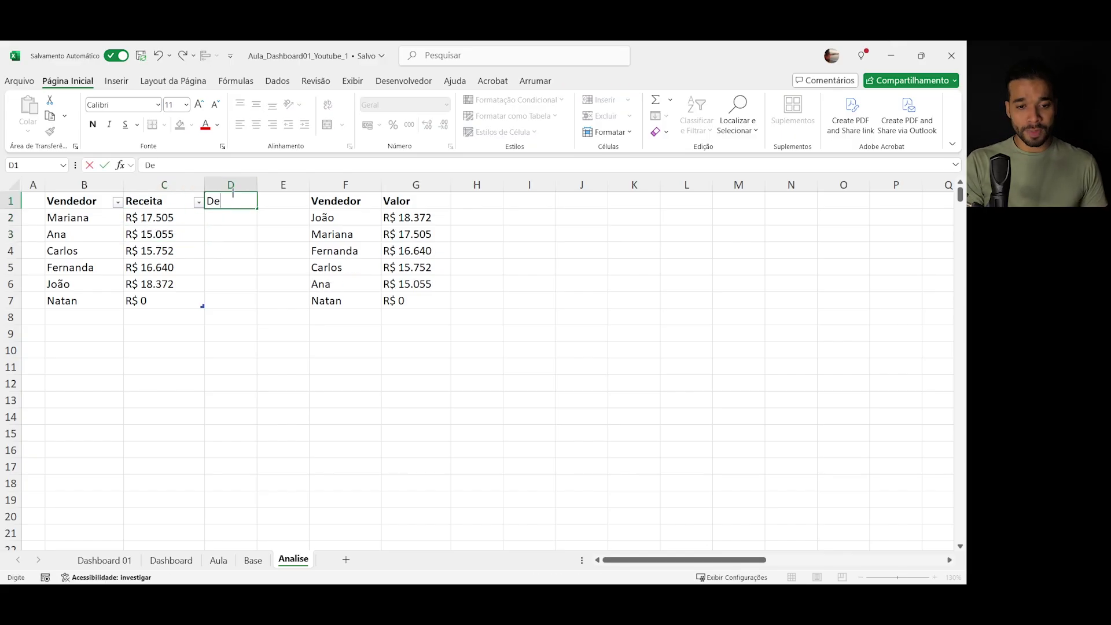
pyautogui.write('sempenho')
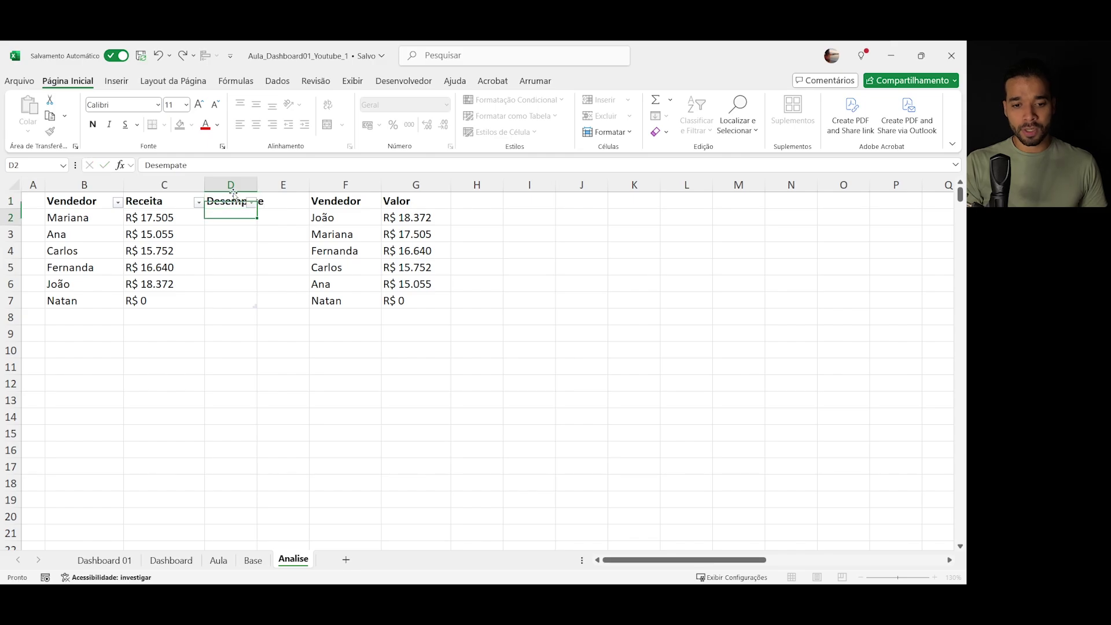
pyautogui.press('Return')
pyautogui.doubleClick(257, 184)
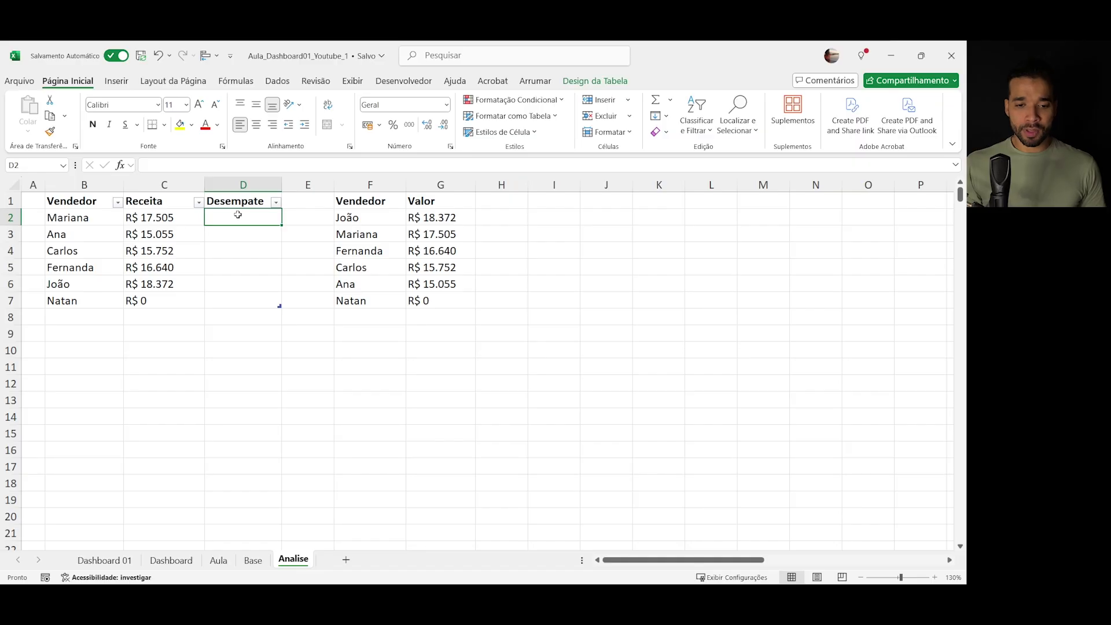
pyautogui.write('=')
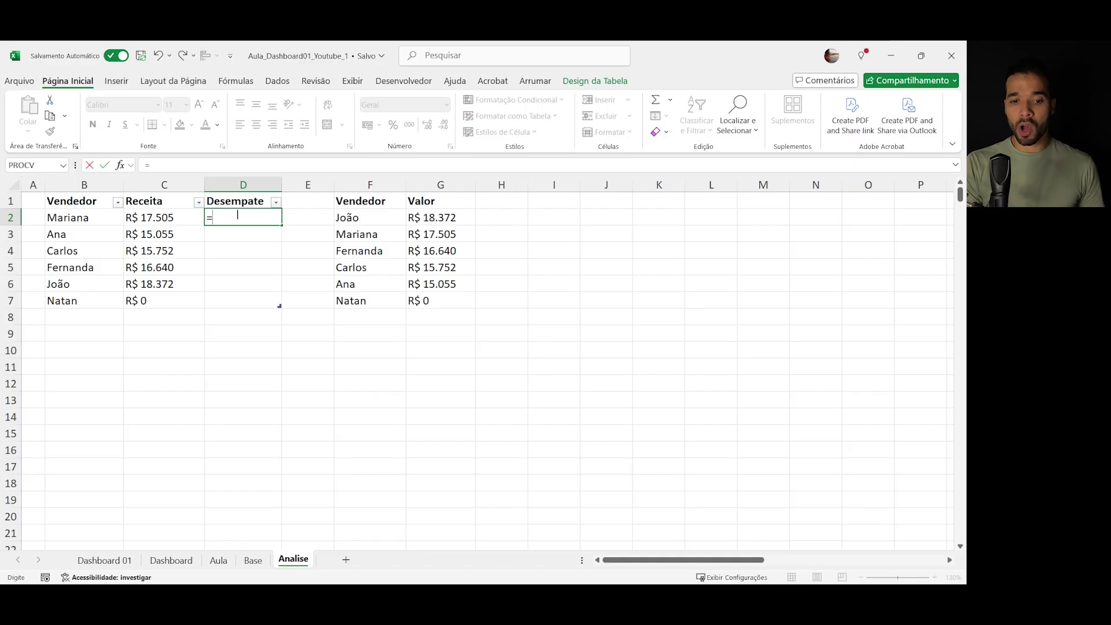
pyautogui.press('Left')
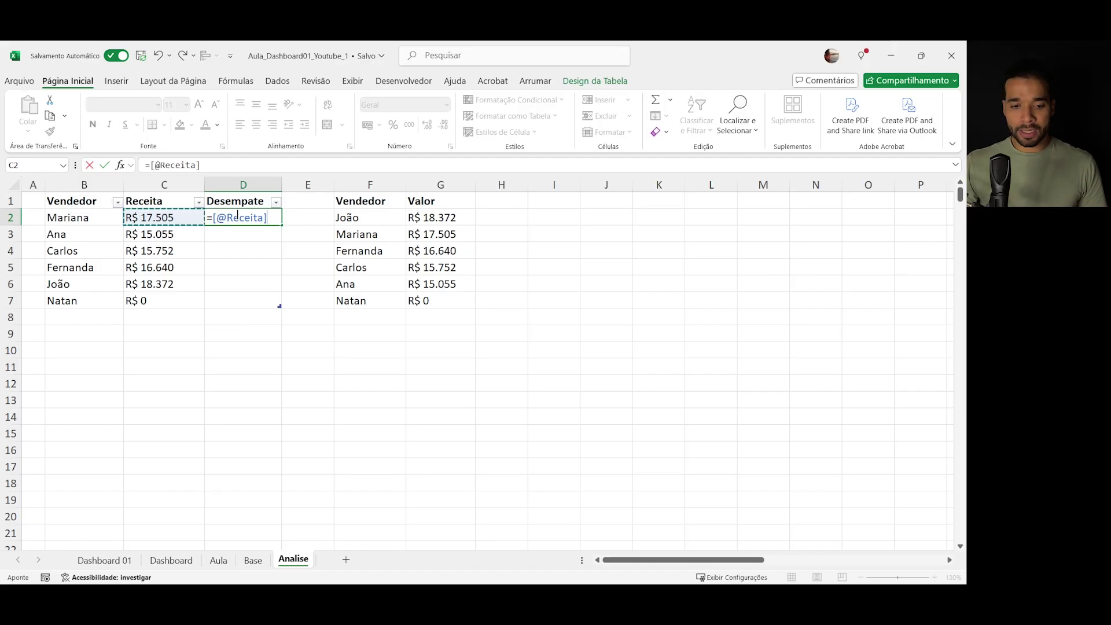
pyautogui.write('+')
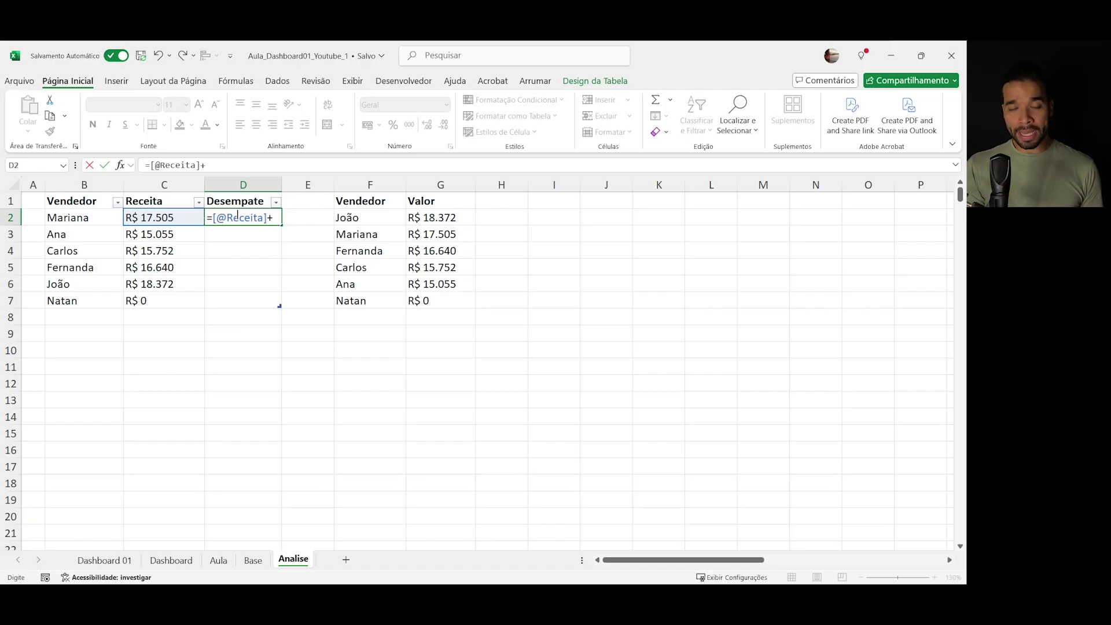
pyautogui.write('LIN(')
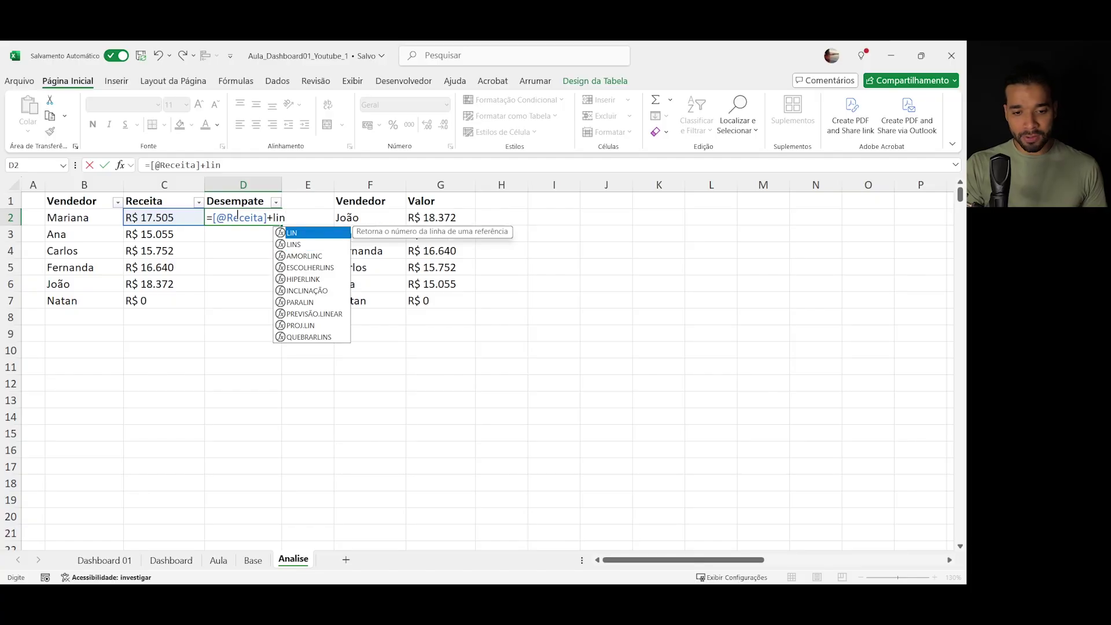
pyautogui.click(70, 217)
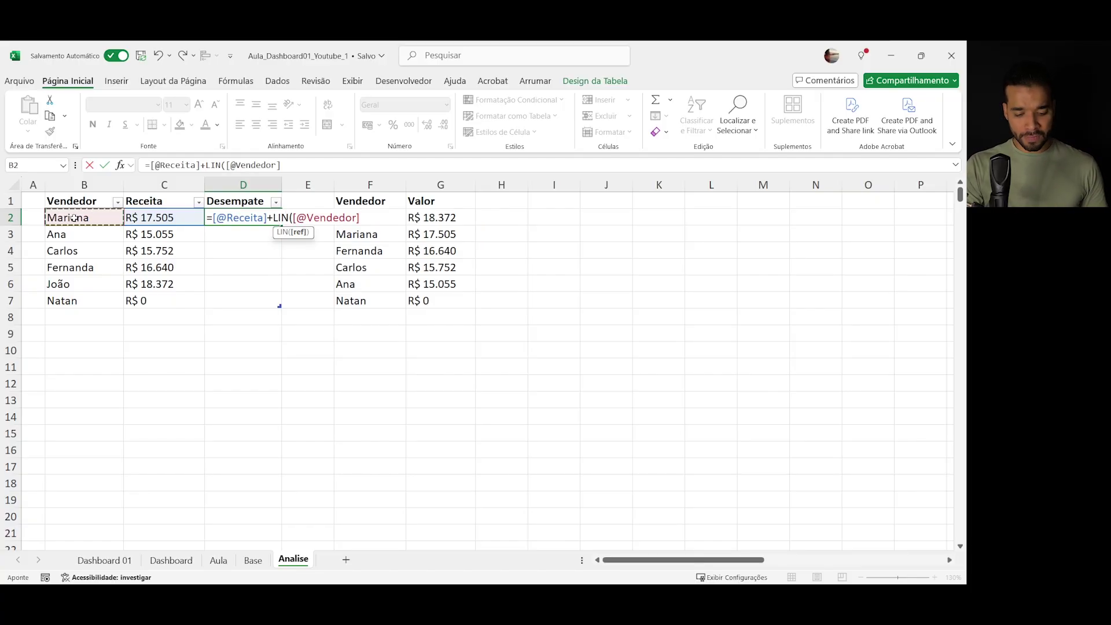
pyautogui.write(')')
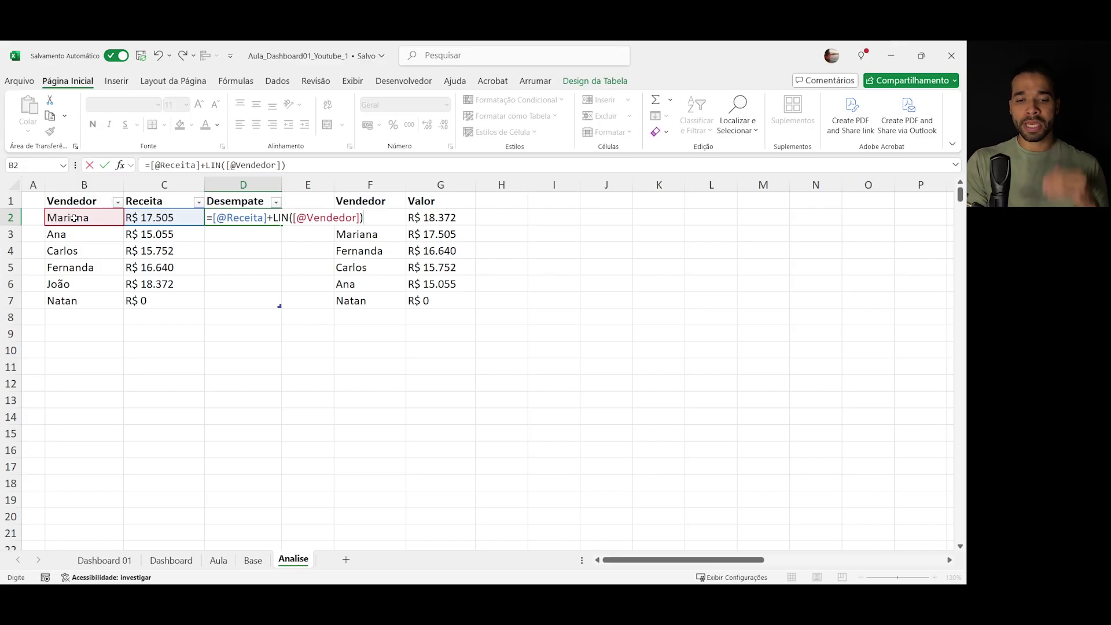
pyautogui.write('*')
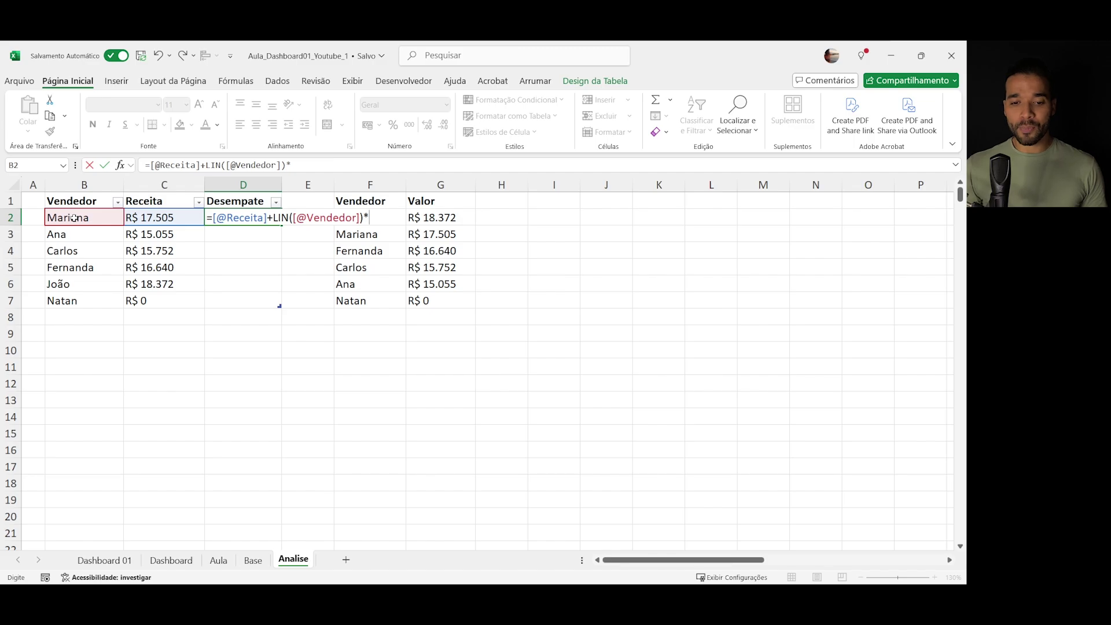
pyautogui.write('0,001')
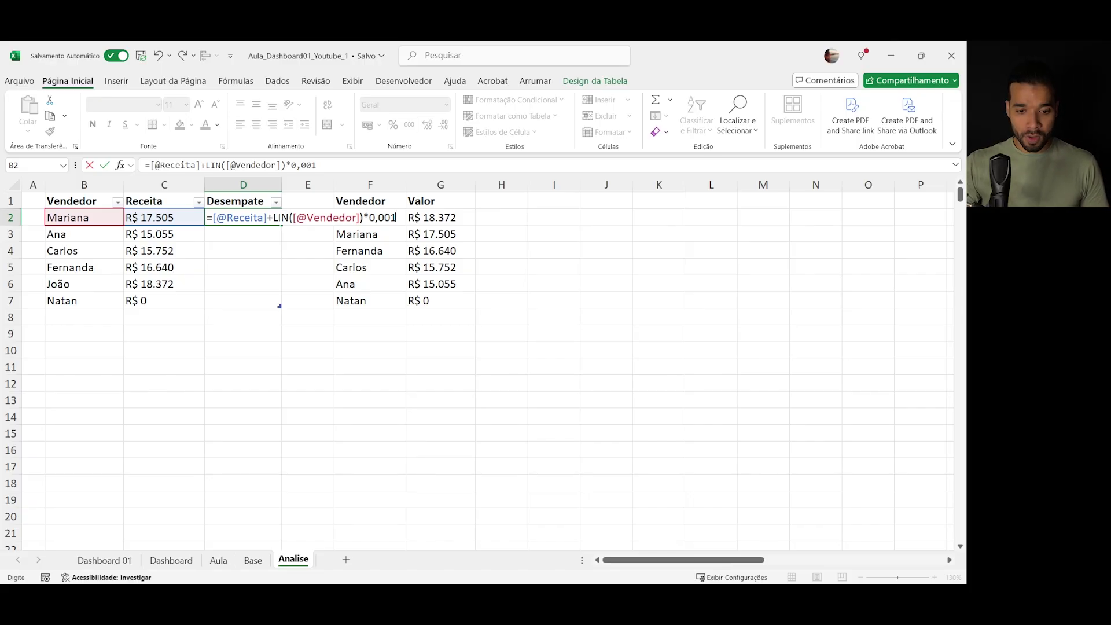
pyautogui.press('Return')
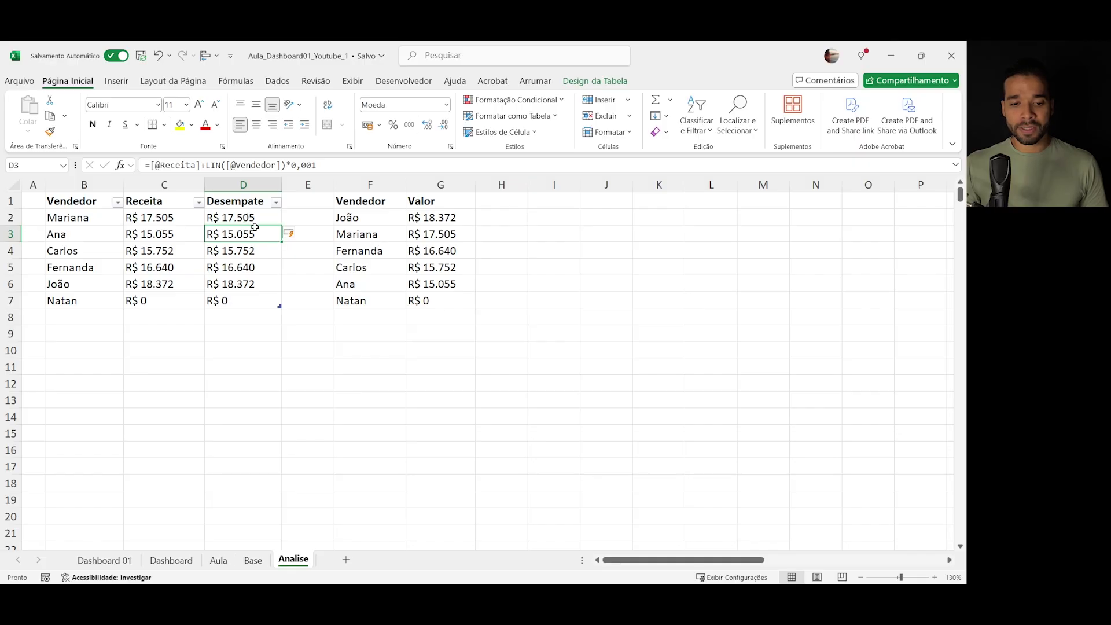
# - Format the Desempate values in D2:D7 as Geral to show their decimals
pyautogui.click(253, 217)
pyautogui.moveTo(253, 217); pyautogui.dragTo(250, 303)
pyautogui.click(446, 104)
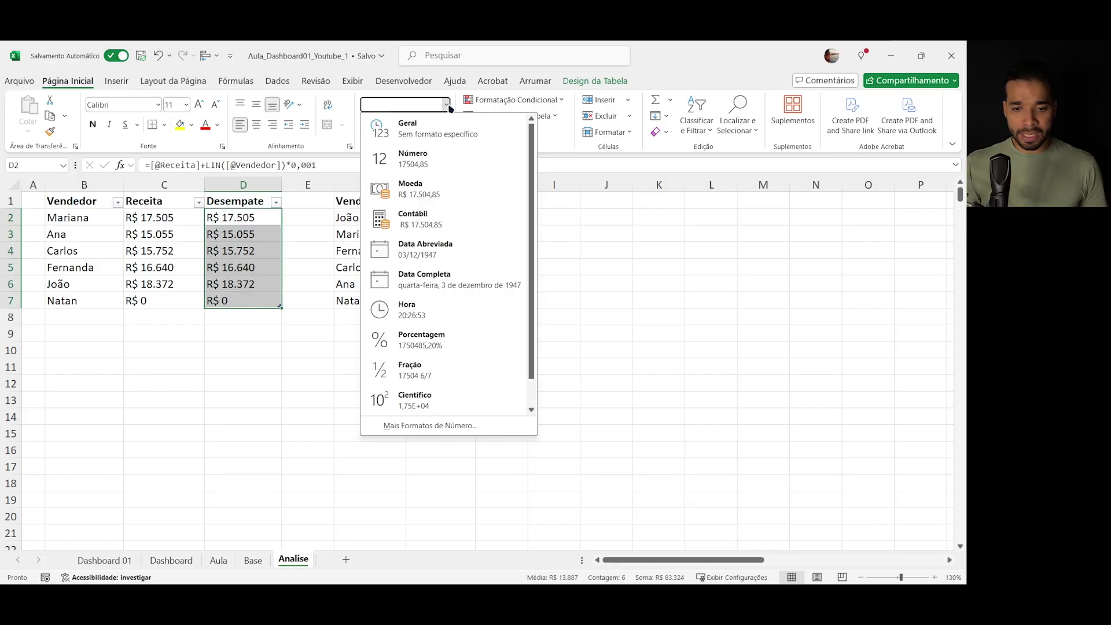
pyautogui.click(457, 130)
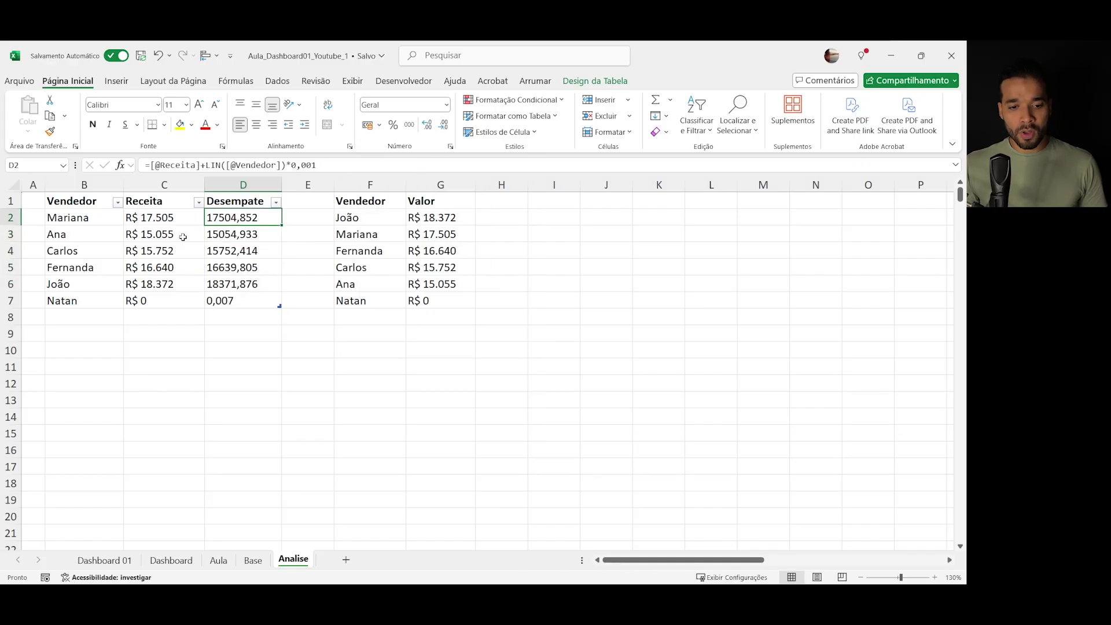
# - Paste the revenue from C2 into C3 as a value to create a tie, and compare the Desempate values in D2:D3
pyautogui.click(153, 229)
pyautogui.moveTo(154, 227); pyautogui.dragTo(162, 219)
pyautogui.hotkey('ctrl', 'c')
pyautogui.rightClick(165, 231)
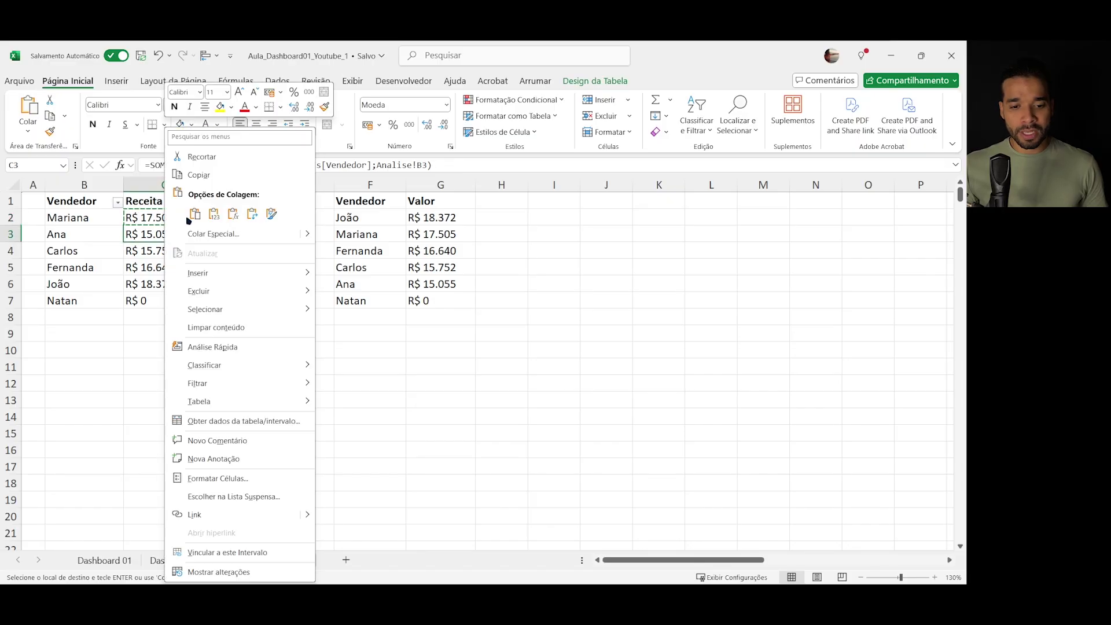
pyautogui.click(213, 214)
pyautogui.click(267, 223)
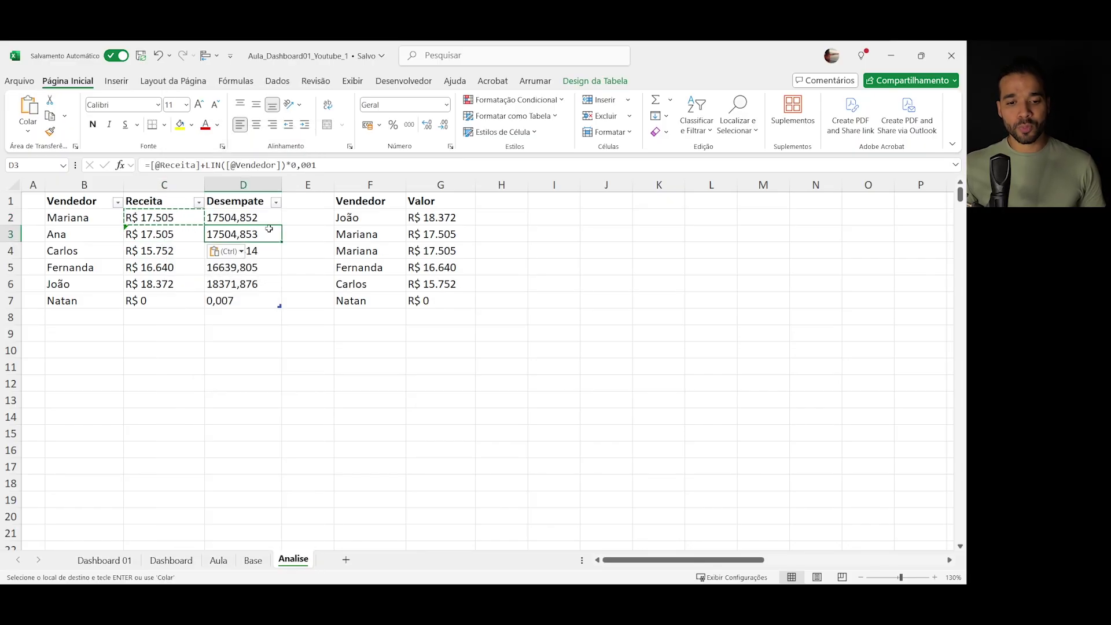
pyautogui.click(268, 233)
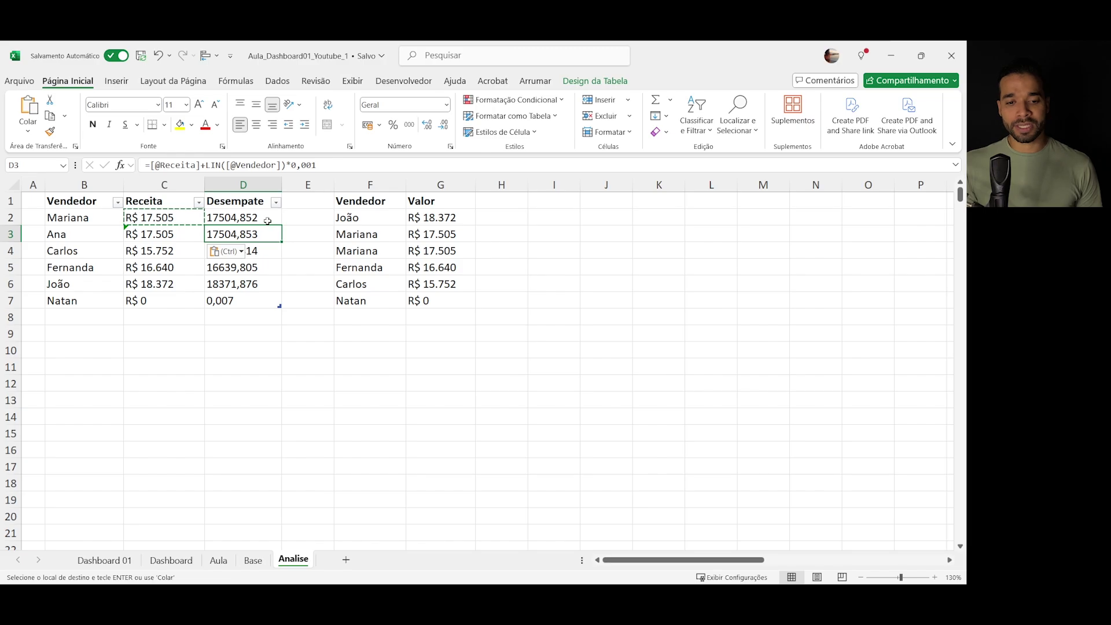
pyautogui.click(267, 221)
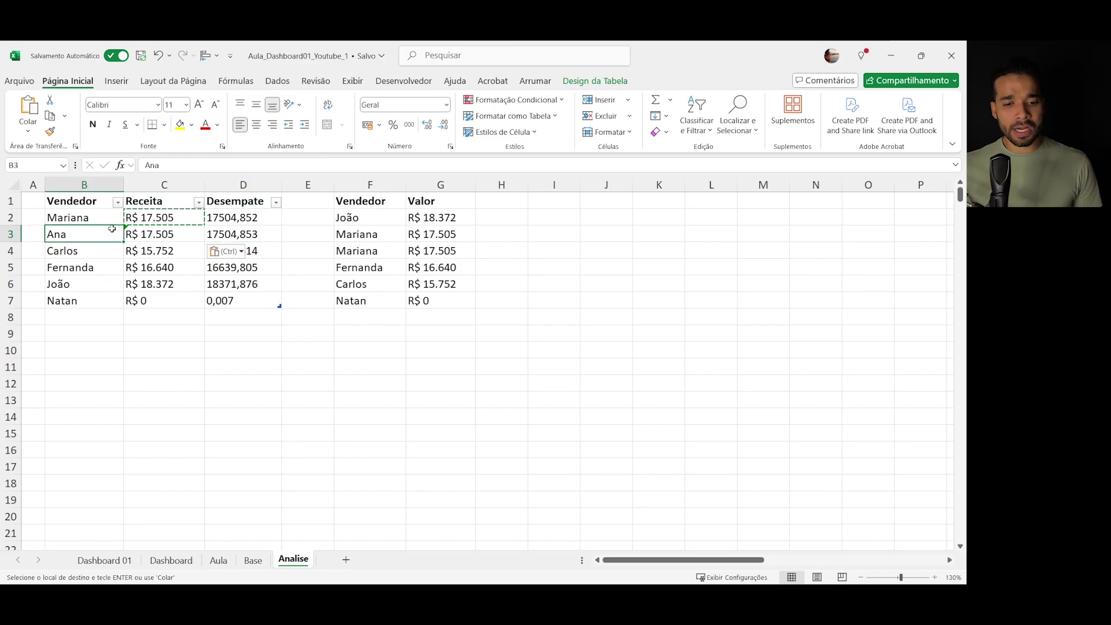
pyautogui.moveTo(81, 226); pyautogui.dragTo(251, 231)
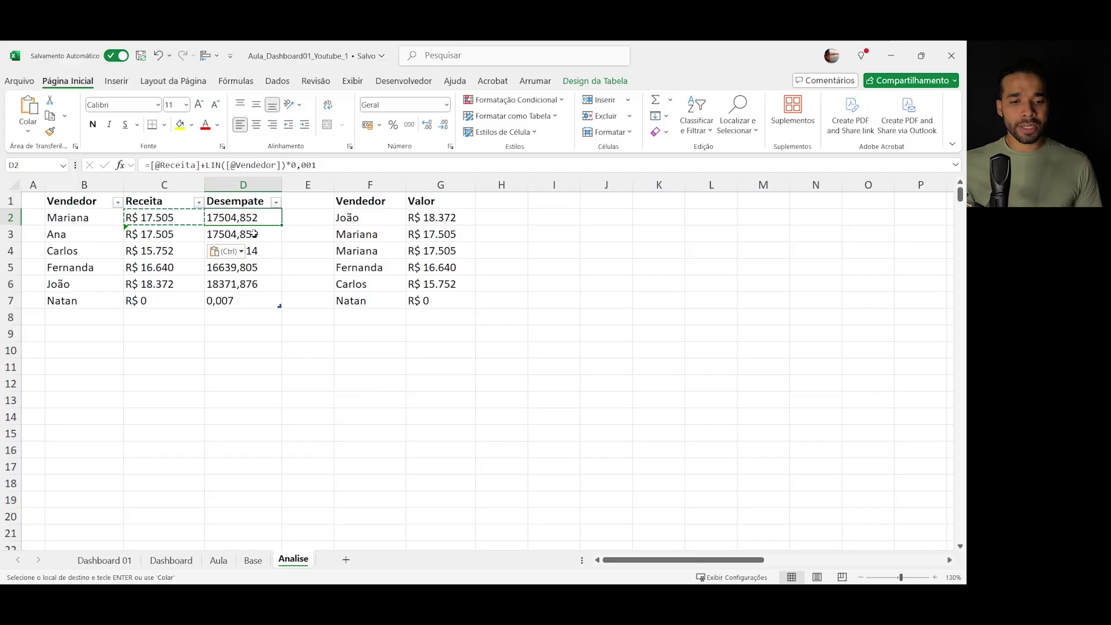
# - Set the multiplier in the Desempate column's formula to 0,0001
pyautogui.click(253, 233)
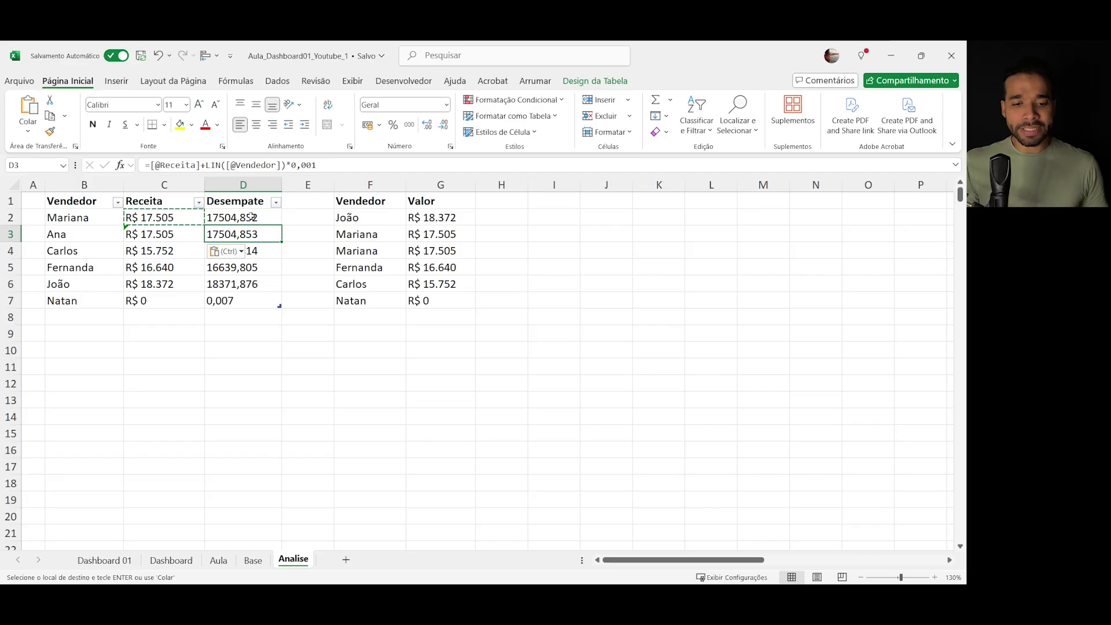
pyautogui.press('F2')
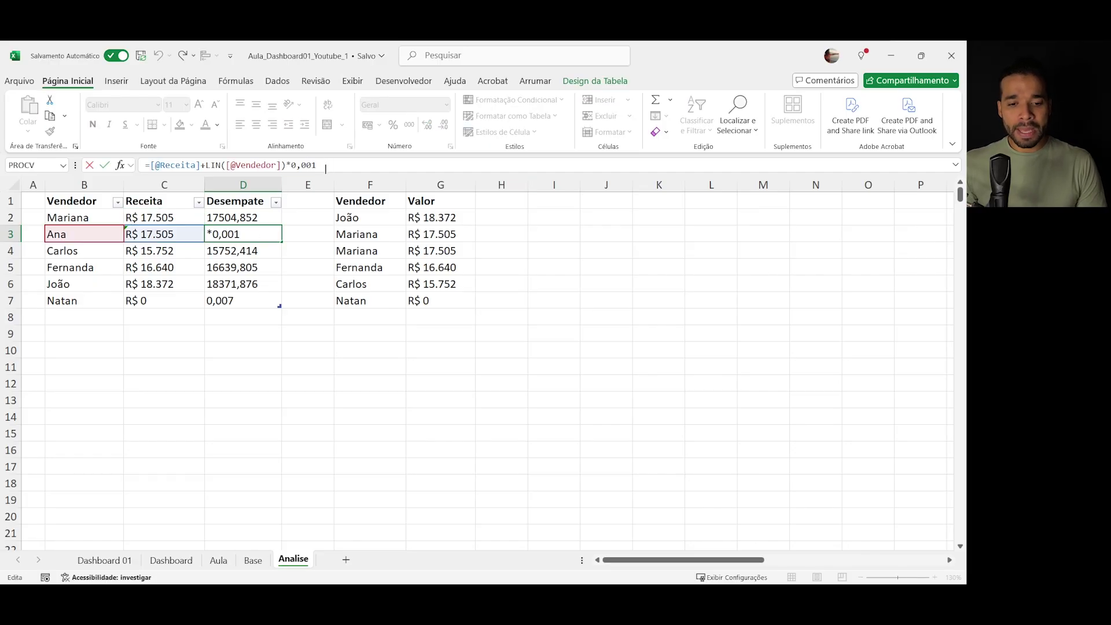
pyautogui.write('0')
pyautogui.press('Return')
# - Apply the Geral number format to D2:D7 and compare the Desempate values of the two tied sellers
pyautogui.moveTo(280, 217); pyautogui.dragTo(265, 297)
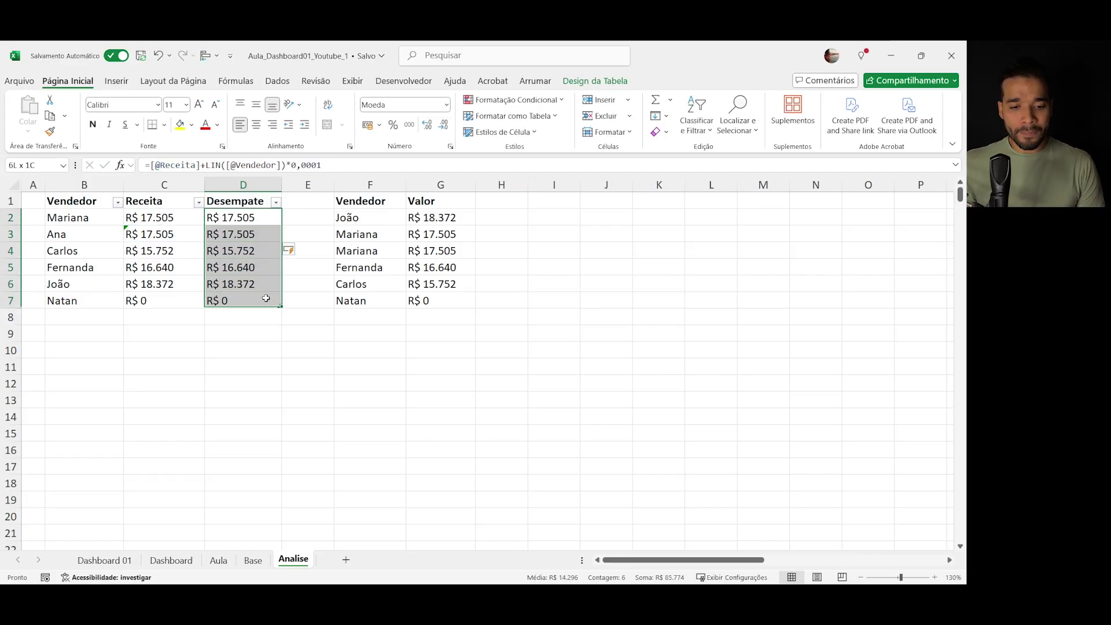
pyautogui.click(446, 105)
pyautogui.click(440, 116)
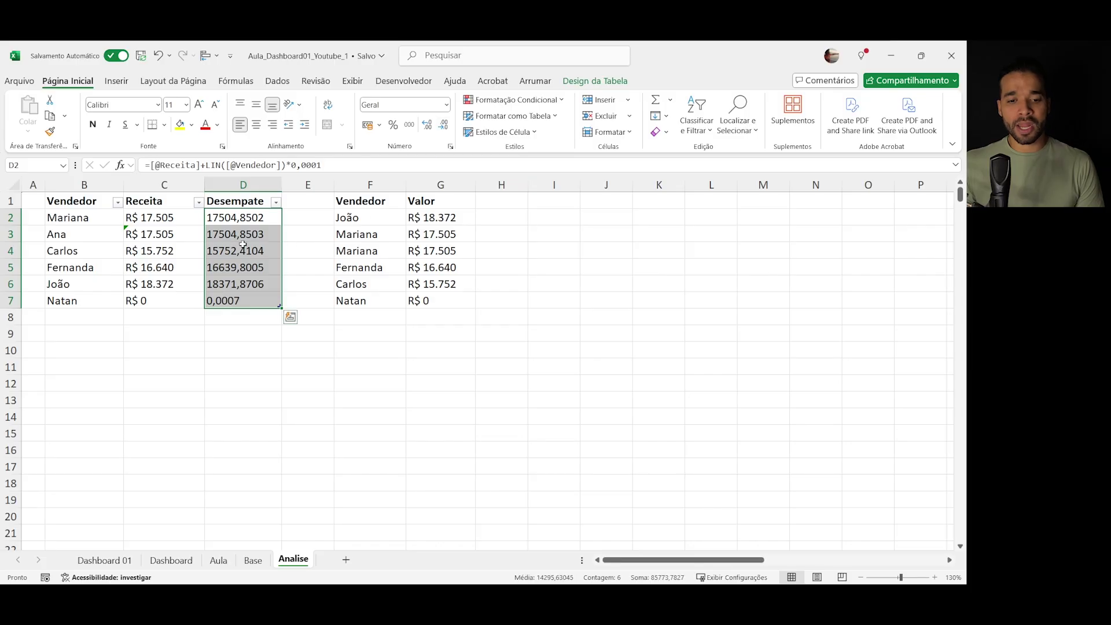
pyautogui.click(271, 220)
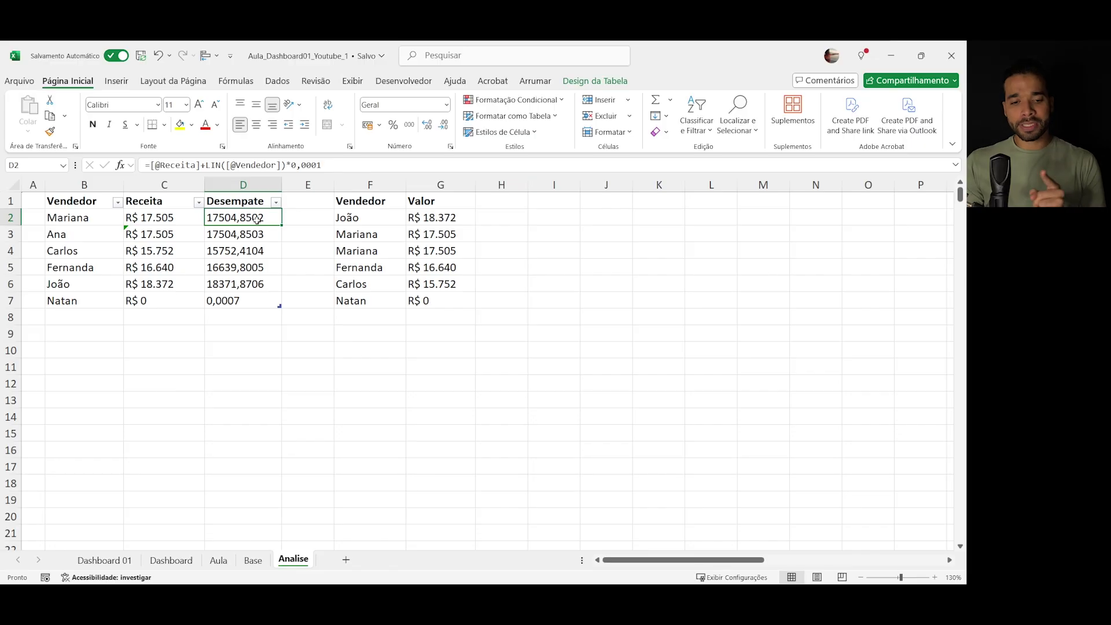
pyautogui.click(241, 234)
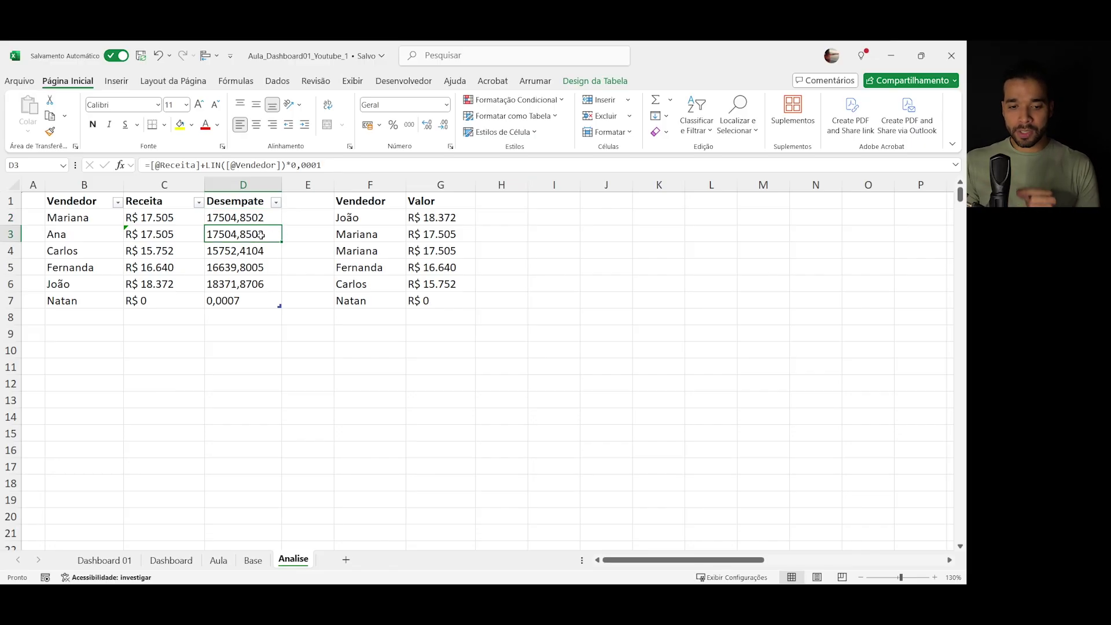
# - Restore the SOMASES formula throughout the Receita column by filling it down from C2 to C7
pyautogui.click(195, 219)
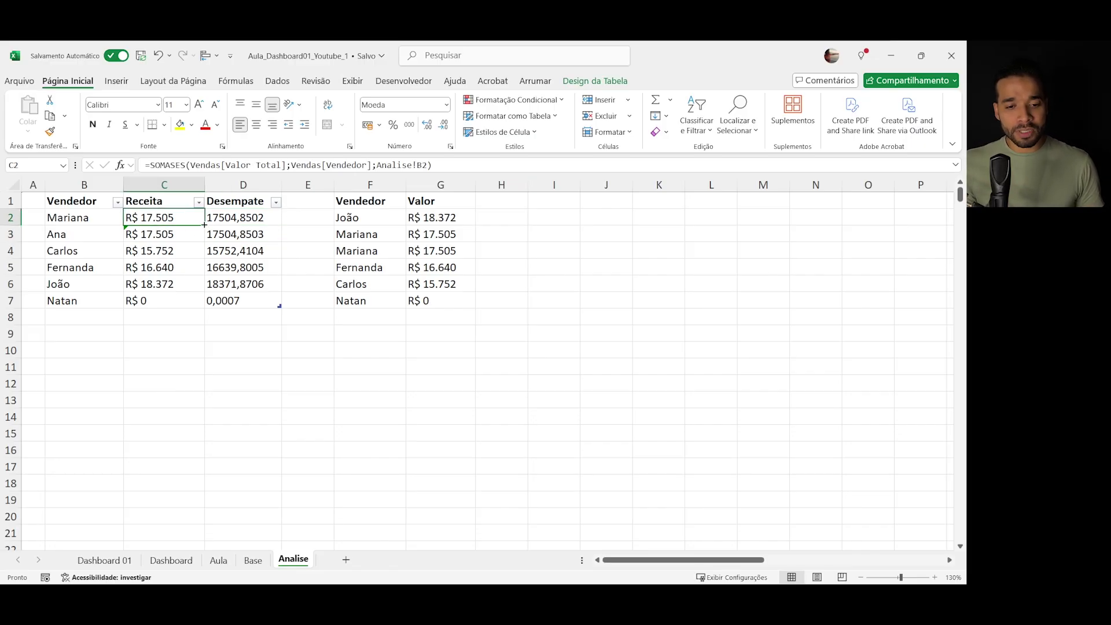
pyautogui.moveTo(205, 225); pyautogui.dragTo(204, 306)
pyautogui.click(200, 250)
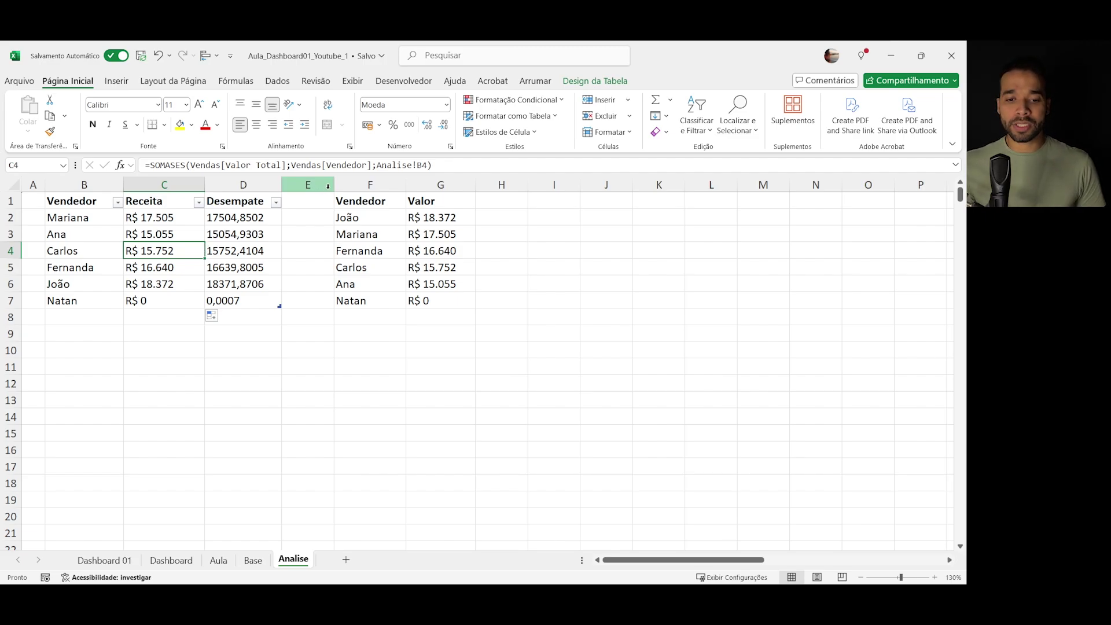
# - Make the MAIOR formula in G2 rank Receita_Vendedor[Desempate] instead of the Receita column, and fill it down to G7
pyautogui.click(431, 217)
pyautogui.doubleClick(433, 218)
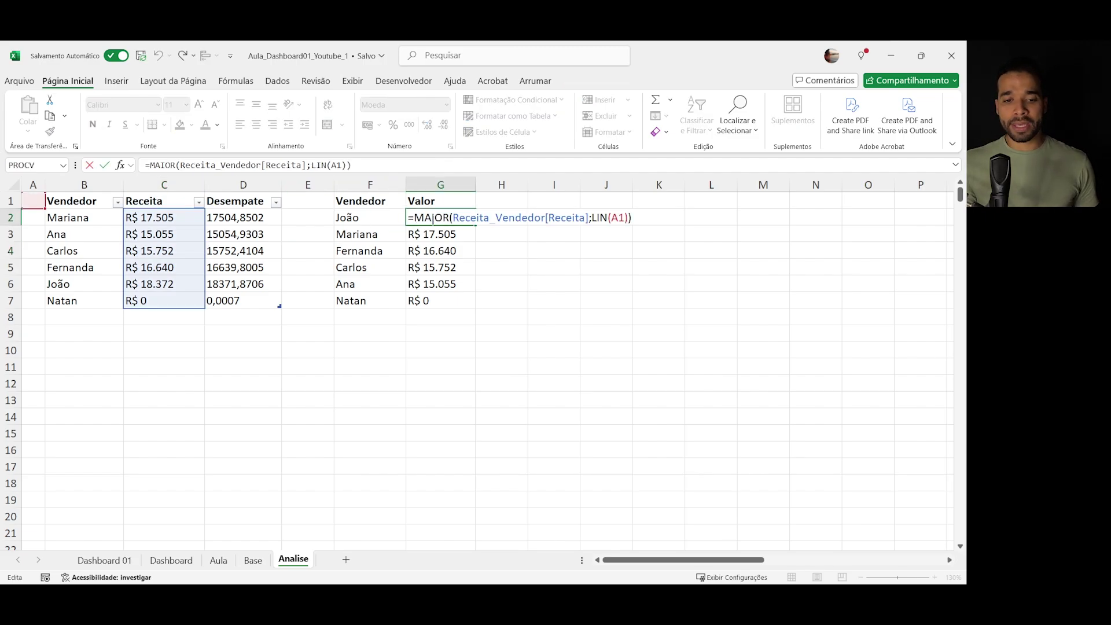
pyautogui.click(531, 217)
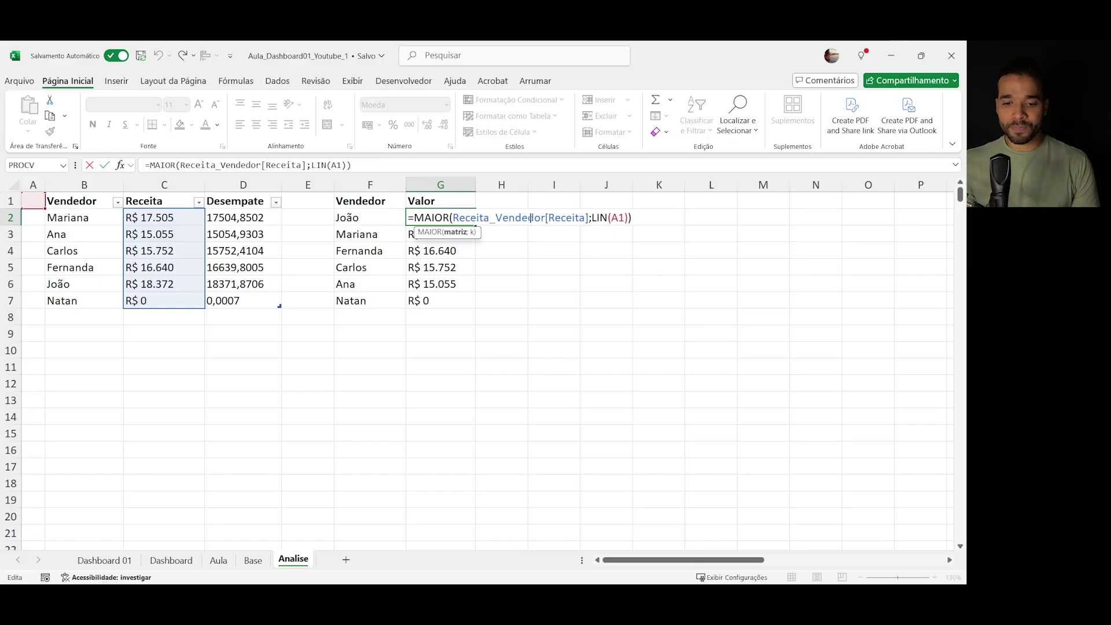
pyautogui.doubleClick(570, 218)
pyautogui.press('BackSpace')
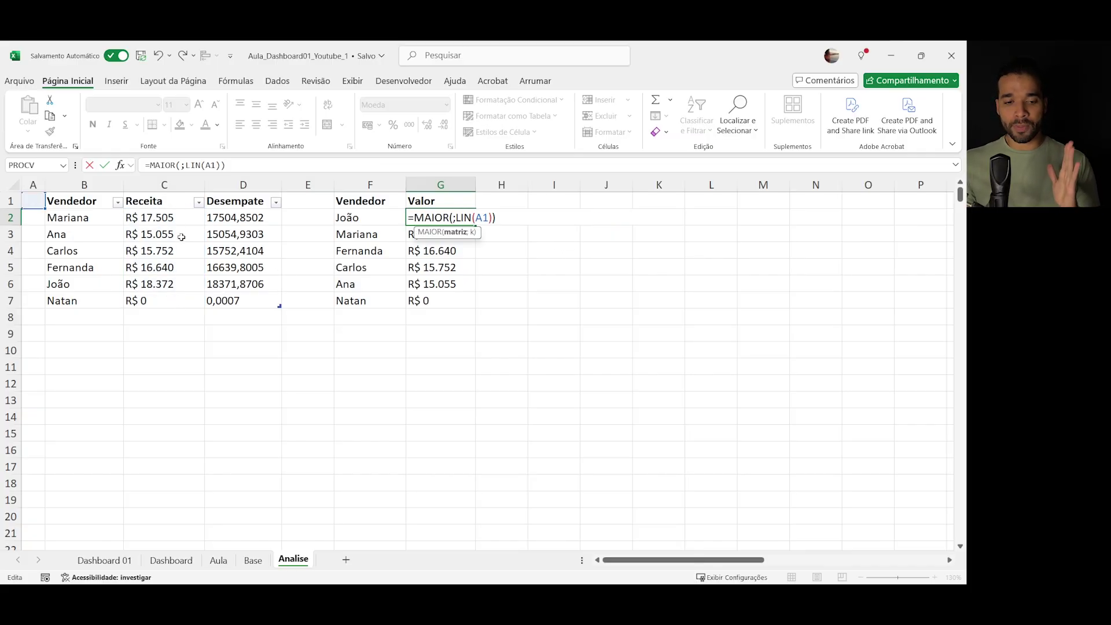
pyautogui.moveTo(246, 218); pyautogui.dragTo(248, 300)
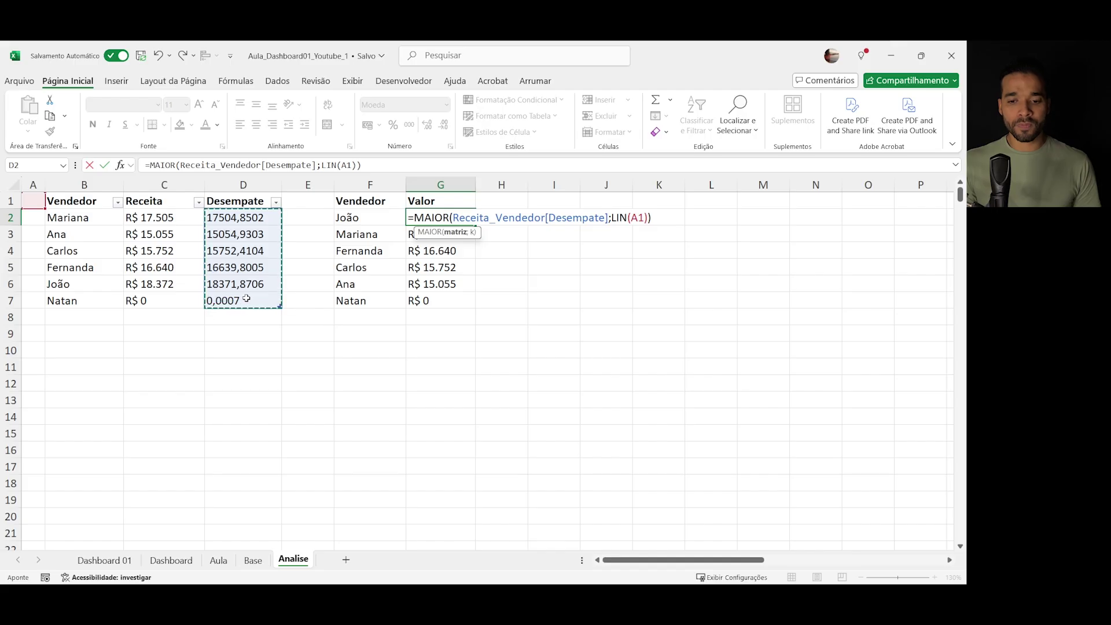
pyautogui.press('Return')
pyautogui.click(457, 217)
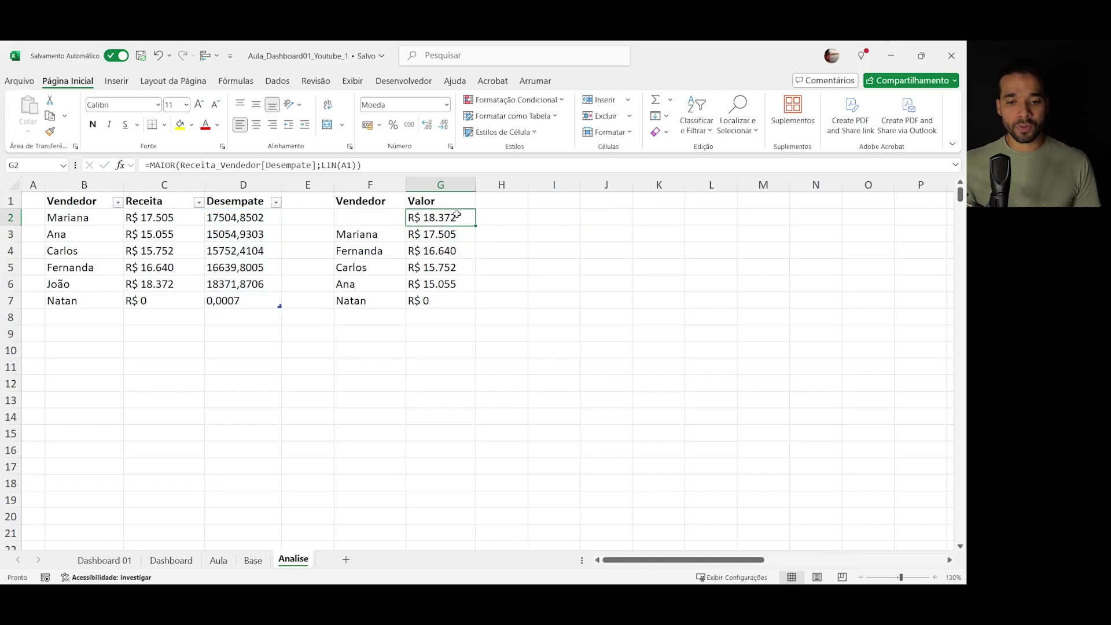
pyautogui.moveTo(475, 225); pyautogui.dragTo(472, 303)
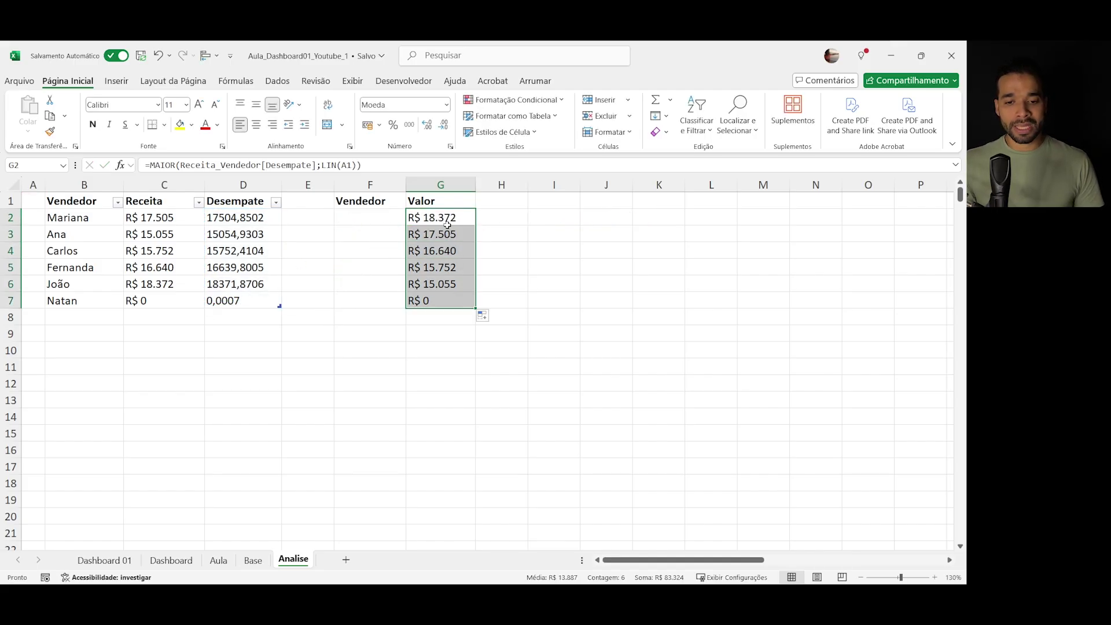
# - Change the CORRESP lookup array in F2's seller formula to Receita_Vendedor[Desempate]
pyautogui.click(423, 219)
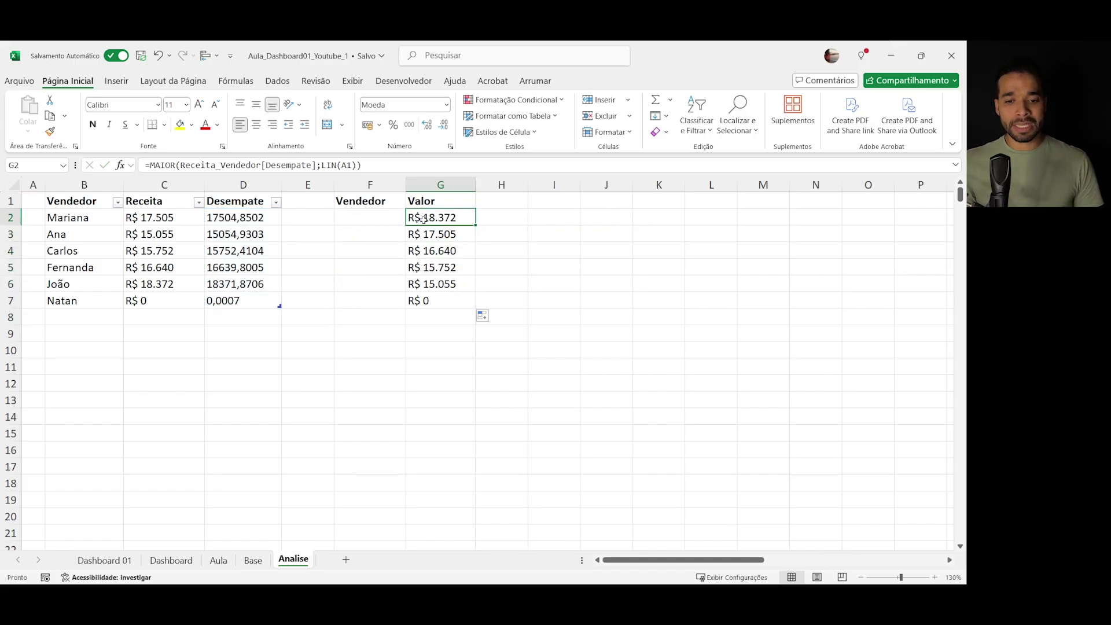
pyautogui.doubleClick(388, 219)
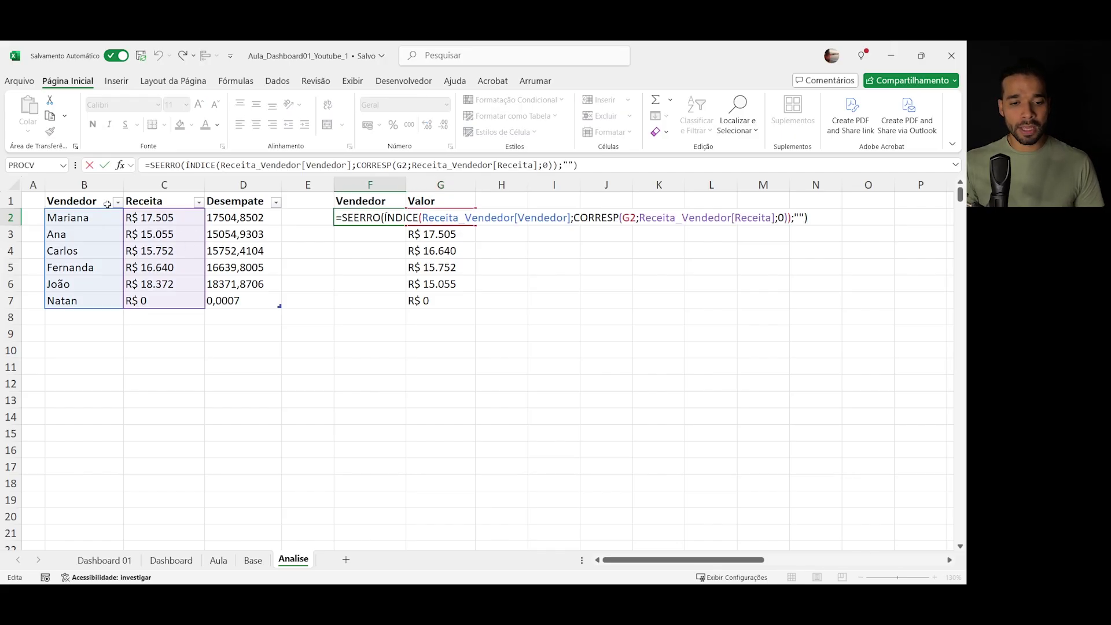
pyautogui.doubleClick(694, 218)
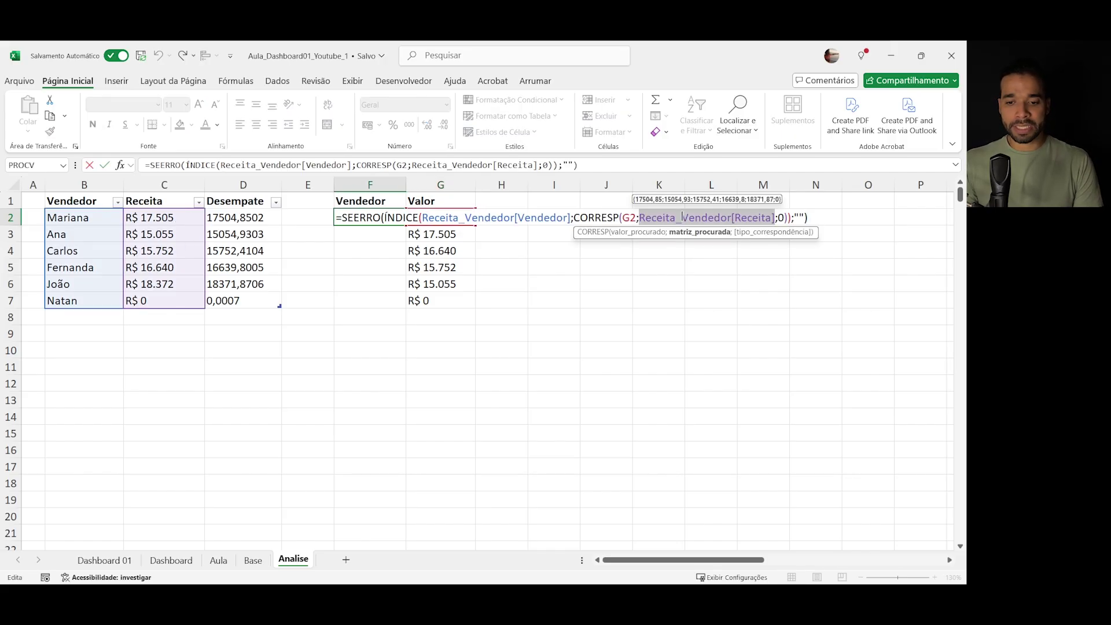
pyautogui.press('BackSpace')
pyautogui.moveTo(242, 219); pyautogui.dragTo(244, 298)
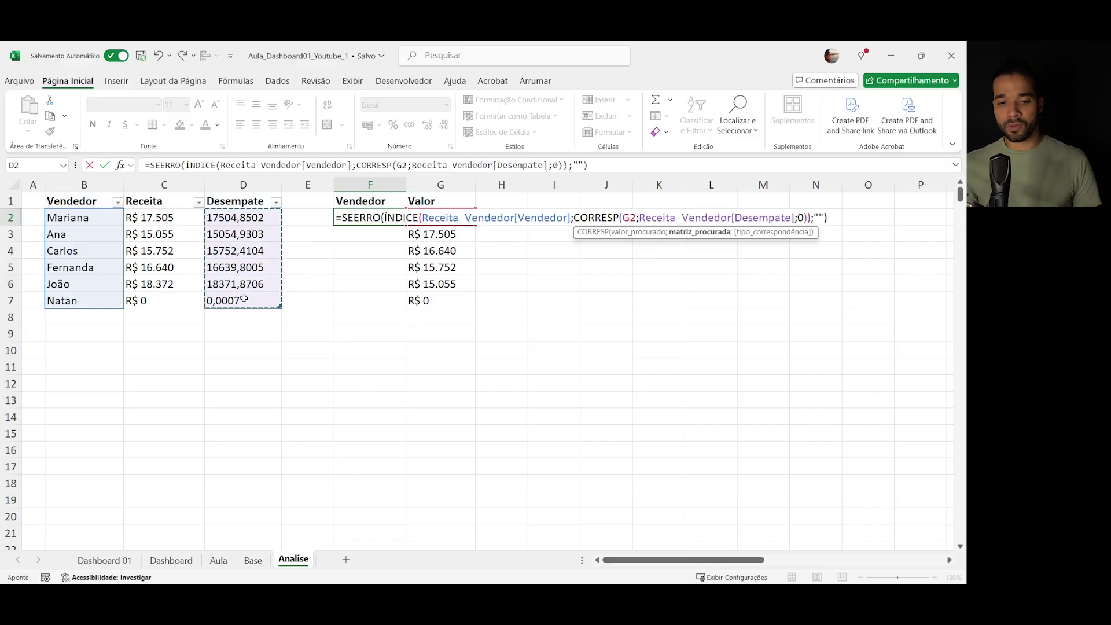
pyautogui.press('Return')
pyautogui.click(387, 219)
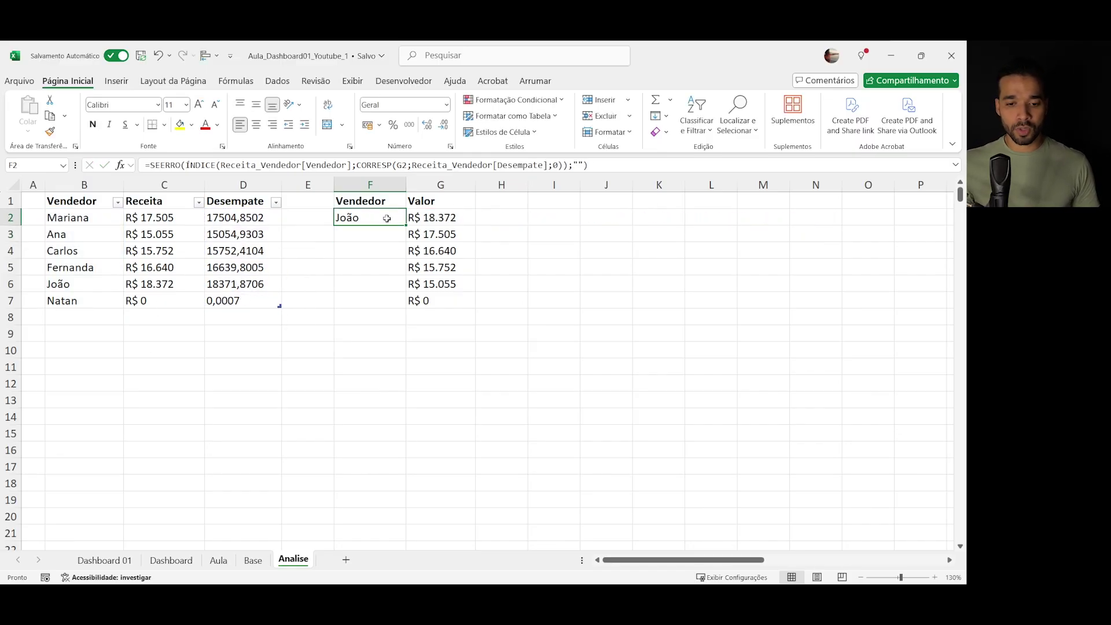
# - Fill the seller lookup formula down from F2 to F7 and check the ranked values in G5 and G7
pyautogui.moveTo(404, 226); pyautogui.dragTo(403, 309)
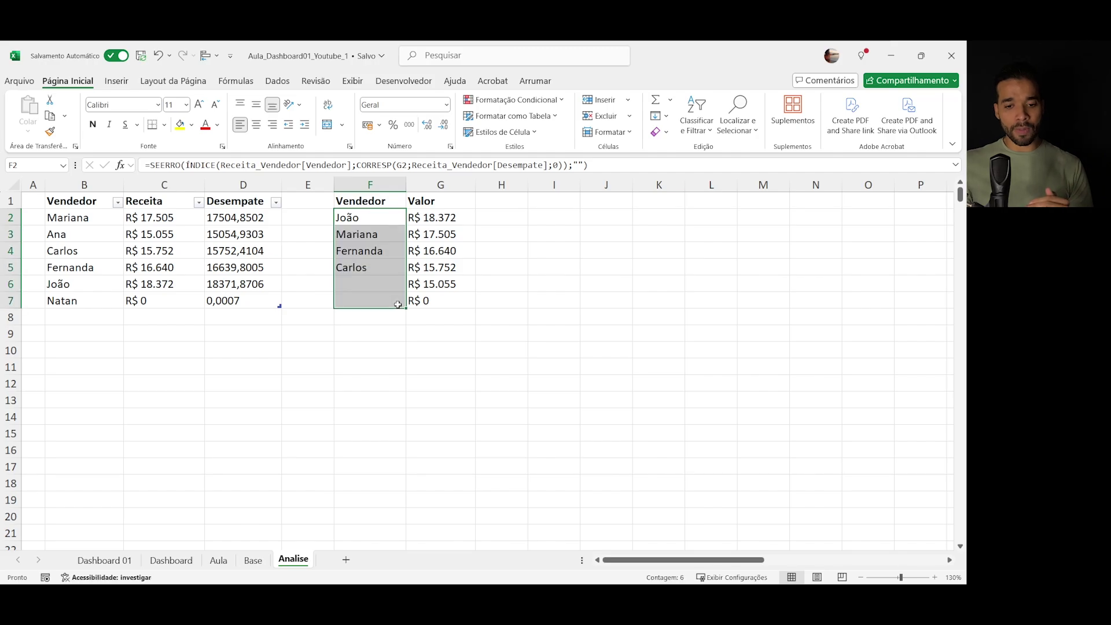
pyautogui.click(440, 267)
pyautogui.click(450, 300)
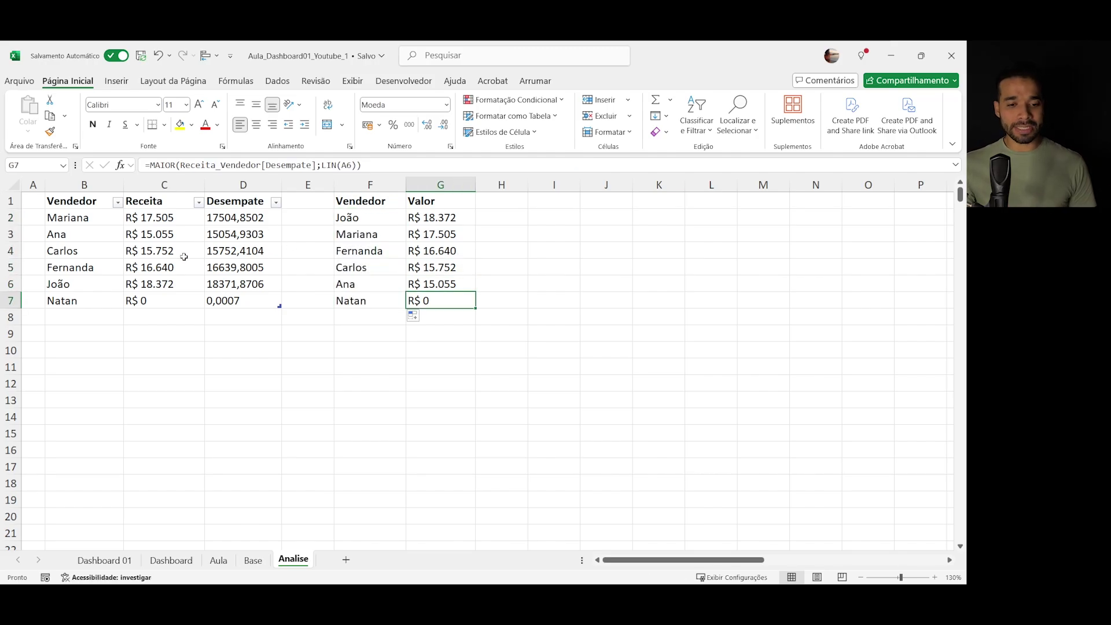
# - Test a revenue tie by pasting C2 into C3 as a value and checking F3:F4, and undo the paste
pyautogui.click(148, 224)
pyautogui.hotkey('ctrl', 'c')
pyautogui.rightClick(185, 235)
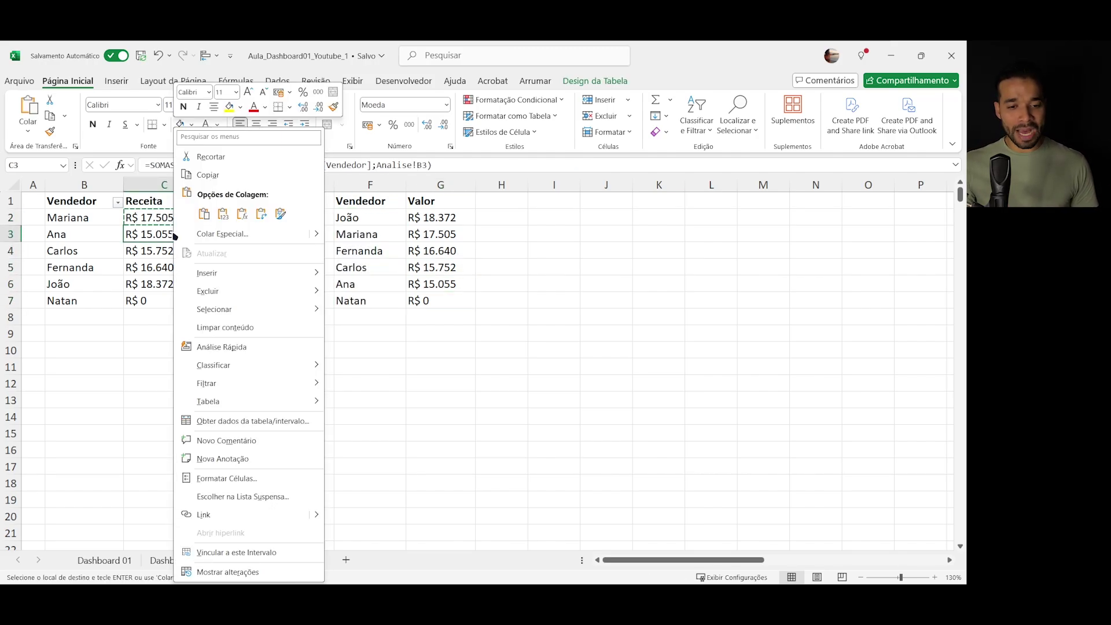
pyautogui.click(222, 214)
pyautogui.moveTo(376, 237); pyautogui.dragTo(377, 254)
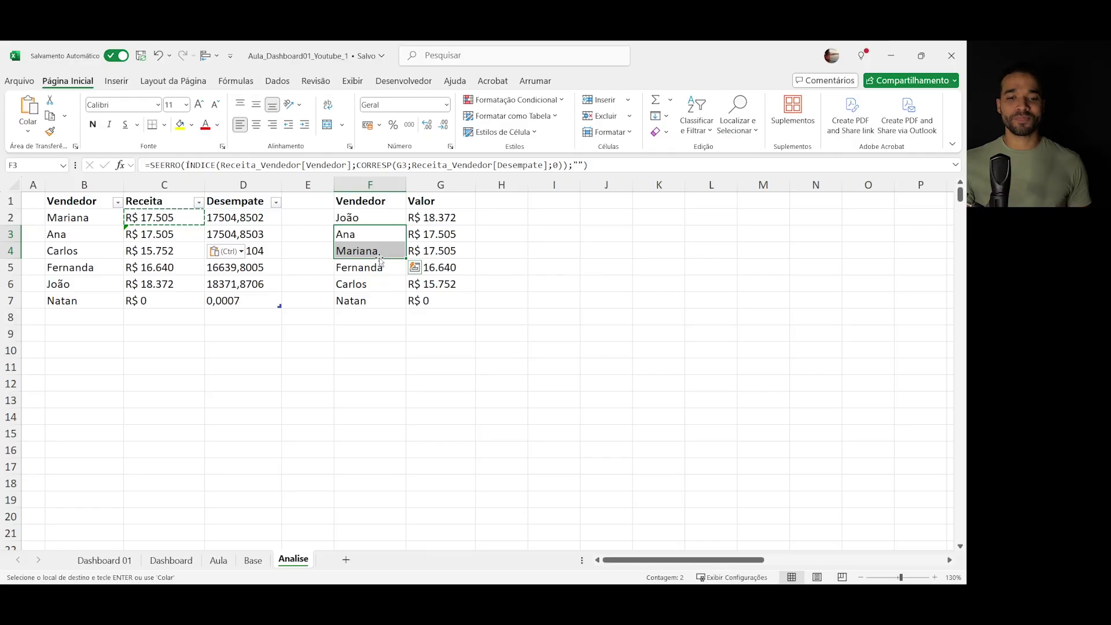
pyautogui.hotkey('ctrl', 'z')
pyautogui.click(73, 270)
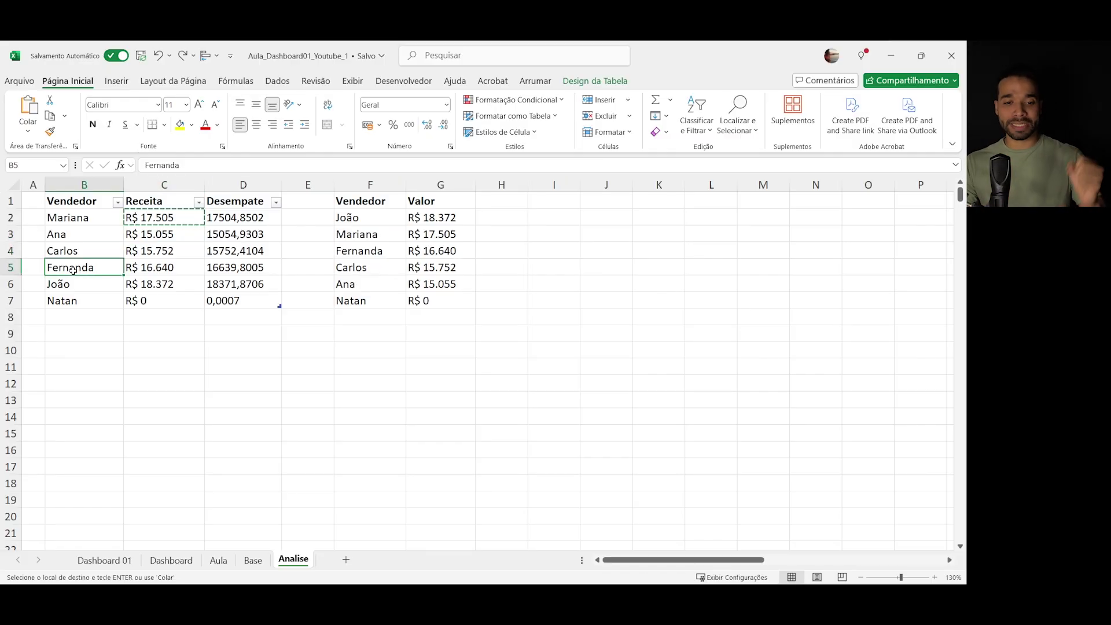
pyautogui.moveTo(84, 185); pyautogui.dragTo(443, 186)
pyautogui.click(503, 232)
pyautogui.press('Escape')
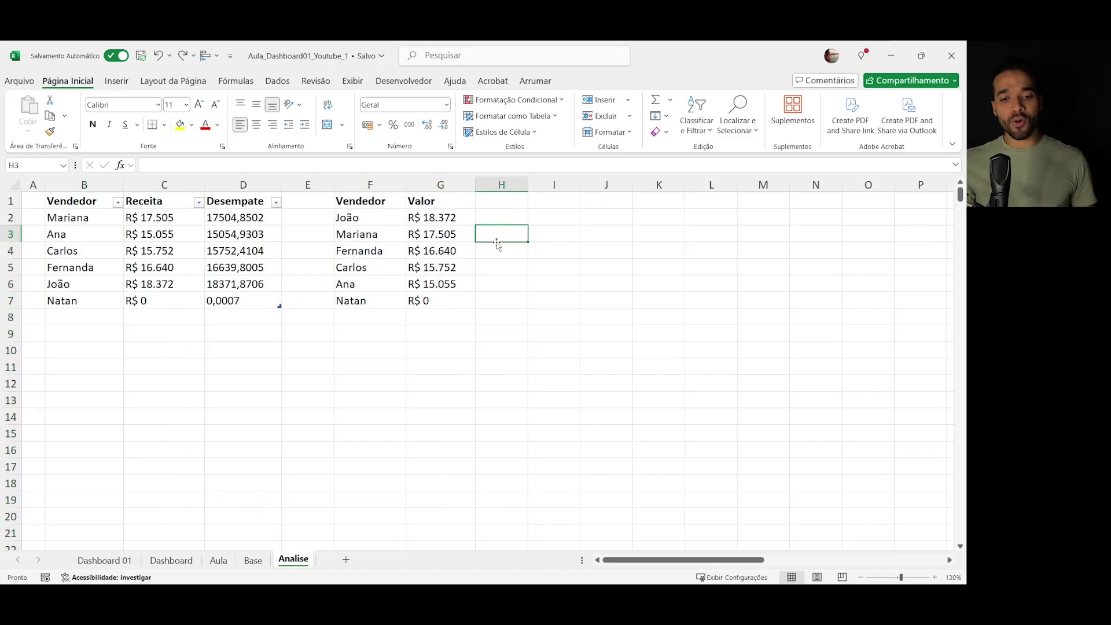
# - Insert a default column chart from F1:G7 and move it beside the ranking, over columns I to P
pyautogui.click(399, 254)
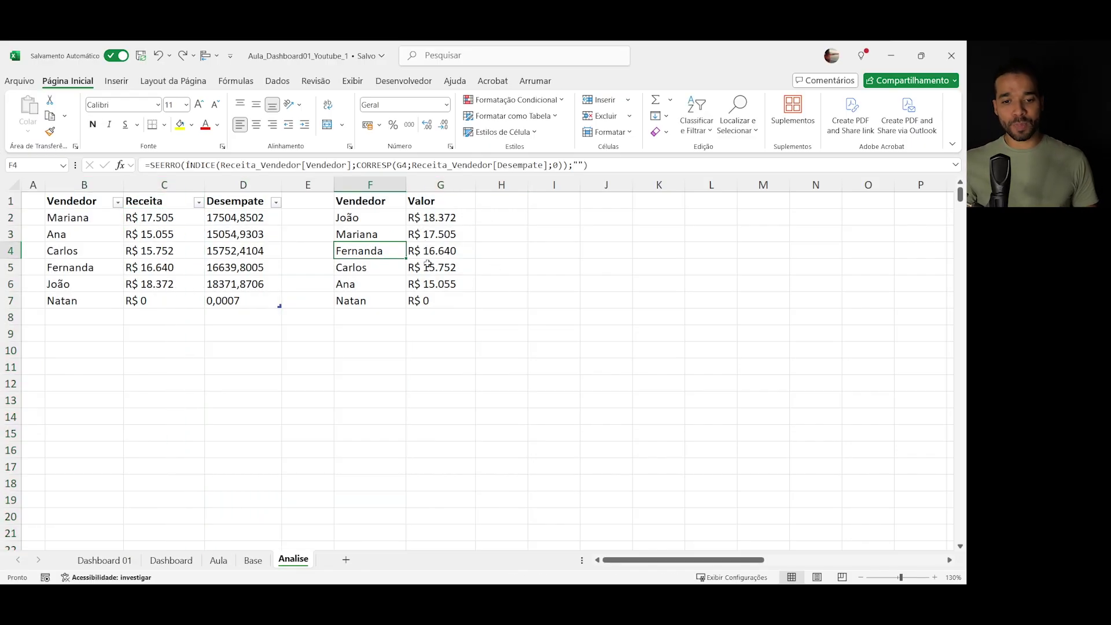
pyautogui.moveTo(380, 216); pyautogui.dragTo(443, 298)
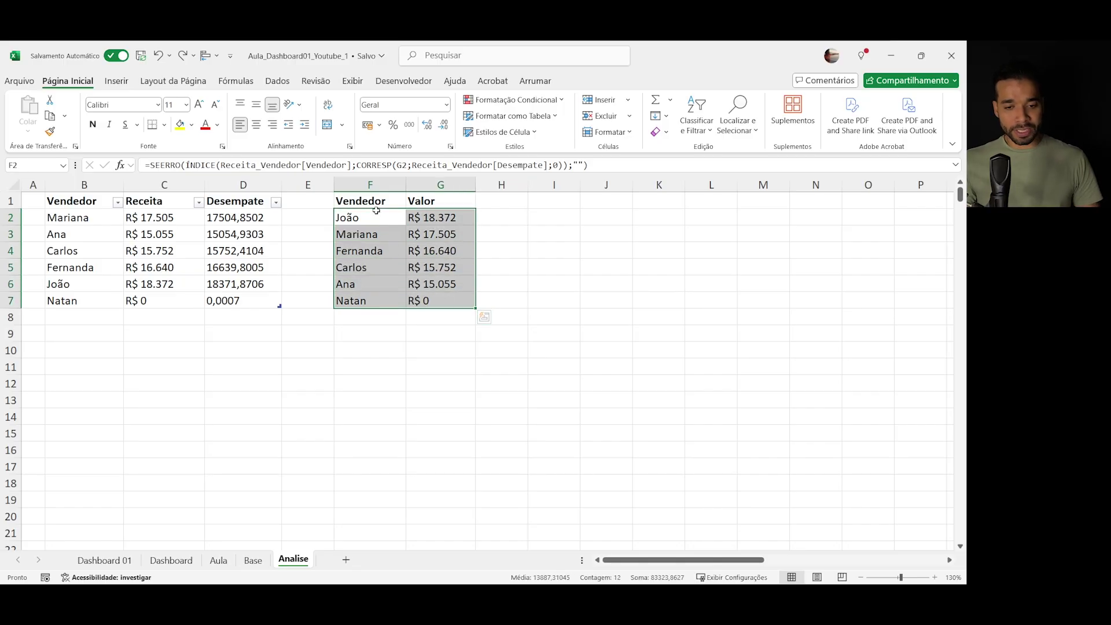
pyautogui.moveTo(377, 204); pyautogui.dragTo(457, 301)
pyautogui.hotkey('alt', 'F1')
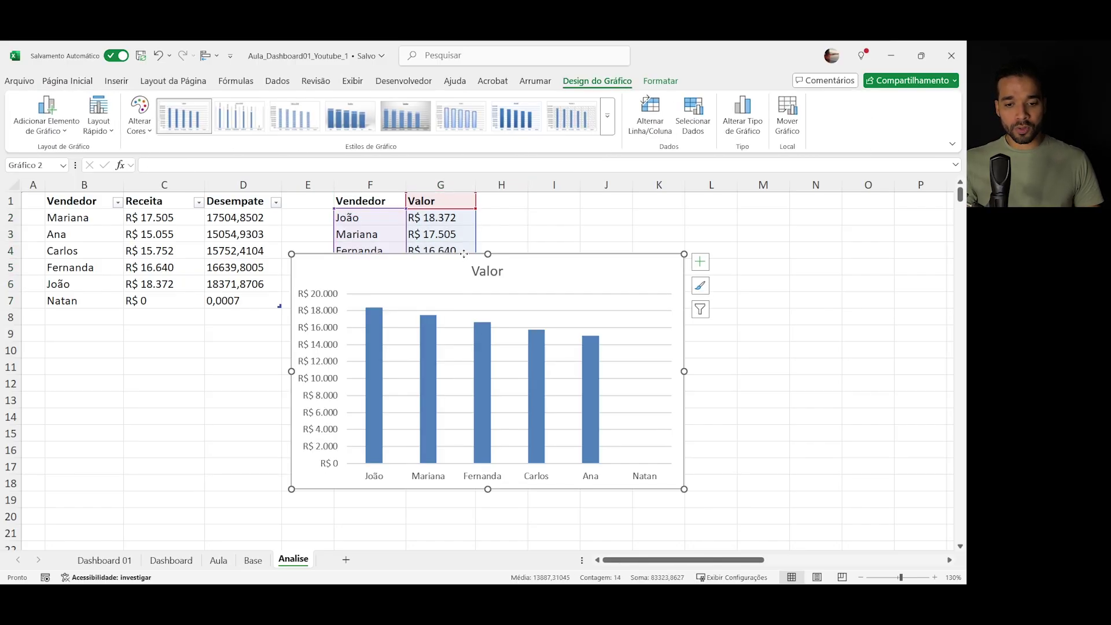
pyautogui.moveTo(464, 253); pyautogui.dragTo(705, 225)
pyautogui.click(243, 399)
# - Clear the seller name in B7 and examine the resulting formulas in F2, F7 and G7
pyautogui.click(120, 305)
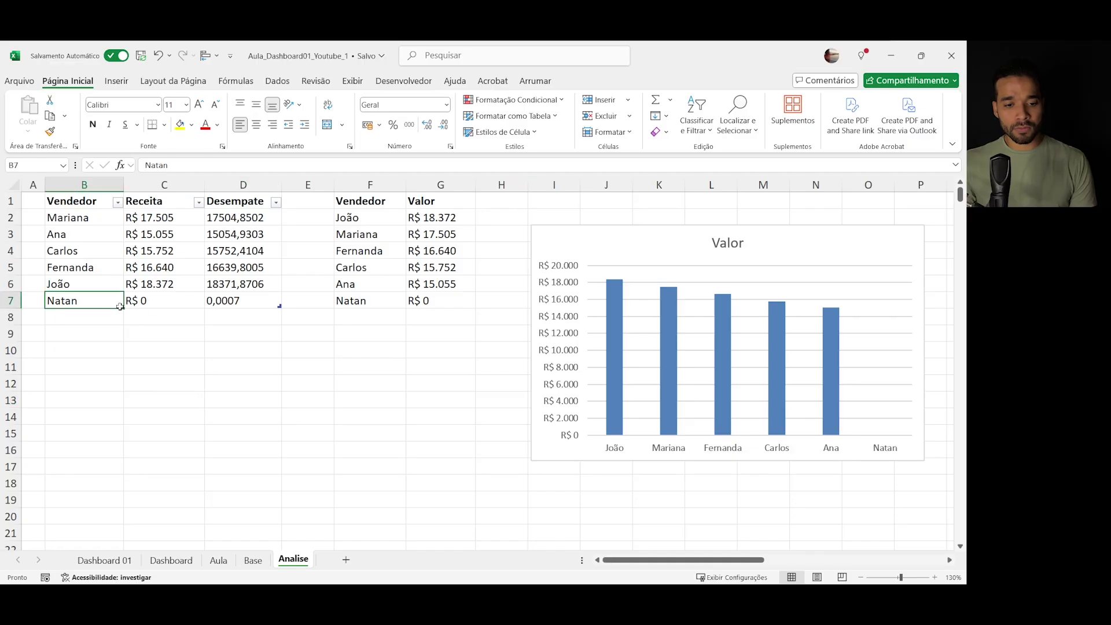
pyautogui.press('Delete')
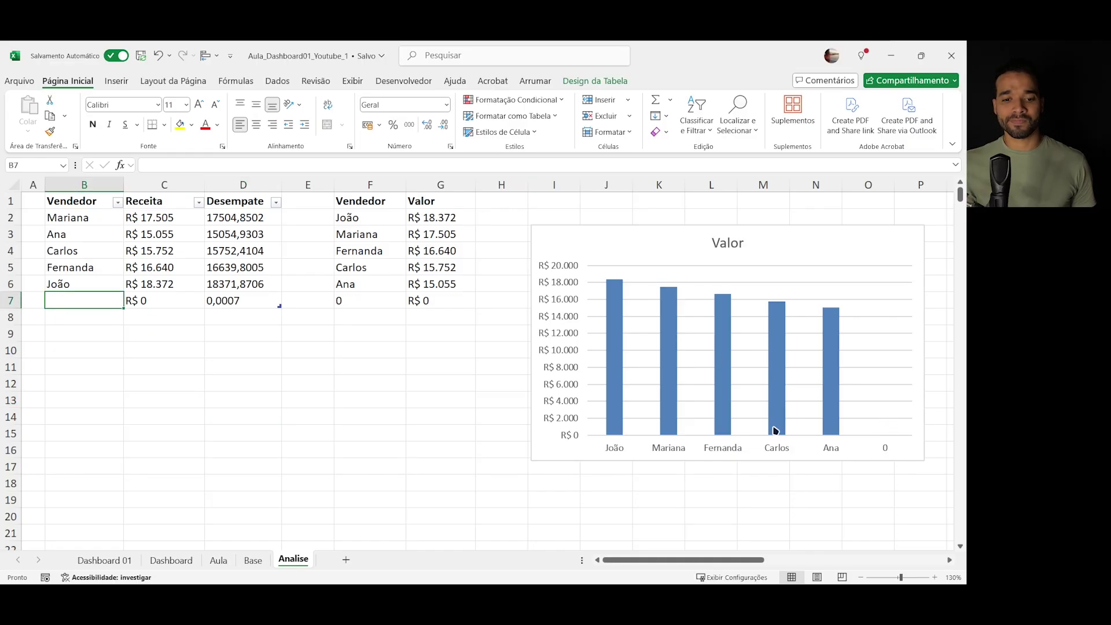
pyautogui.click(358, 305)
pyautogui.click(355, 216)
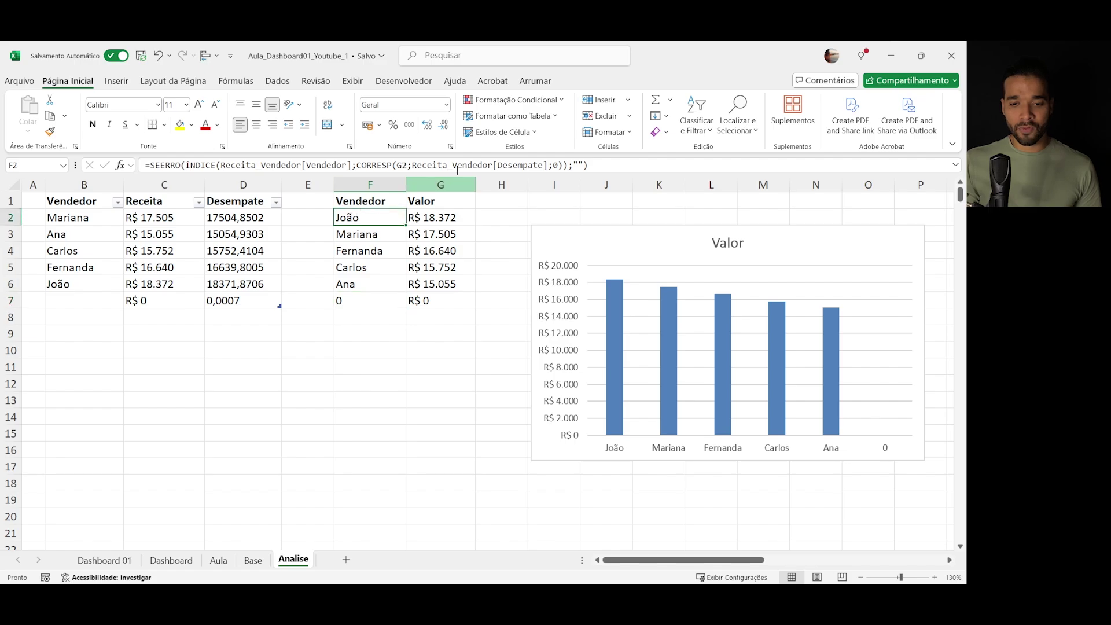
pyautogui.click(371, 299)
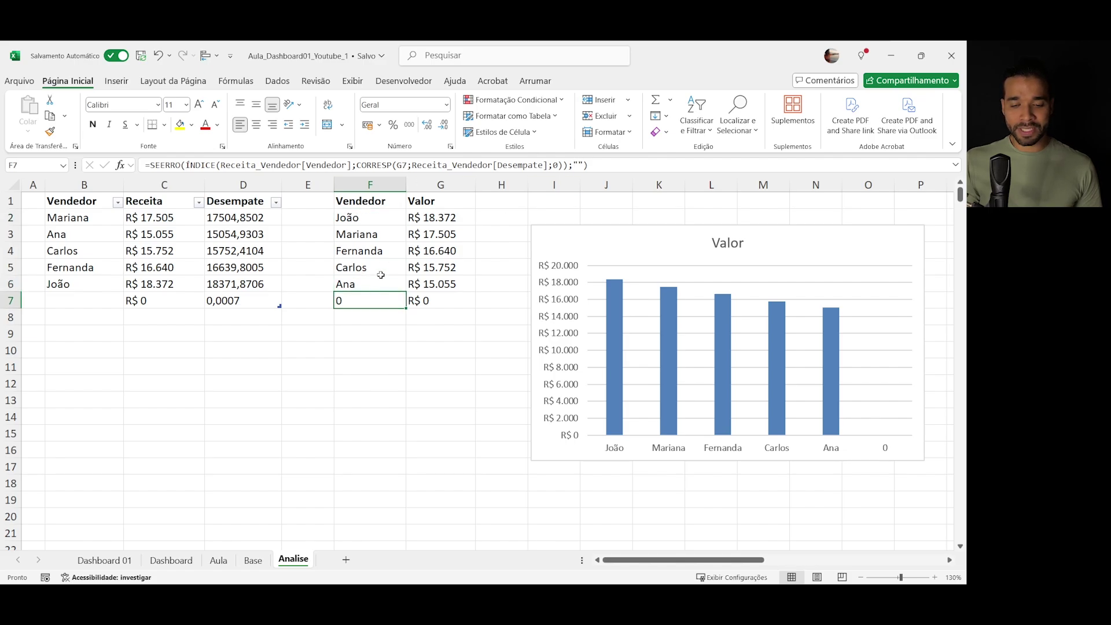
pyautogui.click(373, 224)
pyautogui.doubleClick(374, 223)
pyautogui.press('Escape')
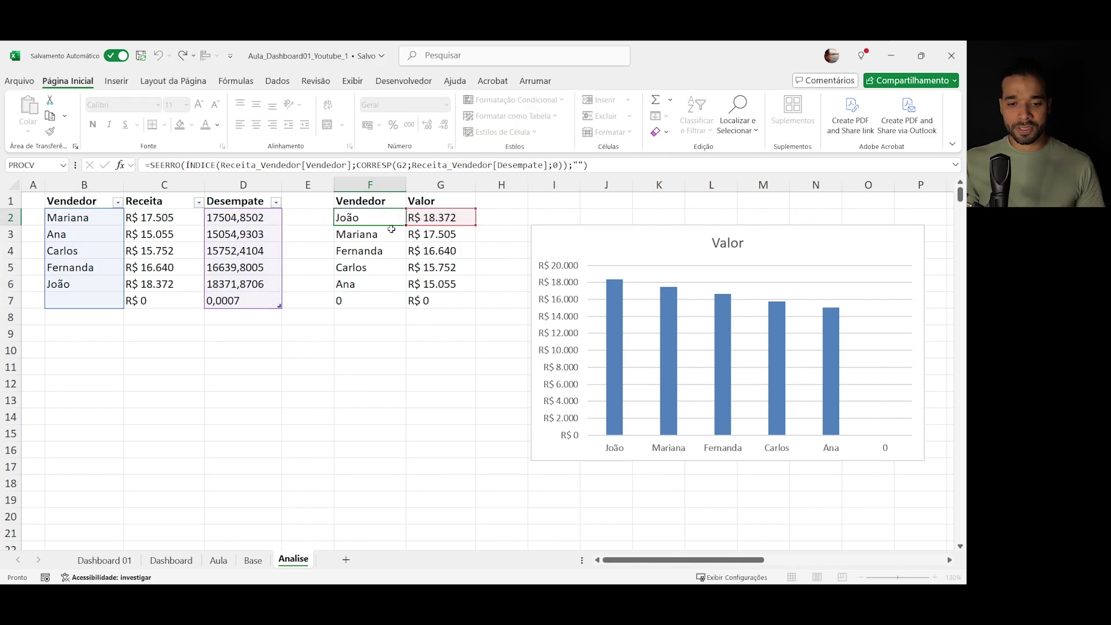
pyautogui.click(424, 302)
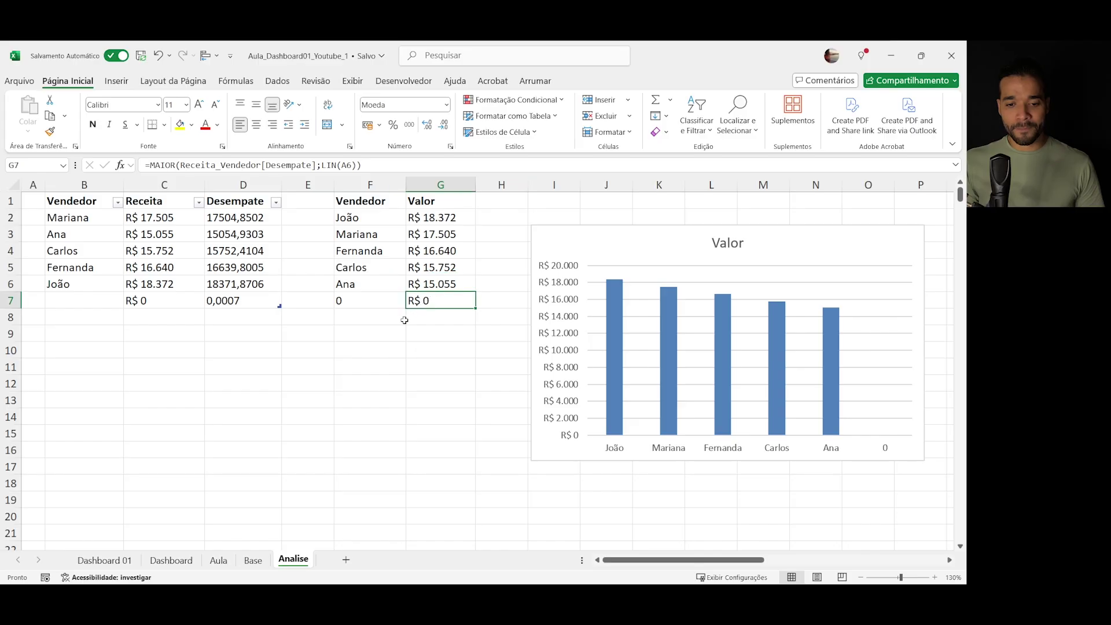
pyautogui.click(211, 169)
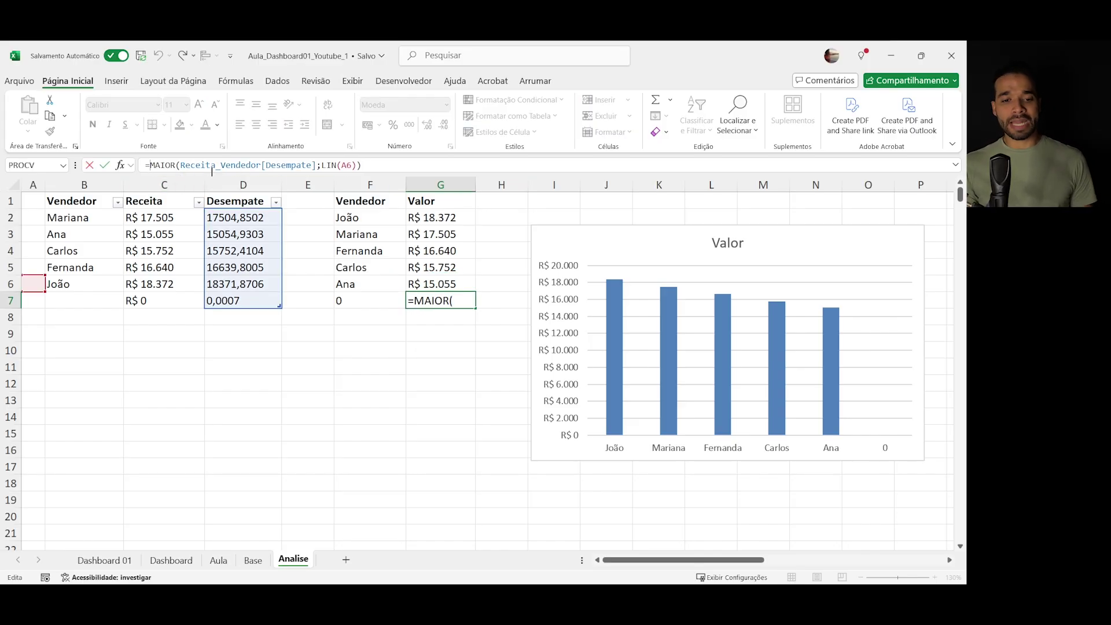
pyautogui.write('SE(')
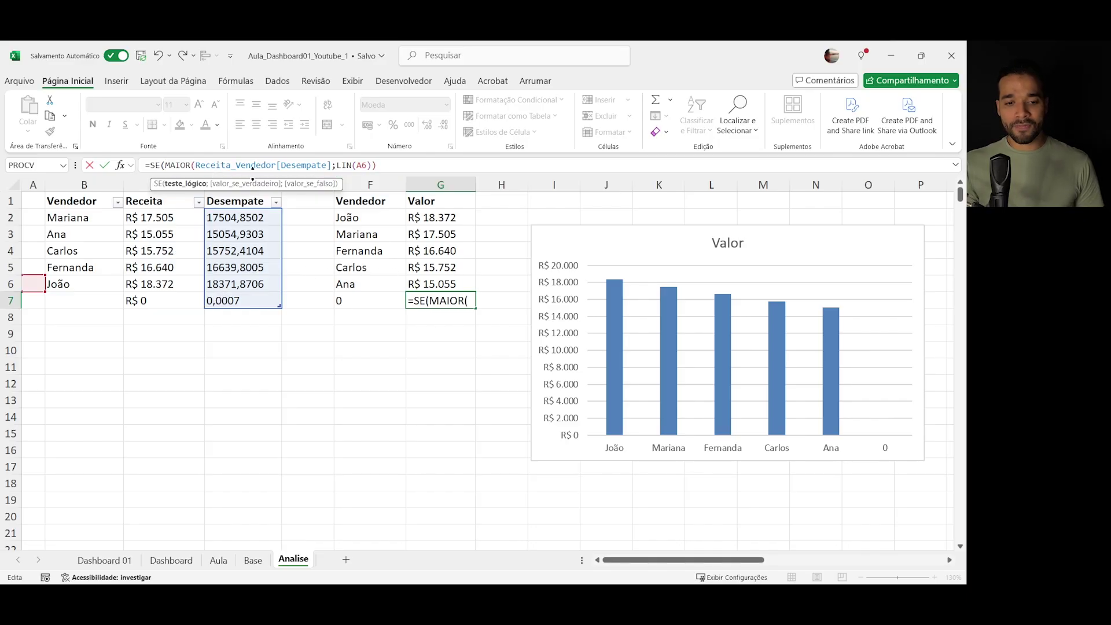
pyautogui.press('Escape')
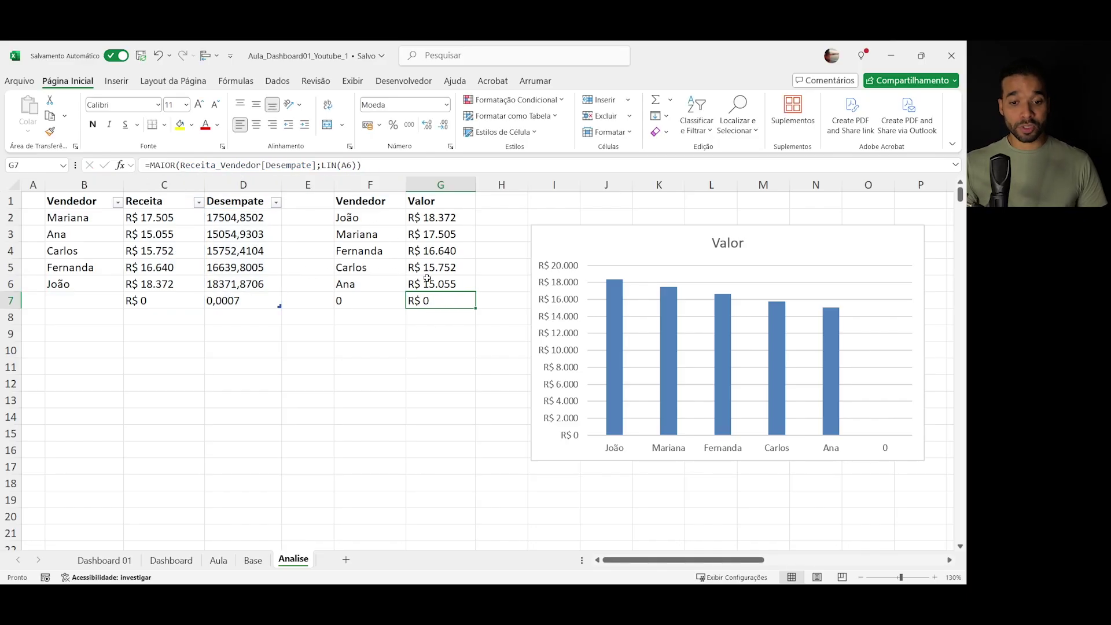
# - Wrap G2's MAIOR formula in SE so it returns "" when MAIOR equals 0 and the MAIOR value otherwise
pyautogui.doubleClick(441, 217)
pyautogui.click(416, 217)
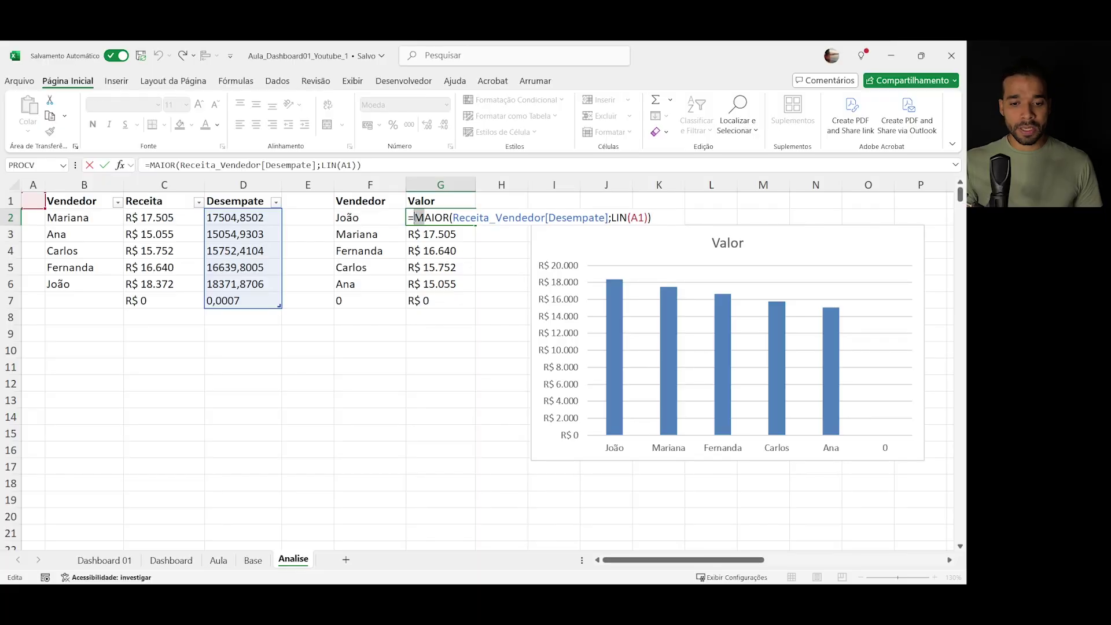
pyautogui.write('SE(')
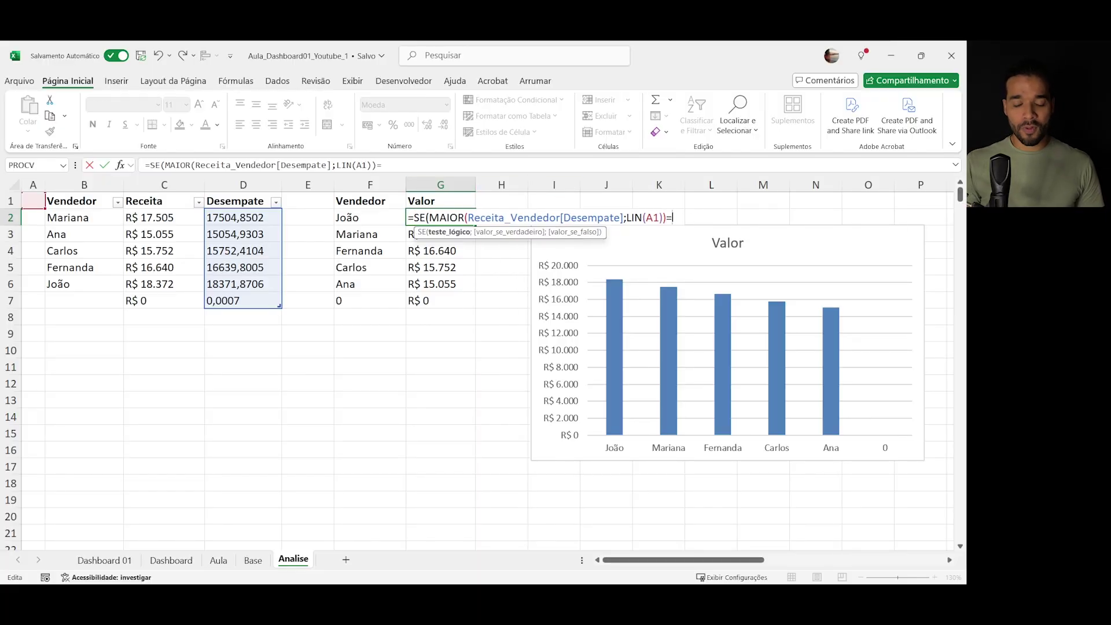
pyautogui.hotkey('alt', 'Return')
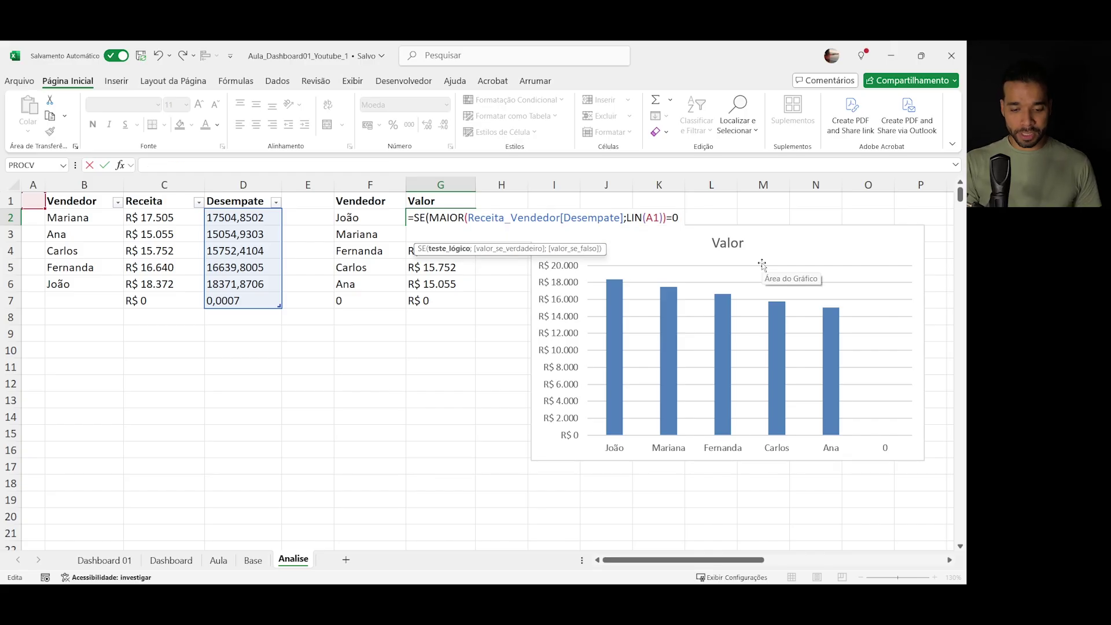
pyautogui.press('BackSpace')
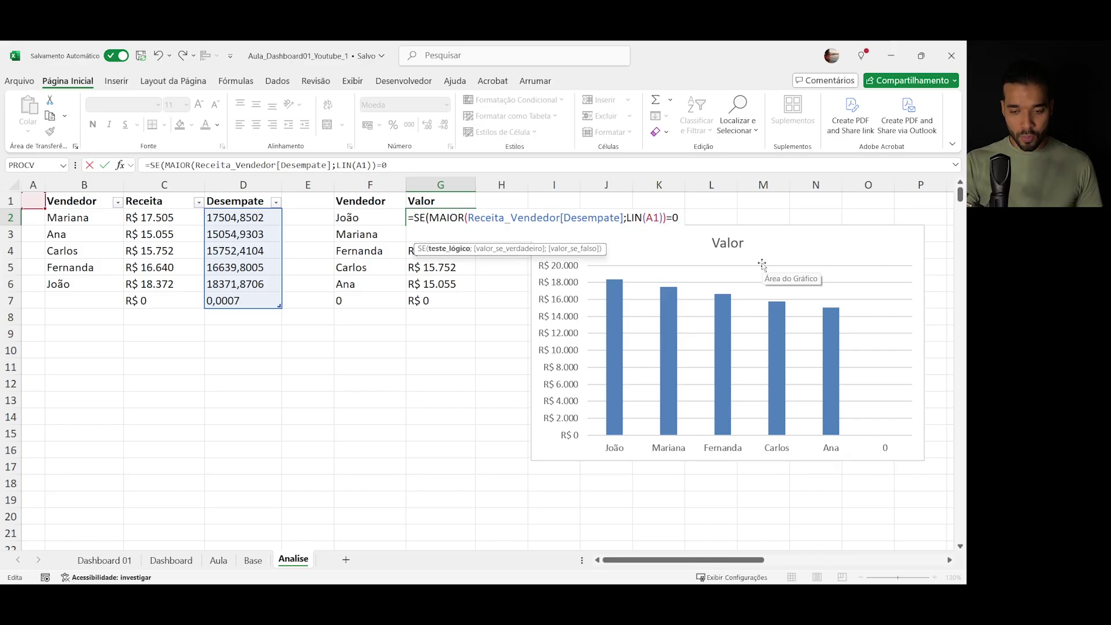
pyautogui.write('; ')
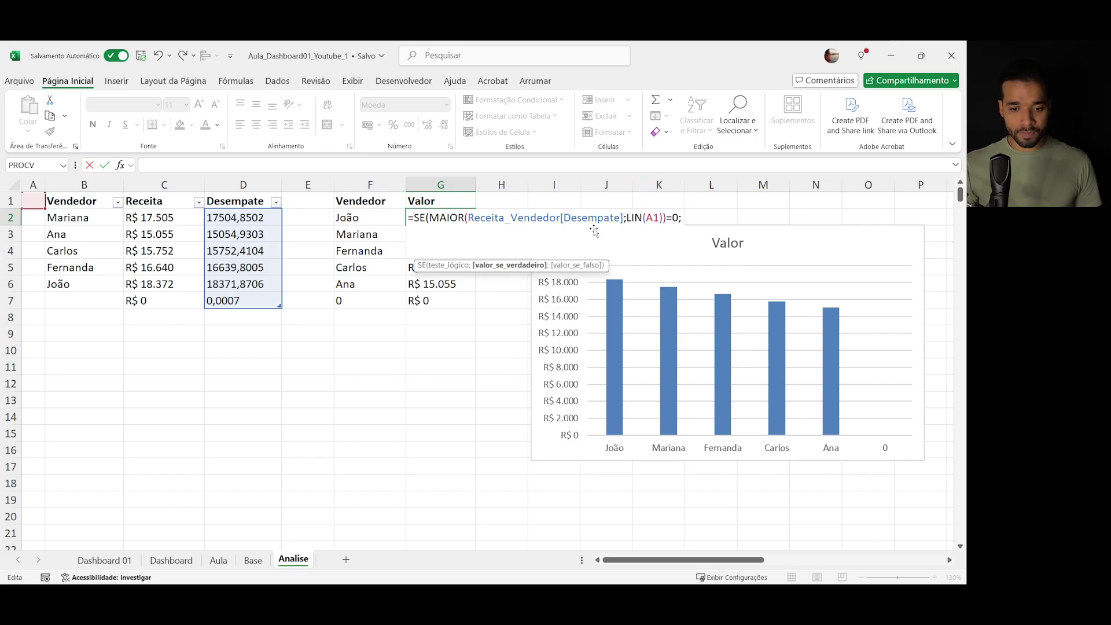
pyautogui.write('"";')
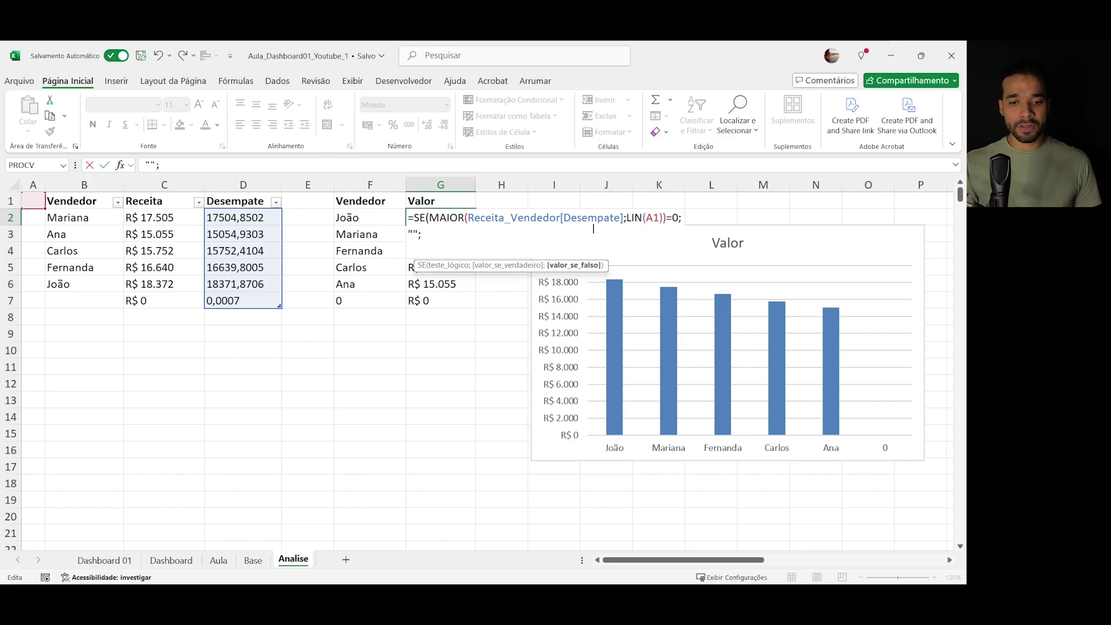
pyautogui.moveTo(431, 217); pyautogui.dragTo(663, 218)
pyautogui.hotkey('ctrl', 'c')
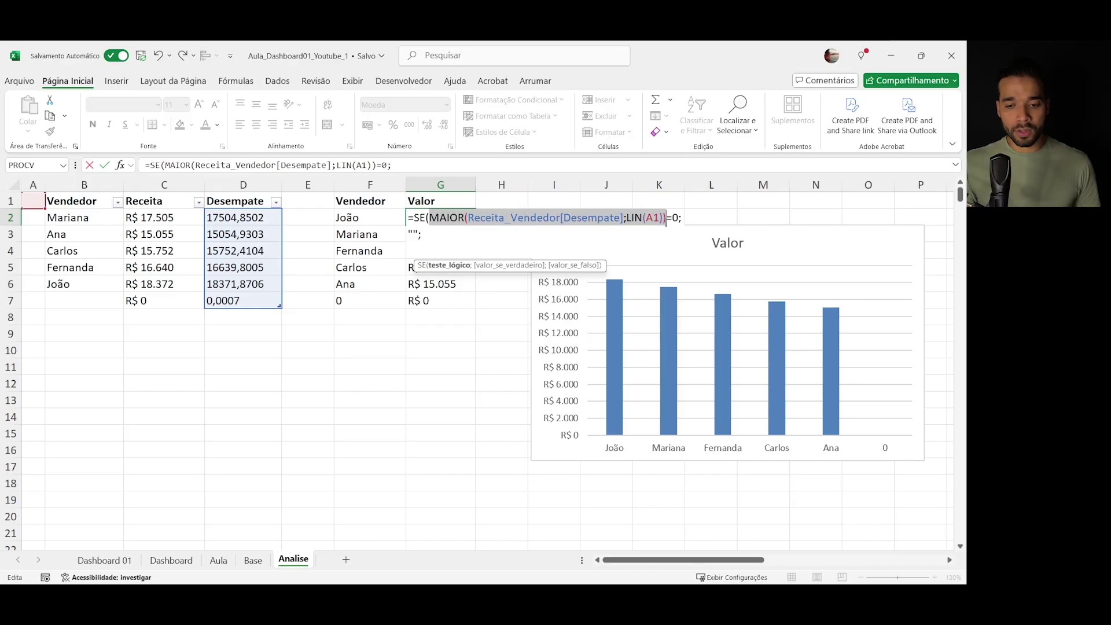
pyautogui.click(457, 237)
pyautogui.hotkey('ctrl', 'v')
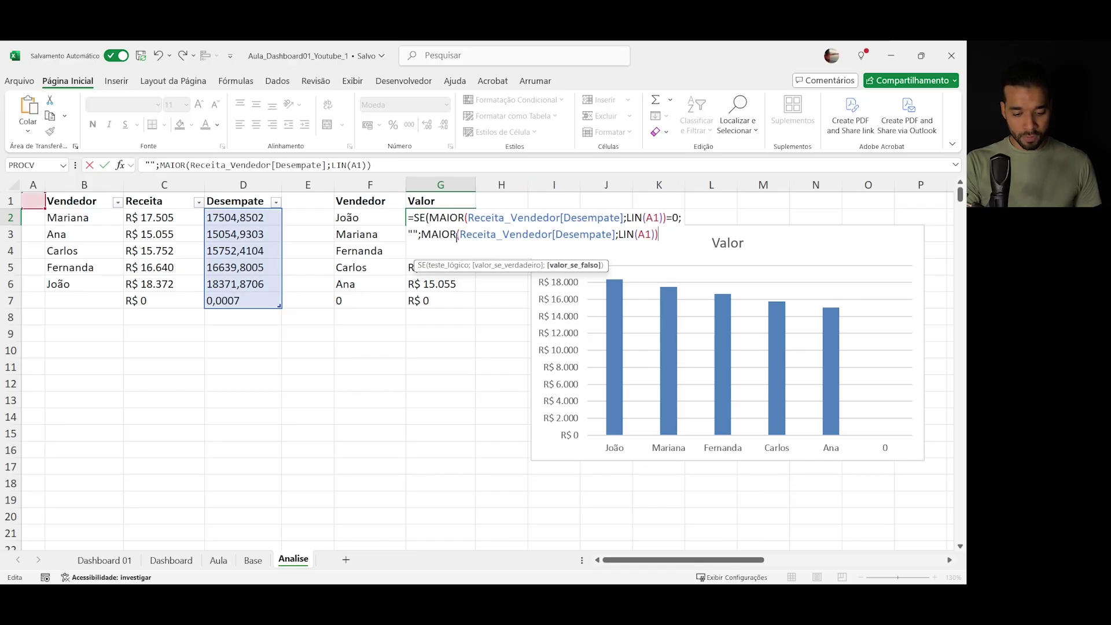
pyautogui.press('Return')
pyautogui.click(457, 217)
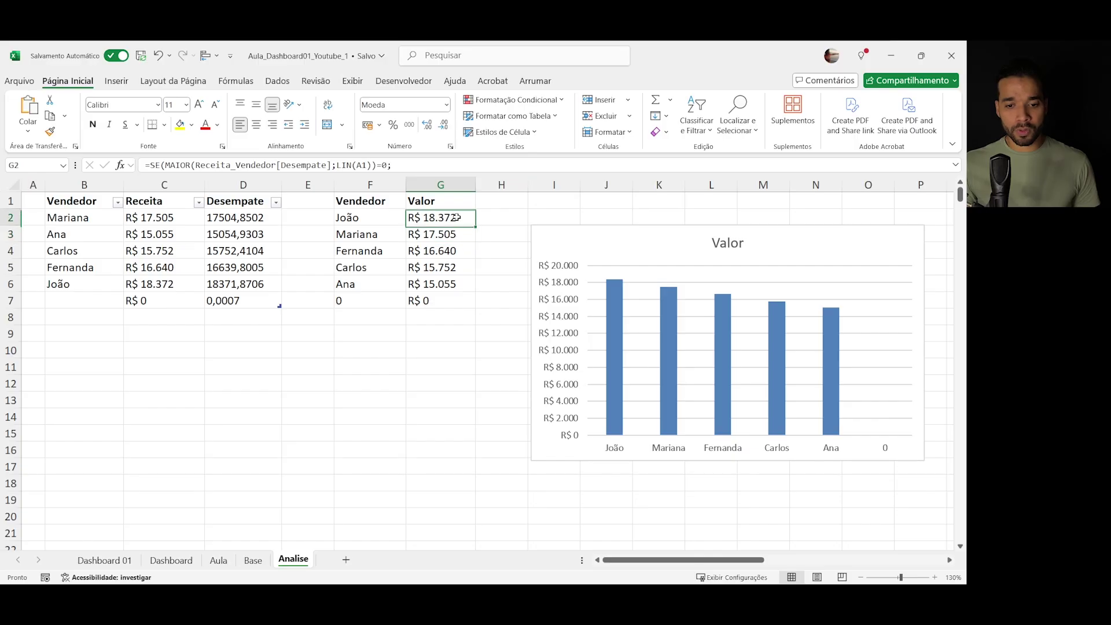
pyautogui.moveTo(379, 298); pyautogui.dragTo(408, 298)
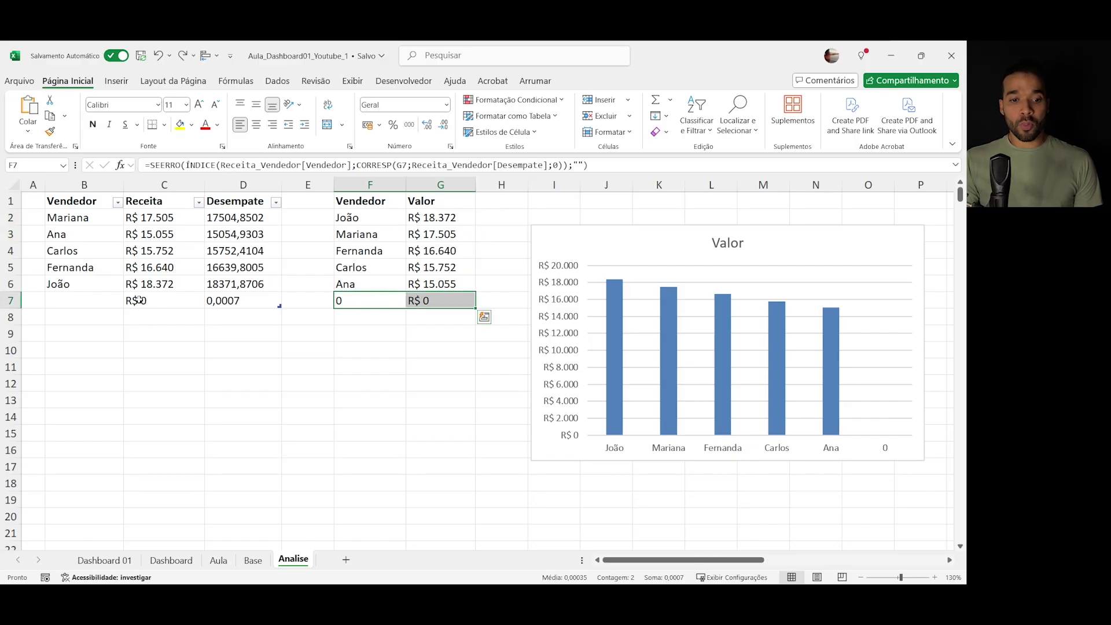
pyautogui.click(159, 301)
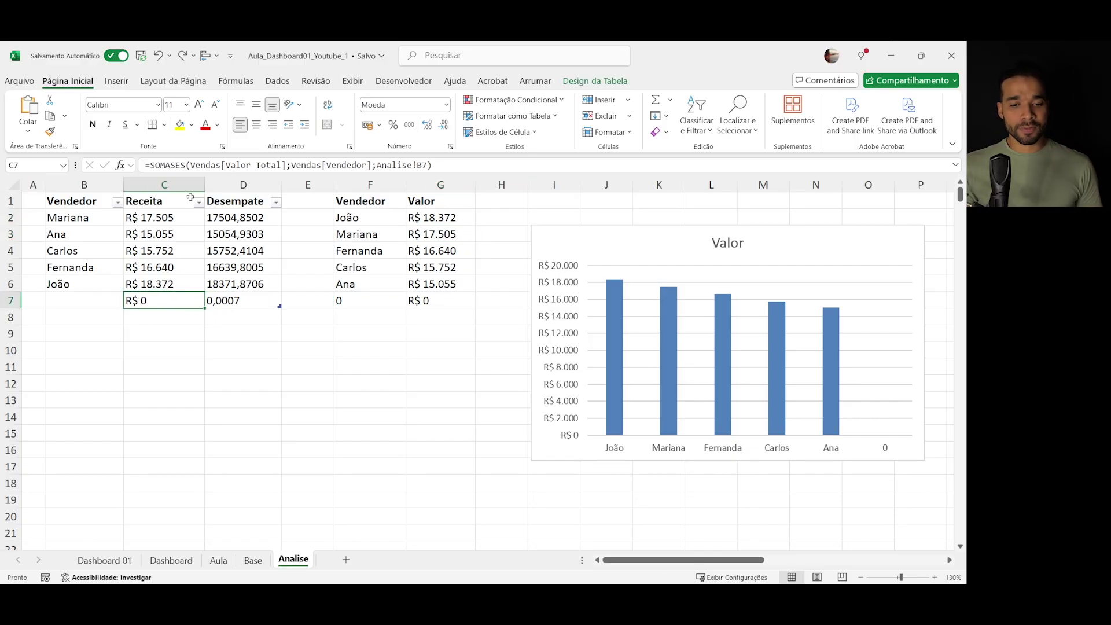
pyautogui.click(246, 297)
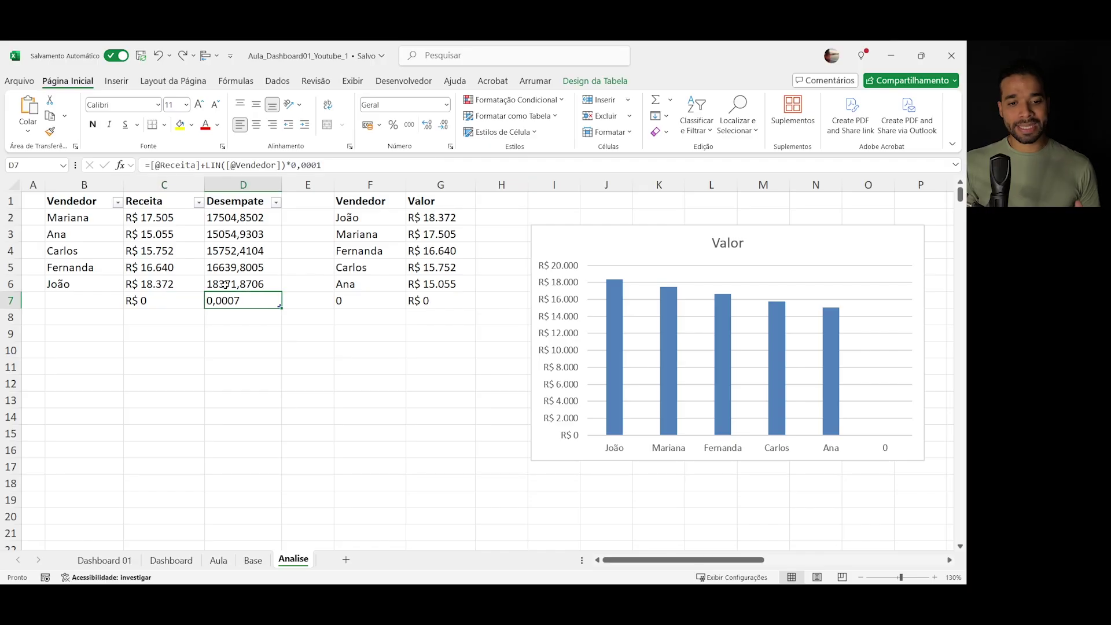
pyautogui.click(152, 165)
pyautogui.write('SE(')
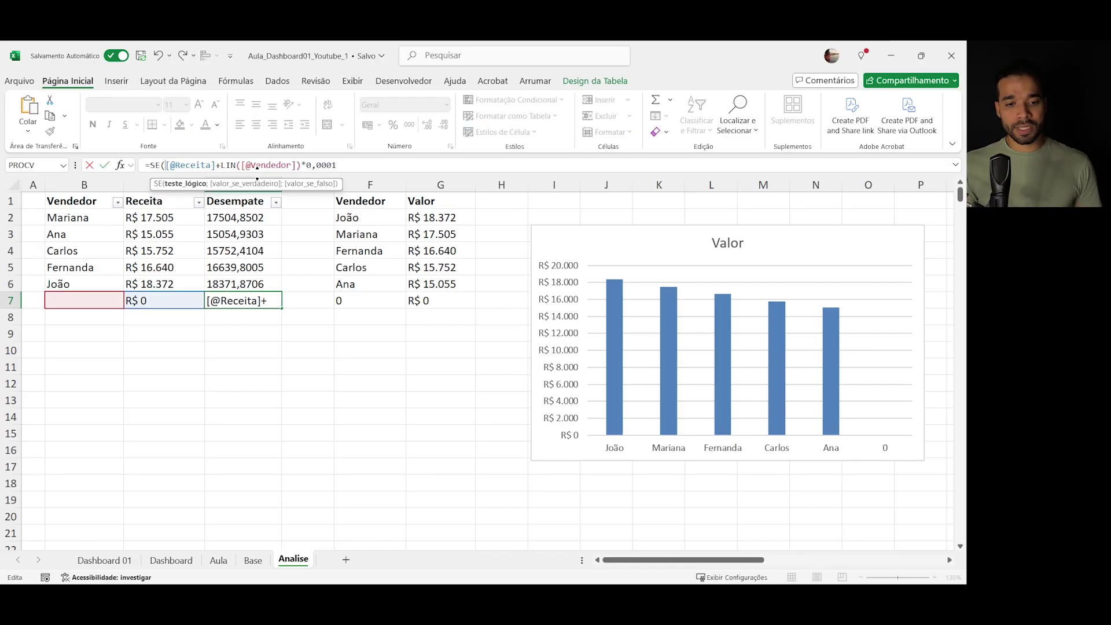
pyautogui.click(88, 299)
pyautogui.write('=')
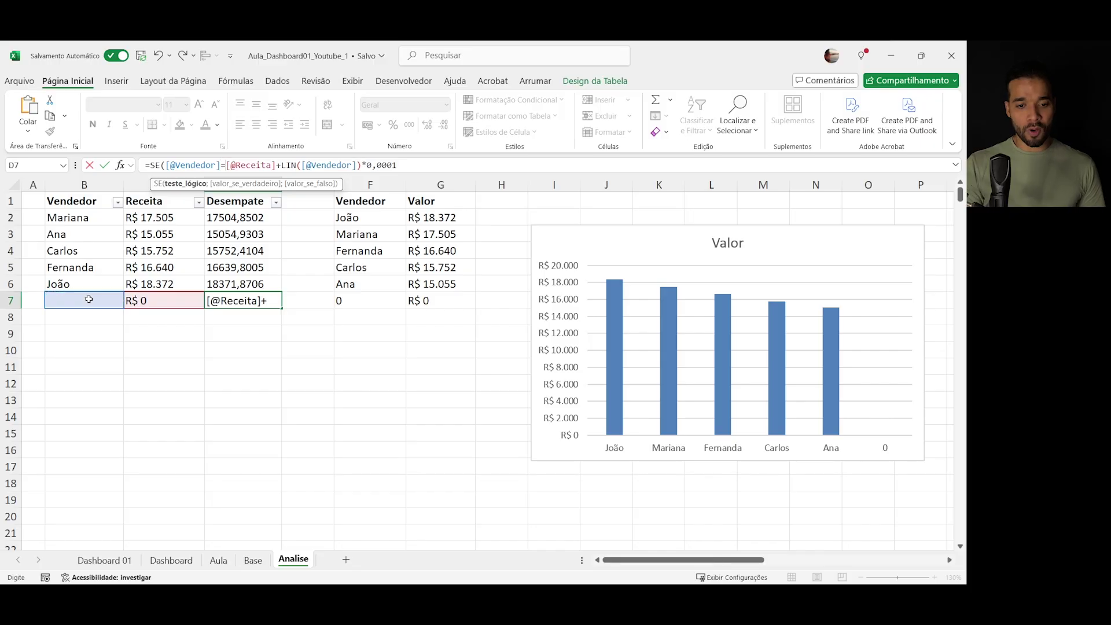
pyautogui.write('0')
pyautogui.press('BackSpace')
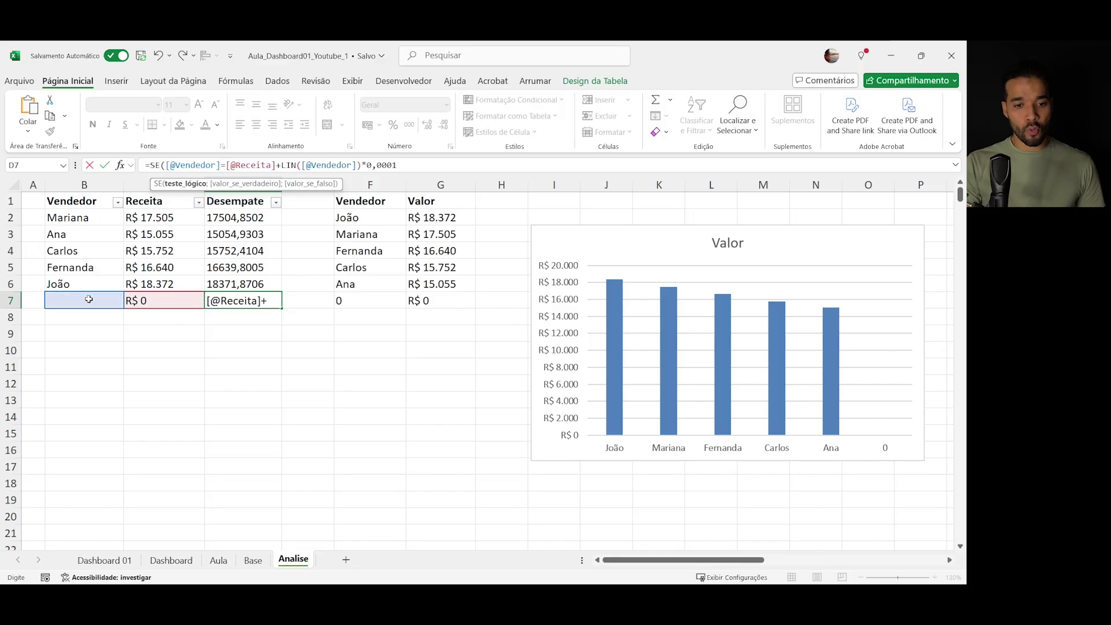
pyautogui.write('"";"')
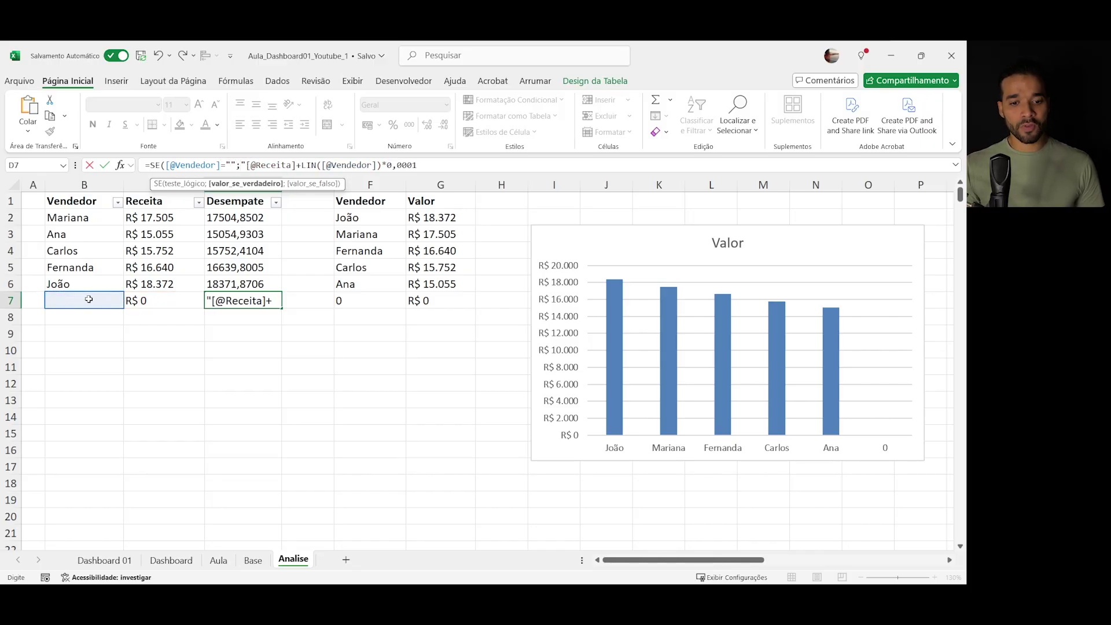
pyautogui.write('";')
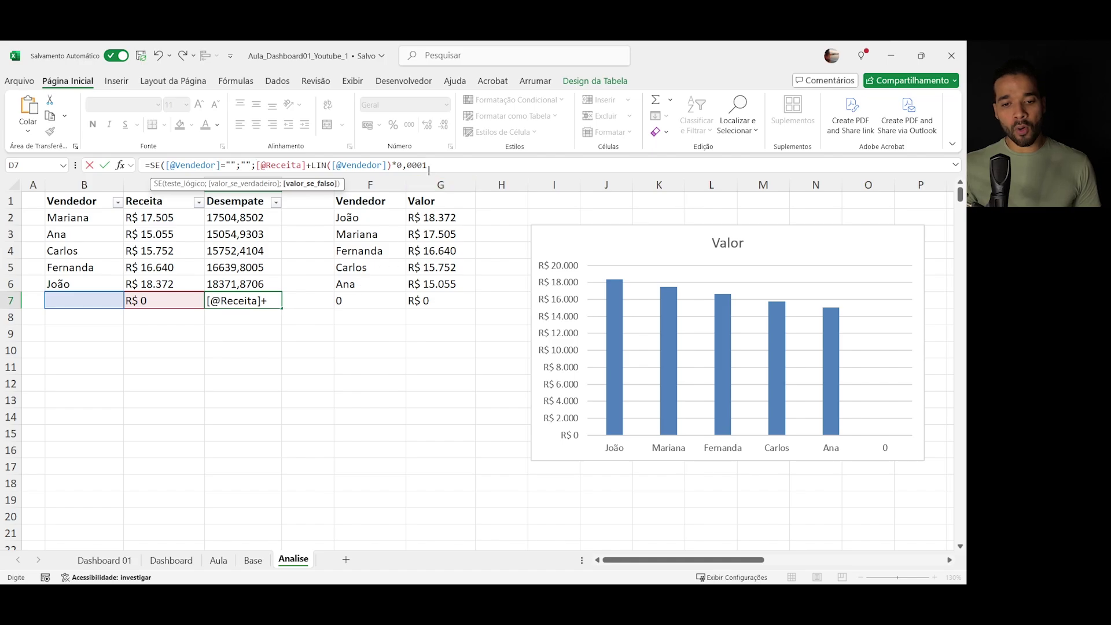
pyautogui.click(431, 168)
pyautogui.press('Return')
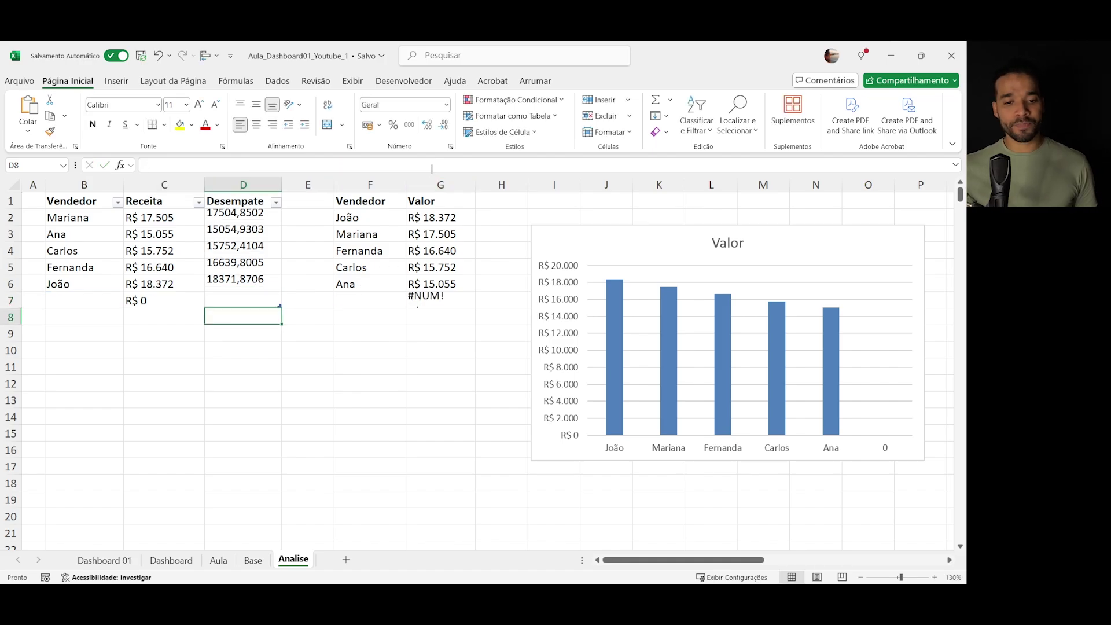
# - Wrap G2's MAIOR formula in SEERRO with "" as the error value and fill it down to G7
pyautogui.click(447, 296)
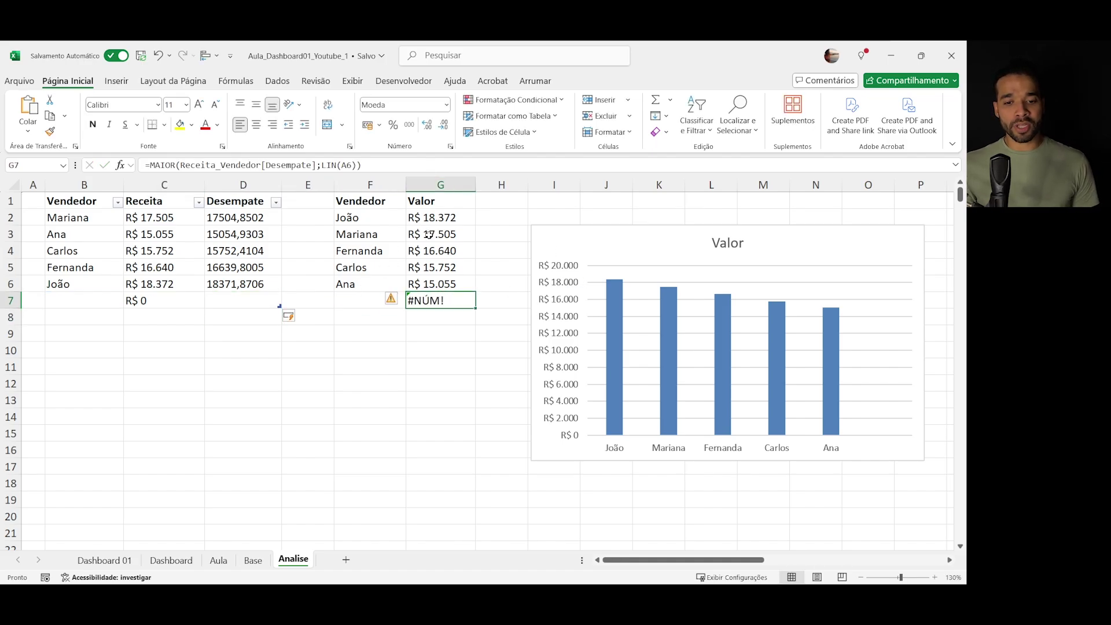
pyautogui.click(435, 219)
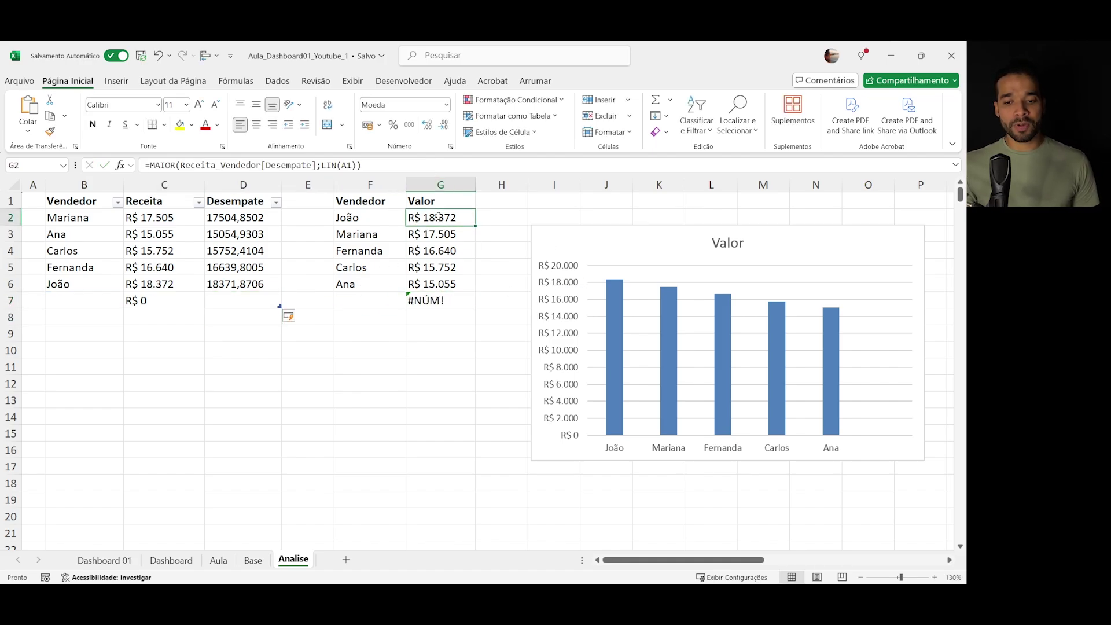
pyautogui.click(149, 165)
pyautogui.write('SEERRO(')
pyautogui.click(421, 165)
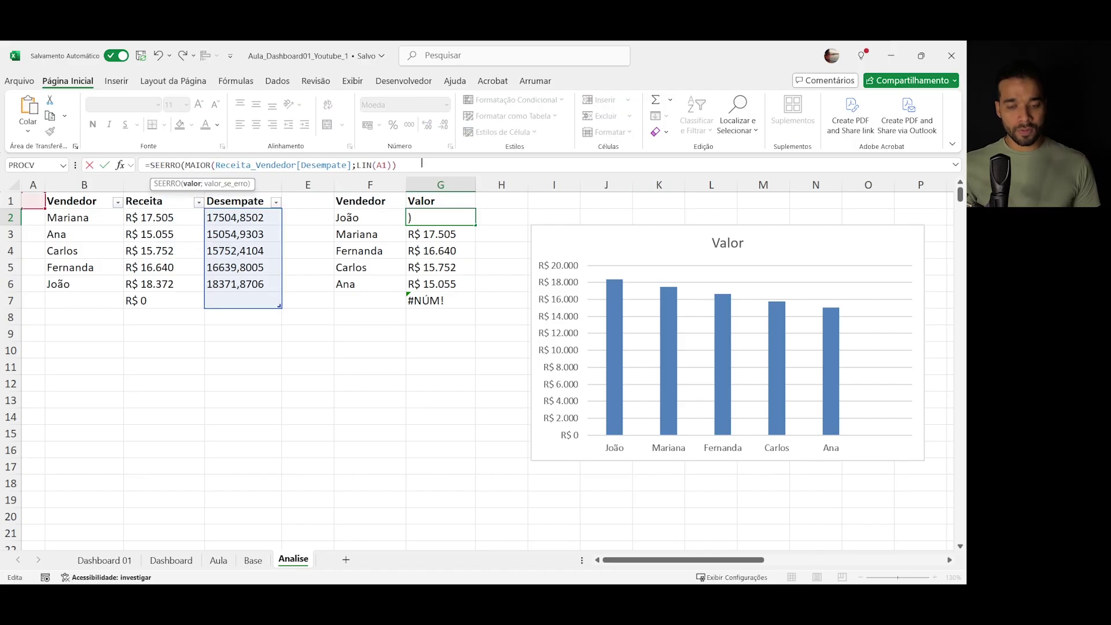
pyautogui.write(';')
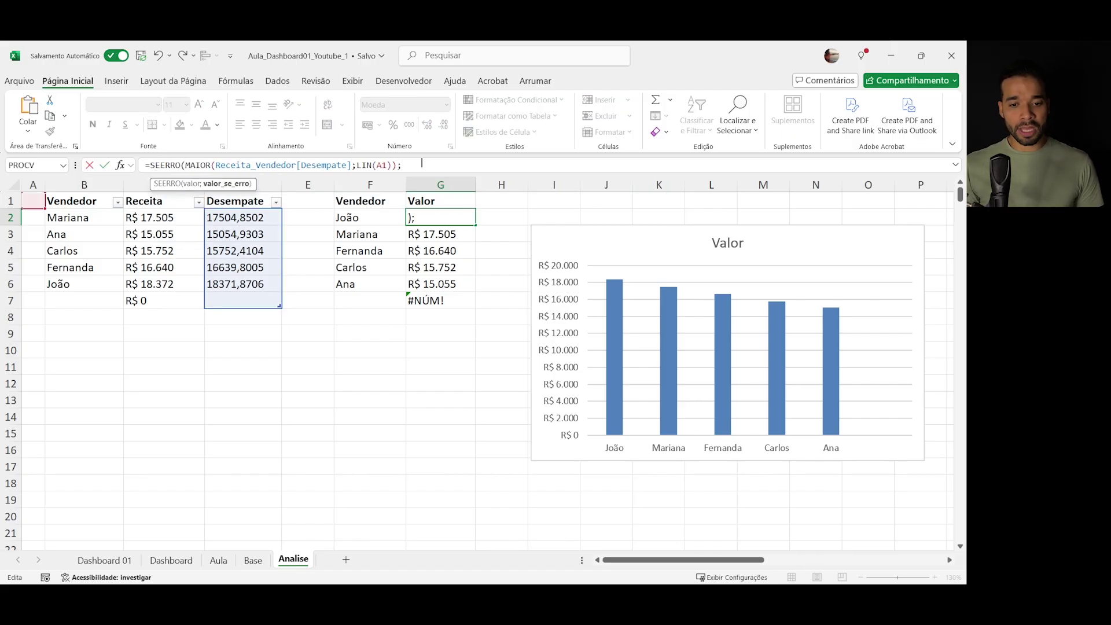
pyautogui.write('"")')
pyautogui.press('Return')
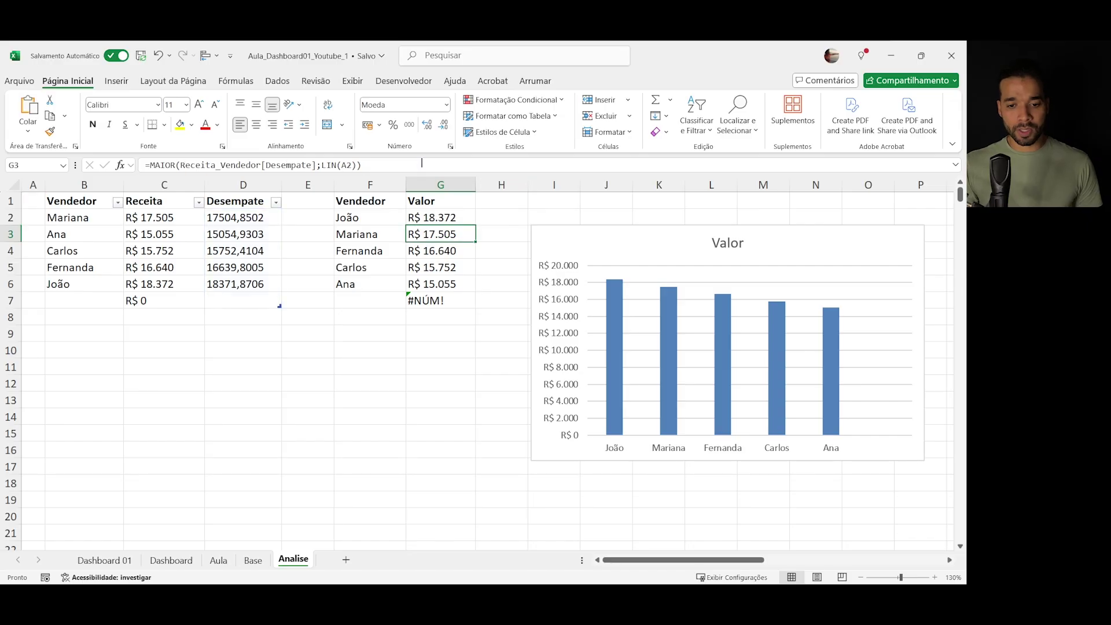
pyautogui.click(464, 218)
pyautogui.moveTo(476, 226); pyautogui.dragTo(478, 306)
pyautogui.click(454, 256)
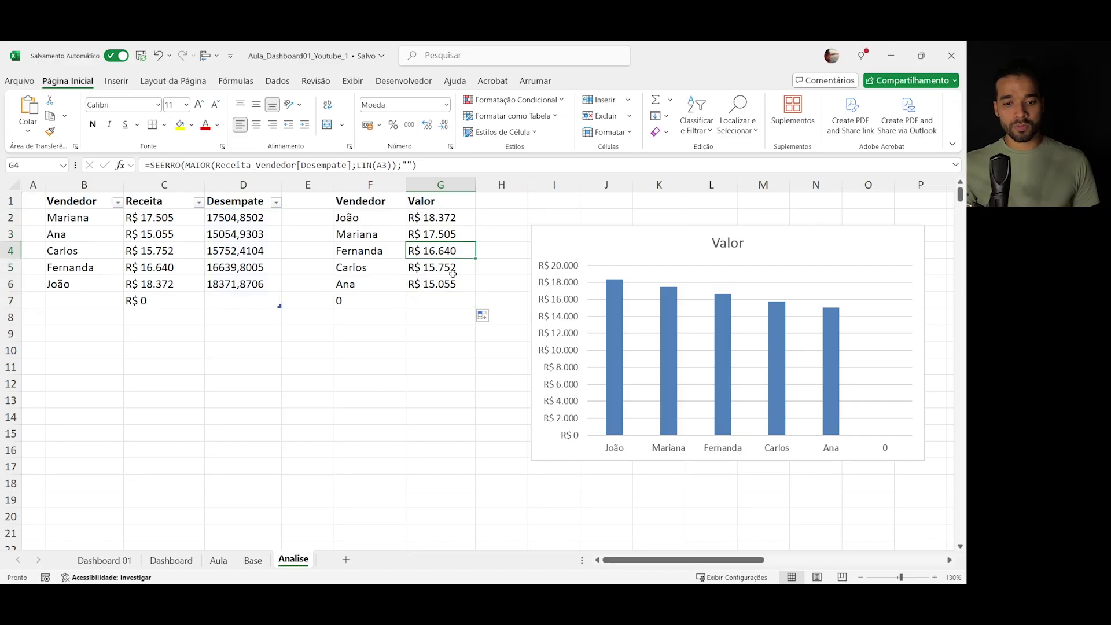
# - Change the SEERRO error value in G7 to 0 and fill the formula up to G2
pyautogui.click(436, 297)
pyautogui.click(357, 297)
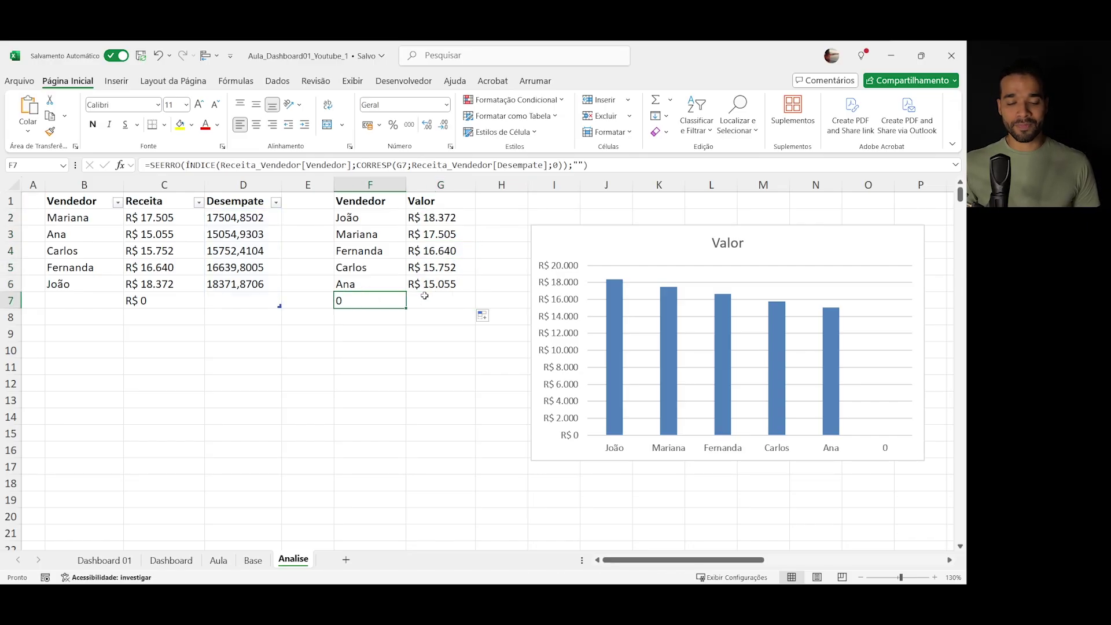
pyautogui.click(424, 296)
pyautogui.click(407, 165)
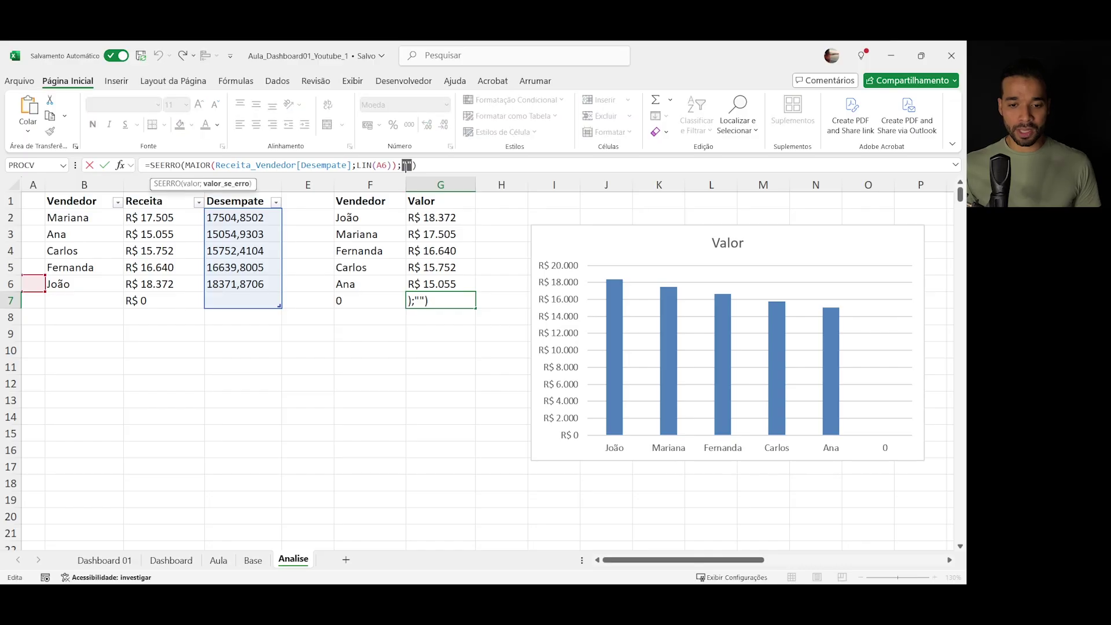
pyautogui.press('Return')
pyautogui.click(470, 296)
pyautogui.moveTo(475, 308); pyautogui.dragTo(458, 223)
pyautogui.click(458, 224)
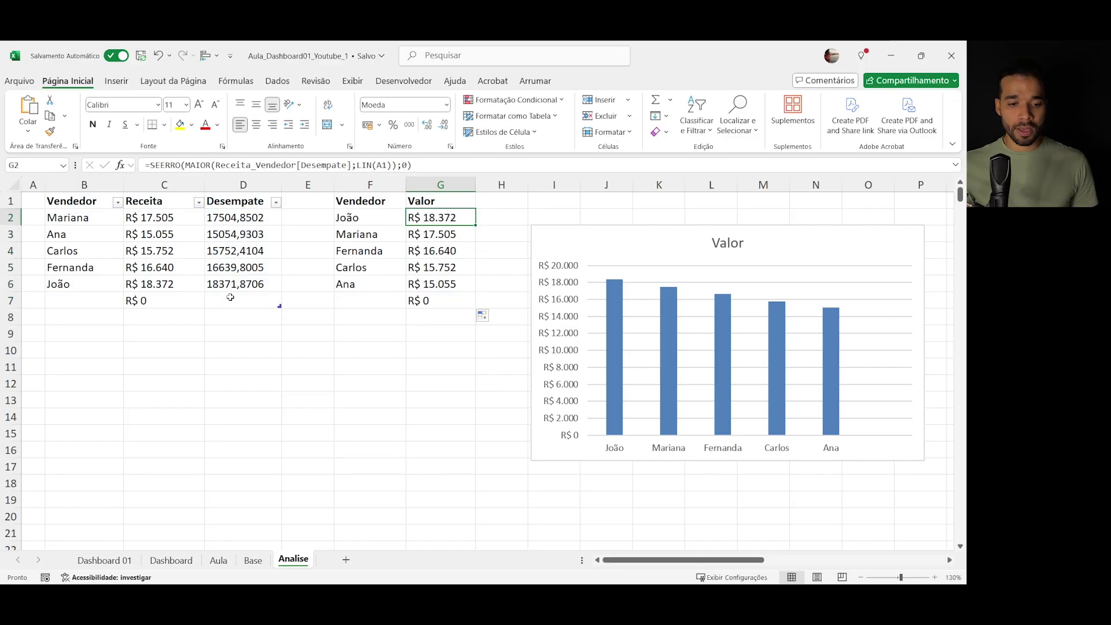
# - Delete the nameless row 7 from the seller table and clear the leftover ranking cells below row 6 in columns F and G
pyautogui.moveTo(230, 297)
pyautogui.mouseDown()
pyautogui.moveTo(87, 289)
pyautogui.moveTo(226, 306)
pyautogui.mouseUp()
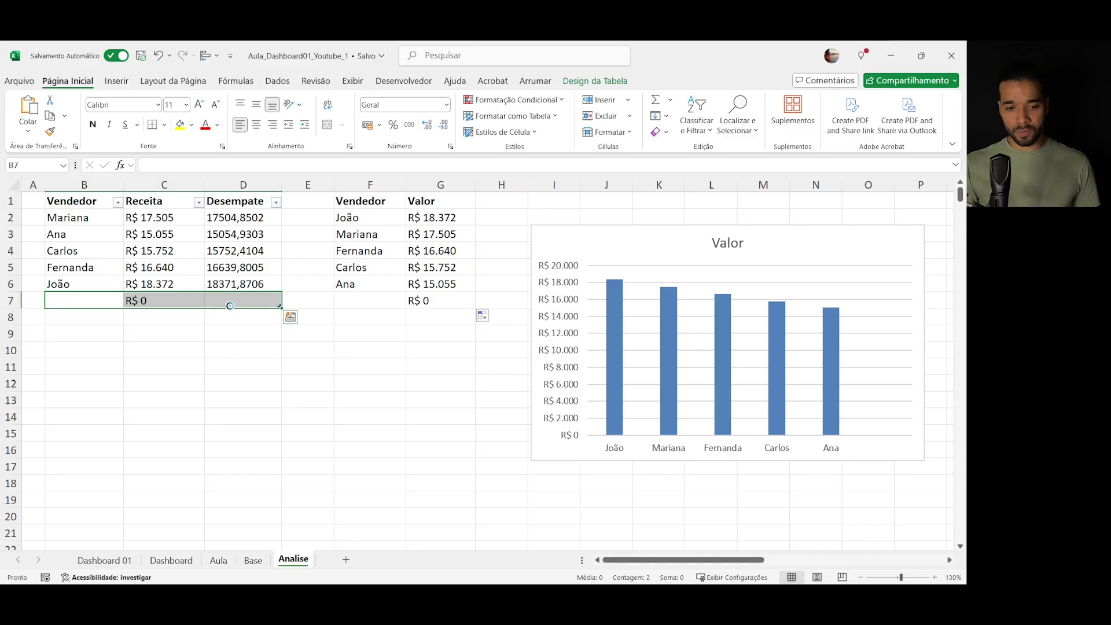
pyautogui.hotkey('ctrl', '-')
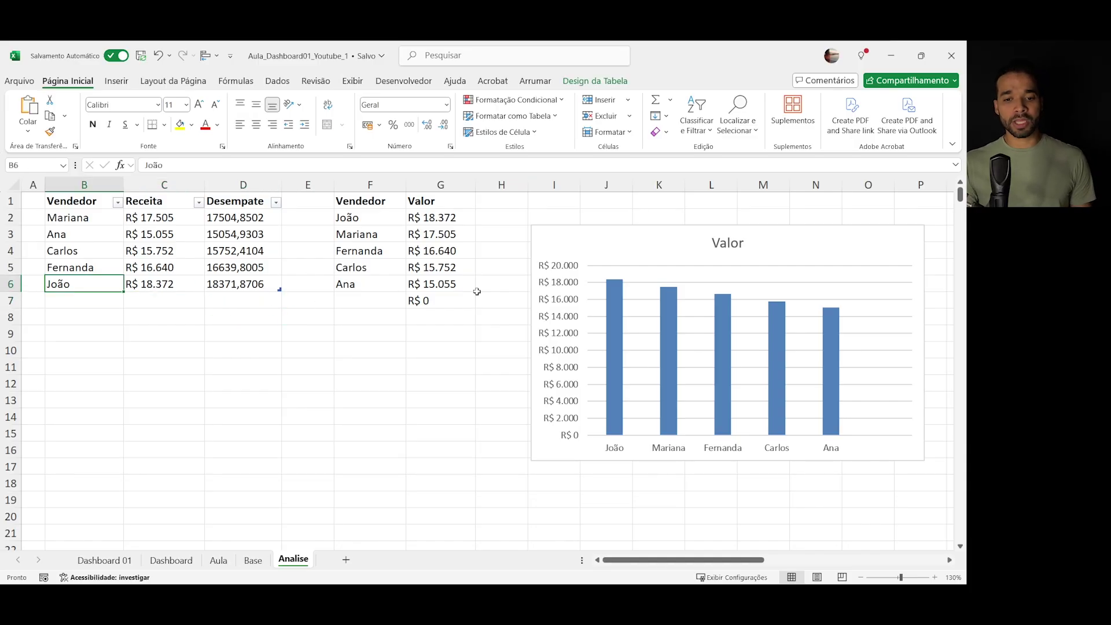
pyautogui.click(416, 301)
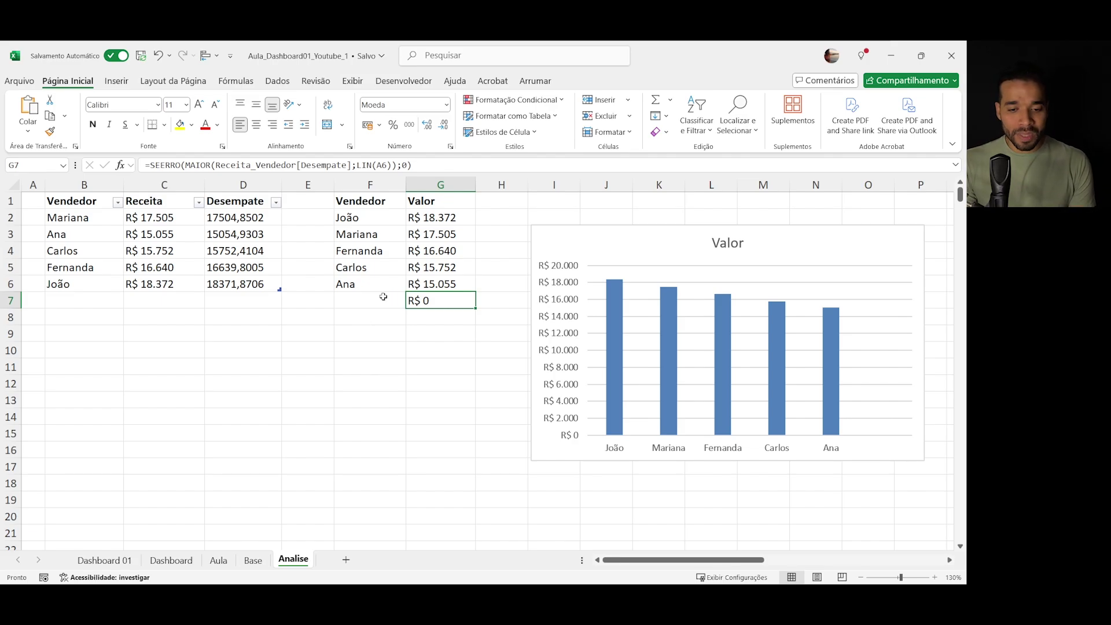
pyautogui.moveTo(382, 296); pyautogui.dragTo(451, 370)
pyautogui.press('Delete')
pyautogui.click(443, 378)
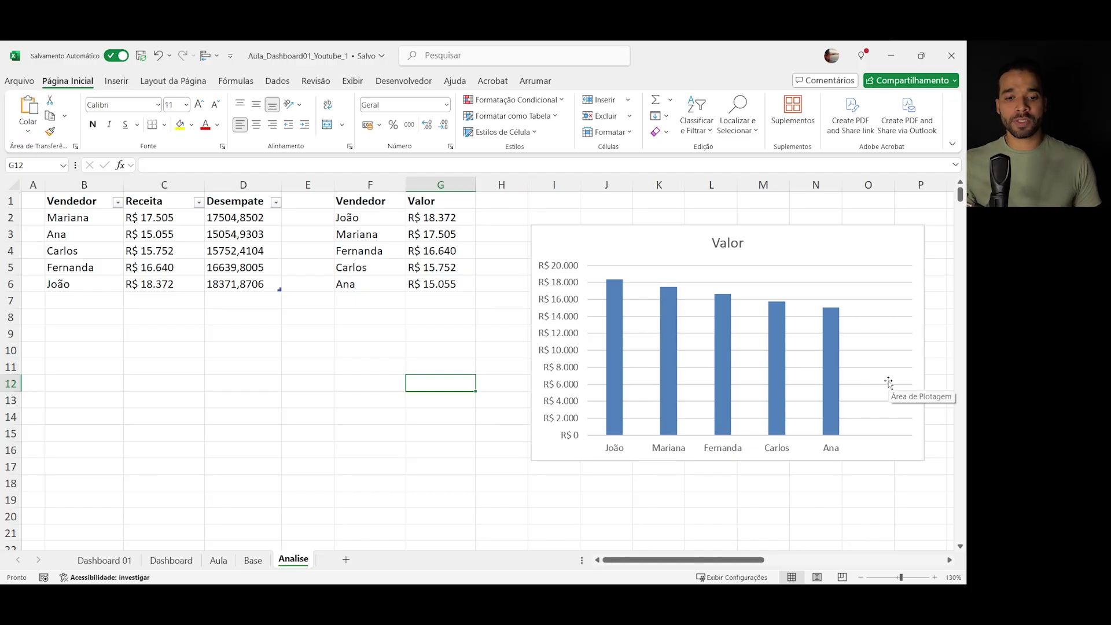
# - Move the column chart below the seller table, over columns B to G
pyautogui.moveTo(664, 226)
pyautogui.mouseDown()
pyautogui.moveTo(303, 305)
pyautogui.moveTo(193, 313)
pyautogui.moveTo(242, 303)
pyautogui.moveTo(253, 335)
pyautogui.moveTo(287, 322)
pyautogui.mouseUp()
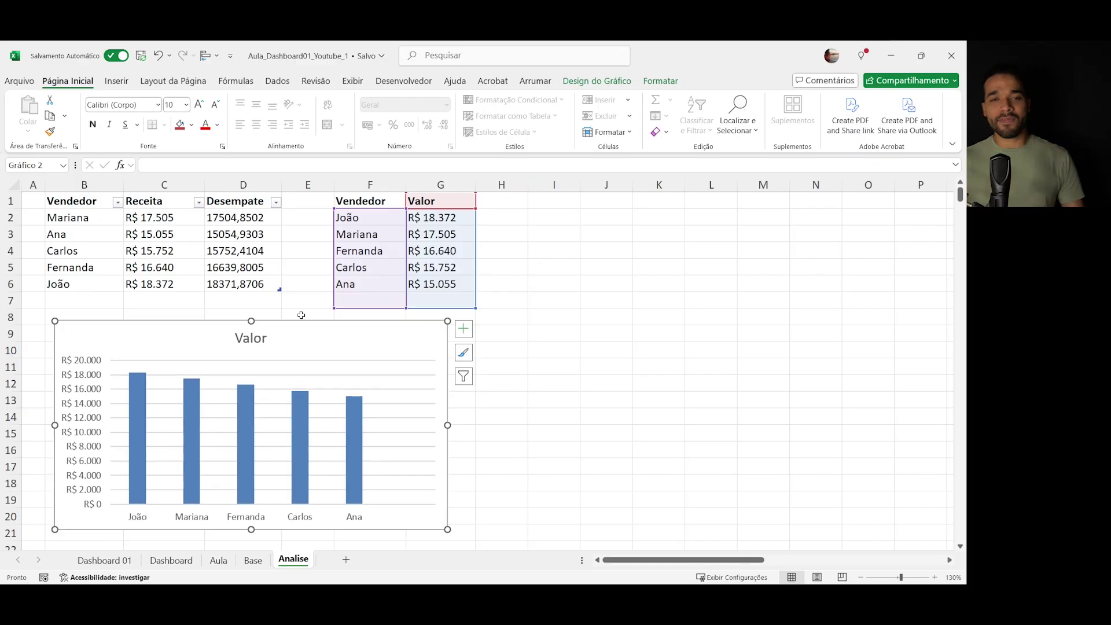
pyautogui.click(327, 317)
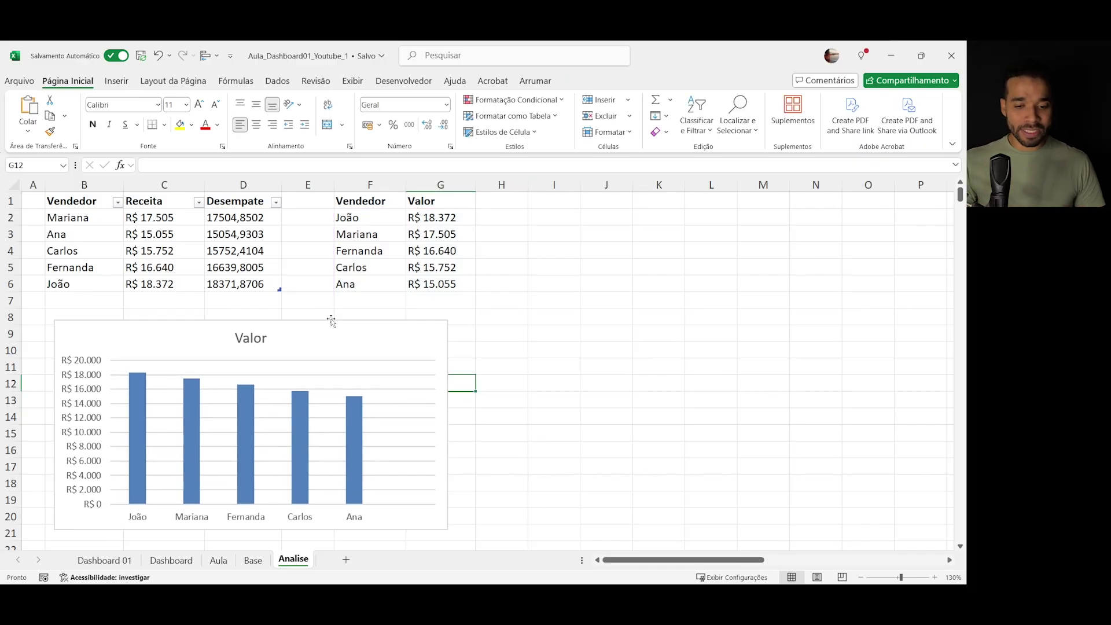
# - On the Aula sheet, set the font colour of SOMASE in B2 to the standard green
pyautogui.click(253, 560)
pyautogui.click(272, 564)
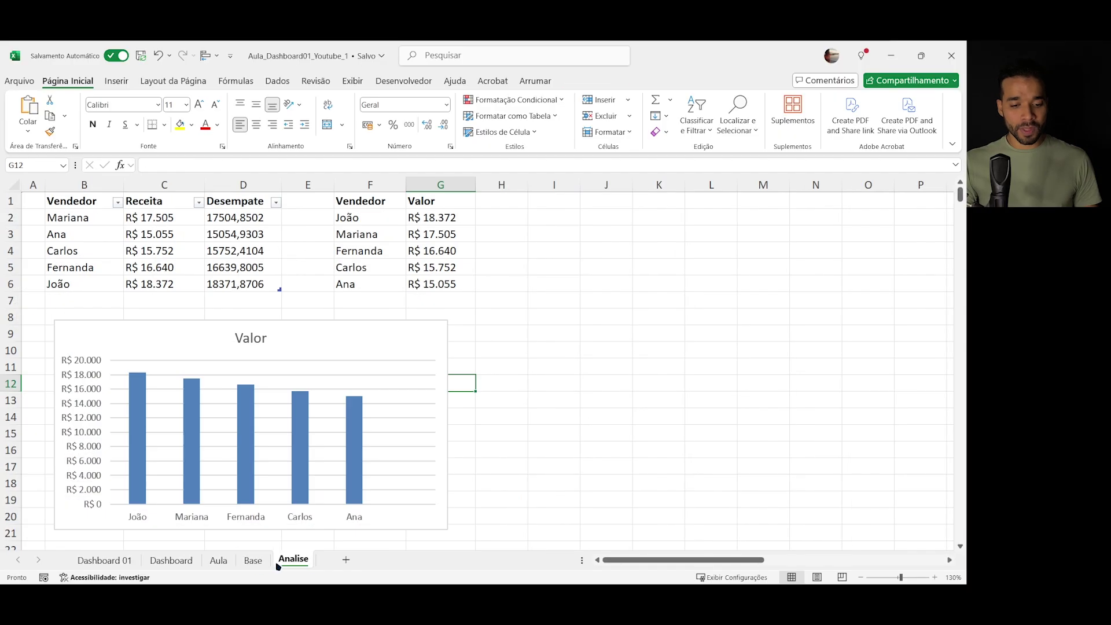
pyautogui.click(219, 561)
pyautogui.click(121, 224)
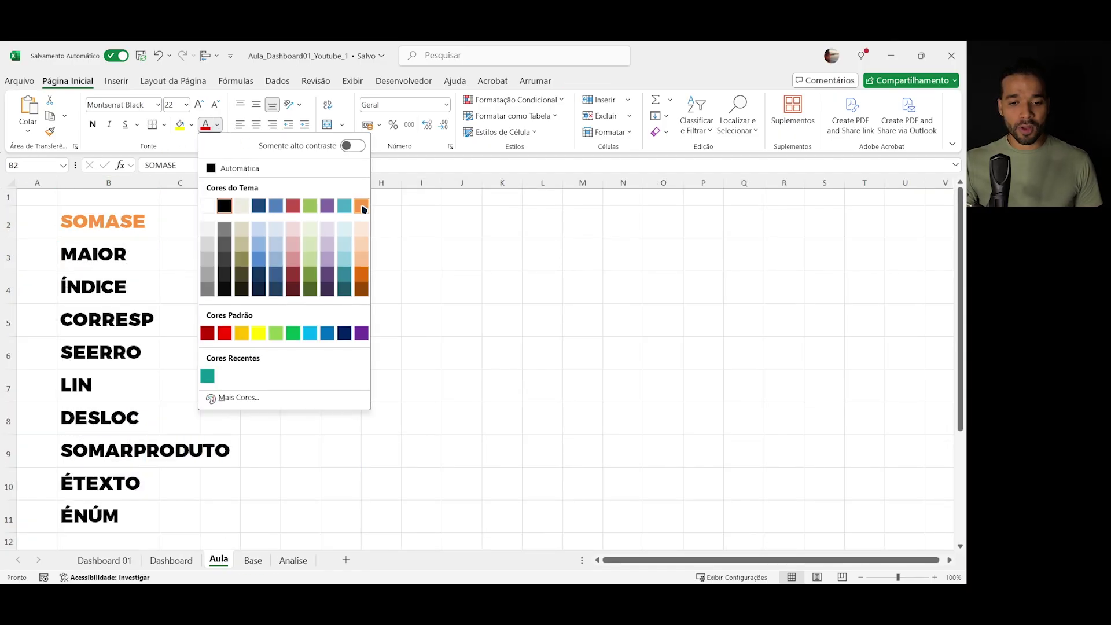
pyautogui.click(293, 333)
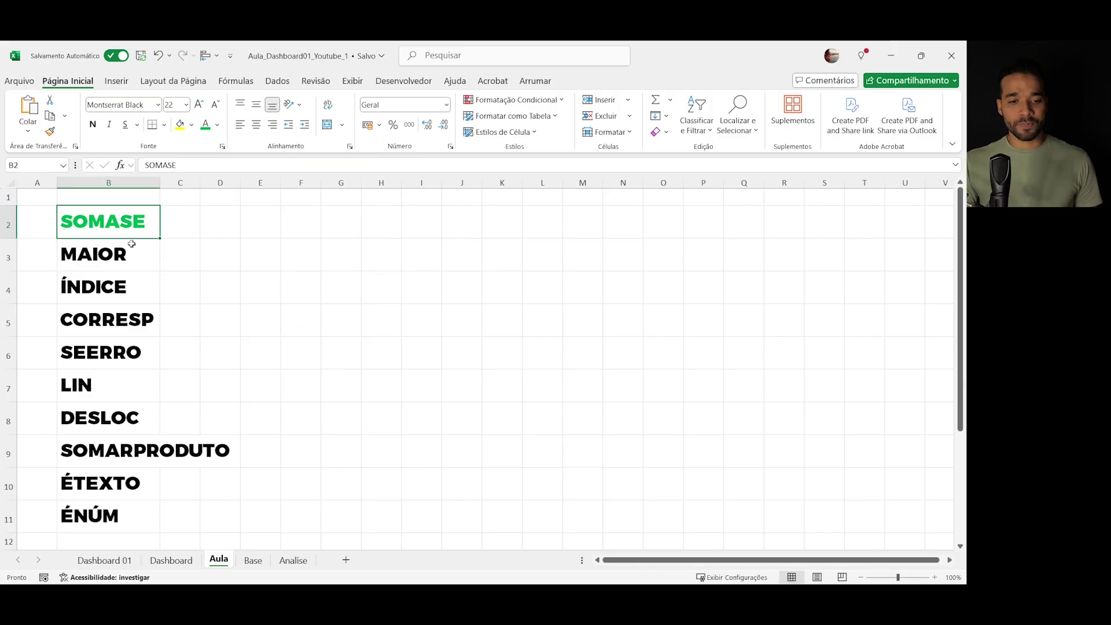
# - Copy SOMASE's green formatting onto MAIOR, ÍNDICE, CORRESP, SEERRO and LIN in B3:B7
pyautogui.click(50, 131)
pyautogui.click(104, 256)
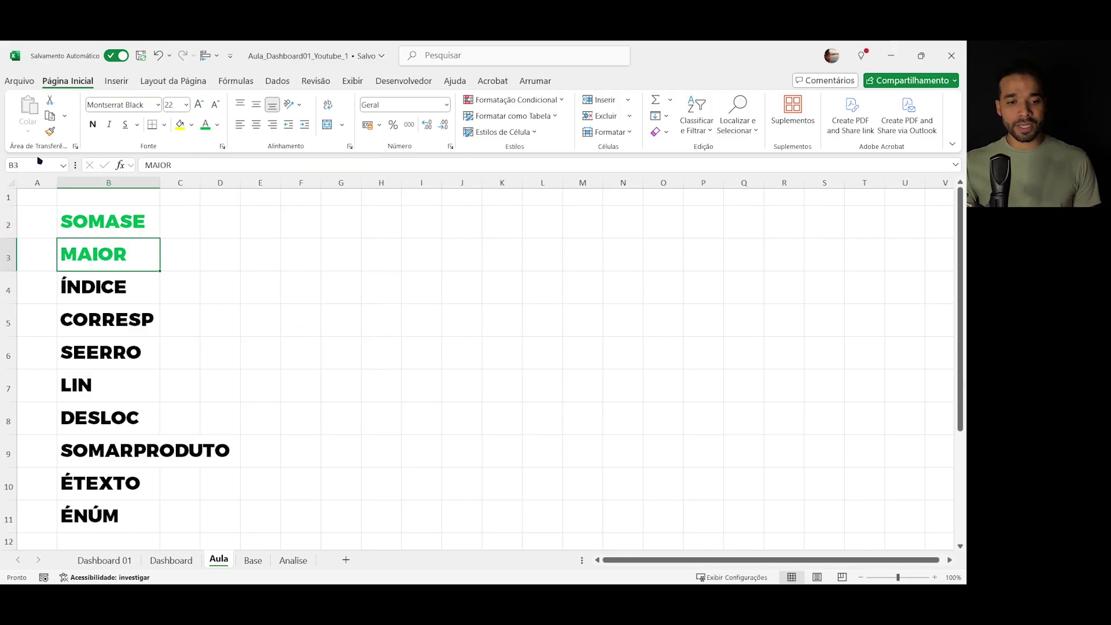
pyautogui.click(50, 131)
pyautogui.moveTo(110, 286)
pyautogui.mouseDown()
pyautogui.moveTo(122, 347)
pyautogui.moveTo(109, 518)
pyautogui.mouseUp()
pyautogui.click(223, 364)
pyautogui.moveTo(322, 352); pyautogui.dragTo(332, 336)
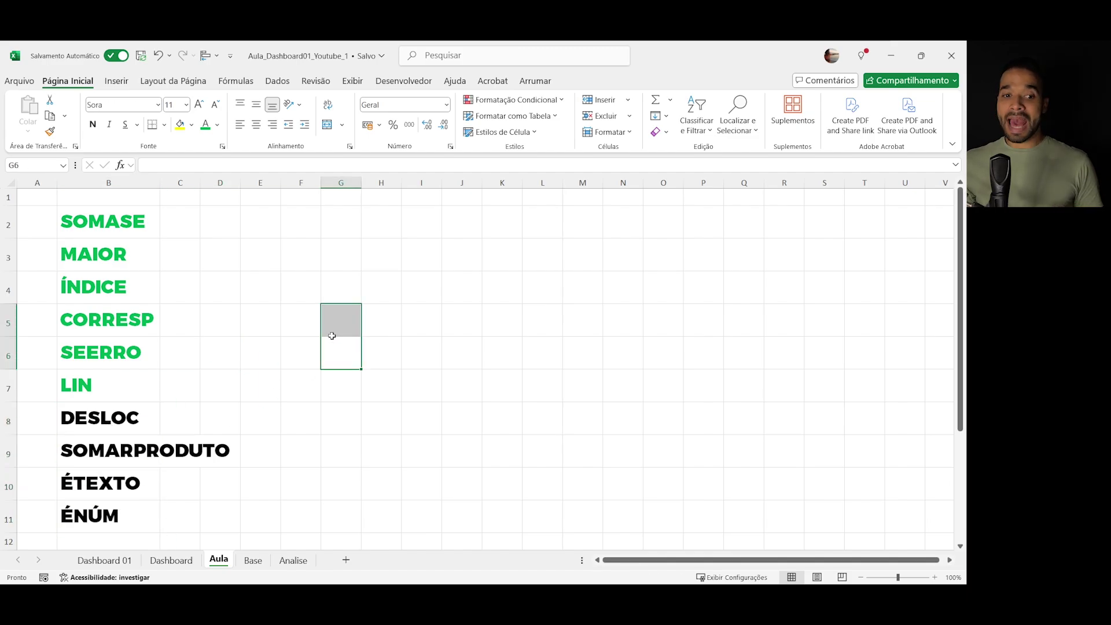
# - On the Analise sheet, move the chart clear of both tables so it starts at about column J, row 8
pyautogui.click(293, 560)
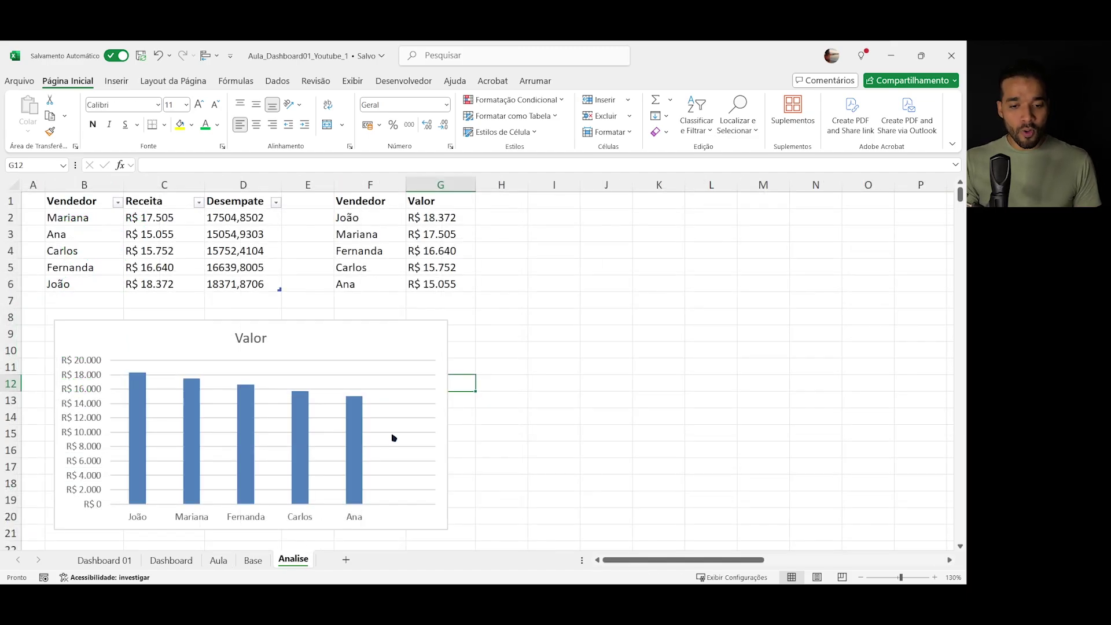
pyautogui.click(552, 345)
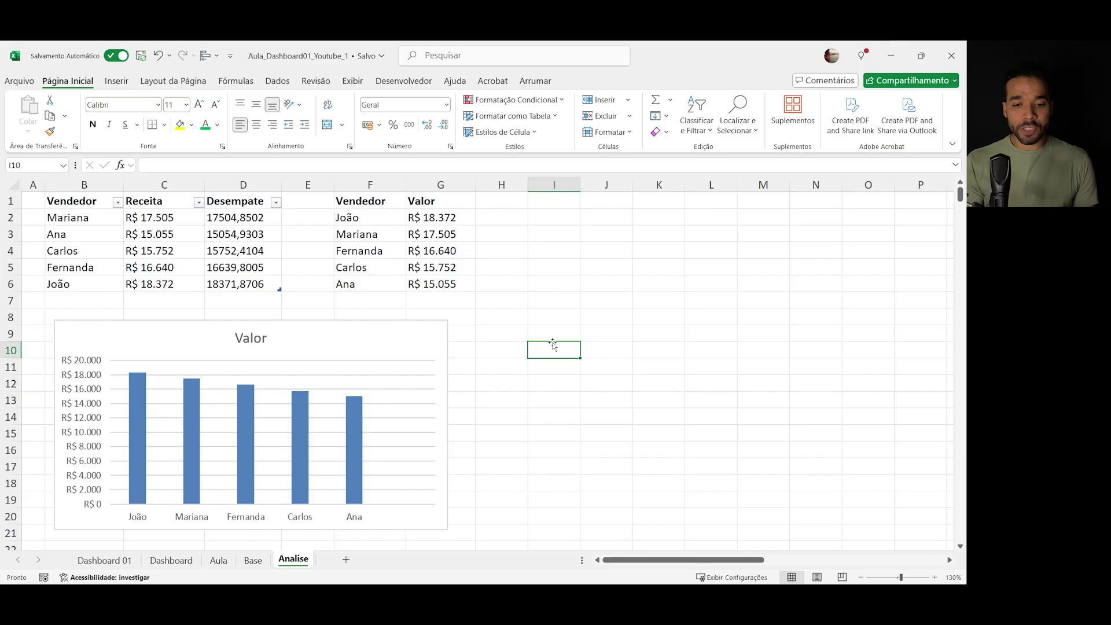
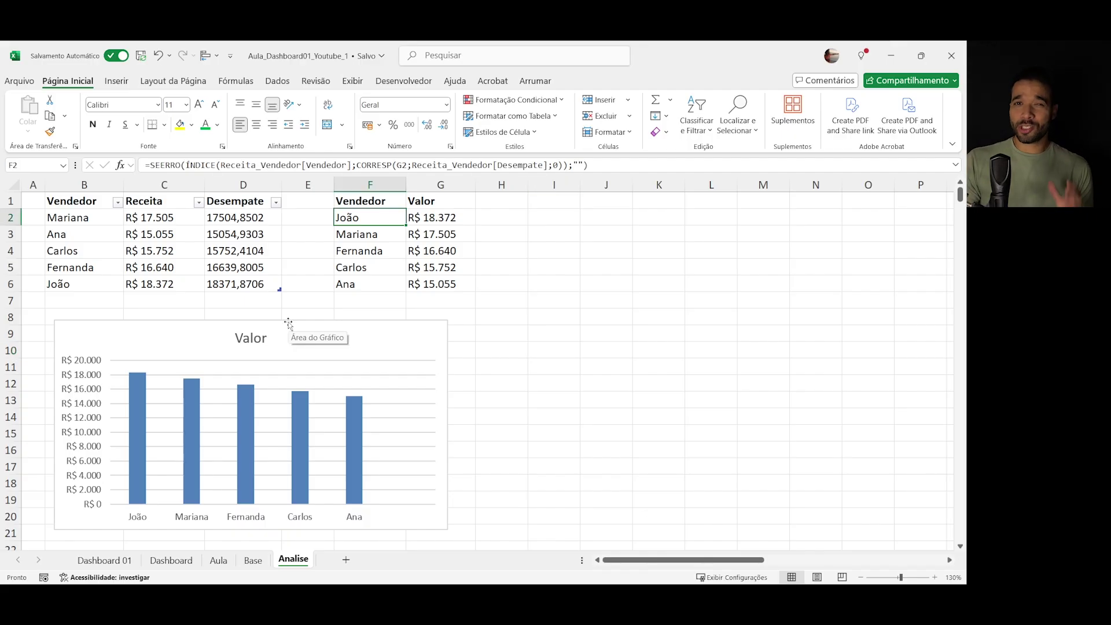
pyautogui.moveTo(288, 323); pyautogui.dragTo(825, 325)
pyautogui.click(543, 254)
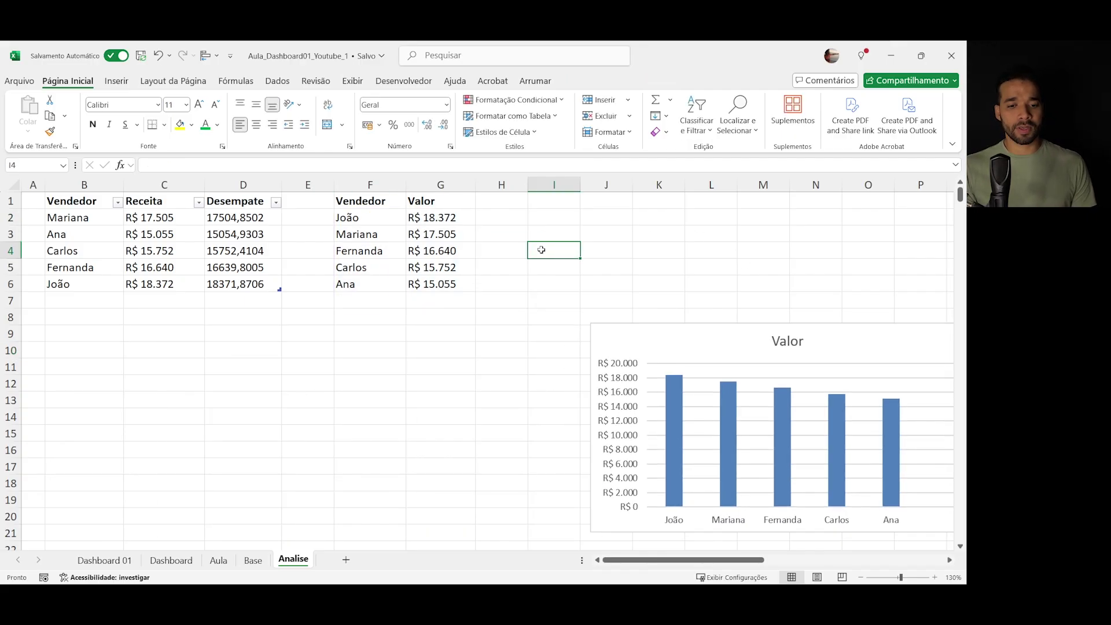
# - Insert three blank columns before the ranking's Vendedor column F
pyautogui.click(368, 180)
pyautogui.hotkey('ctrl', '+')
pyautogui.hotkey('ctrl', '+')
pyautogui.hotkey('ctrl', '+')
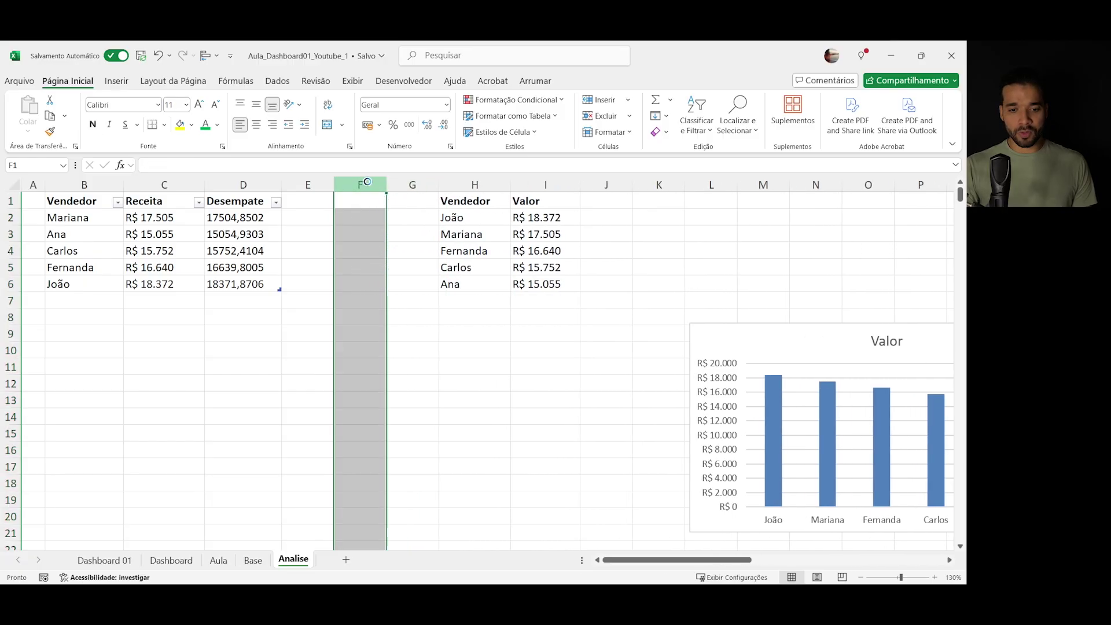
# - Add a table column headed Vendedor Maior in E1 and fit its width to the header
pyautogui.click(289, 201)
pyautogui.write('Vende')
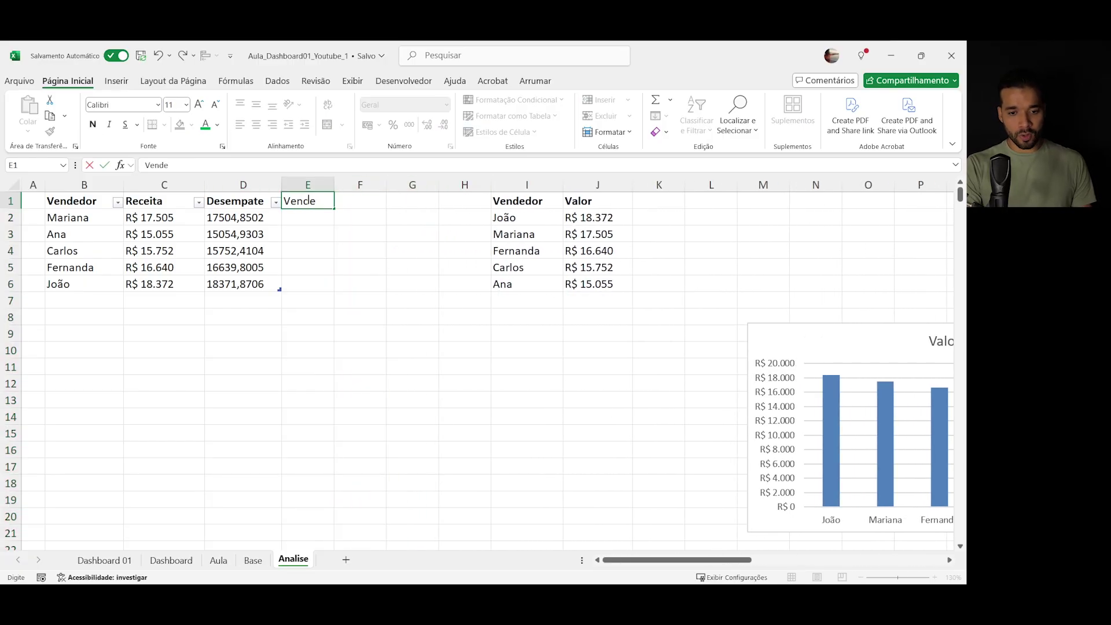
pyautogui.write('dor M')
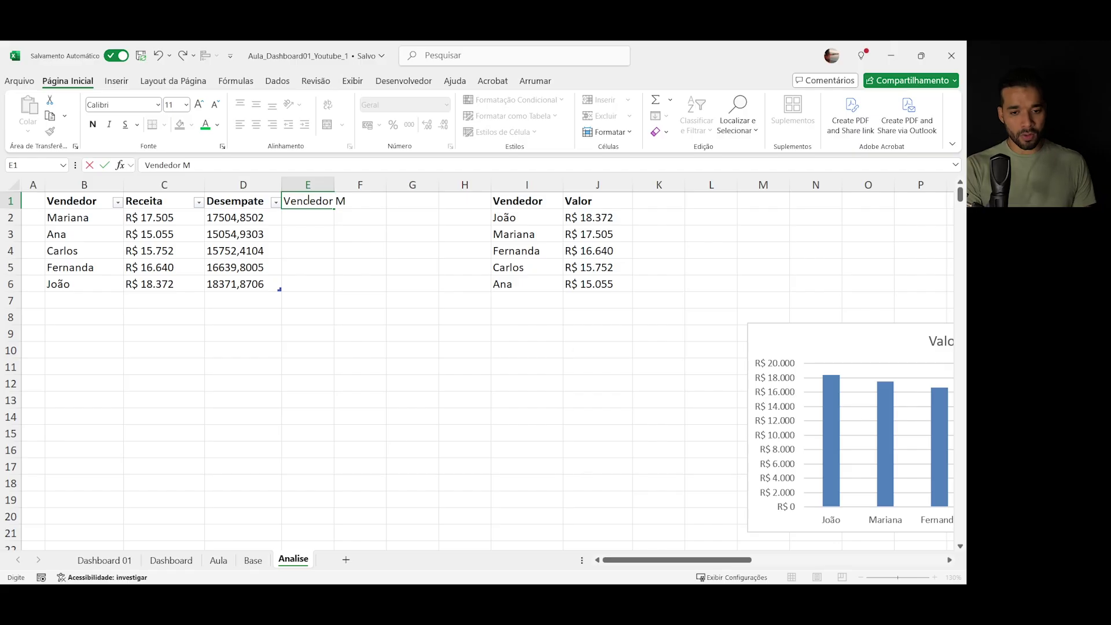
pyautogui.write('aior')
pyautogui.press('Return')
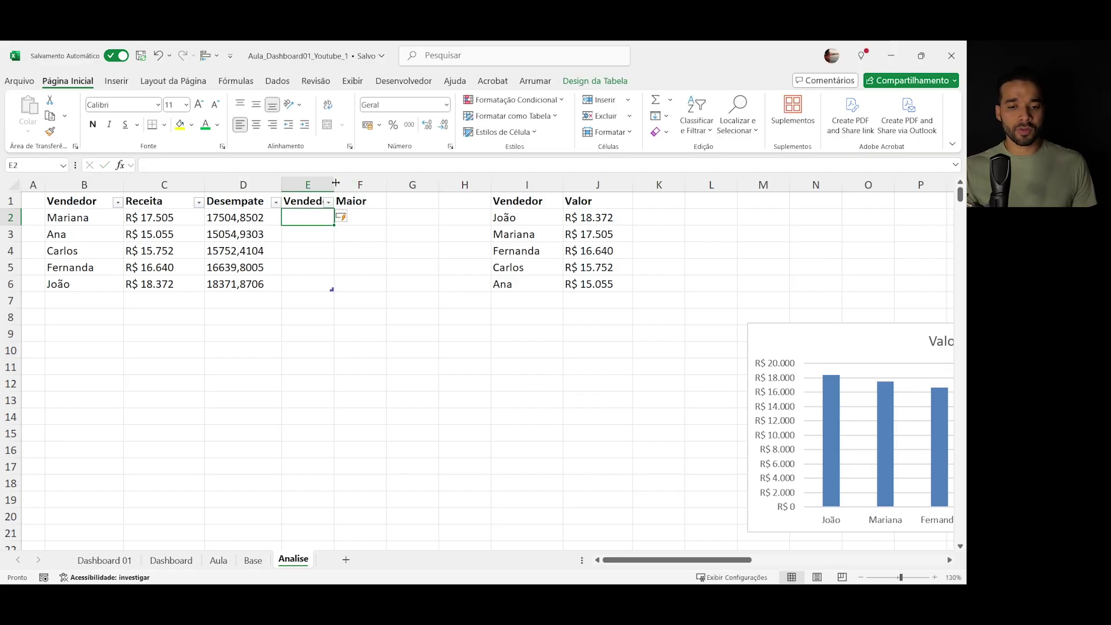
pyautogui.doubleClick(335, 185)
# - Add a table column headed Valor Maior in F1 and fit its width to the header
pyautogui.click(564, 220)
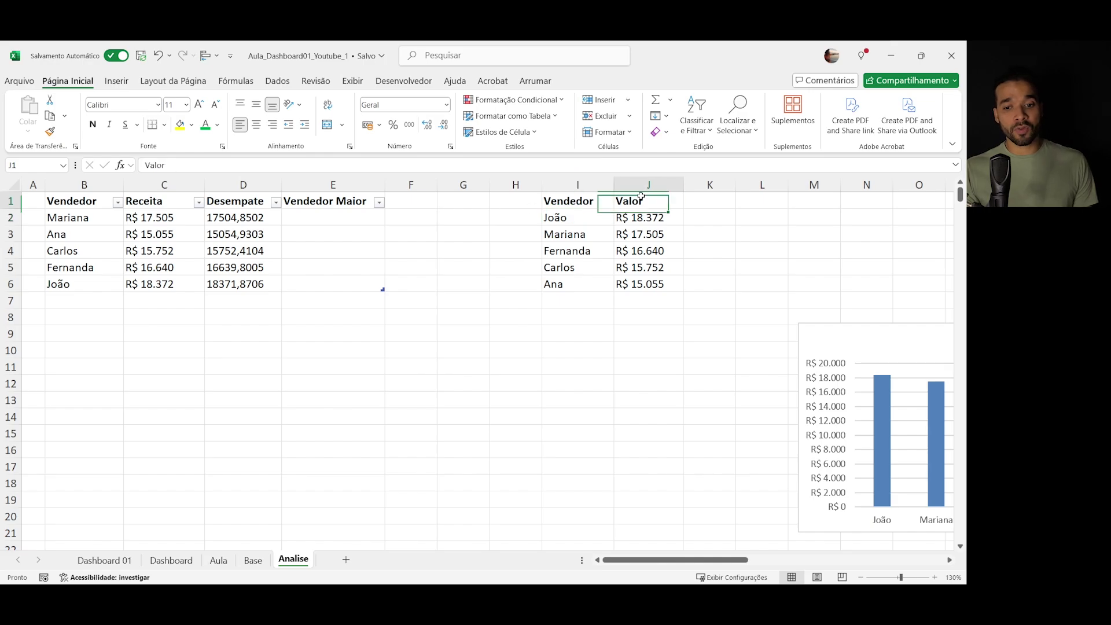
pyautogui.click(598, 198)
pyautogui.click(413, 200)
pyautogui.write('Valor Maior')
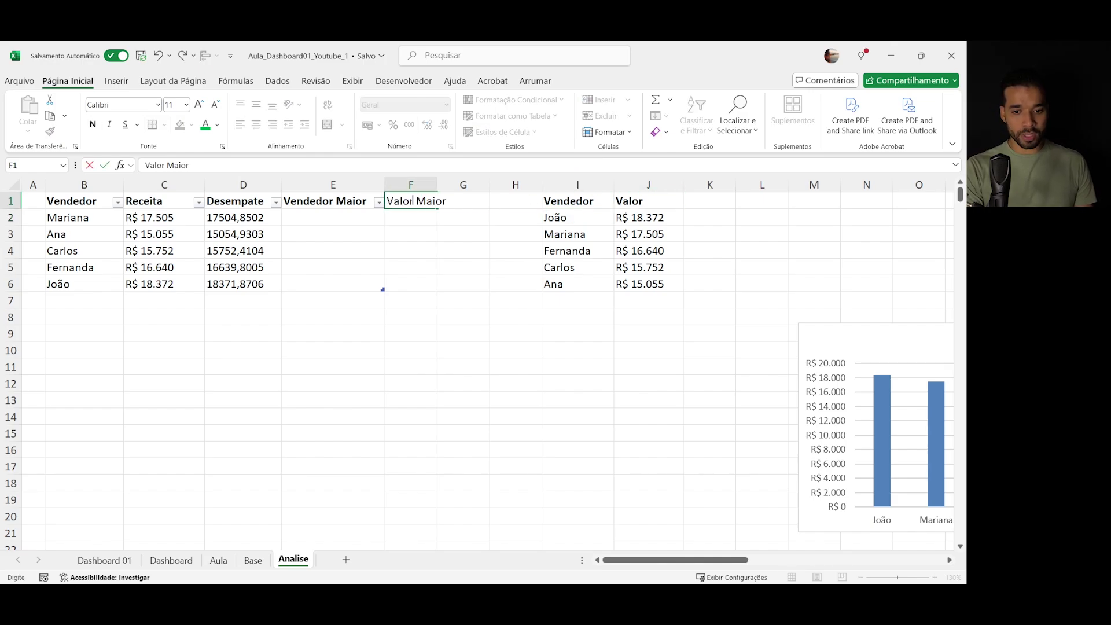
pyautogui.press('Return')
pyautogui.click(413, 200)
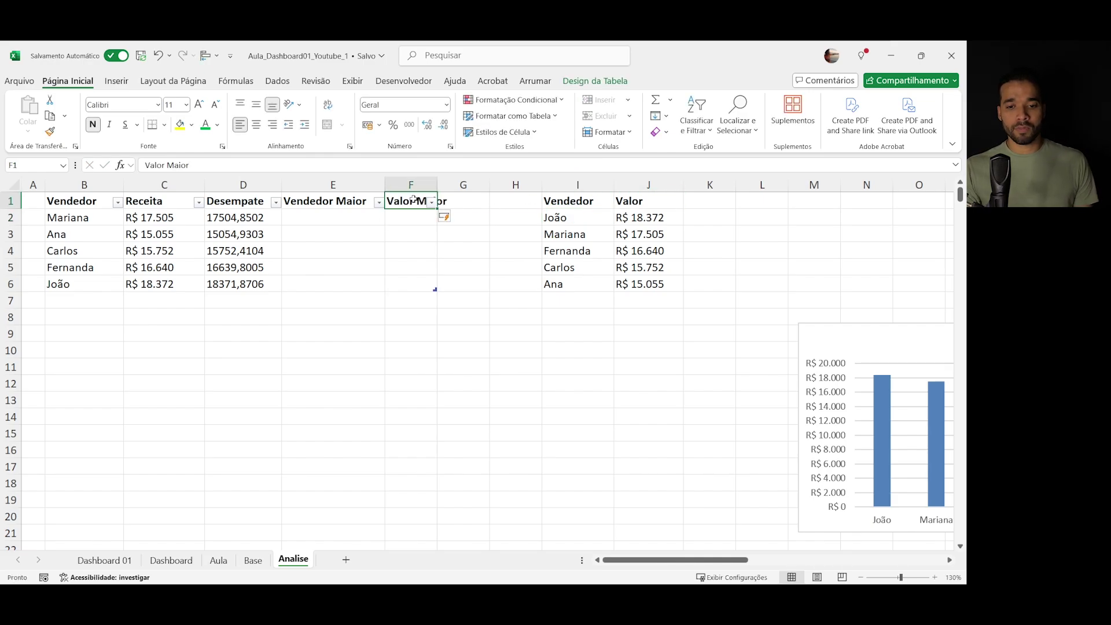
pyautogui.doubleClick(437, 186)
# - Copy the formula =SEERRO(MAIOR(Receita_Vendedor[Desempate];LIN(A1));0) from J2 into F2 so it fills the Valor Maior column
pyautogui.click(681, 218)
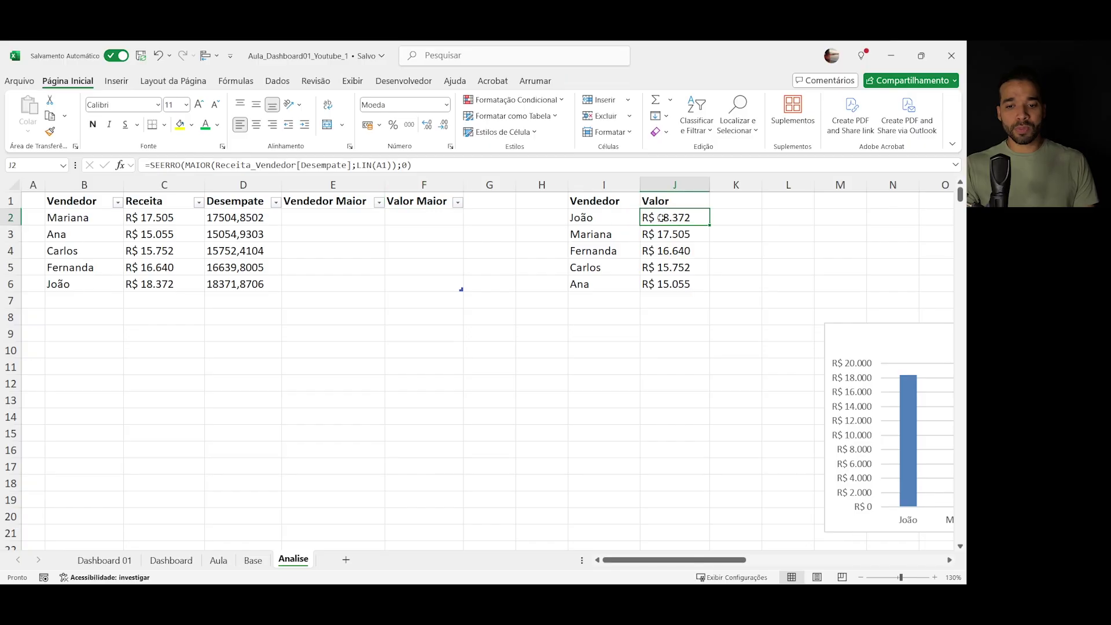
pyautogui.press('F2')
pyautogui.moveTo(644, 217); pyautogui.dragTo(940, 218)
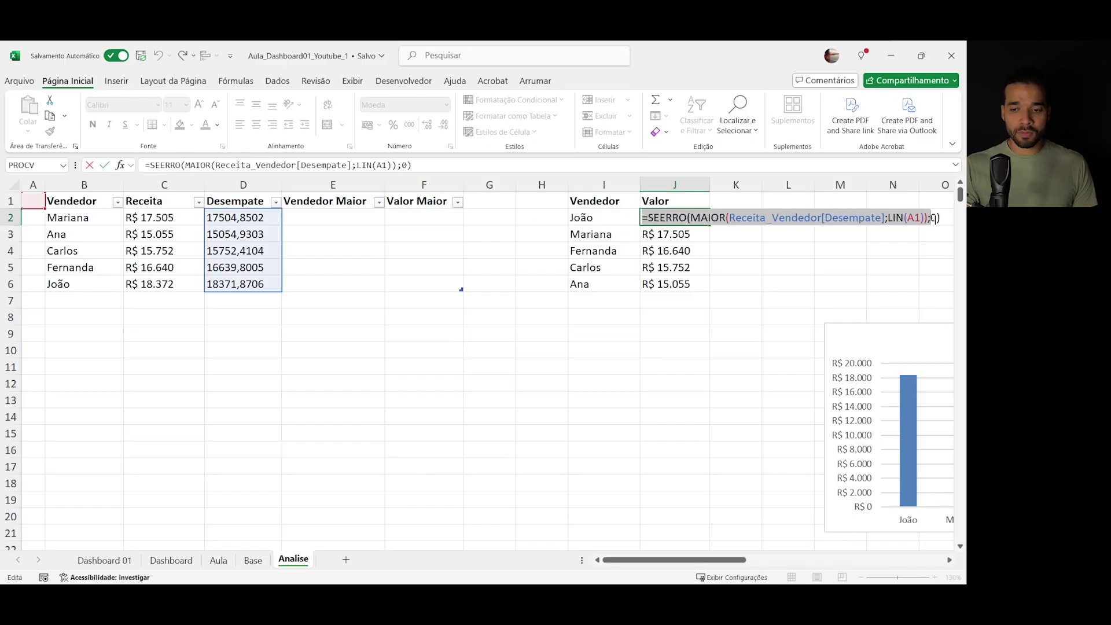
pyautogui.hotkey('ctrl', 'c')
pyautogui.press('Escape')
pyautogui.click(418, 216)
pyautogui.hotkey('ctrl', 'v')
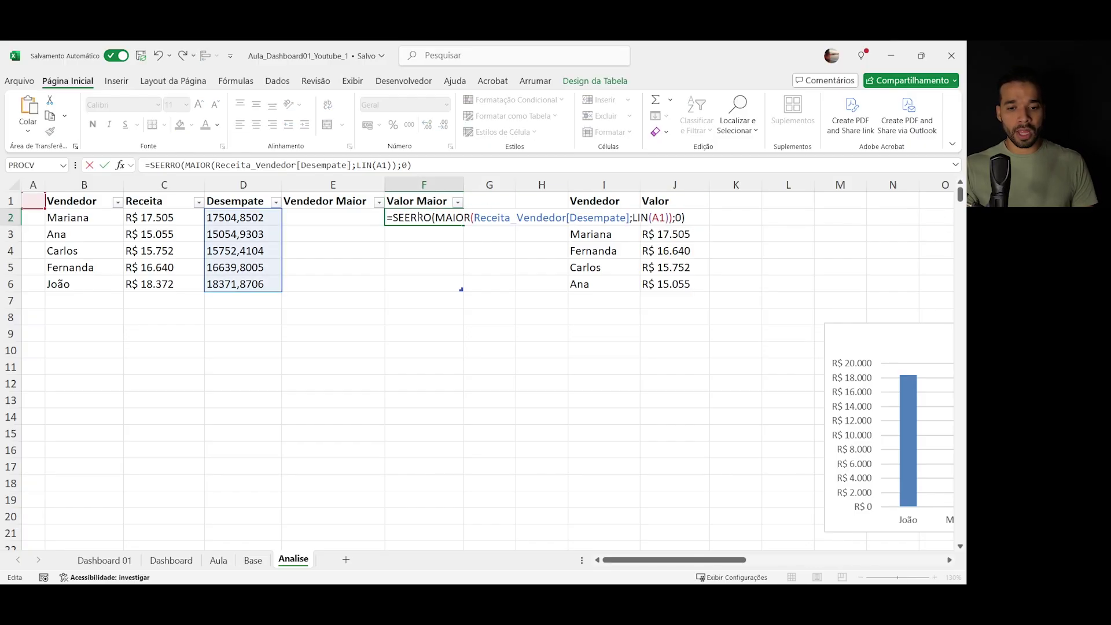
pyautogui.press('Return')
# - Format the Valor Maior values in F2:F6 as Moeda and clear the old ranking's Valor column J
pyautogui.moveTo(418, 217); pyautogui.dragTo(419, 284)
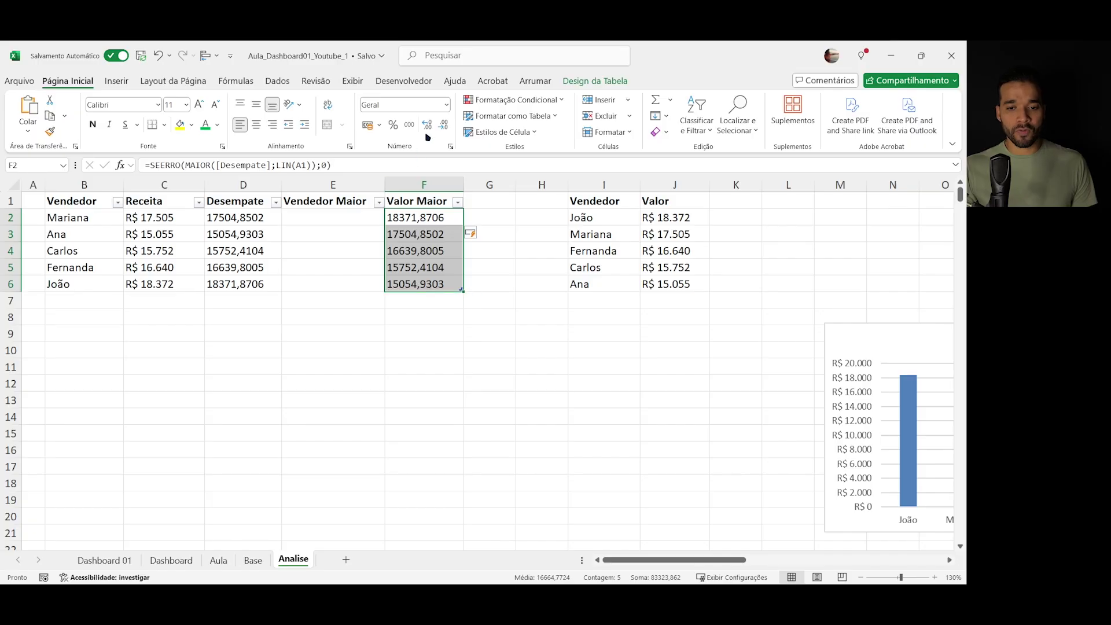
pyautogui.click(447, 105)
pyautogui.click(454, 184)
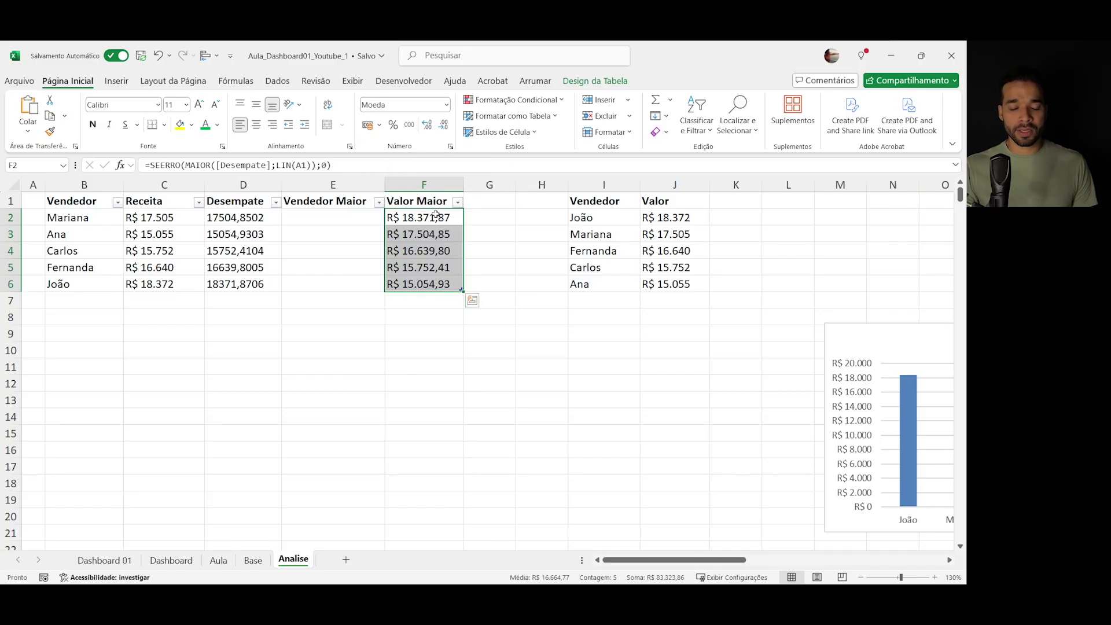
pyautogui.press('Down')
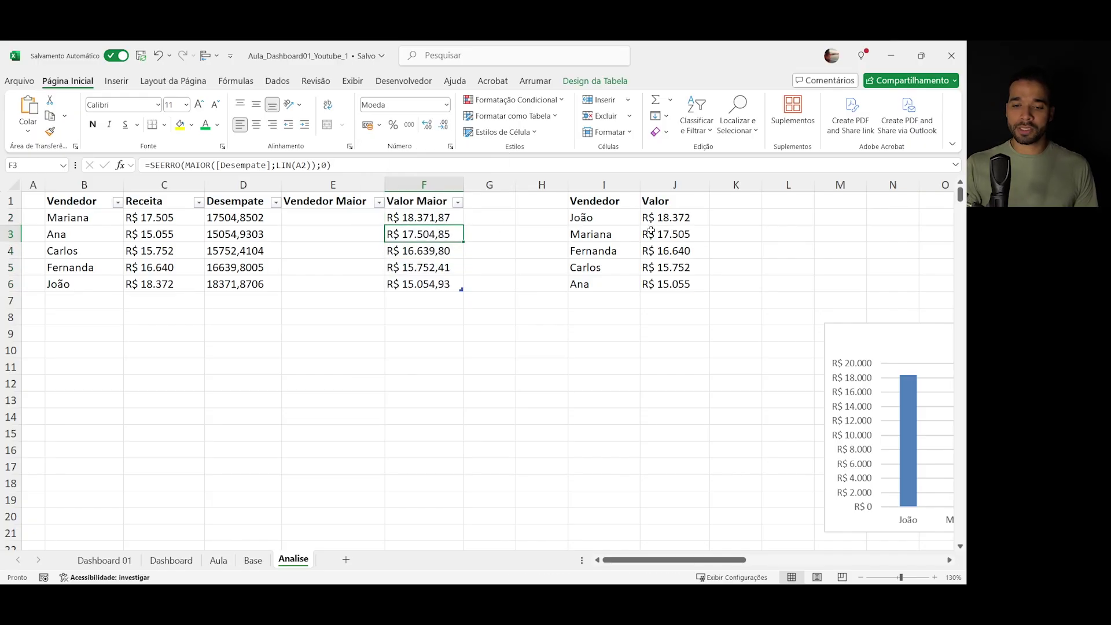
pyautogui.click(665, 185)
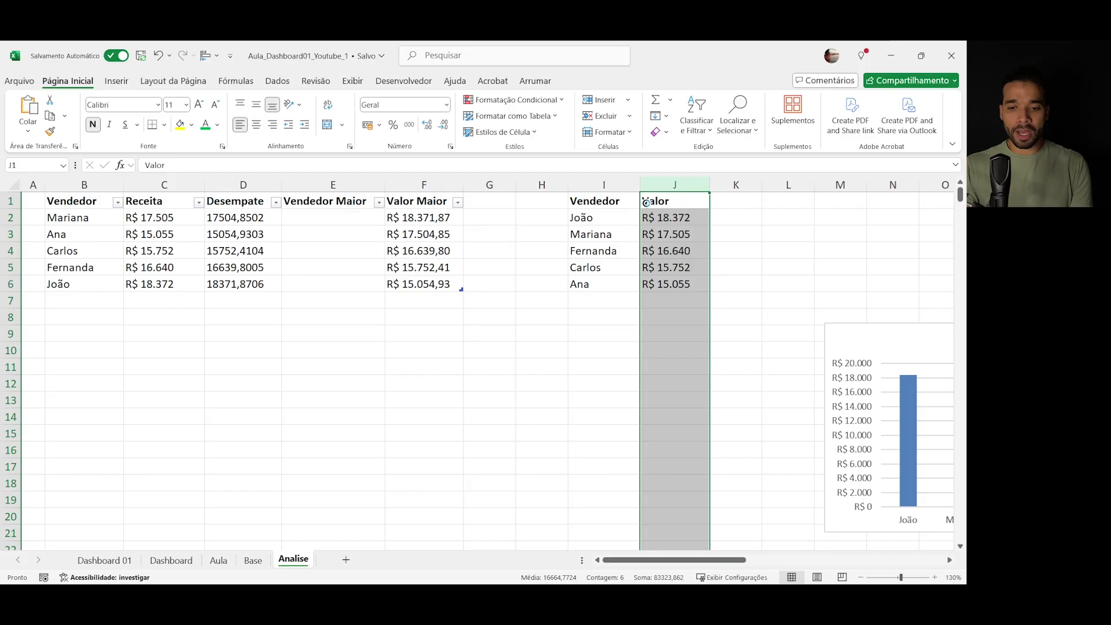
pyautogui.press('Delete')
# - Copy the SEERRO, ÍNDICE and CORRESP formula from I2 into E2 of the Vendedor Maior column
pyautogui.click(610, 221)
pyautogui.moveTo(626, 163); pyautogui.dragTo(128, 169)
pyautogui.hotkey('ctrl', 'c')
pyautogui.press('Escape')
pyautogui.doubleClick(330, 217)
pyautogui.hotkey('ctrl', 'v')
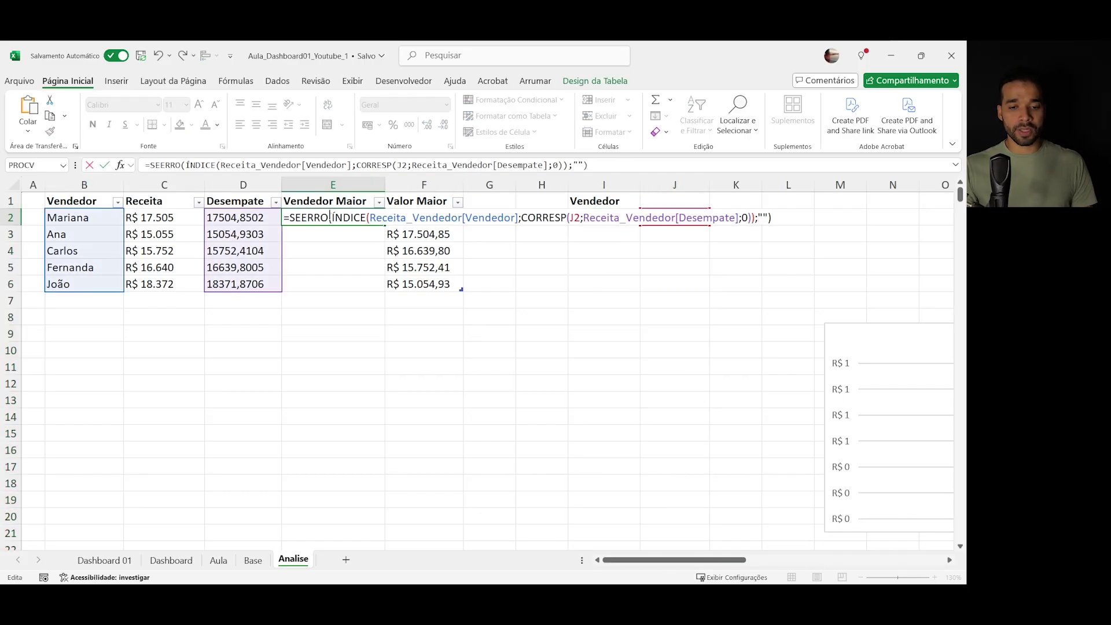
pyautogui.press('Return')
# - In E2's formula, replace the CORRESP lookup value J2 with [@[Valor Maior]]
pyautogui.click(330, 215)
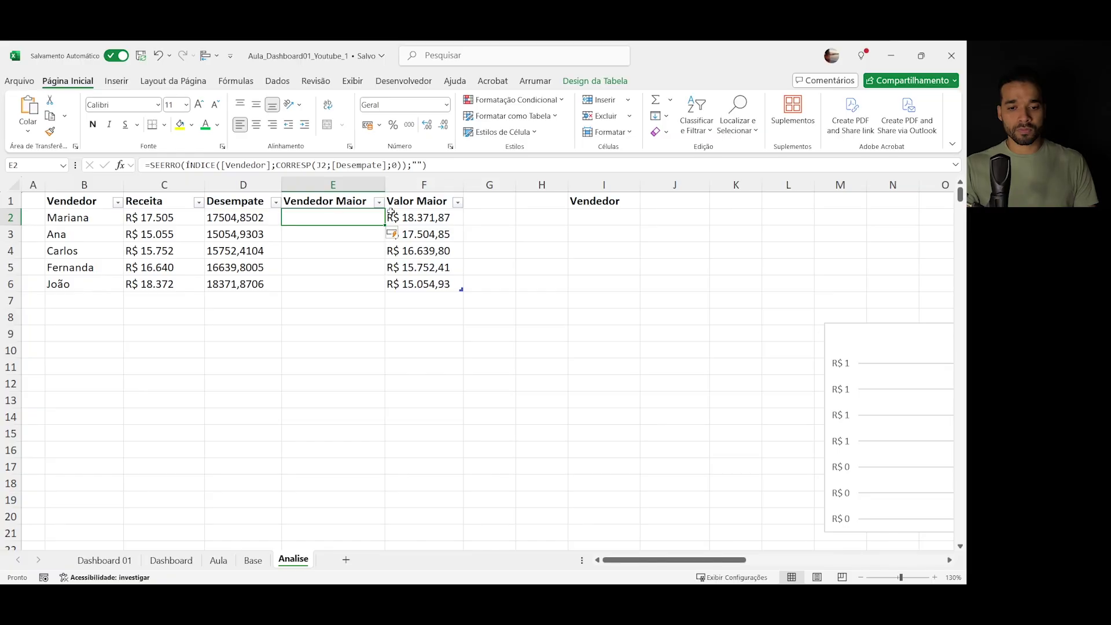
pyautogui.press('F2')
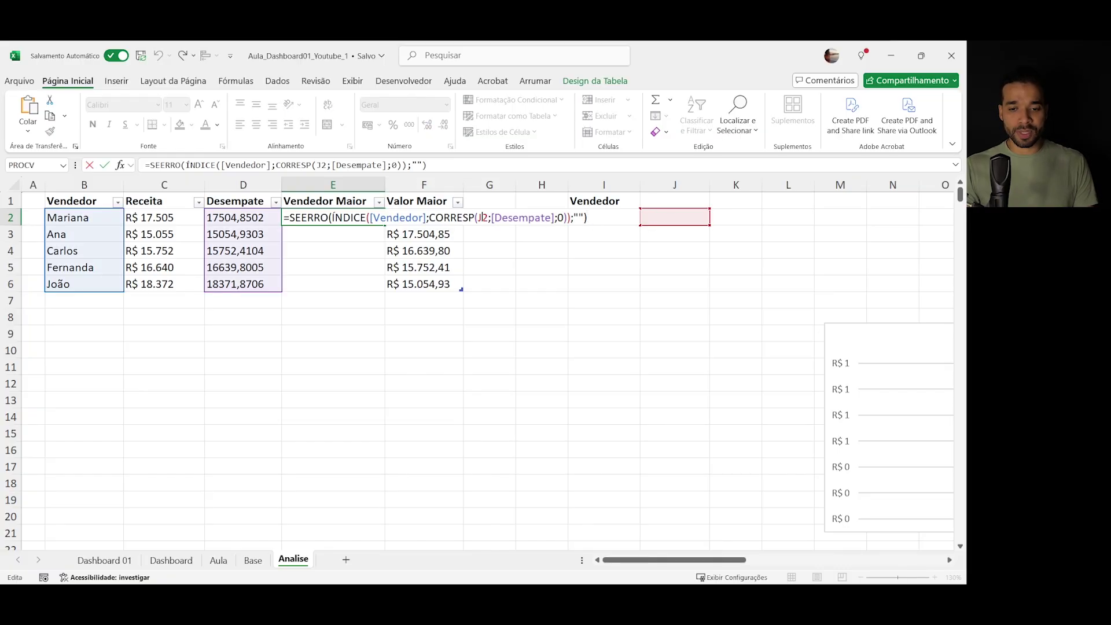
pyautogui.click(487, 217)
pyautogui.press('BackSpace')
pyautogui.press('BackSpace')
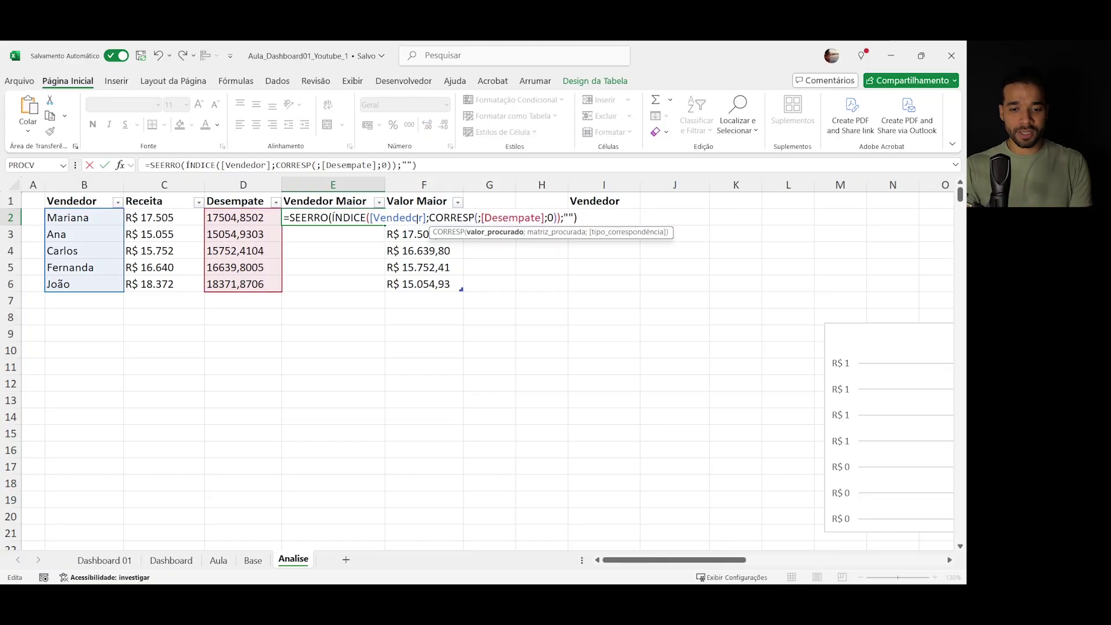
pyautogui.click(269, 215)
pyautogui.press('Right')
pyautogui.press('Right')
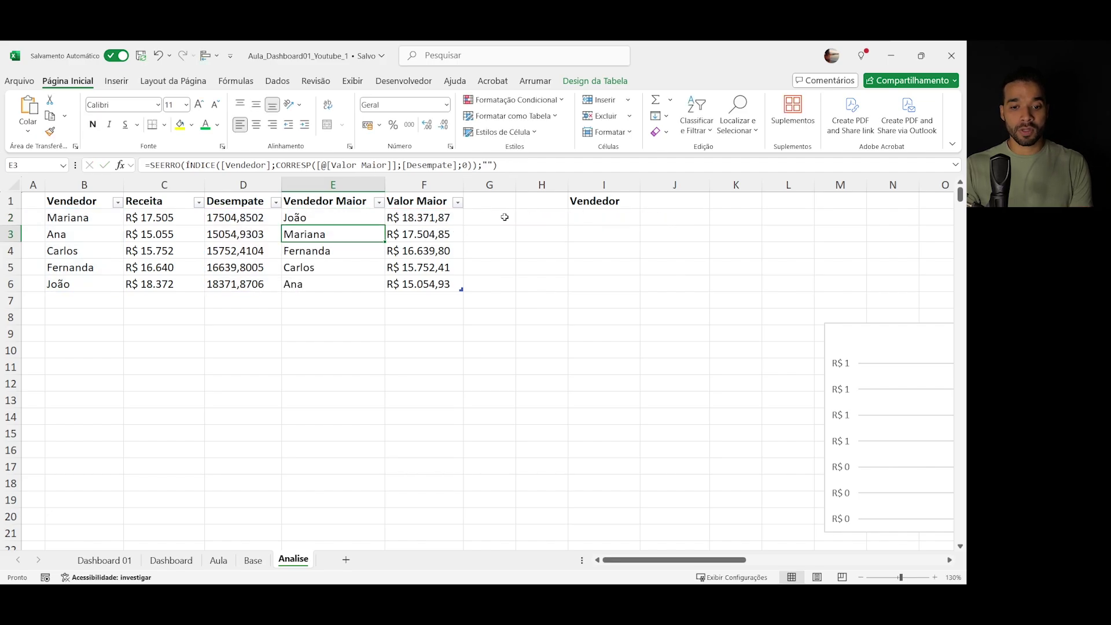
pyautogui.press('Return')
pyautogui.click(366, 212)
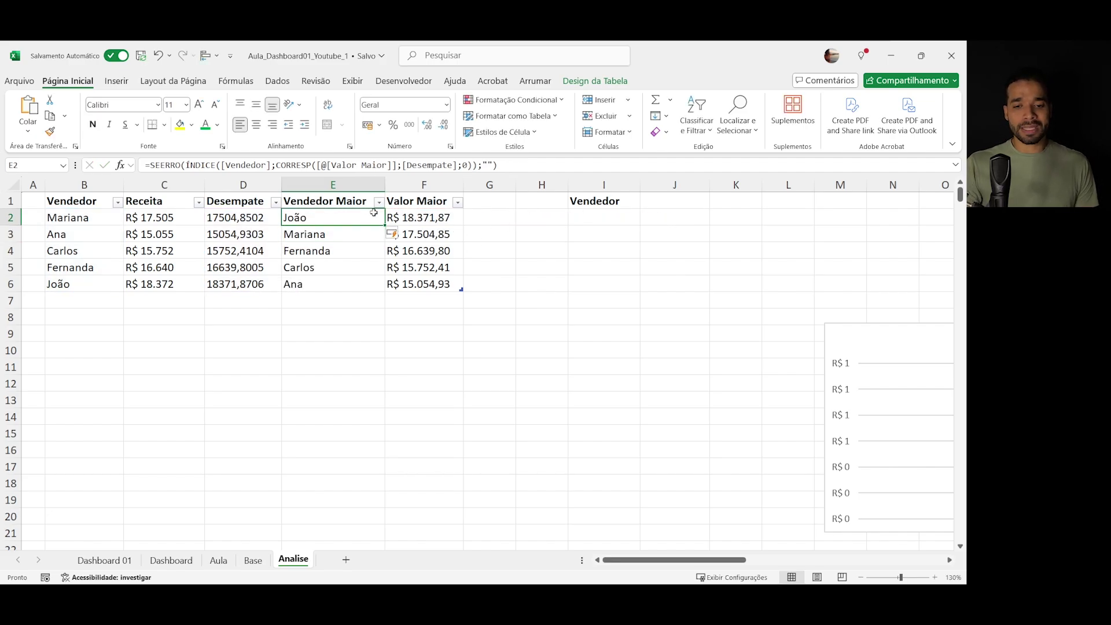
# - Undo the change to the lookup value in the Vendedor Maior formula
pyautogui.hotkey('ctrl', 'z')
pyautogui.hotkey('ctrl', 'z')
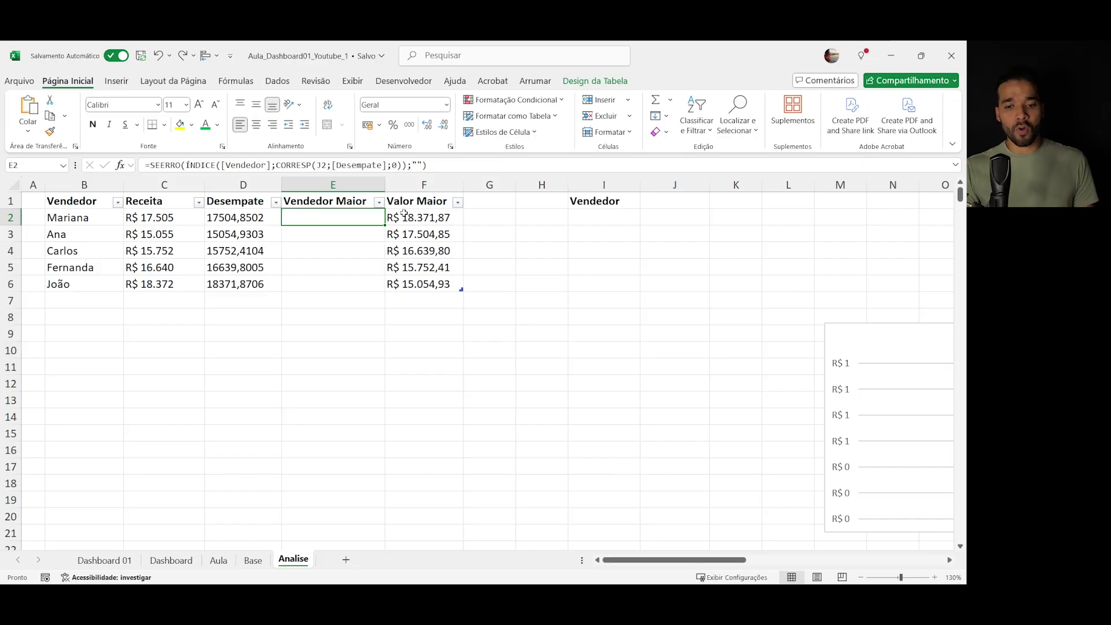
# - Copy the formula text from I2 again and clear the Vendedor Maior cells E2:E6
pyautogui.click(440, 218)
pyautogui.click(605, 217)
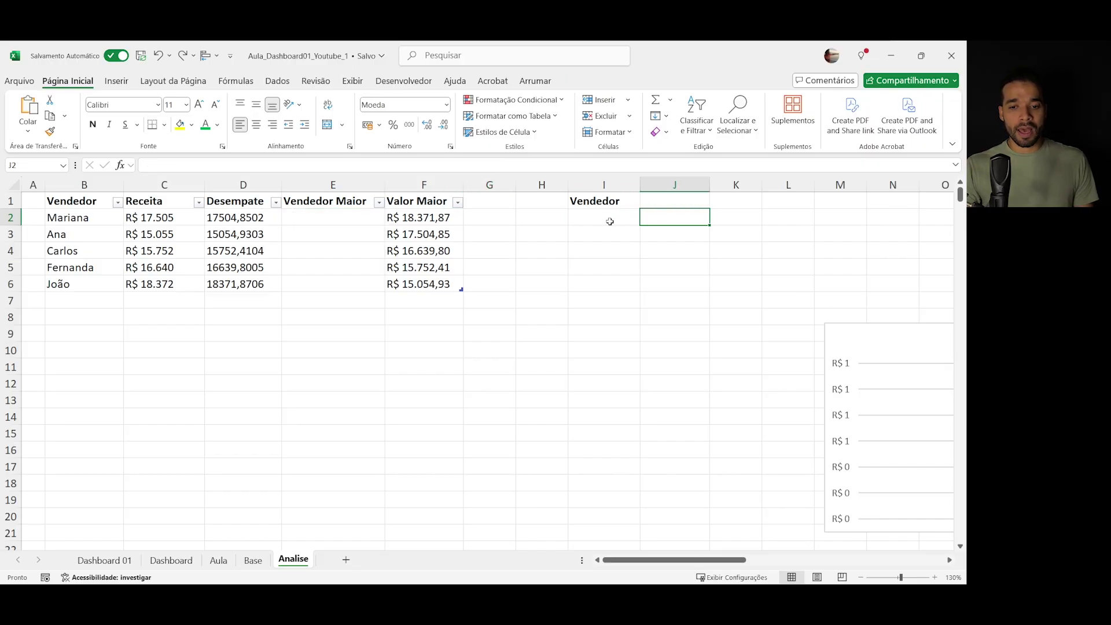
pyautogui.moveTo(632, 162); pyautogui.dragTo(147, 168)
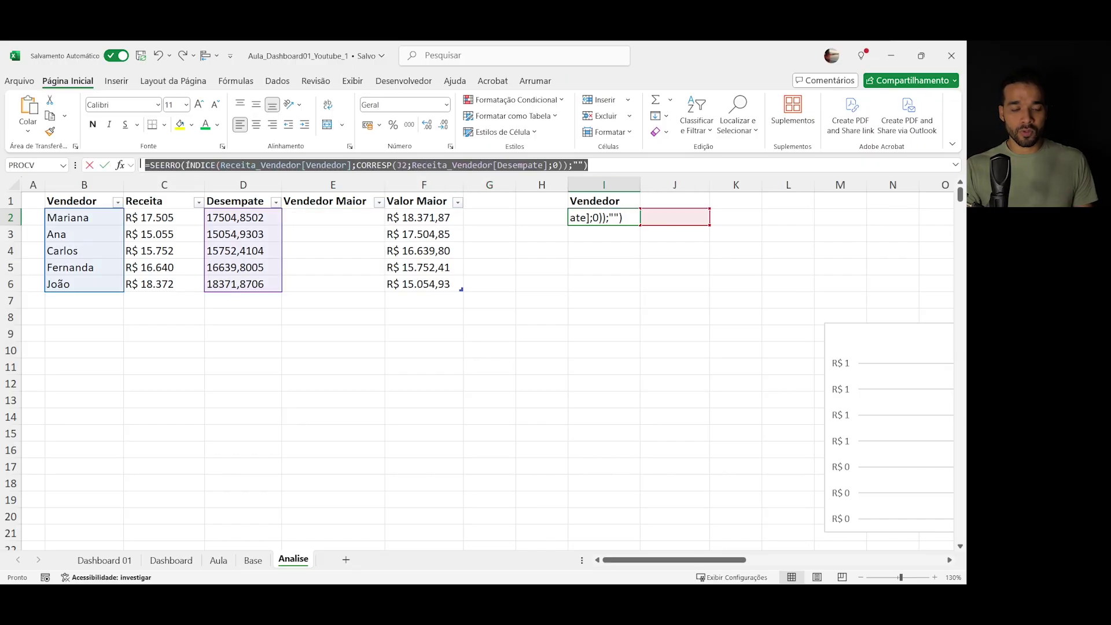
pyautogui.press('Escape')
pyautogui.click(323, 216)
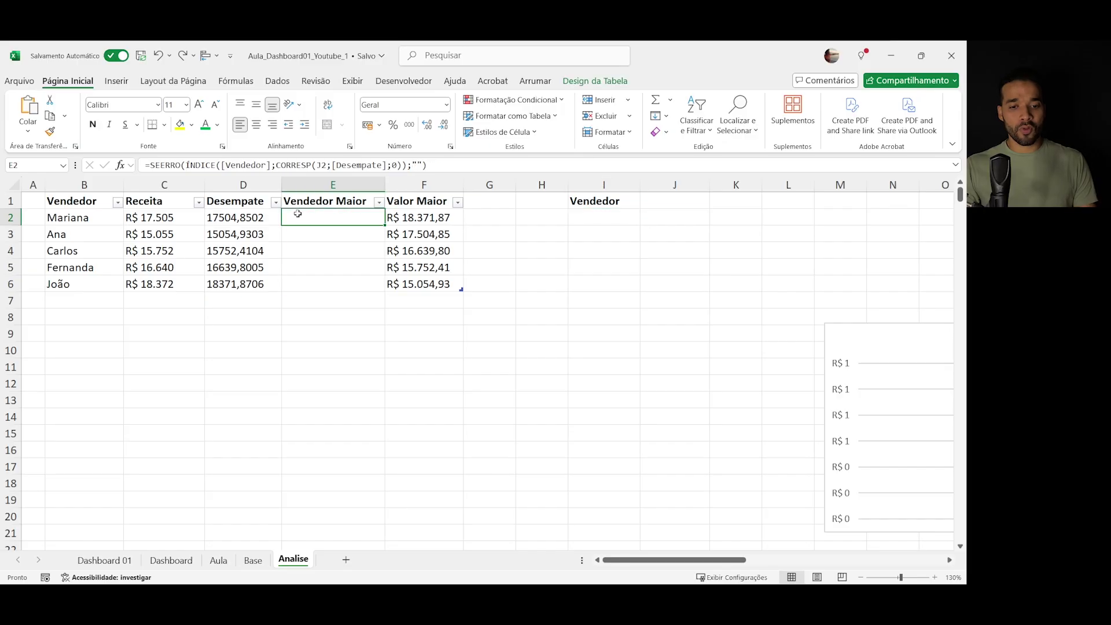
pyautogui.doubleClick(324, 216)
pyautogui.press('Escape')
pyautogui.moveTo(324, 214); pyautogui.dragTo(329, 281)
pyautogui.press('Delete')
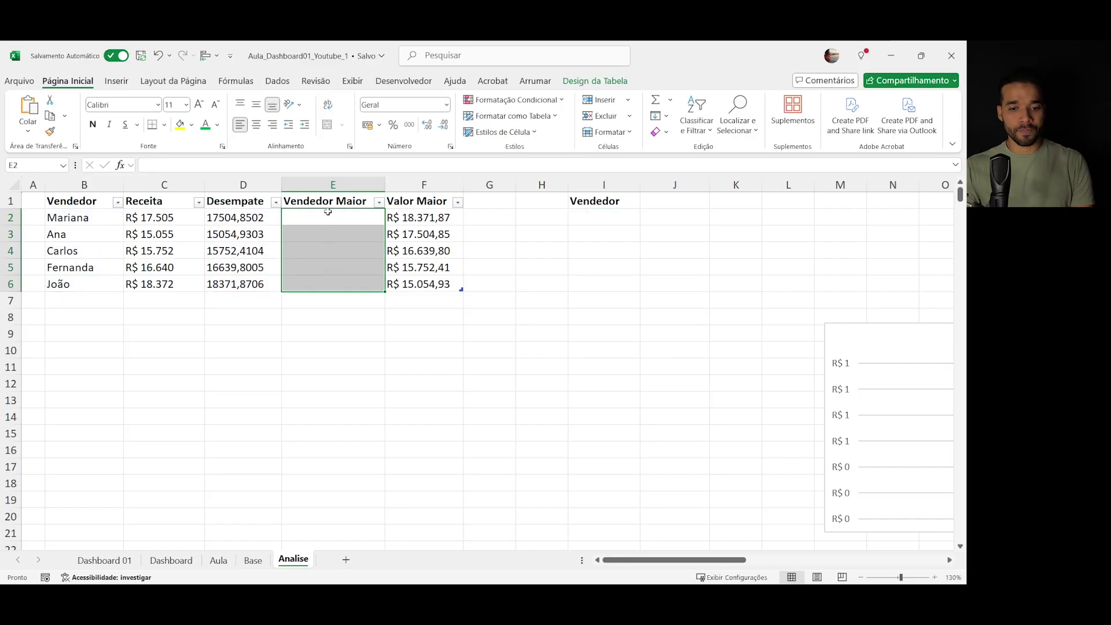
# - Enter =SEERRO(ÍNDICE(Receita_Vendedor[Vendedor];CORRESP(J2;Receita_Vendedor[Desempate];0));"") in E2 from the copied text
pyautogui.click(321, 212)
pyautogui.doubleClick(316, 213)
pyautogui.hotkey('ctrl', 'v')
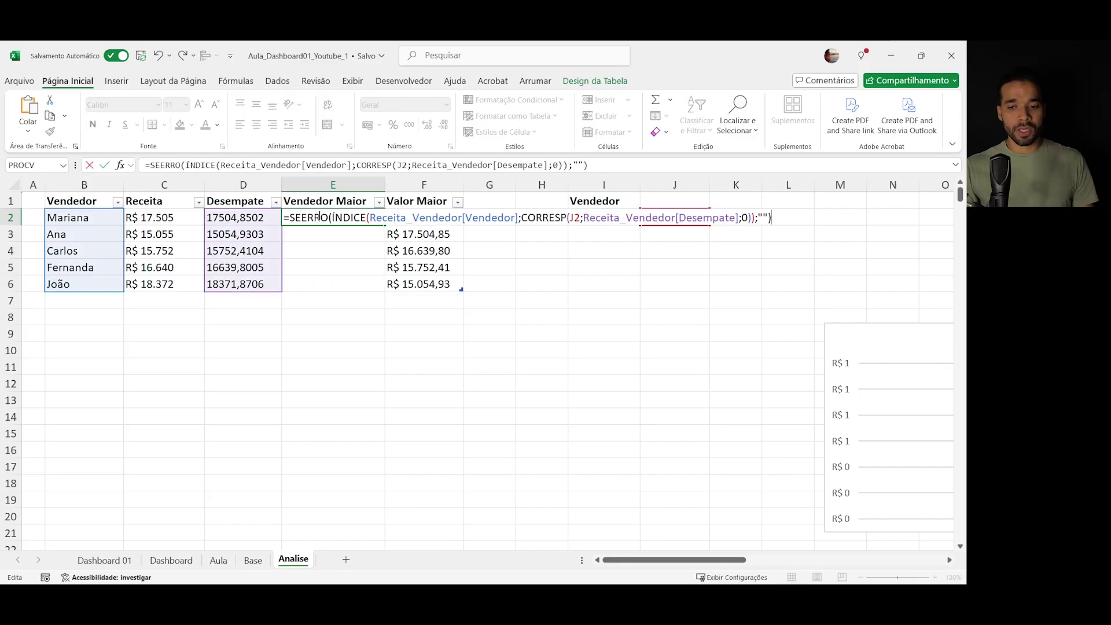
pyautogui.press('Return')
# - Replace the CORRESP lookup value J2 in E2 with a cell reference picked from the Valor Maior column
pyautogui.click(320, 215)
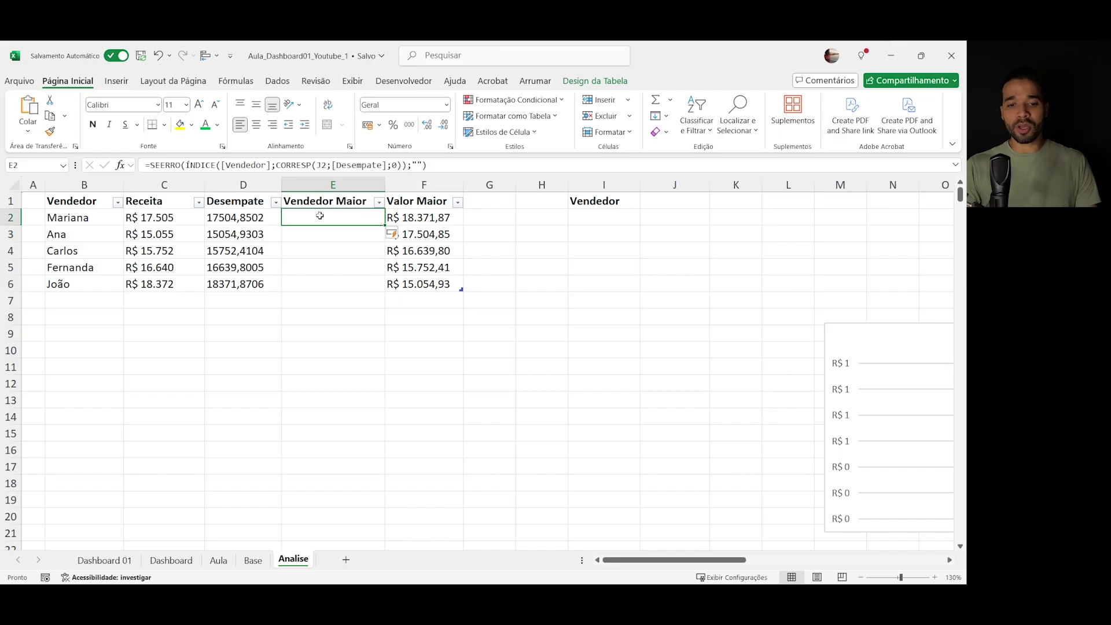
pyautogui.doubleClick(320, 215)
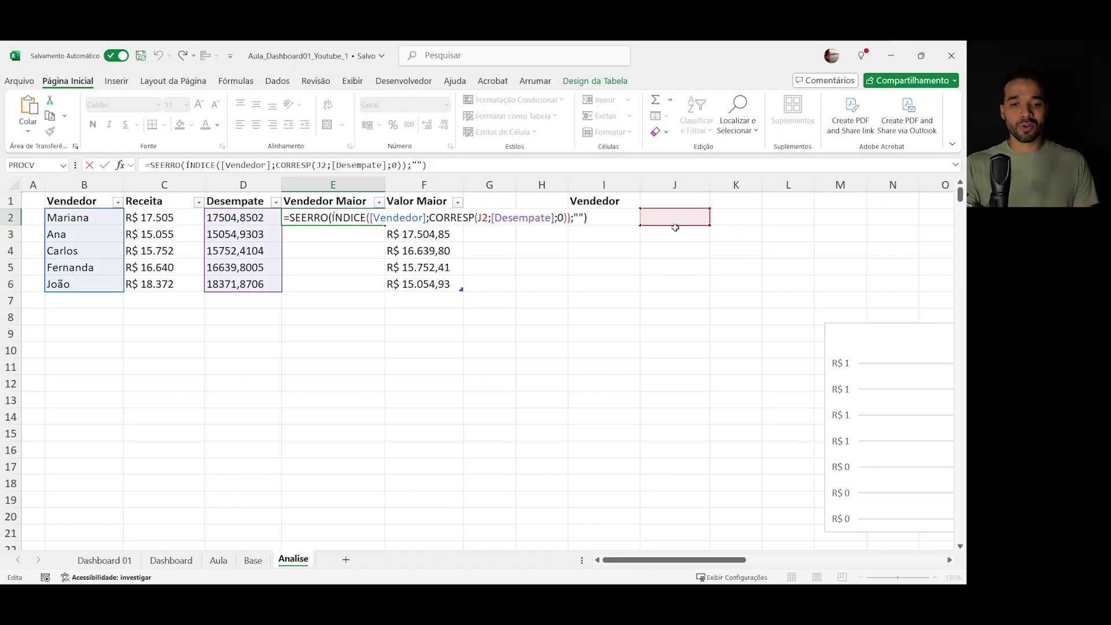
pyautogui.click(319, 164)
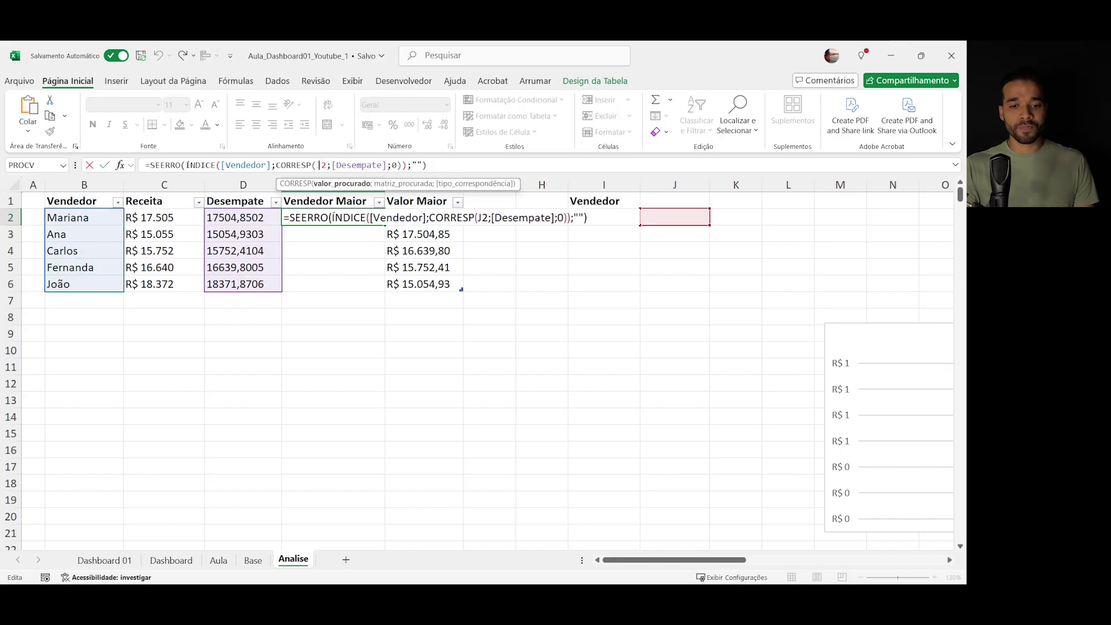
pyautogui.doubleClick(321, 165)
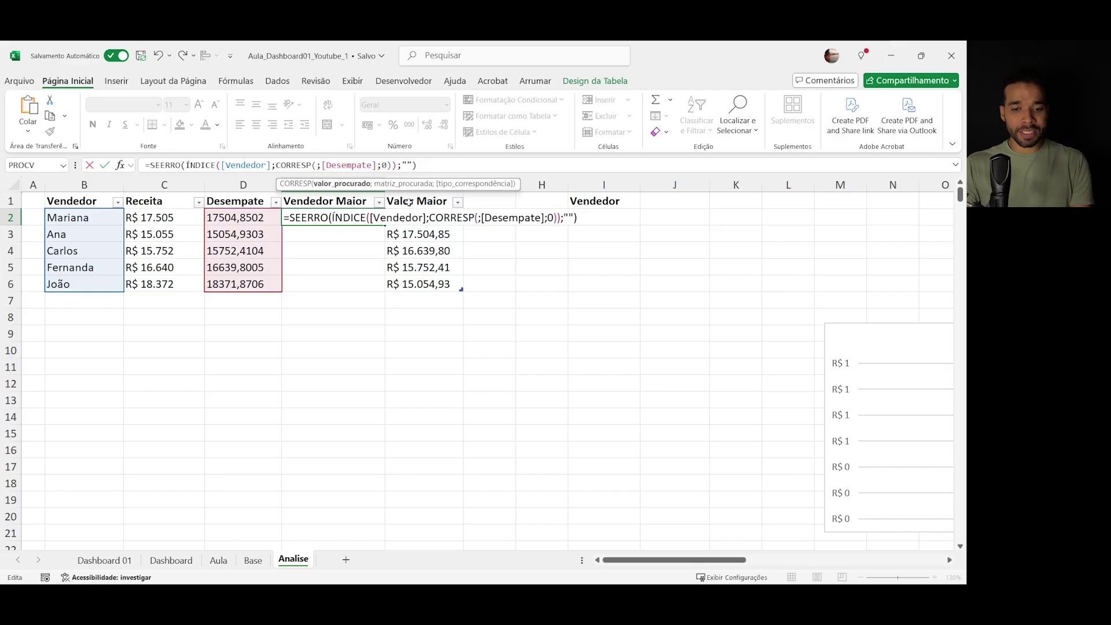
pyautogui.click(408, 201)
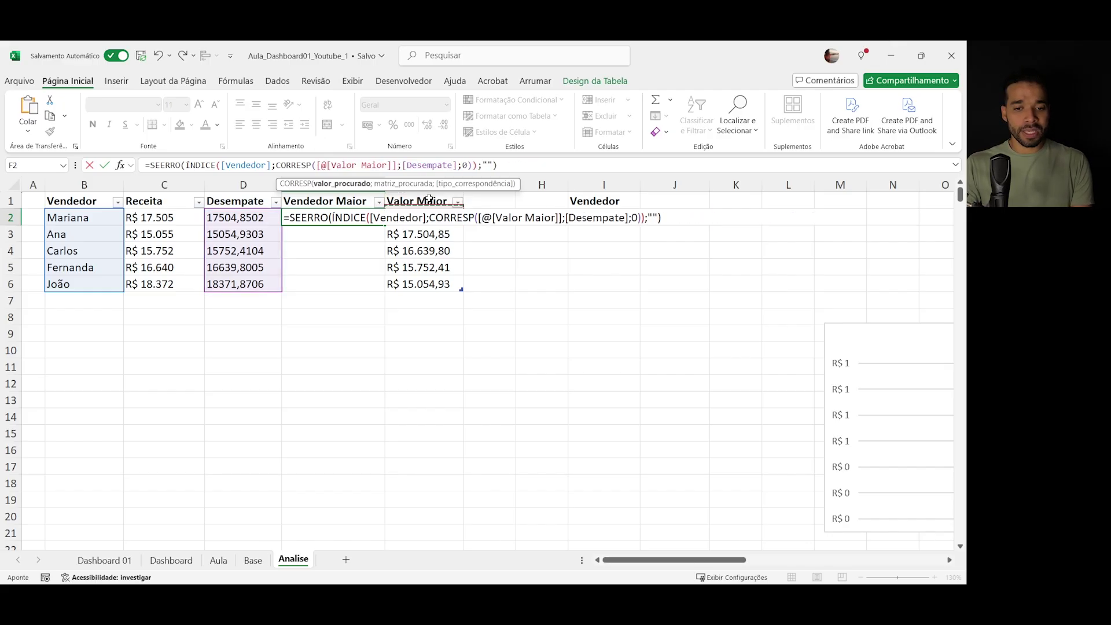
pyautogui.click(596, 229)
pyautogui.click(784, 213)
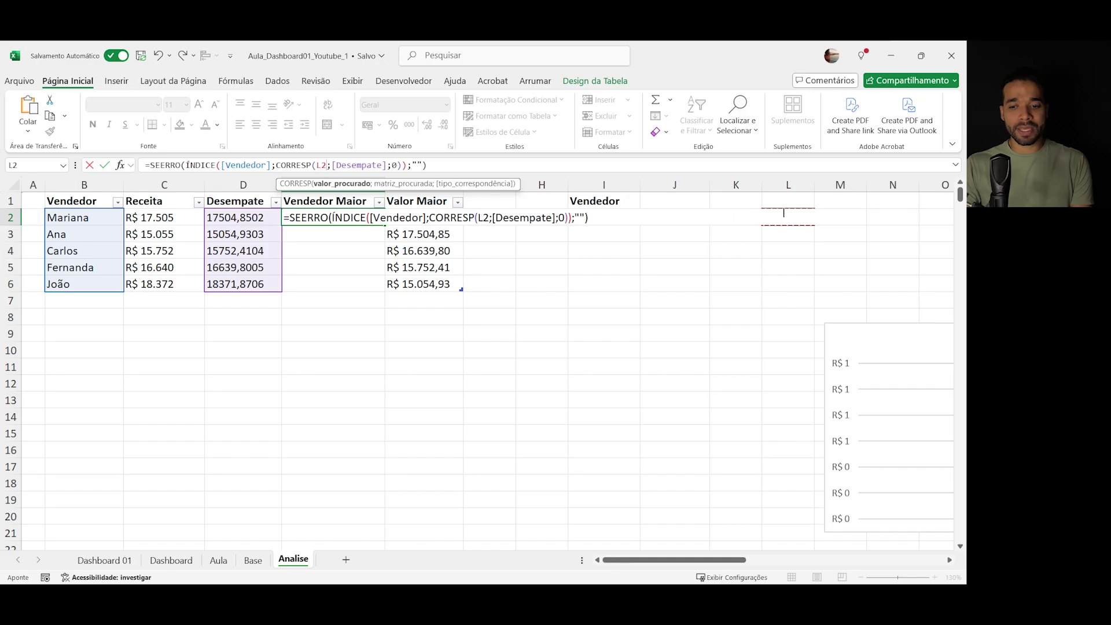
pyautogui.click(423, 250)
pyautogui.click(424, 234)
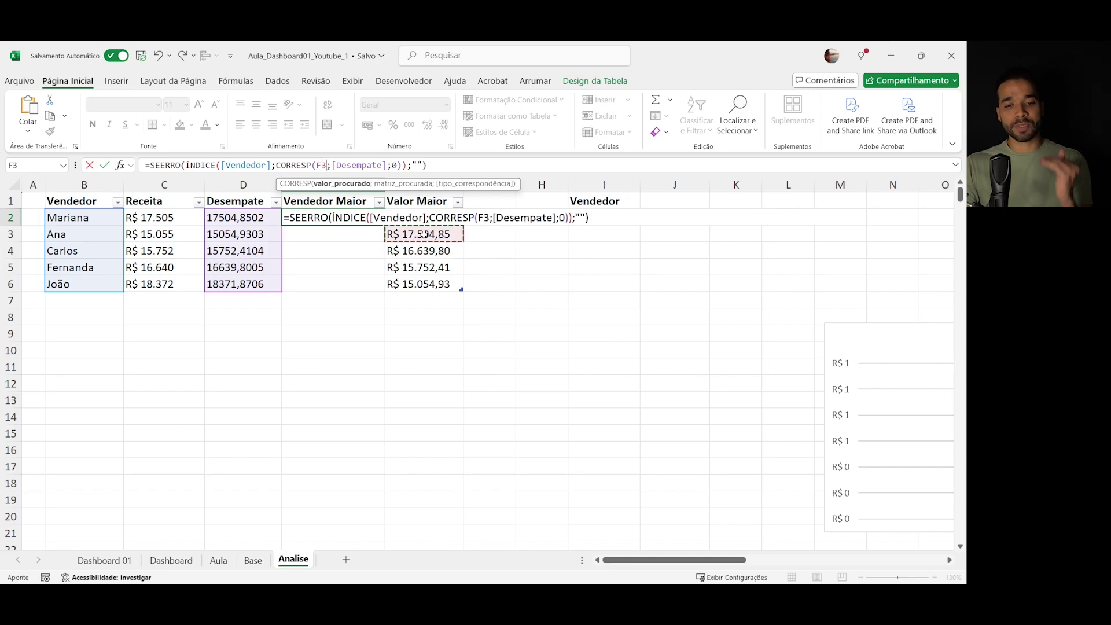
# - Complete the Vendedor Maior formula in E2 by using [@[Valor Maior]] as the CORRESP lookup value
pyautogui.press('Up')
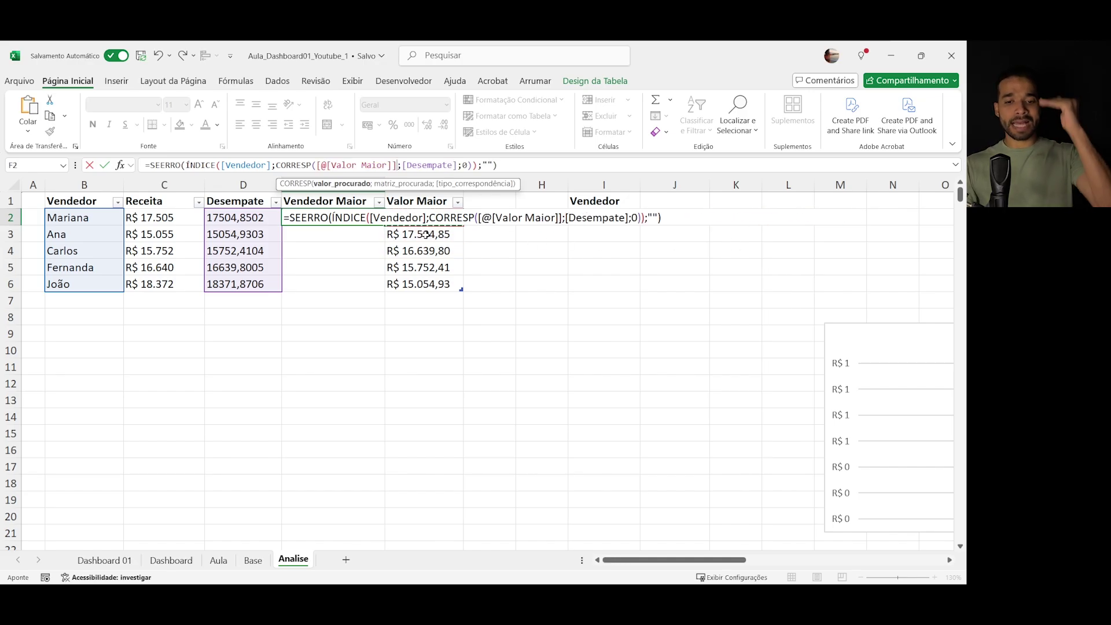
pyautogui.click(426, 234)
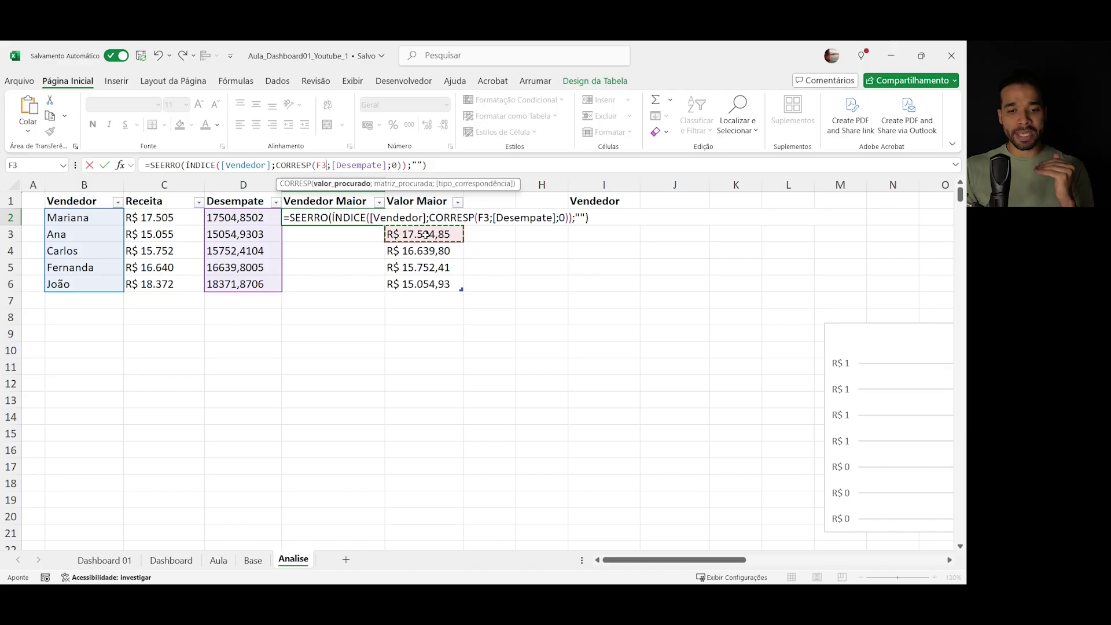
pyautogui.press('Up')
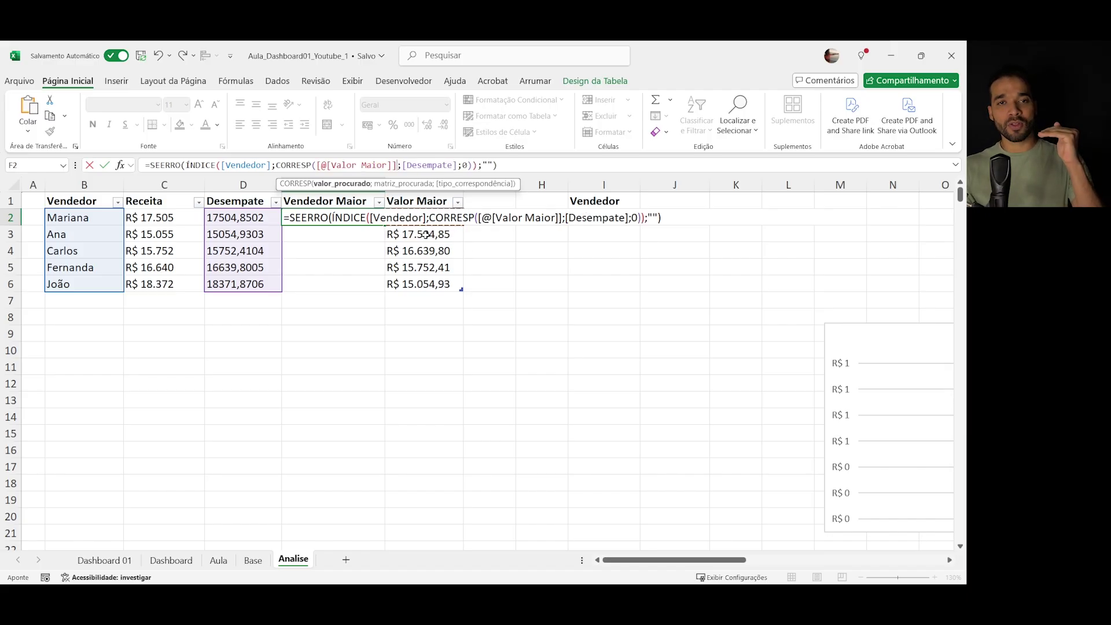
pyautogui.press('Return')
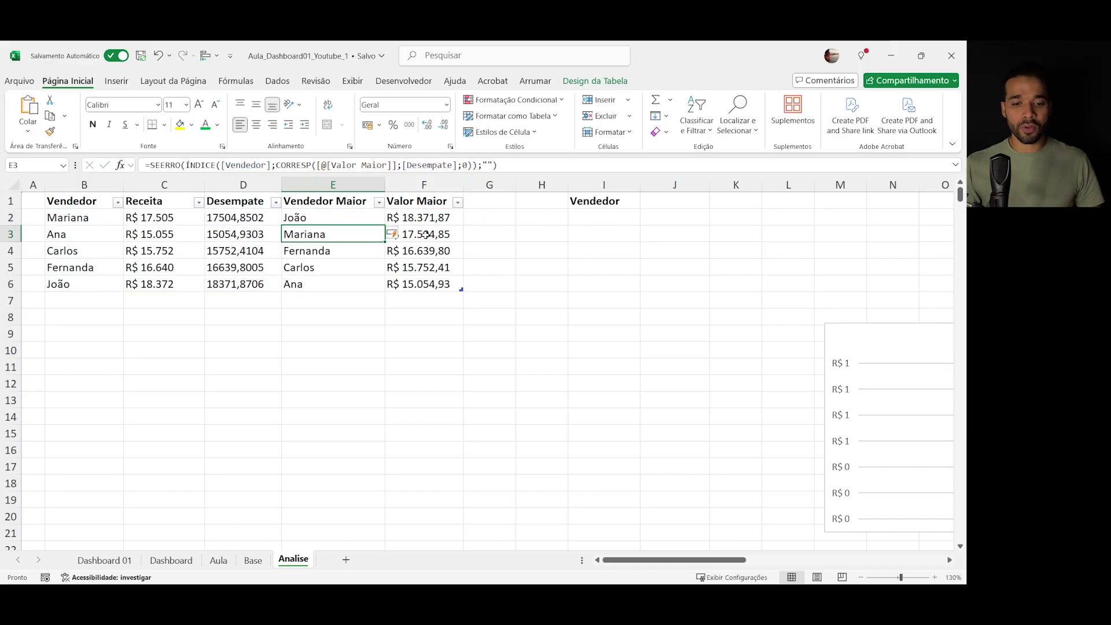
# - Create a default column chart from the Vendedor Maior and Valor Maior columns, E1:F6, and place it beside the table
pyautogui.click(370, 224)
pyautogui.moveTo(358, 220); pyautogui.dragTo(416, 278)
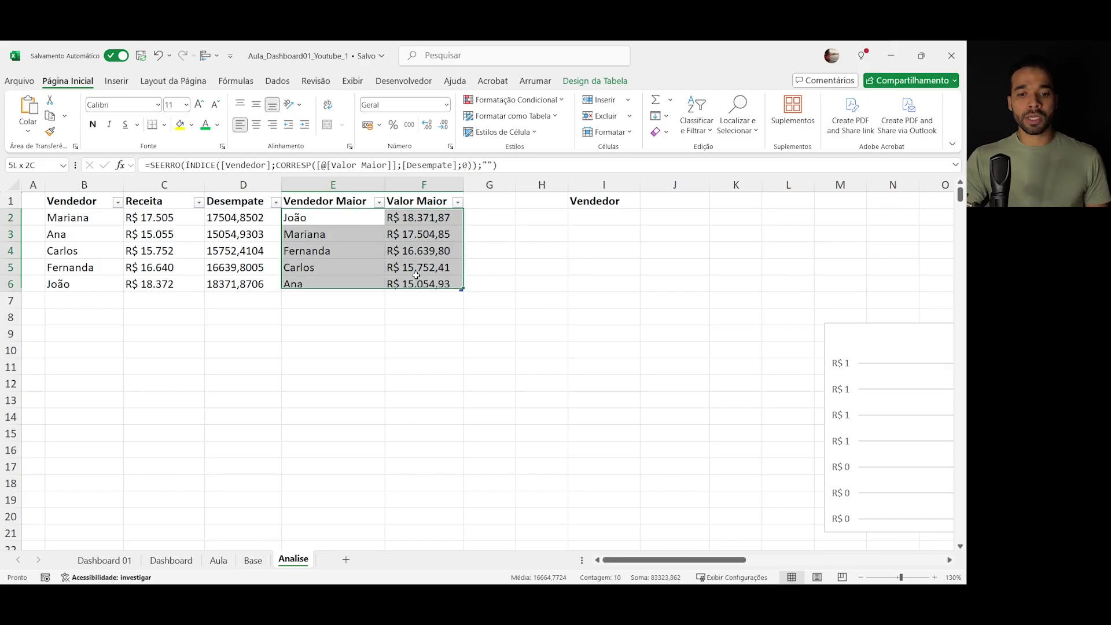
pyautogui.click(333, 316)
pyautogui.moveTo(341, 201); pyautogui.dragTo(419, 283)
pyautogui.hotkey('alt', 'F1')
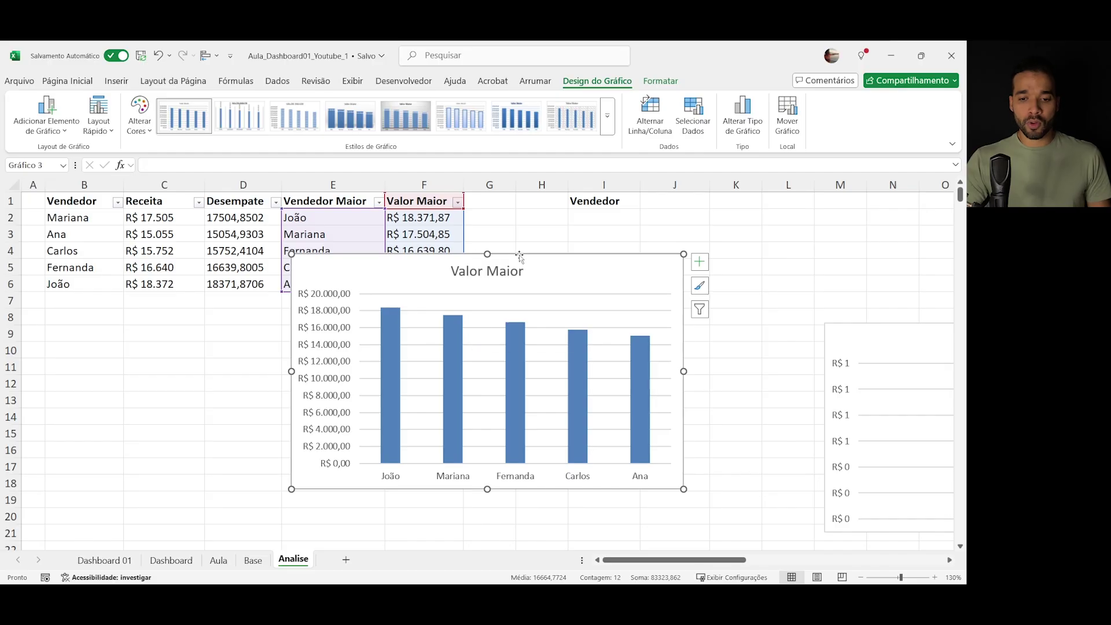
pyautogui.moveTo(519, 256); pyautogui.dragTo(694, 240)
# - Add a new seller's first name in B7 to extend the table, and check the calculated cells in that row
pyautogui.click(94, 308)
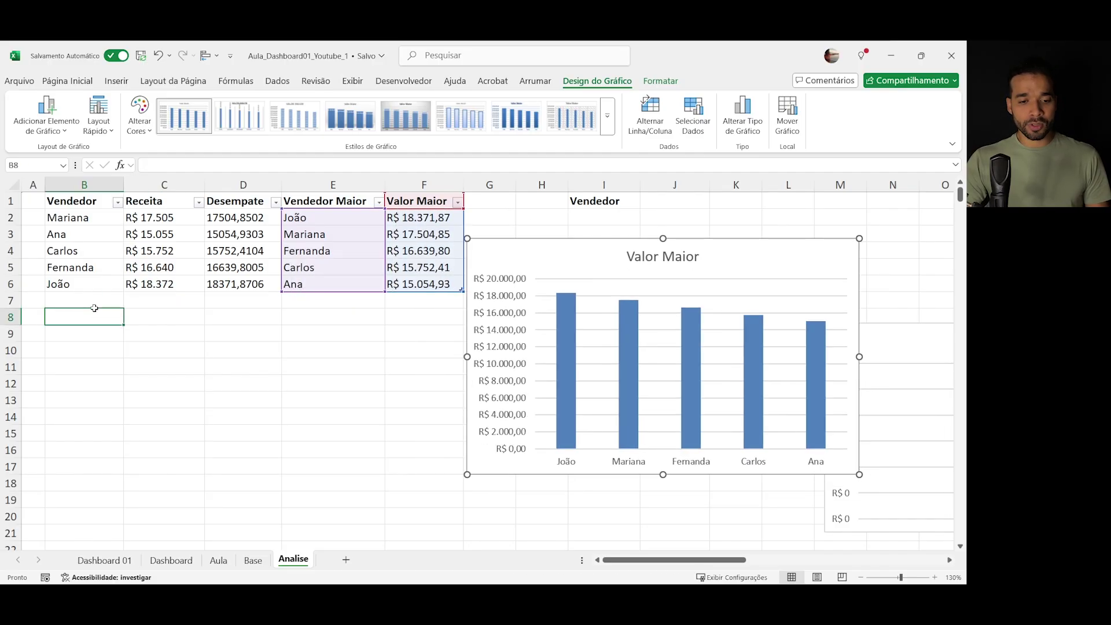
pyautogui.click(94, 306)
pyautogui.write('Natan')
pyautogui.press('Return')
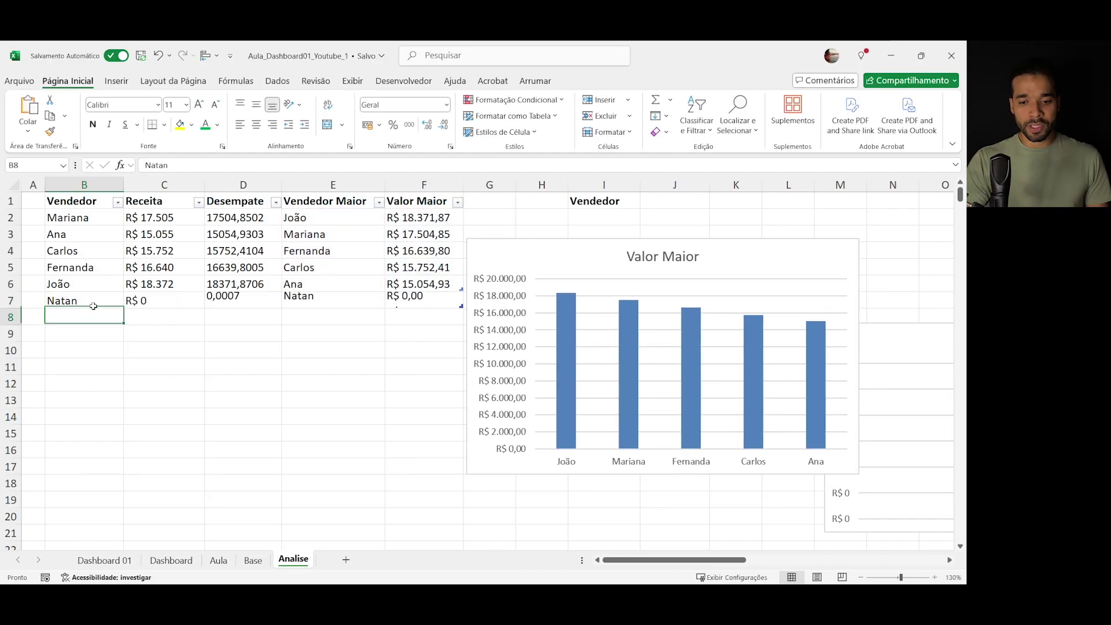
pyautogui.press('Up')
pyautogui.press('Right')
pyautogui.press('Right')
pyautogui.press('Right')
pyautogui.press('Right')
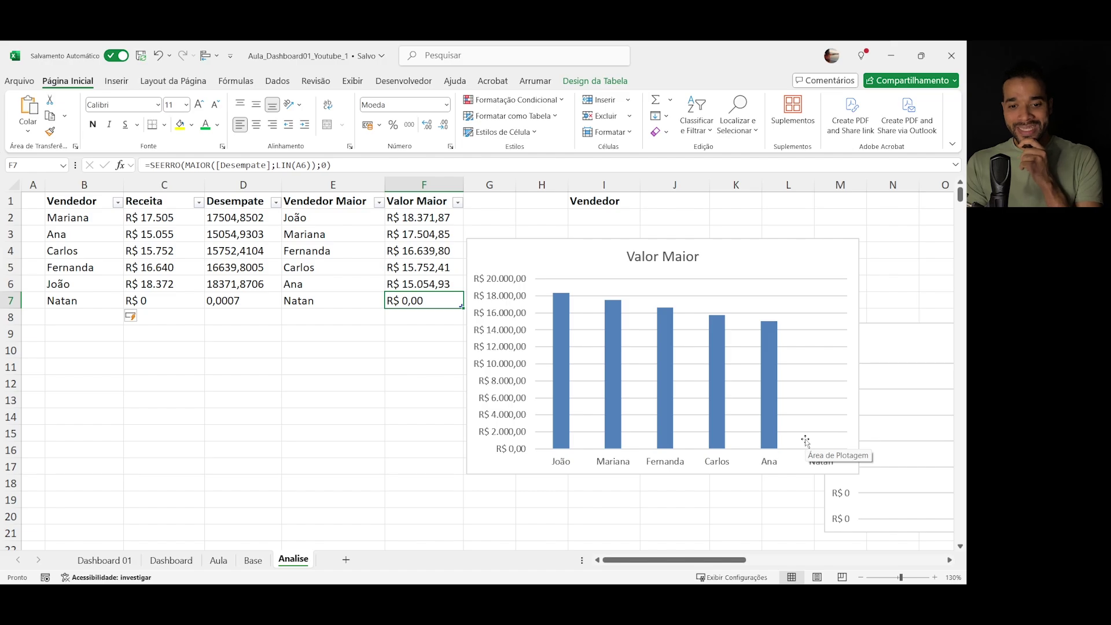
# - Change the SEERRO fallback in the Valor Maior formula in F2 to an empty string, ""
pyautogui.click(416, 217)
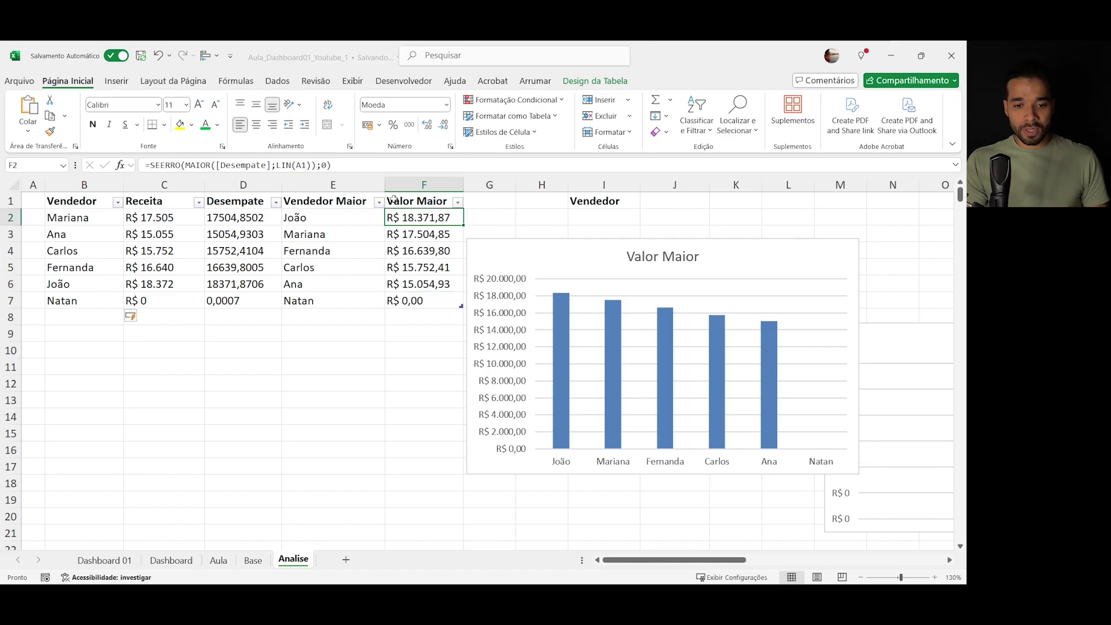
pyautogui.click(327, 166)
pyautogui.press('BackSpace')
pyautogui.write('""')
pyautogui.press('Return')
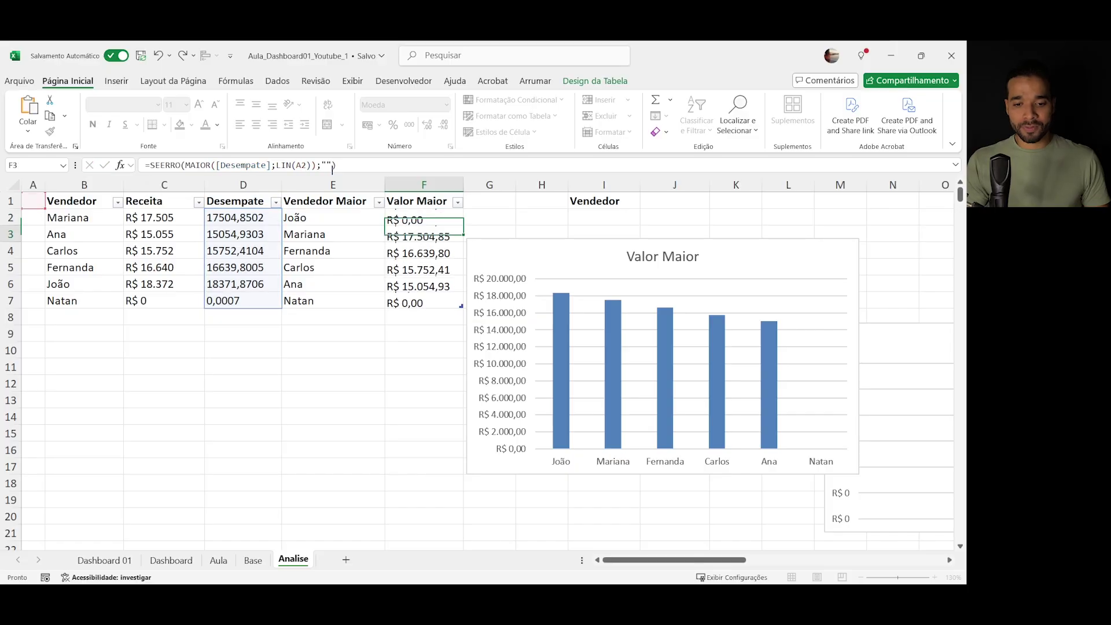
# - Examine how the Valor Maior, Desempate and Receita formulas treat the new seller in row 7 compared with row 2
pyautogui.click(428, 285)
pyautogui.click(426, 300)
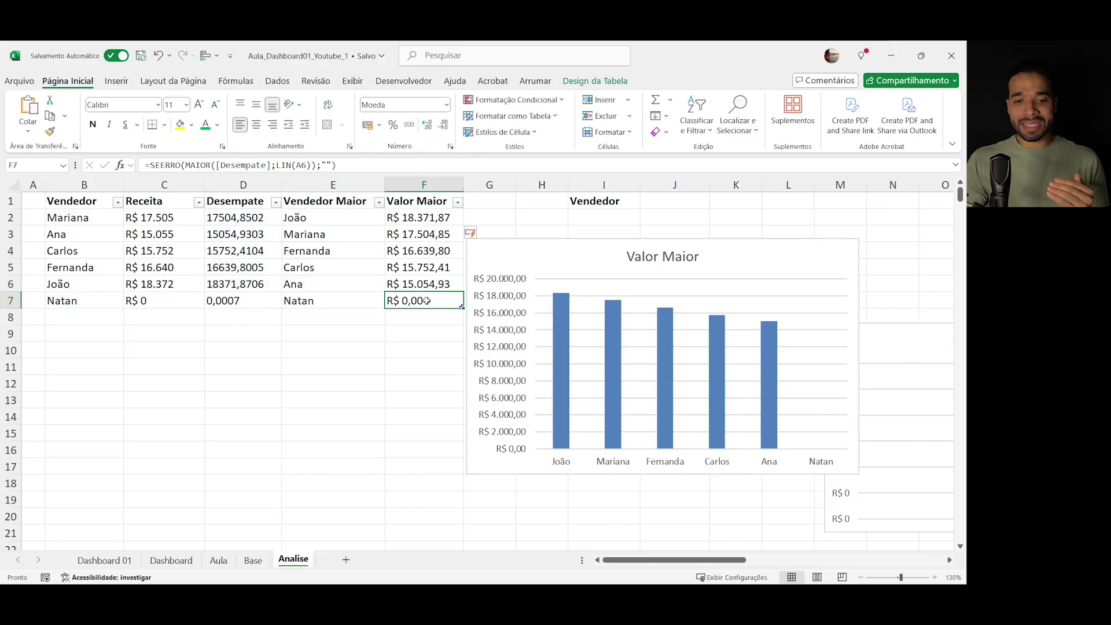
pyautogui.click(225, 300)
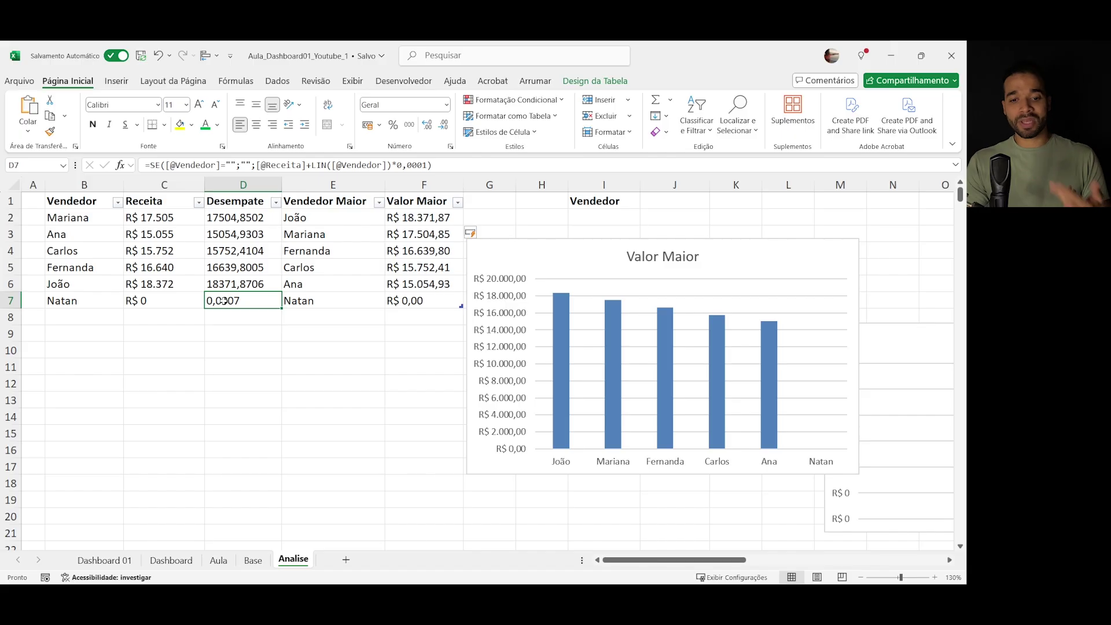
pyautogui.click(239, 220)
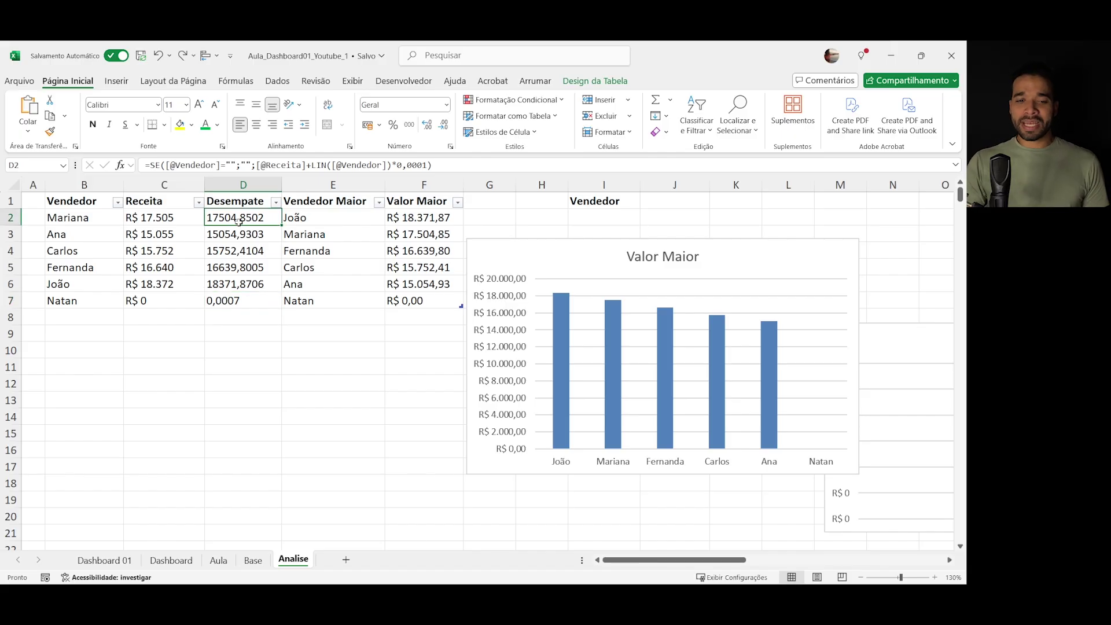
pyautogui.click(243, 297)
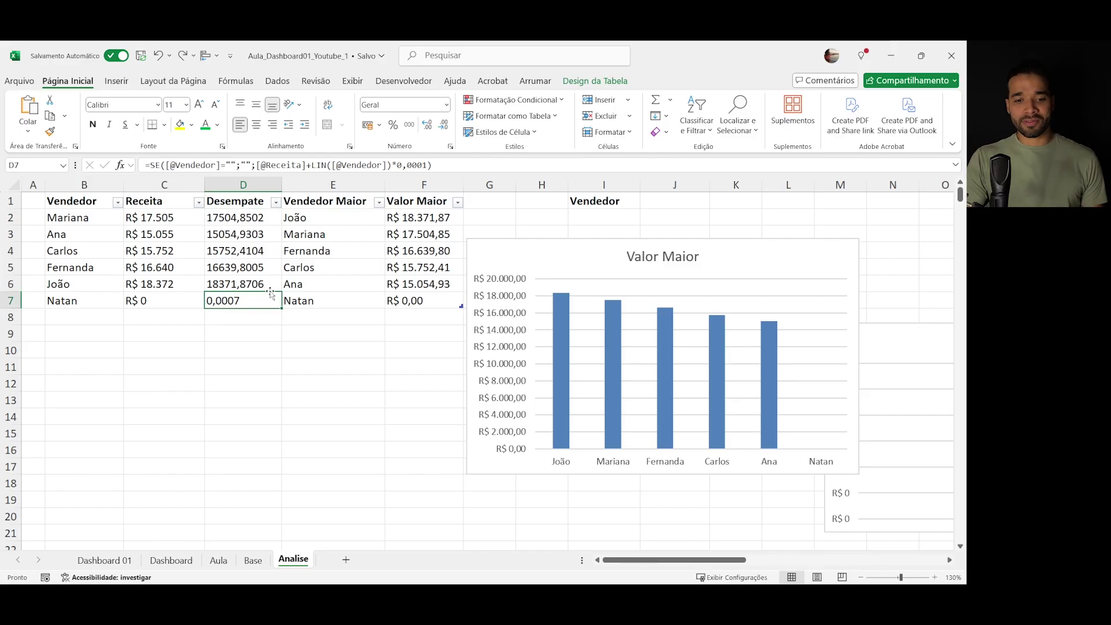
pyautogui.click(48, 300)
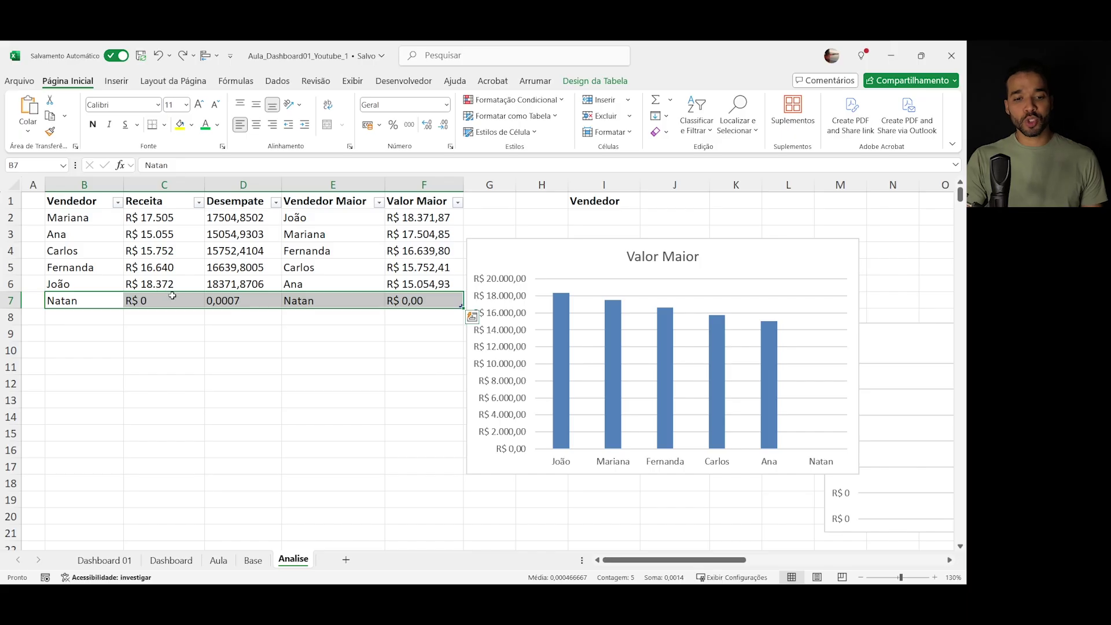
pyautogui.click(173, 295)
pyautogui.click(163, 216)
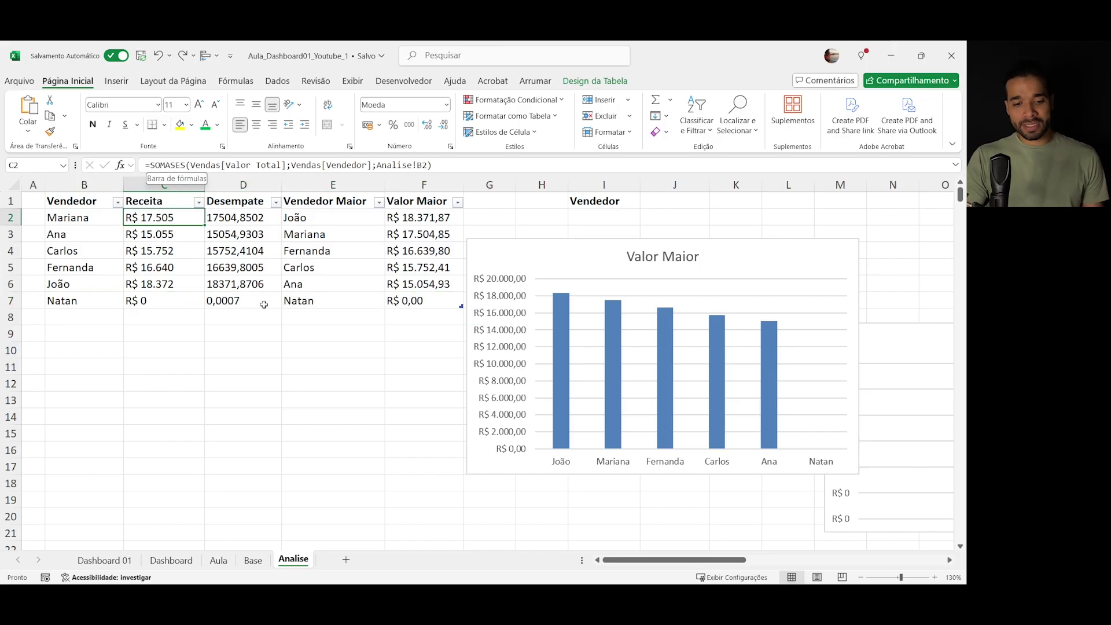
pyautogui.click(230, 219)
pyautogui.doubleClick(231, 219)
pyautogui.click(201, 165)
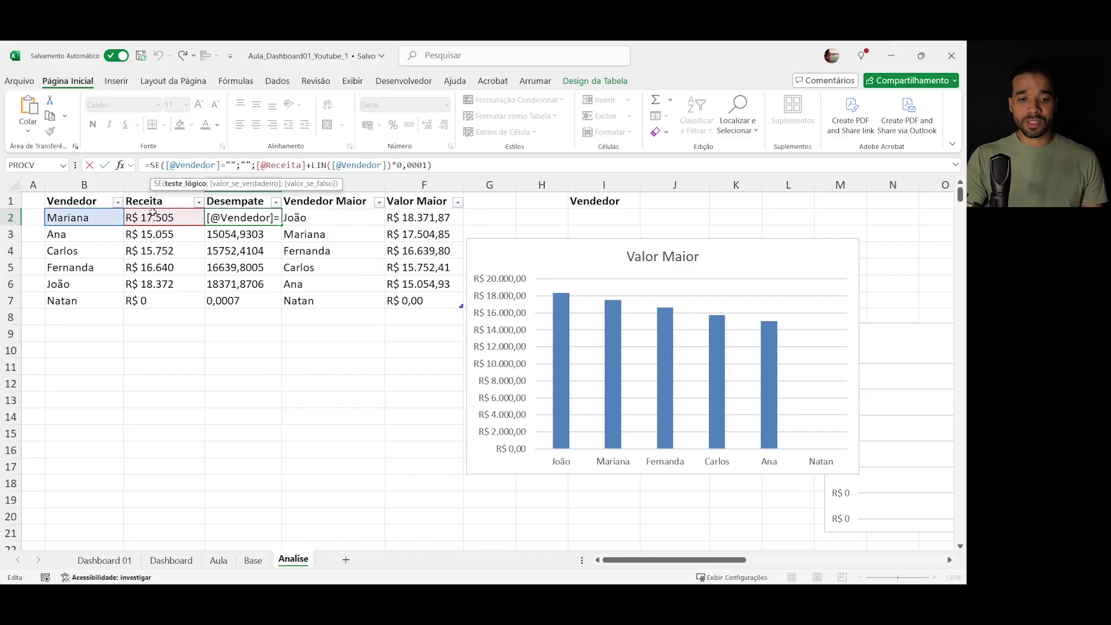
pyautogui.moveTo(167, 165); pyautogui.dragTo(221, 165)
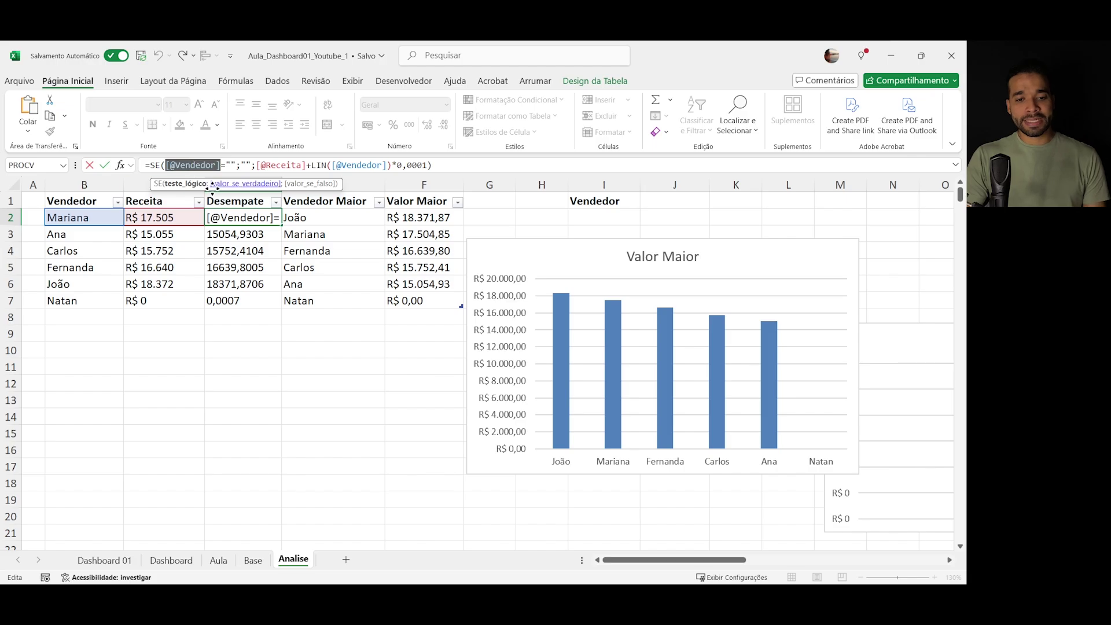
pyautogui.press('Delete')
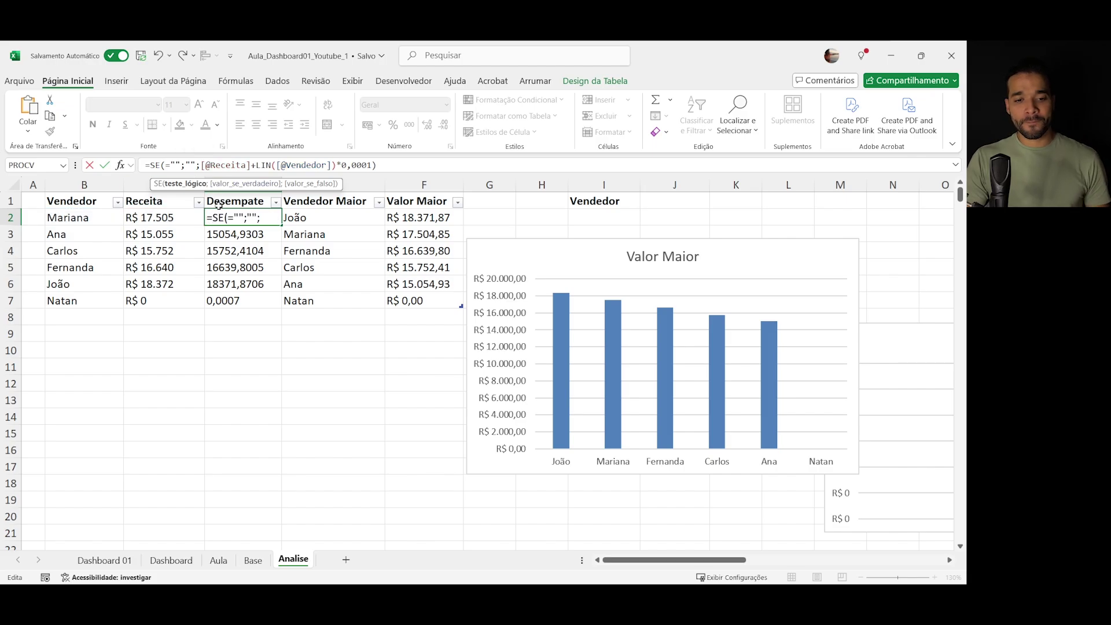
pyautogui.click(174, 212)
pyautogui.write('=')
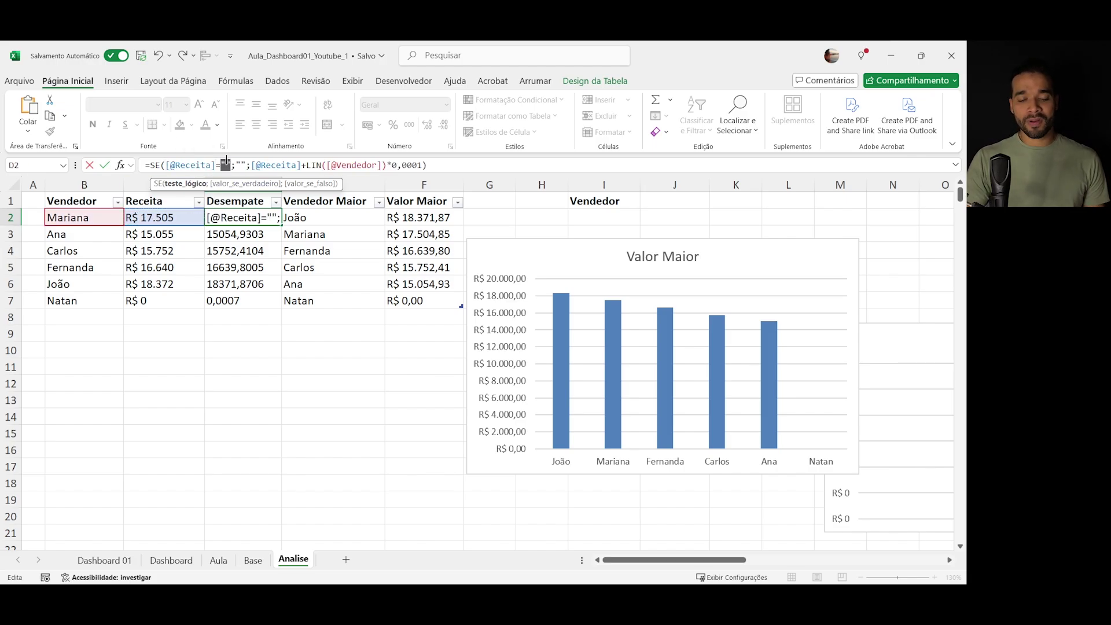
pyautogui.write('0')
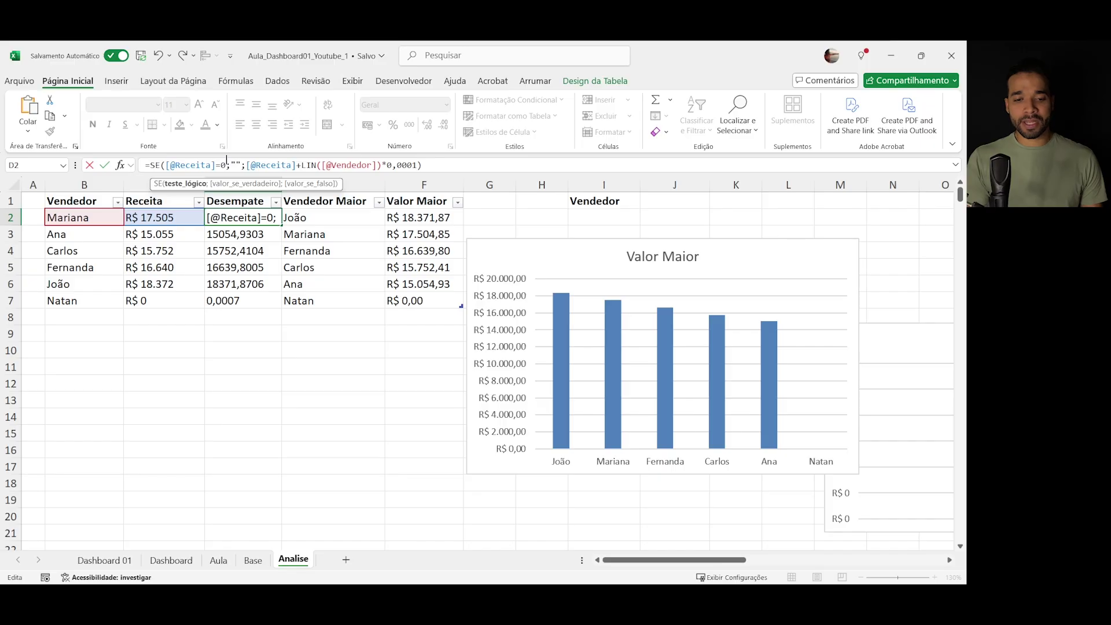
pyautogui.press('Return')
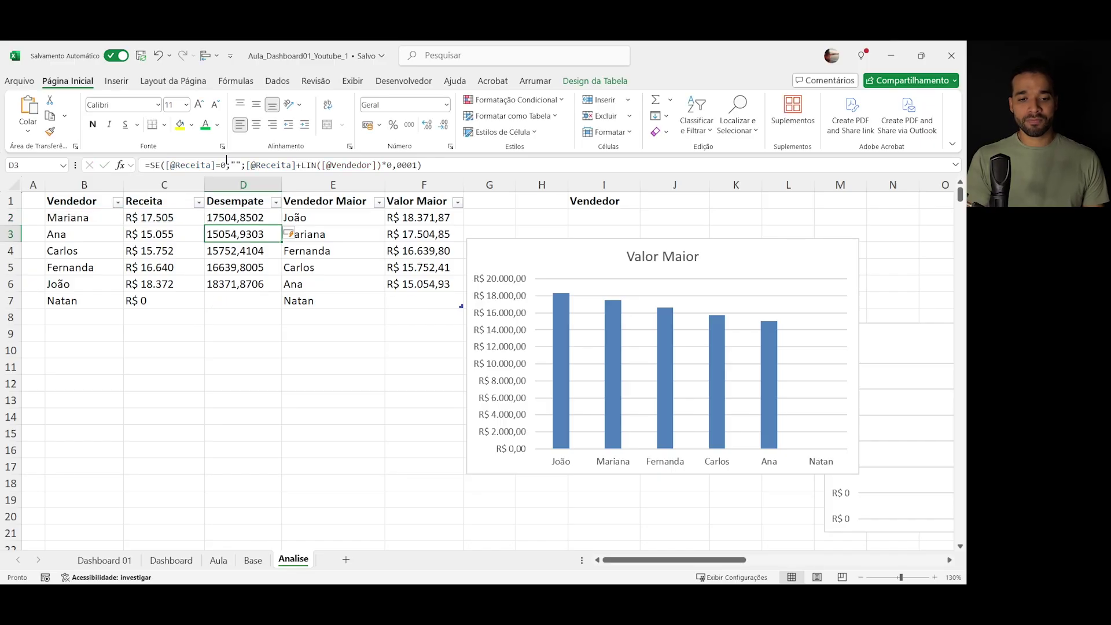
# - Inspect the Vendedor Maior and Valor Maior formulas in row 7, including the CORRESP lookup arguments
pyautogui.click(339, 298)
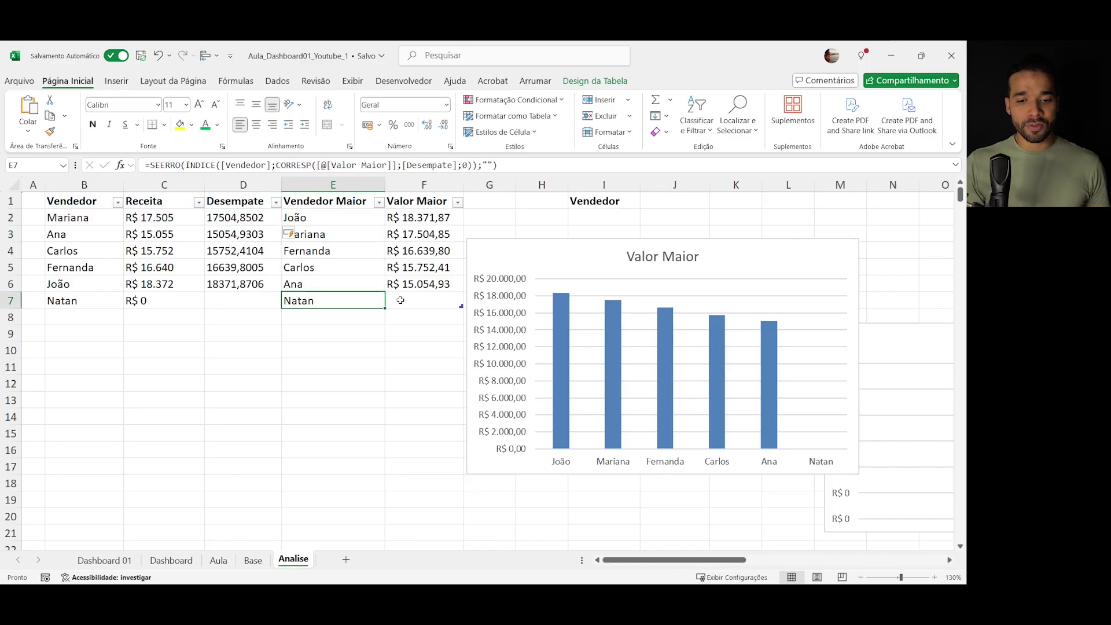
pyautogui.click(399, 300)
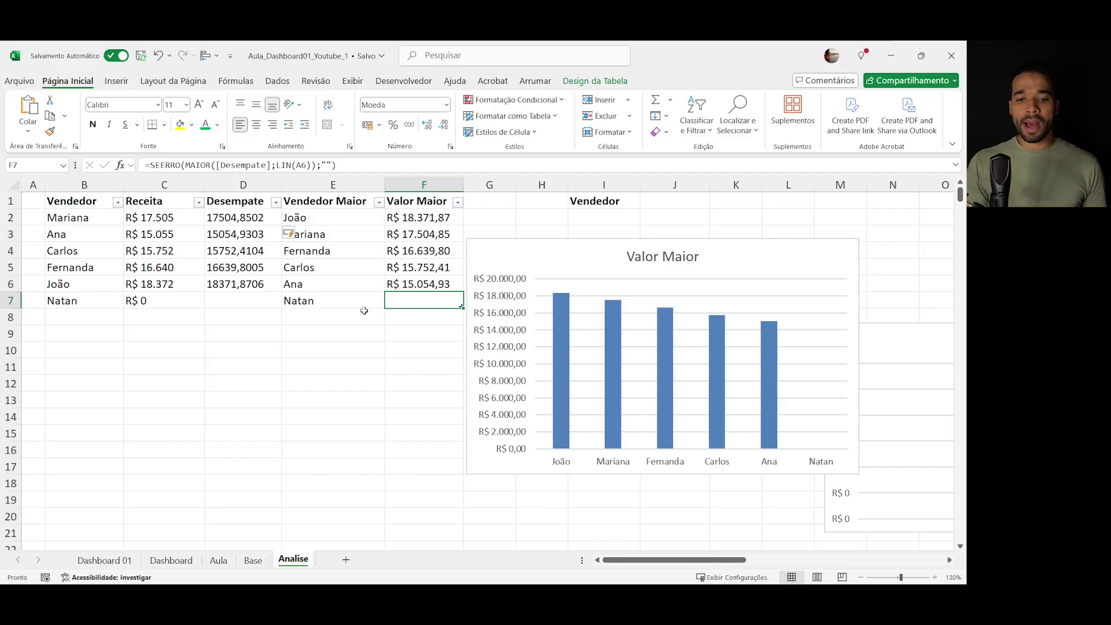
pyautogui.click(335, 305)
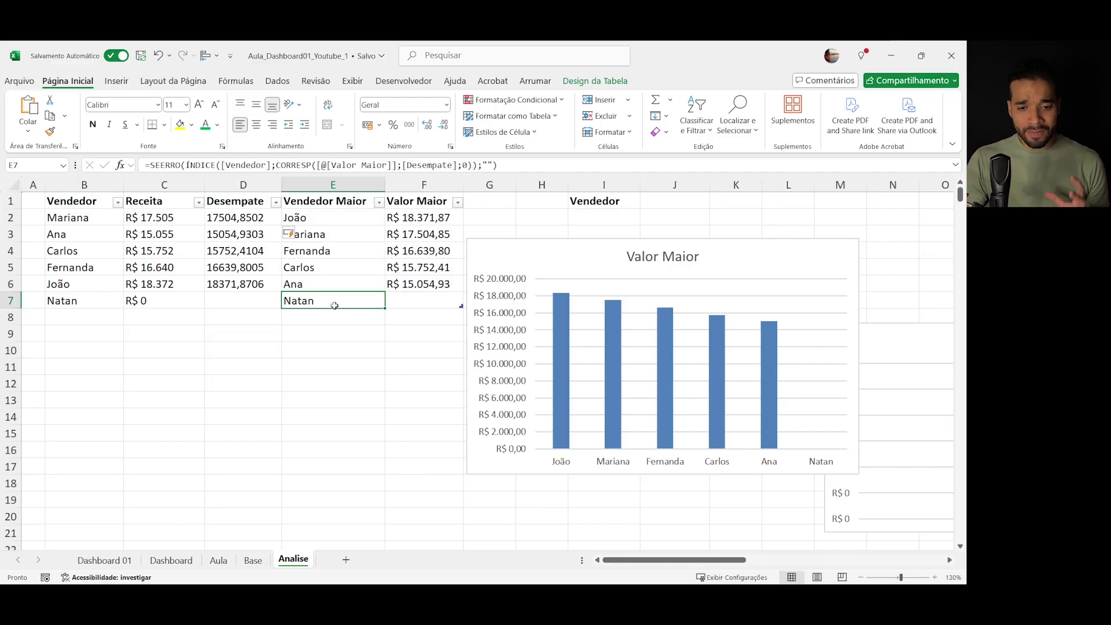
pyautogui.click(363, 165)
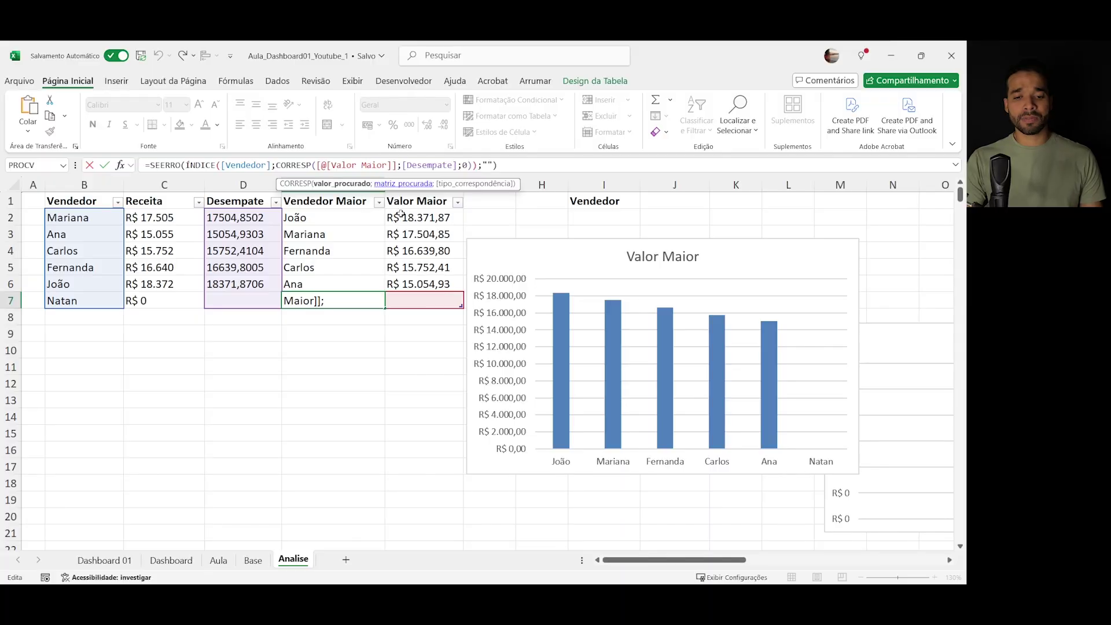
pyautogui.click(332, 305)
pyautogui.click(388, 295)
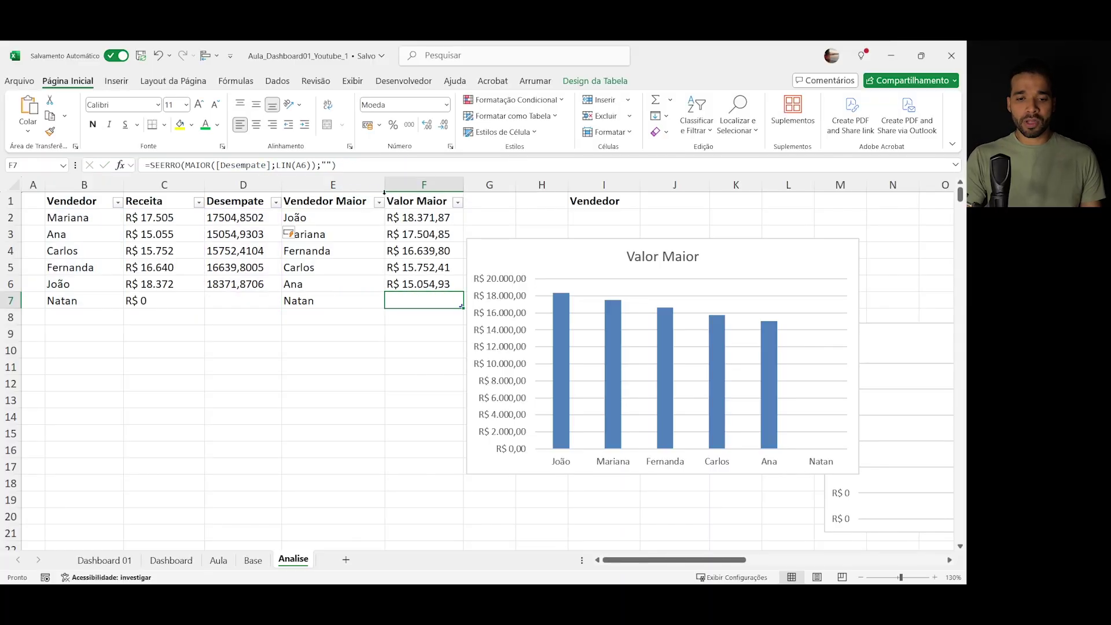
pyautogui.click(412, 217)
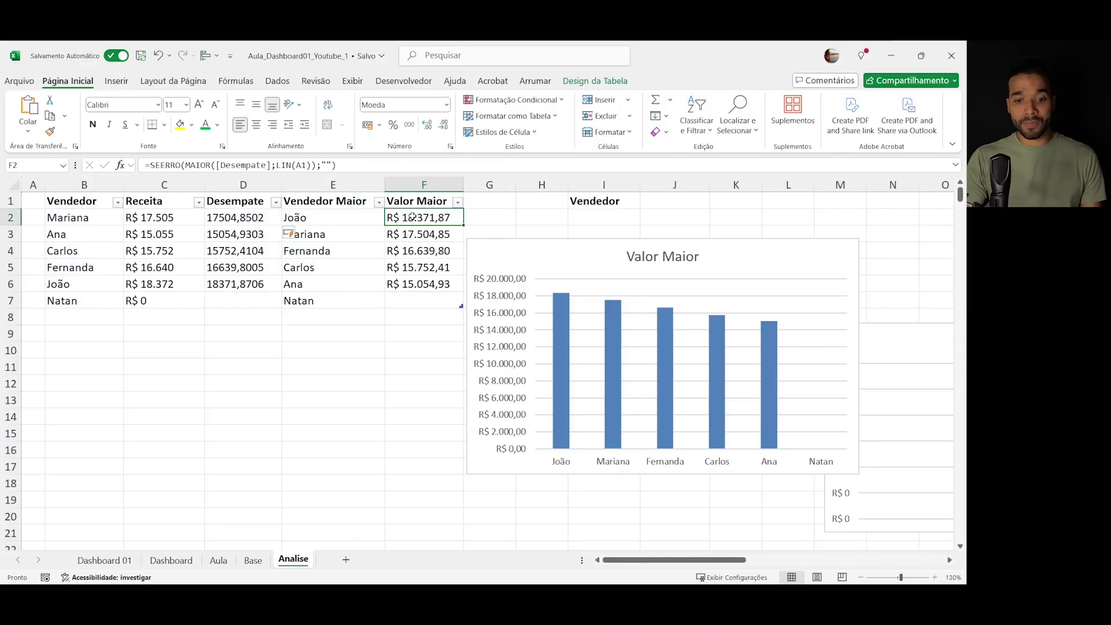
pyautogui.click(150, 165)
pyautogui.write('SE(')
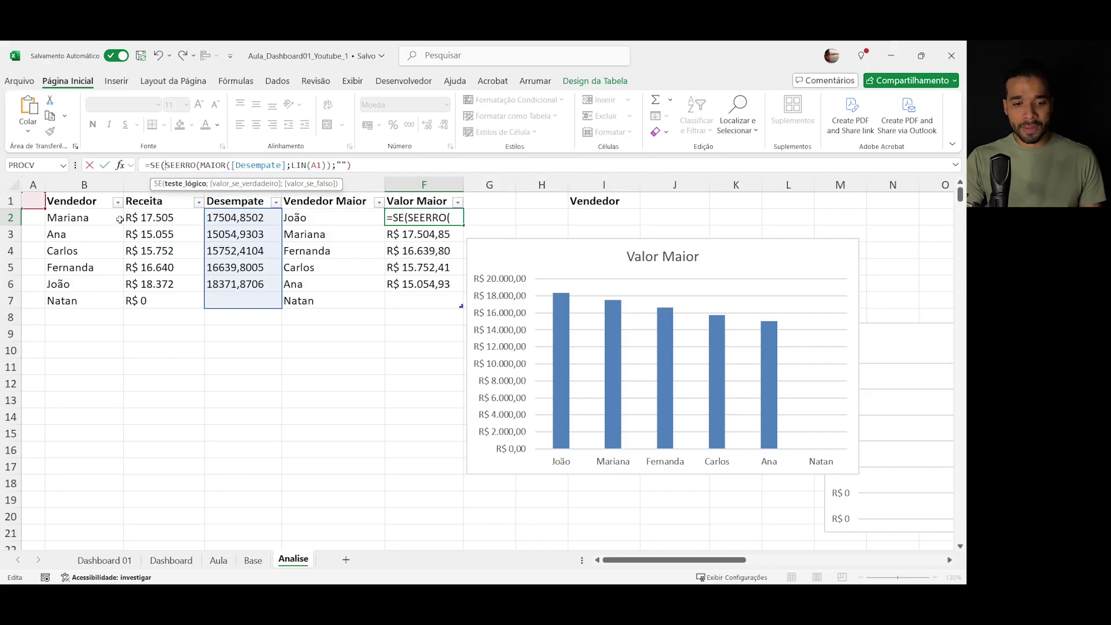
pyautogui.click(163, 219)
pyautogui.write('=0;')
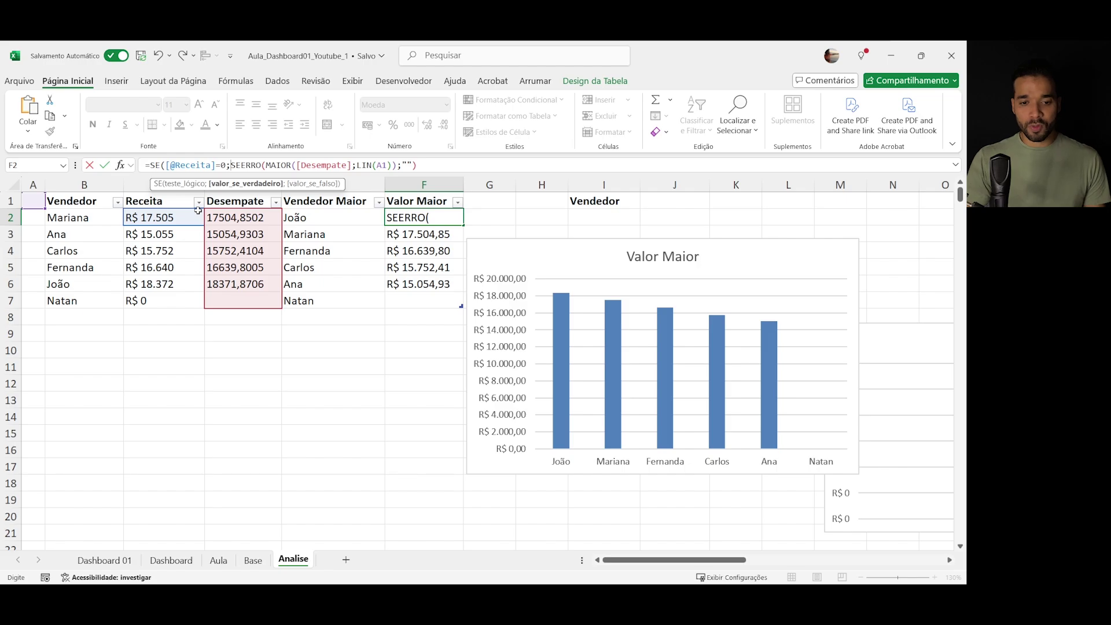
pyautogui.write('"";')
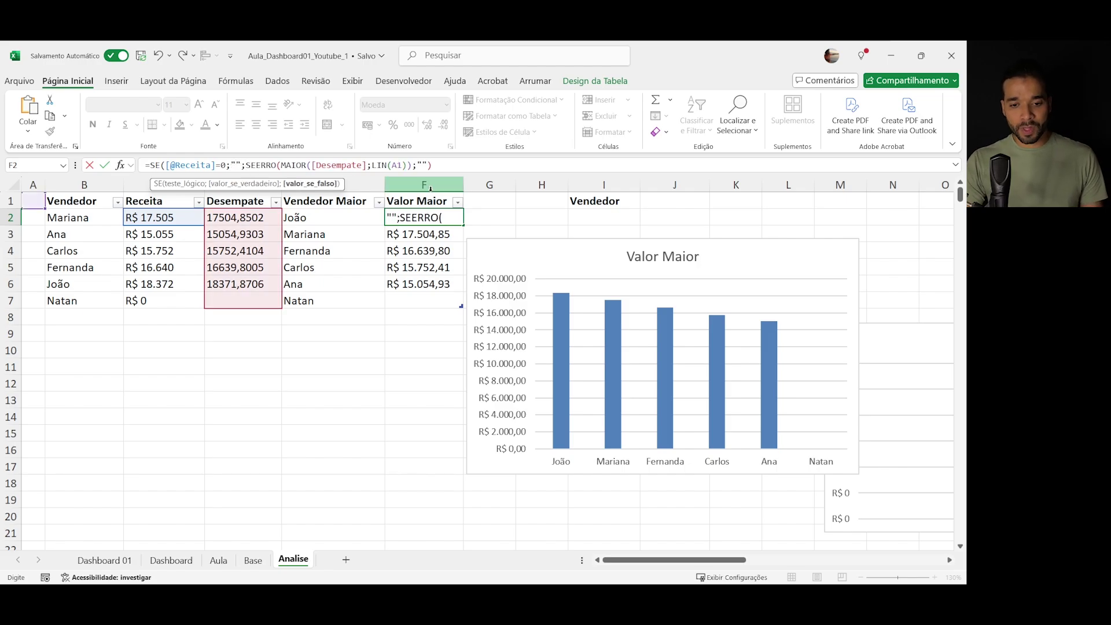
pyautogui.click(481, 164)
pyautogui.write(')')
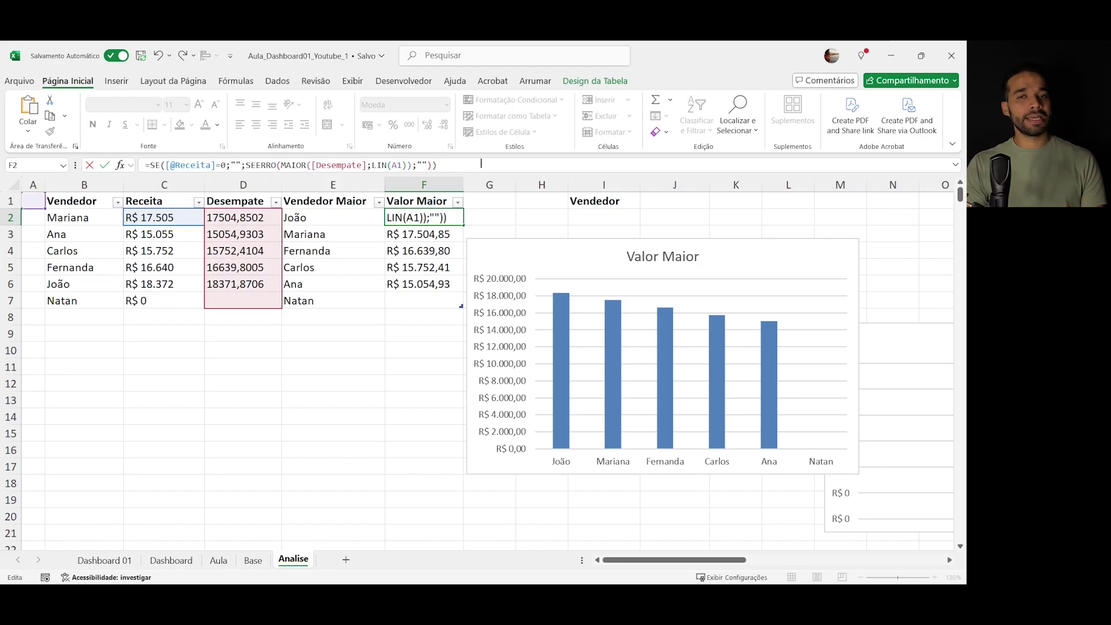
pyautogui.press('Return')
pyautogui.press('Up')
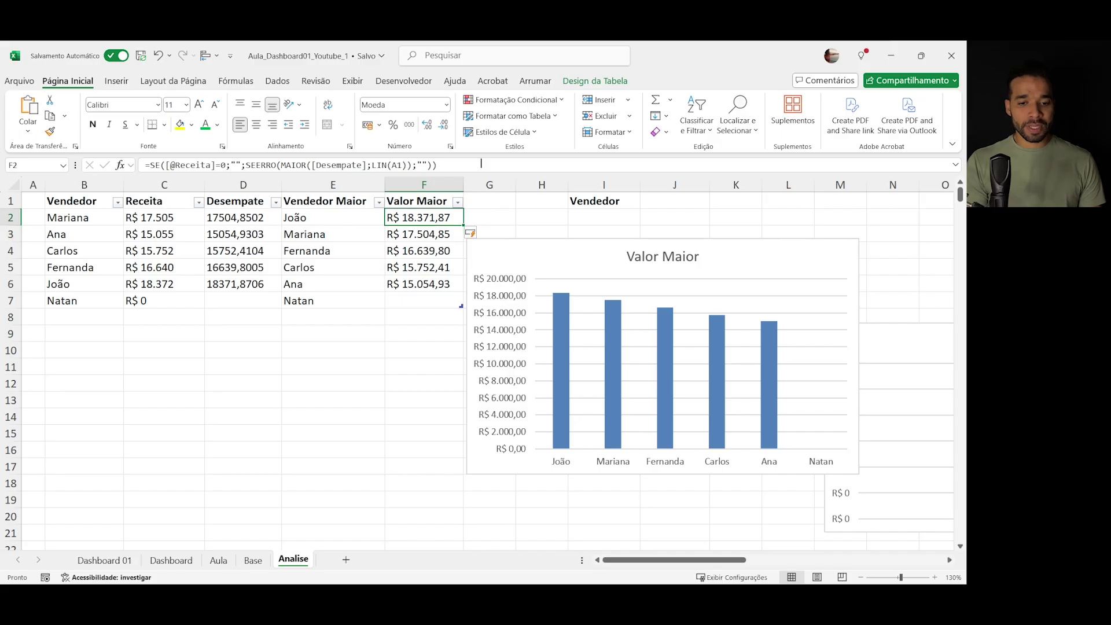
pyautogui.press('Left')
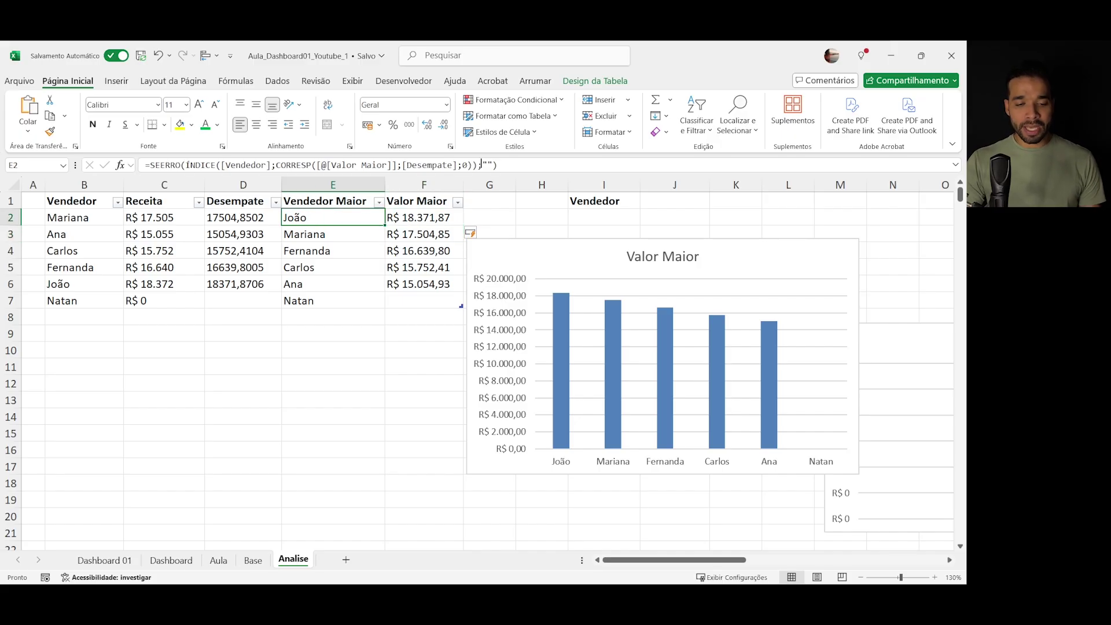
pyautogui.click(150, 165)
pyautogui.write('SE(')
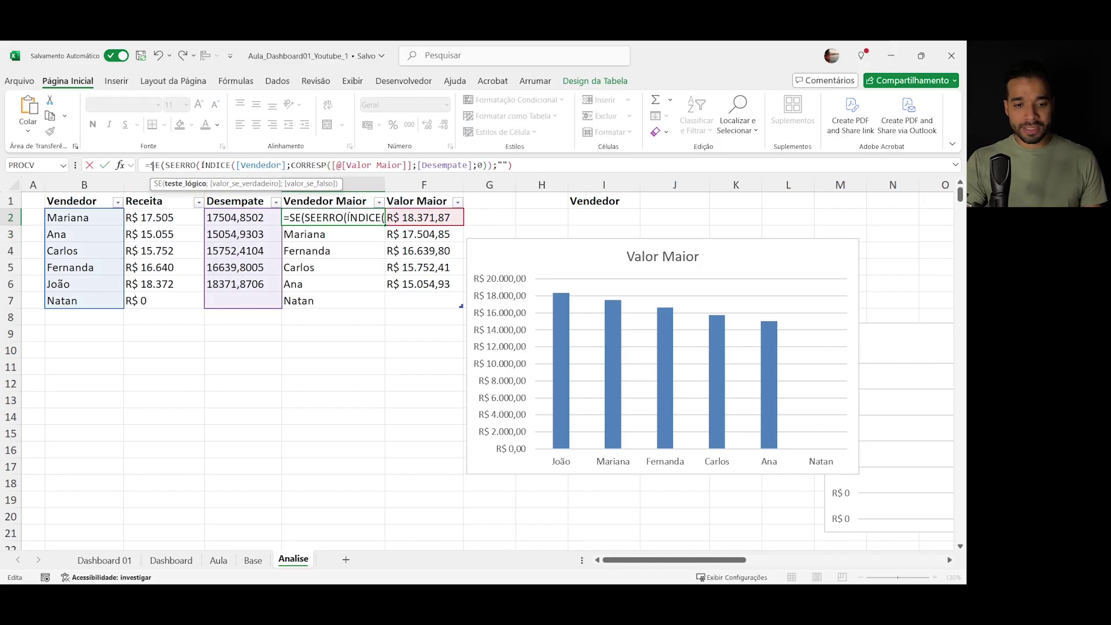
pyautogui.click(146, 219)
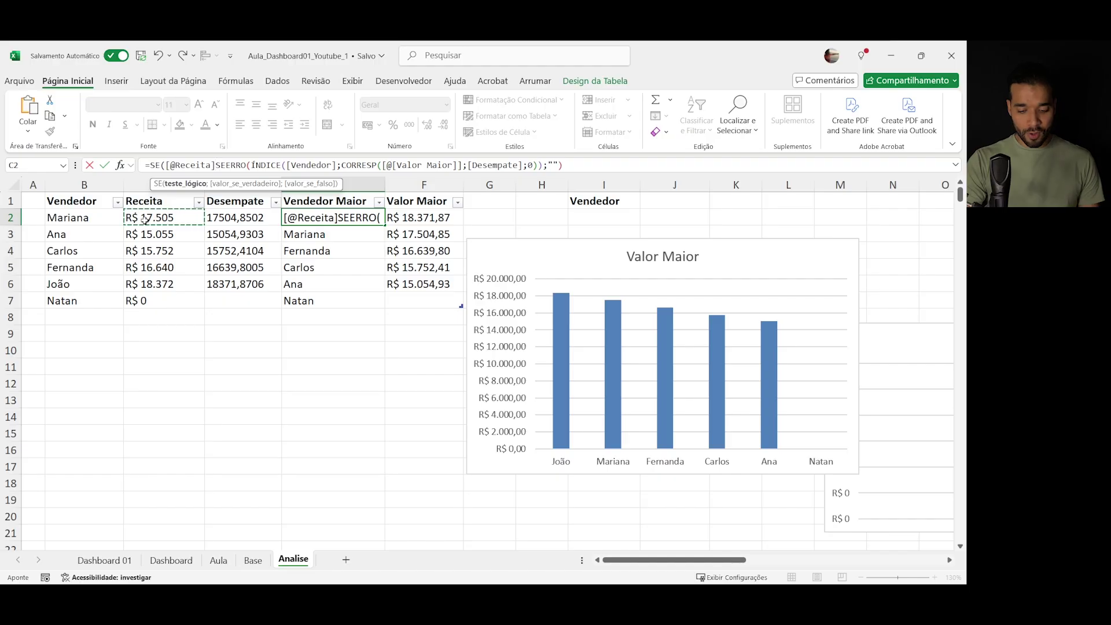
pyautogui.write('=0')
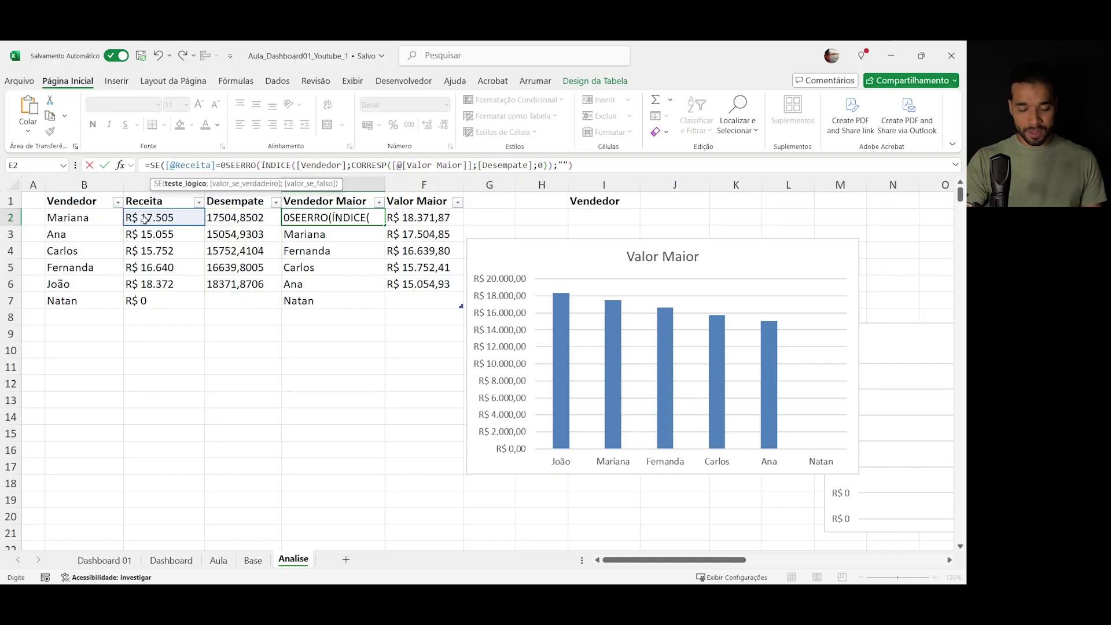
pyautogui.write(';"";')
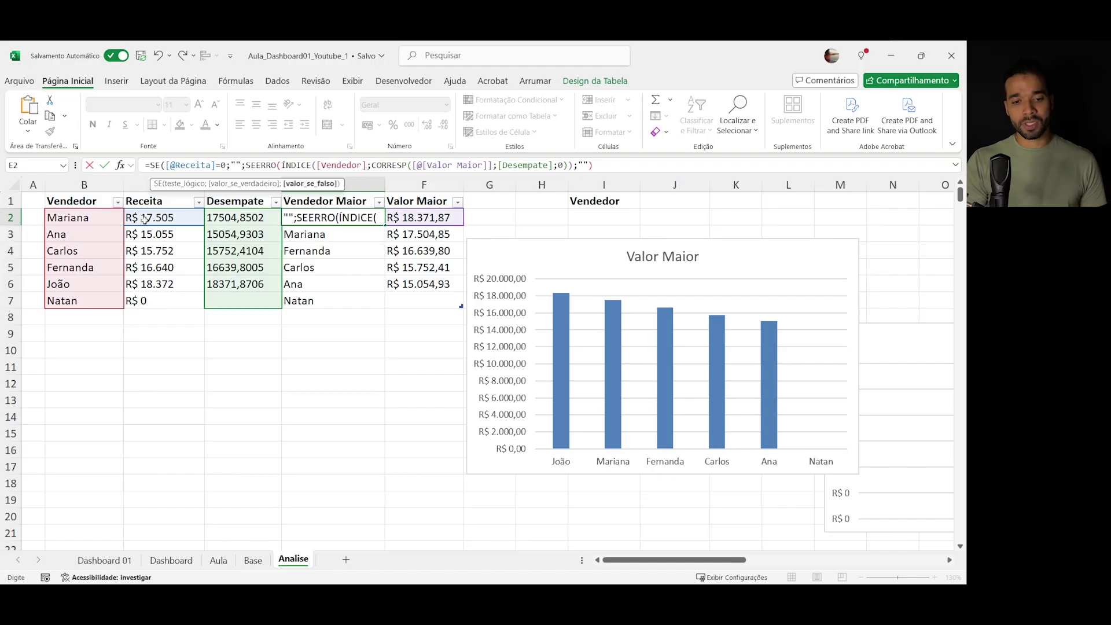
pyautogui.press('Return')
pyautogui.press('Return')
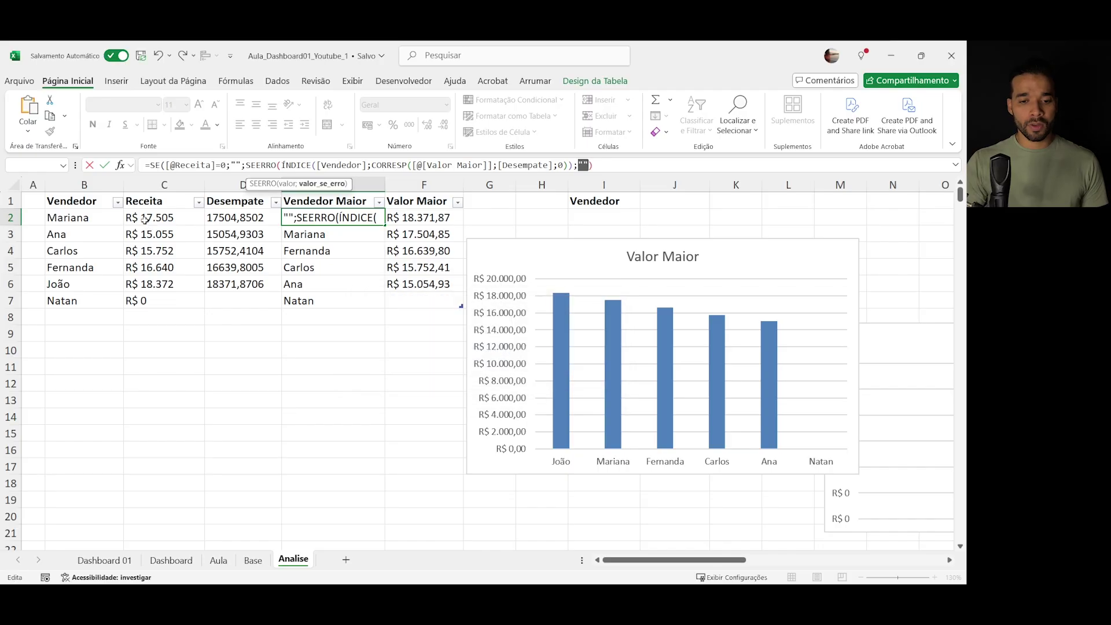
pyautogui.write(')')
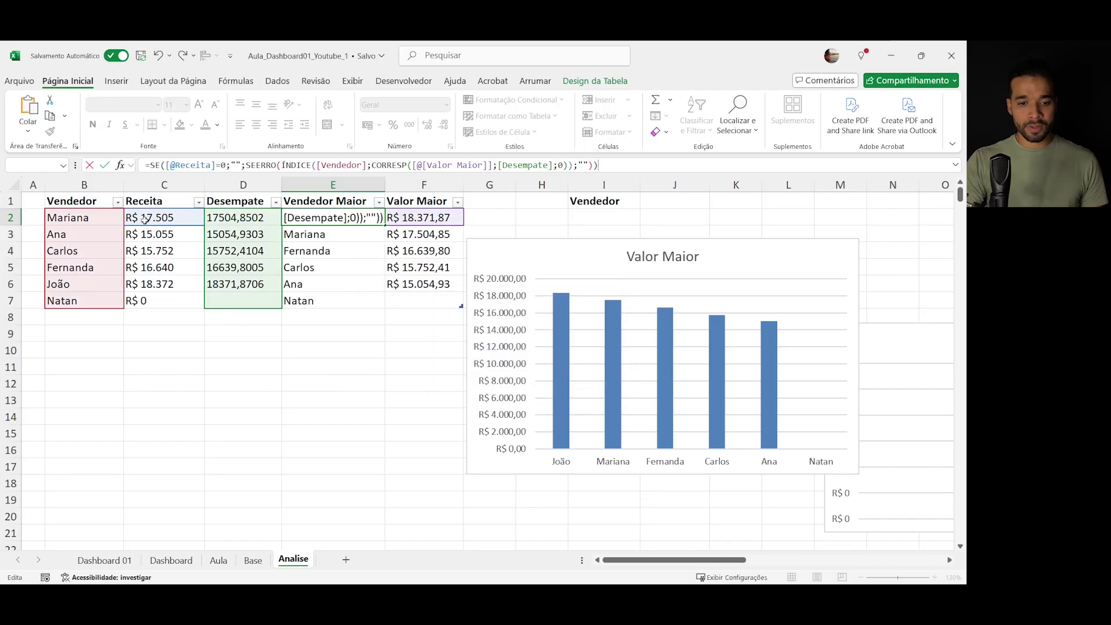
pyautogui.press('Return')
pyautogui.press('Up')
pyautogui.press('Down')
pyautogui.press('Down')
pyautogui.press('Down')
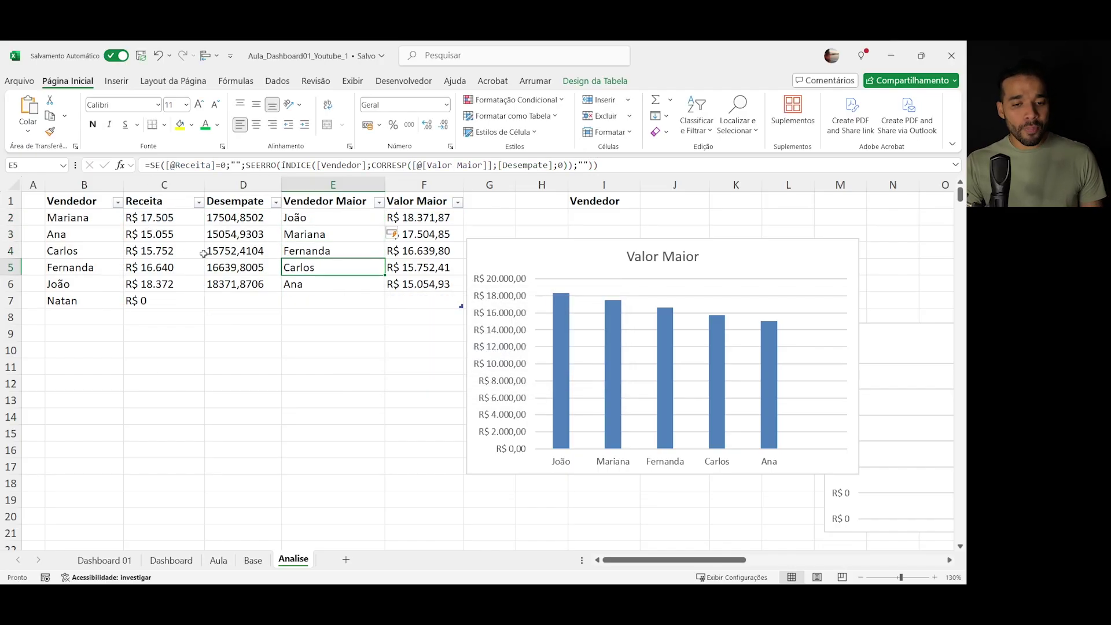
pyautogui.moveTo(321, 216); pyautogui.dragTo(425, 285)
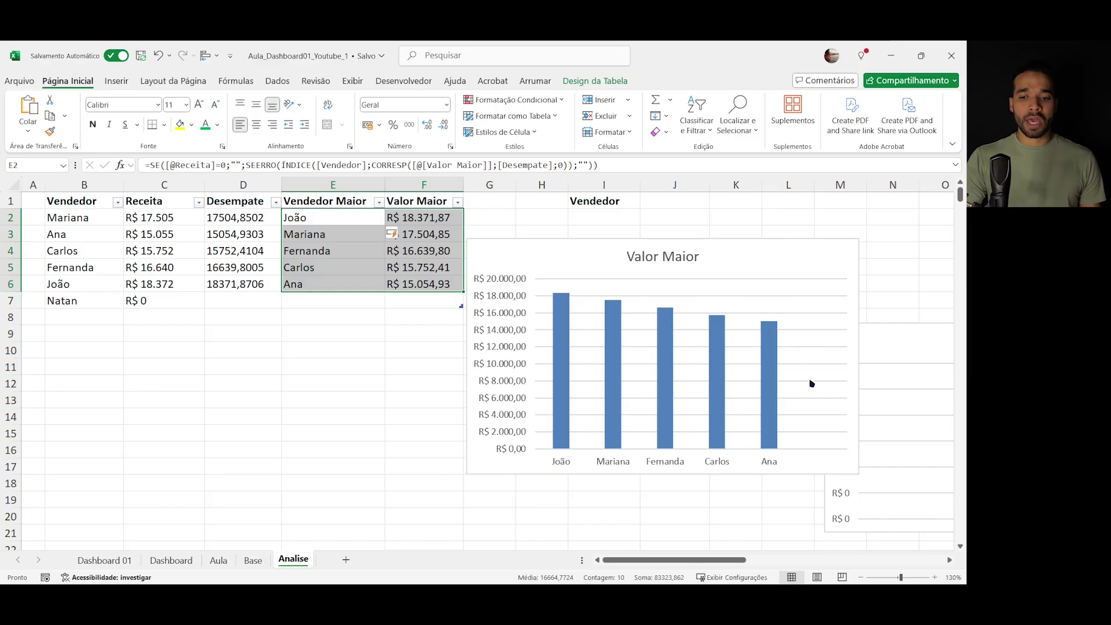
pyautogui.click(435, 303)
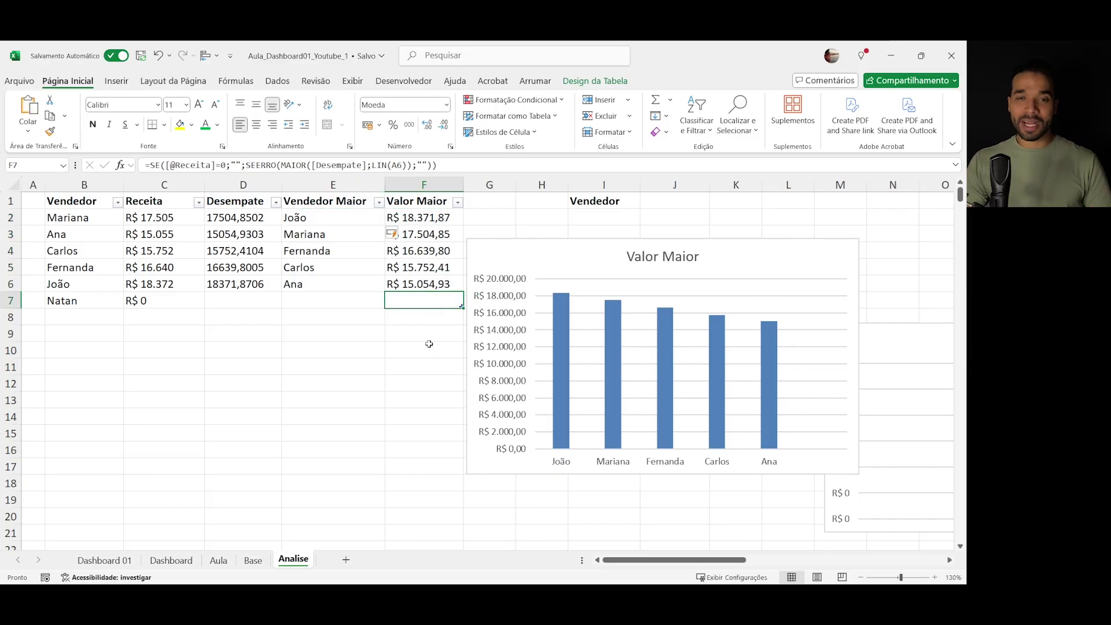
# - Delete the Valor Maior column chart and the other chart beside the table on the Analise sheet
pyautogui.click(545, 246)
pyautogui.press('Delete')
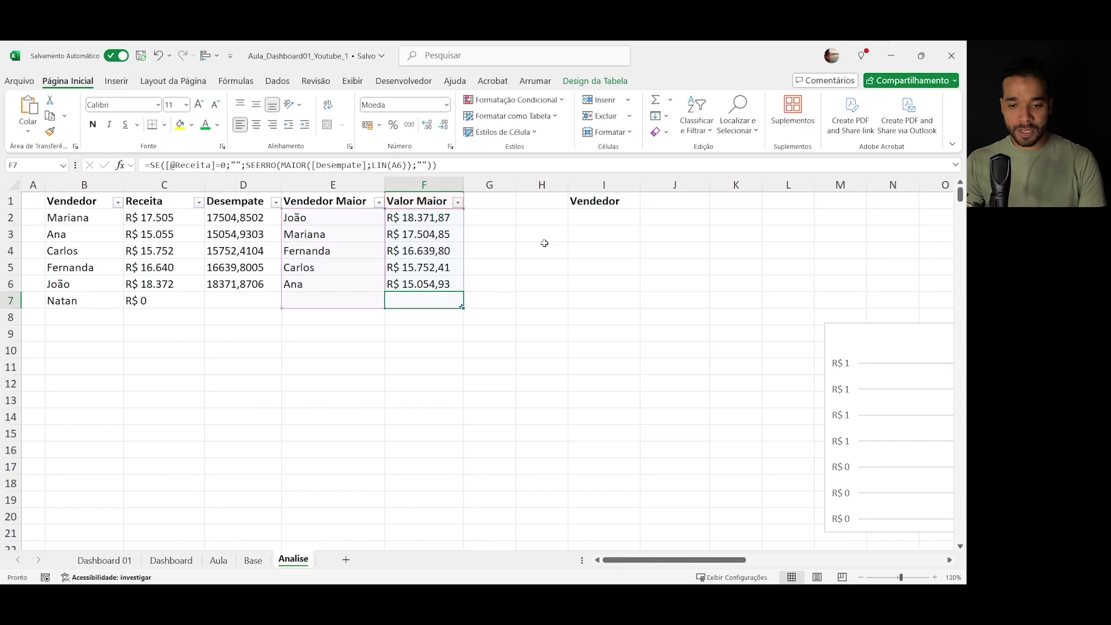
pyautogui.click(854, 324)
pyautogui.press('Delete')
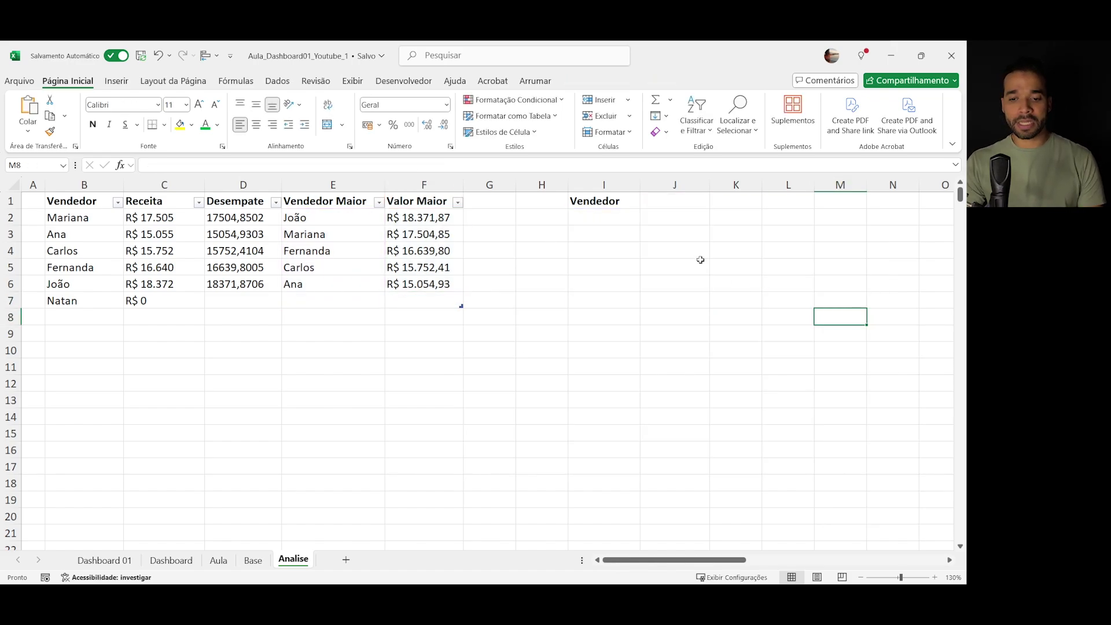
# - Clear the contents of columns I to M on the Analise sheet
pyautogui.click(689, 264)
pyautogui.click(579, 184)
pyautogui.moveTo(579, 183); pyautogui.dragTo(842, 187)
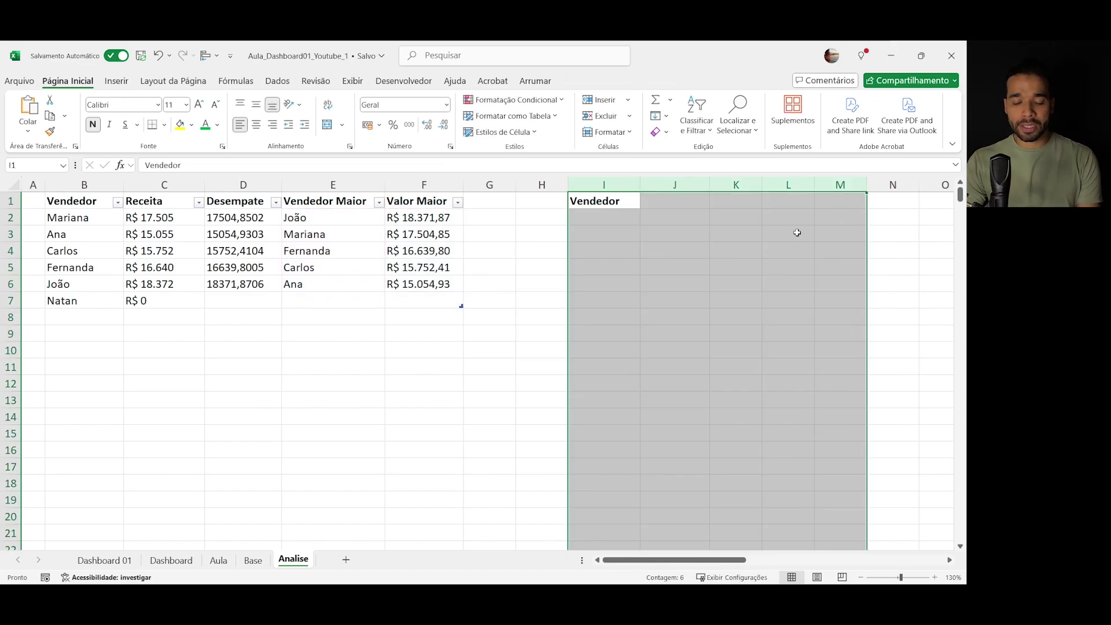
pyautogui.press('Delete')
pyautogui.click(605, 283)
pyautogui.click(604, 202)
# - Copy the Vendedor and Receita headers from B1:C1 into I1:J1
pyautogui.moveTo(168, 203); pyautogui.dragTo(75, 201)
pyautogui.hotkey('ctrl', 'c')
pyautogui.click(623, 200)
pyautogui.hotkey('ctrl', 'v')
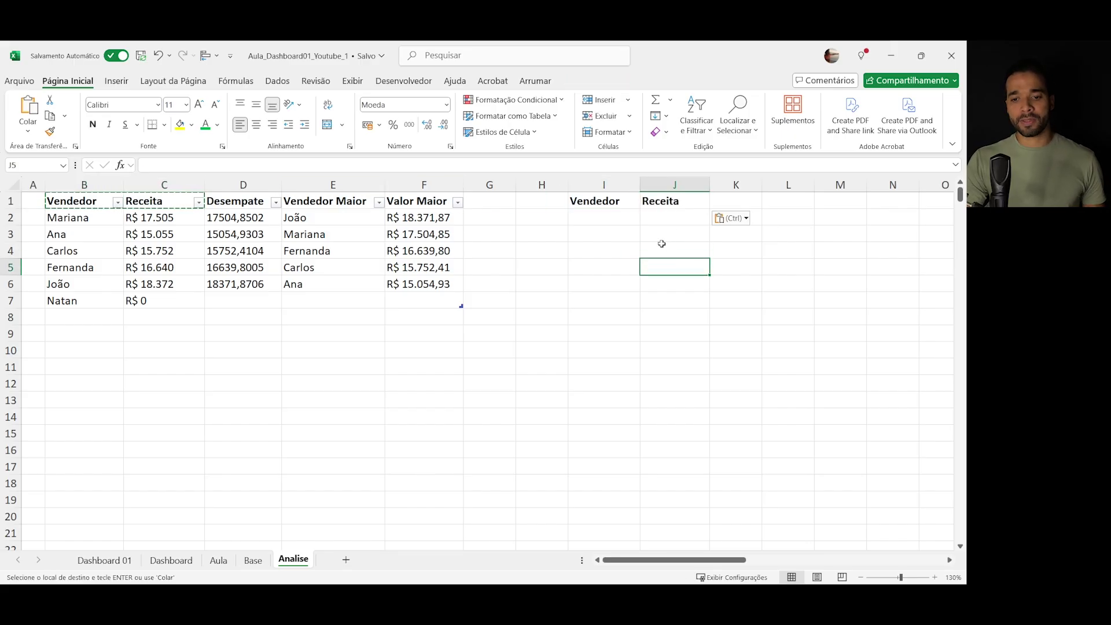
pyautogui.click(243, 300)
pyautogui.press('Escape')
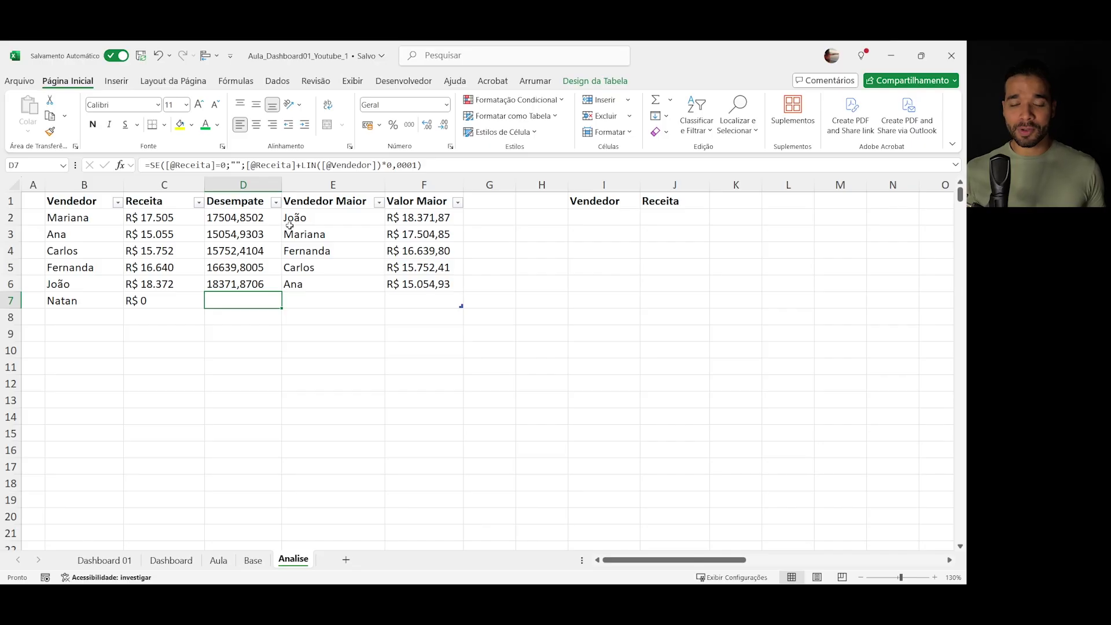
# - Compare the Vendedor and Receita columns with the ranked Vendedor Maior and Valor Maior columns
pyautogui.click(608, 221)
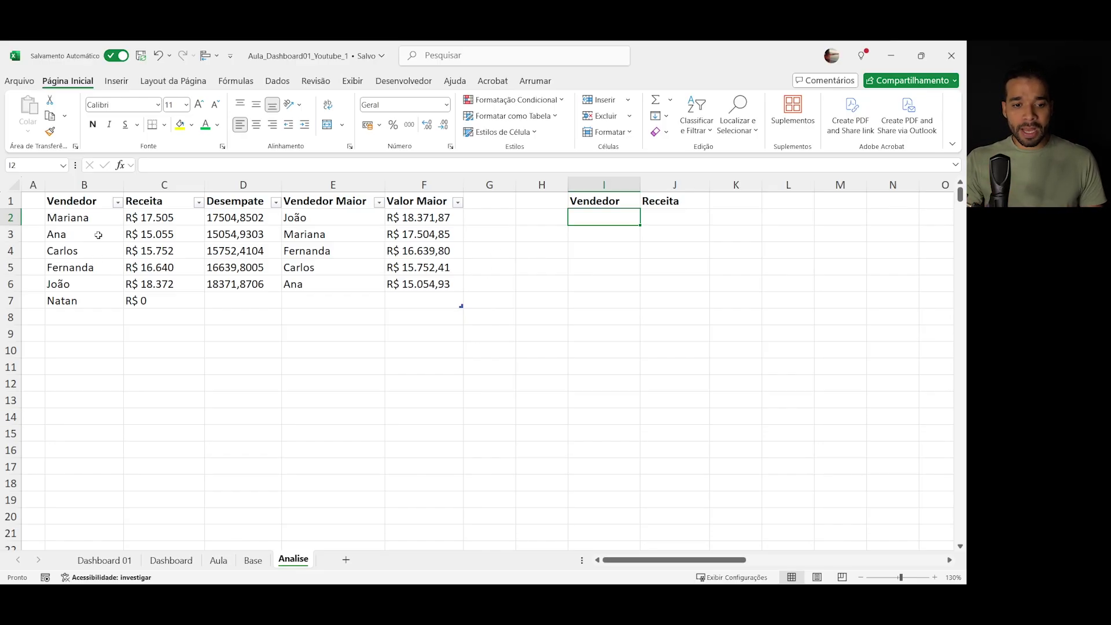
pyautogui.moveTo(81, 215); pyautogui.dragTo(83, 295)
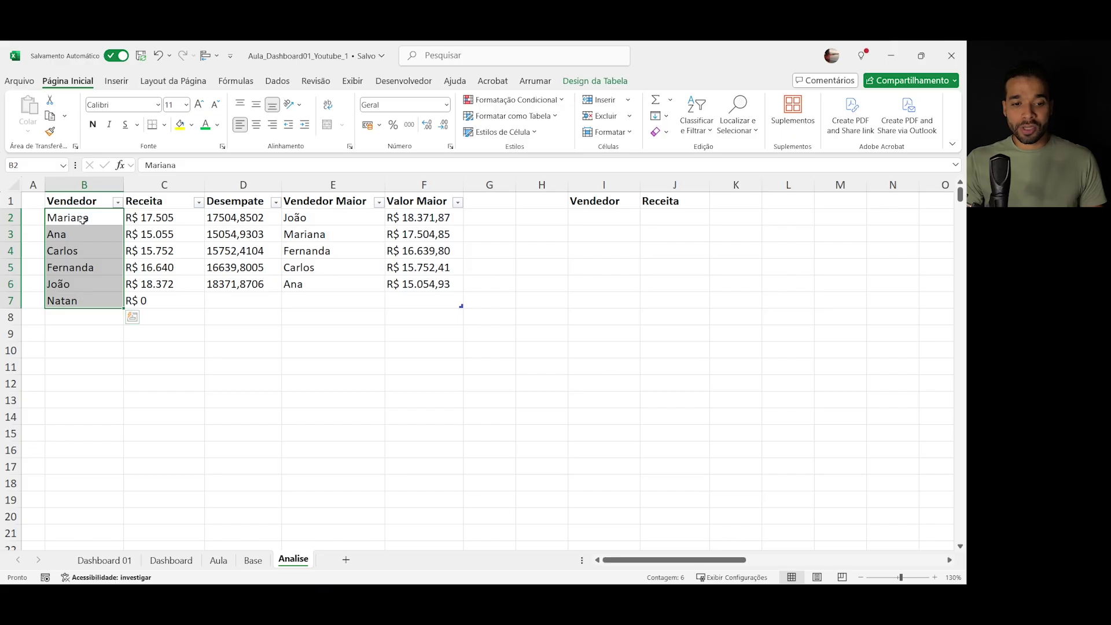
pyautogui.moveTo(82, 218); pyautogui.dragTo(83, 297)
pyautogui.moveTo(153, 220); pyautogui.dragTo(155, 298)
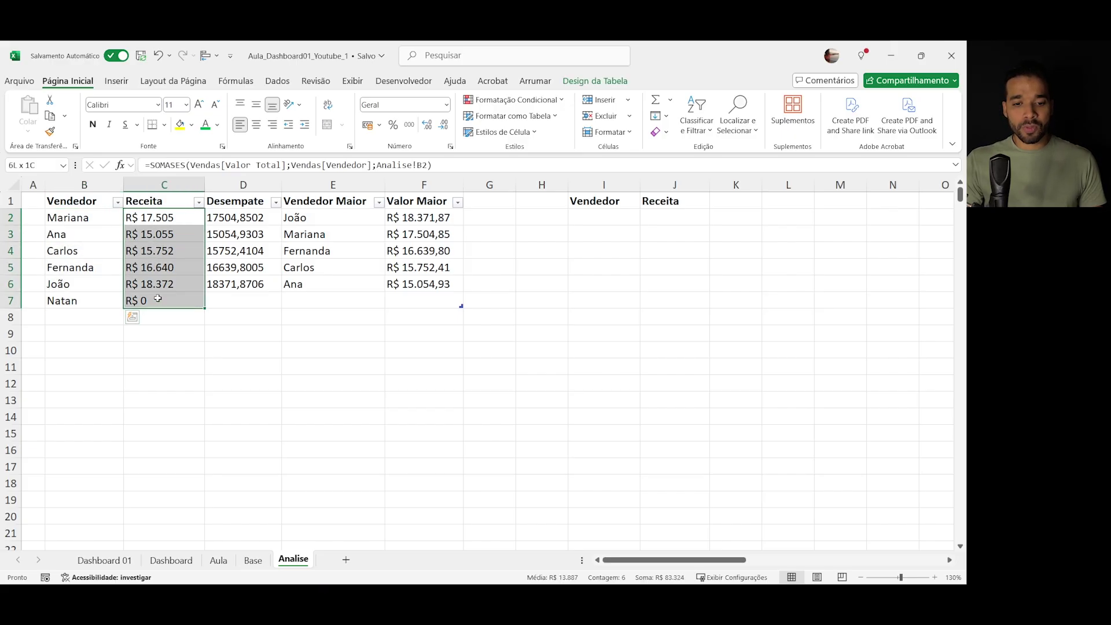
pyautogui.click(316, 215)
pyautogui.moveTo(315, 215); pyautogui.dragTo(322, 287)
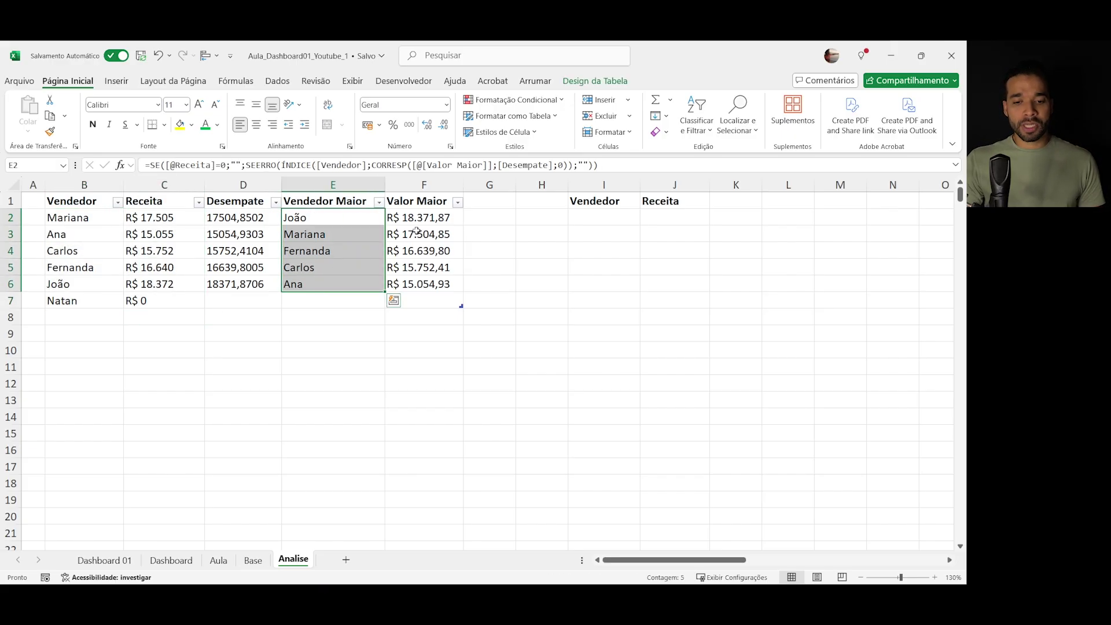
pyautogui.moveTo(417, 223); pyautogui.dragTo(419, 286)
pyautogui.click(599, 216)
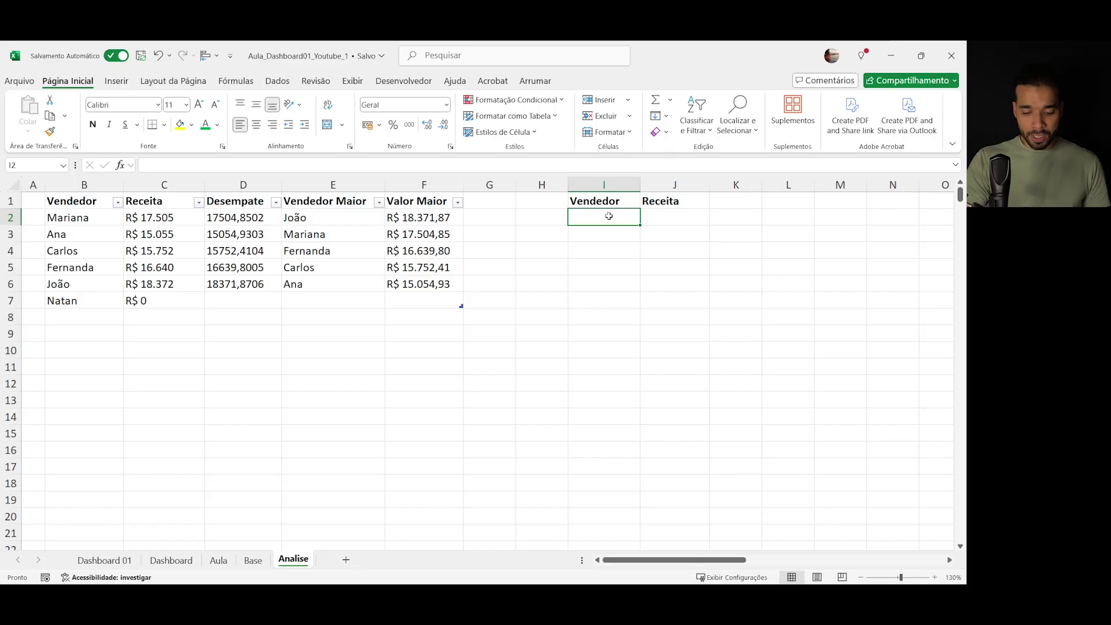
# - Enter an ÉTEXTO formula in I2 that tests the whole column E
pyautogui.write('=é')
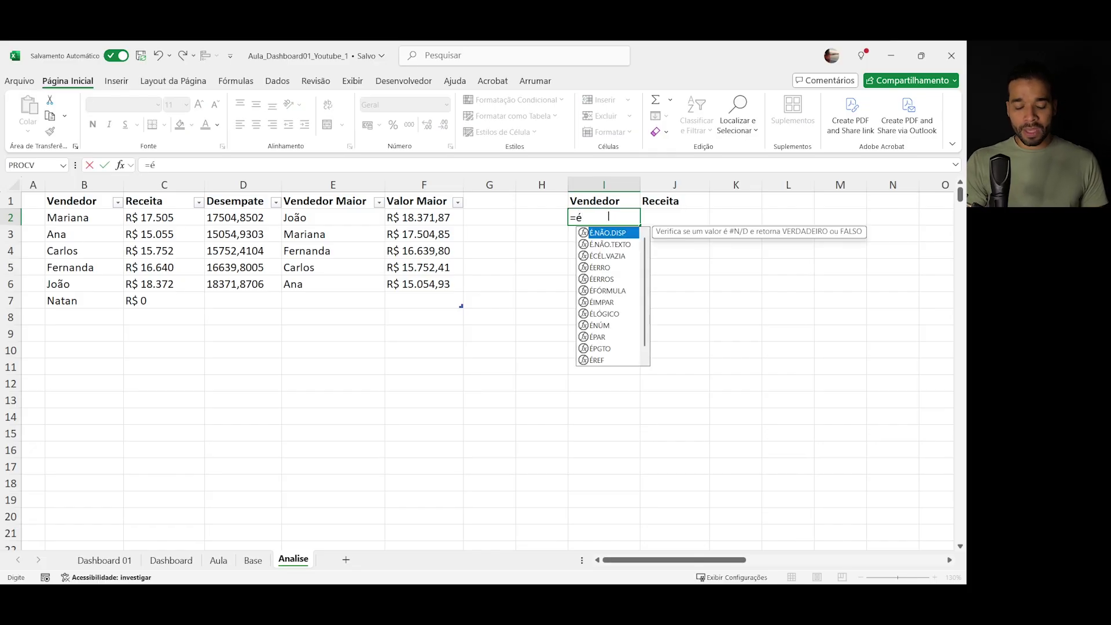
pyautogui.write('tex')
pyautogui.press('Tab')
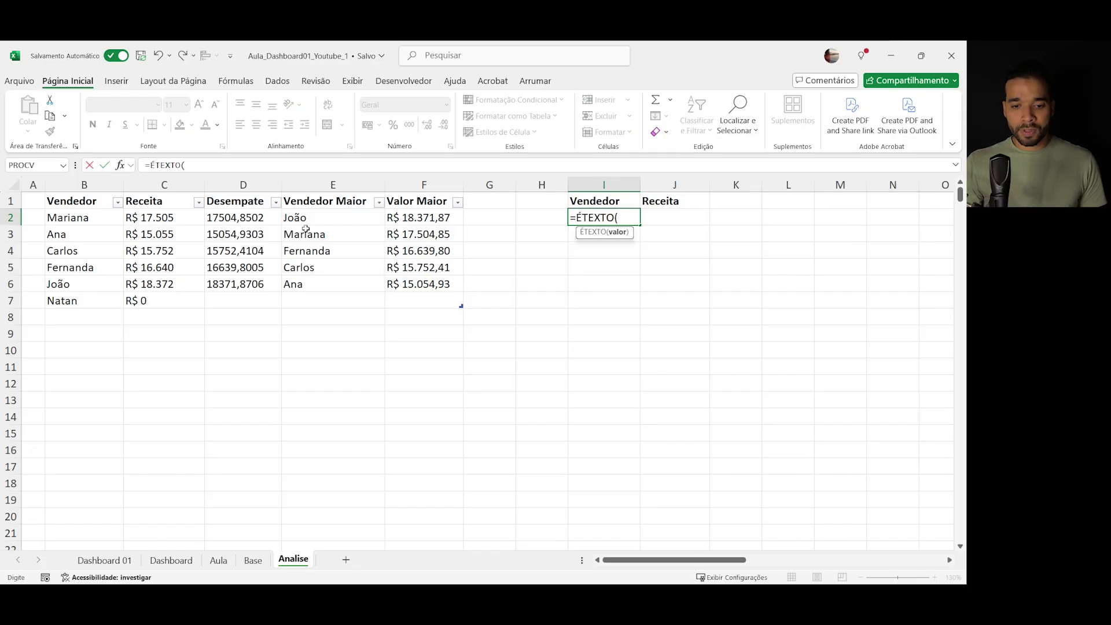
pyautogui.click(332, 184)
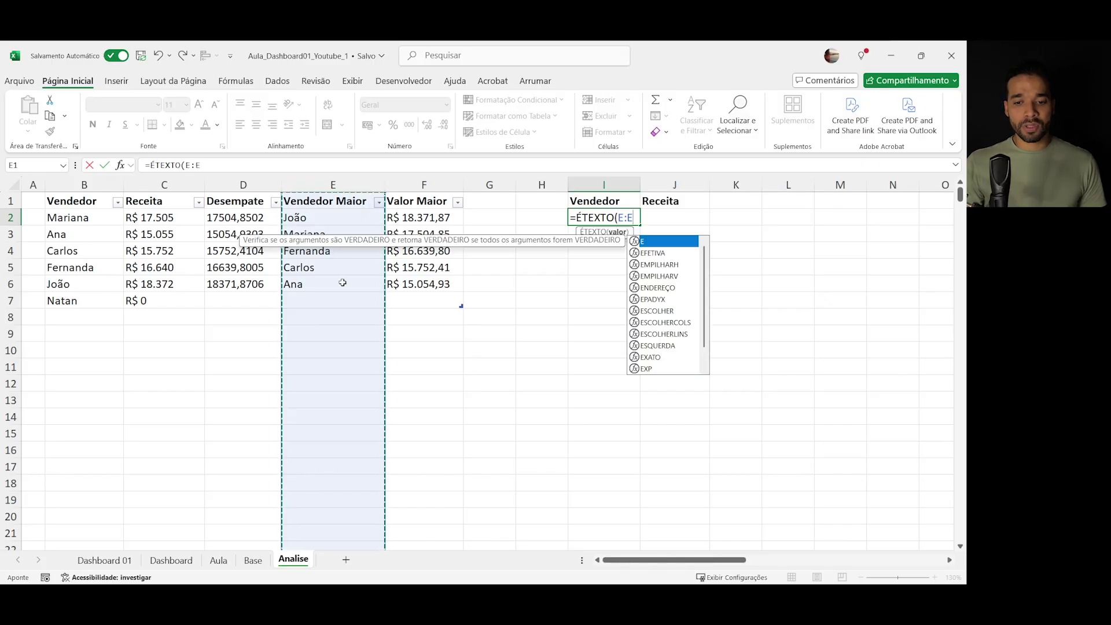
pyautogui.press('Return')
pyautogui.press('Return')
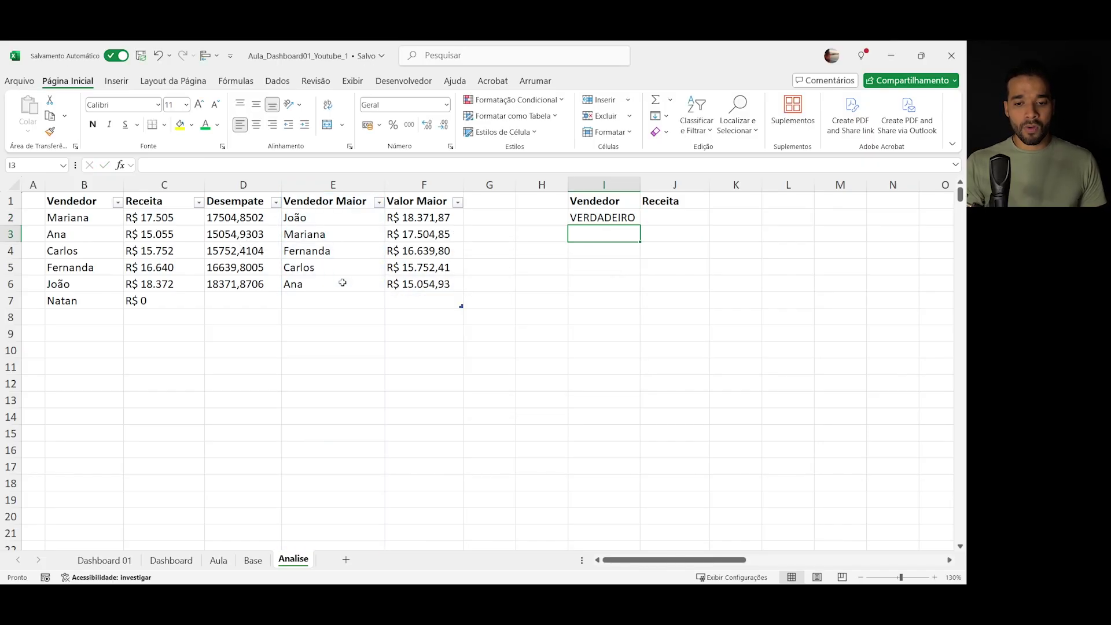
# - Replace the ÉTEXTO argument in I2 with the table column Receita_Vendedor[Vendedor Maior]
pyautogui.click(613, 217)
pyautogui.doubleClick(614, 217)
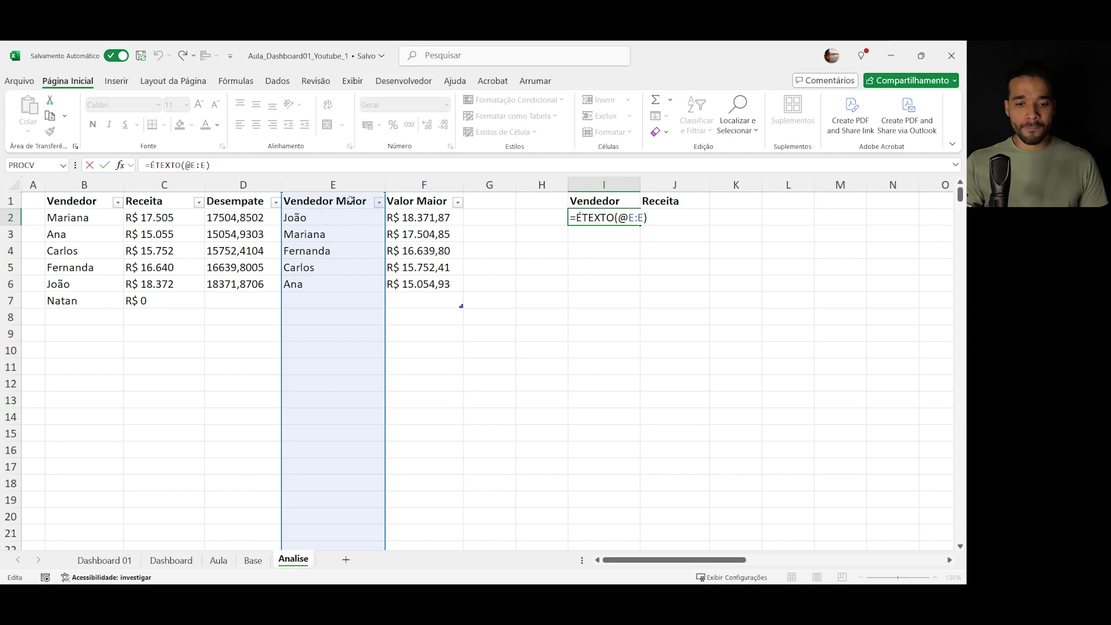
pyautogui.doubleClick(637, 215)
pyautogui.press('BackSpace')
pyautogui.press('BackSpace')
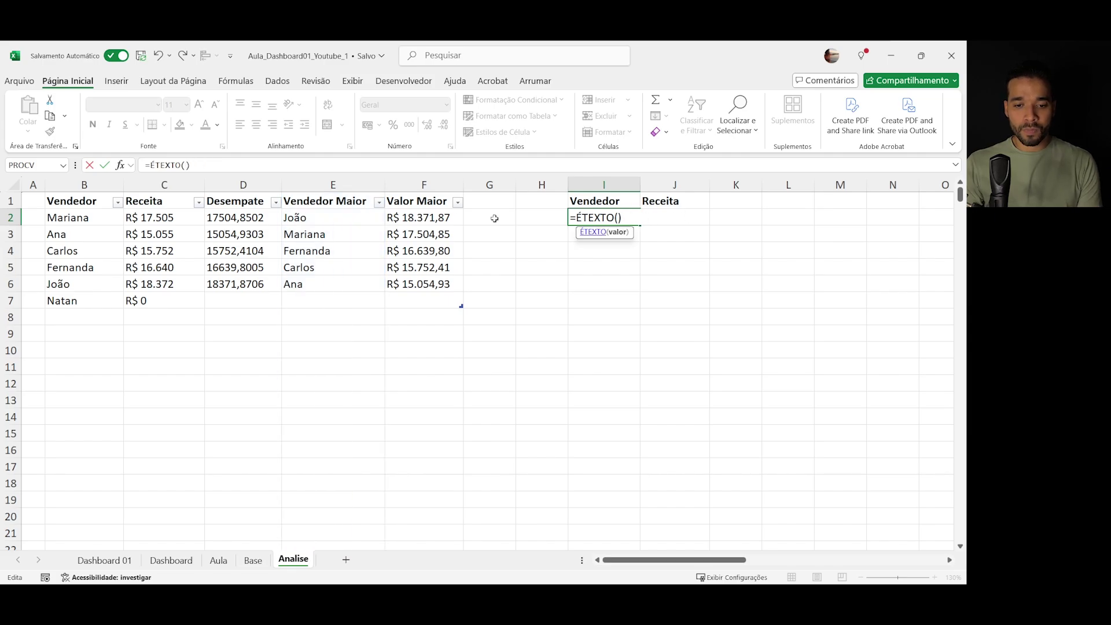
pyautogui.click(339, 195)
pyautogui.press('Return')
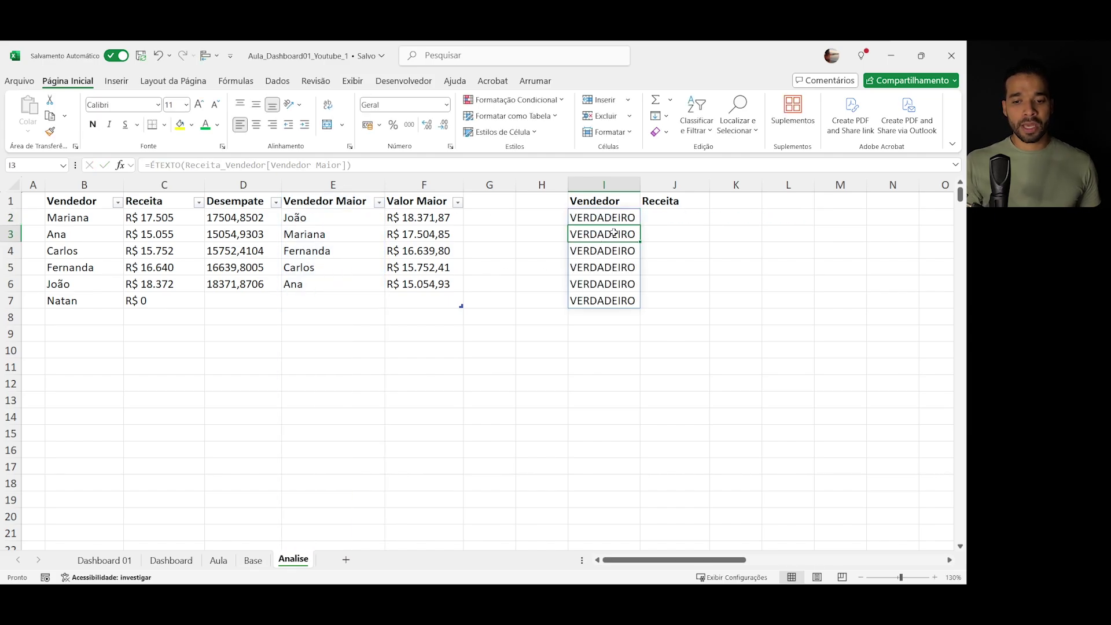
# - Examine the ÉTEXTO results in I2:I7 and compare row 7 with the Vendedor Maior formula in E7
pyautogui.moveTo(613, 217); pyautogui.dragTo(613, 302)
pyautogui.click(606, 365)
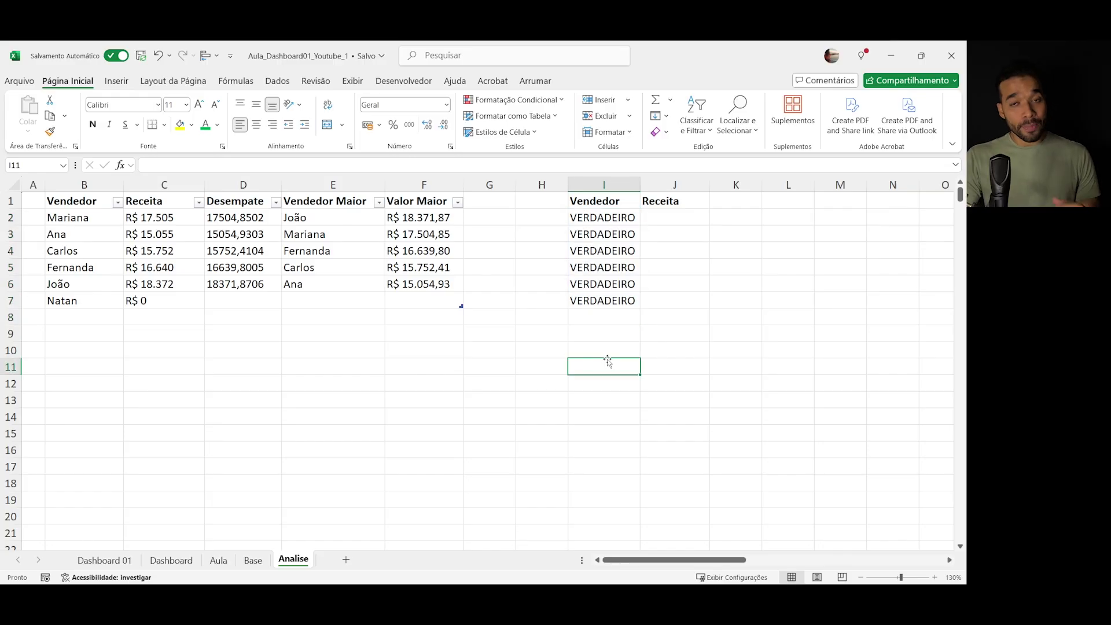
pyautogui.click(609, 217)
pyautogui.click(714, 284)
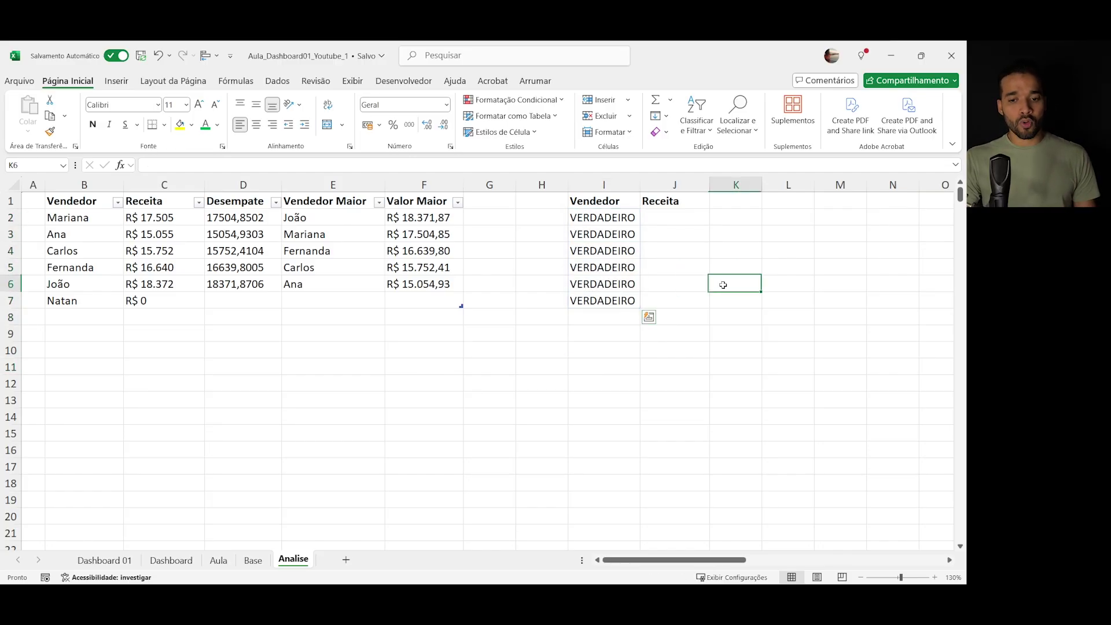
pyautogui.doubleClick(632, 217)
pyautogui.press('Return')
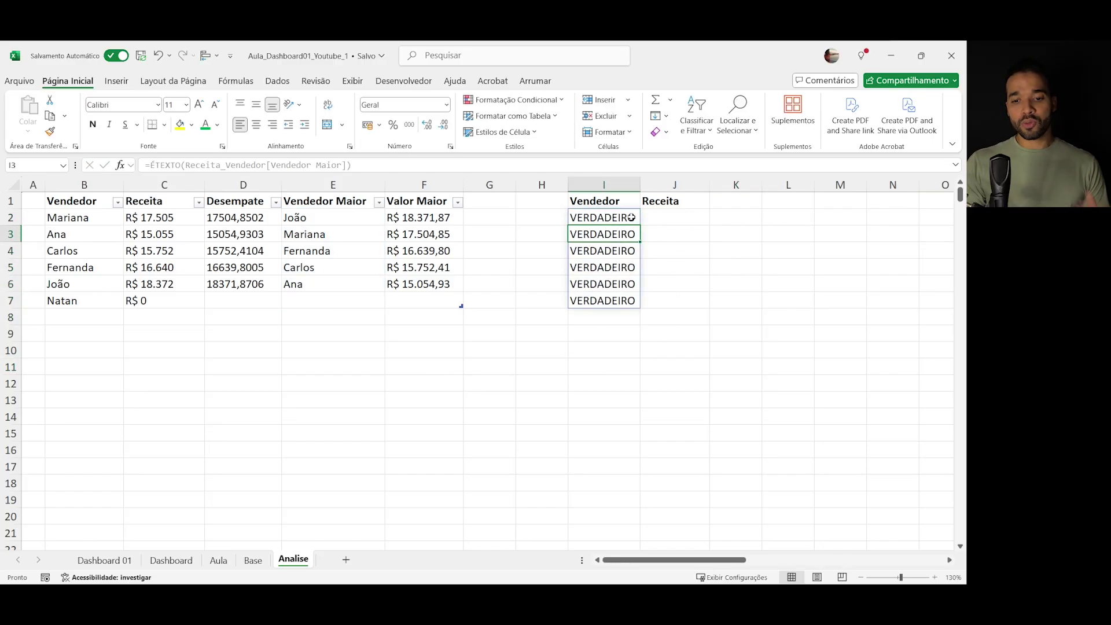
pyautogui.click(600, 300)
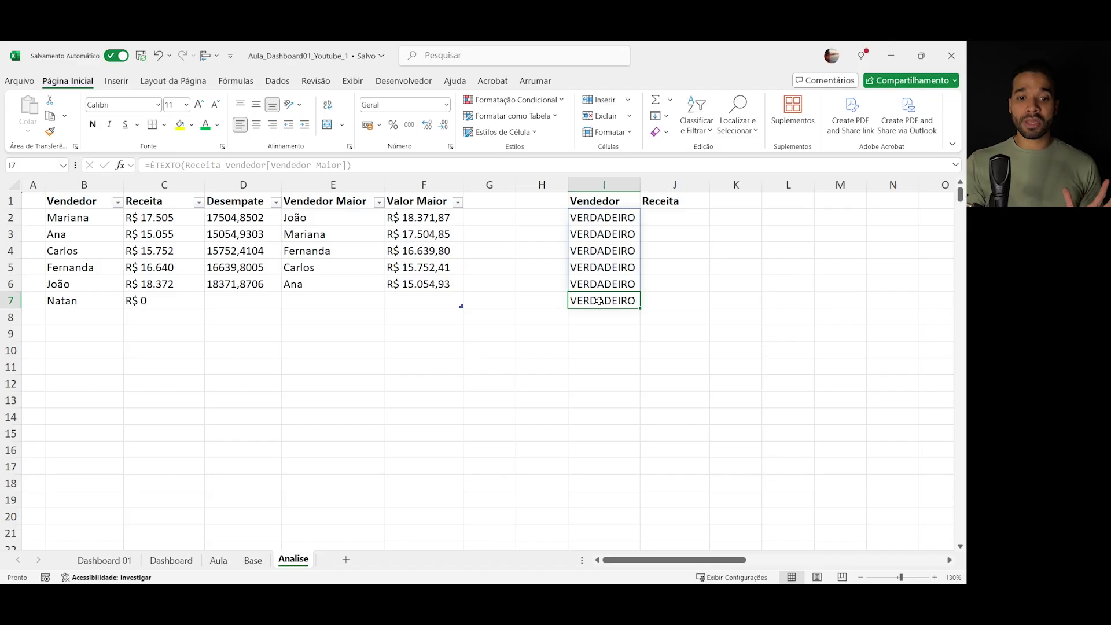
pyautogui.click(354, 295)
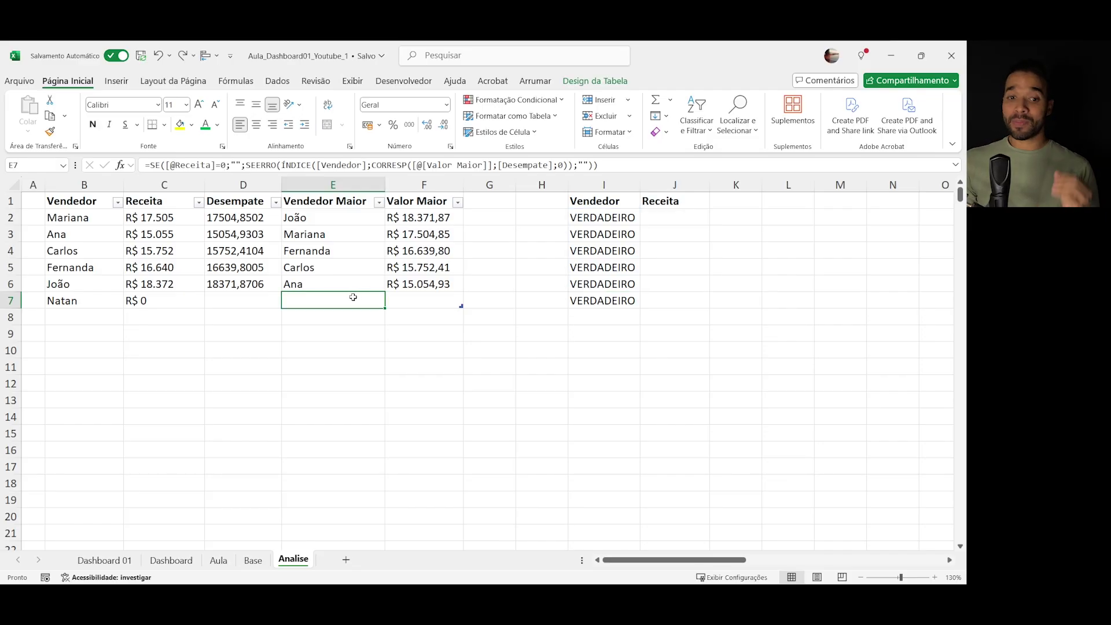
pyautogui.click(345, 219)
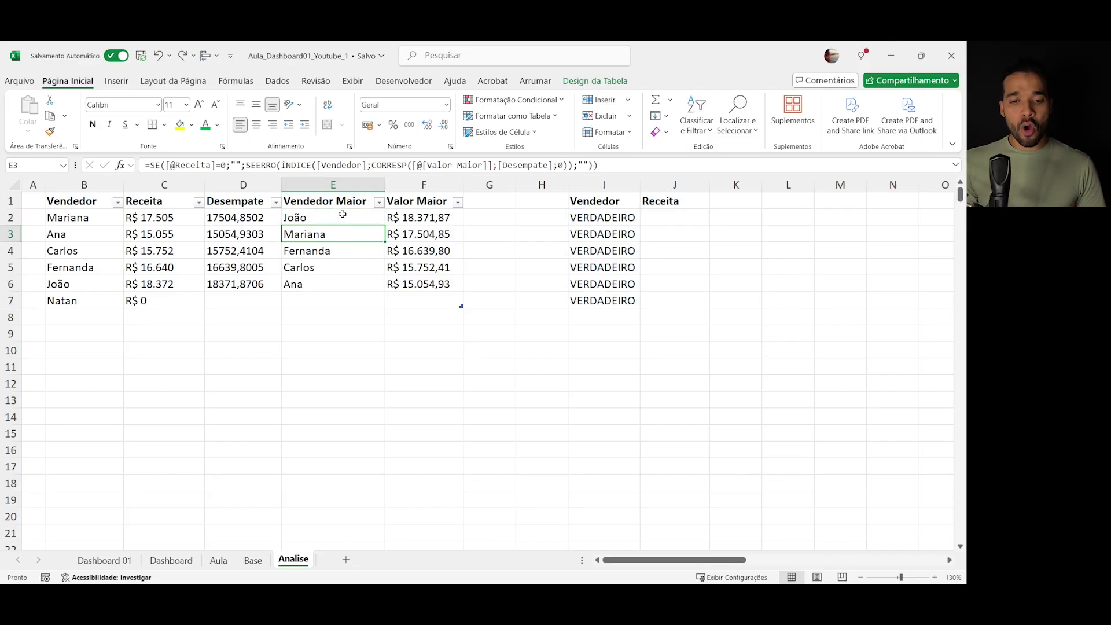
pyautogui.doubleClick(377, 218)
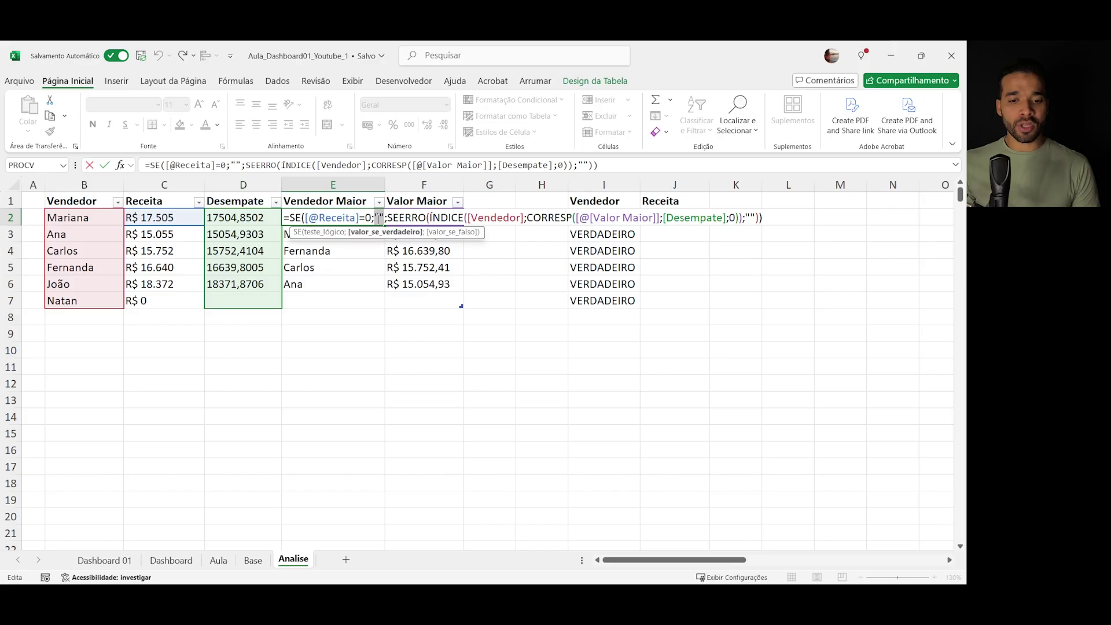
pyautogui.press('BackSpace')
pyautogui.press('Delete')
pyautogui.write('0')
pyautogui.press('Return')
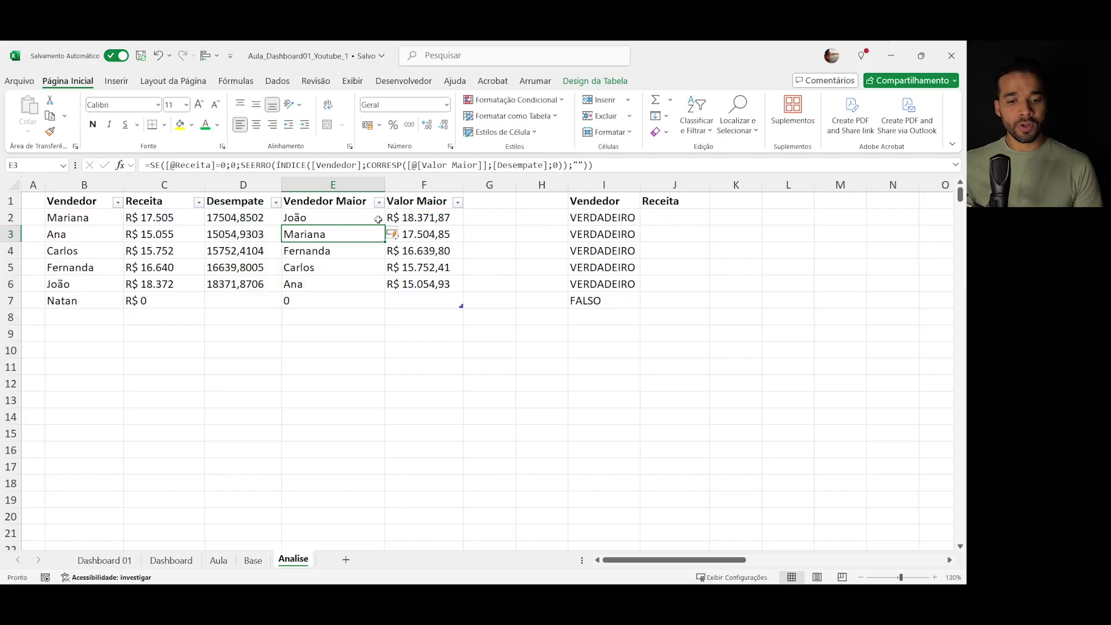
pyautogui.click(329, 299)
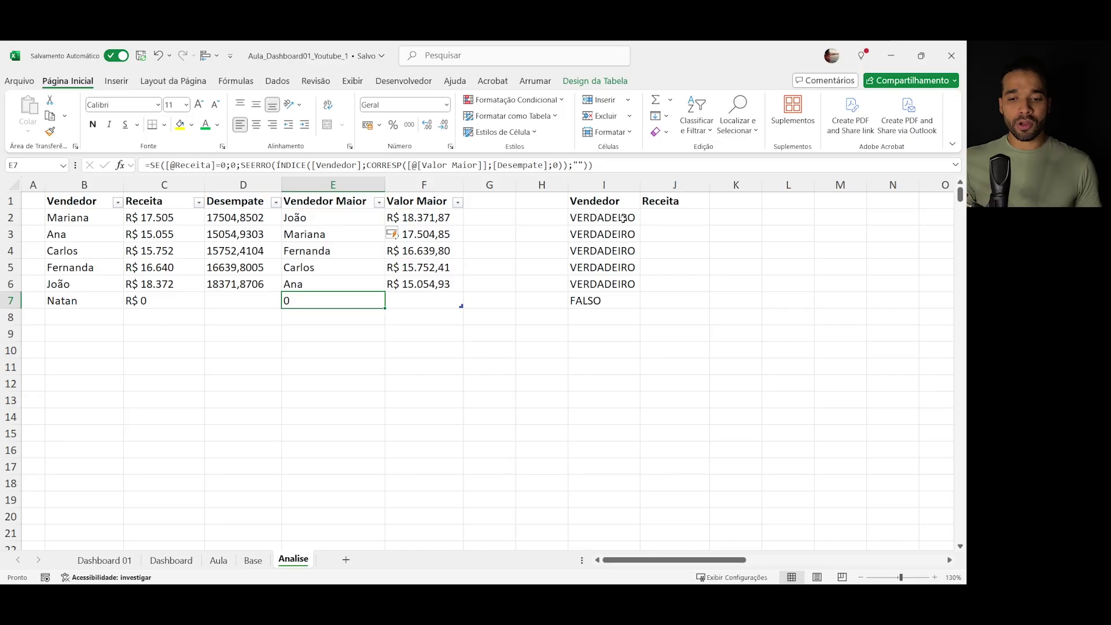
# - Delete the zero-revenue seller's row B7:F7 from the Receita_Vendedor table
pyautogui.moveTo(623, 219); pyautogui.dragTo(624, 304)
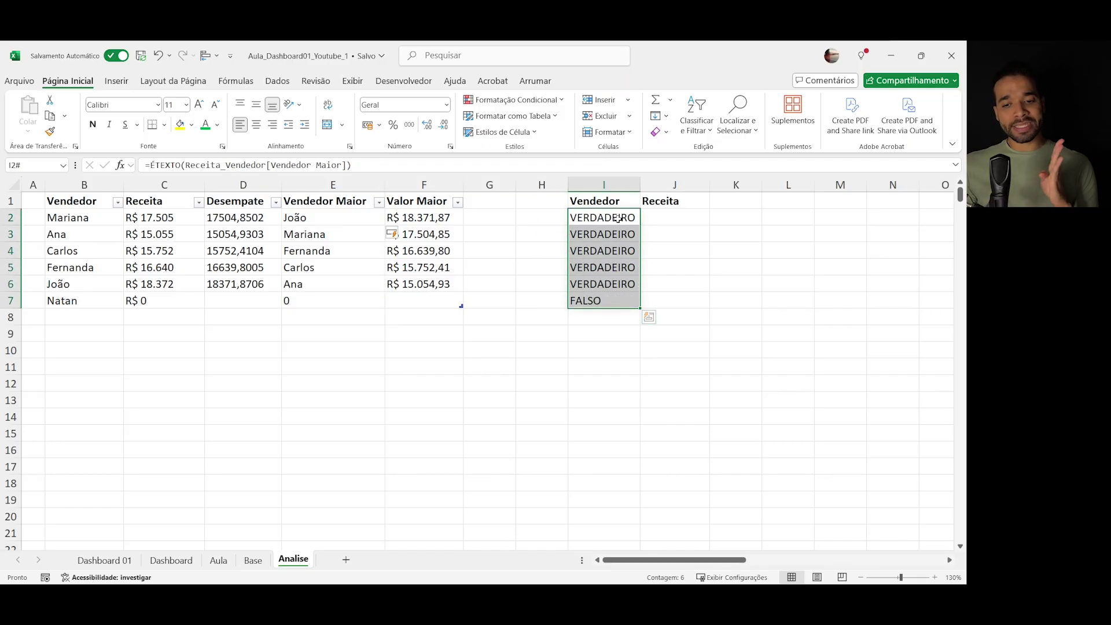
pyautogui.moveTo(618, 218); pyautogui.dragTo(621, 278)
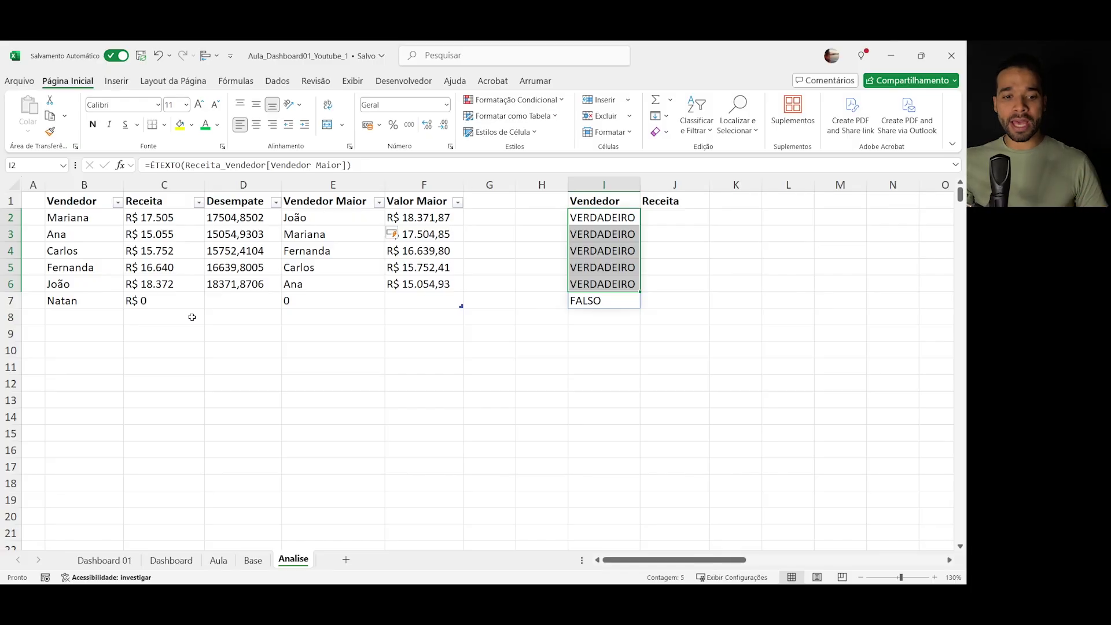
pyautogui.click(107, 311)
pyautogui.click(93, 301)
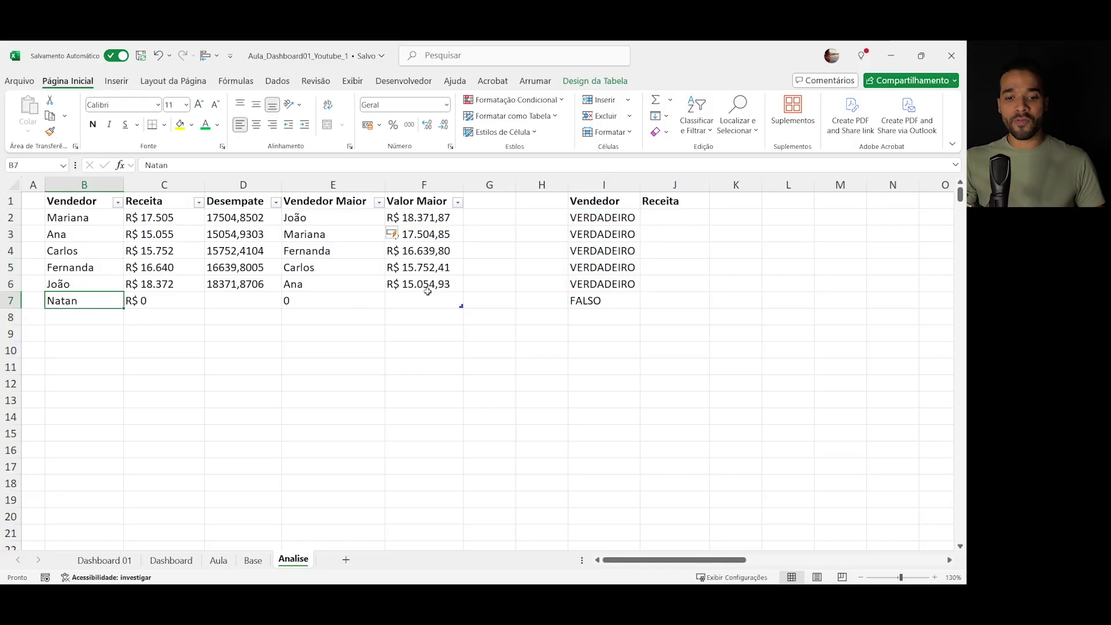
pyautogui.moveTo(427, 301); pyautogui.dragTo(102, 307)
pyautogui.hotkey('ctrl', '-')
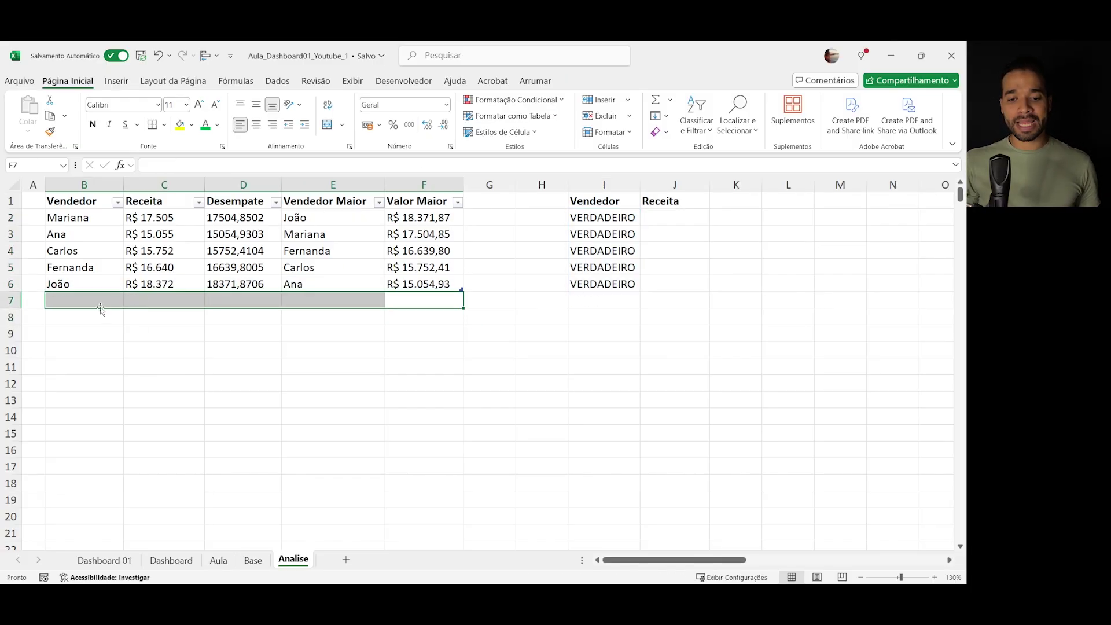
pyautogui.click(150, 286)
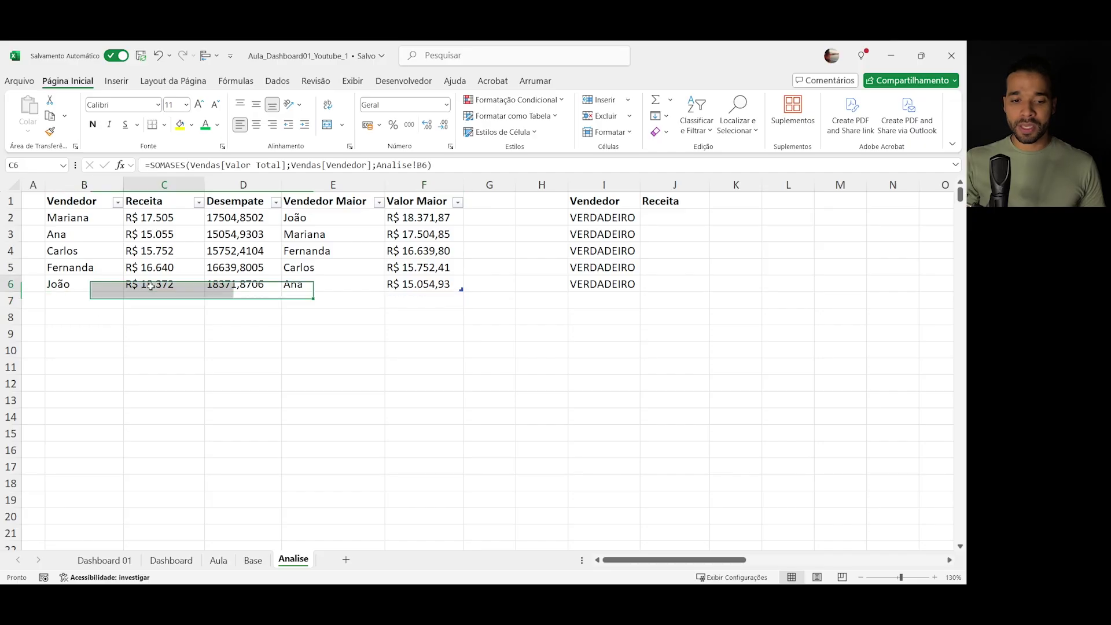
pyautogui.hotkey('shift', 'space')
pyautogui.hotkey('ctrl', '-')
pyautogui.hotkey('ctrl', 'z')
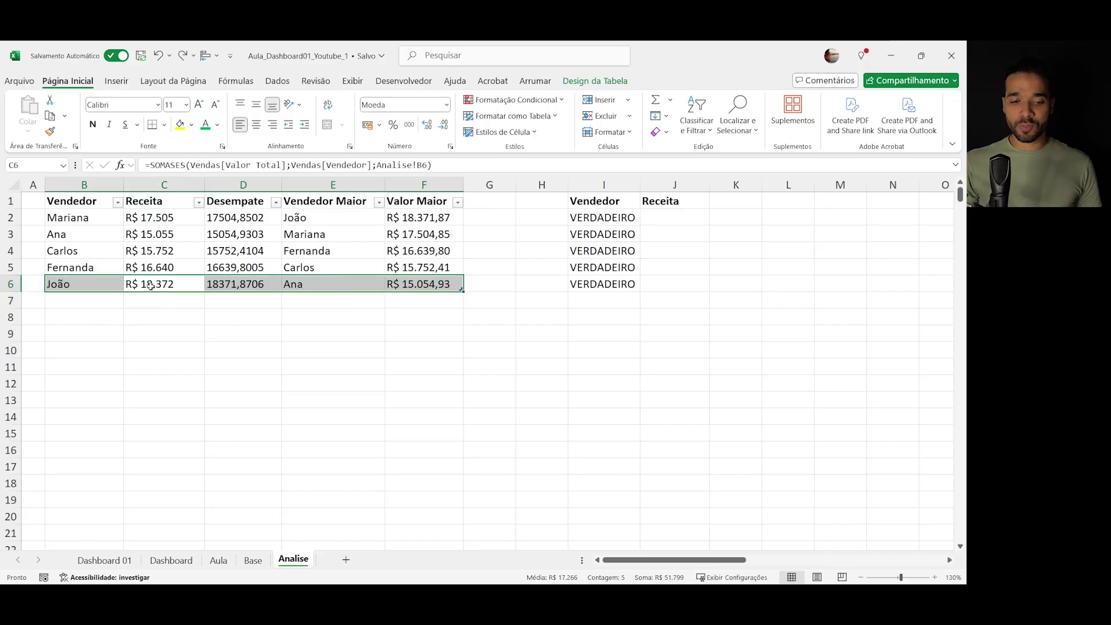
# - Add the zero-revenue seller back to the Receita_Vendedor table by entering the seller's name in B7
pyautogui.click(110, 307)
pyautogui.write('Natan')
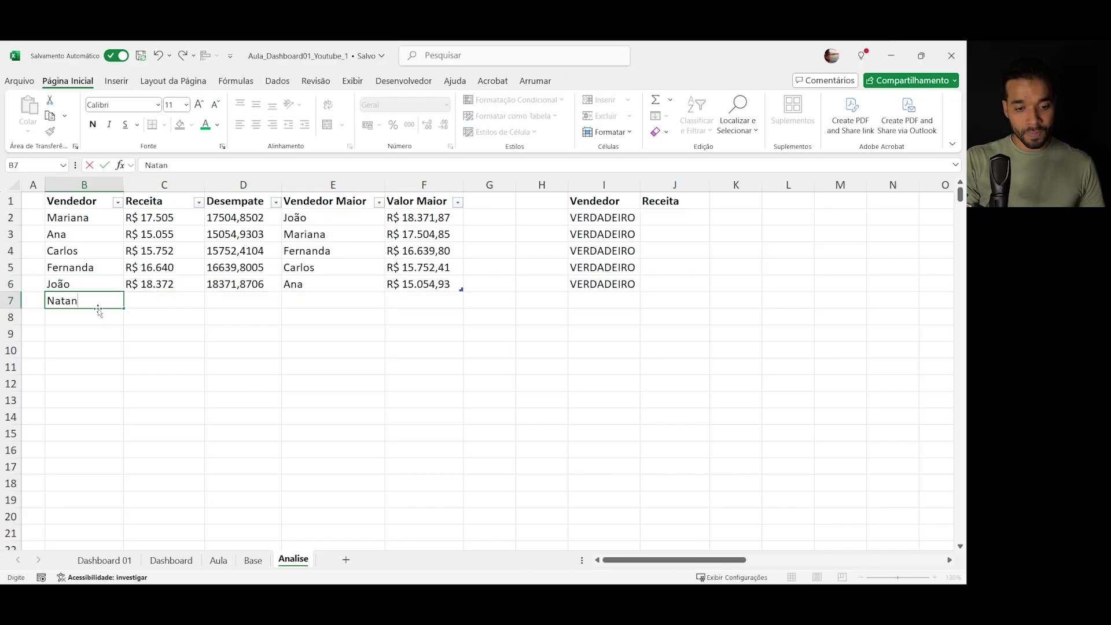
pyautogui.press('Return')
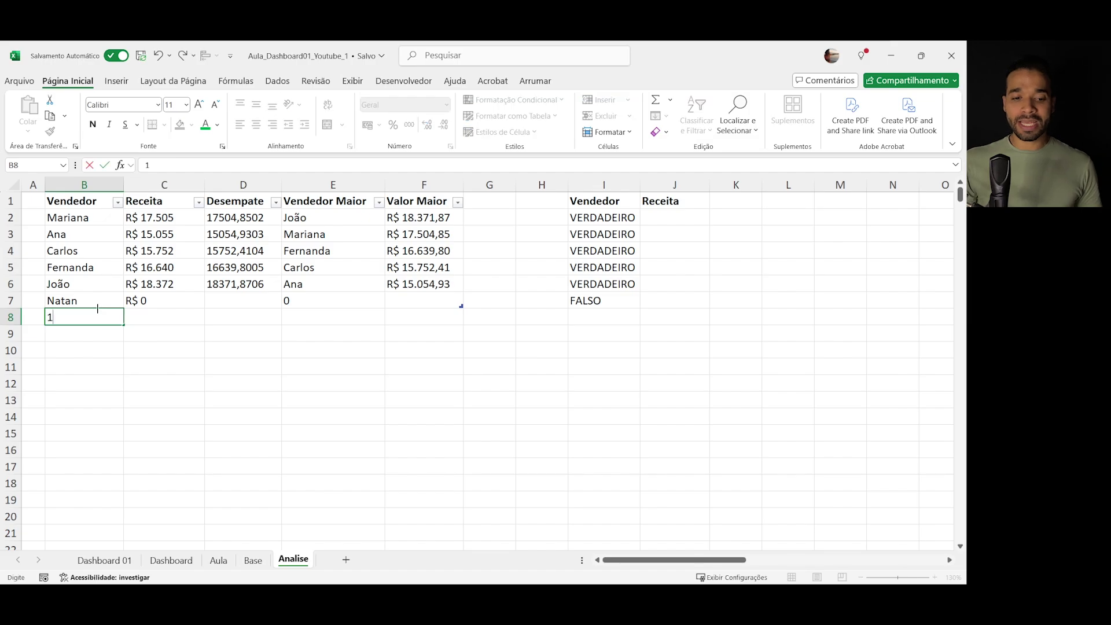
pyautogui.press('Right')
pyautogui.press('Up')
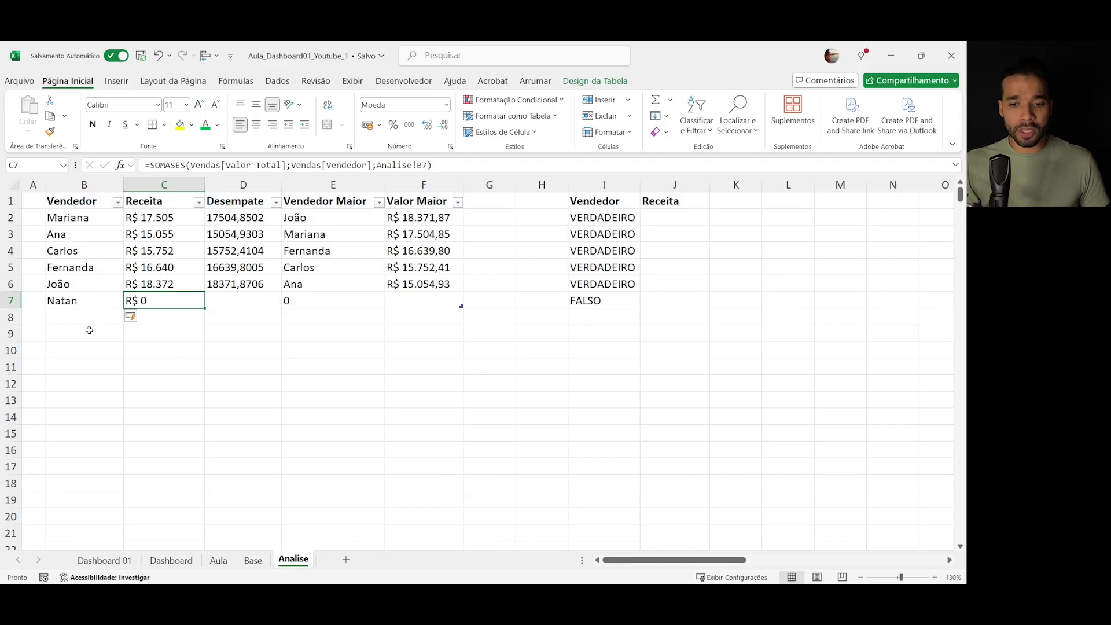
# - Enter an ÉNÚM formula in J2 that tests the table column Receita_Vendedor[Valor Maior]
pyautogui.moveTo(601, 217); pyautogui.dragTo(604, 301)
pyautogui.press('F2')
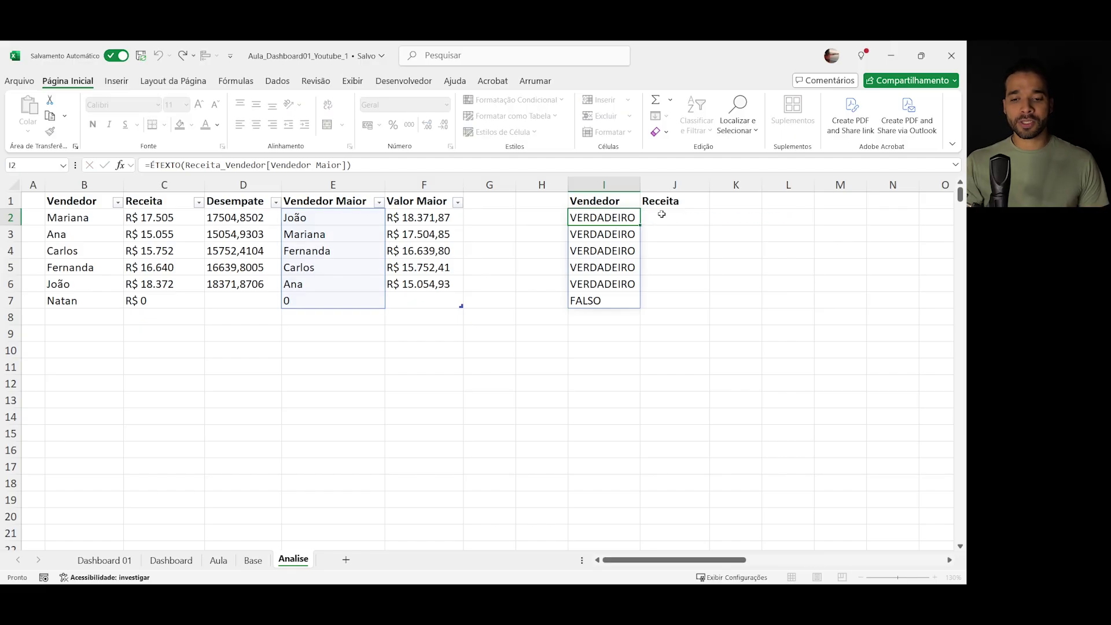
pyautogui.click(671, 215)
pyautogui.write('=é')
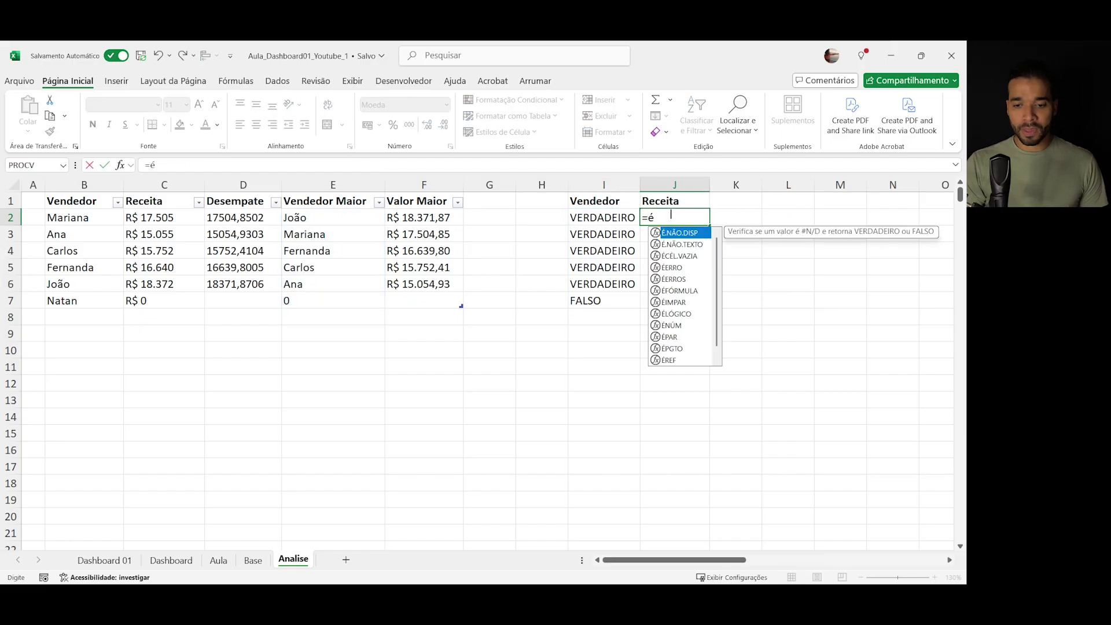
pyautogui.write('nu')
pyautogui.press('Tab')
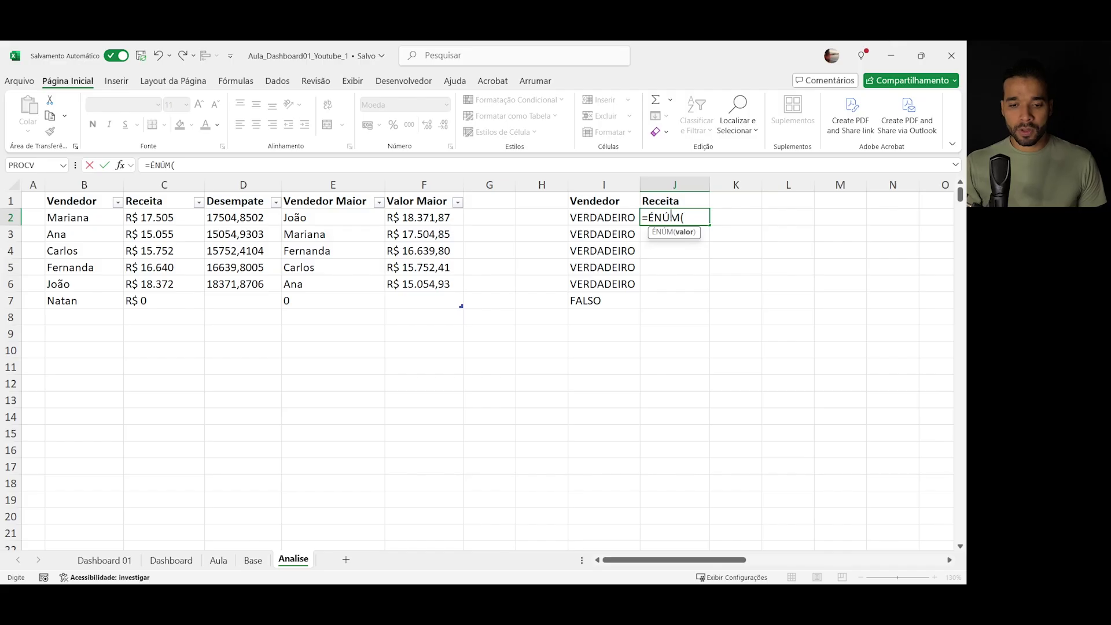
pyautogui.click(417, 193)
pyautogui.press('Return')
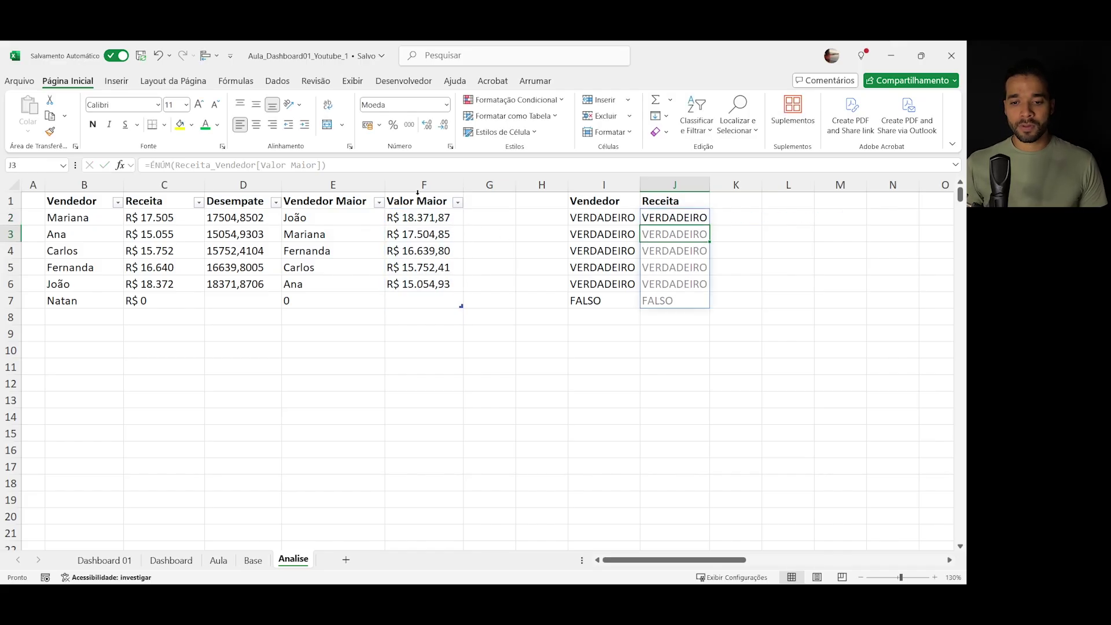
# - Compare the ÉTEXTO results in I2:I7 with the ÉNÚM results in J2:J7
pyautogui.click(788, 317)
pyautogui.moveTo(602, 217); pyautogui.dragTo(676, 285)
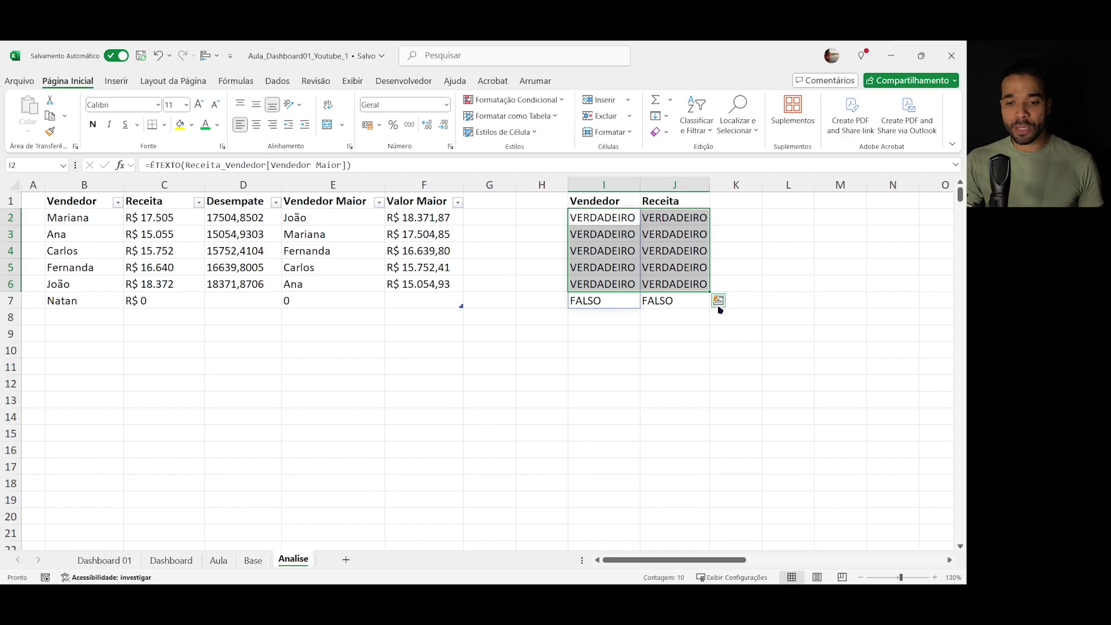
pyautogui.moveTo(604, 218); pyautogui.dragTo(666, 285)
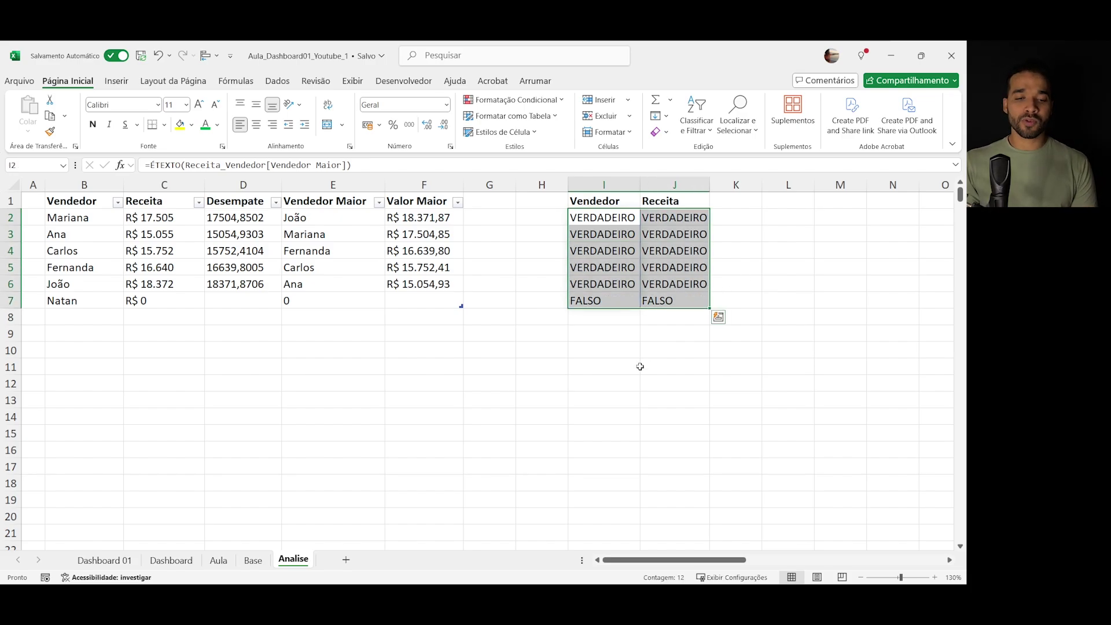
pyautogui.click(630, 371)
pyautogui.click(597, 351)
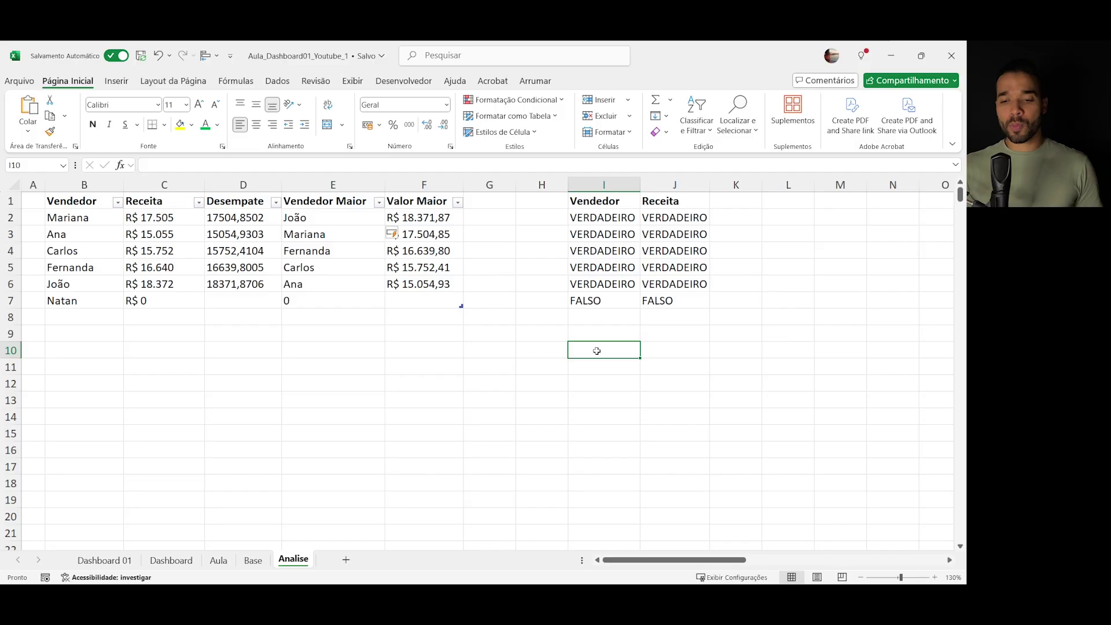
pyautogui.click(611, 222)
pyautogui.click(655, 220)
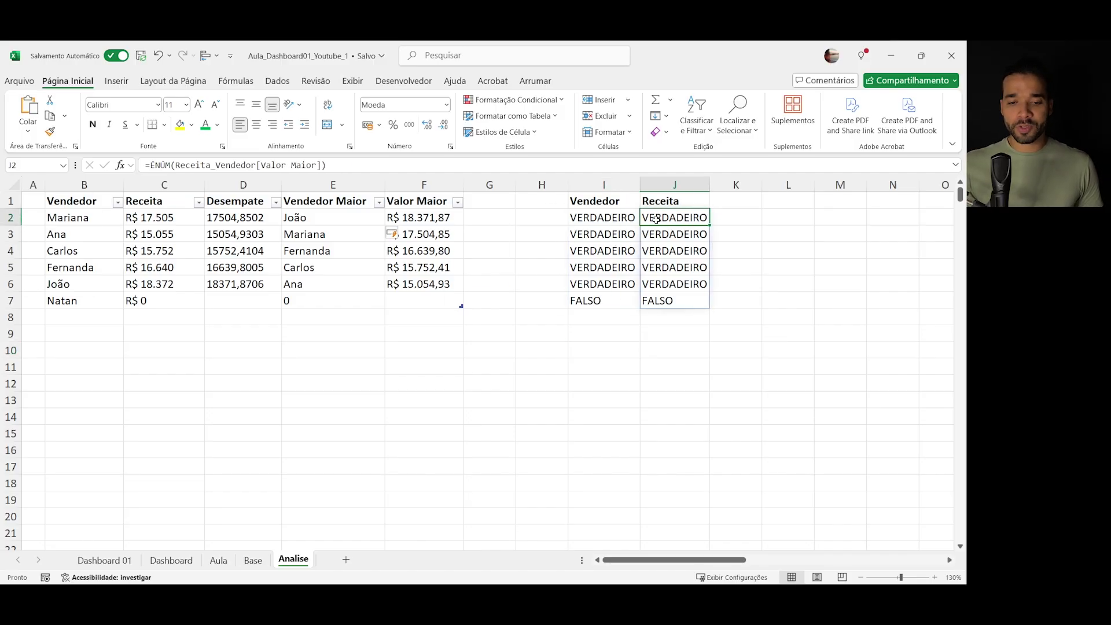
# - Enter the test =E2<>"" in I12 and fill it down to I18
pyautogui.click(589, 377)
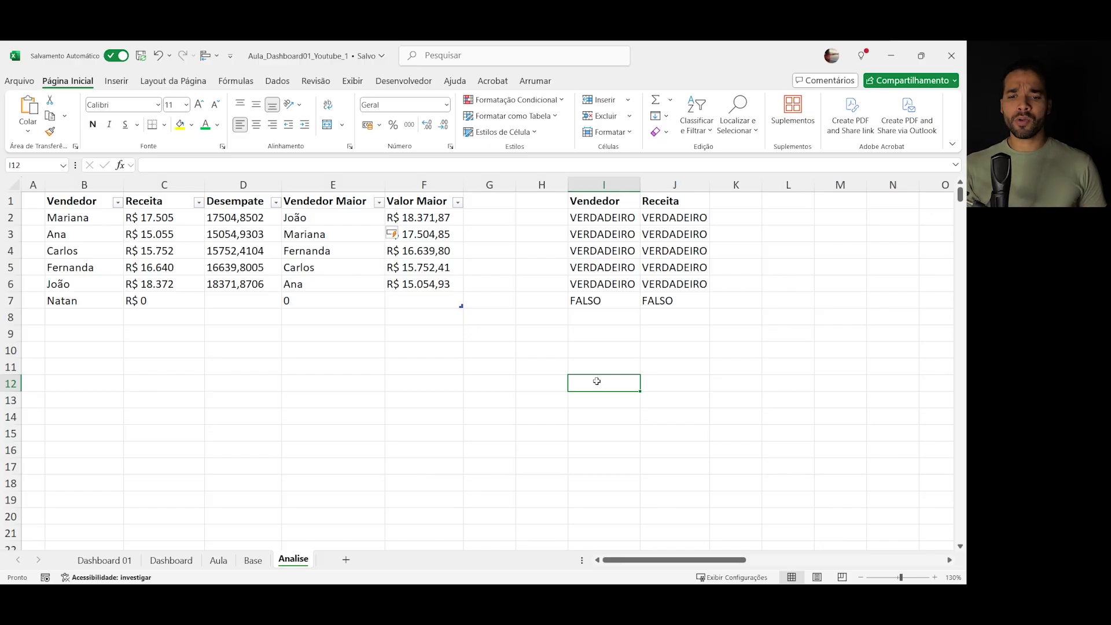
pyautogui.write('=')
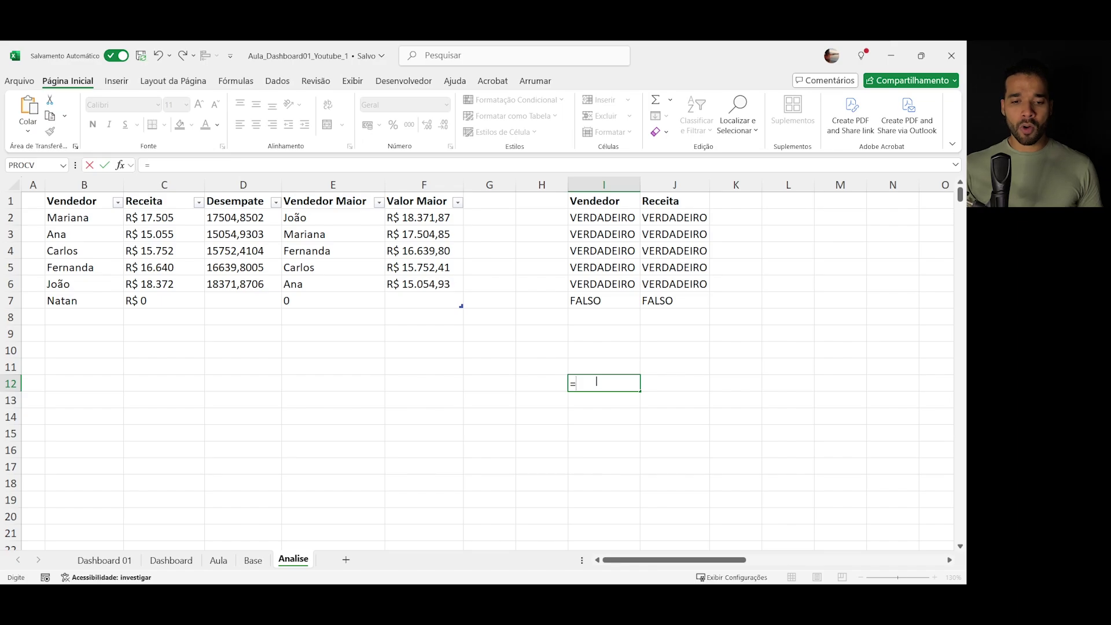
pyautogui.click(317, 217)
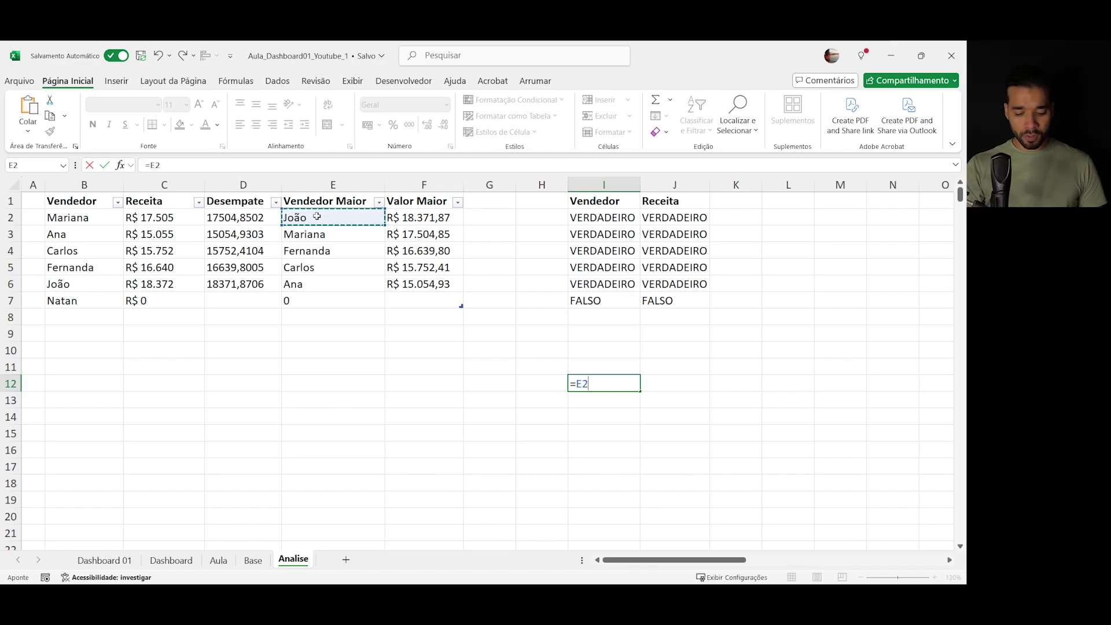
pyautogui.write('<>""')
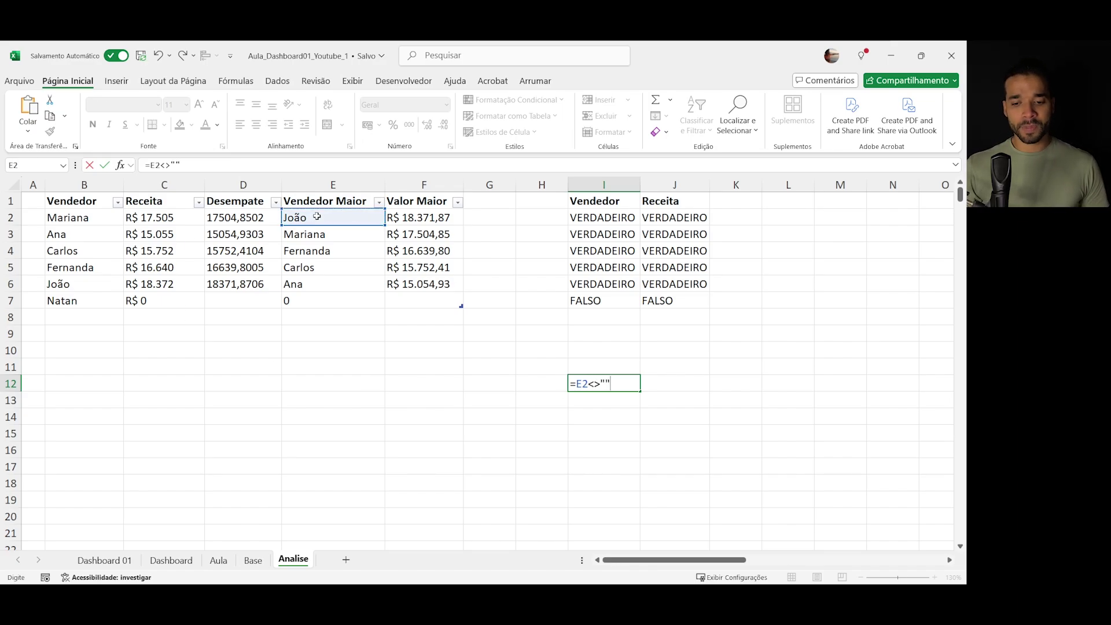
pyautogui.press('Return')
pyautogui.press('Up')
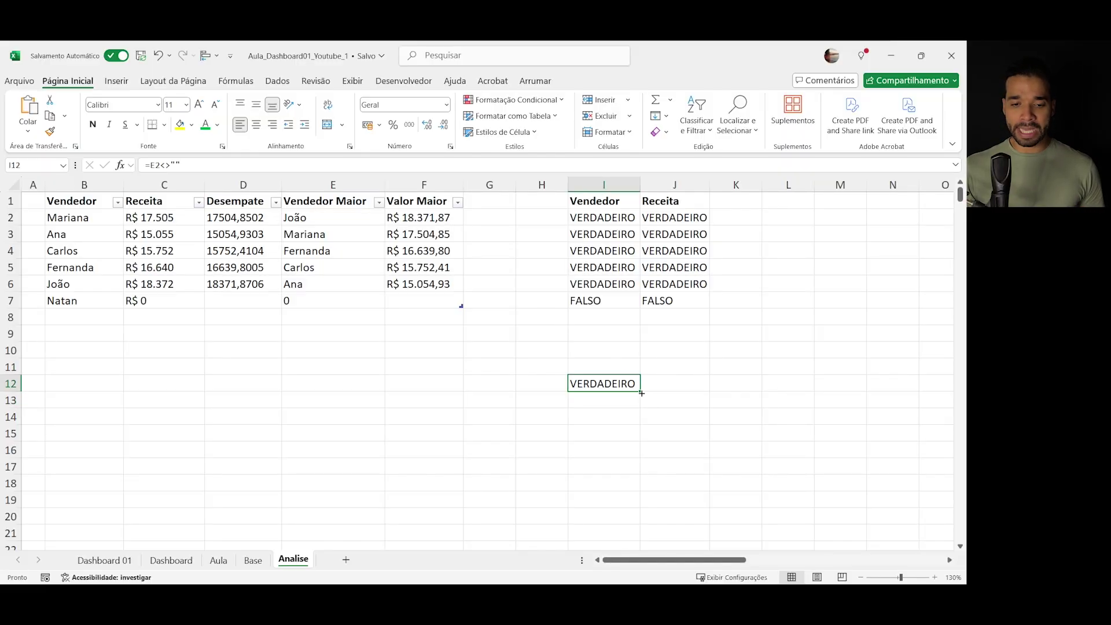
pyautogui.moveTo(640, 392); pyautogui.dragTo(637, 490)
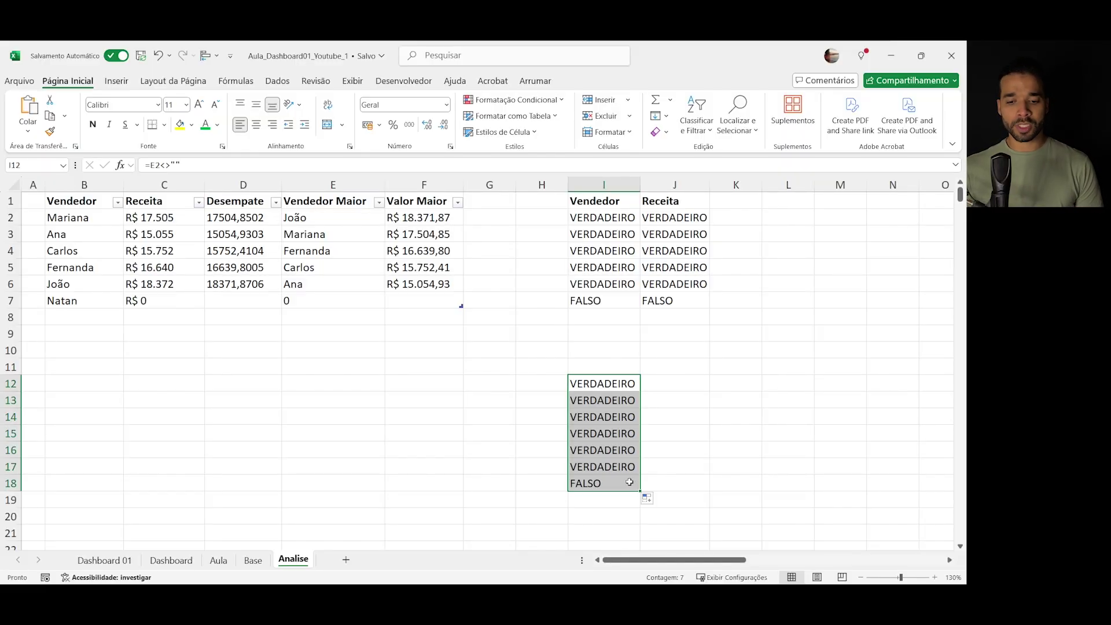
# - Check which Vendedor Maior cells the filled test formulas in I18 and I17 refer to
pyautogui.click(625, 482)
pyautogui.doubleClick(625, 482)
pyautogui.press('Escape')
pyautogui.doubleClick(601, 466)
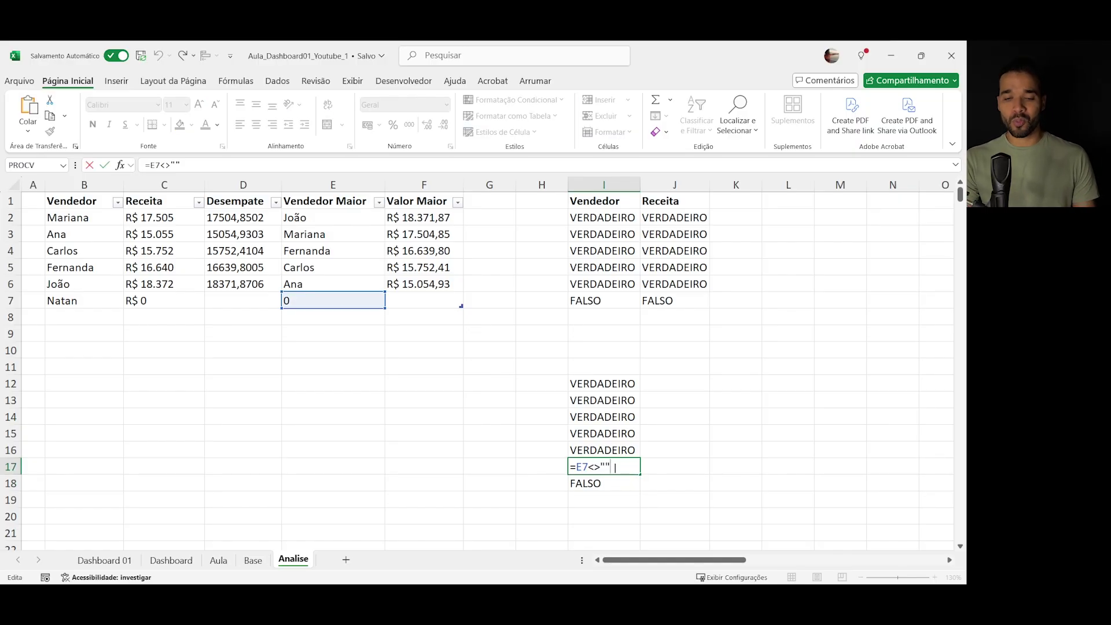
pyautogui.press('Escape')
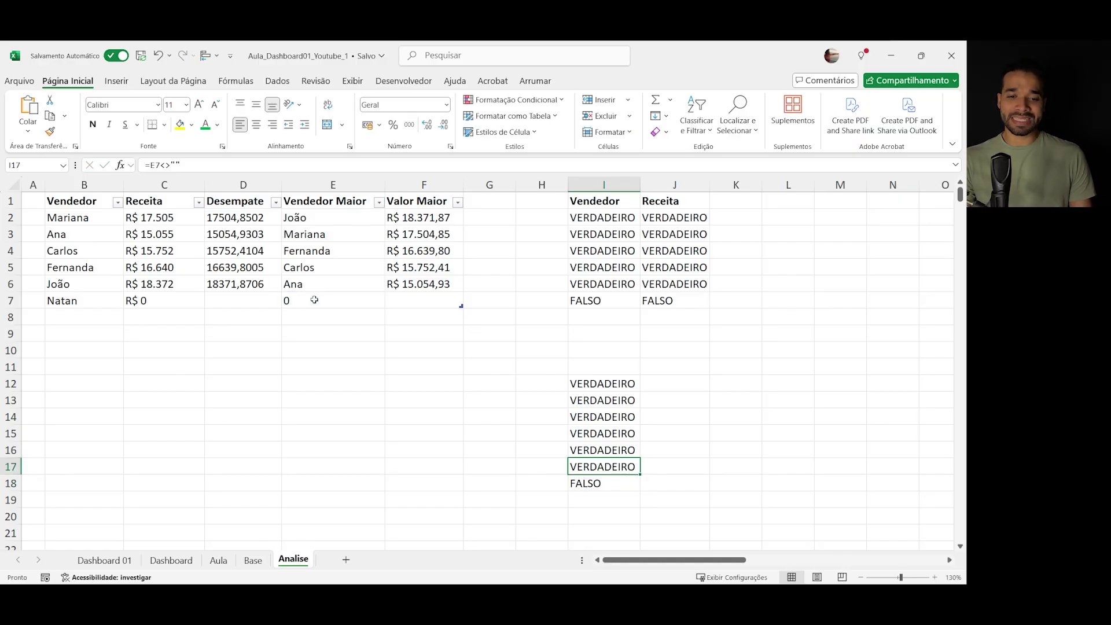
pyautogui.click(290, 212)
pyautogui.doubleClick(319, 214)
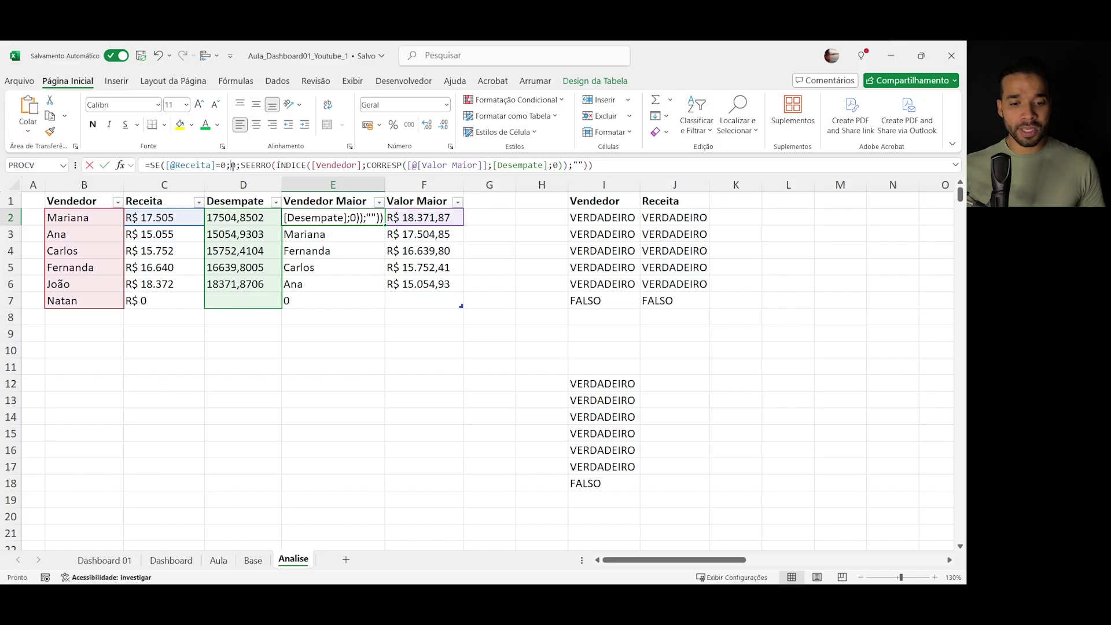
pyautogui.press('Escape')
pyautogui.doubleClick(321, 213)
pyautogui.moveTo(374, 219); pyautogui.dragTo(380, 219)
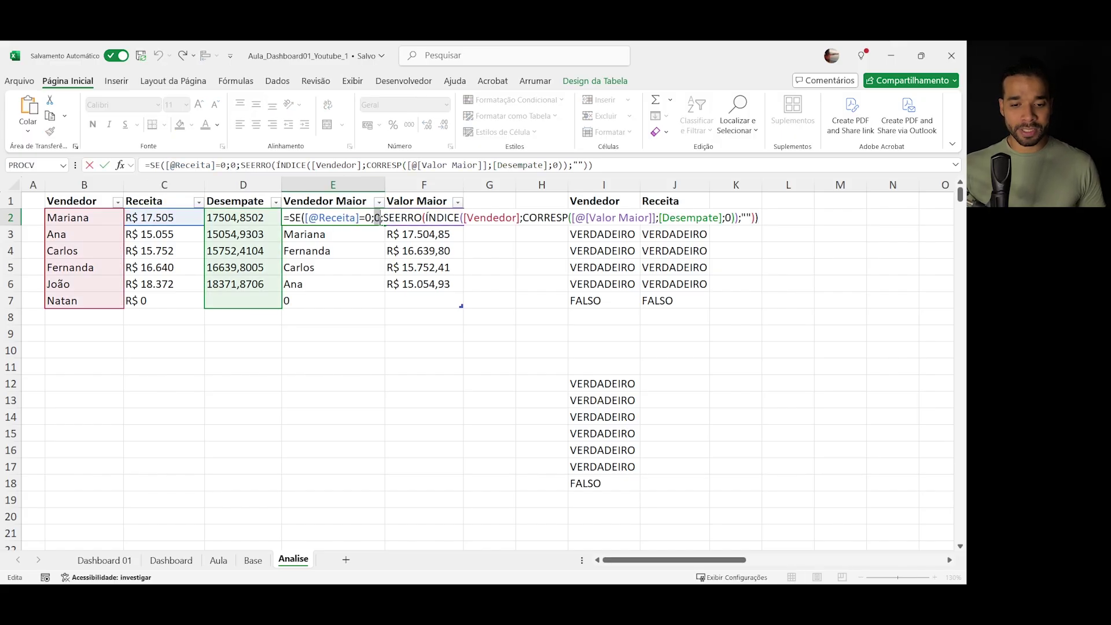
pyautogui.write('""')
pyautogui.press('Return')
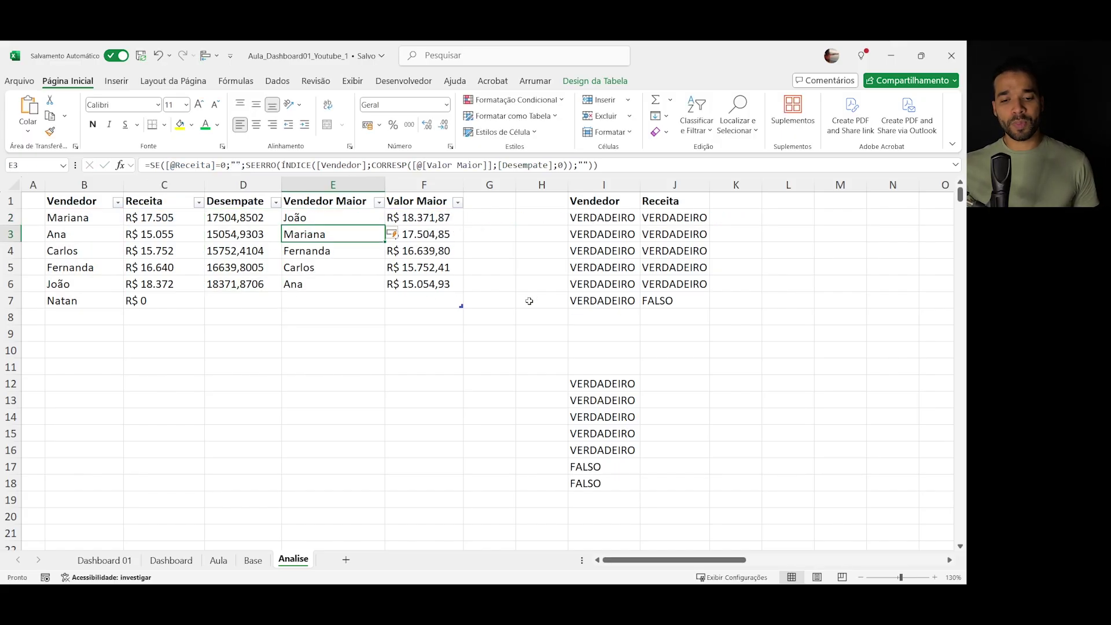
# - Compare the ÉTEXTO result in I7 with the non-empty test results in I12:I18
pyautogui.click(608, 297)
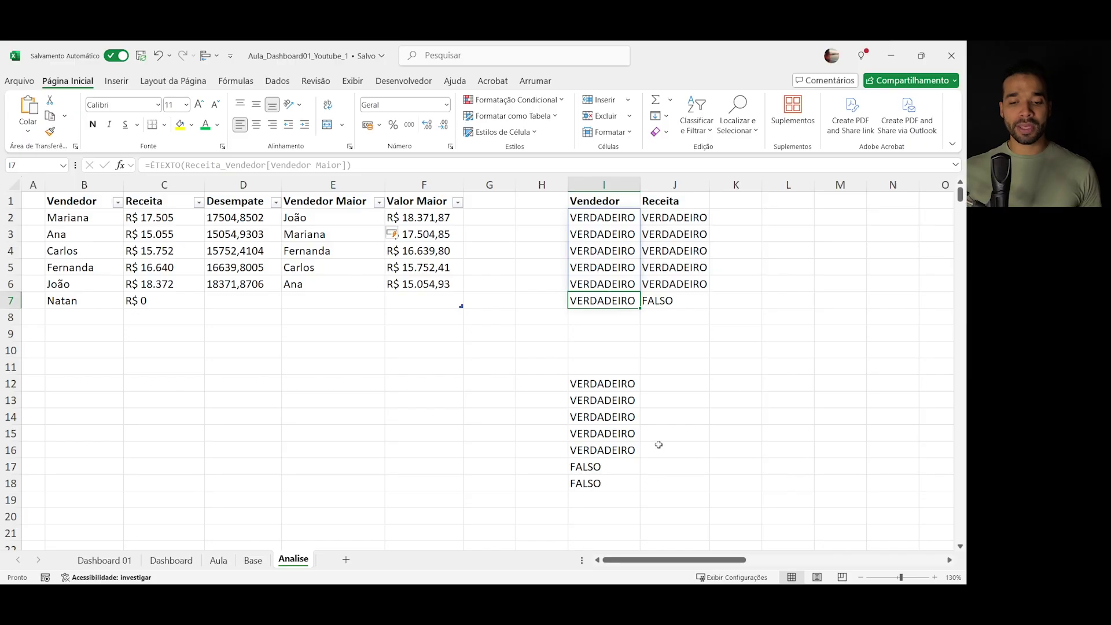
pyautogui.click(613, 450)
pyautogui.click(618, 487)
pyautogui.click(689, 384)
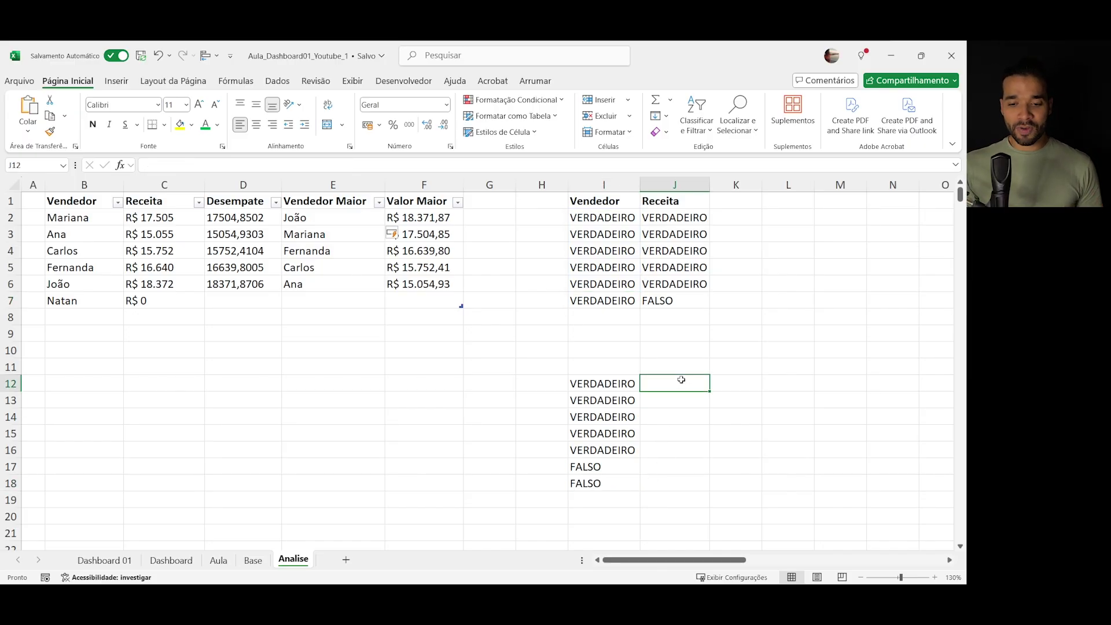
pyautogui.moveTo(616, 384); pyautogui.dragTo(617, 490)
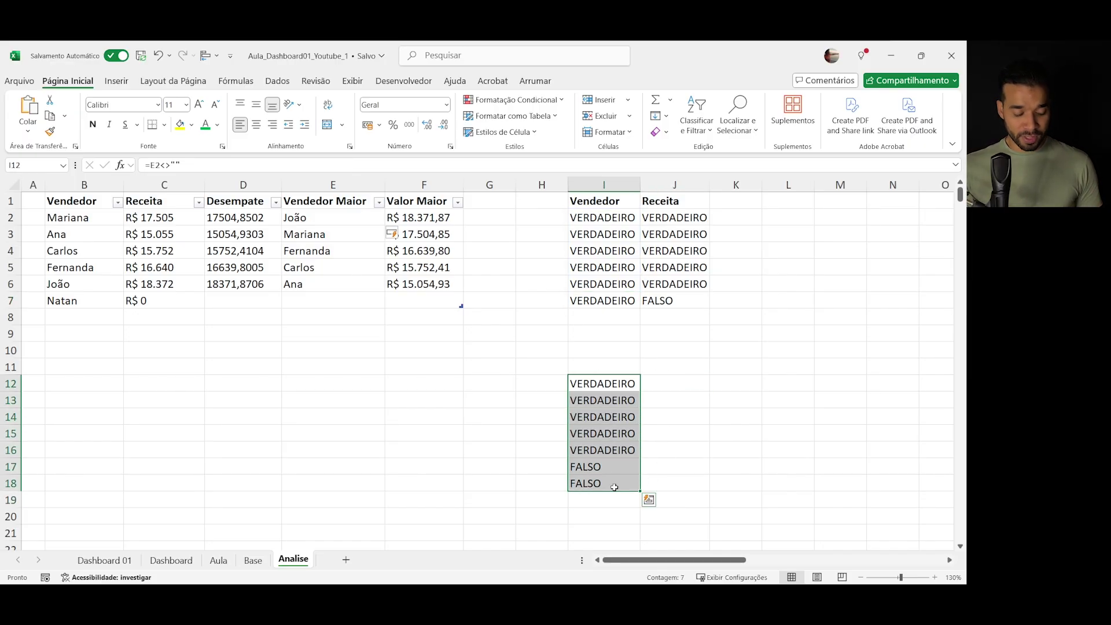
# - Move the ÉTEXTO formula from I2 to J12 and clear the surplus test in I18
pyautogui.click(604, 218)
pyautogui.hotkey('ctrl', 'x')
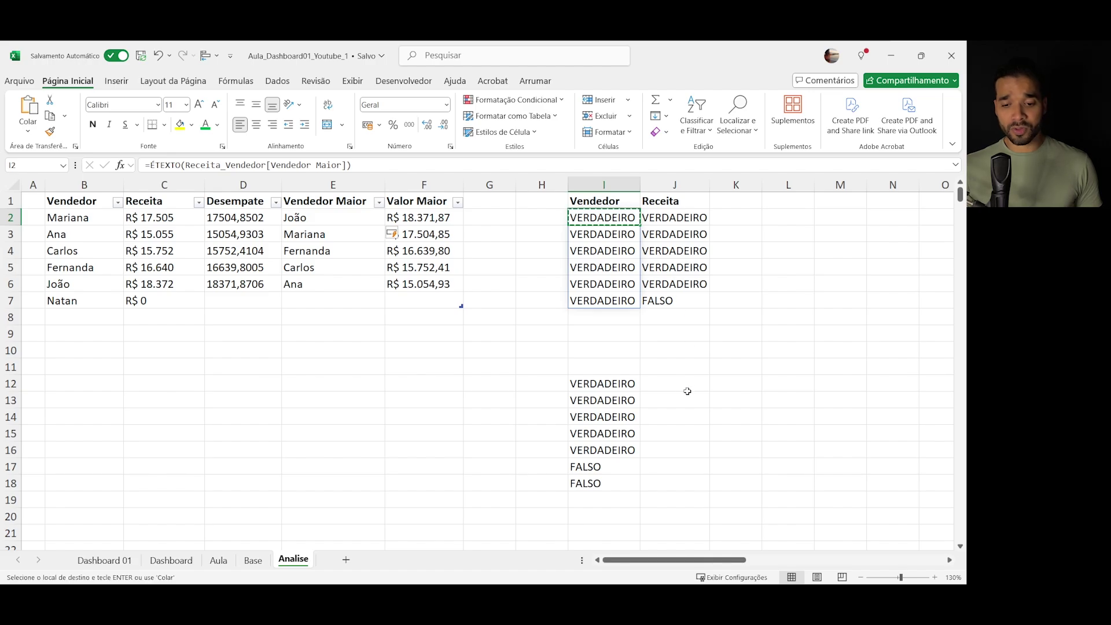
pyautogui.click(687, 387)
pyautogui.hotkey('ctrl', 'v')
pyautogui.click(602, 489)
pyautogui.press('Delete')
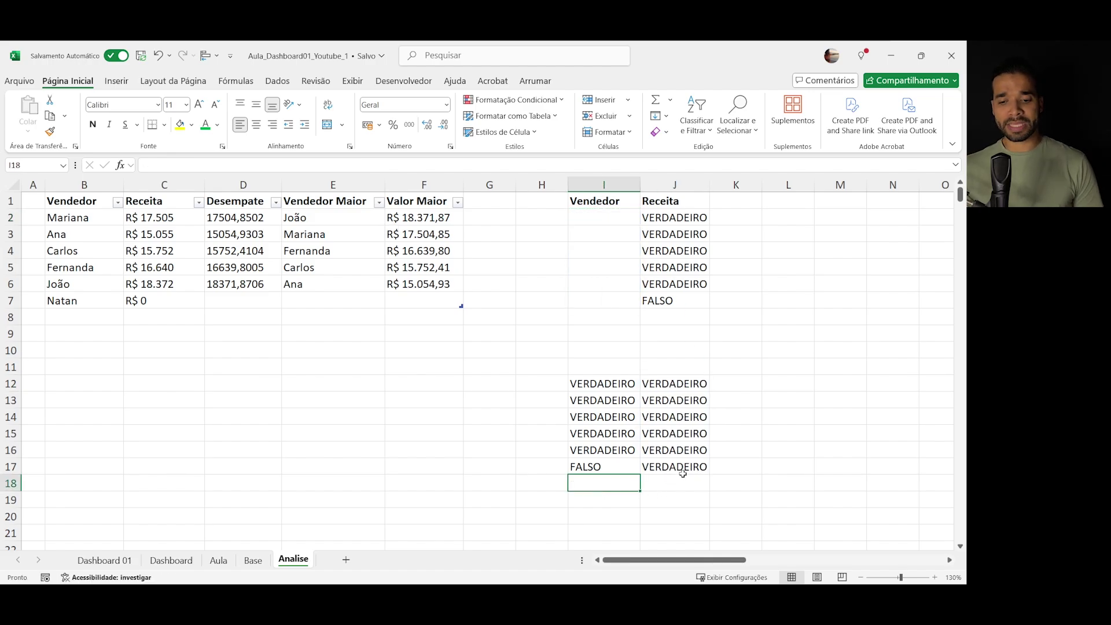
# - Enter =I12*J12 in K12 to multiply the two logical tests and fill the formula down to K17
pyautogui.click(730, 379)
pyautogui.write('=')
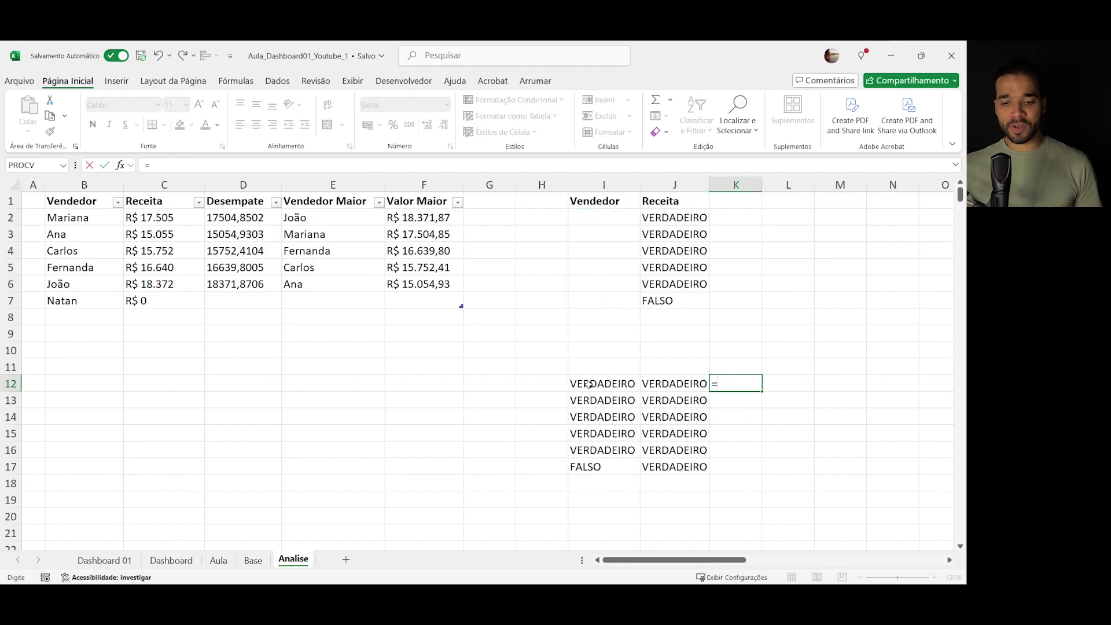
pyautogui.click(589, 385)
pyautogui.write('*(')
pyautogui.click(670, 385)
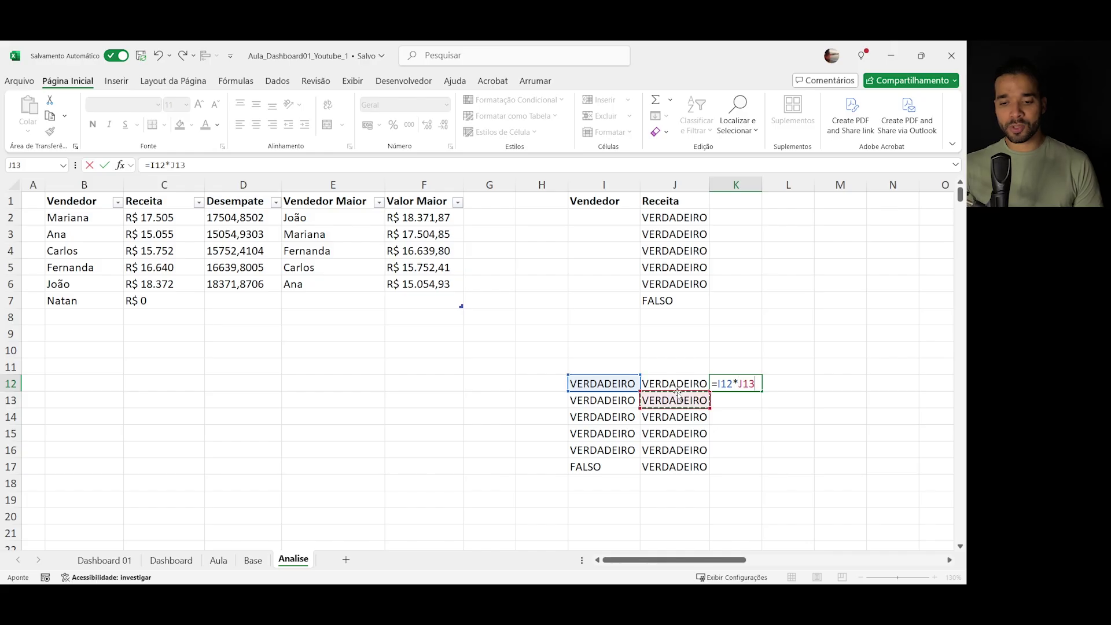
pyautogui.press('Return')
pyautogui.click(724, 385)
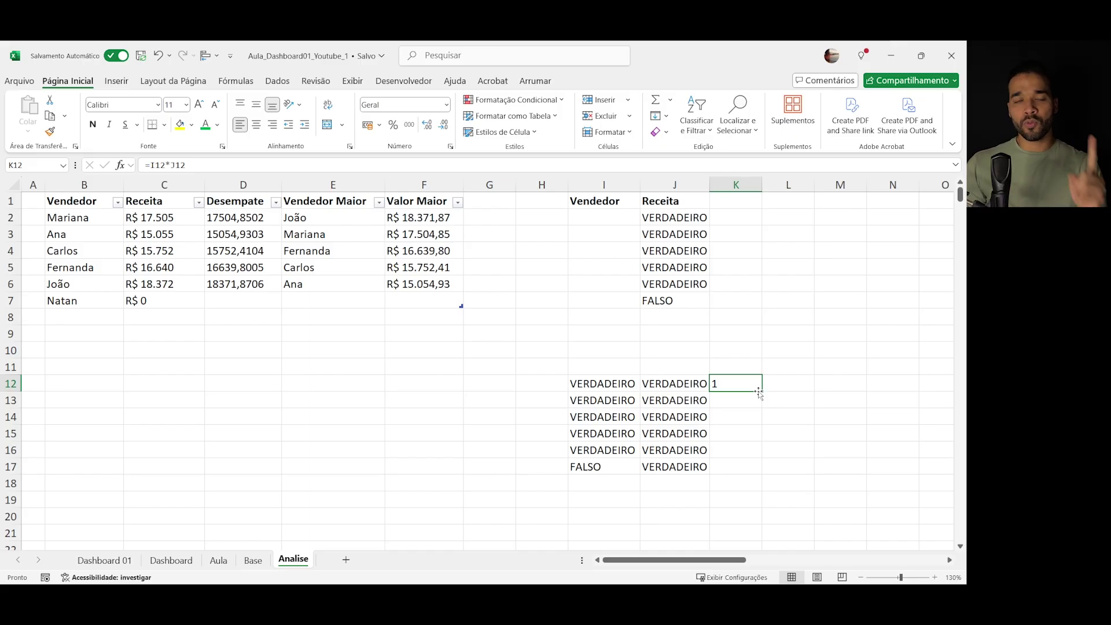
pyautogui.moveTo(763, 391); pyautogui.dragTo(761, 475)
pyautogui.click(724, 467)
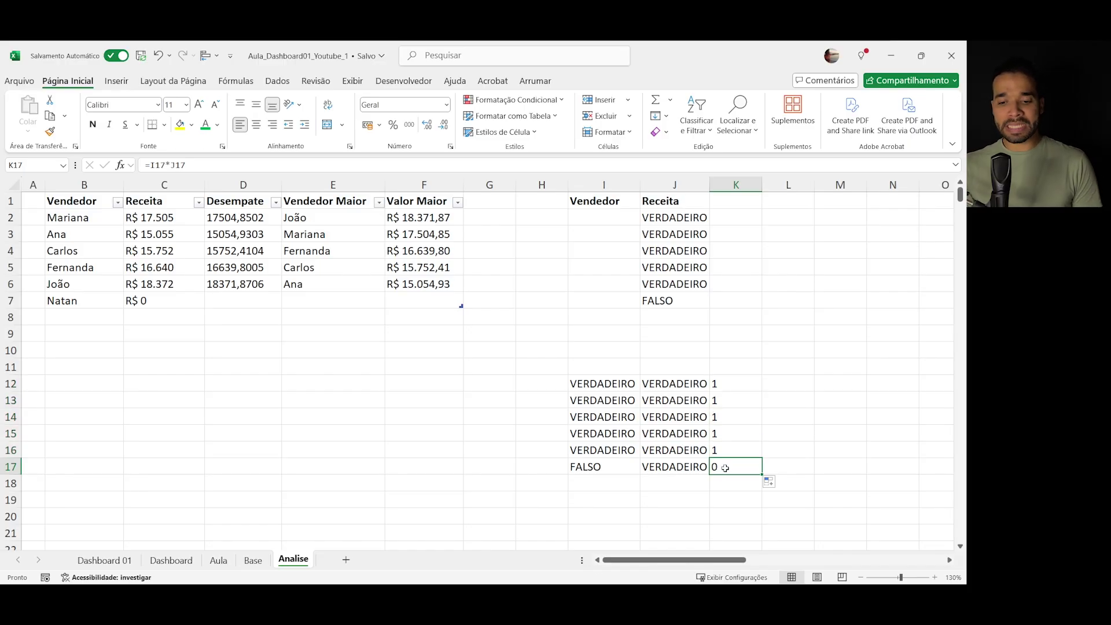
# - Compare the products in K12:K16 with their tests and examine the column reference in J12's ÉTEXTO formula
pyautogui.moveTo(736, 385); pyautogui.dragTo(603, 449)
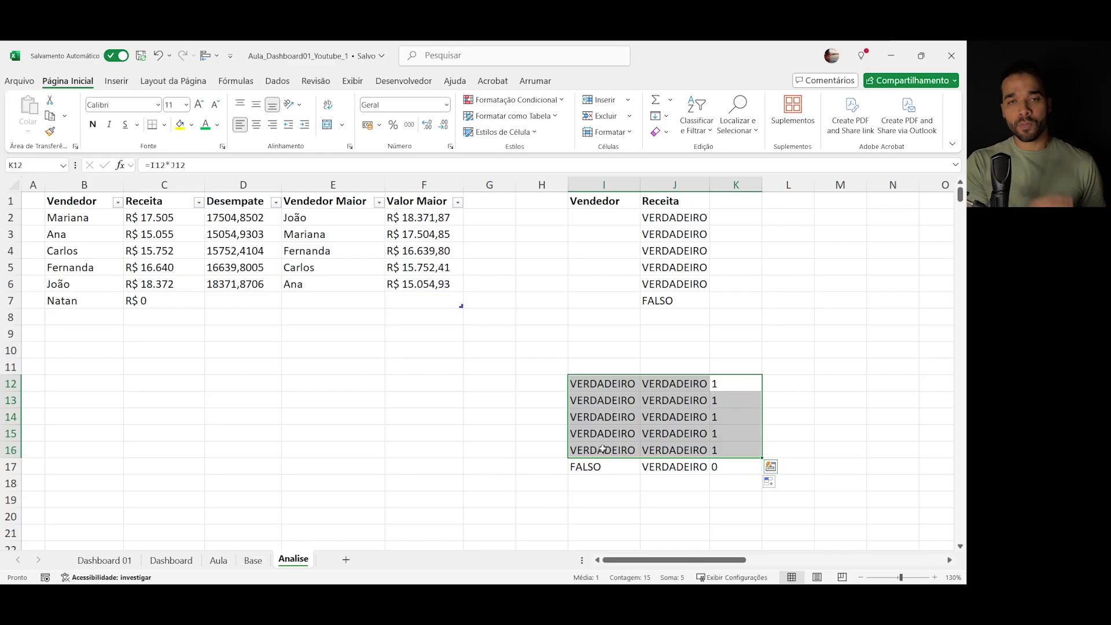
pyautogui.doubleClick(687, 388)
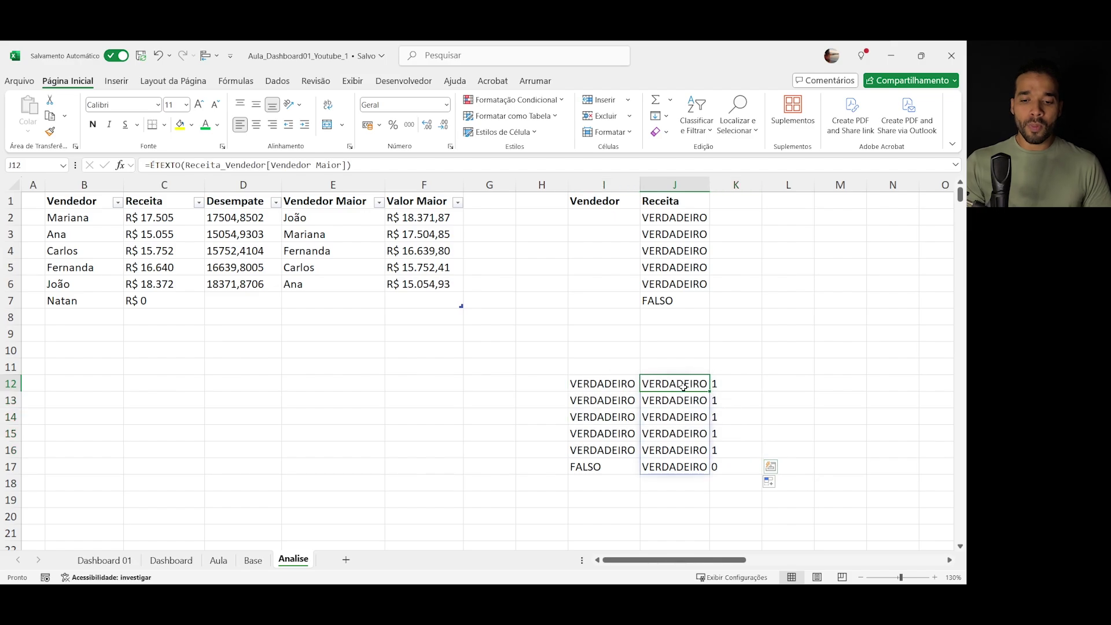
pyautogui.press('Escape')
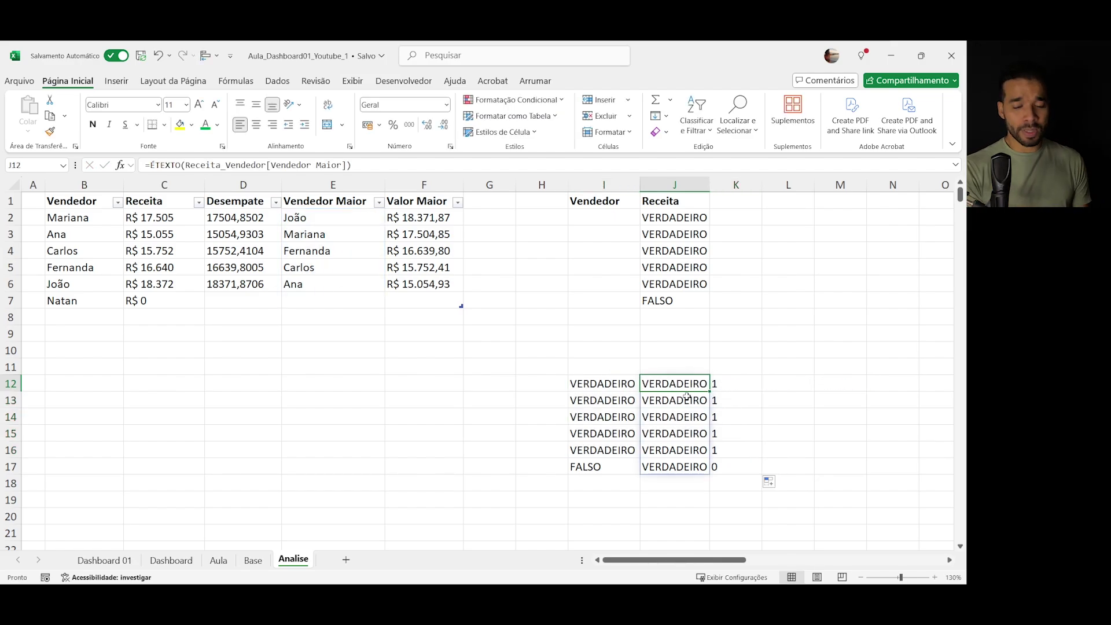
pyautogui.press('F2')
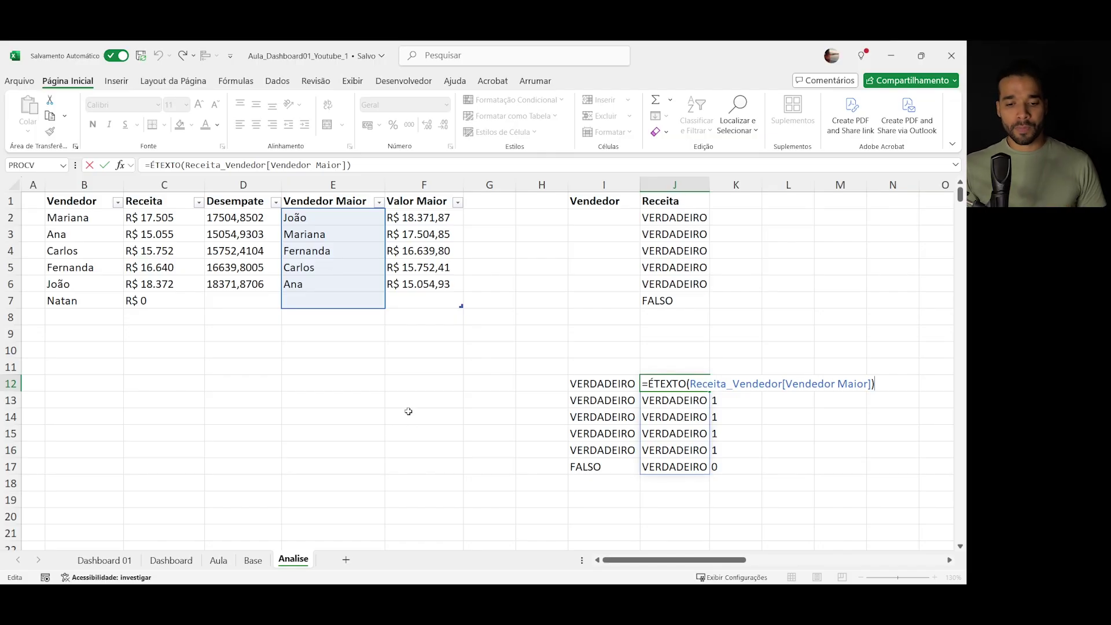
# - Try the spilled range reference =F2:F6 in E13 and clear its results
pyautogui.click(350, 405)
pyautogui.write('=')
pyautogui.moveTo(405, 218); pyautogui.dragTo(417, 284)
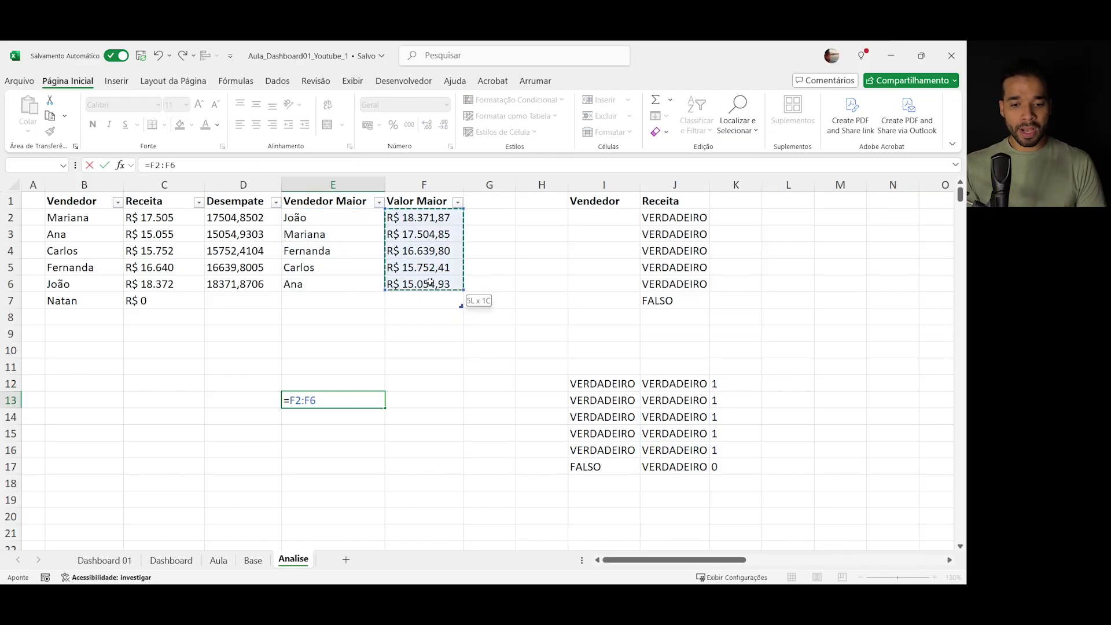
pyautogui.press('Return')
pyautogui.moveTo(341, 396); pyautogui.dragTo(340, 466)
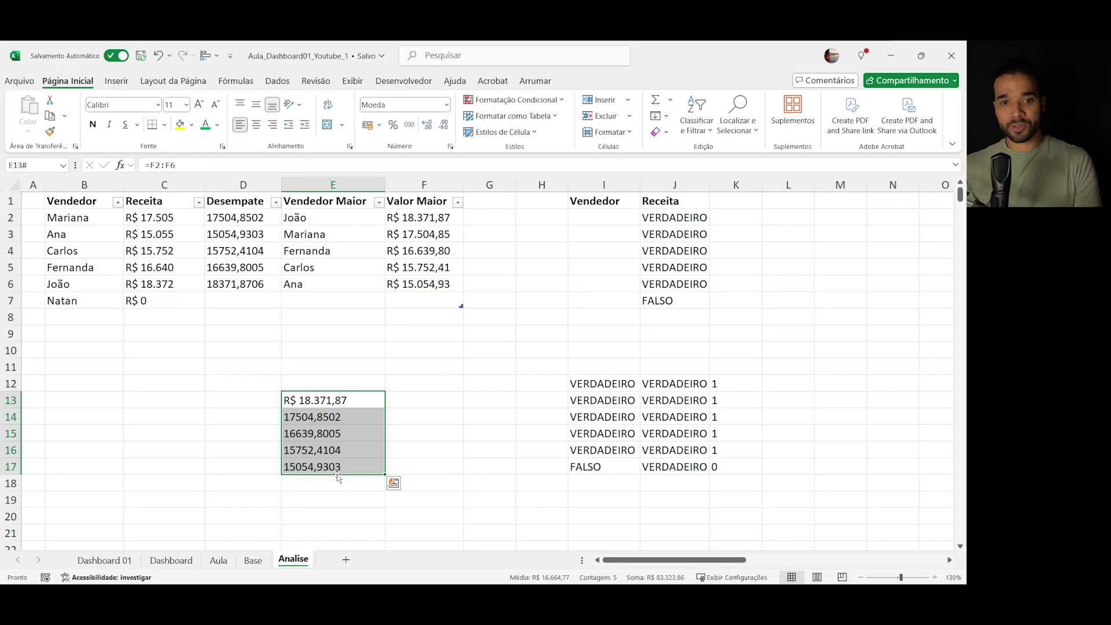
pyautogui.press('Delete')
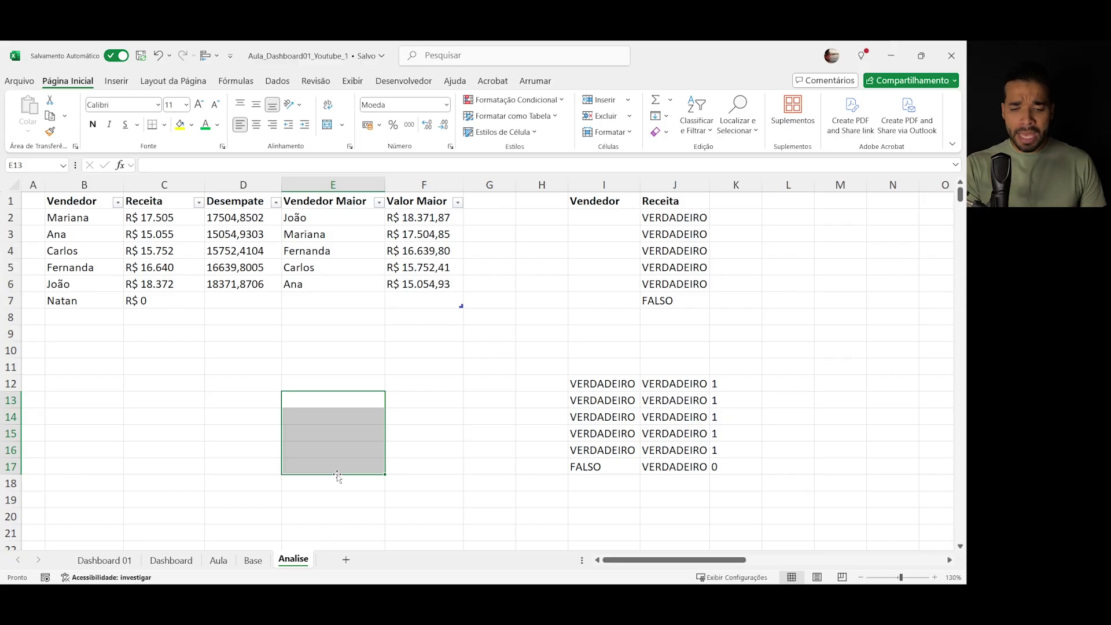
# - Examine the cell reference in I12's non-empty test and review the tests in I12:I17
pyautogui.moveTo(629, 385); pyautogui.dragTo(663, 396)
pyautogui.doubleClick(620, 384)
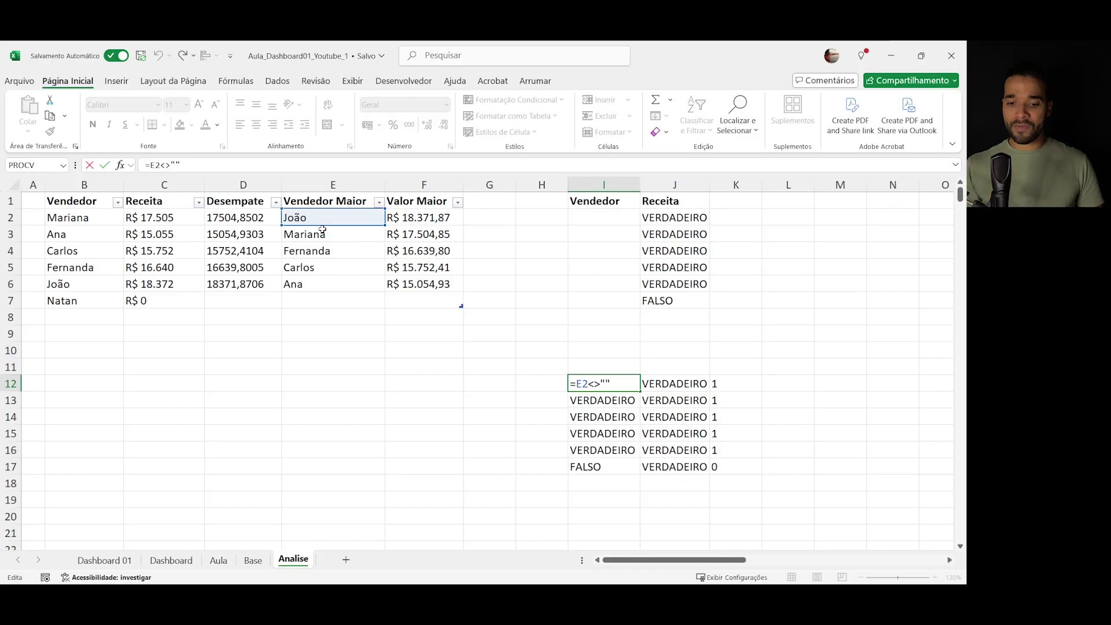
pyautogui.press('Escape')
pyautogui.moveTo(603, 381); pyautogui.dragTo(613, 470)
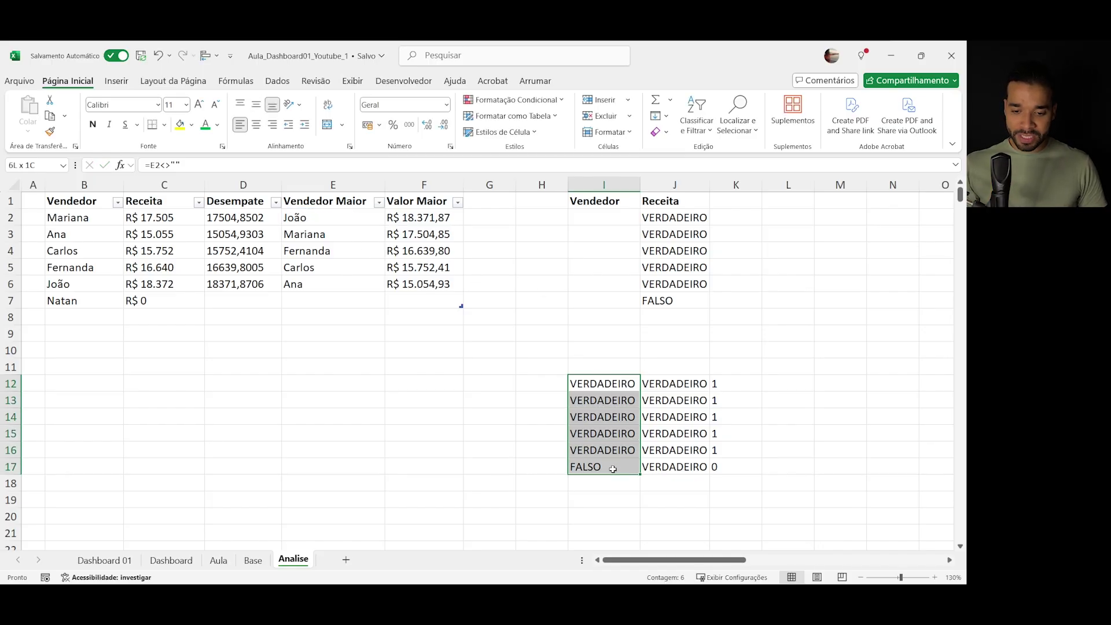
pyautogui.click(554, 372)
# - Enter =SOMARPRODUTO(I12*J12) in G12 to sum the product of the two logical tests
pyautogui.click(499, 385)
pyautogui.write('=')
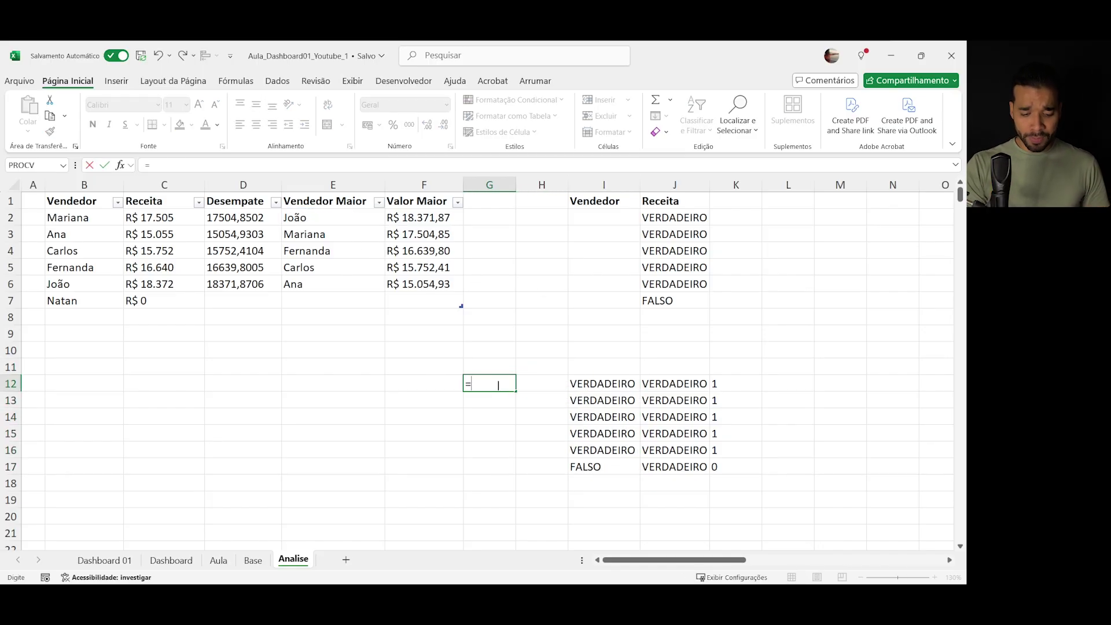
pyautogui.write('somaar')
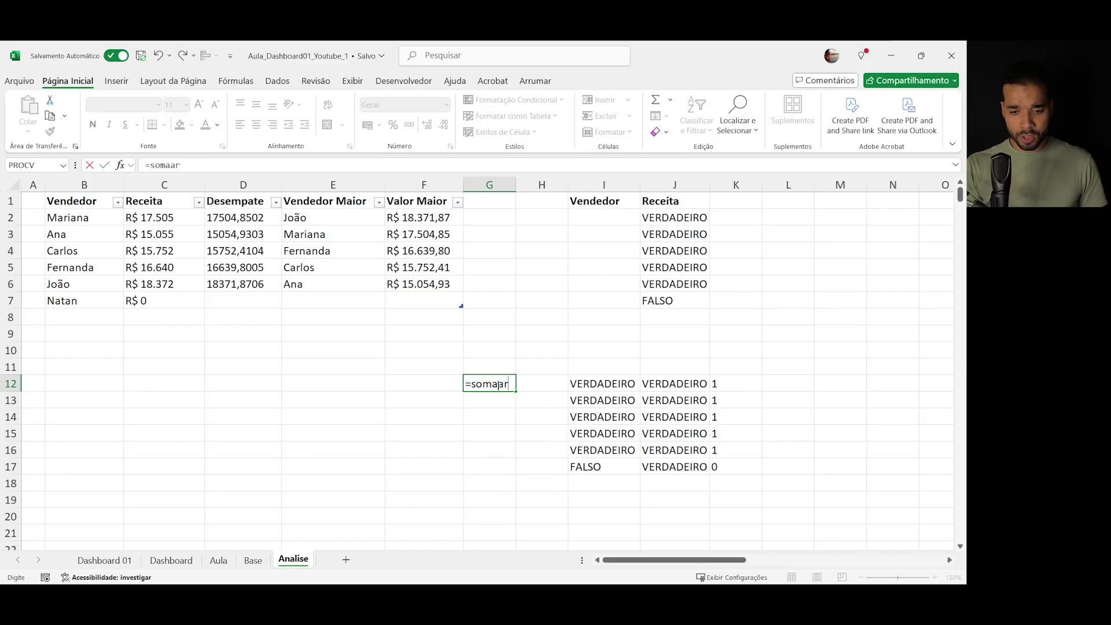
pyautogui.press('BackSpace')
pyautogui.press('BackSpace')
pyautogui.write('r')
pyautogui.press('Tab')
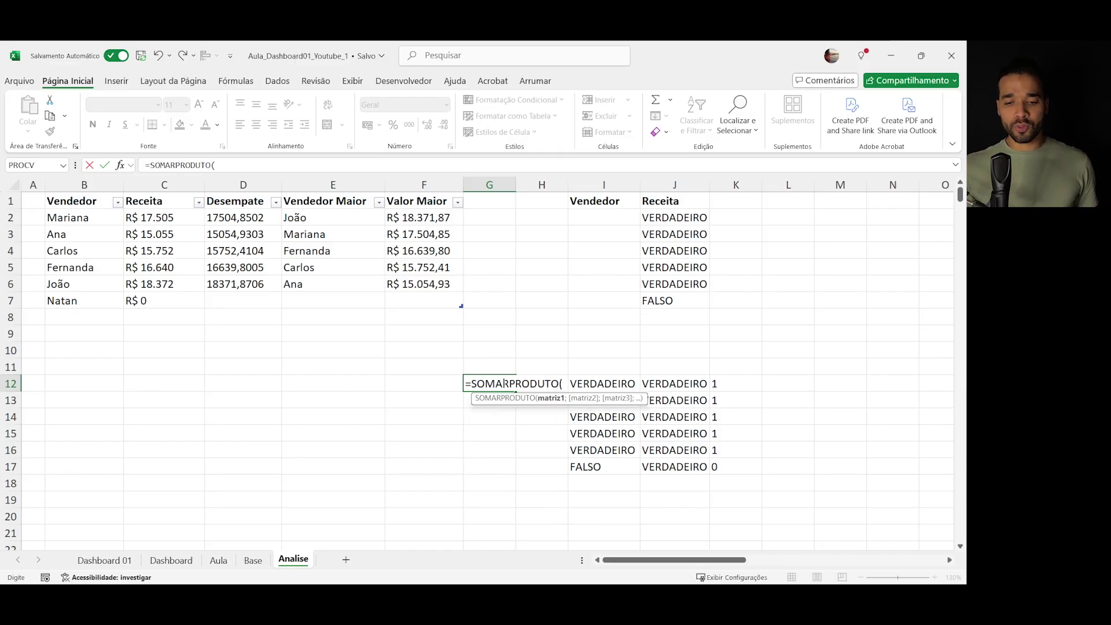
pyautogui.click(607, 383)
pyautogui.write('*')
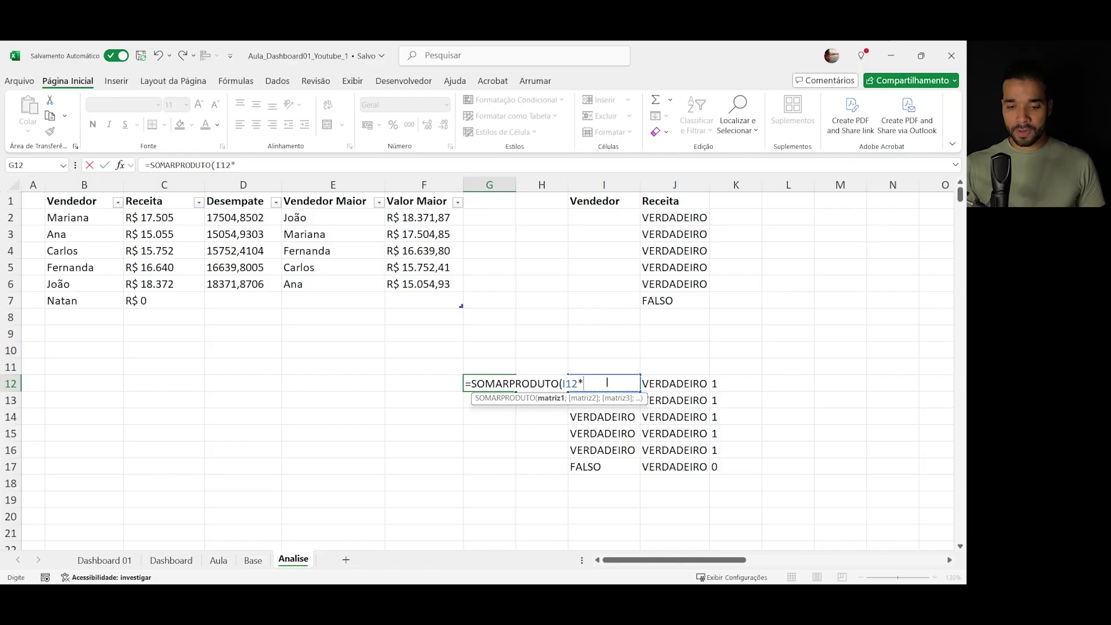
pyautogui.click(674, 382)
pyautogui.press('Return')
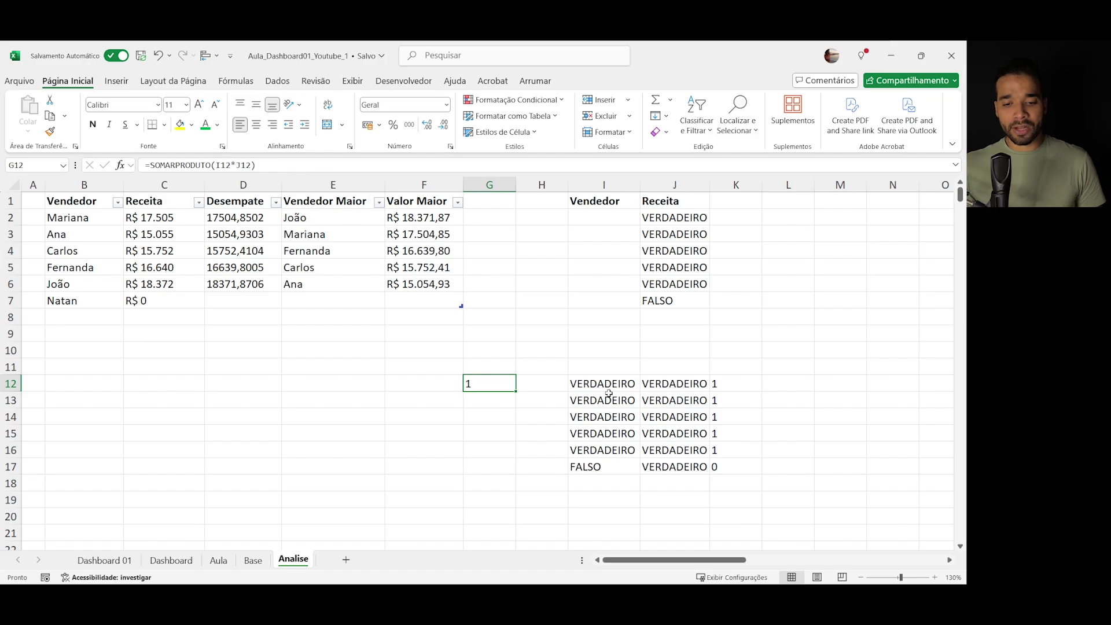
# - Examine the <>"" condition in the I12 formula
pyautogui.click(572, 385)
pyautogui.click(185, 169)
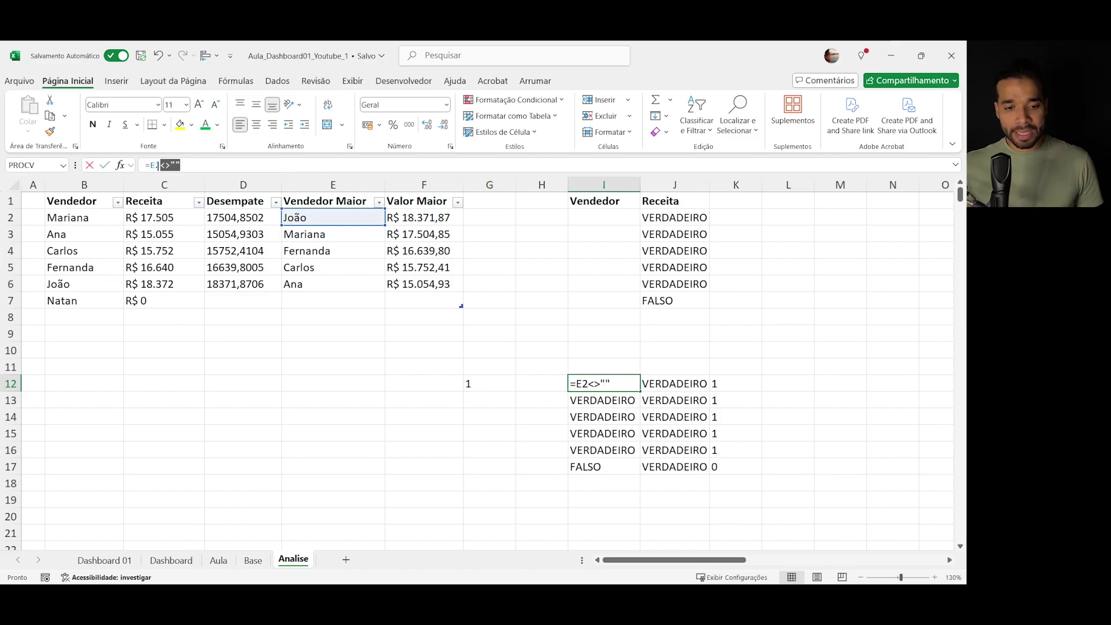
pyautogui.press('Escape')
# - Clear the logical tests in I12:J17, the SOMARPRODUTO trial in G12 and the products in K12:K17
pyautogui.click(482, 383)
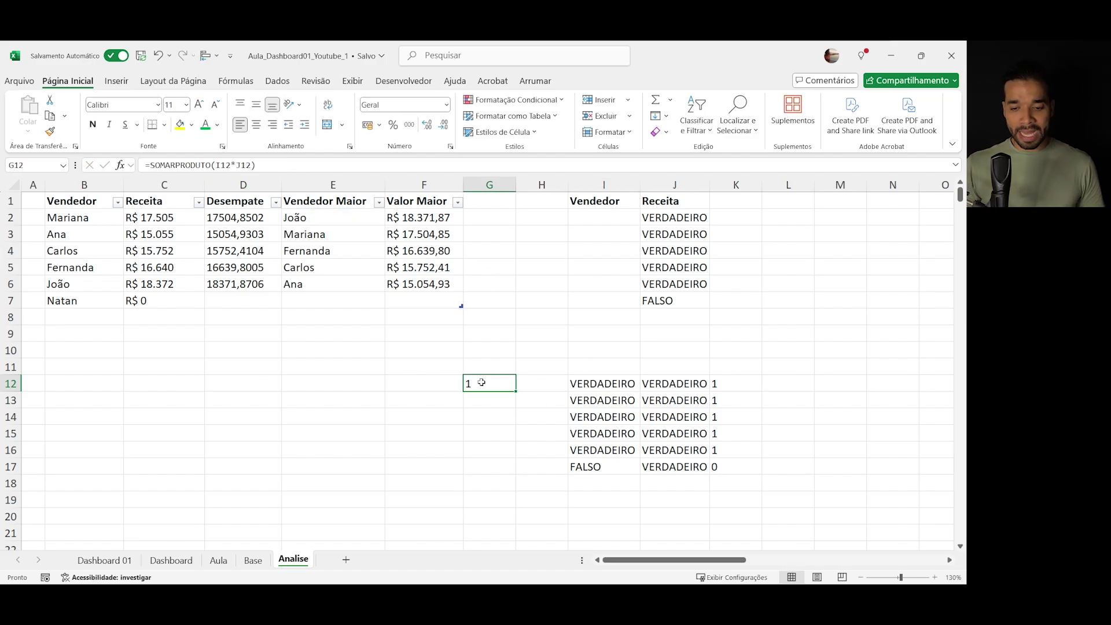
pyautogui.press('Right')
pyautogui.press('Right')
pyautogui.hotkey('ctrl', 'shift', 'Down')
pyautogui.hotkey('shift', 'Right')
pyautogui.hotkey('ctrl', 'c')
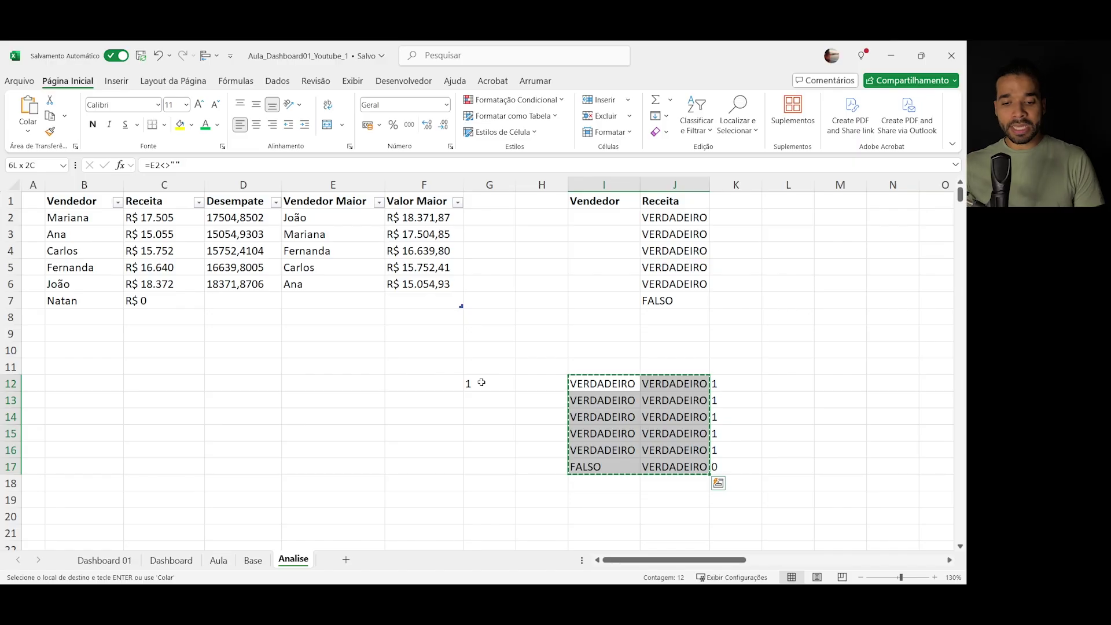
pyautogui.press('Delete')
pyautogui.press('Left')
pyautogui.press('Left')
pyautogui.click(724, 382)
pyautogui.moveTo(724, 382); pyautogui.dragTo(720, 466)
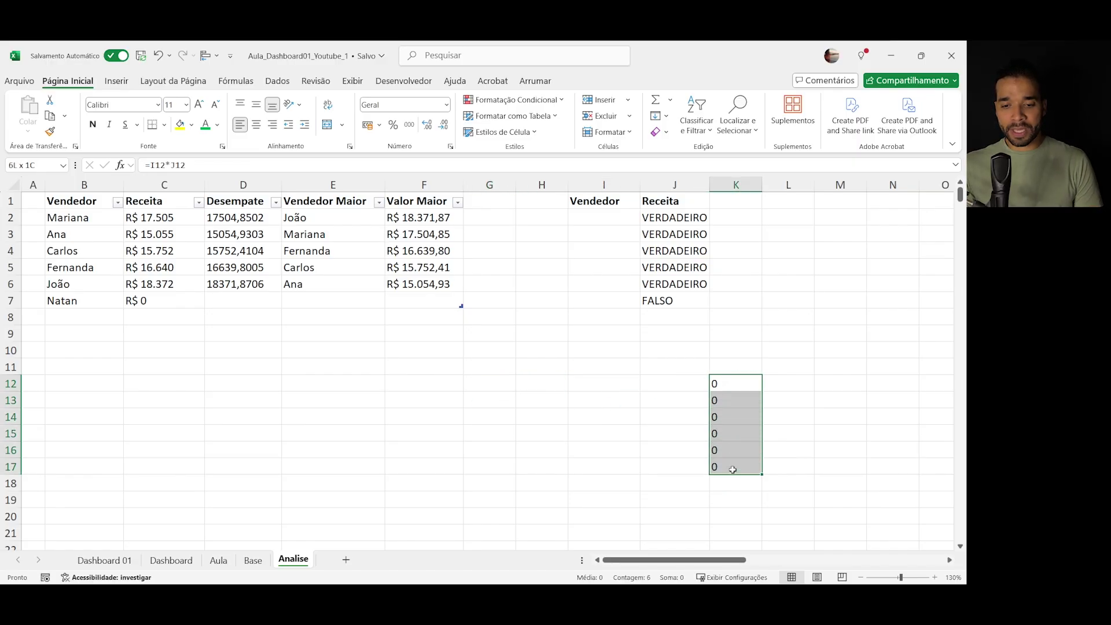
pyautogui.press('Delete')
# - Clear the logical test results under the Receita heading in J2:J7
pyautogui.click(600, 187)
pyautogui.click(662, 217)
pyautogui.hotkey('ctrl', 'shift', 'Down')
pyautogui.press('Delete')
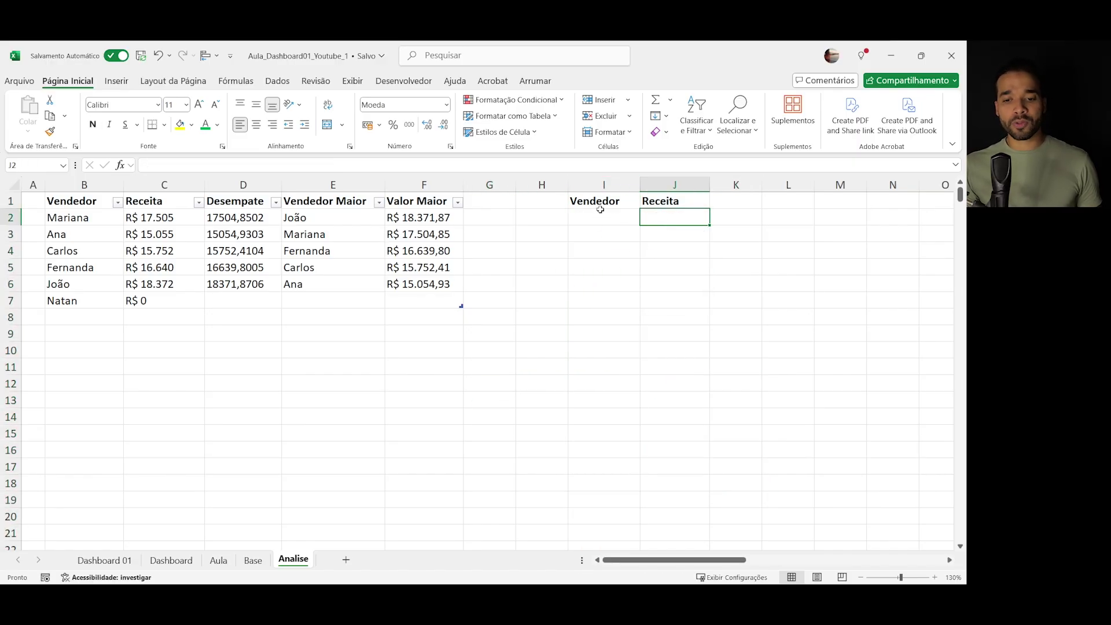
# - Begin a SOMARPRODUTO formula in I2 with the bracketed test (Receita_Vendedor[Vendedor Maior]<>"") followed by a multiplication sign
pyautogui.click(608, 213)
pyautogui.write('=somar')
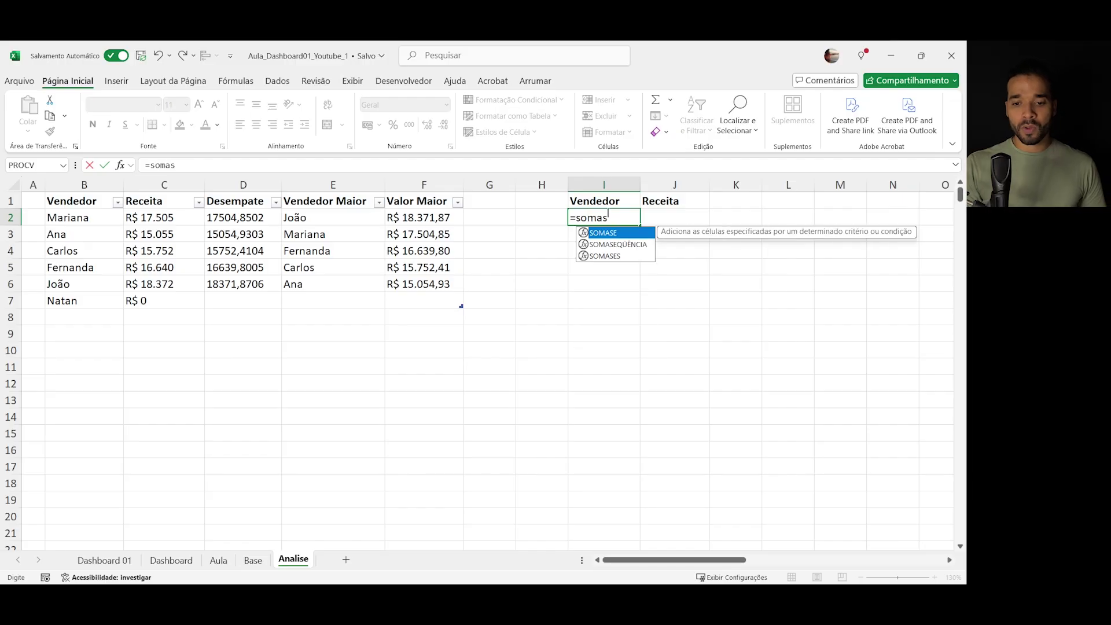
pyautogui.press('Tab')
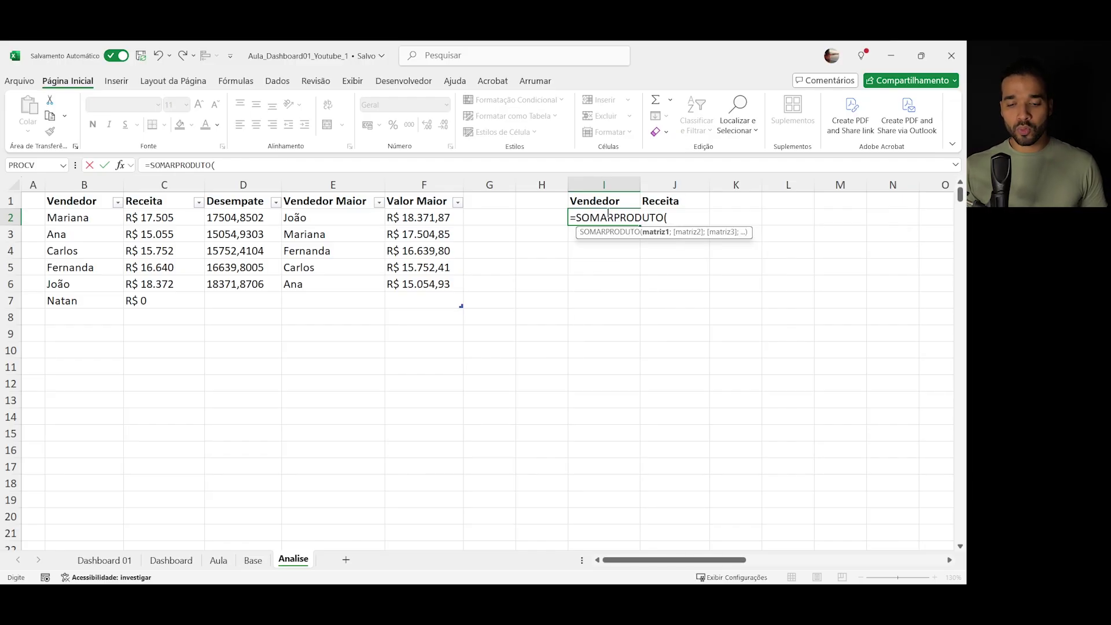
pyautogui.click(303, 193)
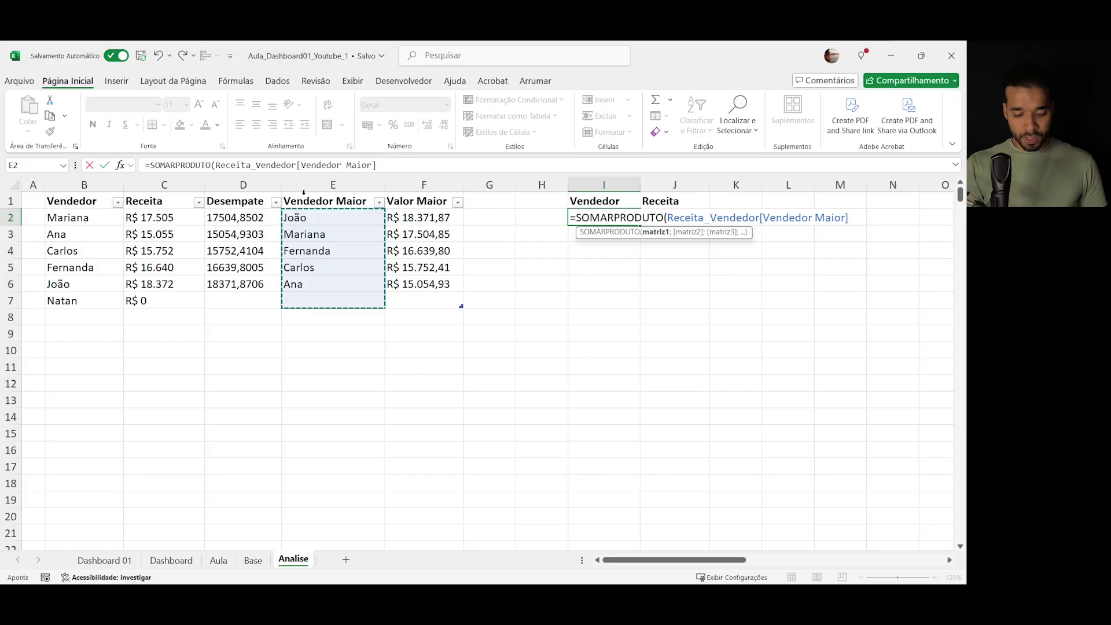
pyautogui.write('<>')
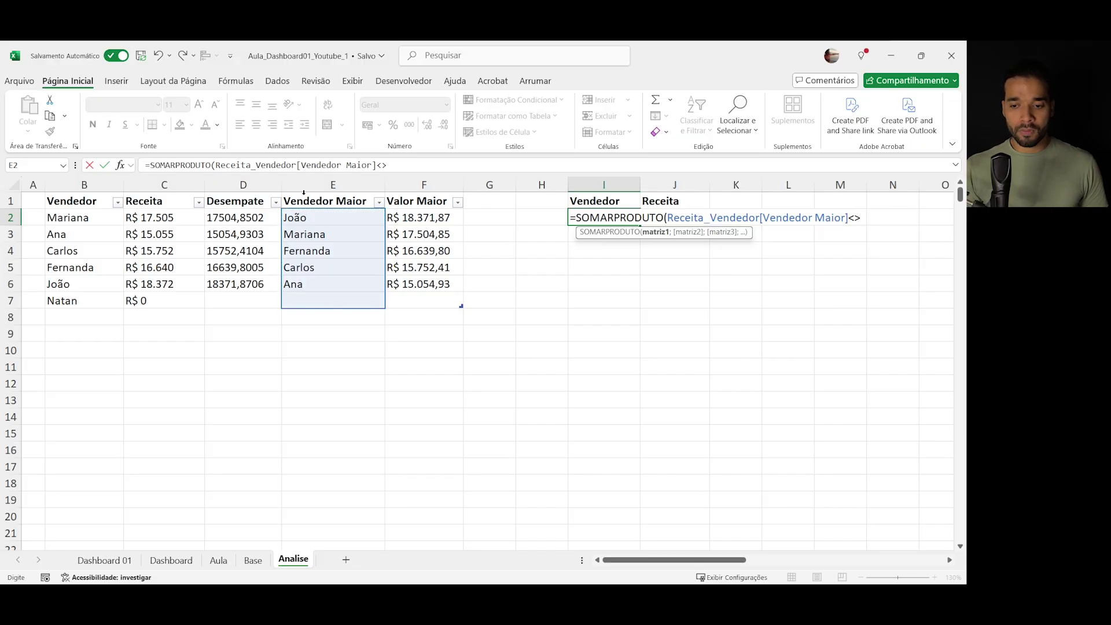
pyautogui.write('""')
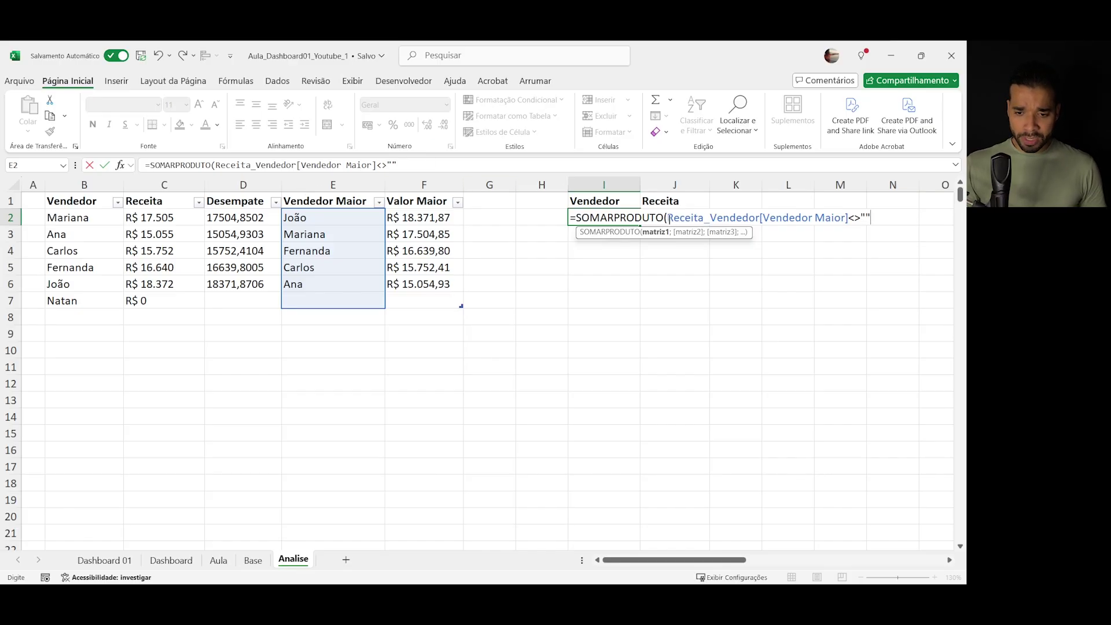
pyautogui.write('(')
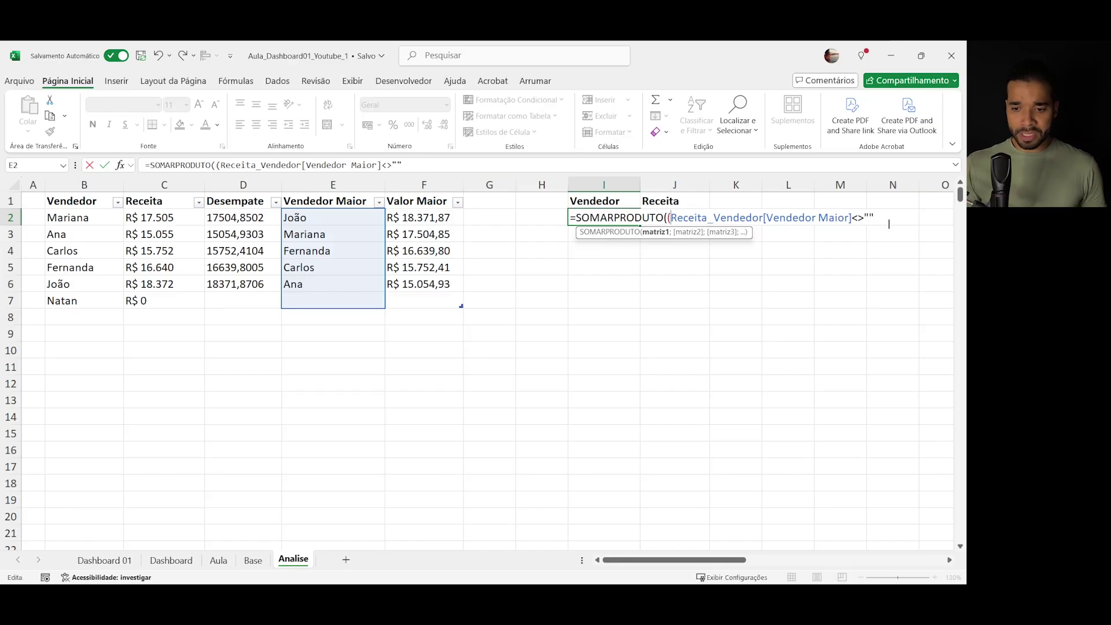
pyautogui.write(')')
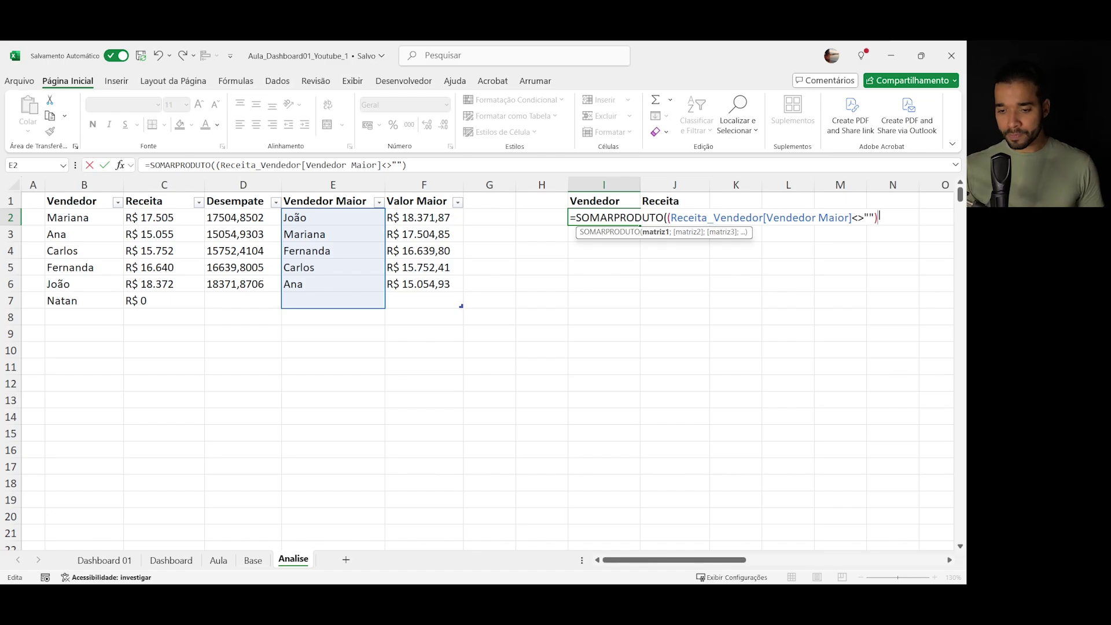
pyautogui.write('*')
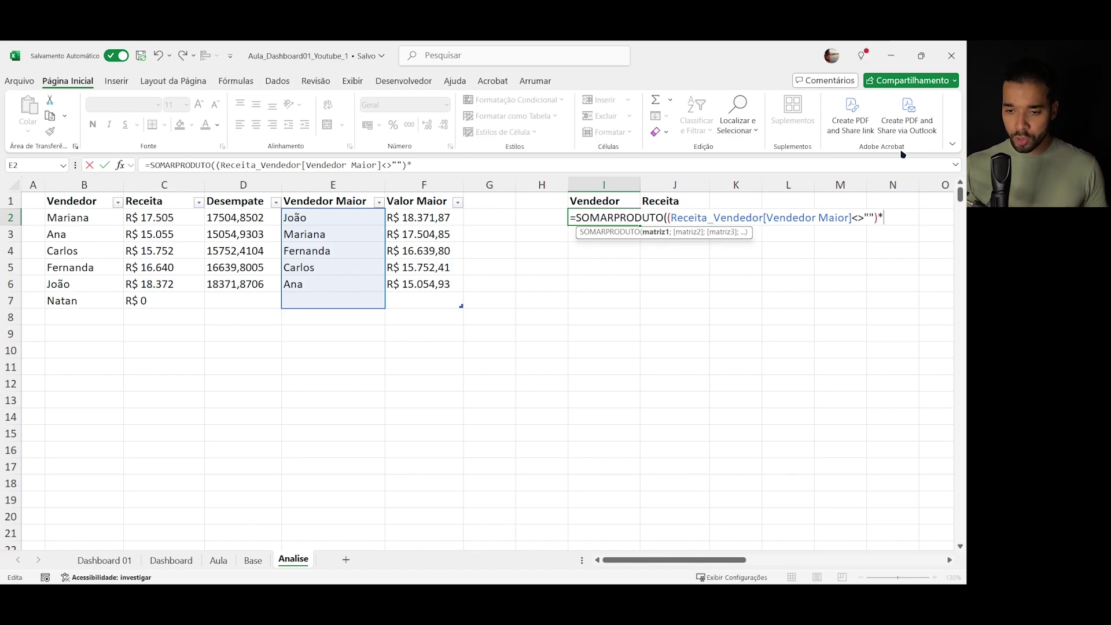
# - Complete the I2 formula with ÉTEXTO(Receita_Vendedor[Vendedor Maior]) on a new line as the second factor
pyautogui.hotkey('alt', 'Return')
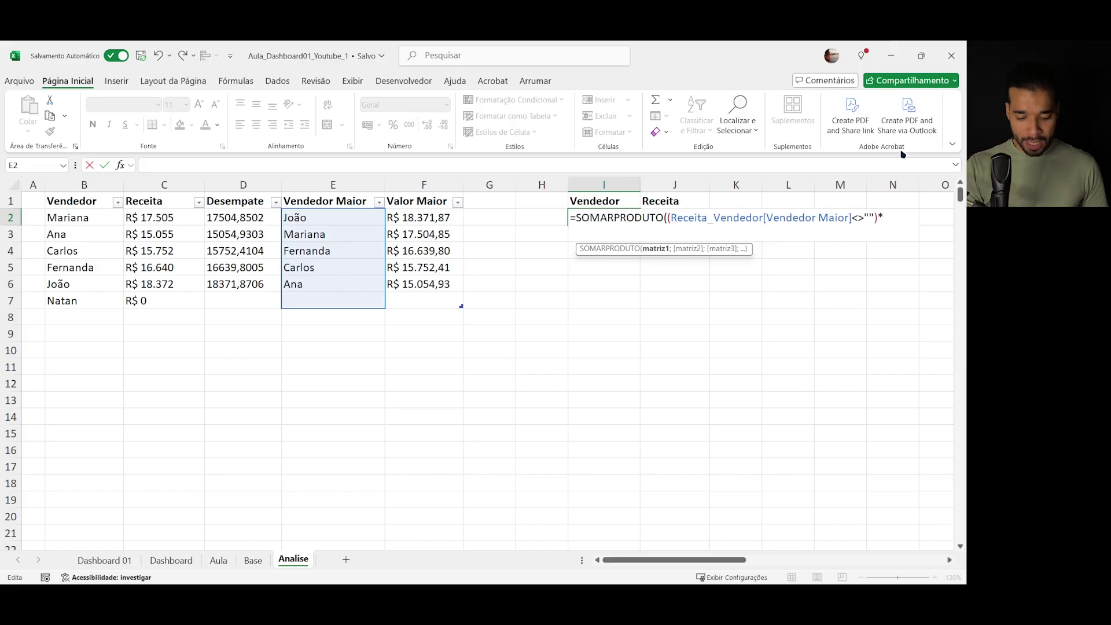
pyautogui.write('ét')
pyautogui.press('Tab')
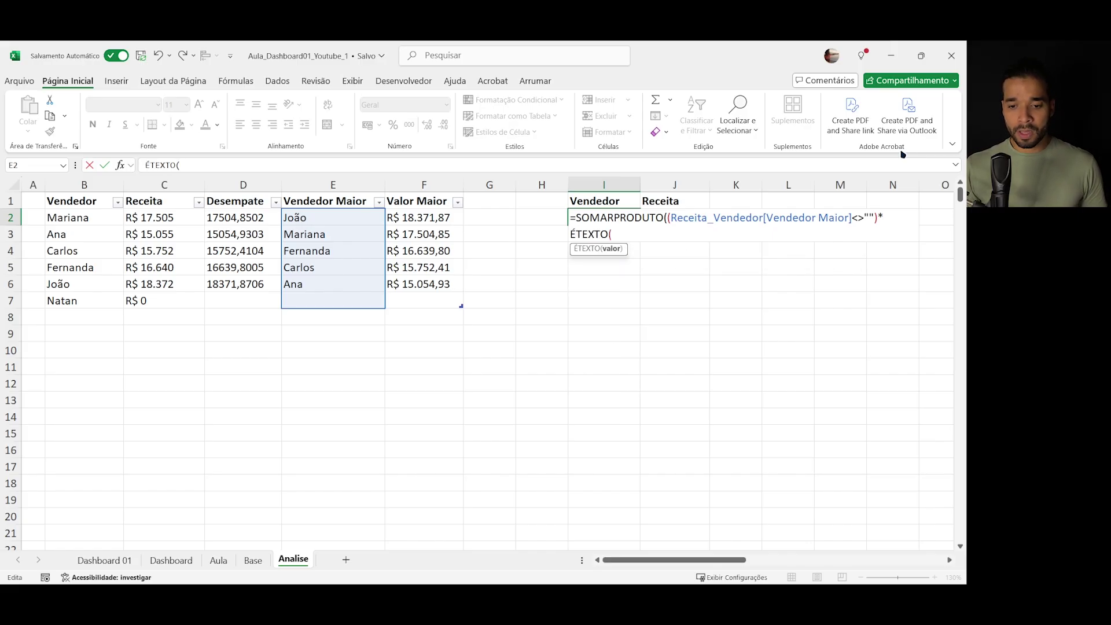
pyautogui.click(322, 199)
pyautogui.write(')')
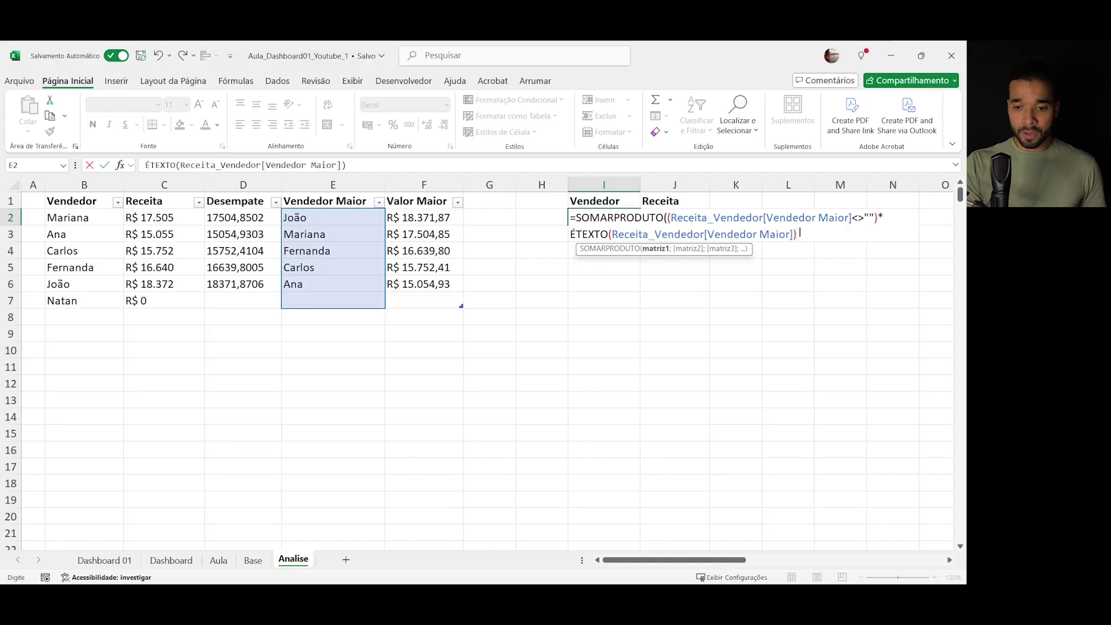
pyautogui.write(')')
pyautogui.press('Return')
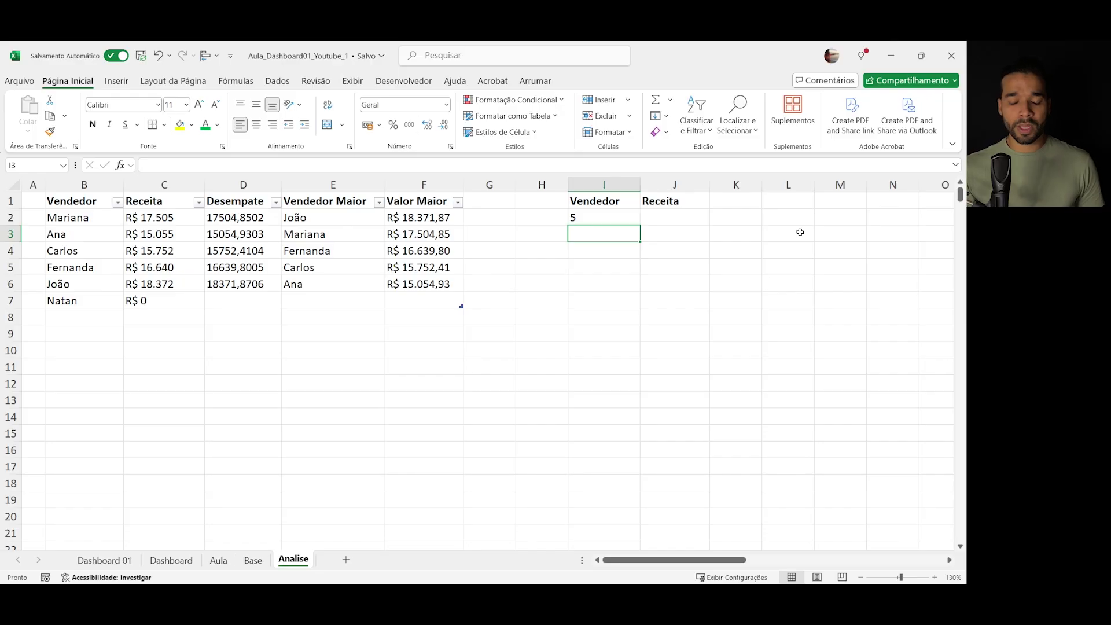
# - Copy the full SOMARPRODUTO formula text from I2 into J2 under the Receita heading
pyautogui.press('Up')
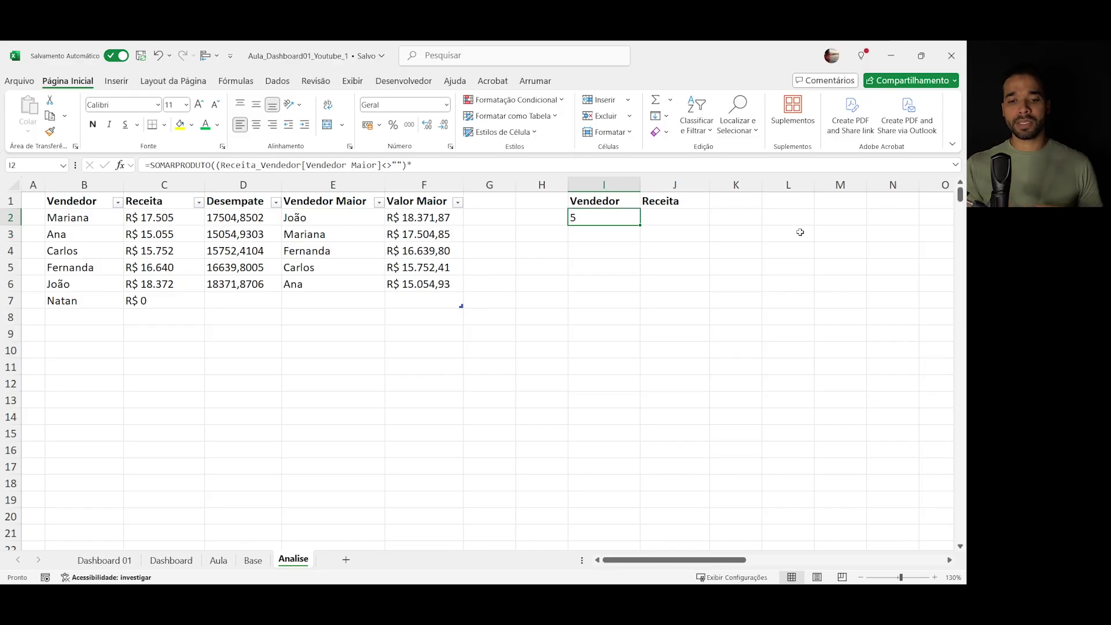
pyautogui.moveTo(331, 220); pyautogui.dragTo(335, 280)
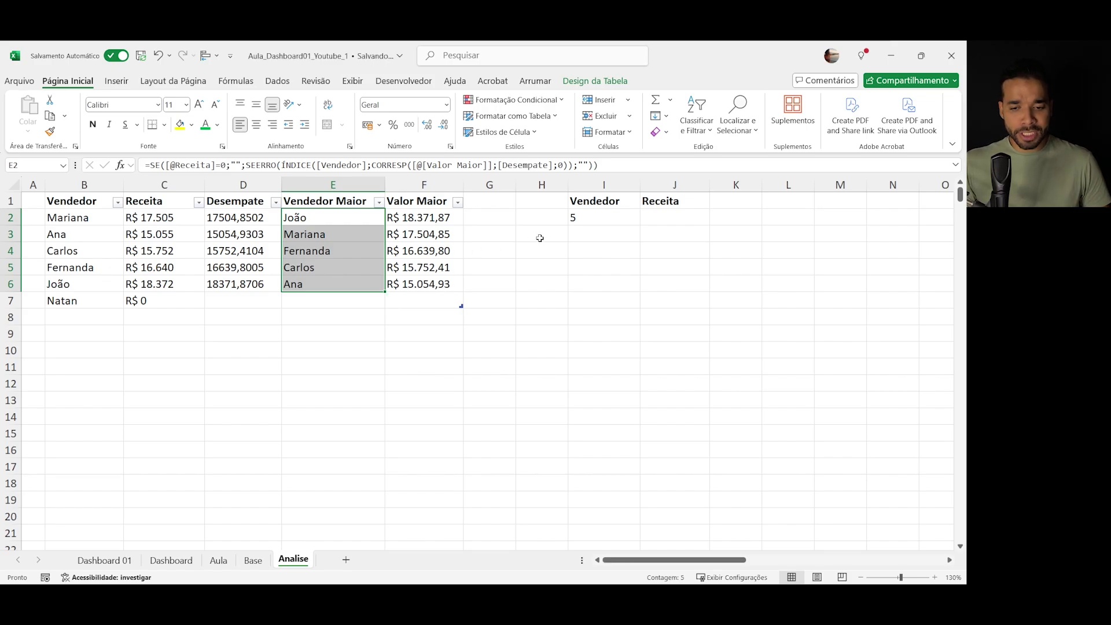
pyautogui.click(593, 209)
pyautogui.doubleClick(594, 217)
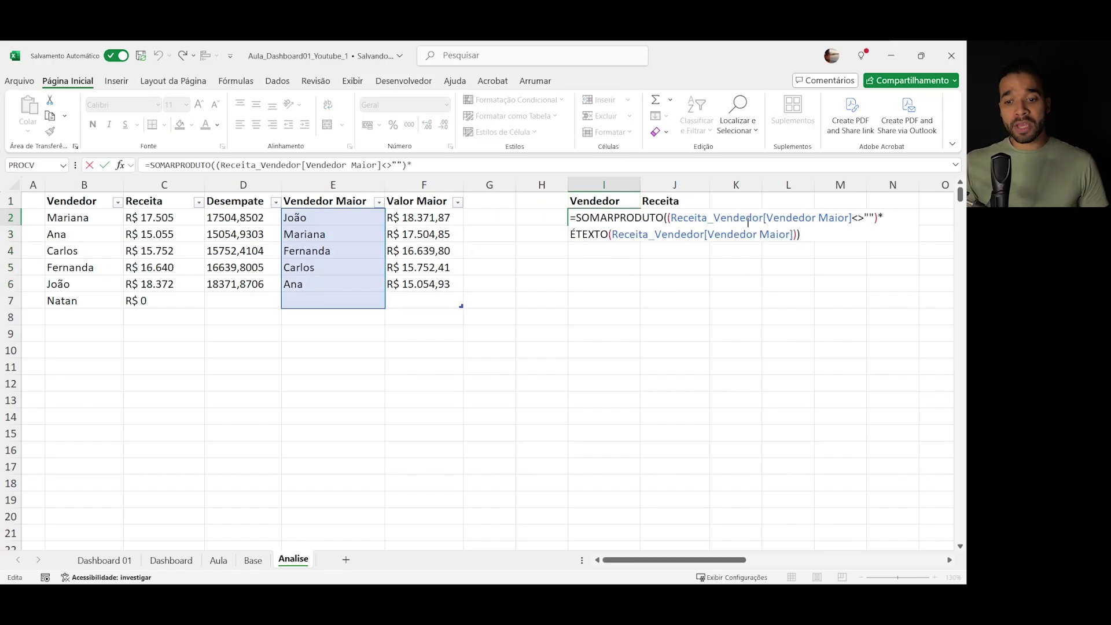
pyautogui.moveTo(803, 234); pyautogui.dragTo(557, 207)
pyautogui.hotkey('ctrl', 'c')
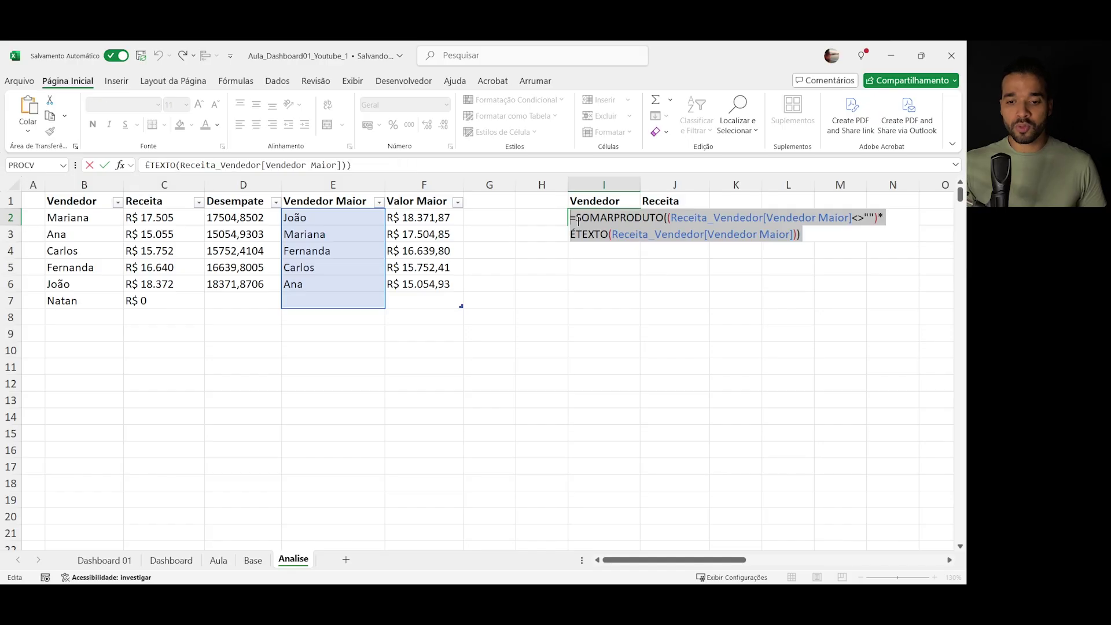
pyautogui.press('Escape')
pyautogui.doubleClick(660, 219)
pyautogui.hotkey('ctrl', 'v')
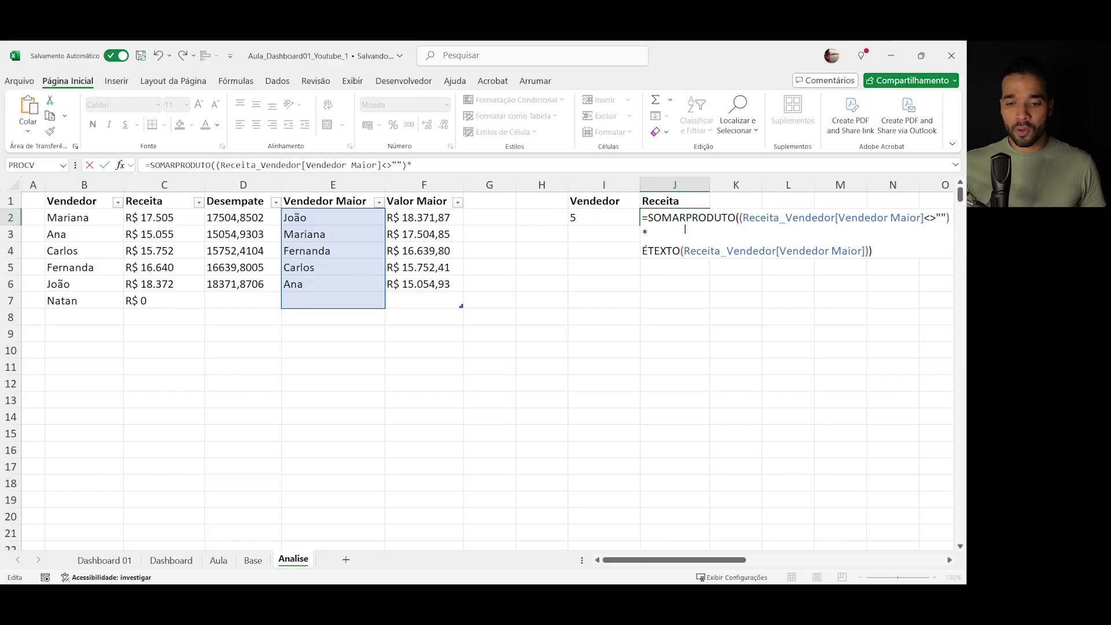
# - Replace the ÉTEXTO function with ÉNÚM in the J2 formula
pyautogui.doubleClick(662, 252)
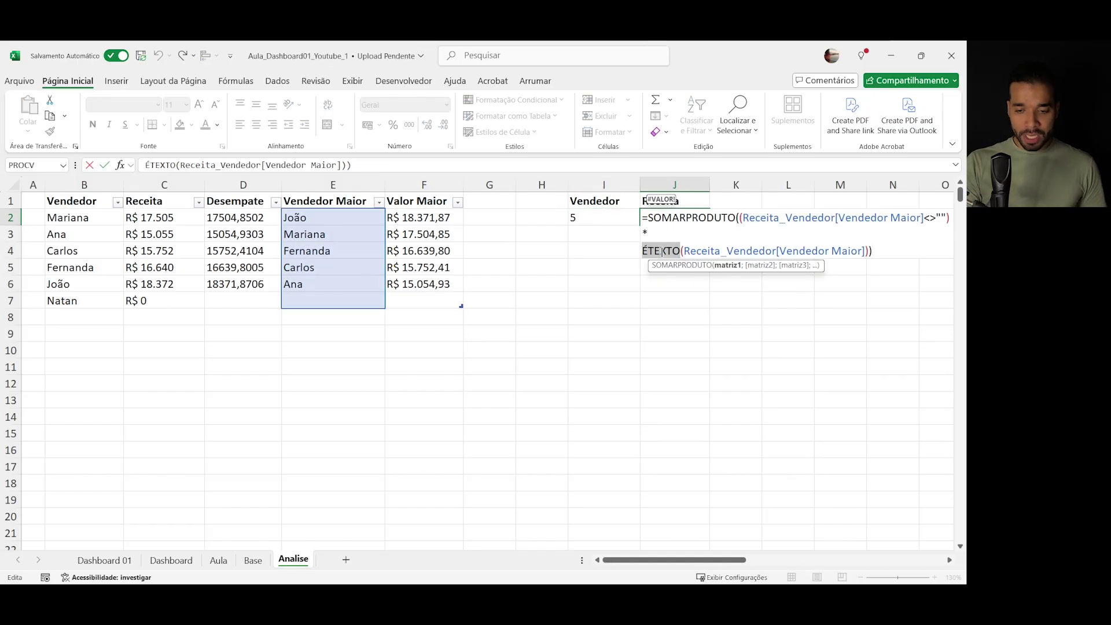
pyautogui.write('én')
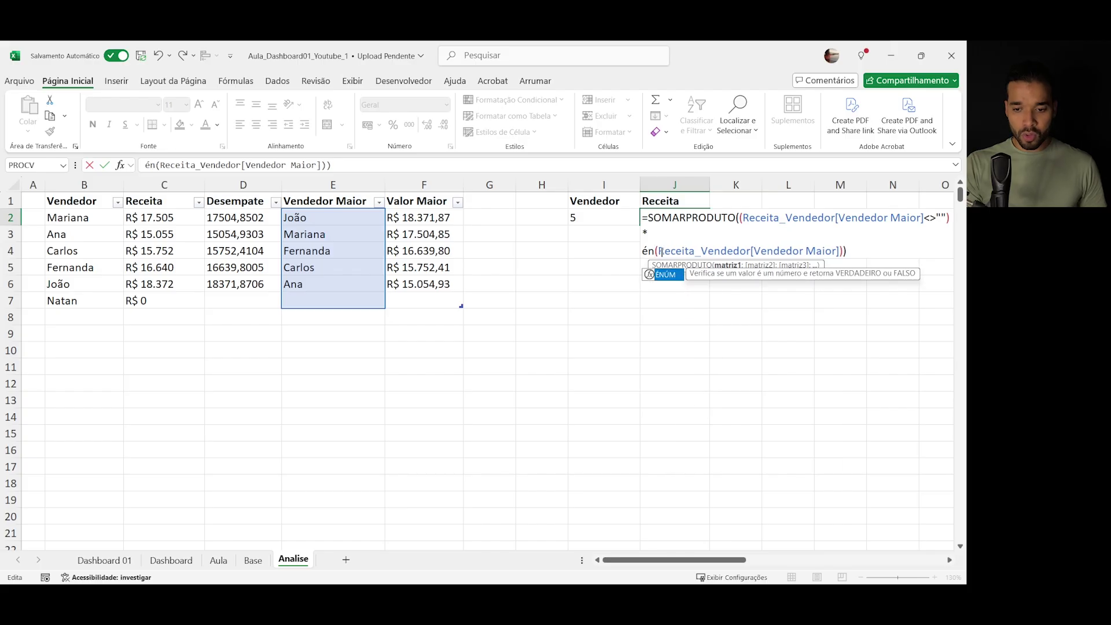
pyautogui.write('úm')
pyautogui.press('Return')
pyautogui.press('Up')
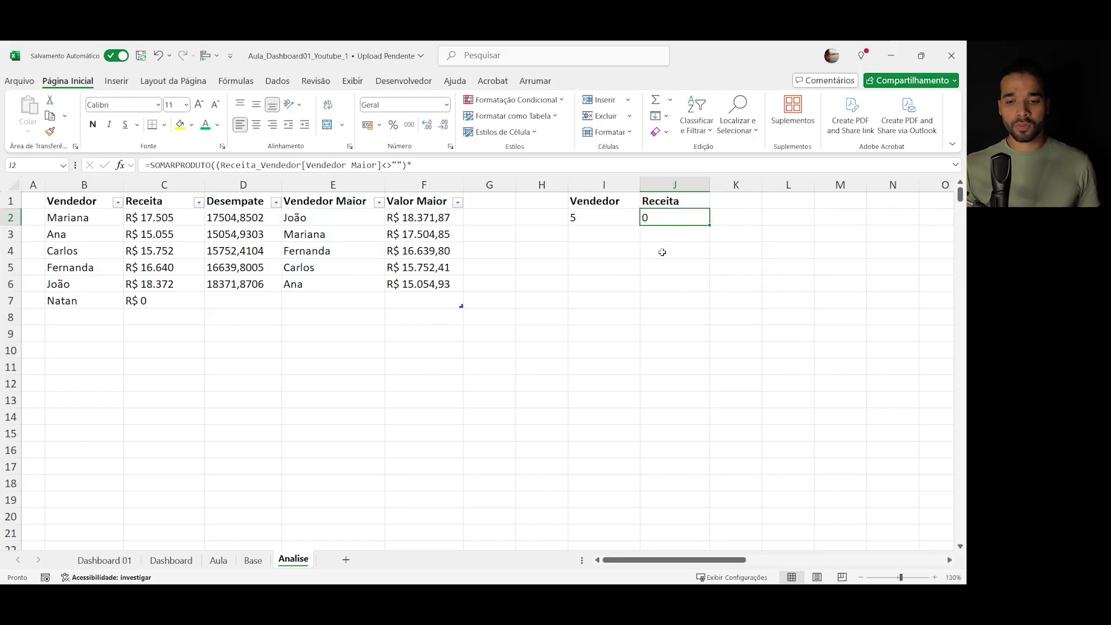
# - Try to replace the Receita_Vendedor[Vendedor Maior] reference in the first test of the J2 formula
pyautogui.press('F2')
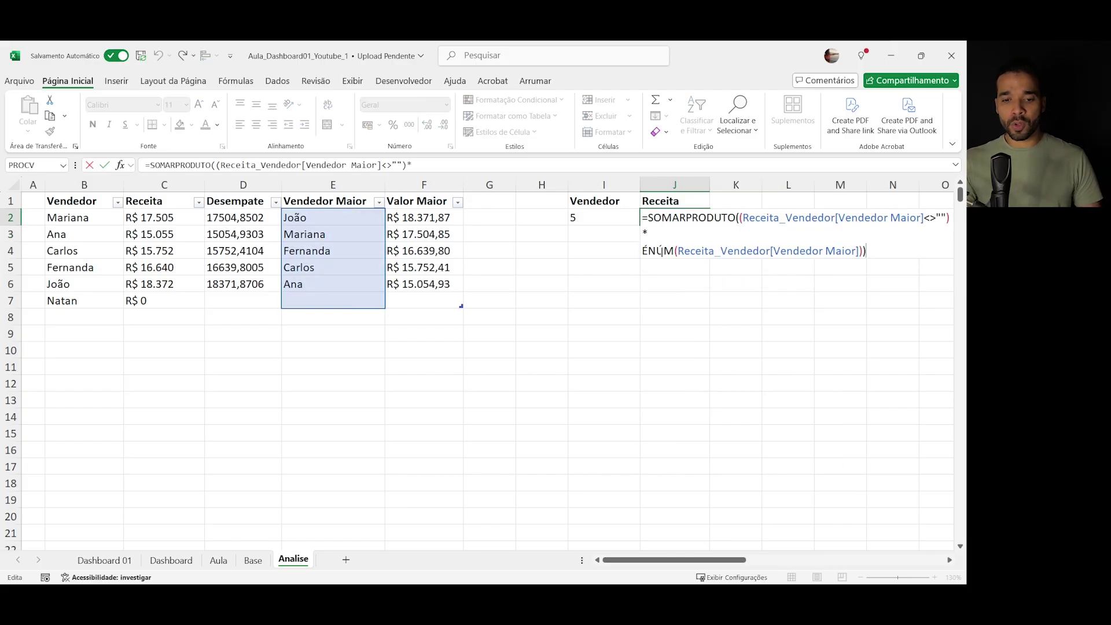
pyautogui.doubleClick(794, 220)
pyautogui.press('BackSpace')
pyautogui.click(741, 218)
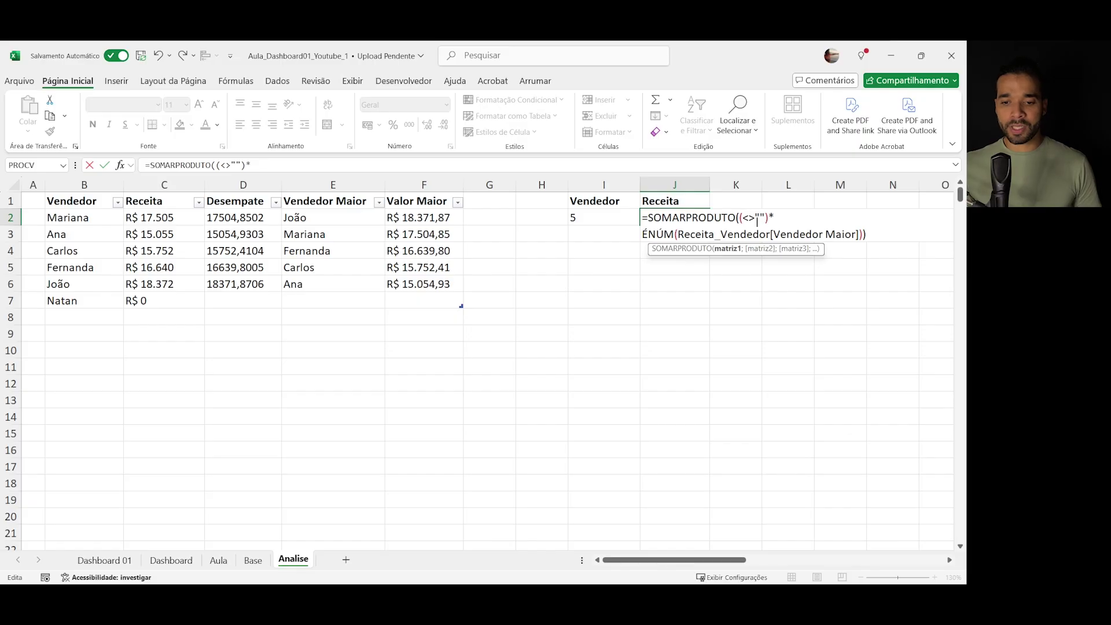
pyautogui.hotkey('ctrl', 'v')
pyautogui.hotkey('ctrl', 'Return')
# - Restart J2 as a SOMARPRODUTO formula with the bracketed test (Receita_Vendedor[Valor Maior]<>"") followed by a multiplication sign and a line break
pyautogui.write('=somarp')
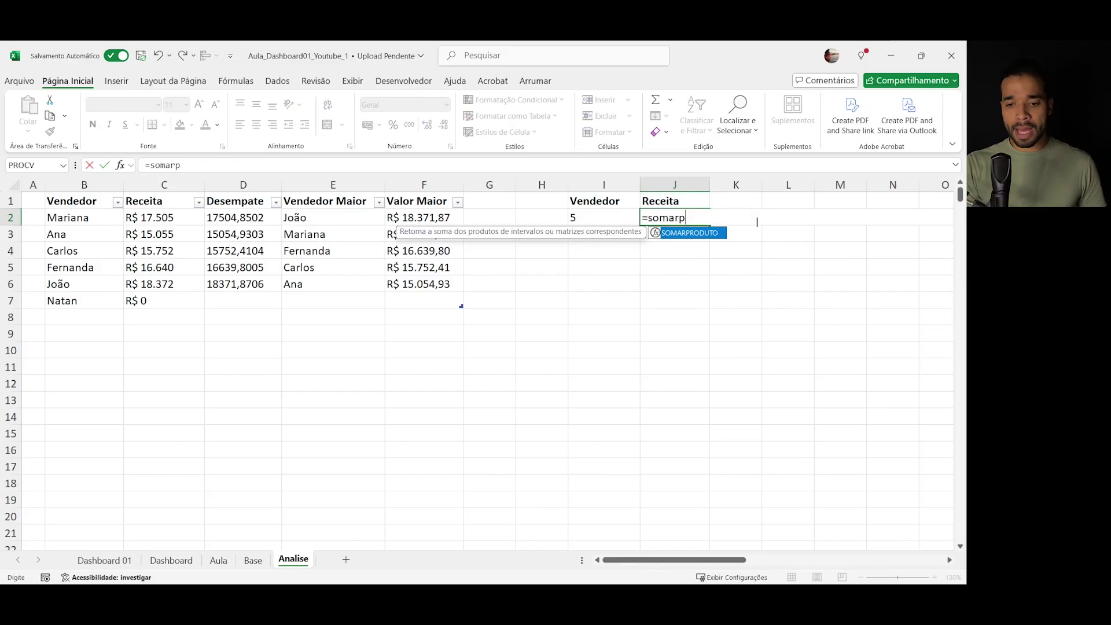
pyautogui.press('Tab')
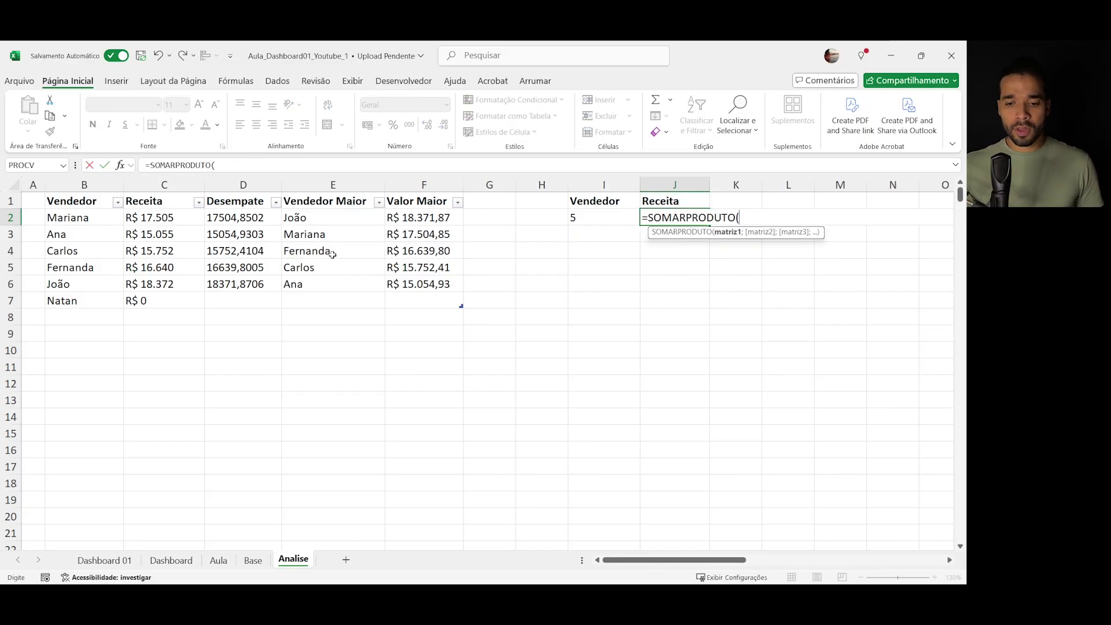
pyautogui.write('(')
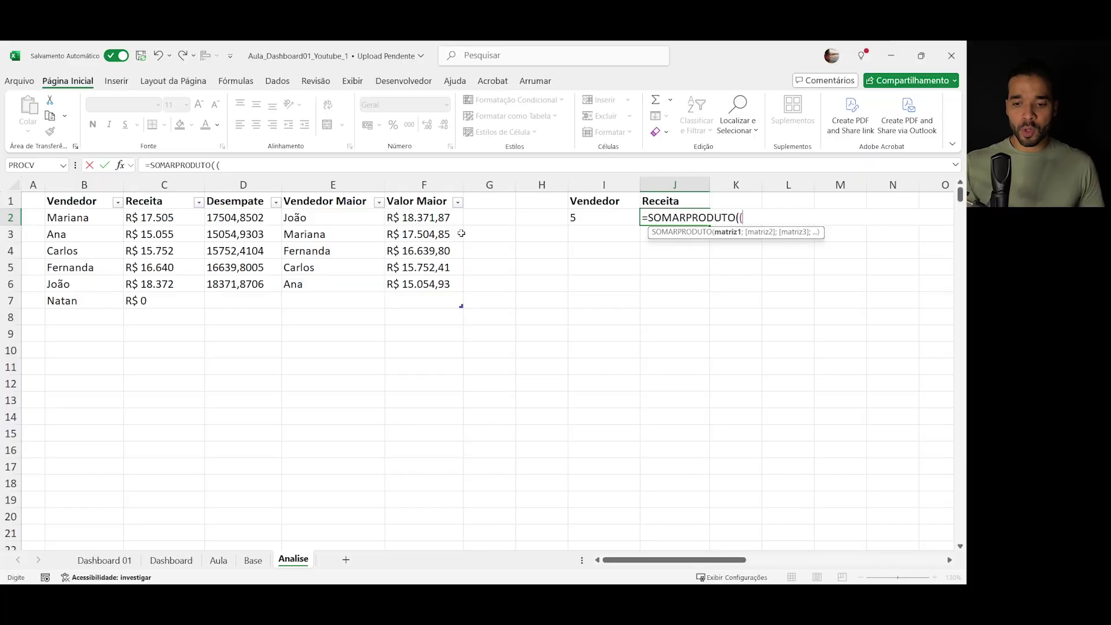
pyautogui.click(425, 196)
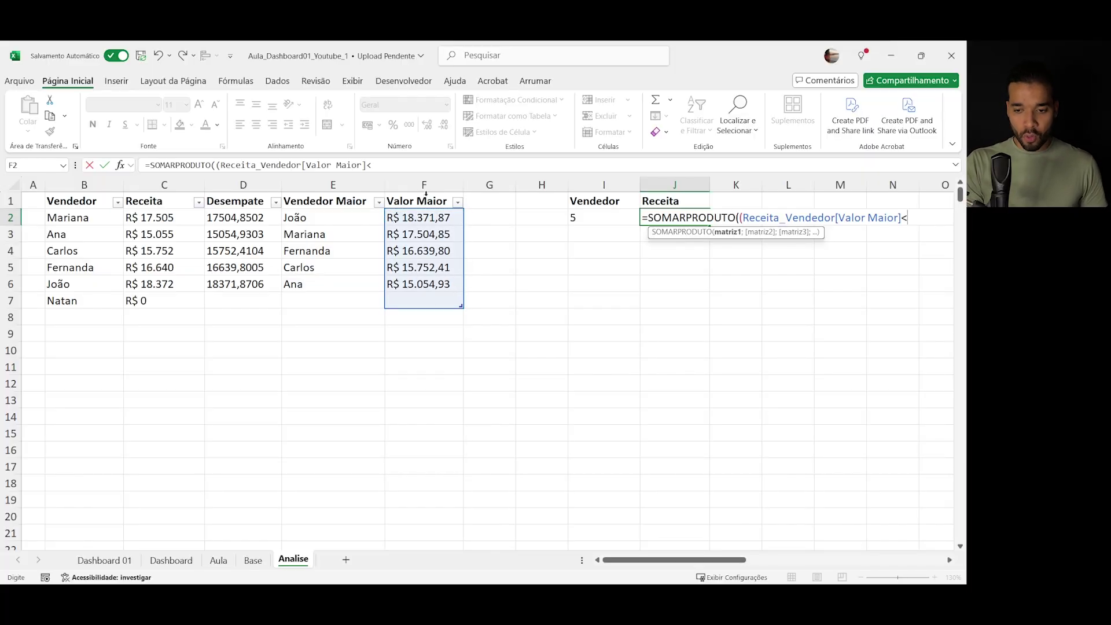
pyautogui.write('<>')
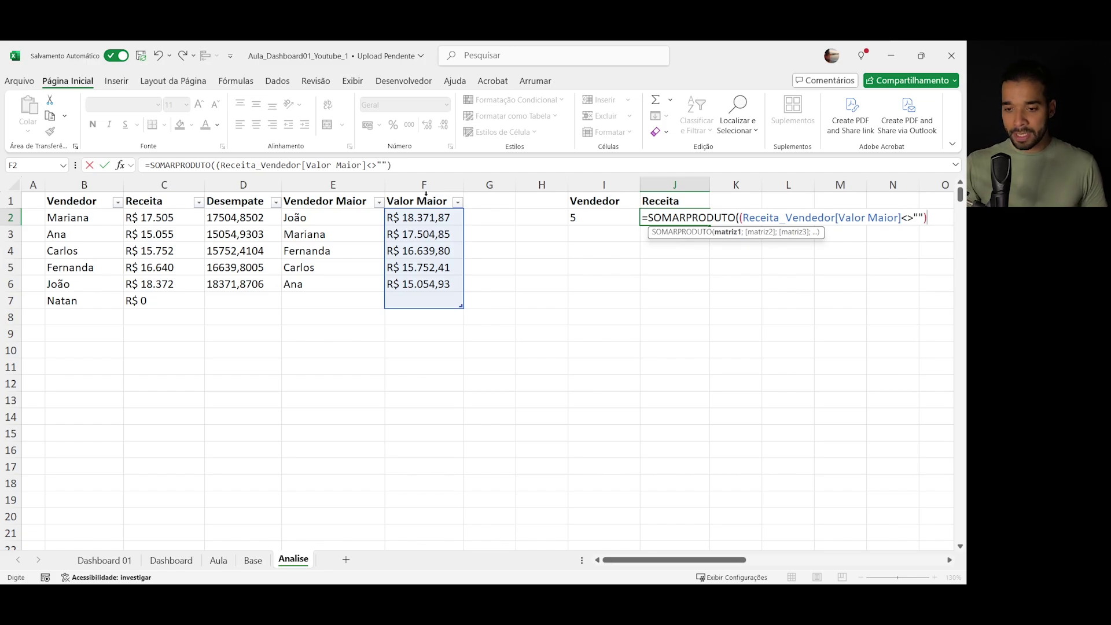
pyautogui.write('"")*')
pyautogui.hotkey('alt', 'Return')
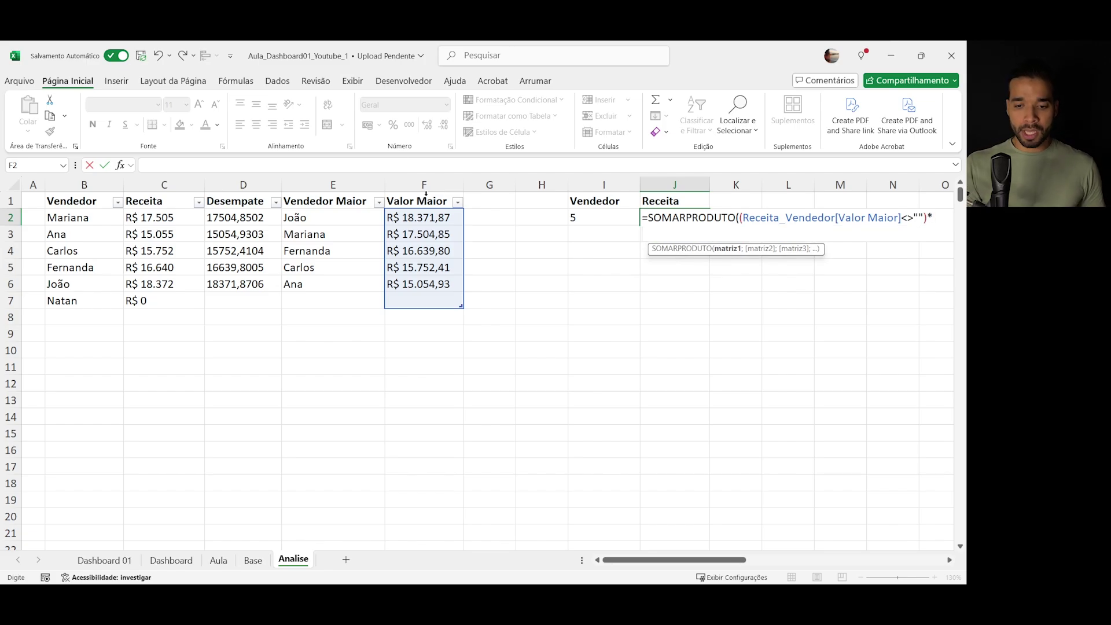
# - Complete the J2 formula with ÉNÚM(Receita_Vendedor[Valor Maior]) as the second factor
pyautogui.write('ÉNÚM(')
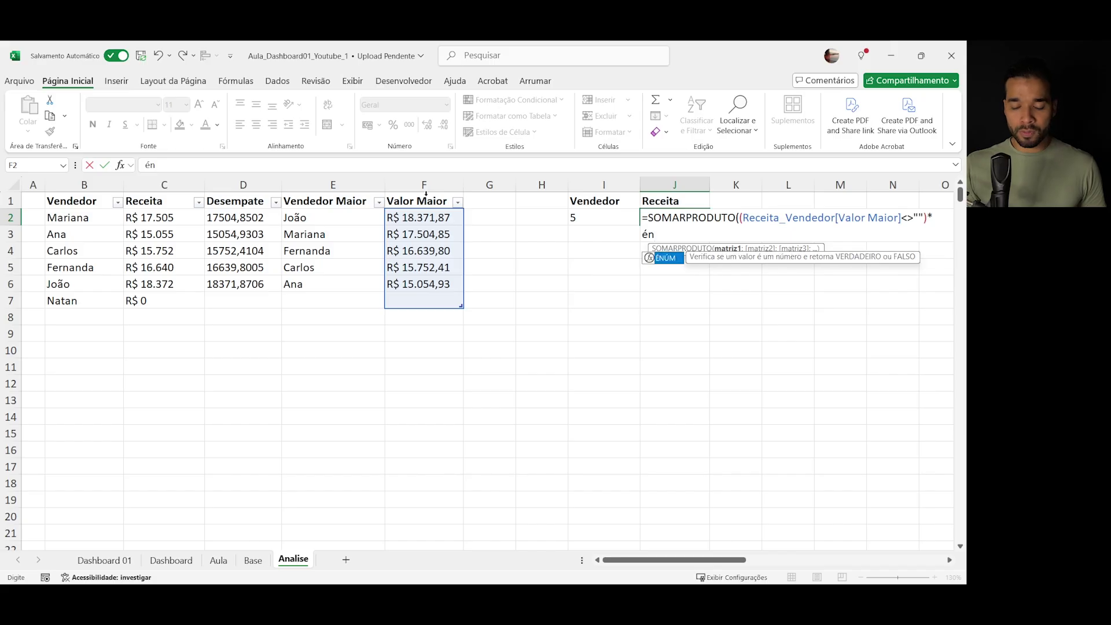
pyautogui.click(424, 192)
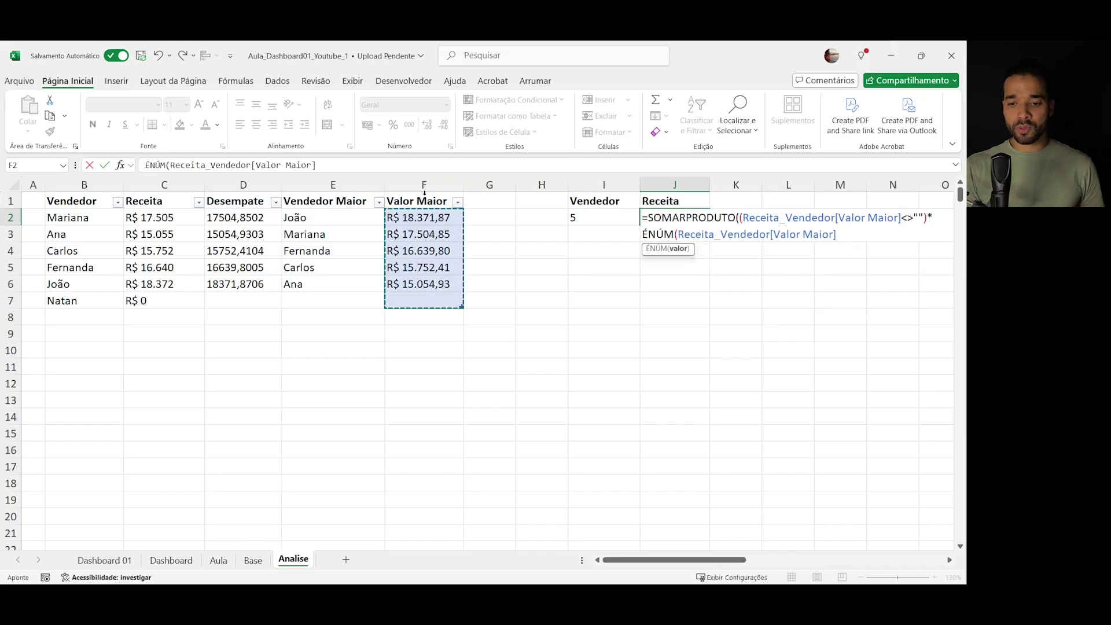
pyautogui.write('))')
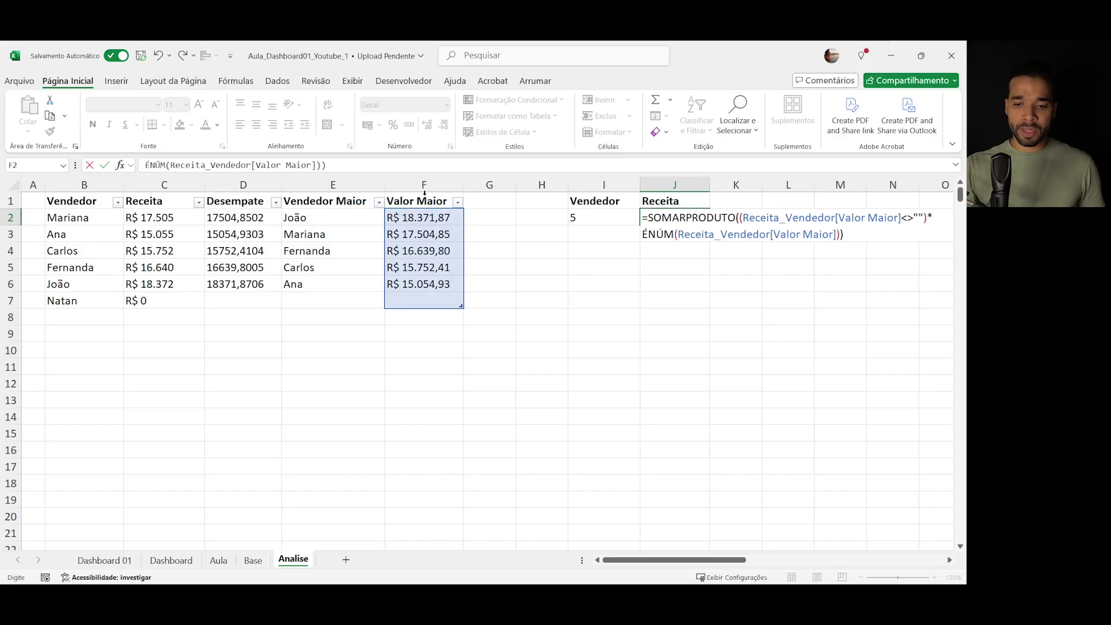
pyautogui.press('Return')
pyautogui.press('Up')
pyautogui.press('Left')
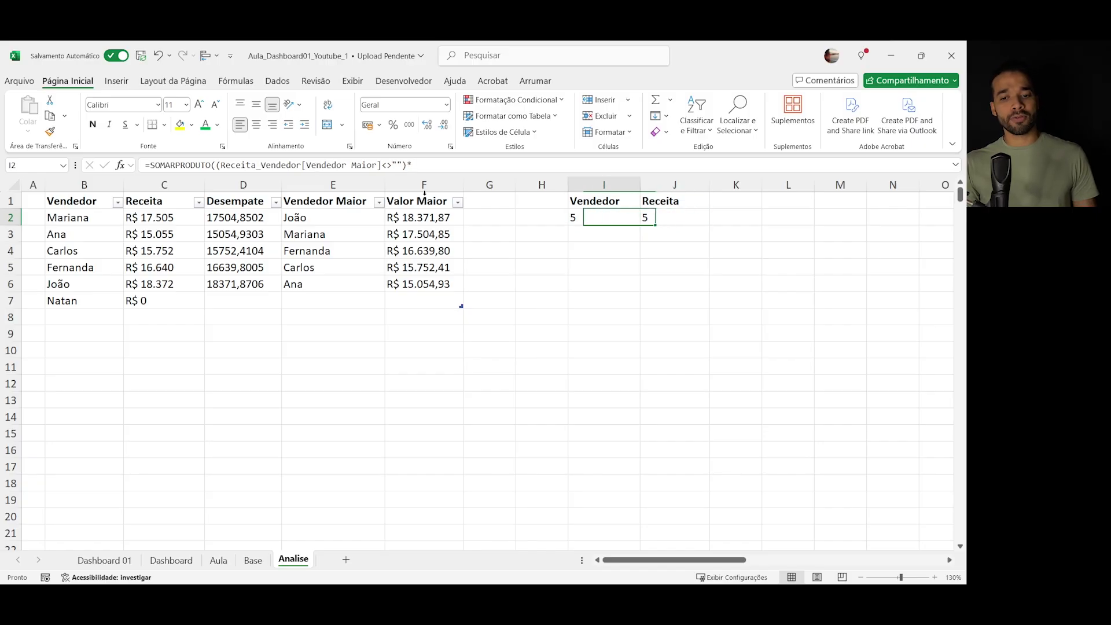
pyautogui.press('Left')
# - Test the seller count by overwriting E7 in the Vendedor Maior column with 0, and undo that entry
pyautogui.click(327, 303)
pyautogui.write('0')
pyautogui.press('Return')
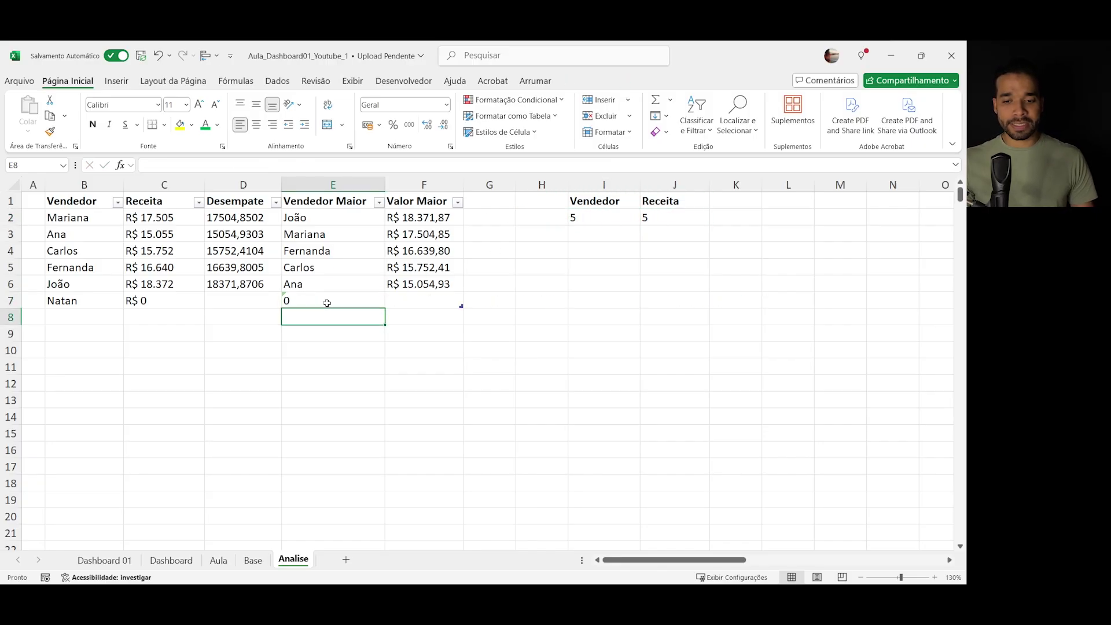
pyautogui.press('Up')
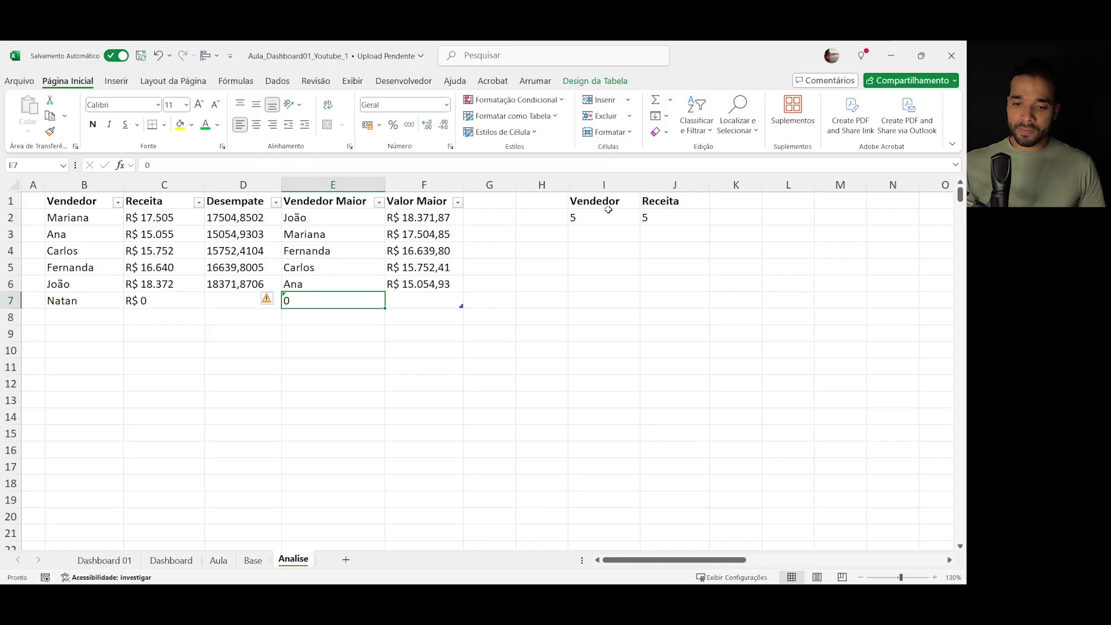
pyautogui.click(608, 213)
pyautogui.click(341, 303)
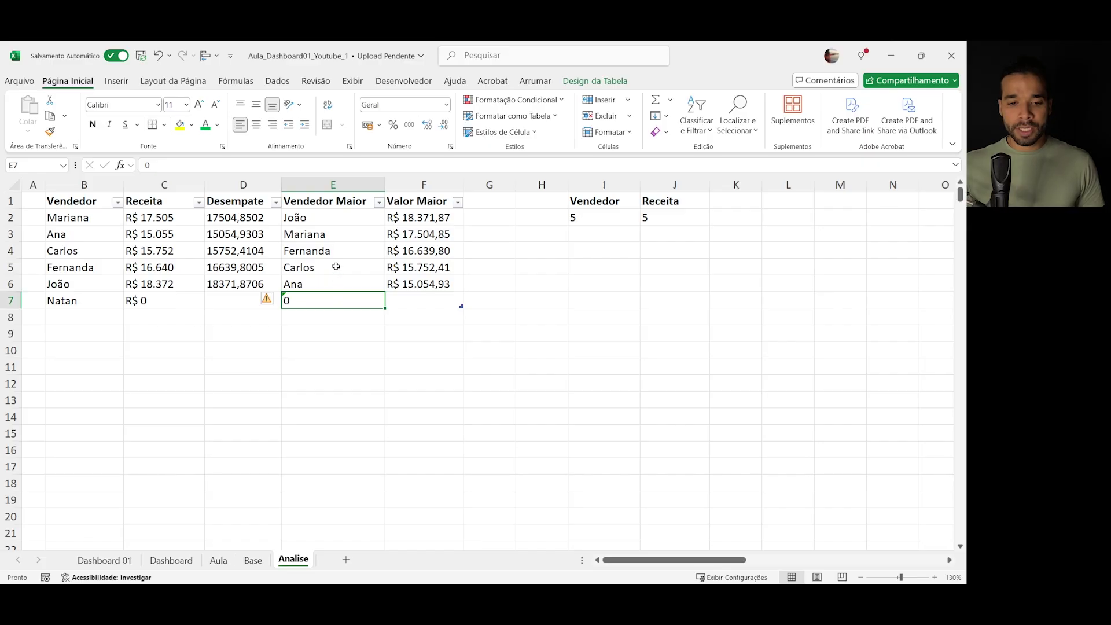
pyautogui.click(327, 223)
pyautogui.hotkey('ctrl', 'z')
# - Change the Vendedor Maior formula in E2 so SE returns 0 instead of empty text when Receita is 0
pyautogui.click(326, 219)
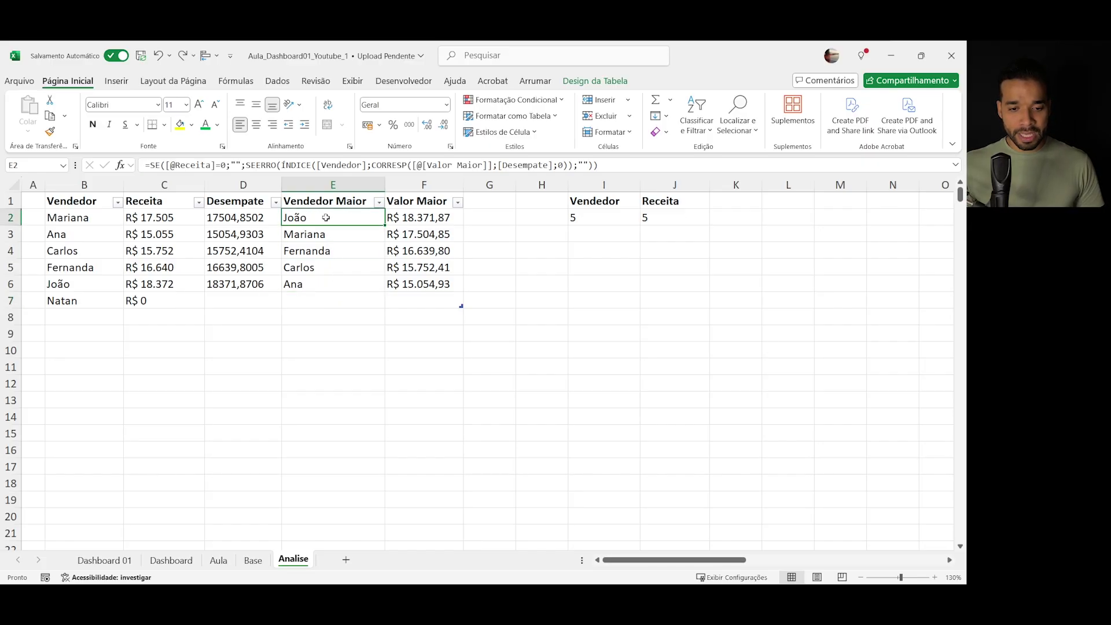
pyautogui.click(236, 164)
pyautogui.press('BackSpace')
pyautogui.press('Delete')
pyautogui.write('0')
pyautogui.press('Return')
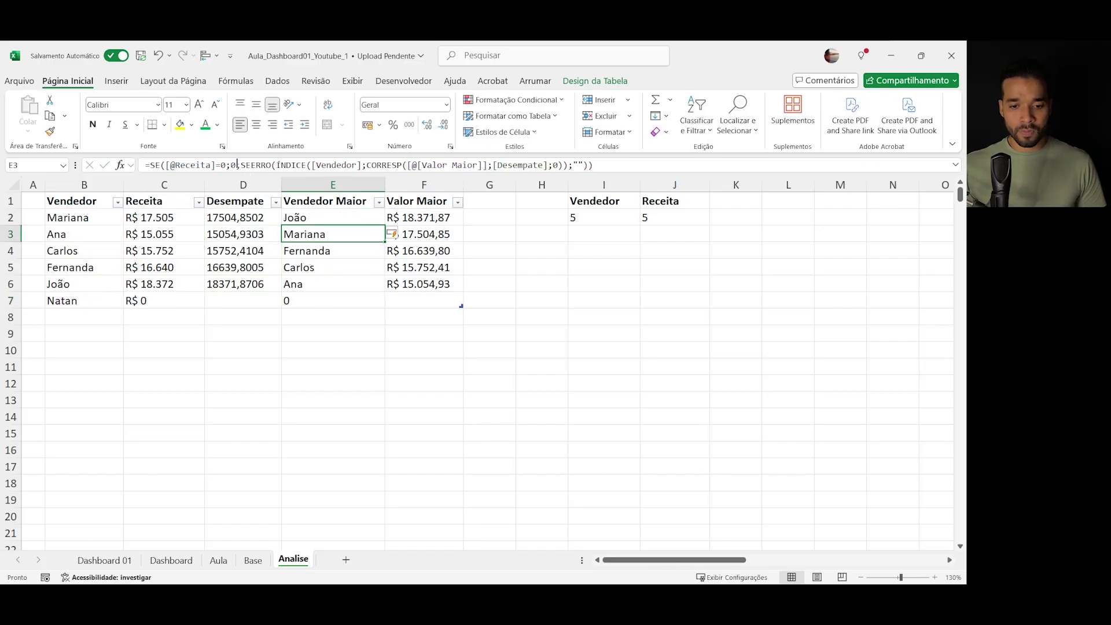
# - Check the recalculated Vendedor Maior cells and undo the SE formula change
pyautogui.click(406, 297)
pyautogui.click(373, 296)
pyautogui.click(370, 269)
pyautogui.click(348, 281)
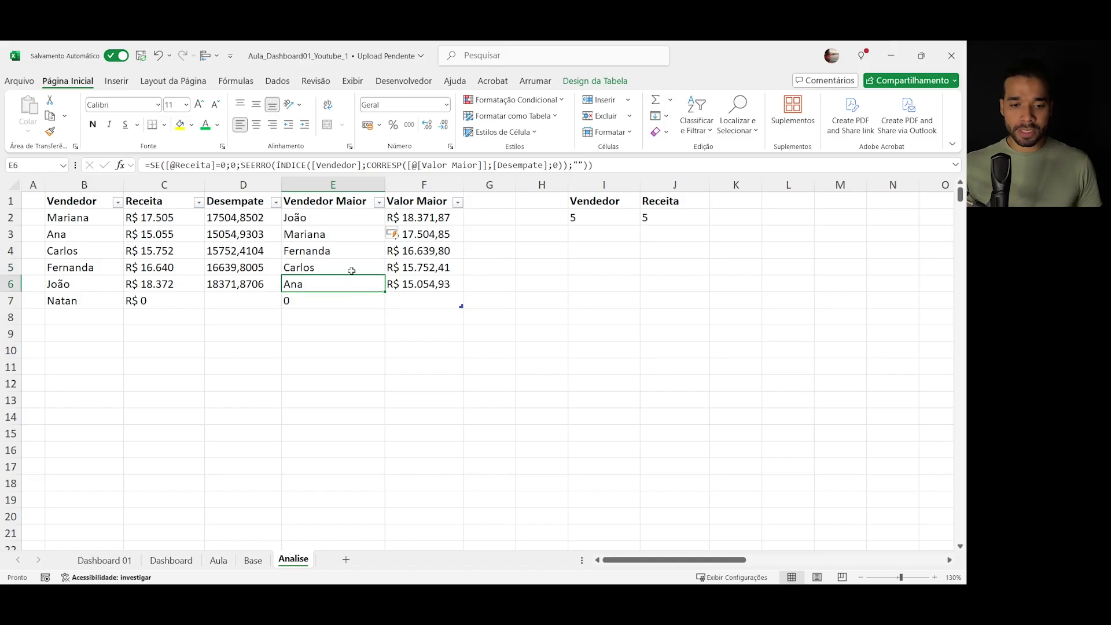
pyautogui.click(353, 231)
pyautogui.click(336, 218)
pyautogui.hotkey('ctrl', 'z')
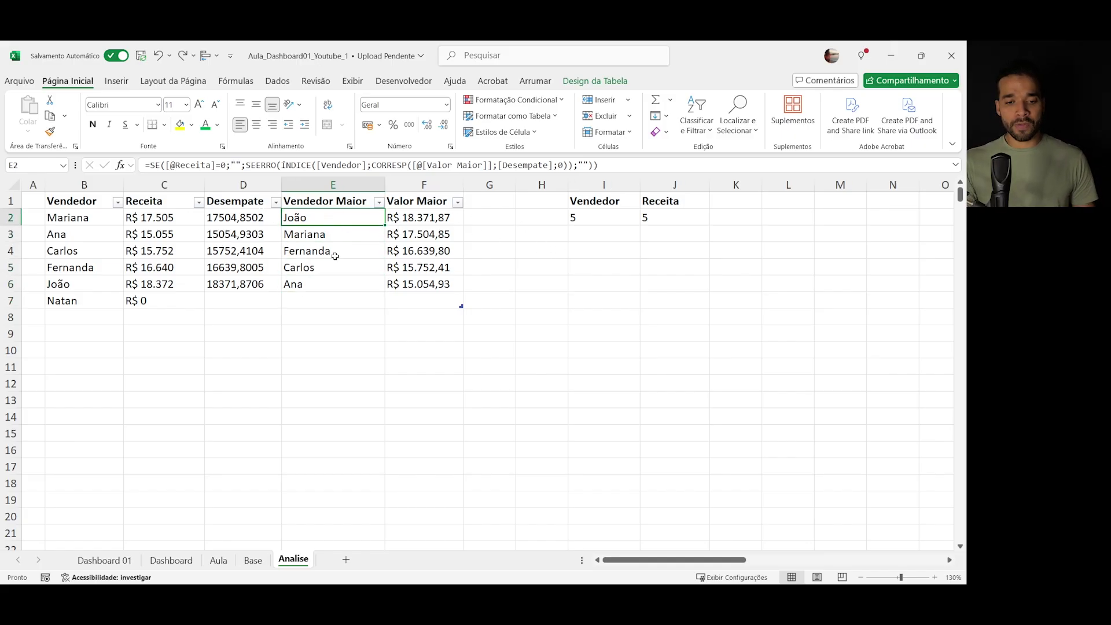
# - Review the SOMARPRODUTO seller count formula in I2 without editing it
pyautogui.click(334, 252)
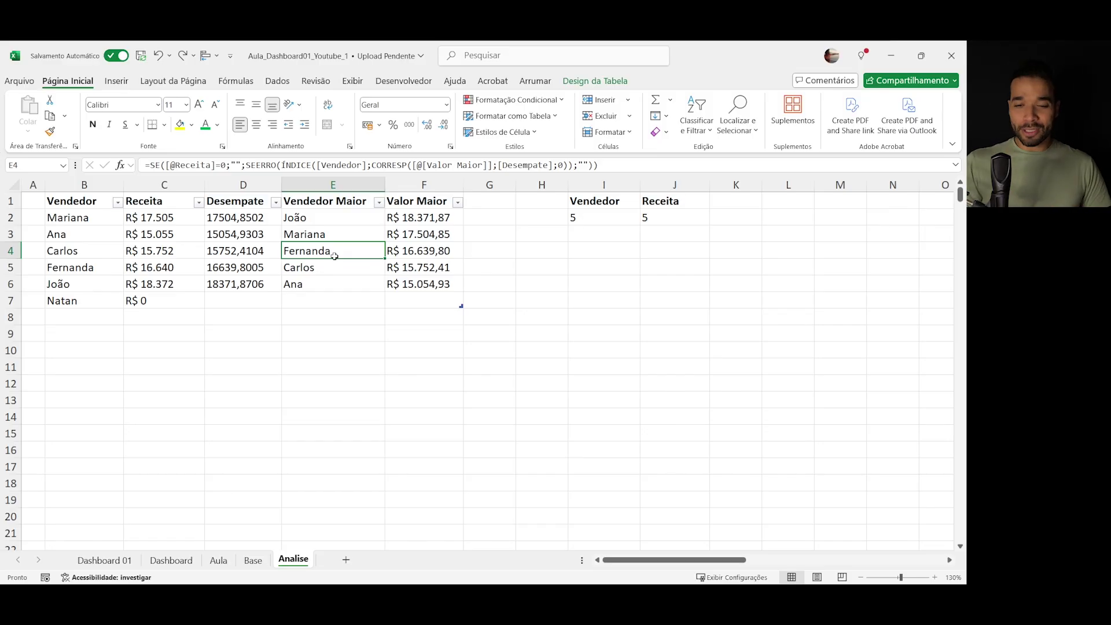
pyautogui.doubleClick(614, 212)
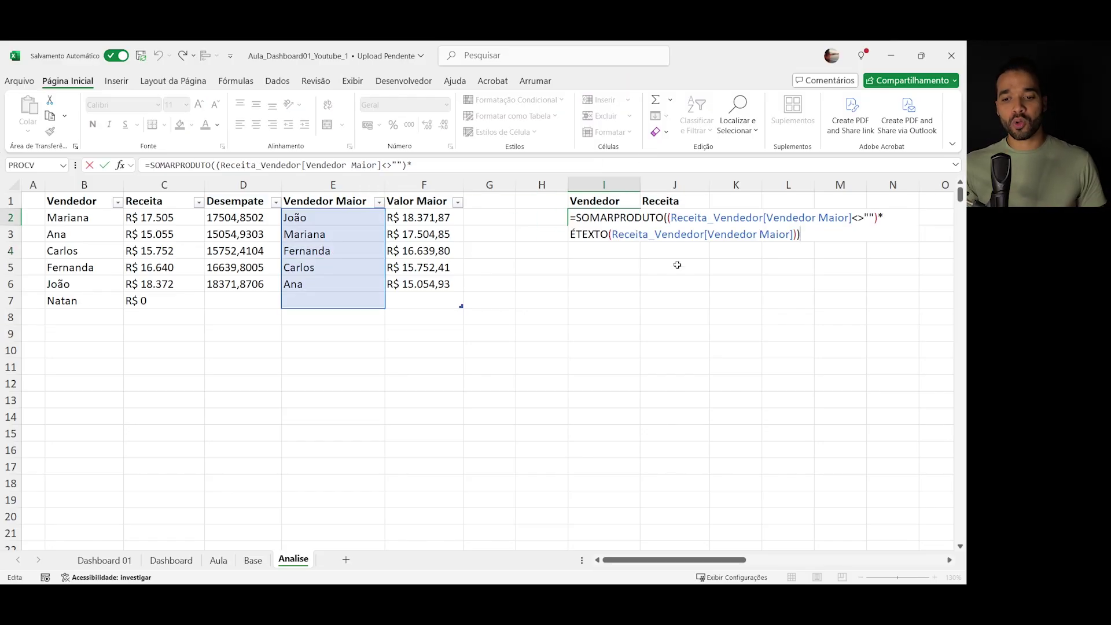
pyautogui.press('Escape')
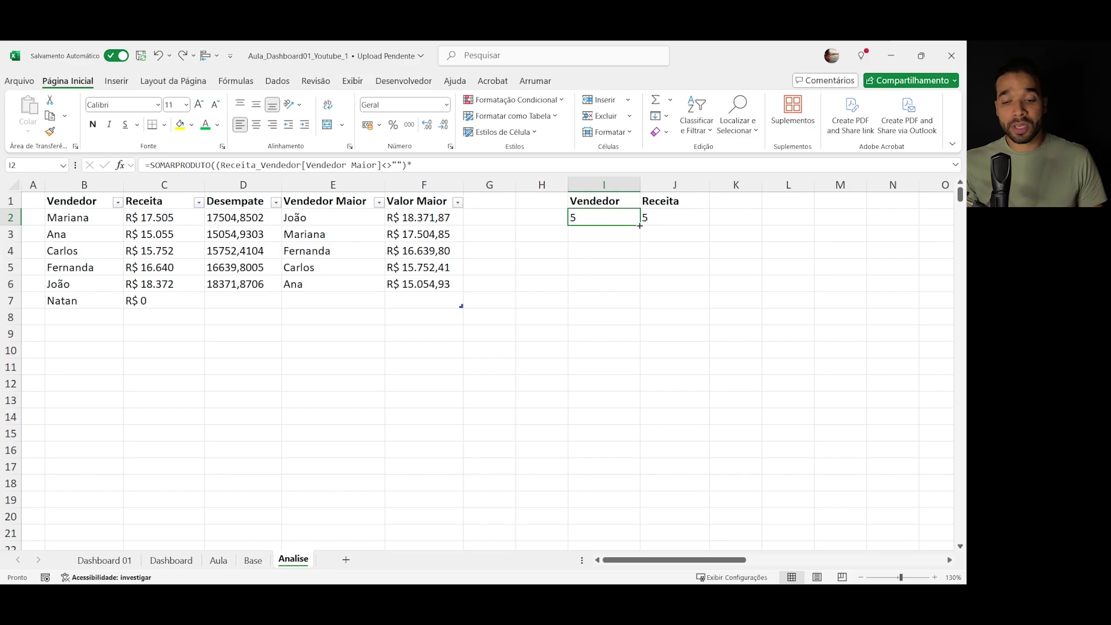
# - Begin a DESLOC formula in I5 using E2, the first Vendedor Maior cell, as its reference
pyautogui.click(609, 259)
pyautogui.write('=des')
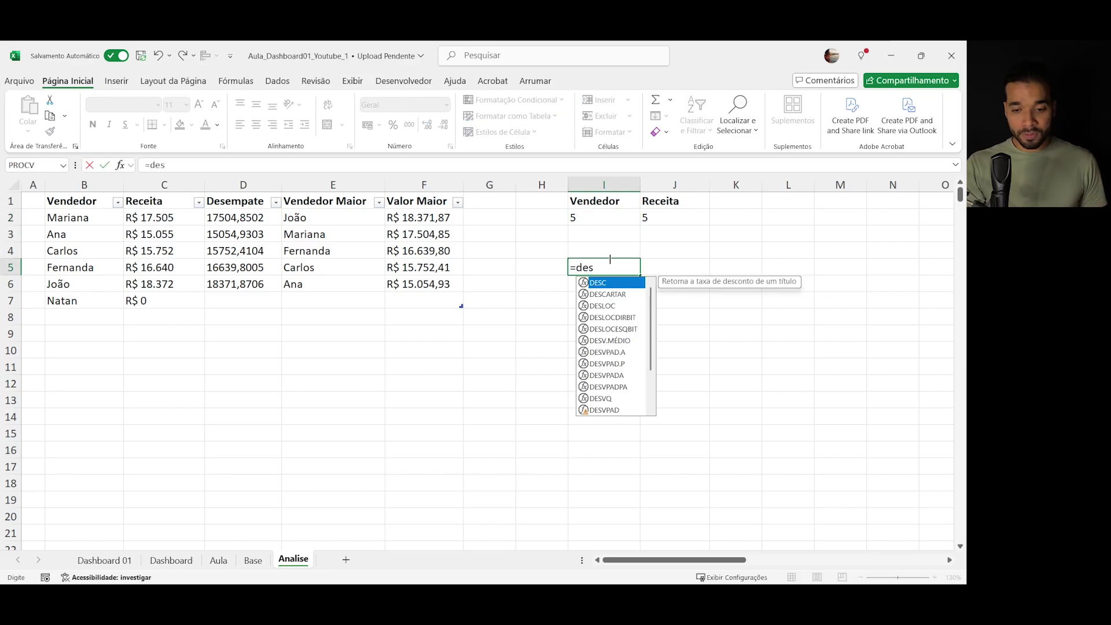
pyautogui.write('cloc')
pyautogui.press('Tab')
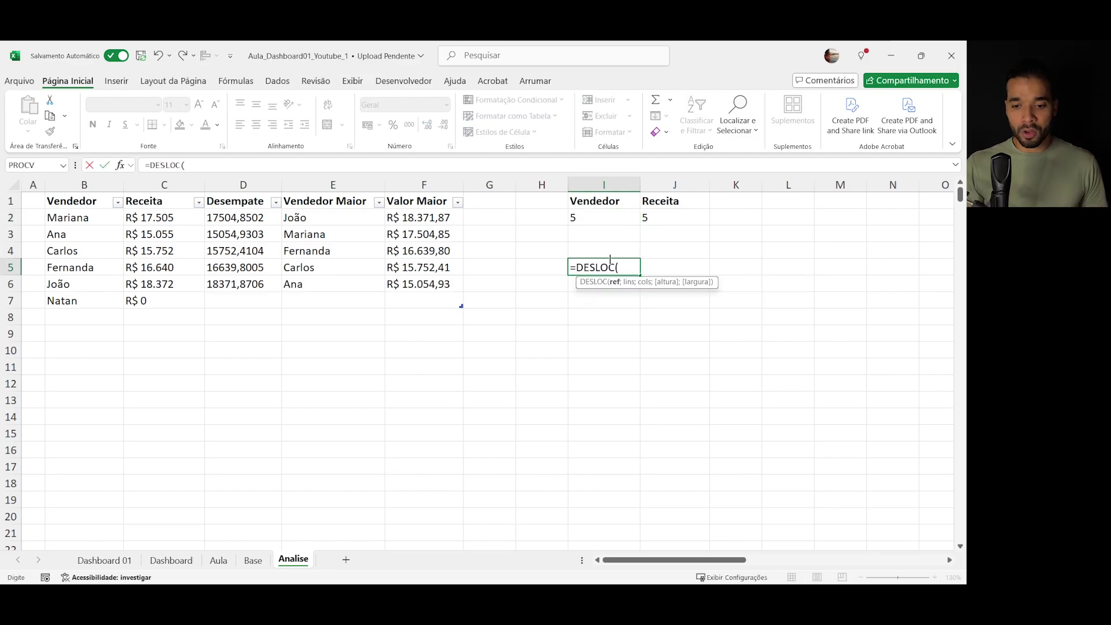
pyautogui.press('BackSpace')
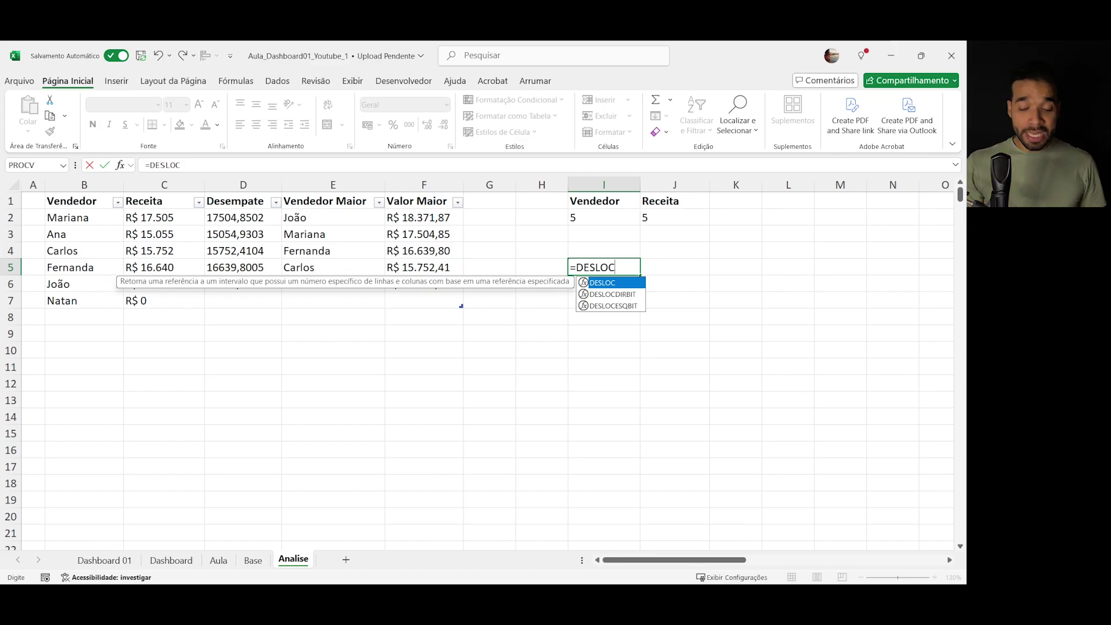
pyautogui.write('(')
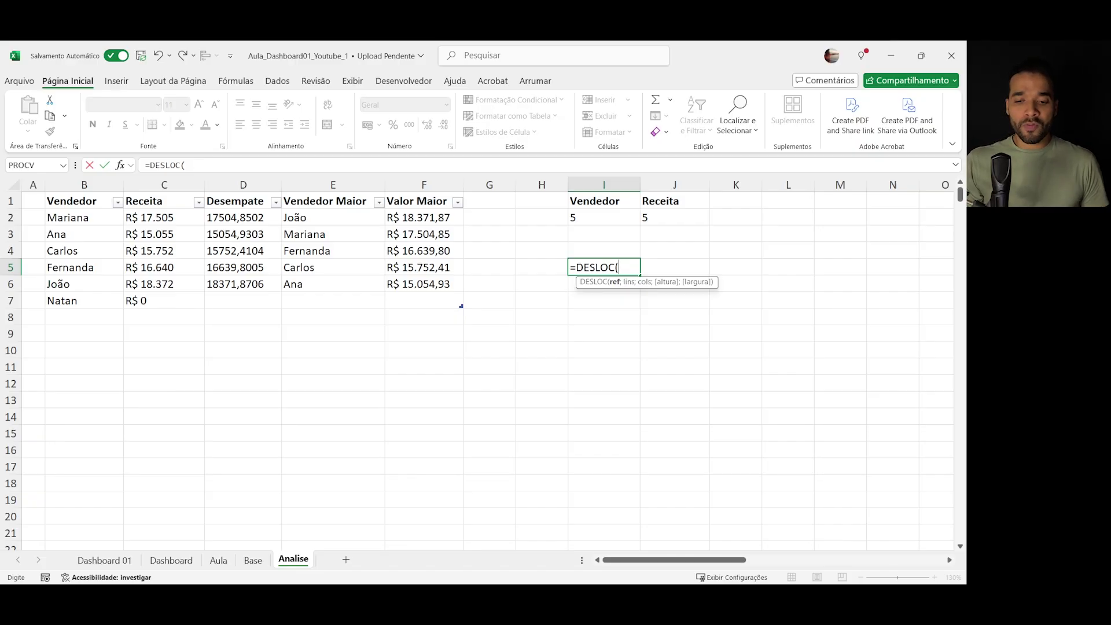
pyautogui.click(320, 220)
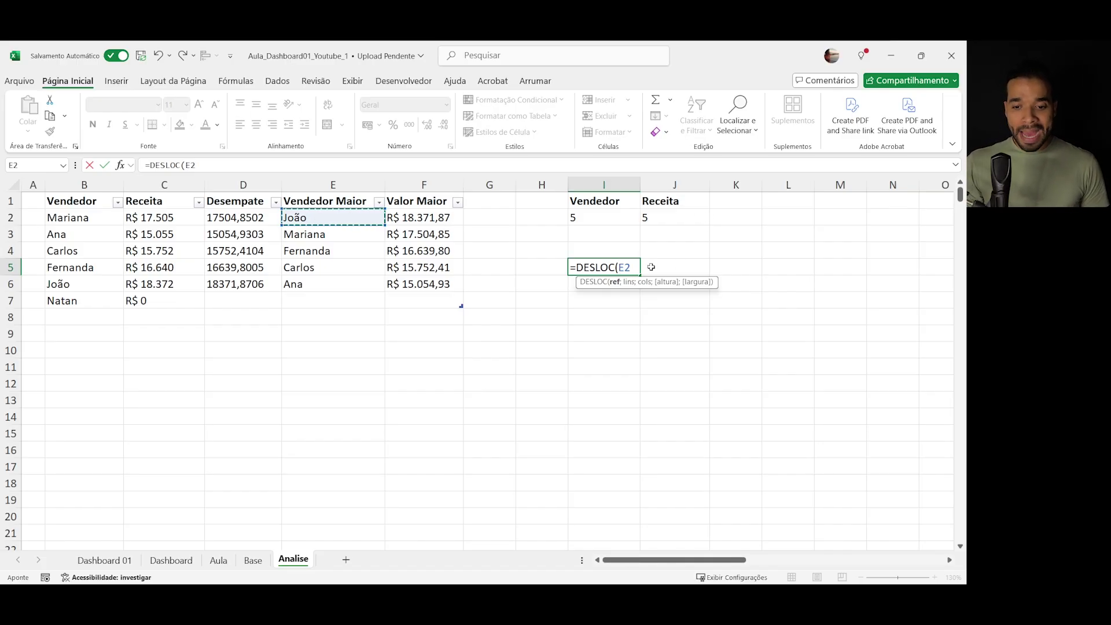
# - Qualify the reference in the I5 formula with the Analise sheet name and make it absolute, as Analise!$E$2
pyautogui.click(621, 268)
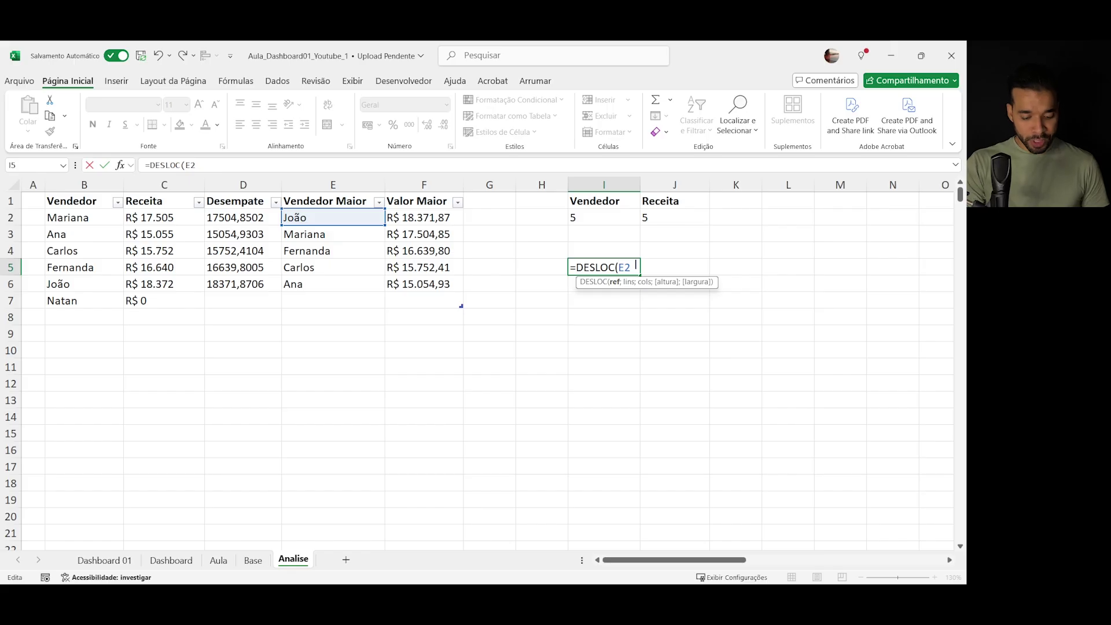
pyautogui.write('Analise')
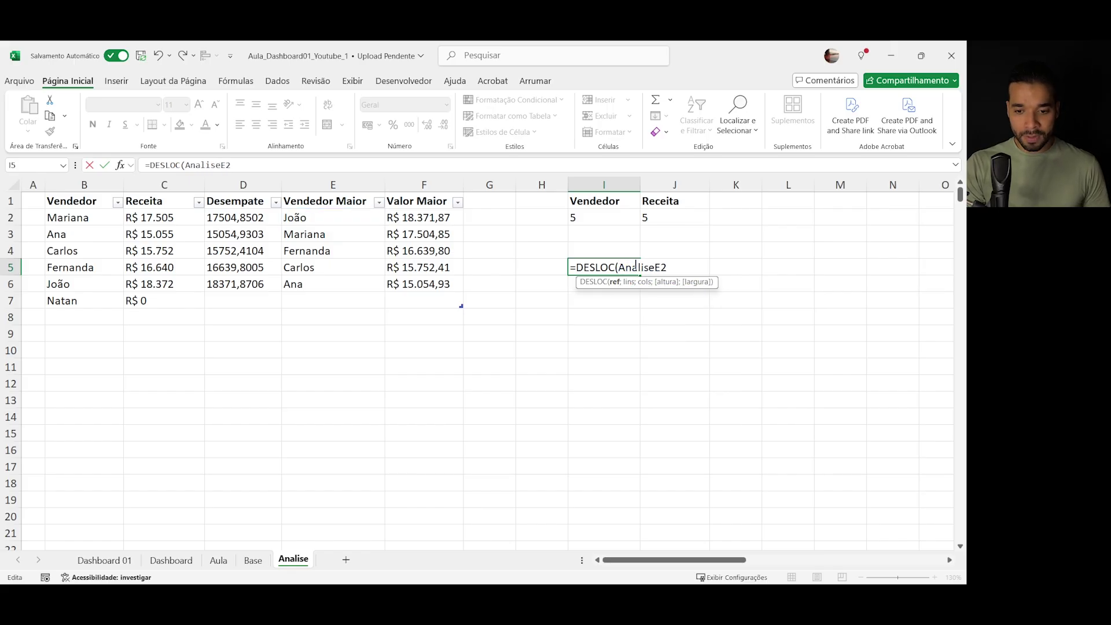
pyautogui.write('!')
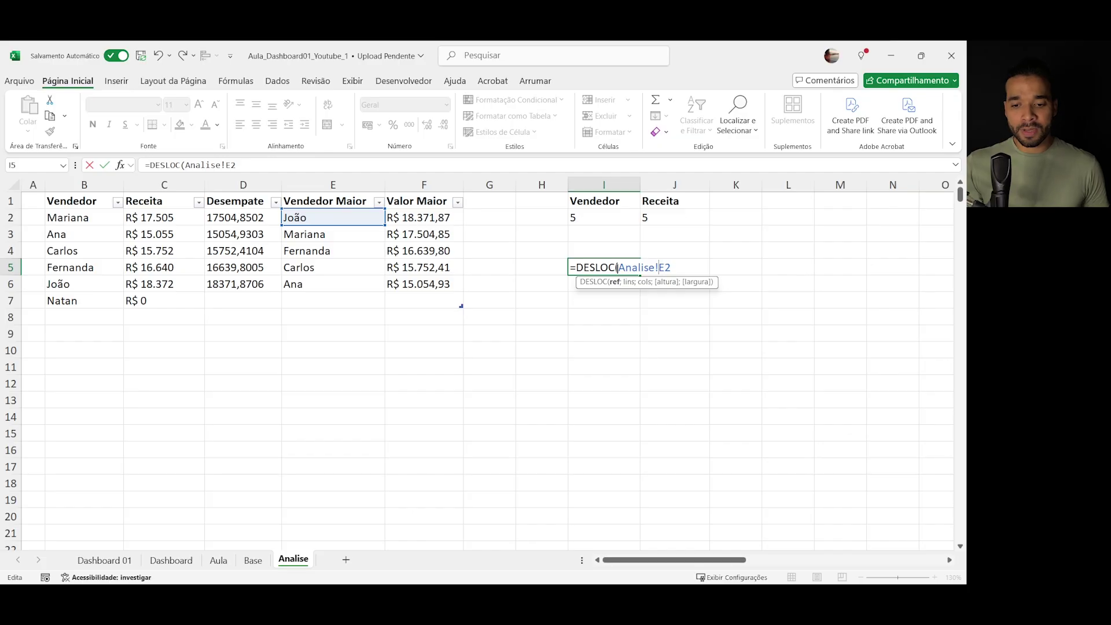
pyautogui.keyDown('shift'); pyautogui.click(618, 267); pyautogui.keyUp('shift')
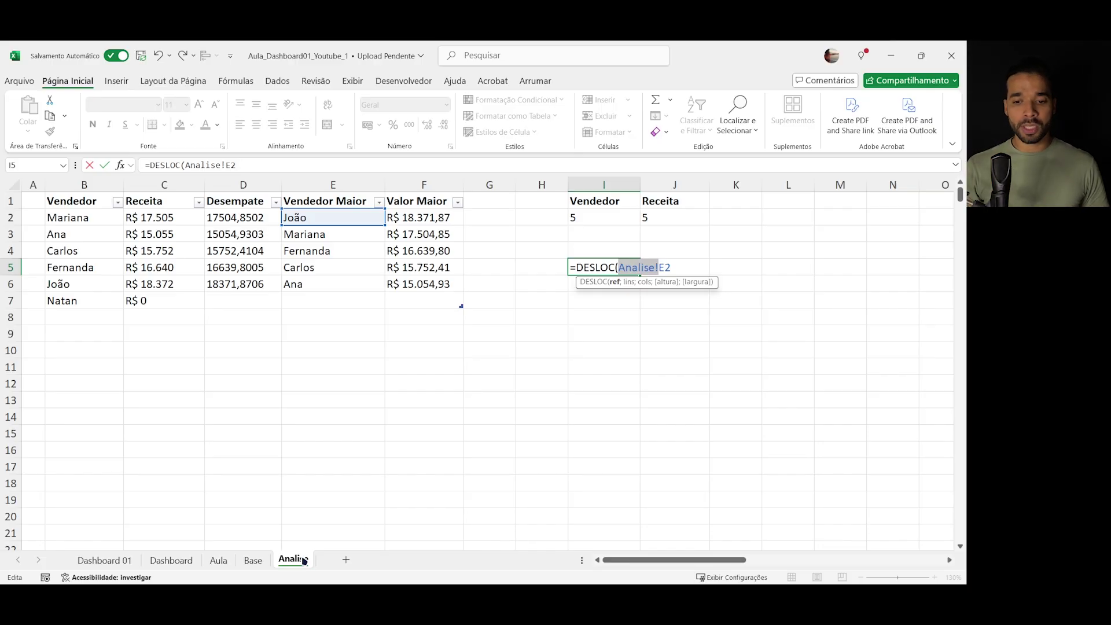
pyautogui.click(688, 266)
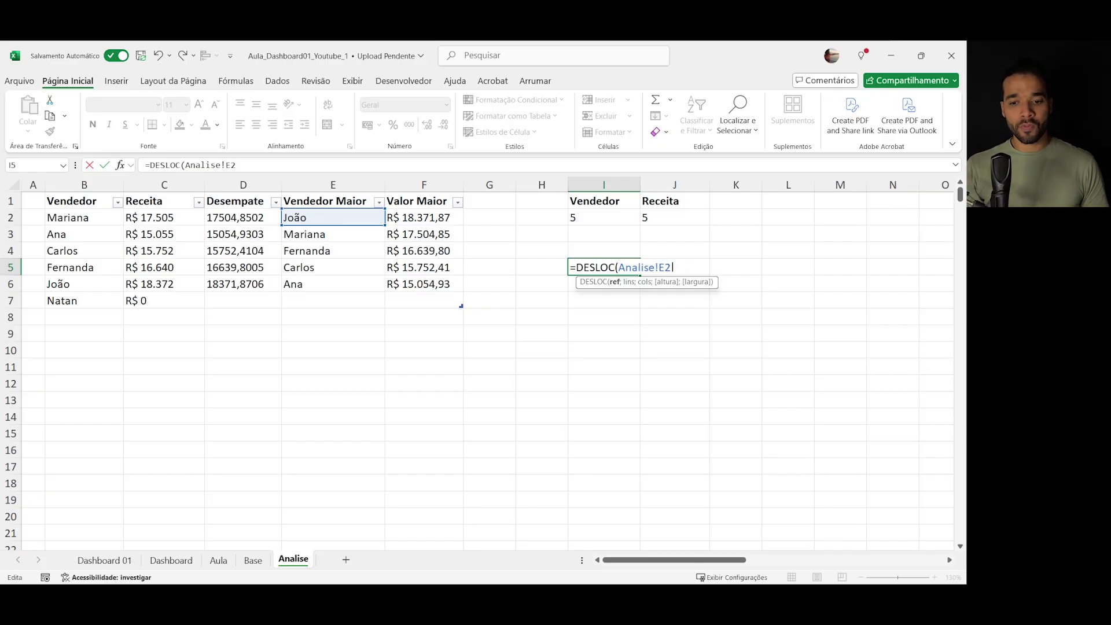
pyautogui.press('F4')
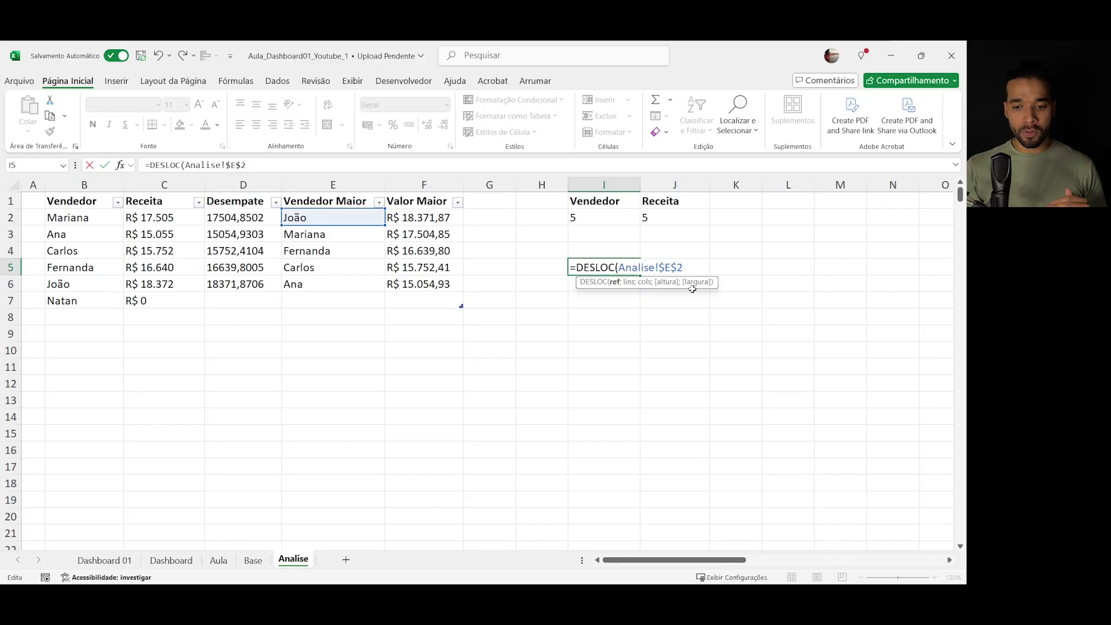
pyautogui.write(';')
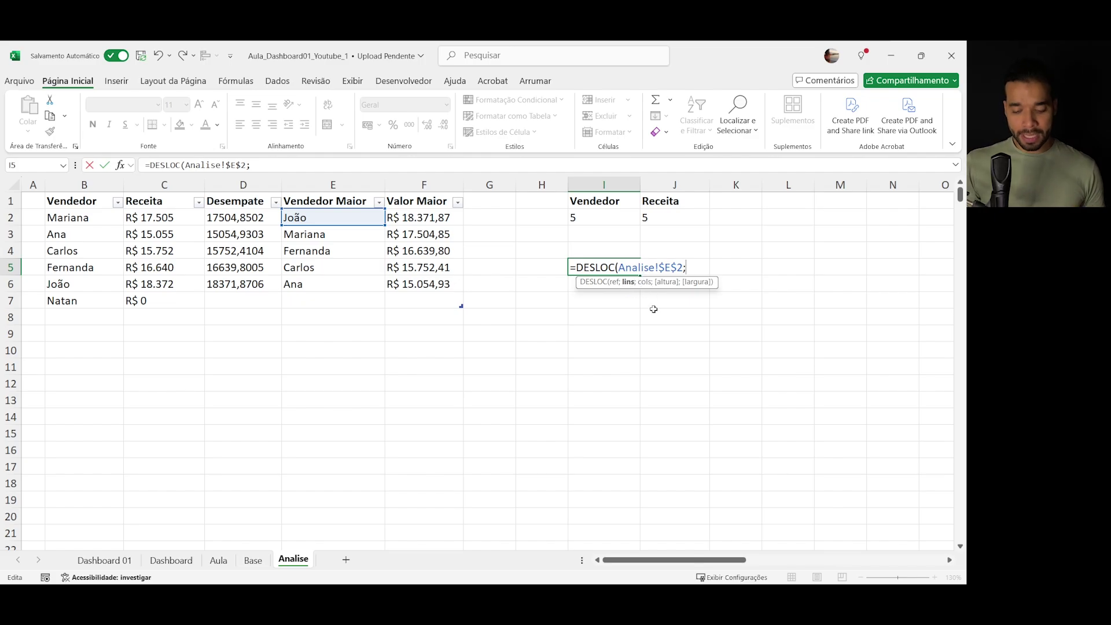
# - Mark the DESLOC arguments lins, cols, altura and largura with red arrows on a screen capture, and discard the capture
pyautogui.press('Print')
pyautogui.moveTo(532, 231); pyautogui.dragTo(800, 319)
pyautogui.click(809, 250)
pyautogui.moveTo(666, 254)
pyautogui.mouseDown()
pyautogui.moveTo(636, 280)
pyautogui.moveTo(651, 278)
pyautogui.mouseUp()
pyautogui.moveTo(686, 313)
pyautogui.mouseDown()
pyautogui.moveTo(668, 291)
pyautogui.moveTo(718, 305)
pyautogui.moveTo(704, 291)
pyautogui.mouseUp()
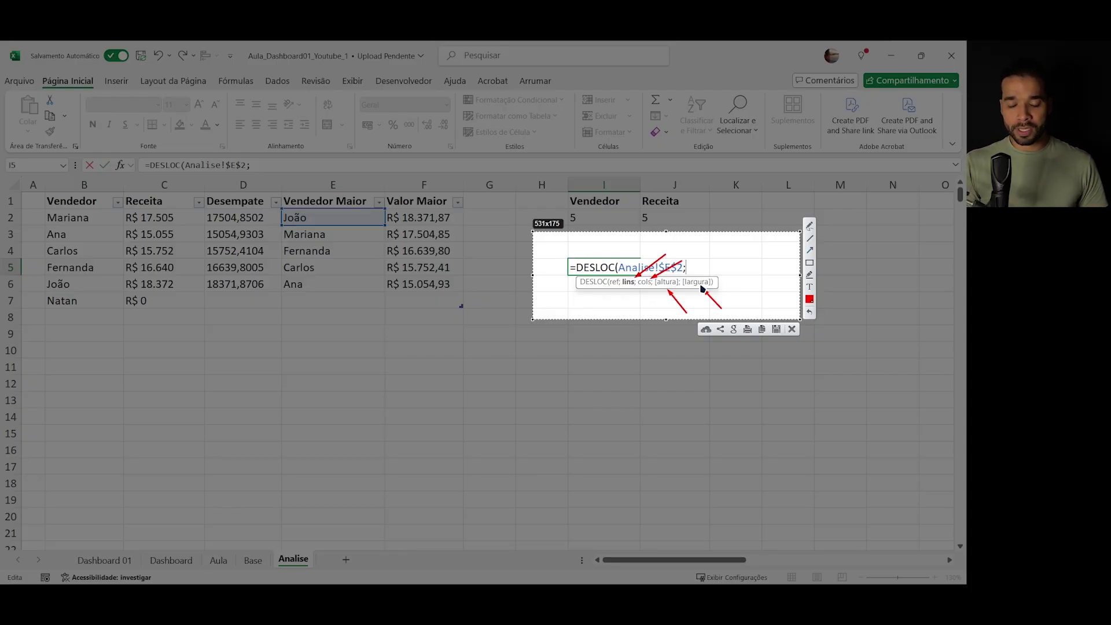
pyautogui.press('Escape')
# - Complete the DESLOC formula in I5 with 0 rows, 0 columns and I2 as the height
pyautogui.write('0')
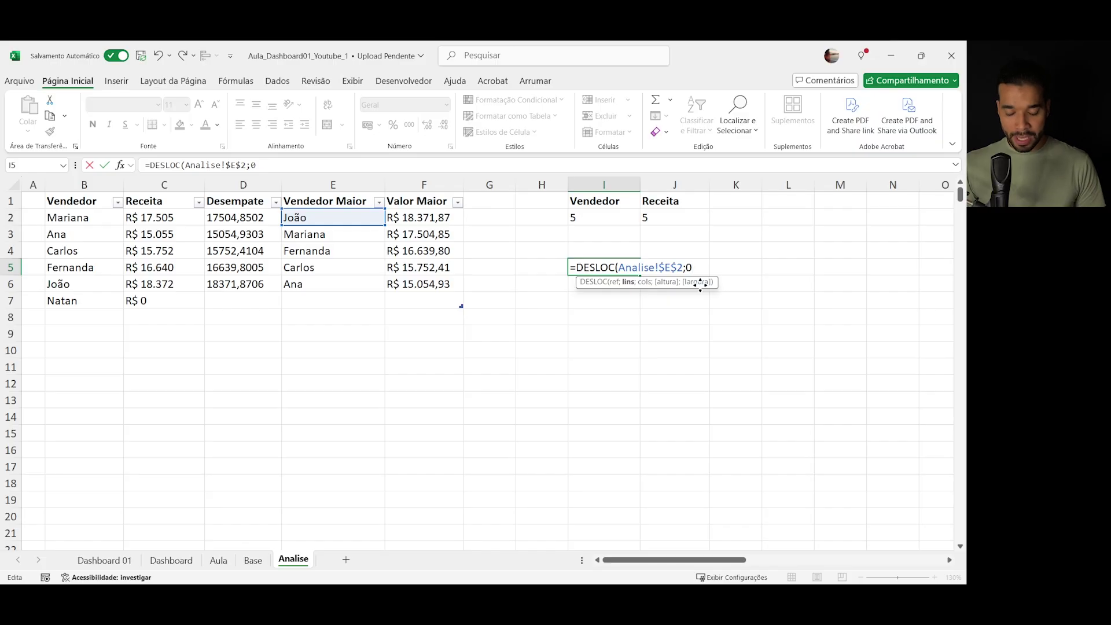
pyautogui.write(';0;')
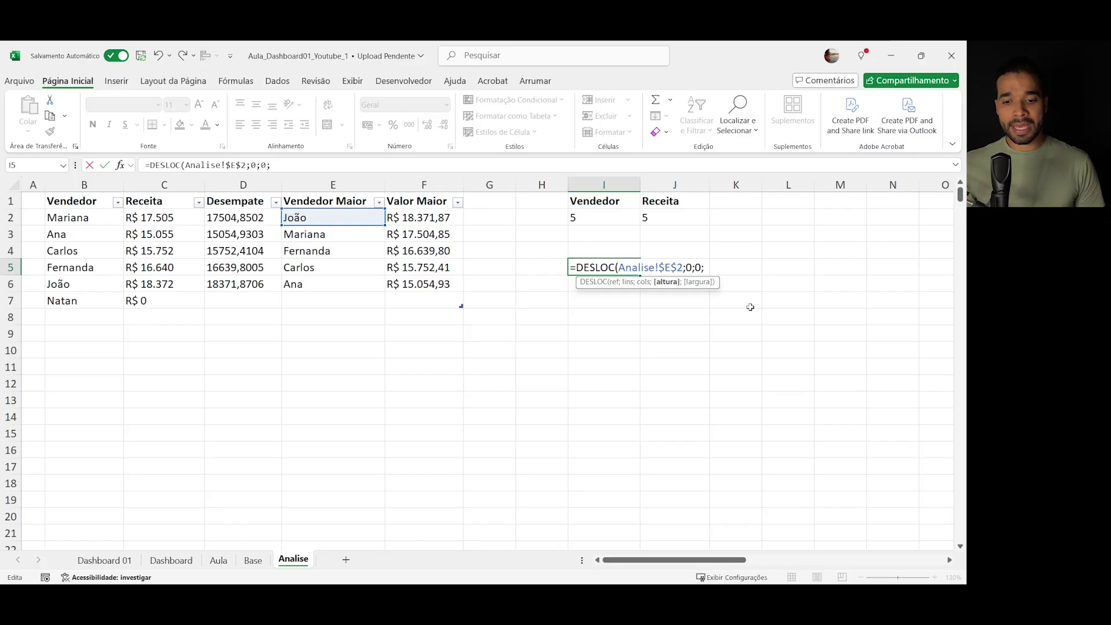
pyautogui.click(593, 217)
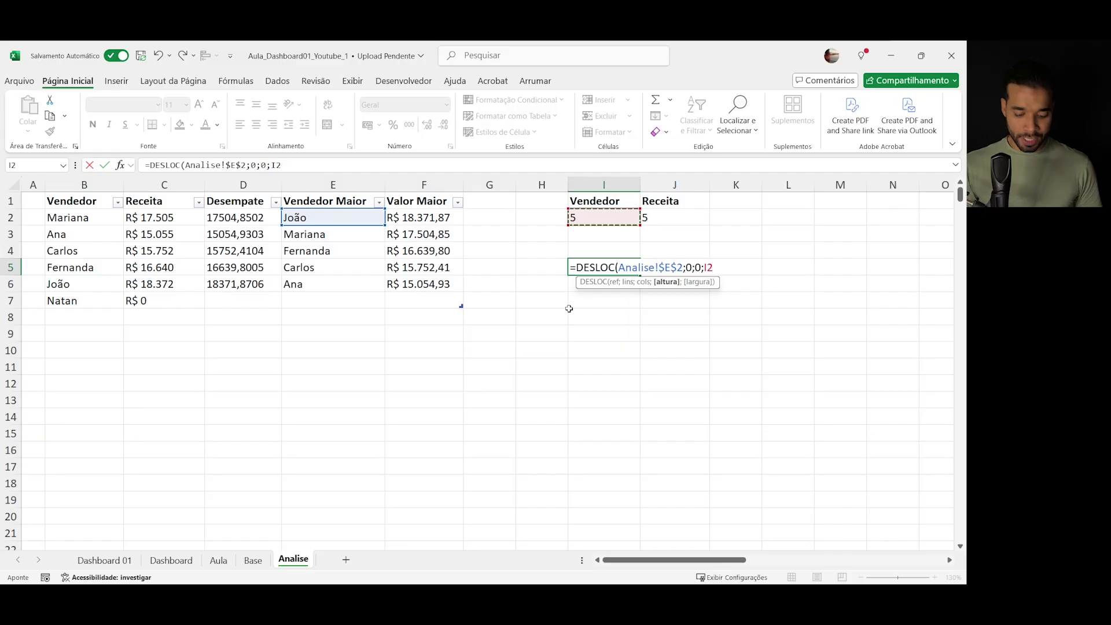
pyautogui.write(')')
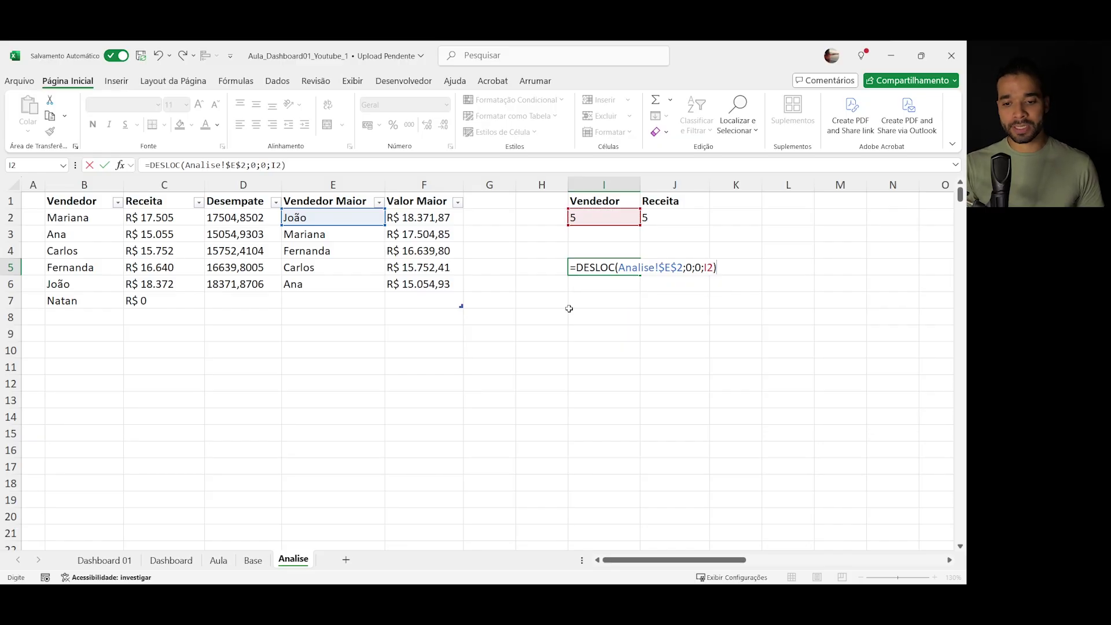
pyautogui.press('Return')
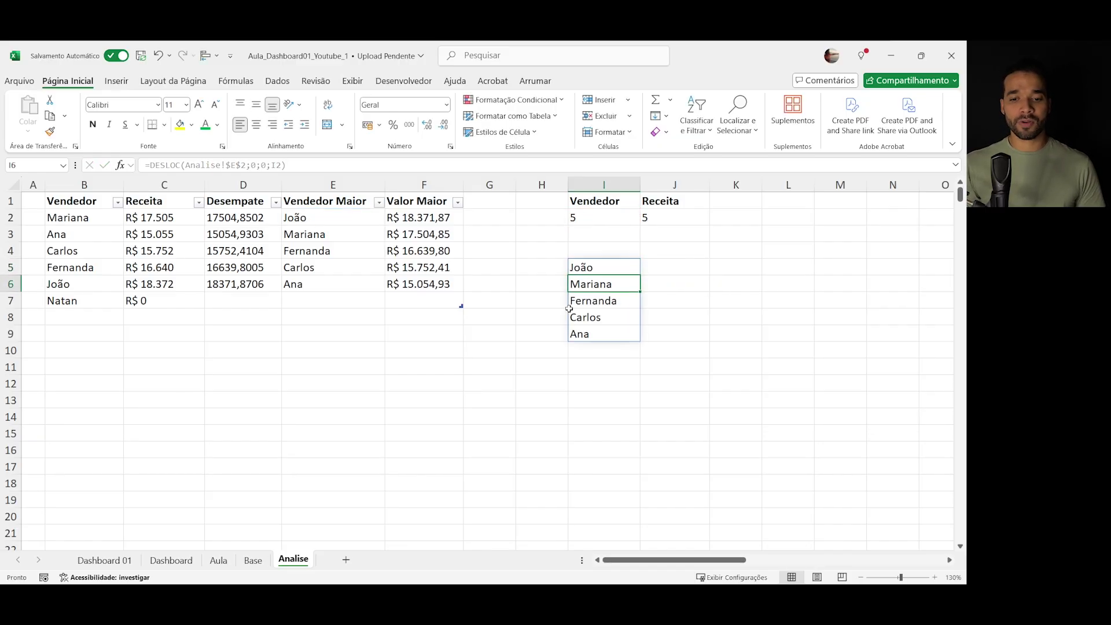
# - Copy the DESLOC formula from I5 to J5 and change its reference to Analise!$F$2, the first Valor Maior cell
pyautogui.press('Up')
pyautogui.press('F2')
pyautogui.press('Escape')
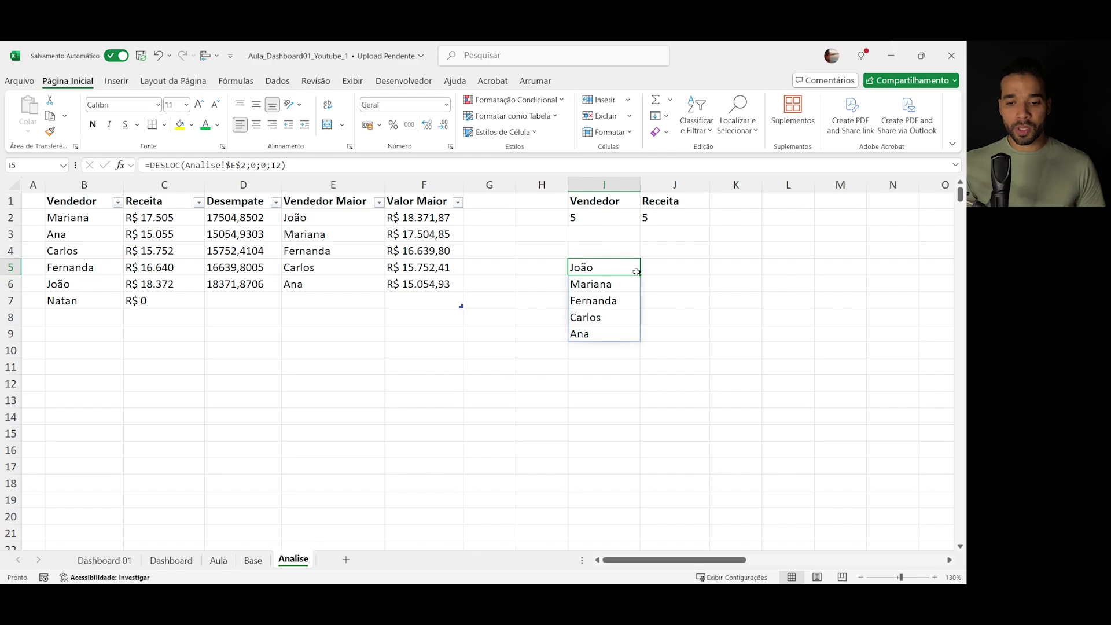
pyautogui.moveTo(636, 272); pyautogui.dragTo(684, 265)
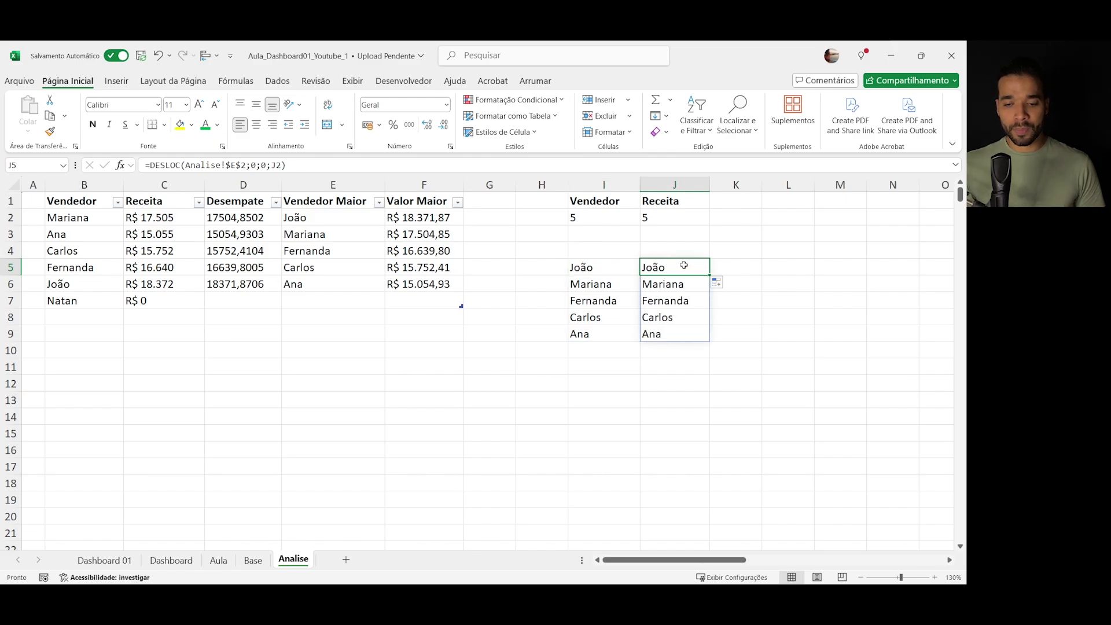
pyautogui.doubleClick(684, 265)
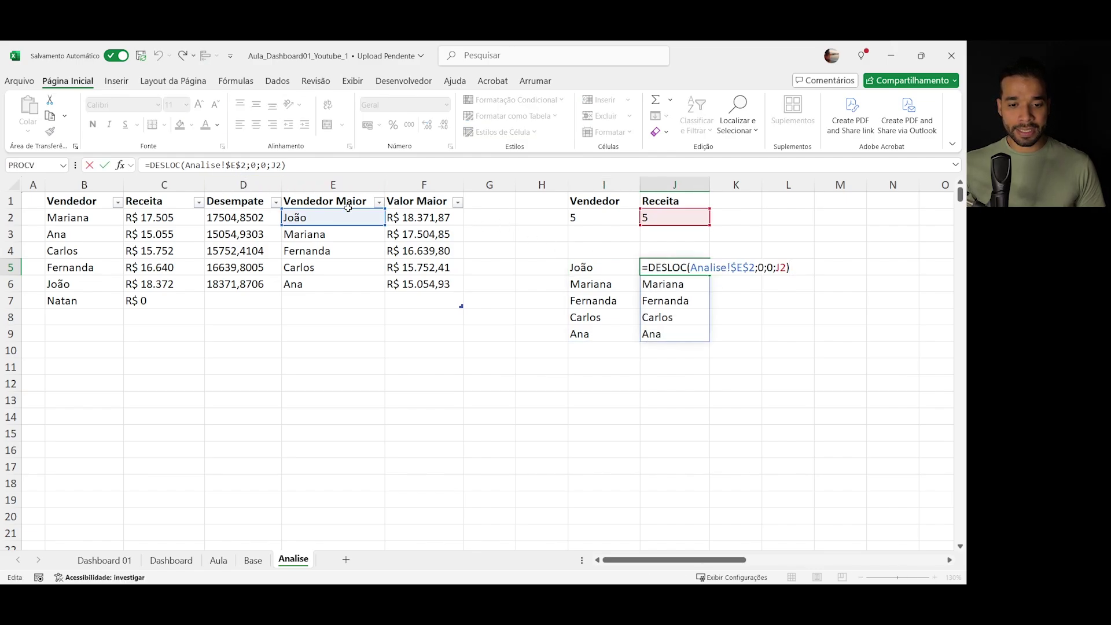
pyautogui.moveTo(348, 208); pyautogui.dragTo(412, 220)
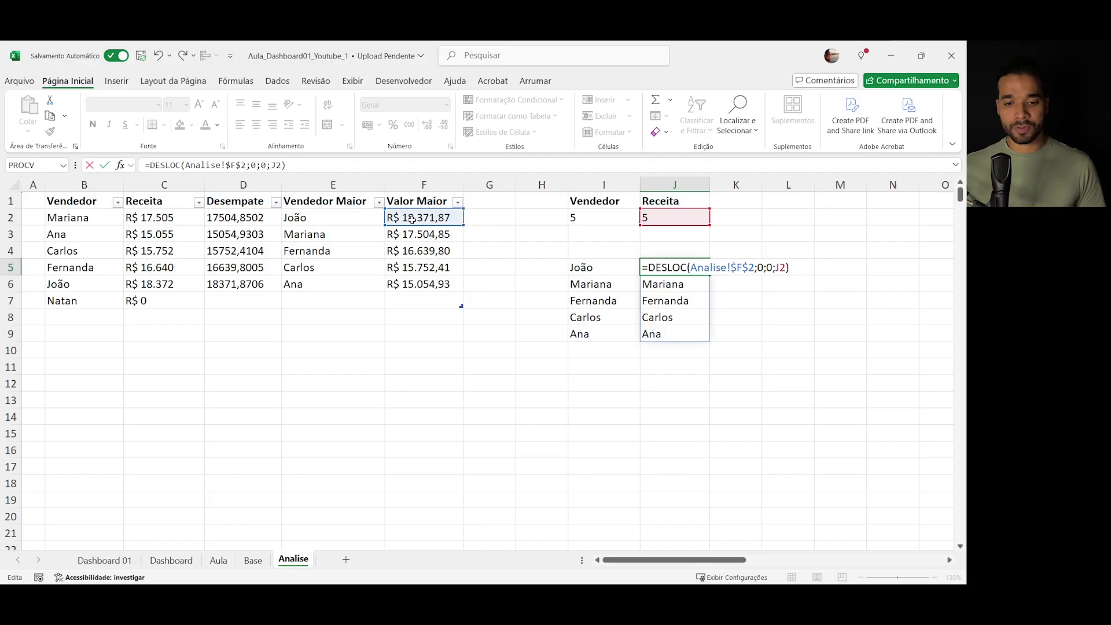
pyautogui.press('Return')
# - Format the spilled revenue values in J5:J9 as Moeda
pyautogui.moveTo(666, 267); pyautogui.dragTo(668, 329)
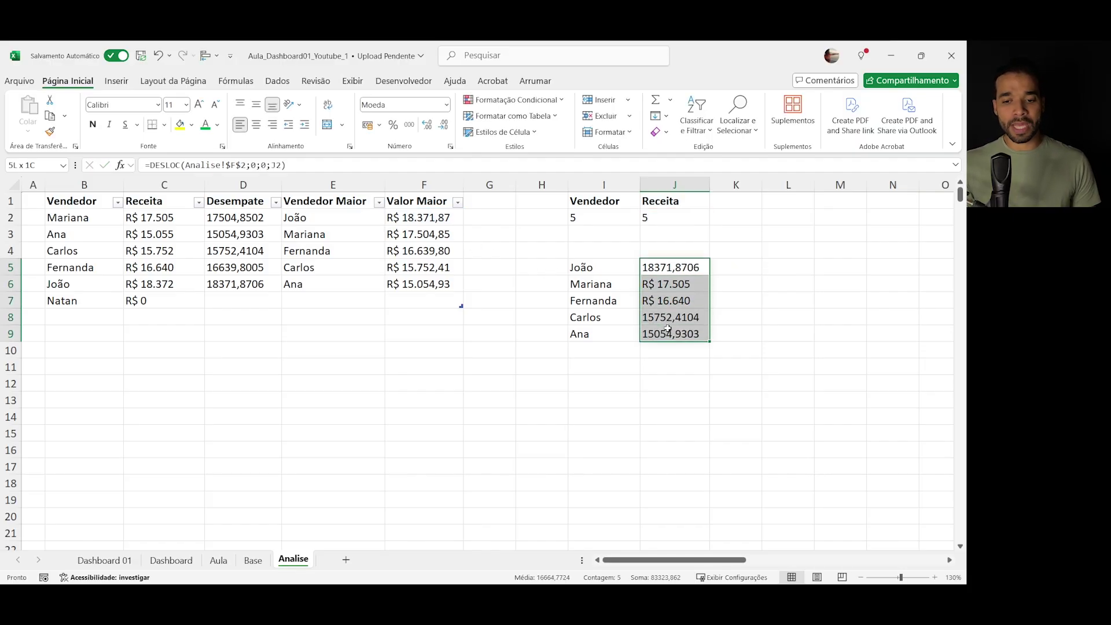
pyautogui.click(446, 104)
pyautogui.click(445, 185)
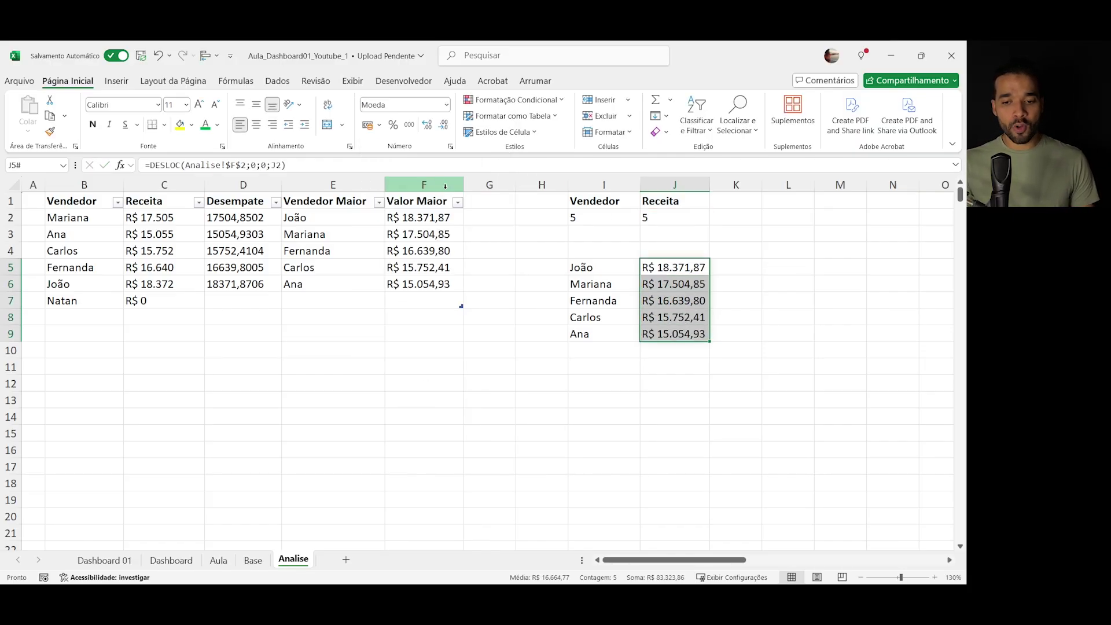
pyautogui.click(556, 282)
# - Examine the spilled ranking in I5:J9 and the row-offset argument of the DESLOC formula in I5
pyautogui.moveTo(602, 271); pyautogui.dragTo(653, 334)
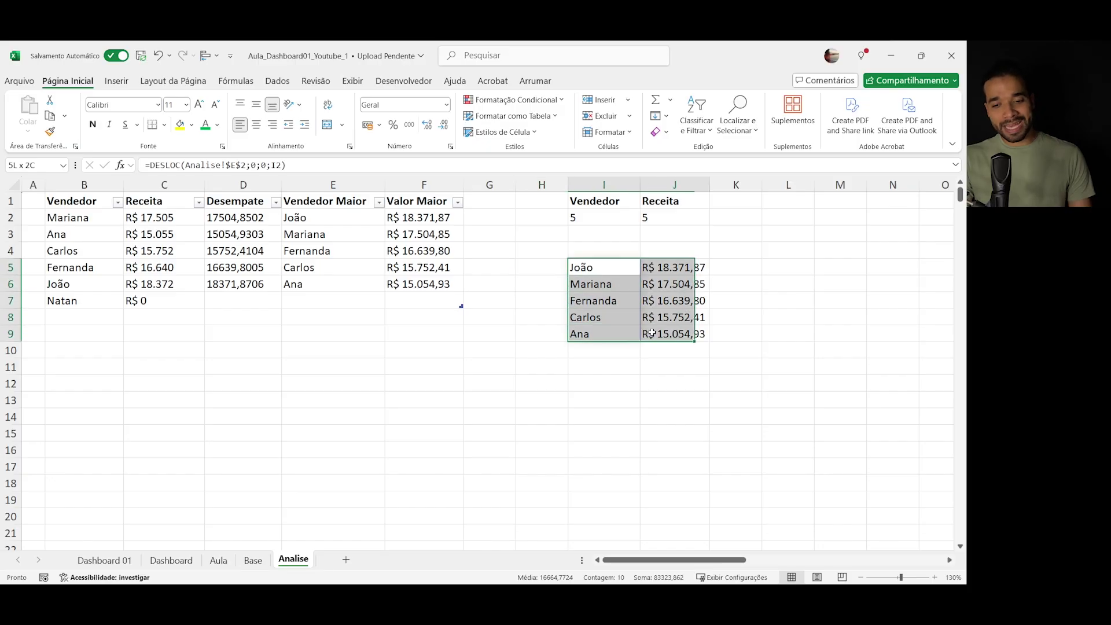
pyautogui.click(661, 295)
pyautogui.click(598, 256)
pyautogui.click(599, 264)
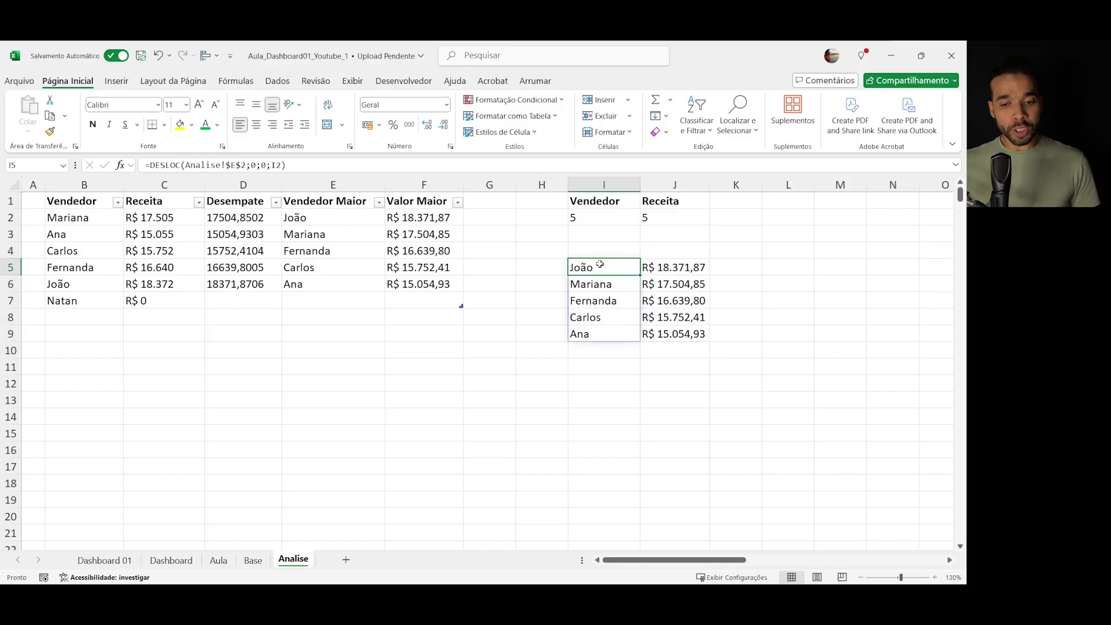
pyautogui.doubleClick(600, 264)
pyautogui.click(689, 267)
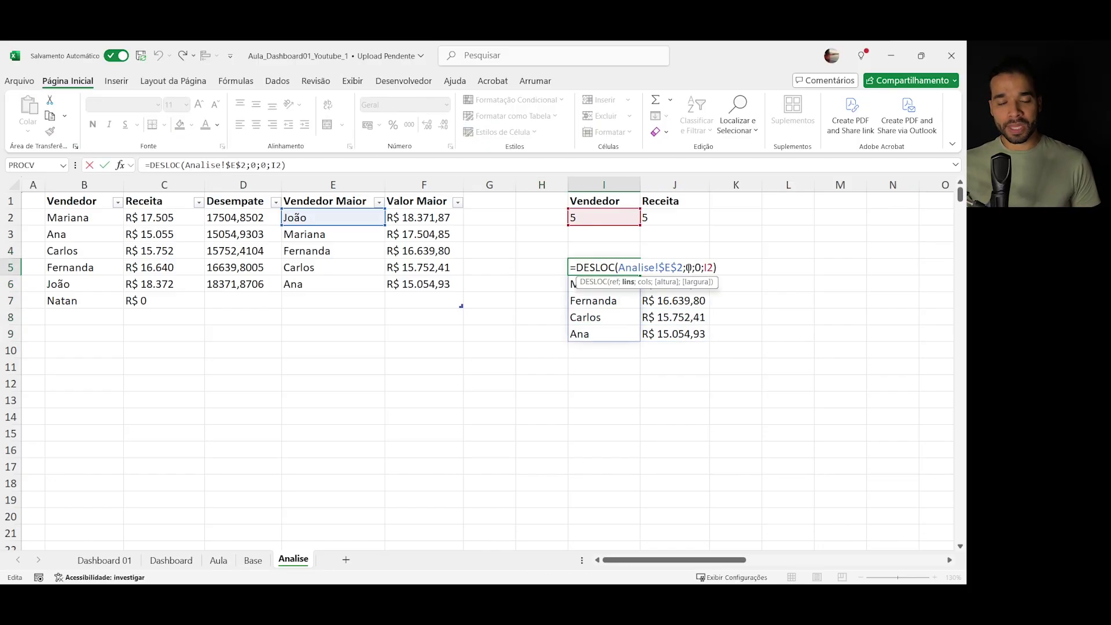
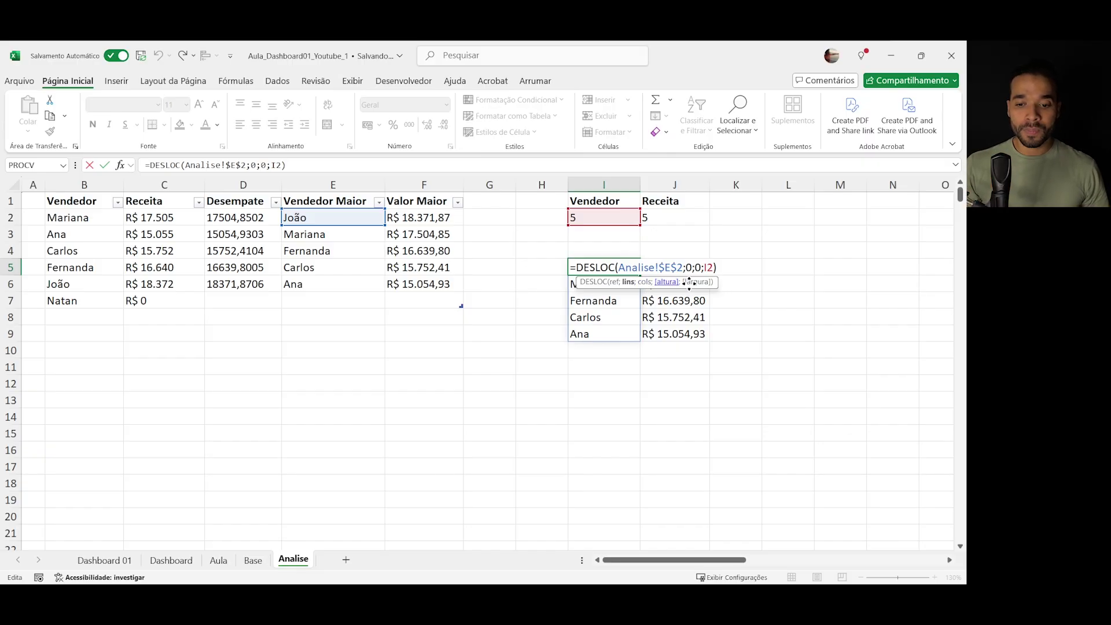
pyautogui.press('Return')
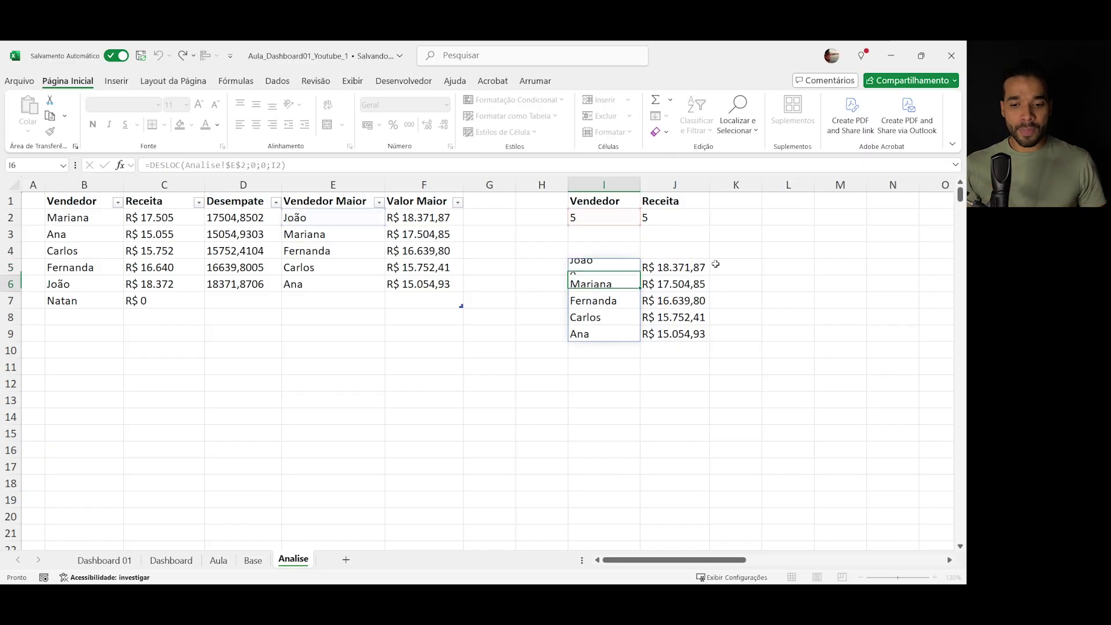
# - Highlight row 5 and column C together to examine how they intersect at cell C5
pyautogui.click(190, 335)
pyautogui.click(35, 212)
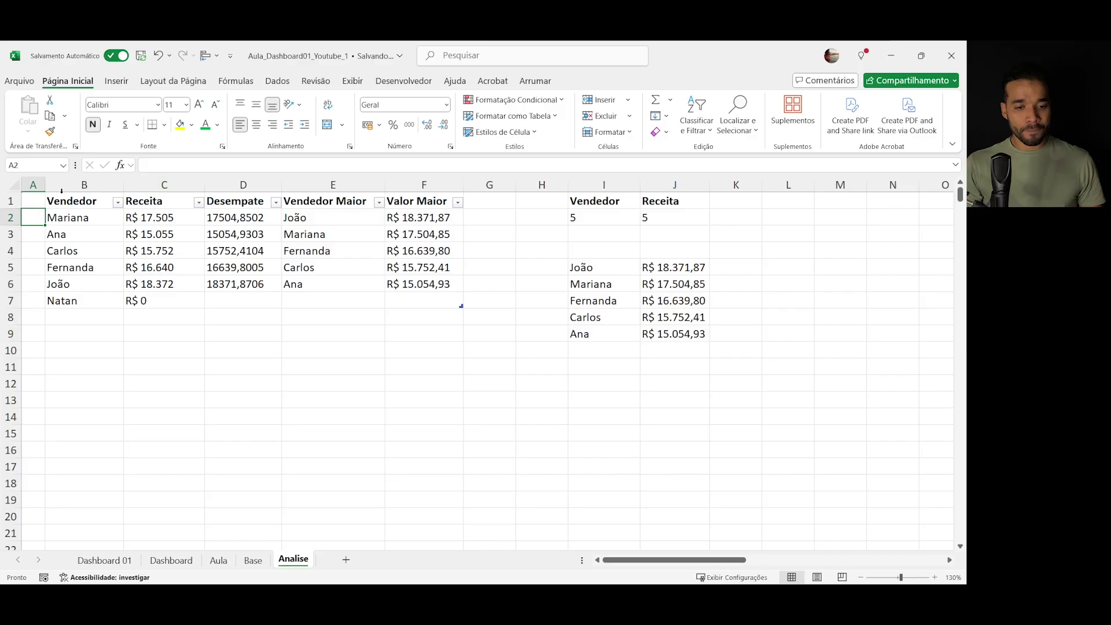
pyautogui.click(71, 282)
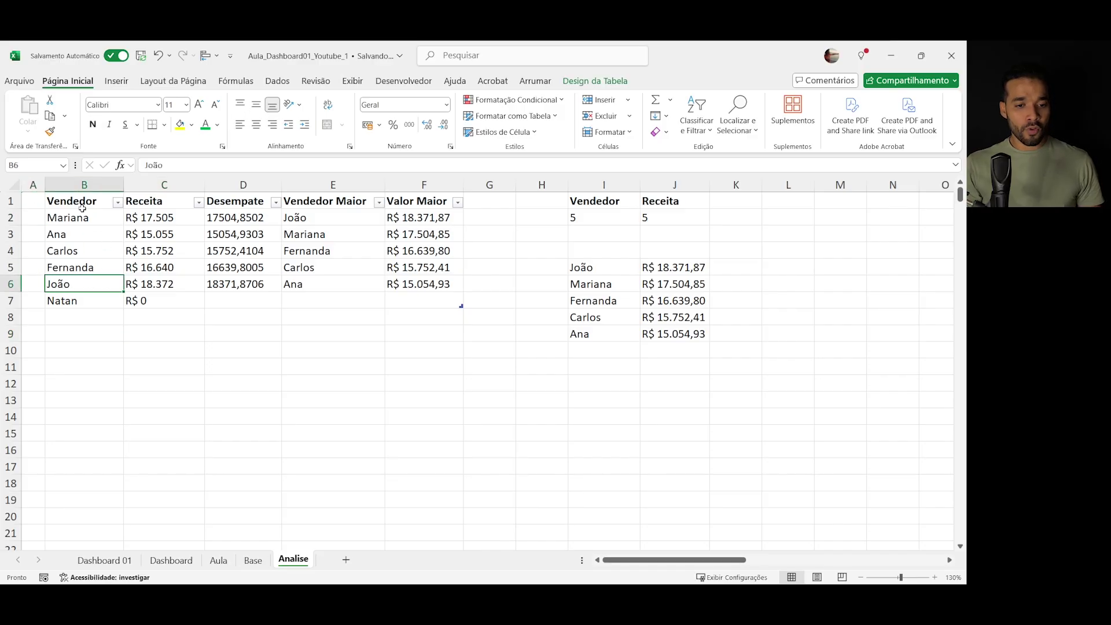
pyautogui.click(149, 268)
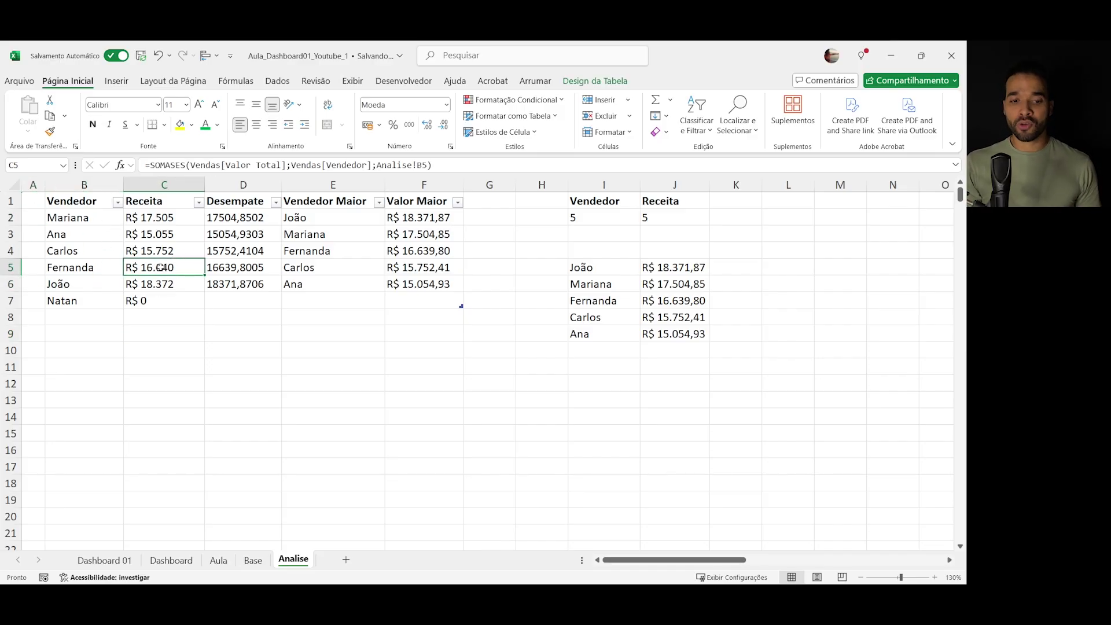
pyautogui.click(157, 183)
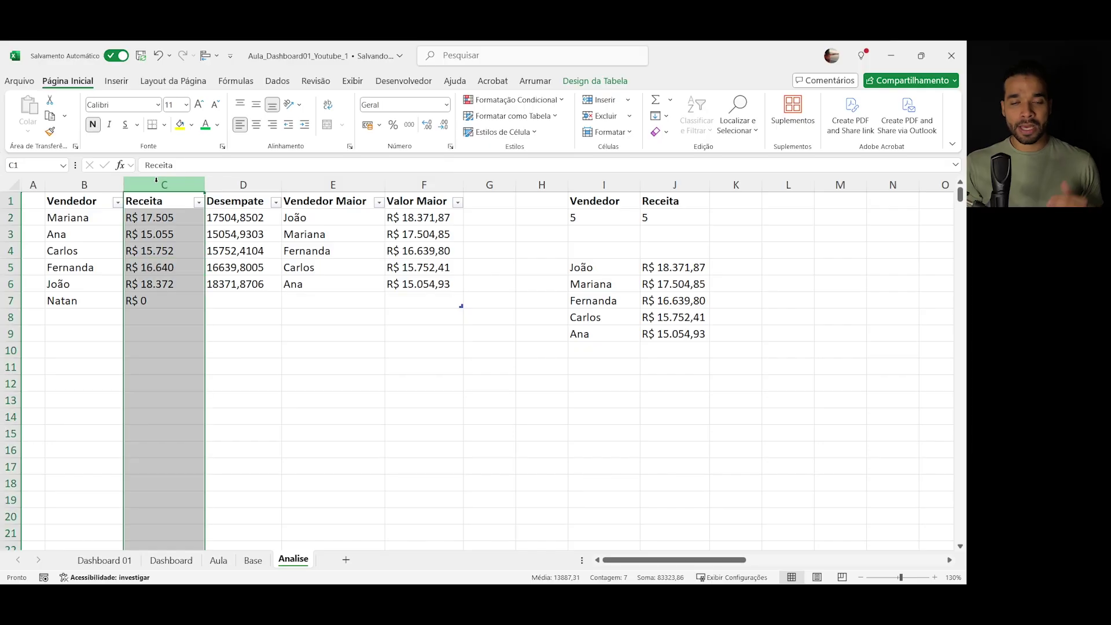
pyautogui.keyDown('ctrl'); pyautogui.click(10, 267); pyautogui.keyUp('ctrl')
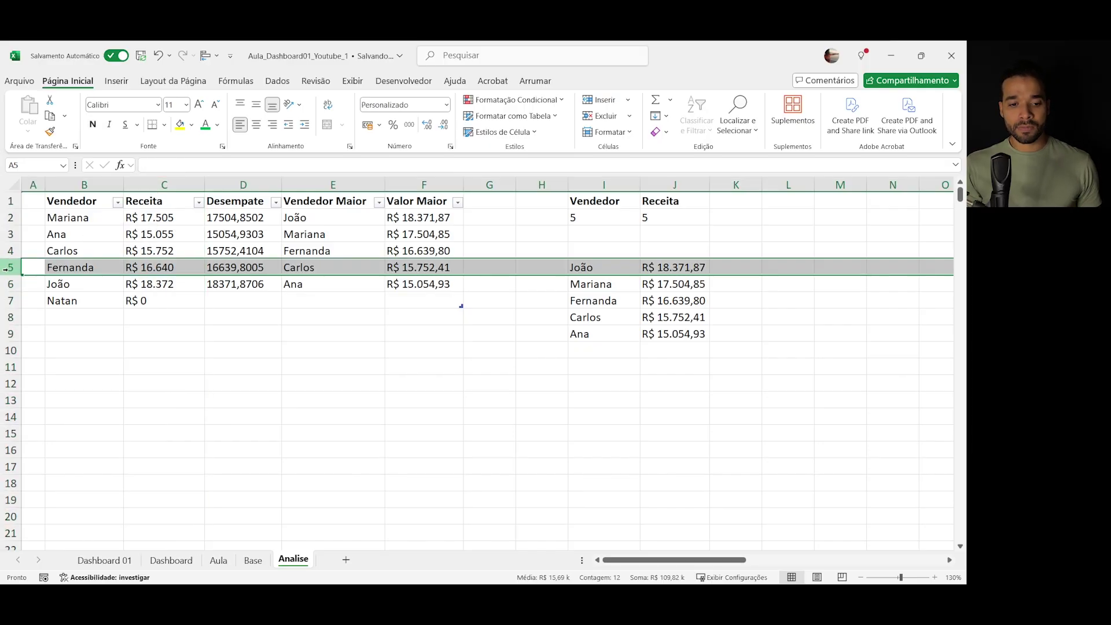
pyautogui.keyDown('ctrl'); pyautogui.click(161, 183); pyautogui.keyUp('ctrl')
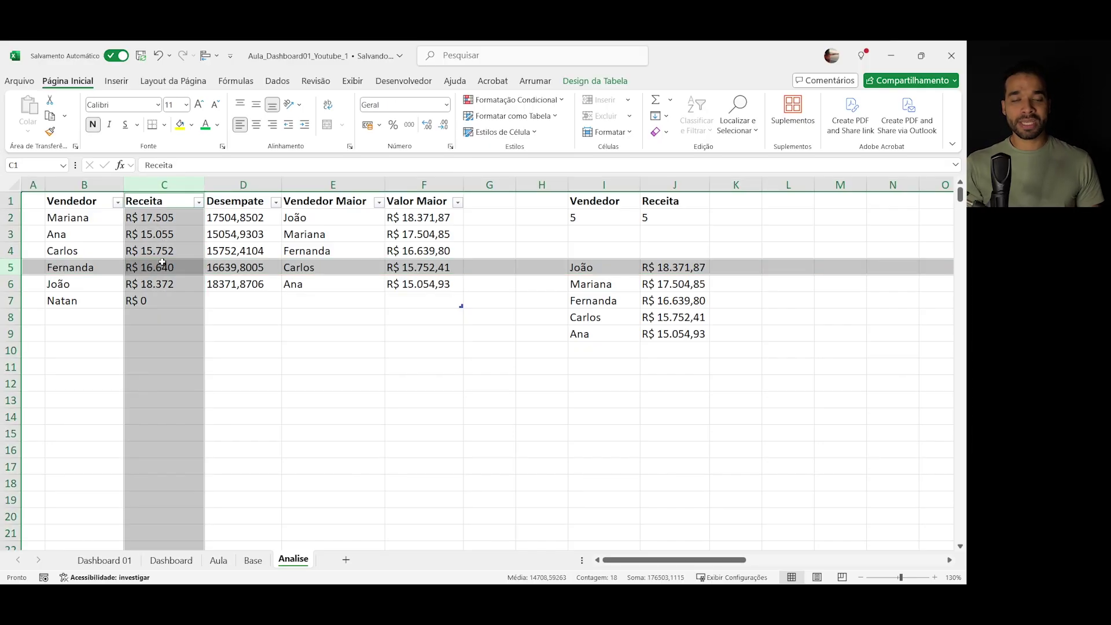
# - Enter the demonstration formula =DESLOC(A1;4;2) in D11 to return the cell four rows down and two columns across from A1
pyautogui.click(27, 203)
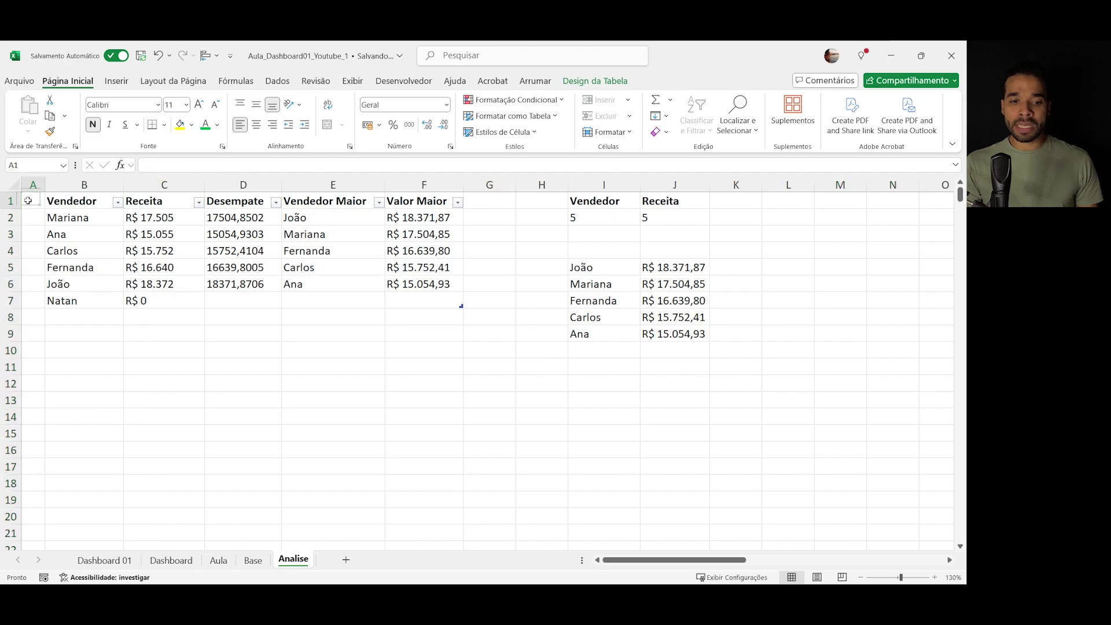
pyautogui.click(254, 368)
pyautogui.write('=')
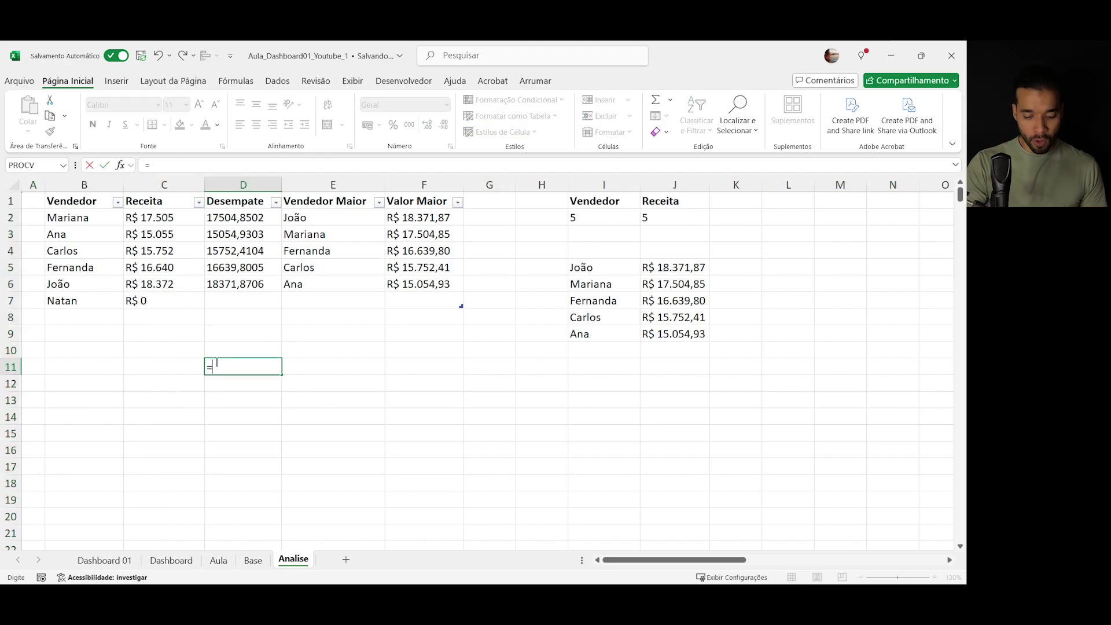
pyautogui.write('des')
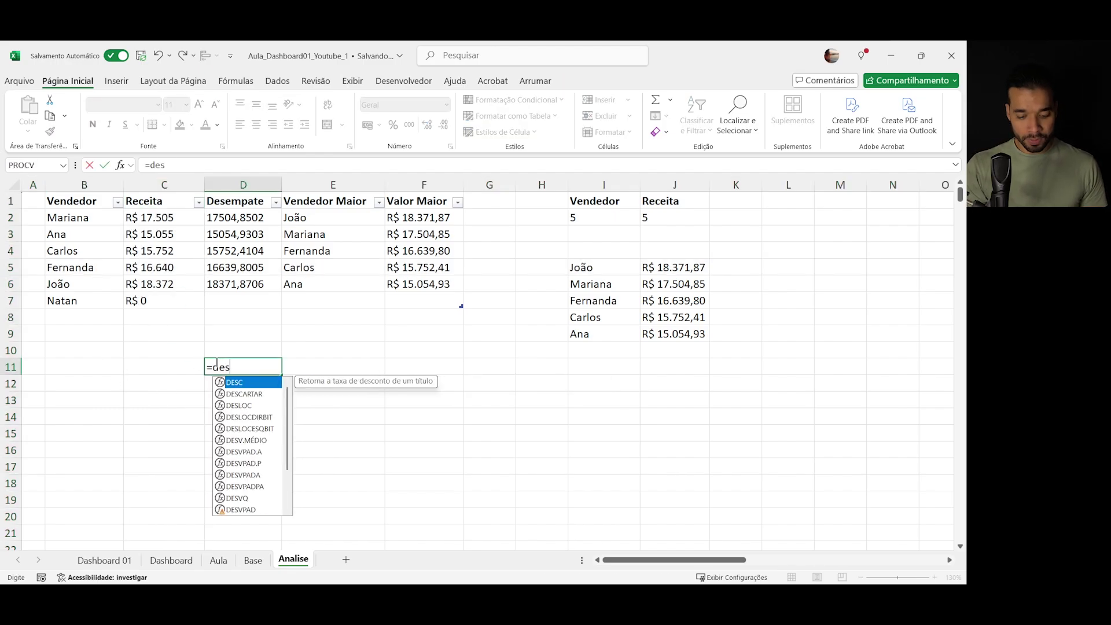
pyautogui.write('loc')
pyautogui.press('Tab')
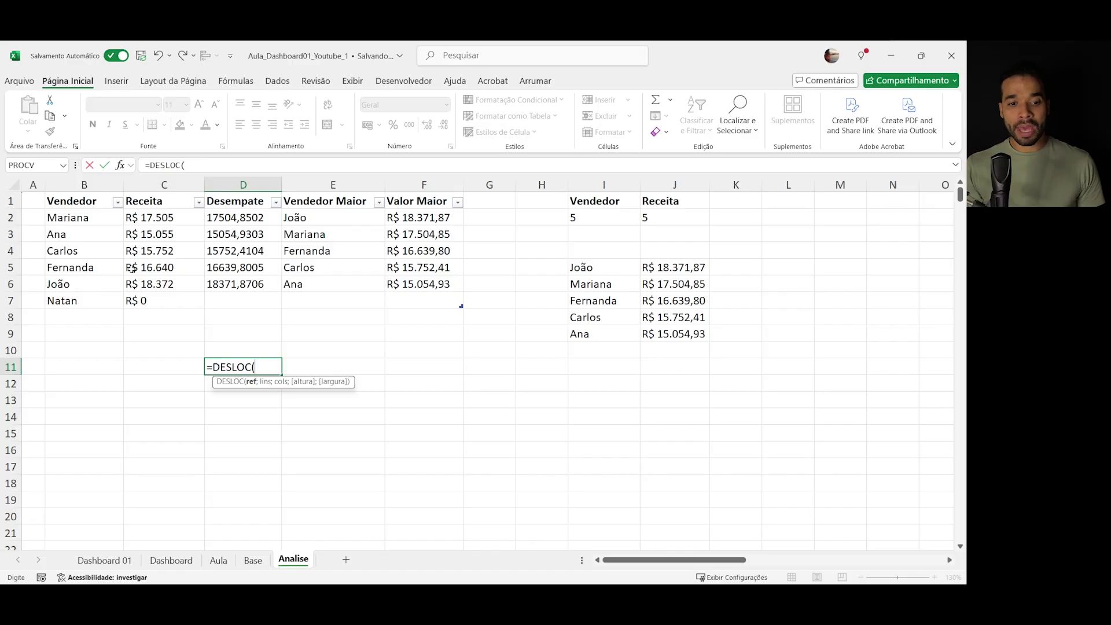
pyautogui.click(24, 203)
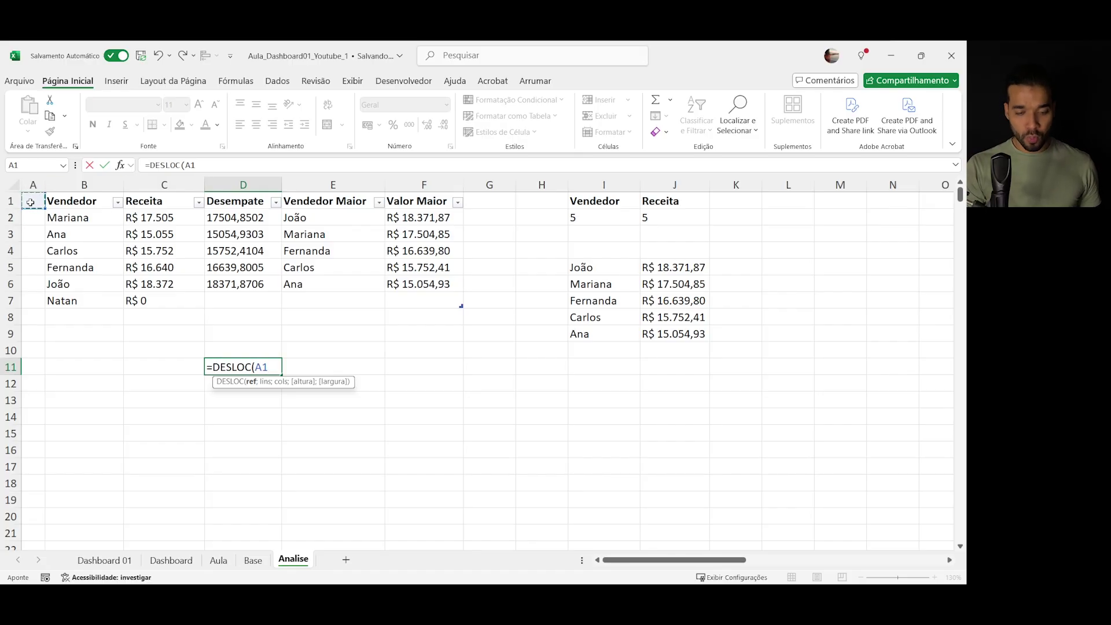
pyautogui.write(';')
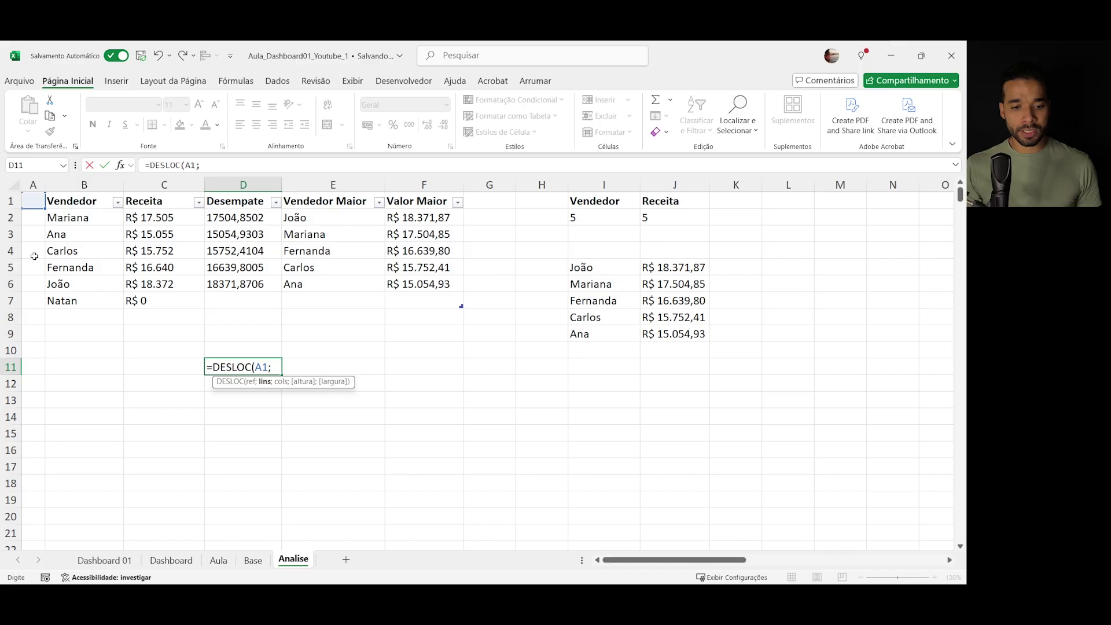
pyautogui.write('4;')
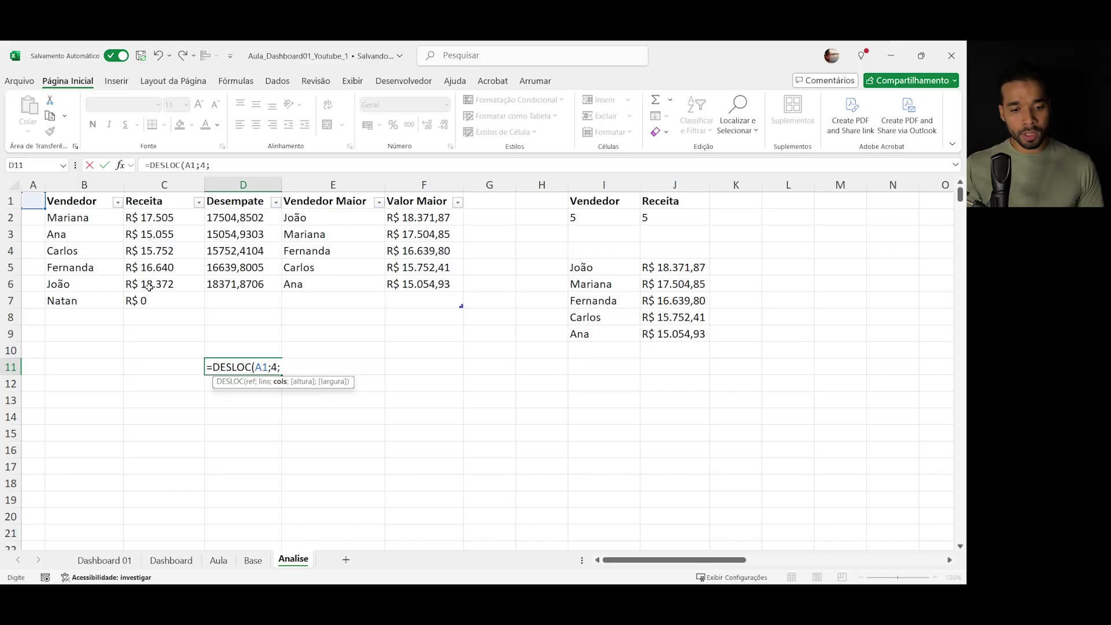
pyautogui.write('2')
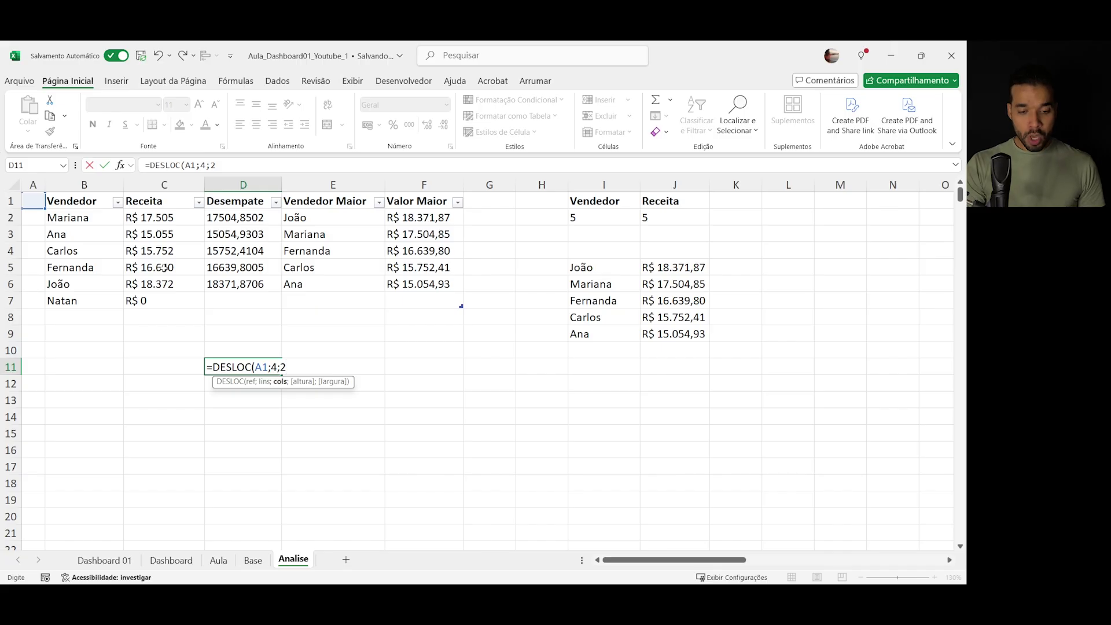
pyautogui.write(';')
pyautogui.press('BackSpace')
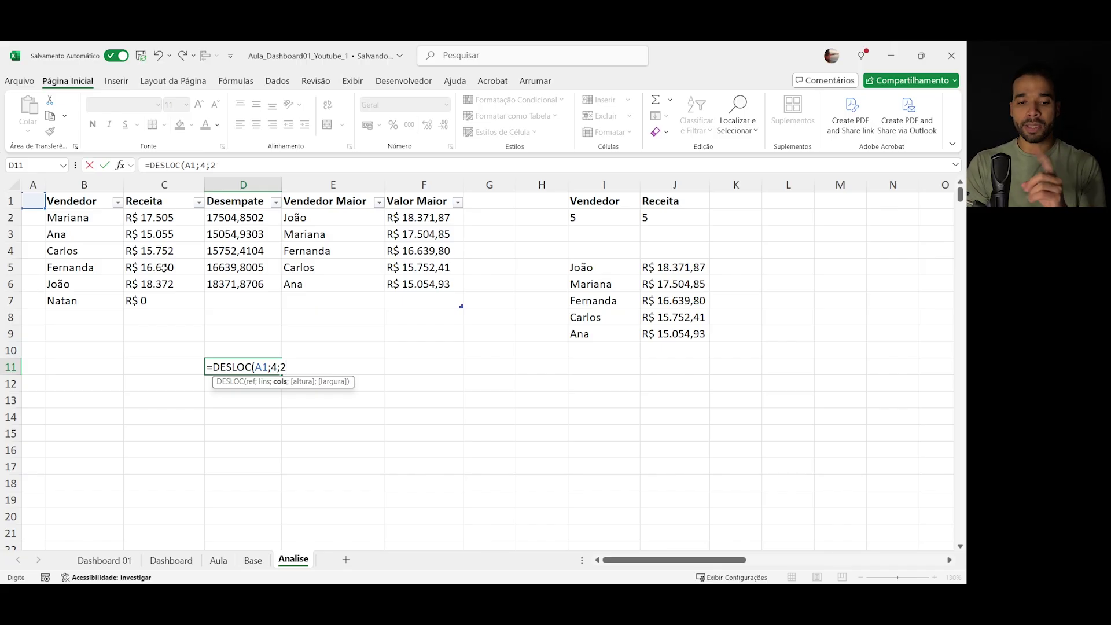
pyautogui.write(')')
pyautogui.press('Return')
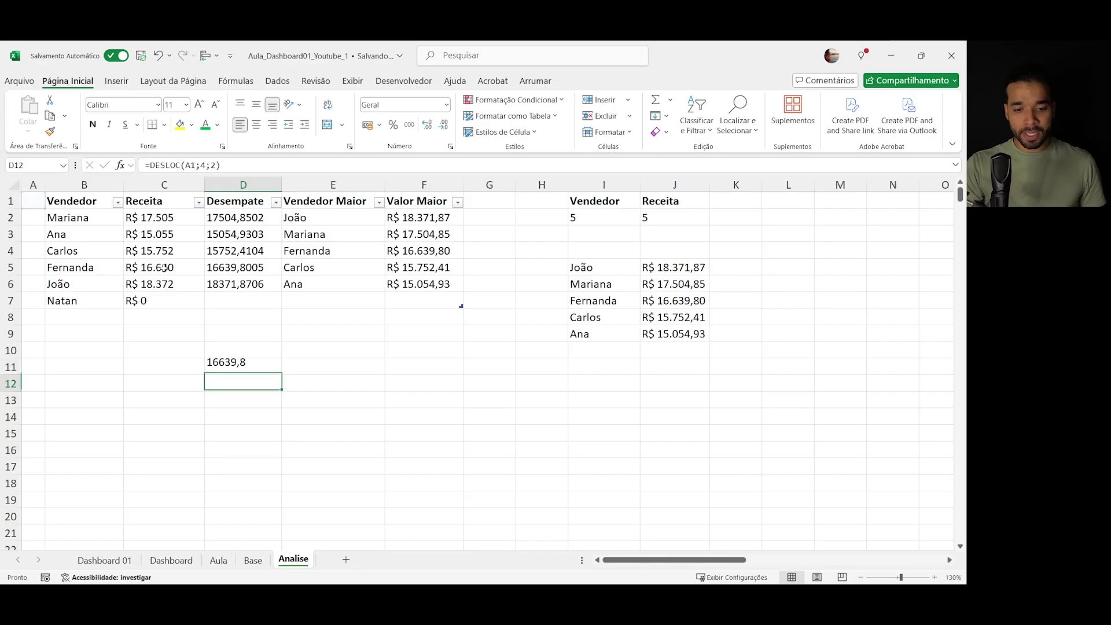
pyautogui.press('Up')
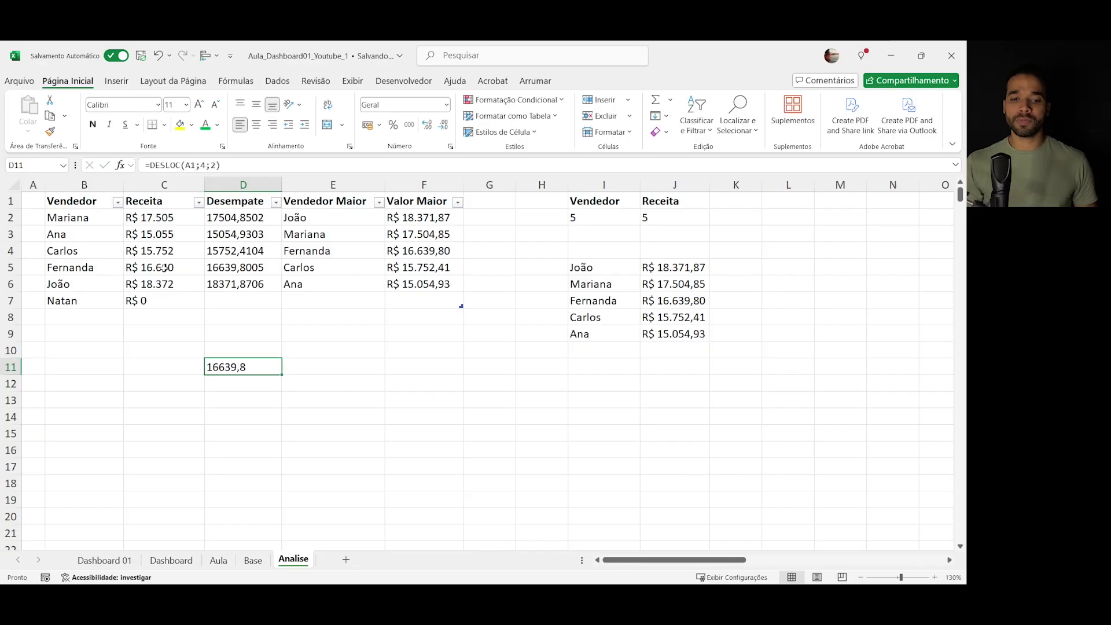
# - Extend the D11 formula with a height of 2 and a width of 2, giving =DESLOC(A1;4;2;2;2)
pyautogui.press('F2')
pyautogui.press('BackSpace')
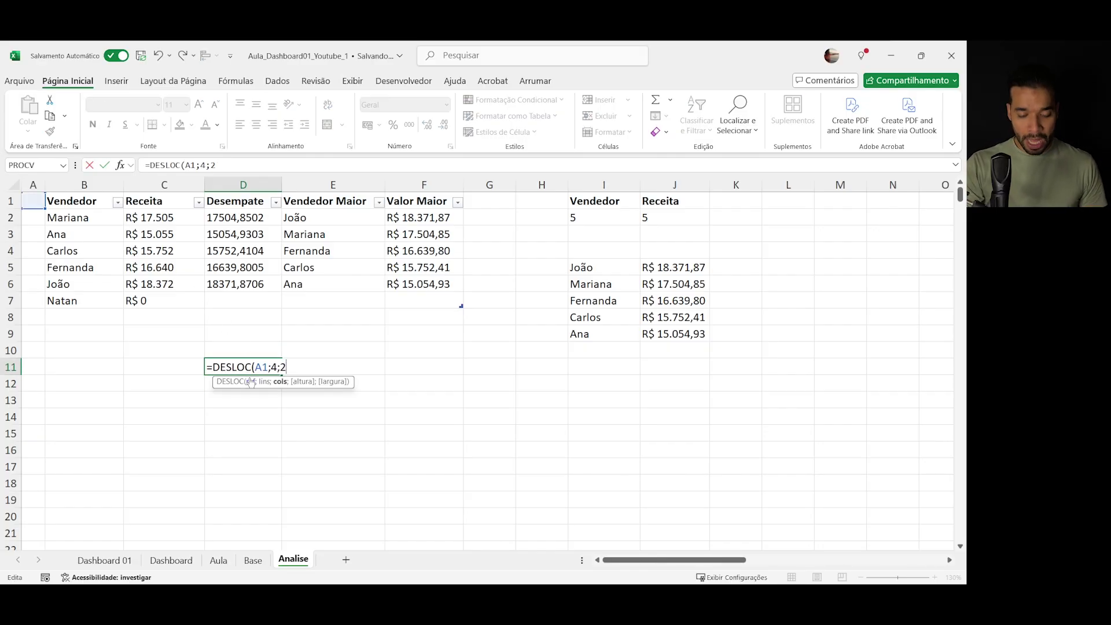
pyautogui.write(';2')
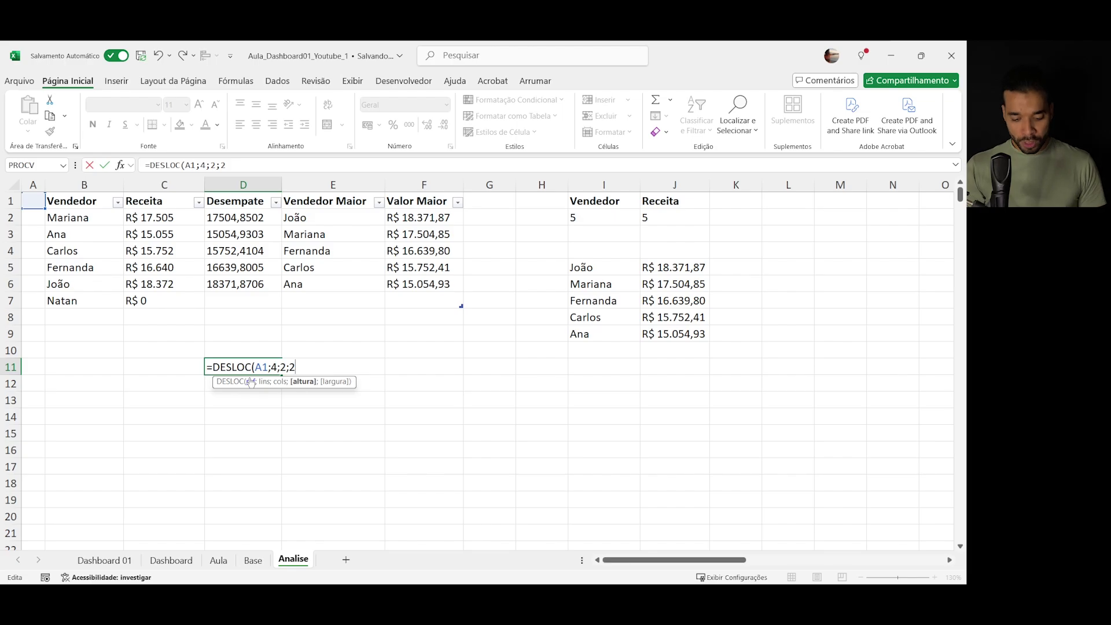
pyautogui.write(';2')
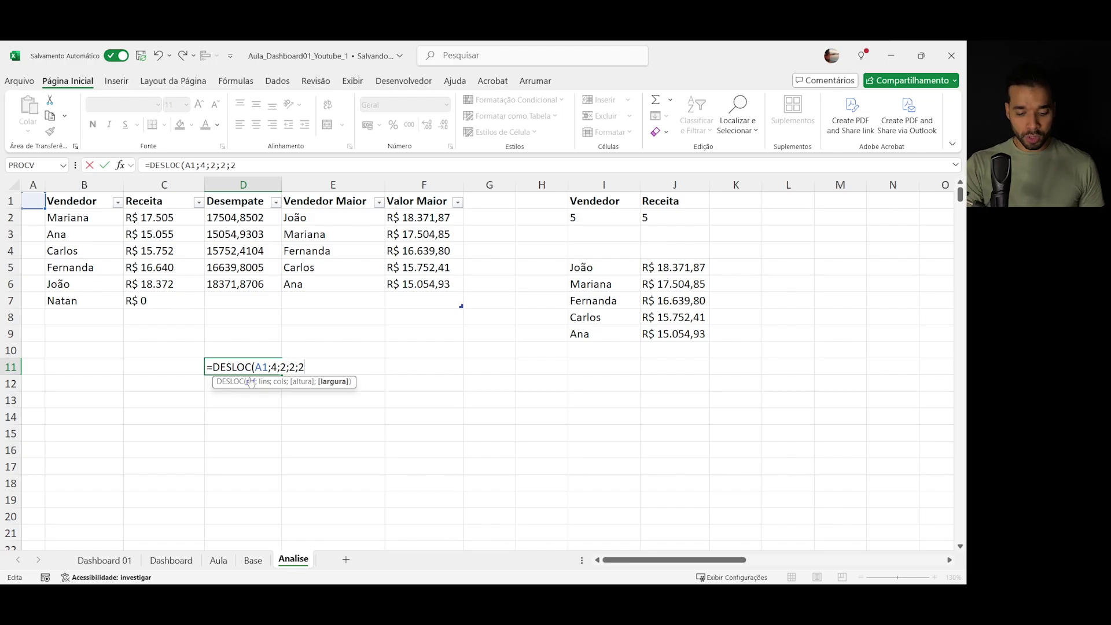
pyautogui.press('Tab')
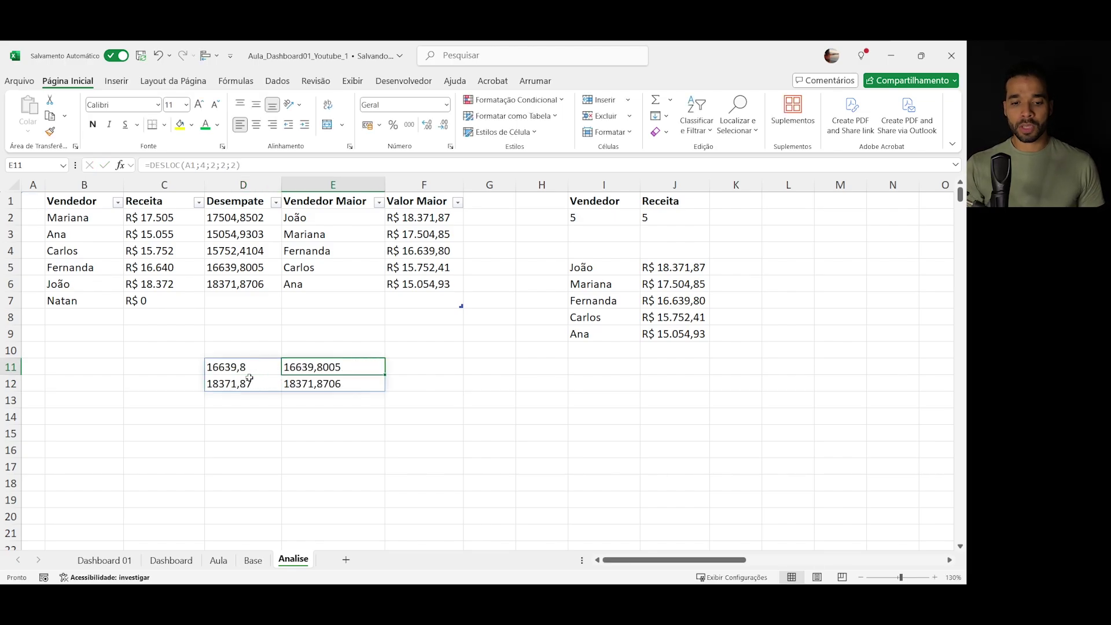
# - Select the spilled demonstration range D11:E12 and delete its contents
pyautogui.hotkey('shift', 'Left')
pyautogui.hotkey('shift', 'Down')
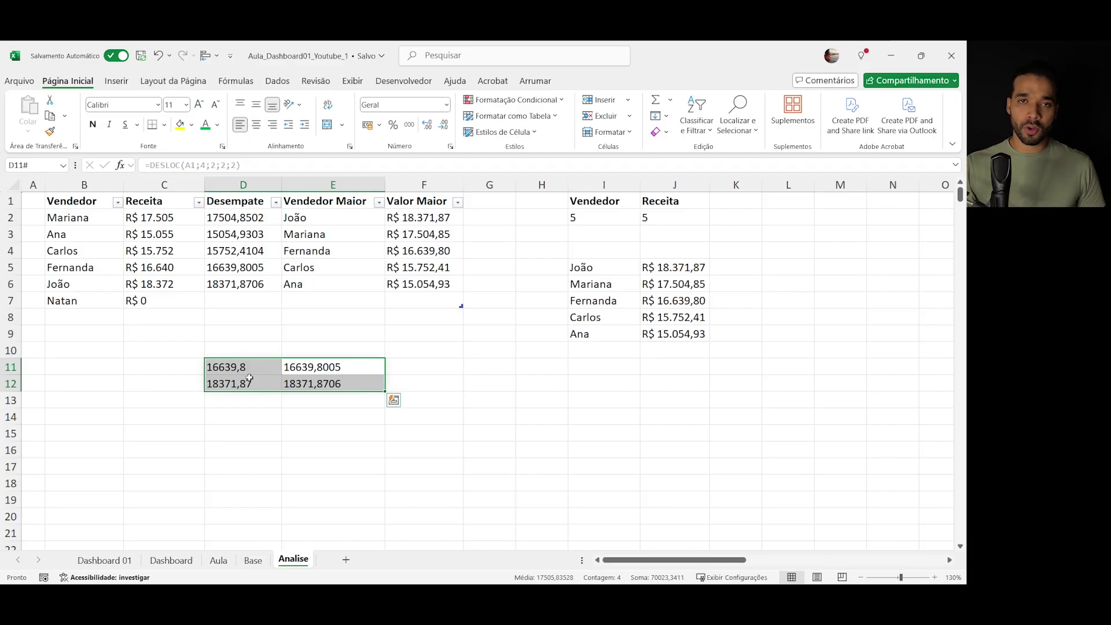
pyautogui.press('Delete')
# - Copy the SOMARPRODUTO expression from I2 without its equals sign, leaving the cell unchanged
pyautogui.click(606, 268)
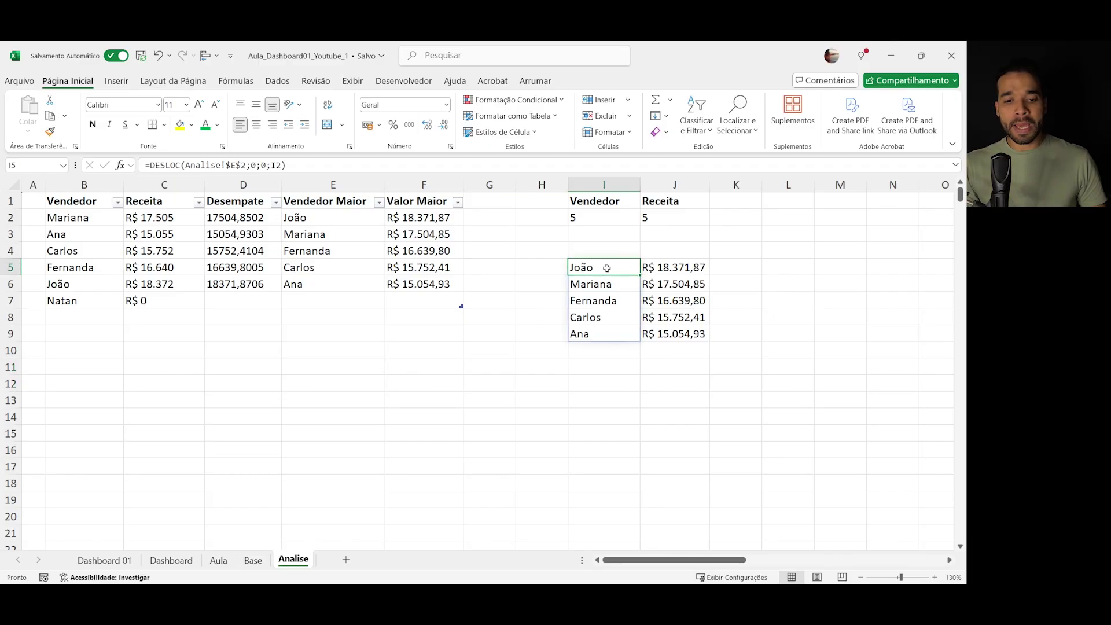
pyautogui.click(591, 216)
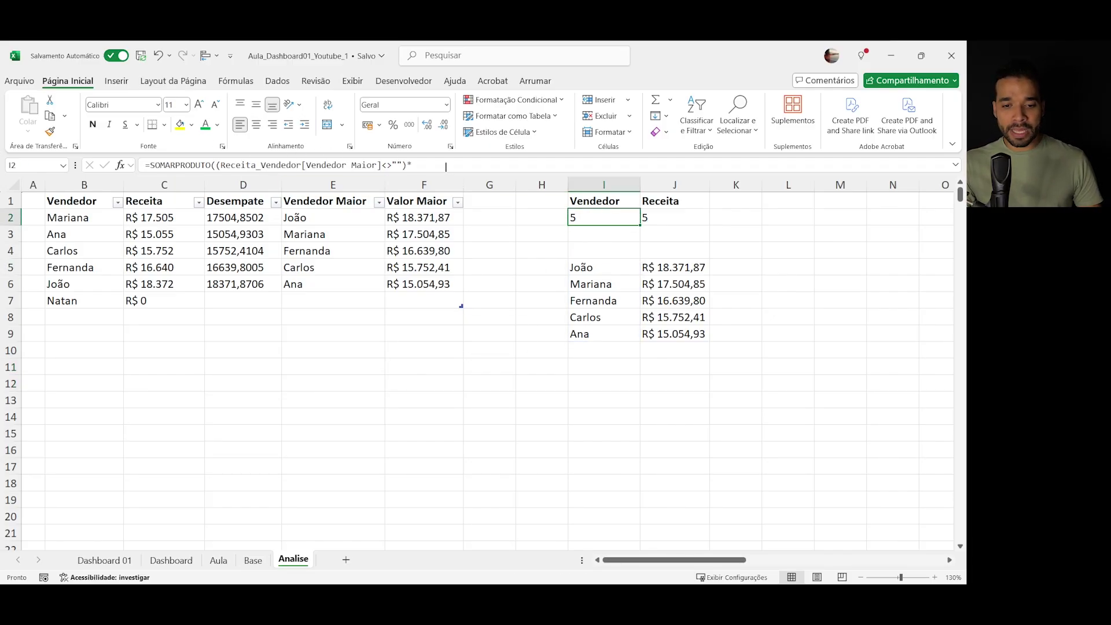
pyautogui.press('F1')
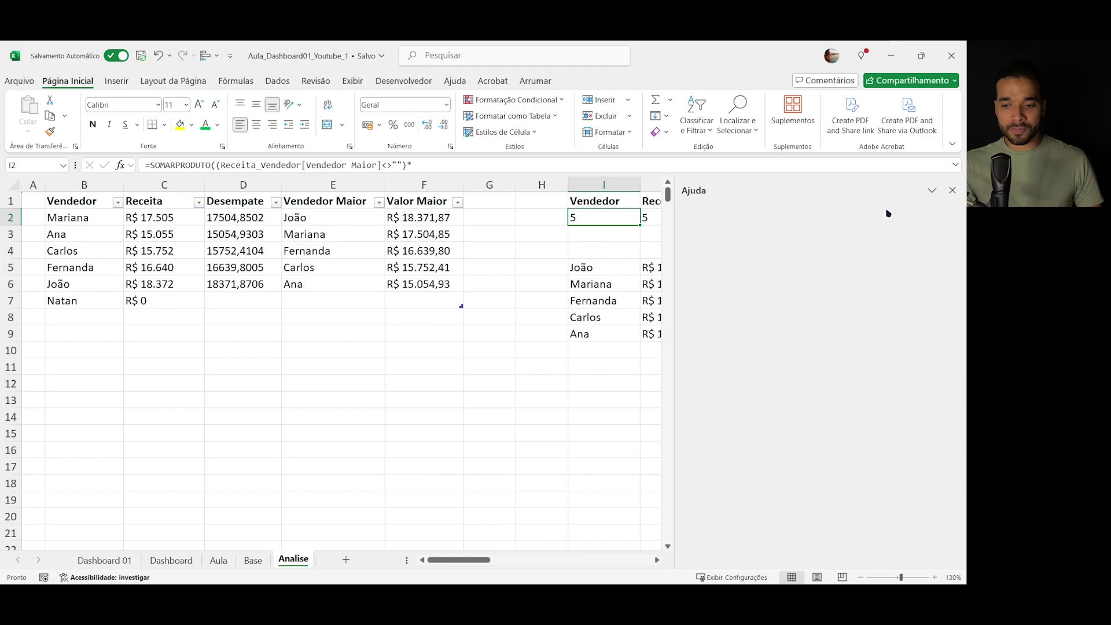
pyautogui.click(953, 191)
pyautogui.press('F2')
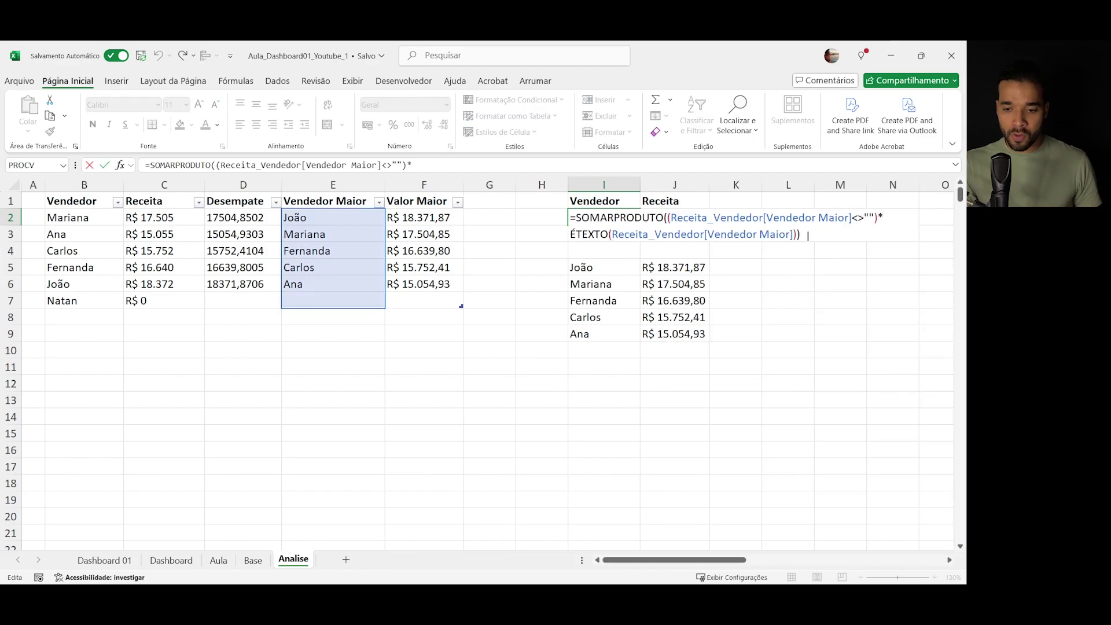
pyautogui.click(580, 218)
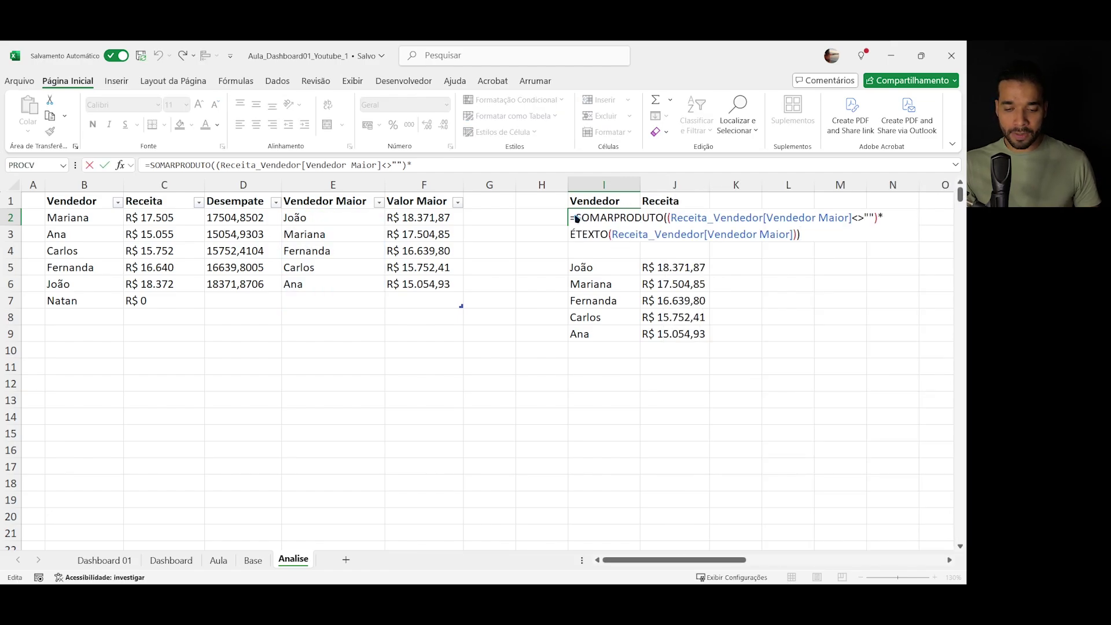
pyautogui.moveTo(580, 217); pyautogui.dragTo(810, 236)
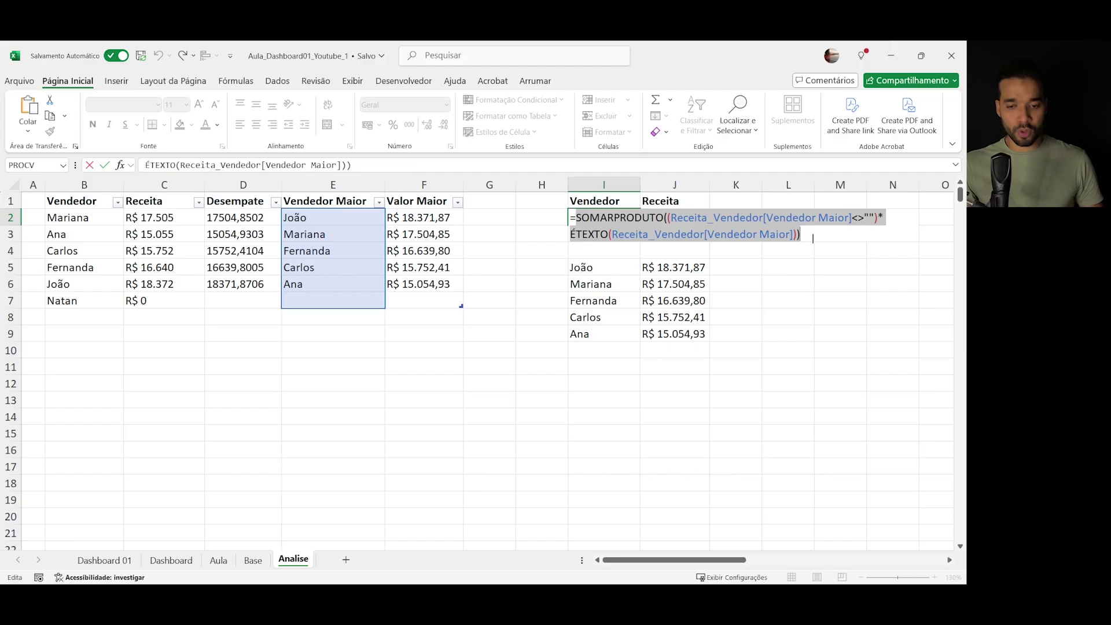
pyautogui.press('Escape')
# - Replace the I2 height argument in I5's DESLOC formula with the copied SOMARPRODUTO expression, removing its line break before ÉTEXTO
pyautogui.doubleClick(628, 270)
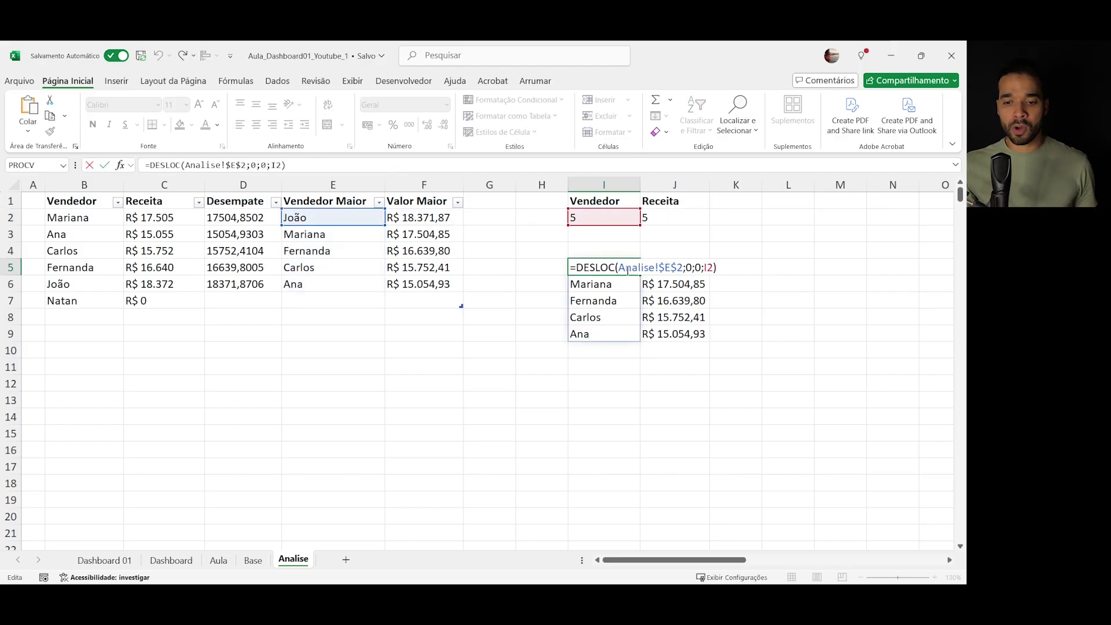
pyautogui.click(713, 269)
pyautogui.press('BackSpace')
pyautogui.press('BackSpace')
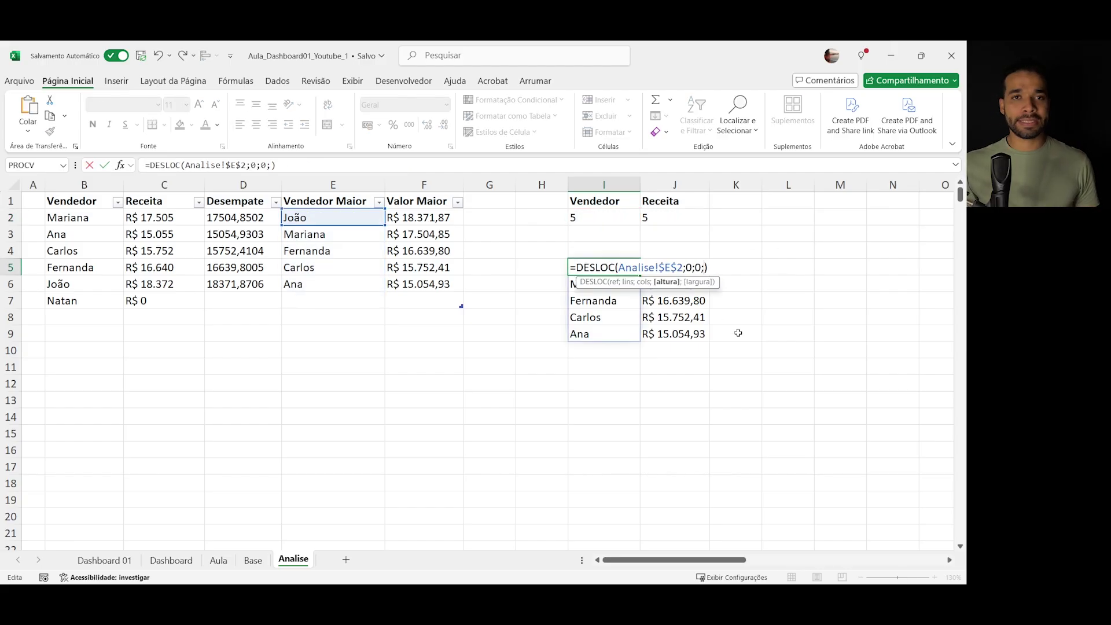
pyautogui.write('SOMARPRODUTO((Receita_Vendedor[Vendedor Maior]<>"")* ÉTEXTO(Receita_Vendedor[Vendedor Maior]))')
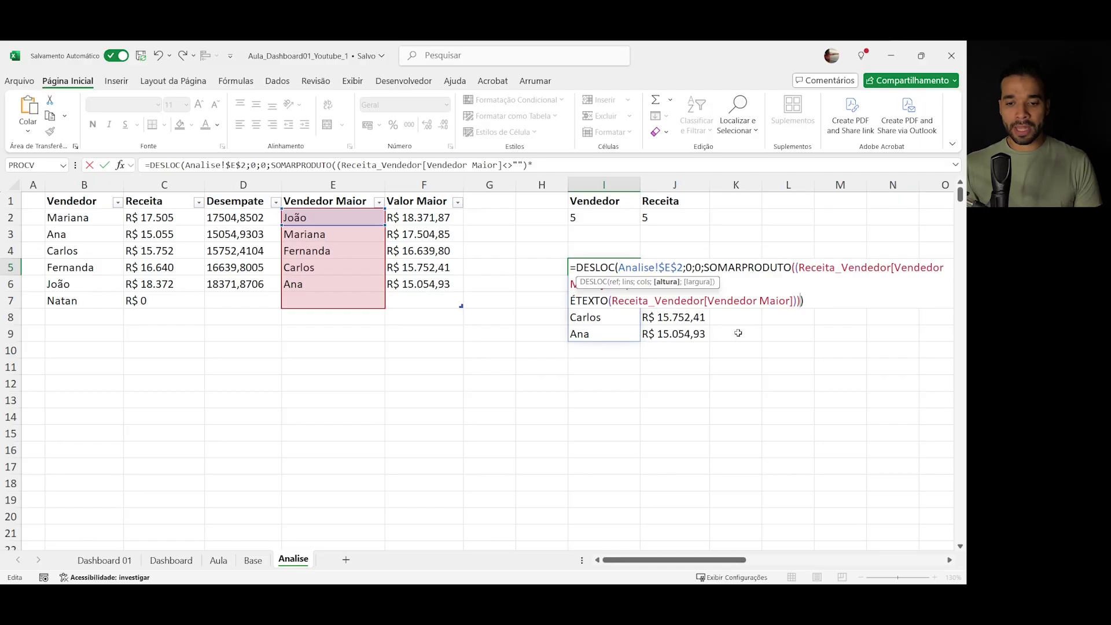
pyautogui.click(782, 284)
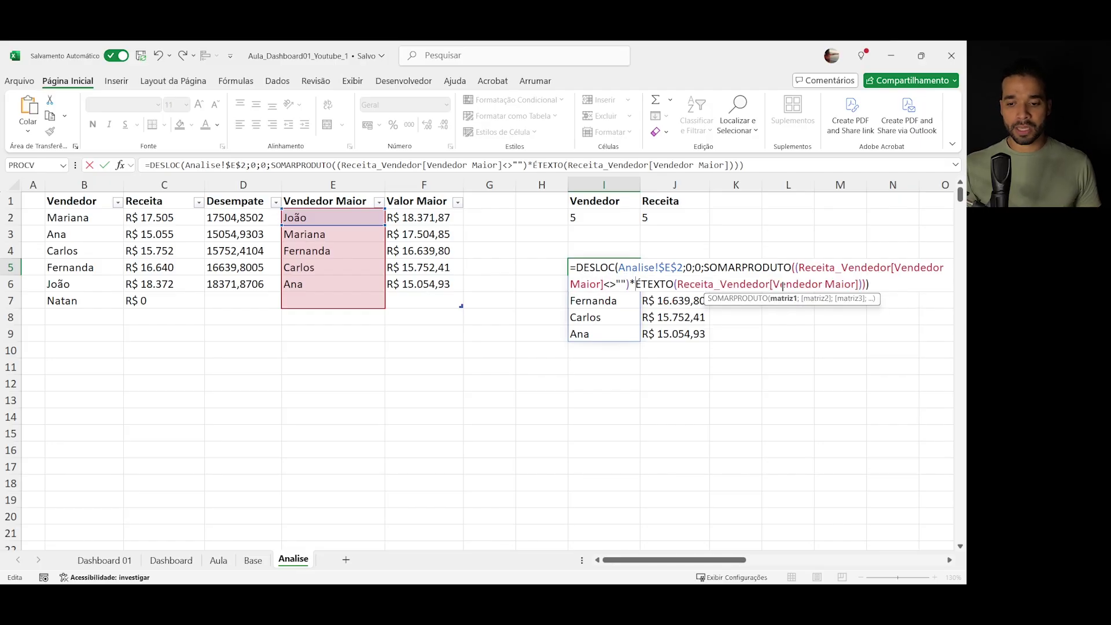
pyautogui.press('Return')
pyautogui.press('Up')
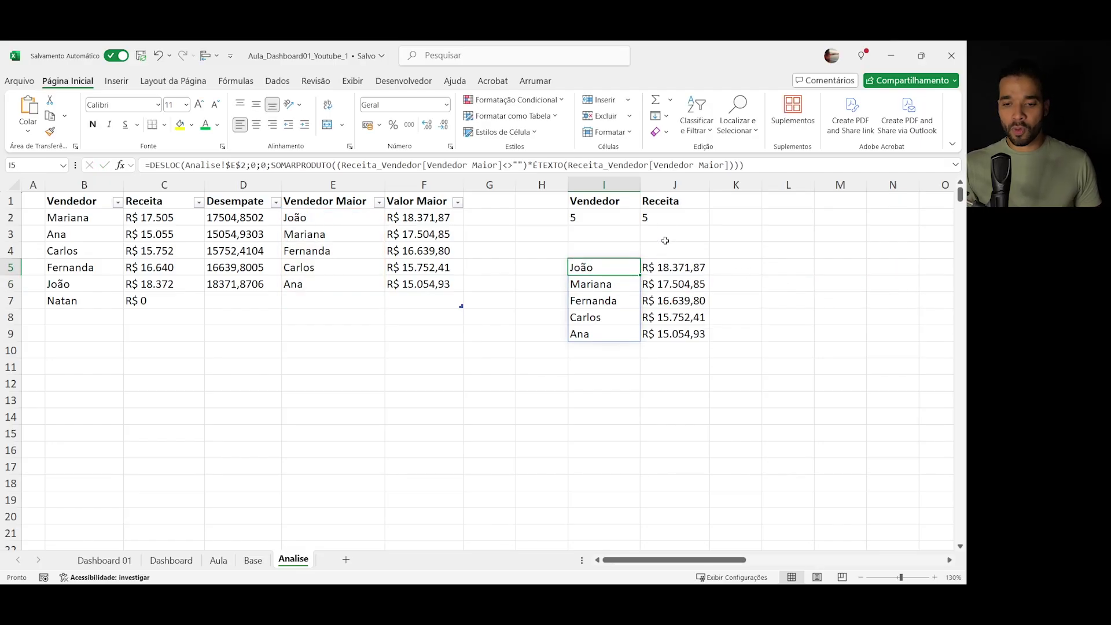
# - Copy the SOMARPRODUTO expression with ÉNÚM from J2 and use it to replace the J2 height argument in J5's DESLOC formula
pyautogui.click(660, 218)
pyautogui.press('F2')
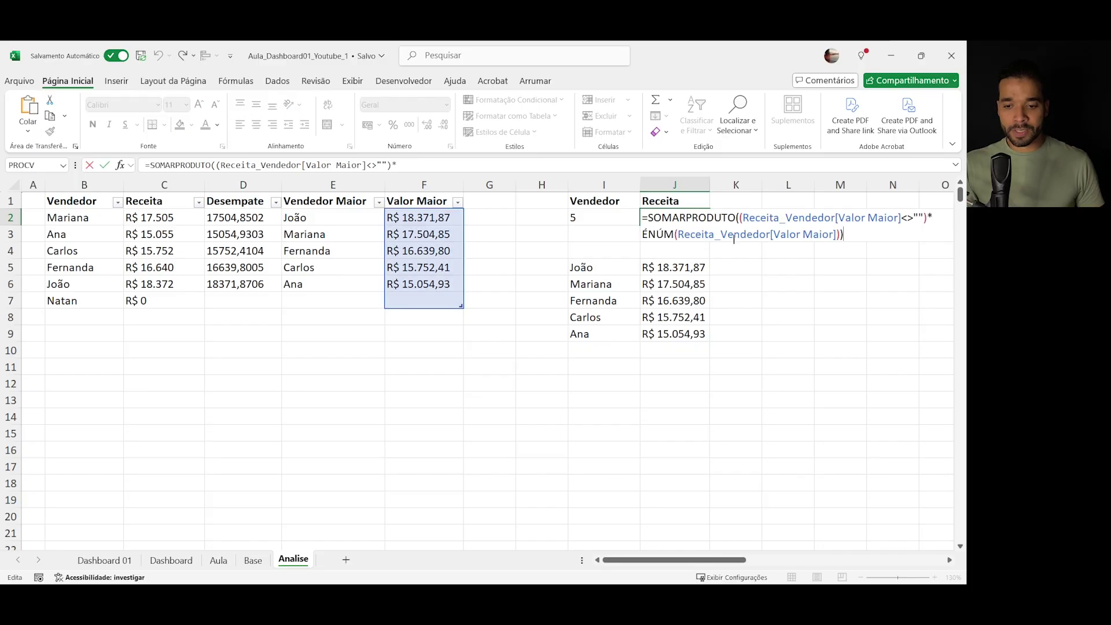
pyautogui.moveTo(853, 235); pyautogui.dragTo(648, 218)
pyautogui.press('Escape')
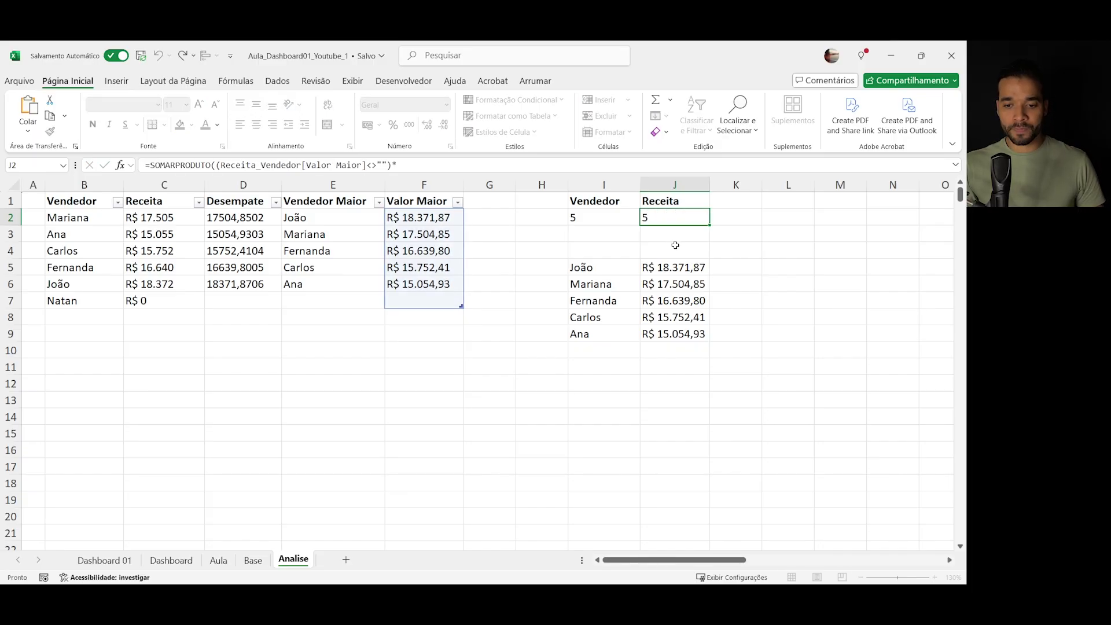
pyautogui.click(686, 267)
pyautogui.doubleClick(686, 267)
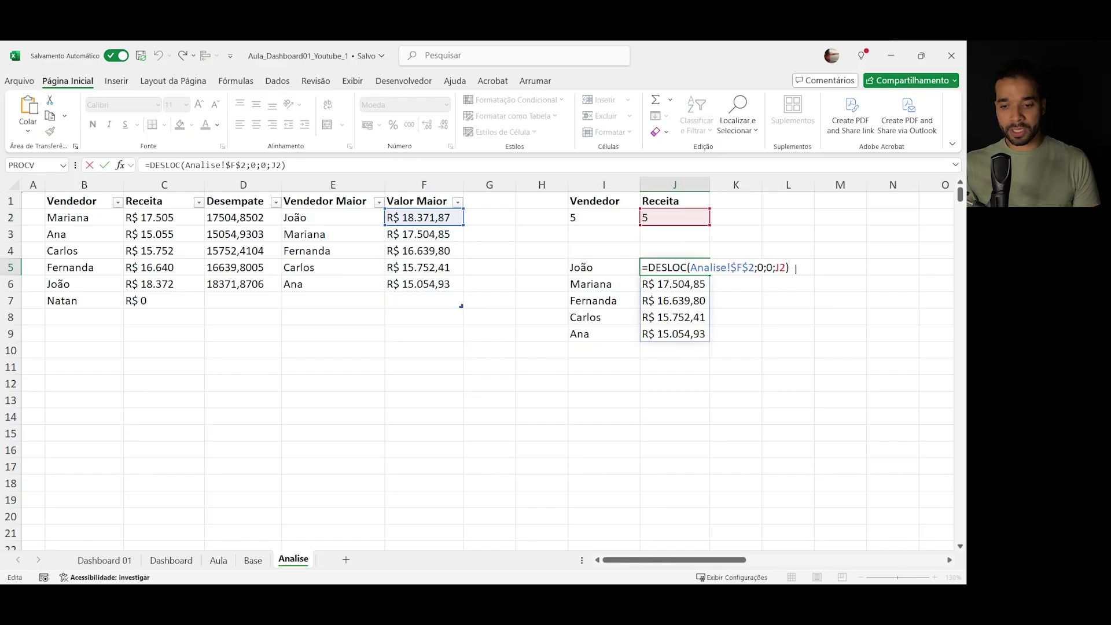
pyautogui.moveTo(786, 267); pyautogui.dragTo(776, 268)
pyautogui.press('BackSpace')
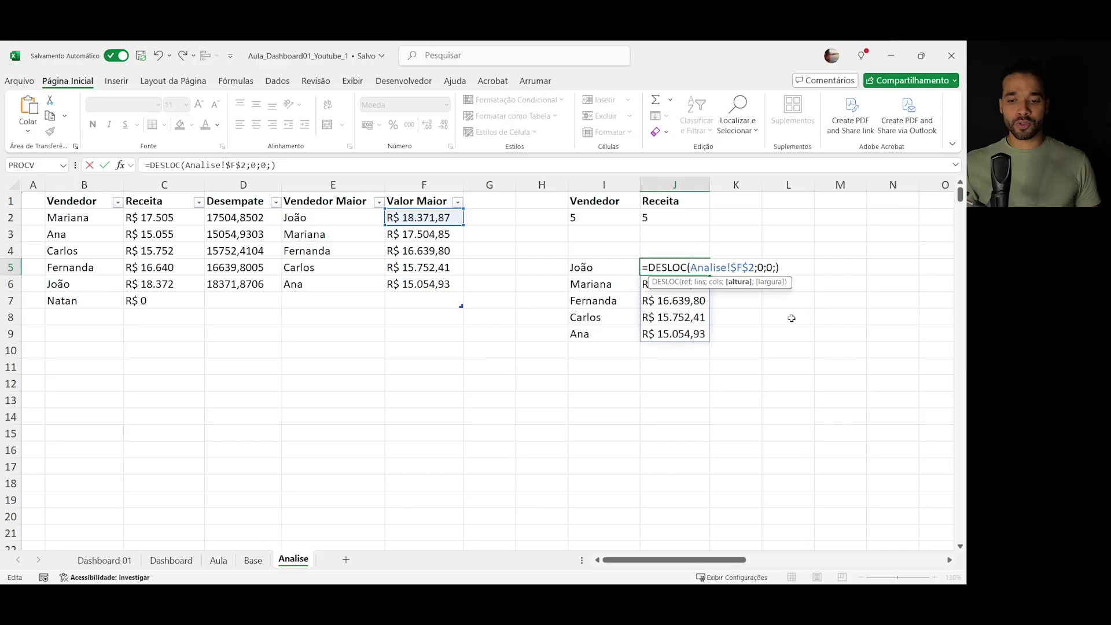
pyautogui.write('SOMARPRODUTO((Receita_Vendedor[Valor Maior]<>"")*ÉNÚM(Receita_Vendedor[Valor Maior]))')
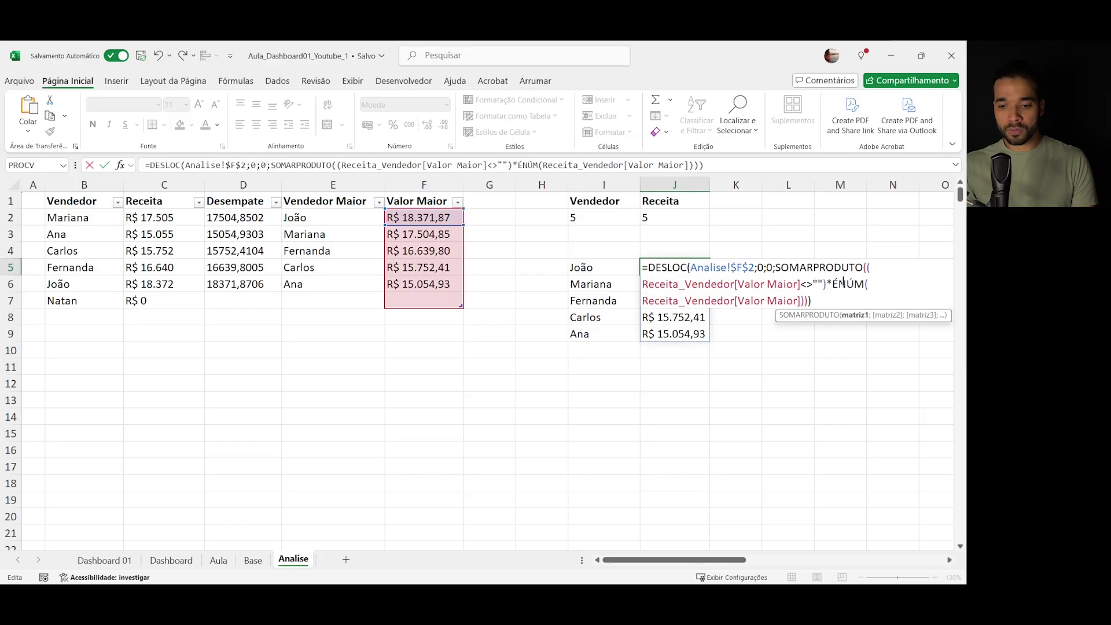
pyautogui.press('Return')
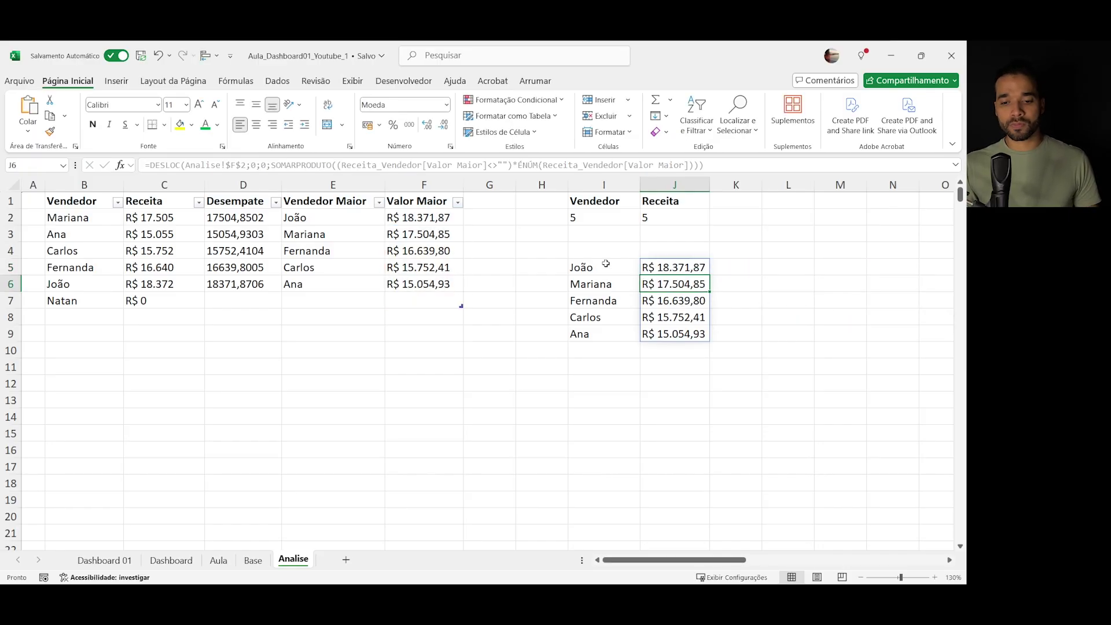
# - Delete the helper count formulas in I2:J2
pyautogui.moveTo(605, 265); pyautogui.dragTo(674, 350)
pyautogui.moveTo(632, 211); pyautogui.dragTo(671, 218)
pyautogui.press('Delete')
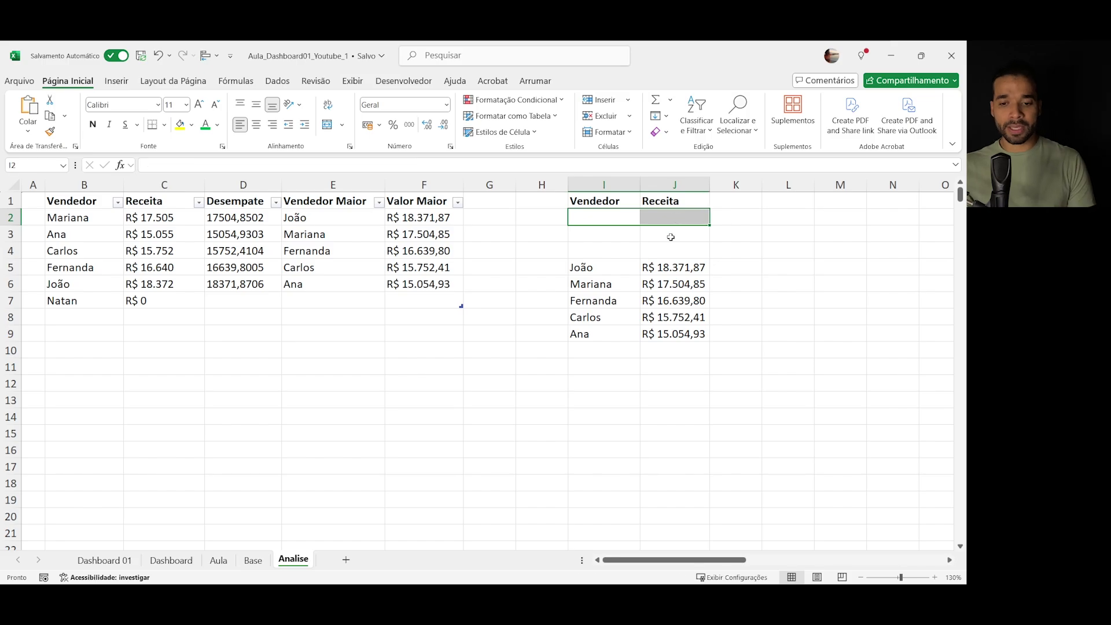
pyautogui.click(671, 237)
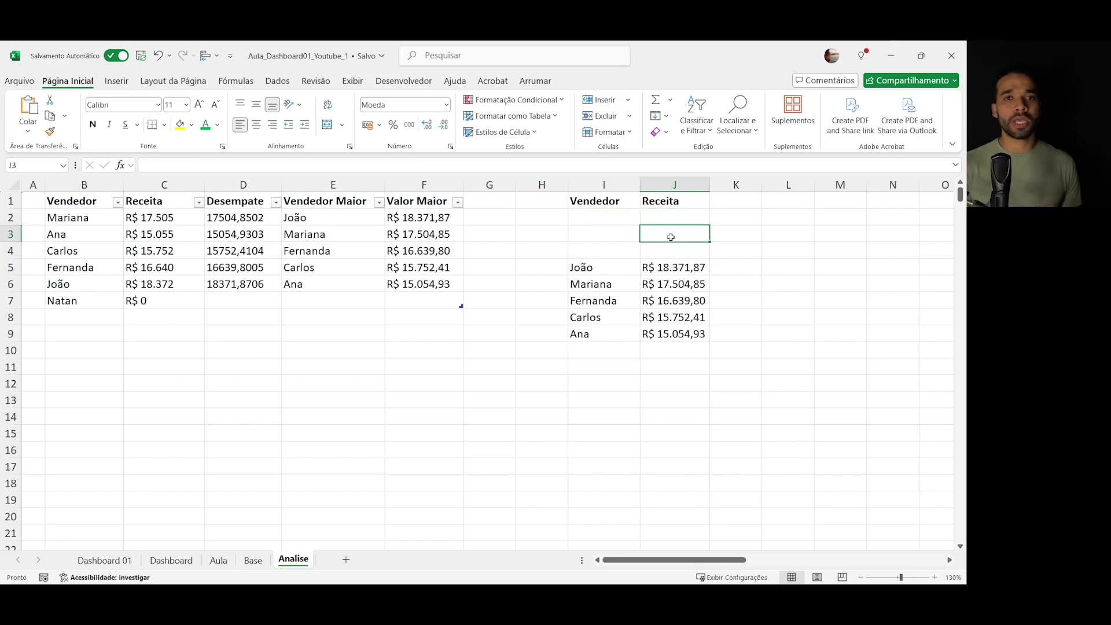
# - Remove the Analise! sheet prefix from the DESLOC reference in I5, leaving $E$2 as the starting cell
pyautogui.click(620, 270)
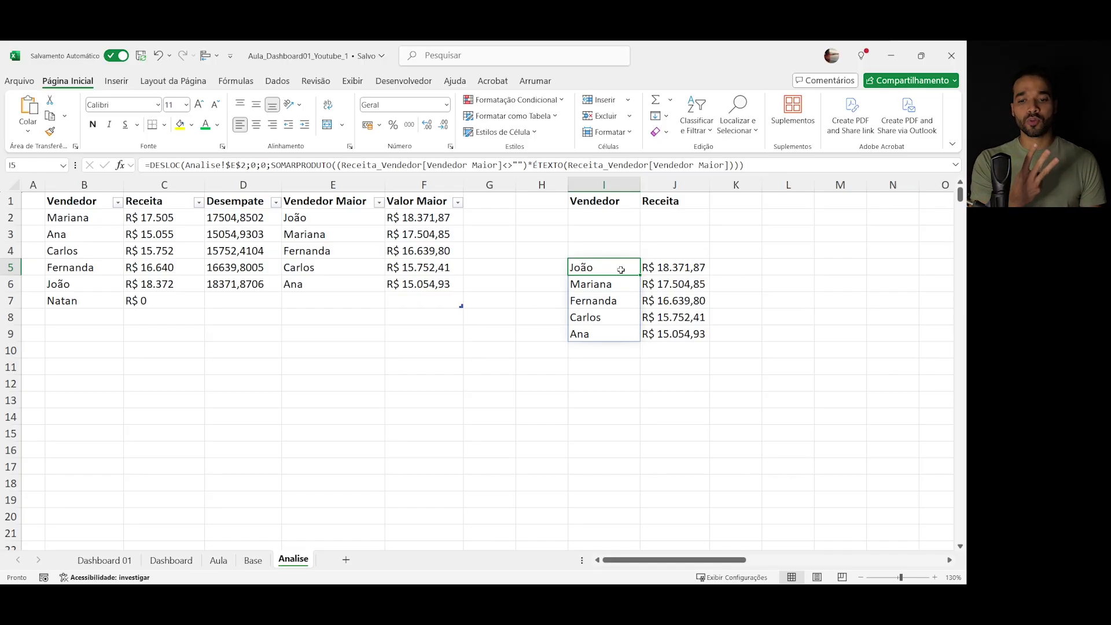
pyautogui.click(468, 369)
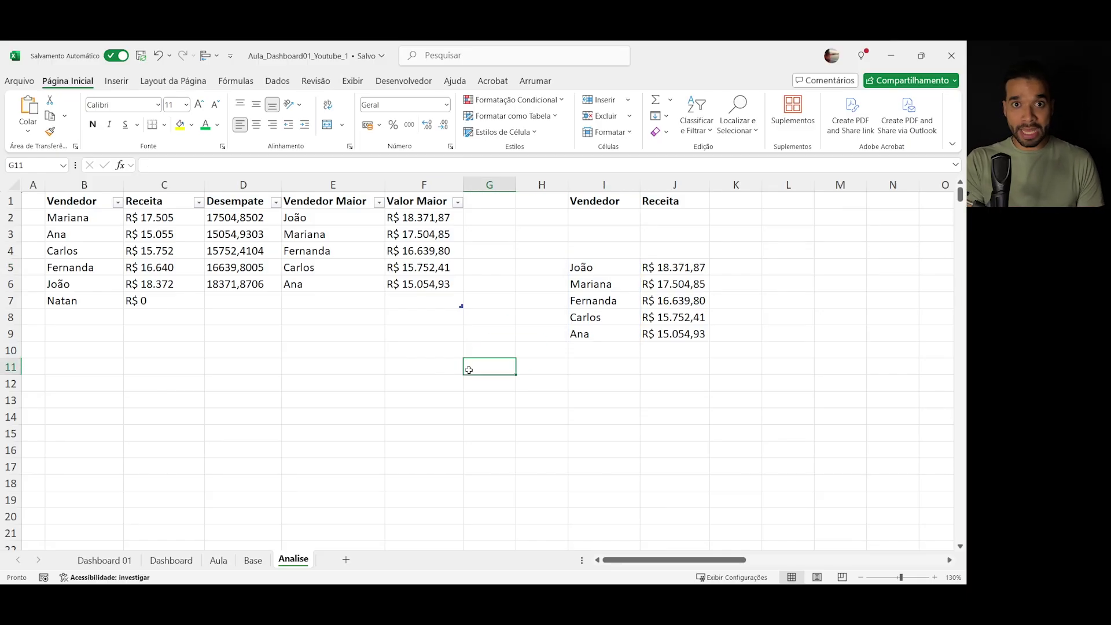
pyautogui.doubleClick(612, 268)
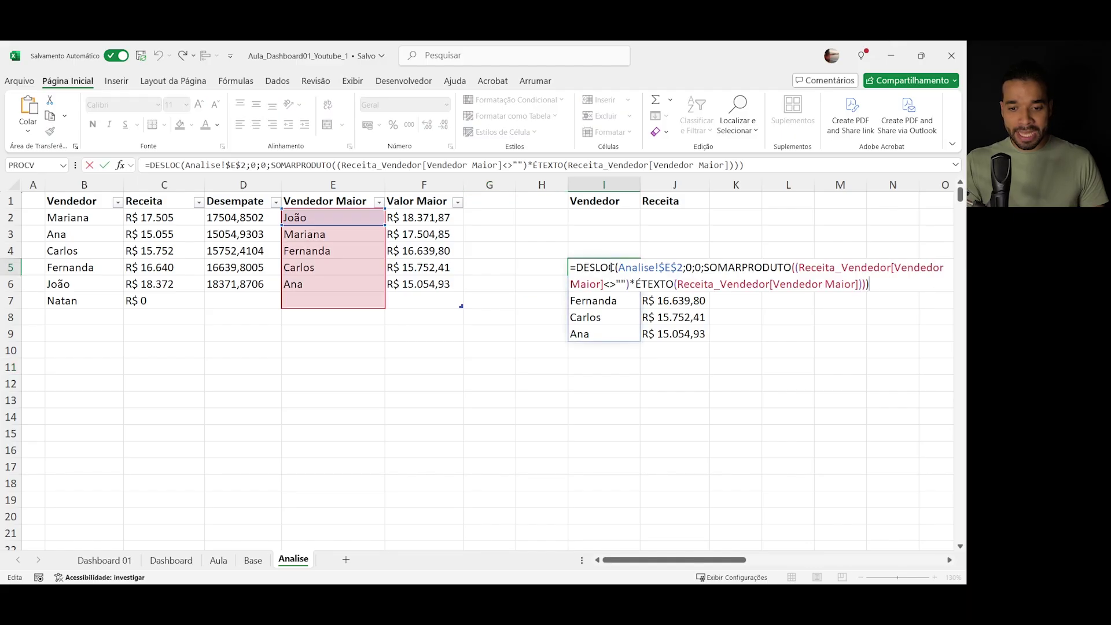
pyautogui.doubleClick(667, 267)
pyautogui.press('Delete')
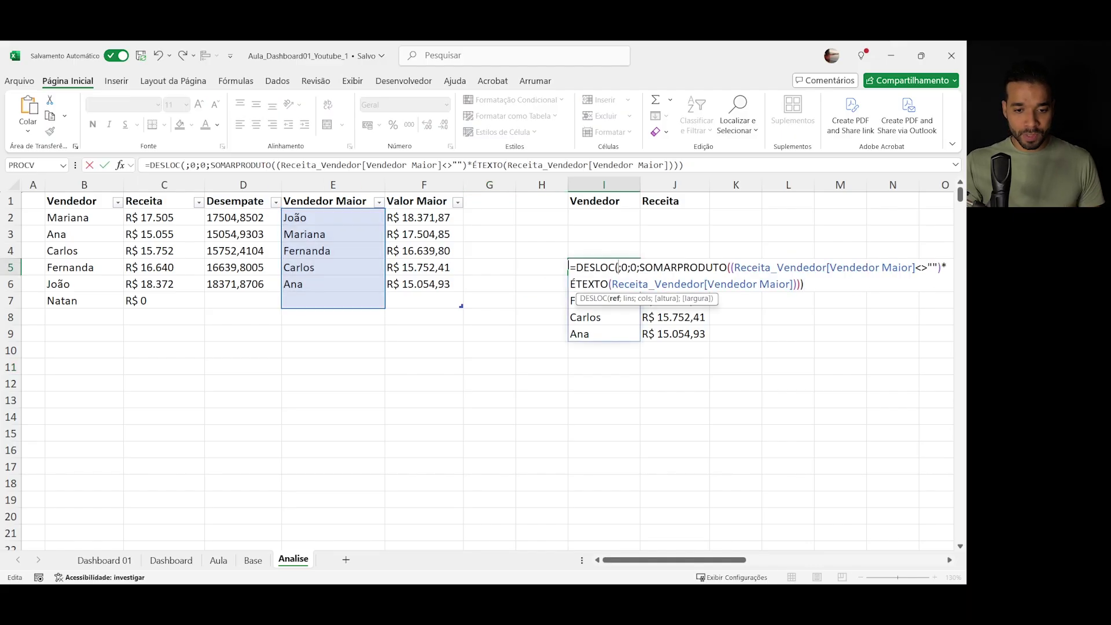
pyautogui.hotkey('ctrl', 'z')
pyautogui.click(659, 267)
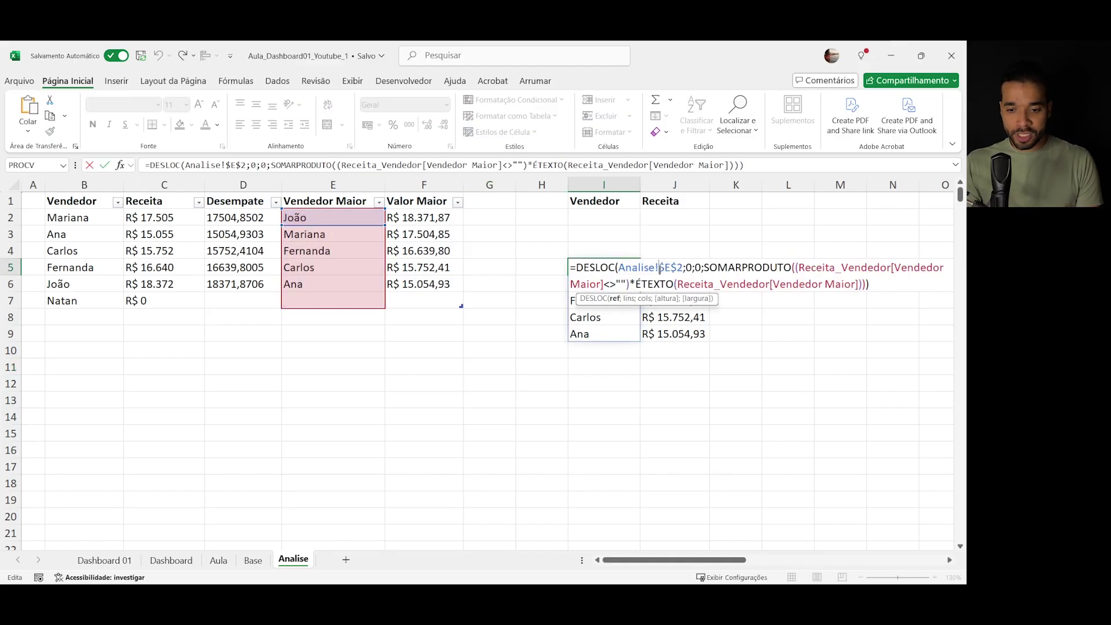
pyautogui.moveTo(658, 267); pyautogui.dragTo(613, 267)
pyautogui.press('Delete')
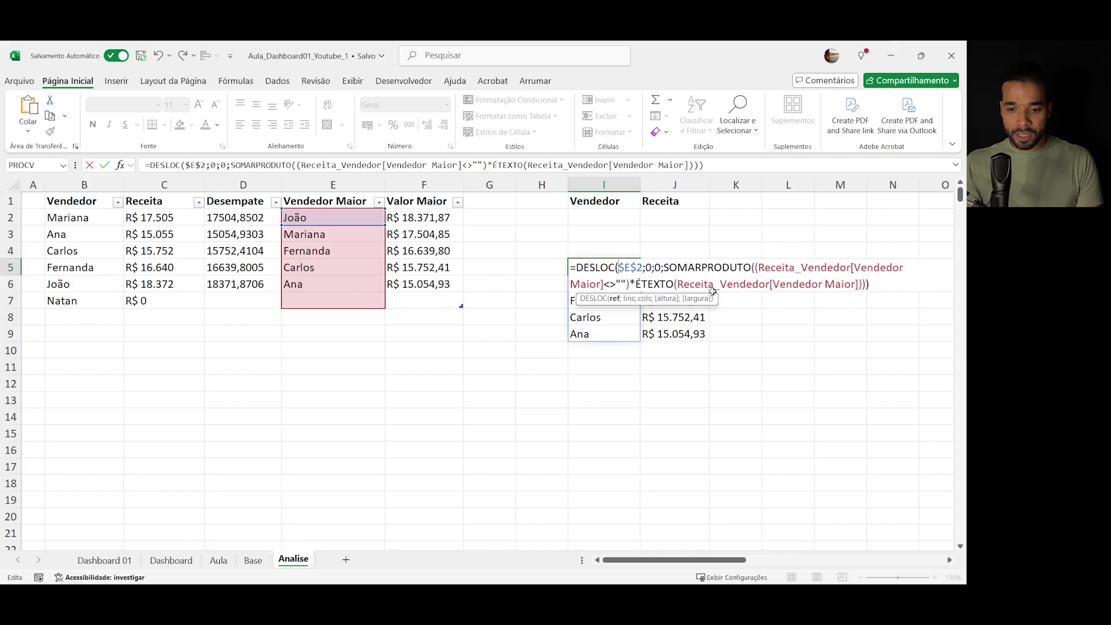
pyautogui.press('Return')
# - Remove the Analise! sheet prefix from the DESLOC reference in J5, leaving $F$2 as the starting cell
pyautogui.click(674, 267)
pyautogui.doubleClick(687, 267)
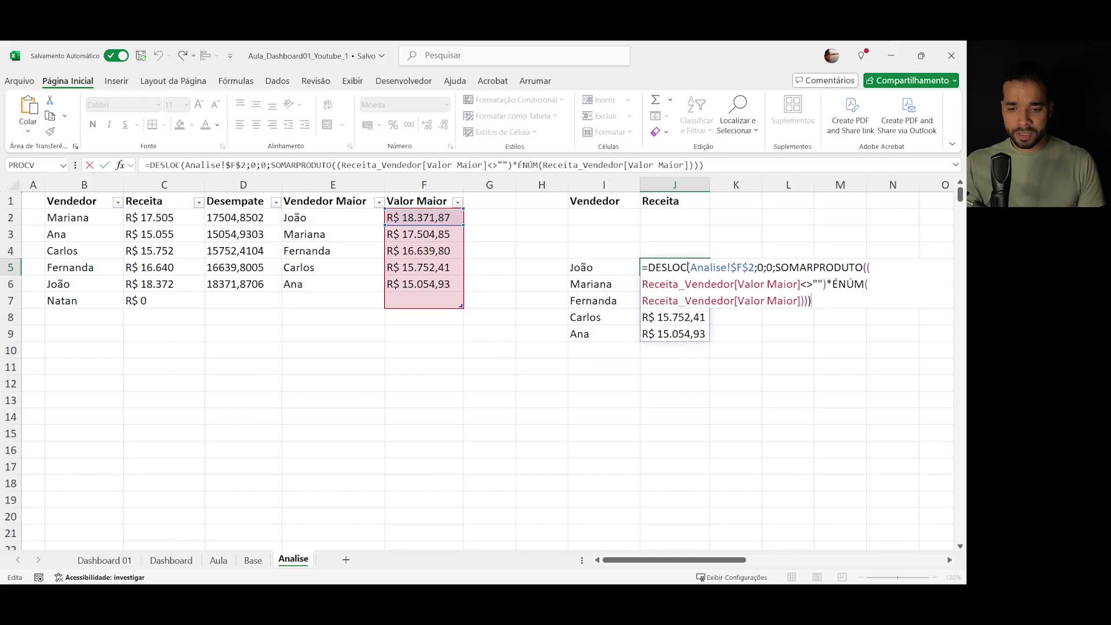
pyautogui.moveTo(691, 267); pyautogui.dragTo(727, 267)
pyautogui.press('Delete')
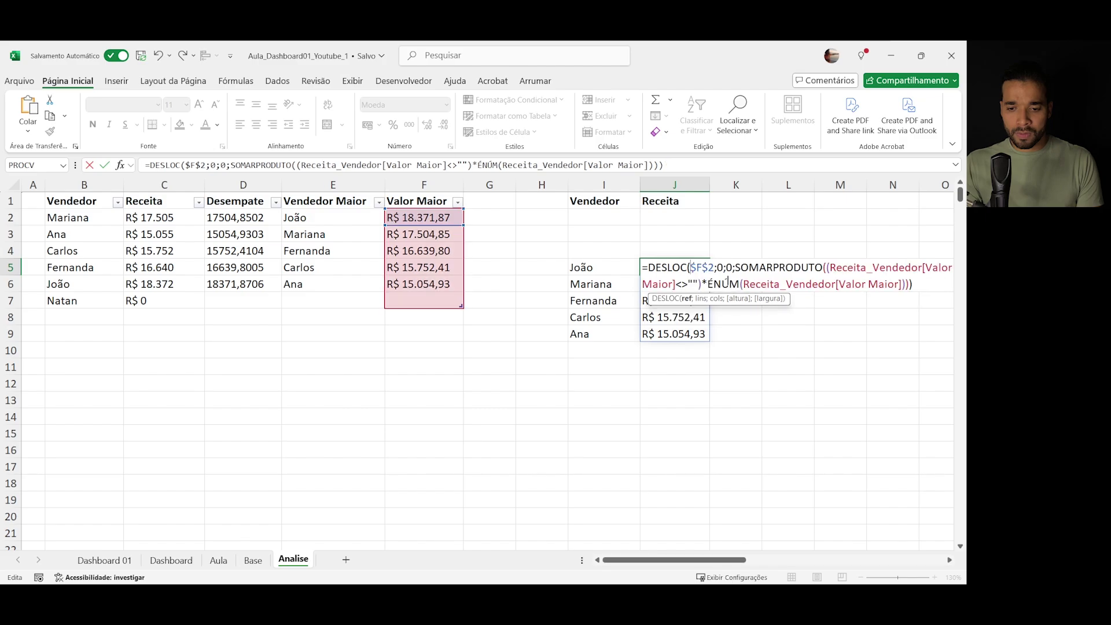
pyautogui.press('Return')
# - Copy the complete DESLOC formula text from I5, equals sign included, leaving the cell unchanged
pyautogui.moveTo(599, 263); pyautogui.dragTo(659, 269)
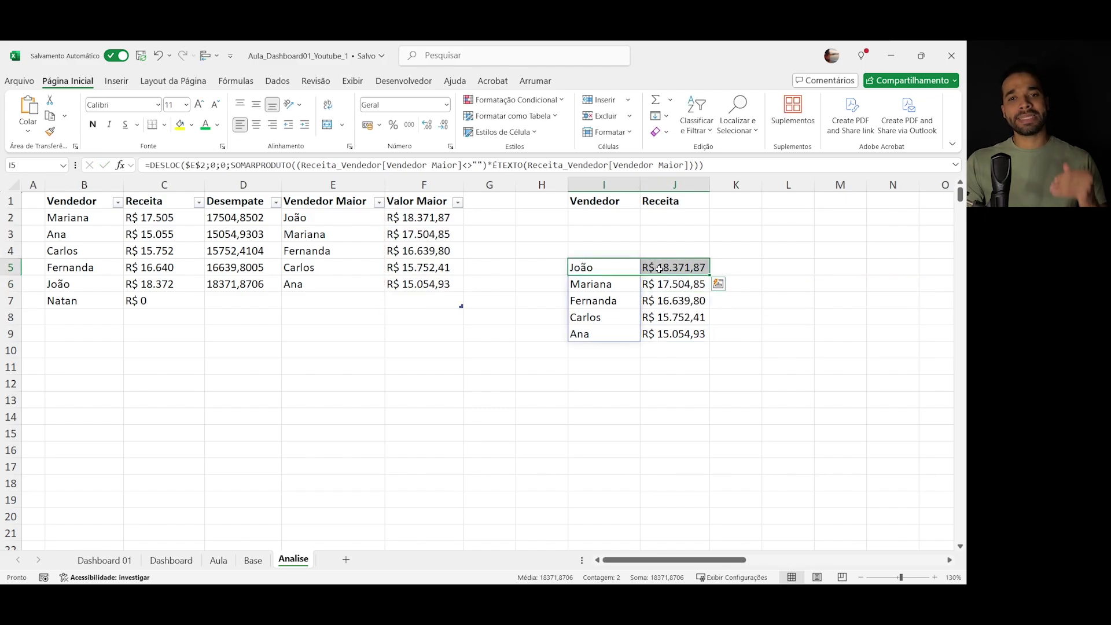
pyautogui.click(608, 304)
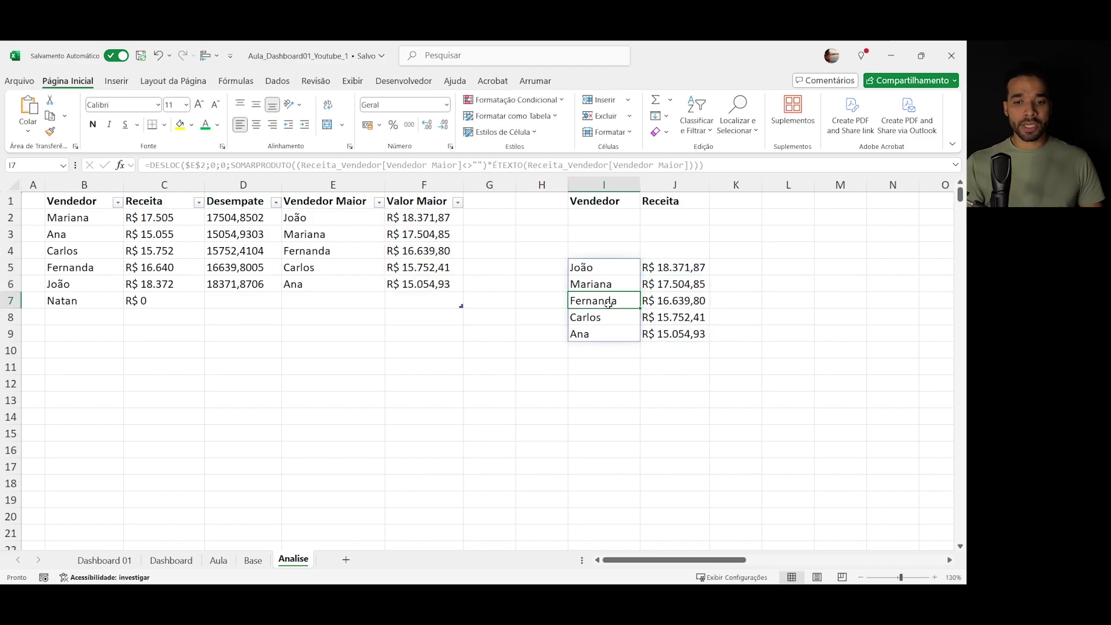
pyautogui.doubleClick(604, 267)
pyautogui.moveTo(875, 285); pyautogui.dragTo(570, 267)
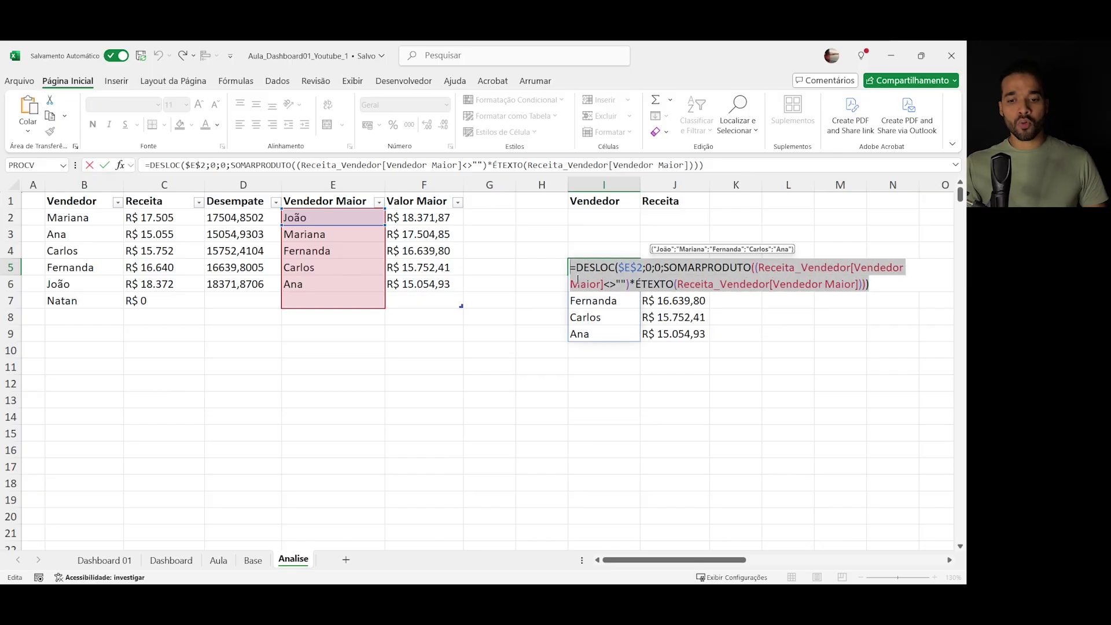
pyautogui.press('Escape')
pyautogui.click(425, 367)
# - Open the Name Manager and examine which ranges the existing Receita_Vendedor and Vendas tables refer to
pyautogui.click(253, 84)
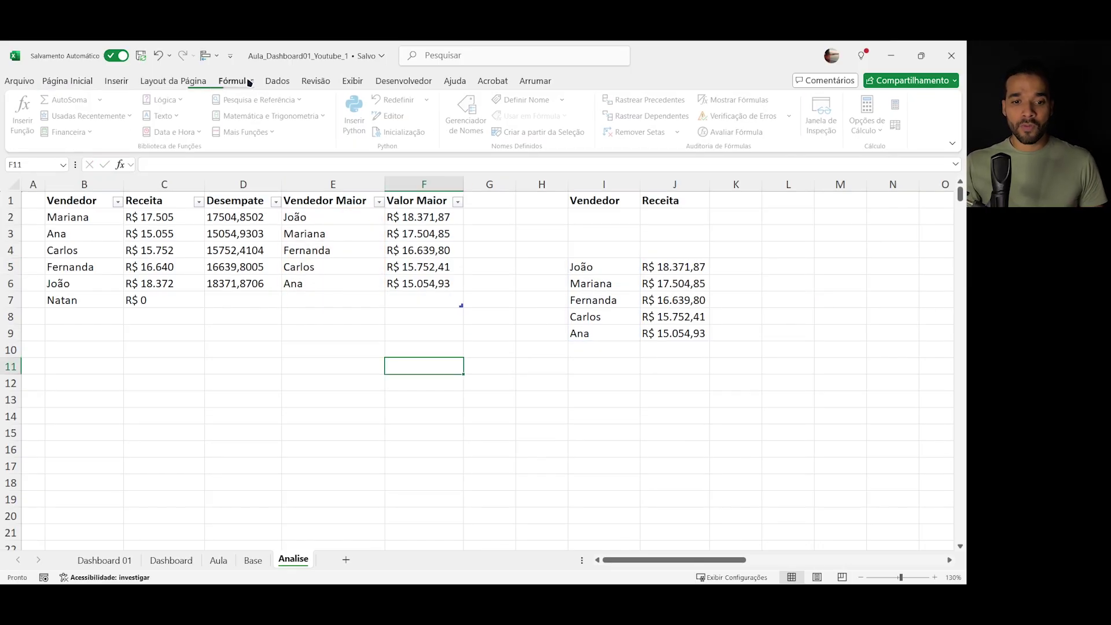
pyautogui.click(469, 116)
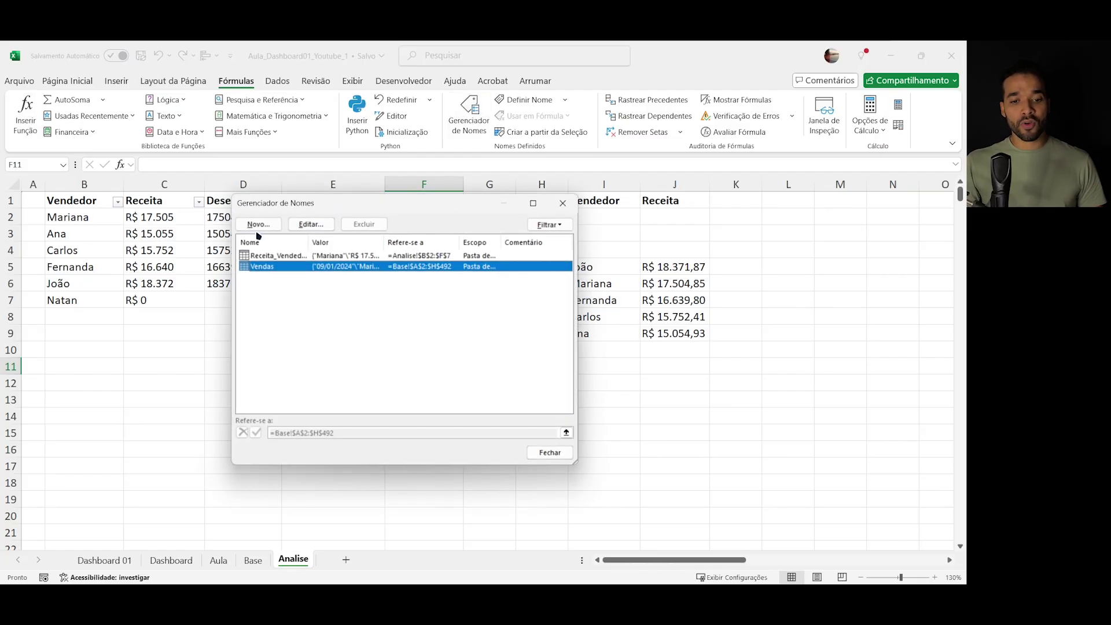
pyautogui.click(258, 225)
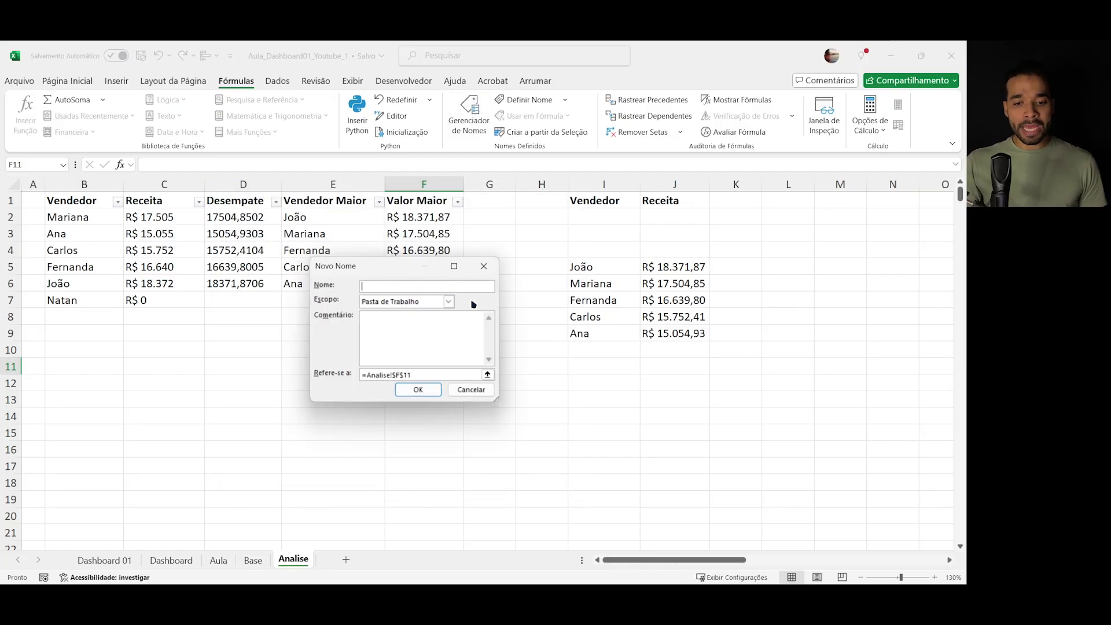
pyautogui.click(471, 390)
pyautogui.click(284, 258)
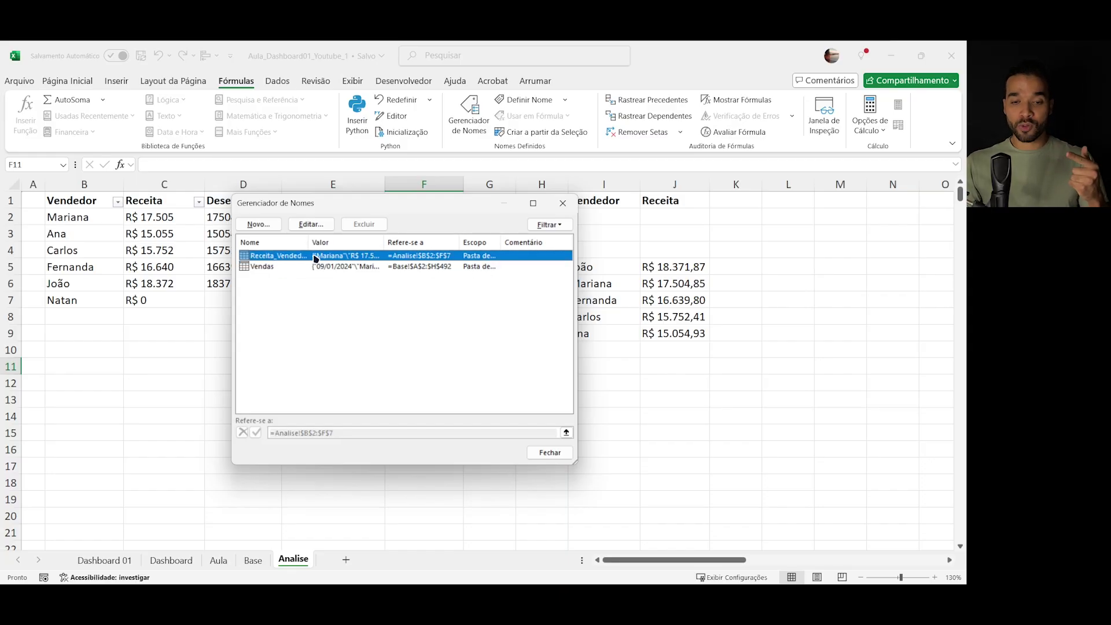
pyautogui.click(264, 268)
pyautogui.click(283, 256)
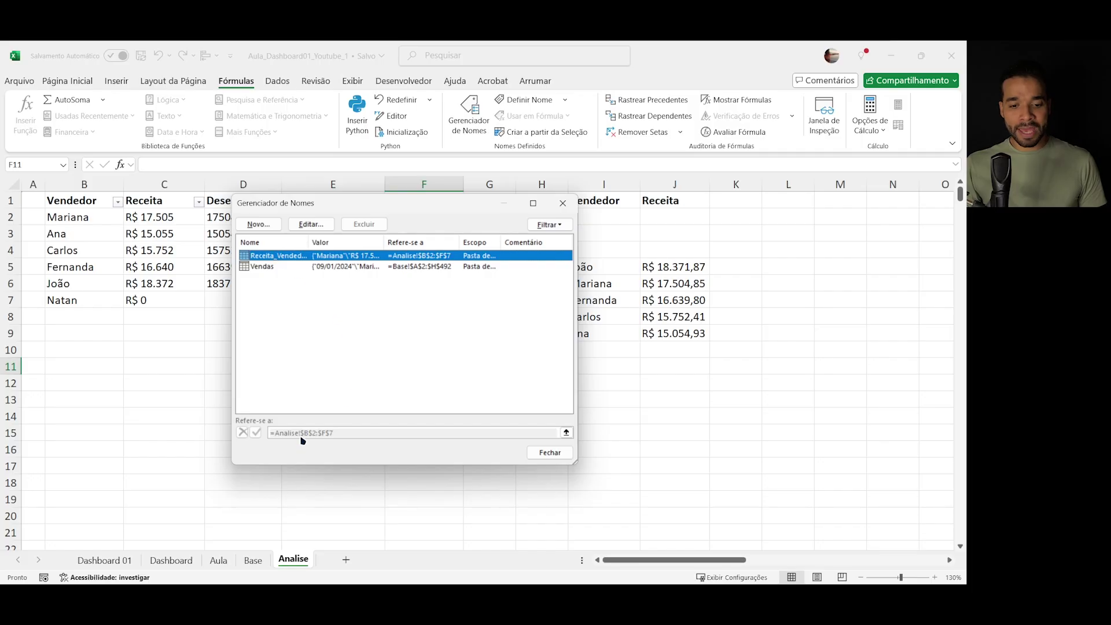
pyautogui.click(276, 268)
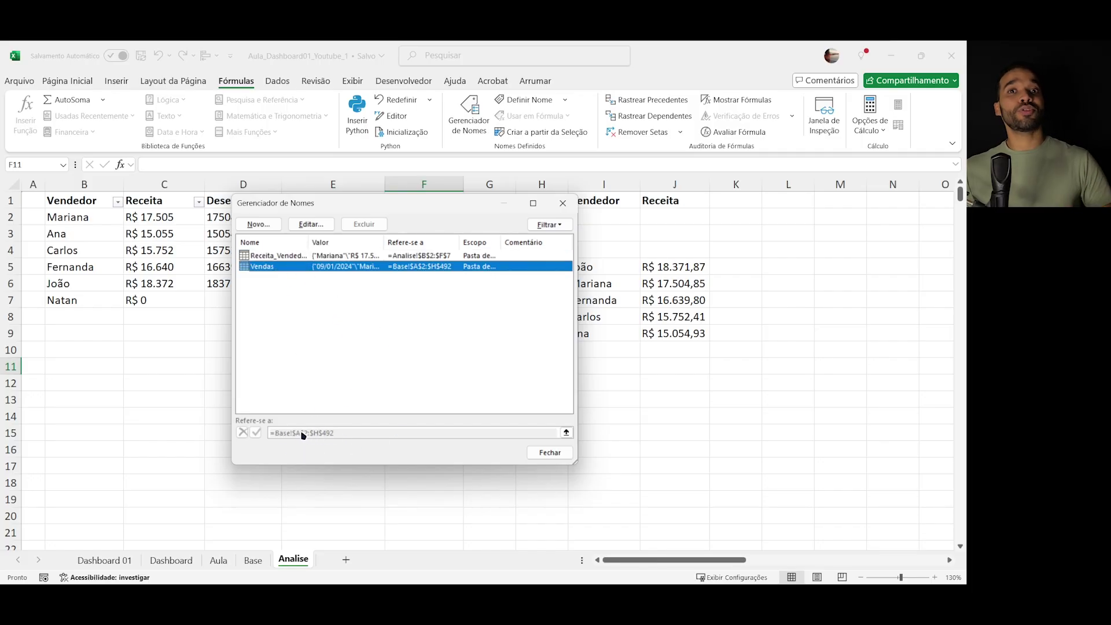
# - Start a new workbook-scope name called ListaVendedores and point its reference at cell I5 of Analise
pyautogui.click(258, 224)
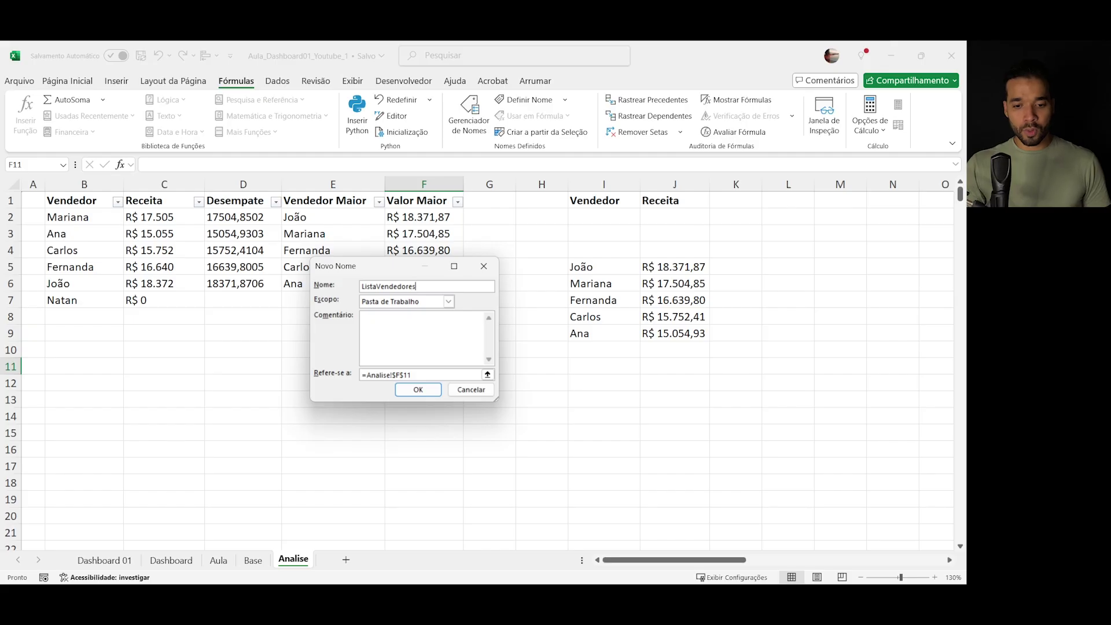
pyautogui.click(419, 375)
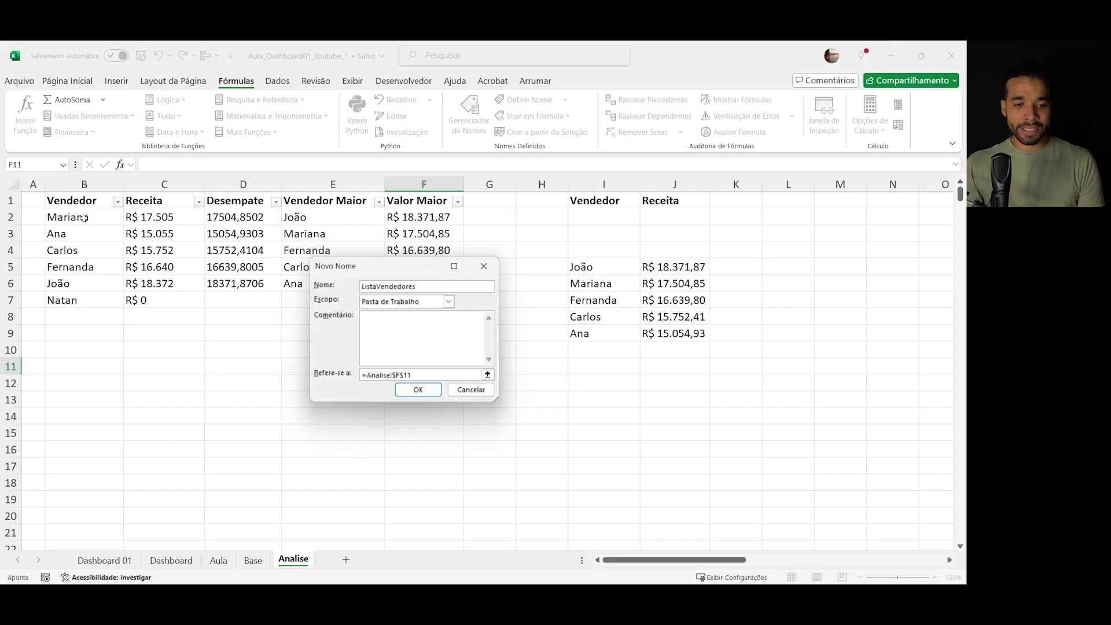
pyautogui.click(176, 217)
pyautogui.click(613, 266)
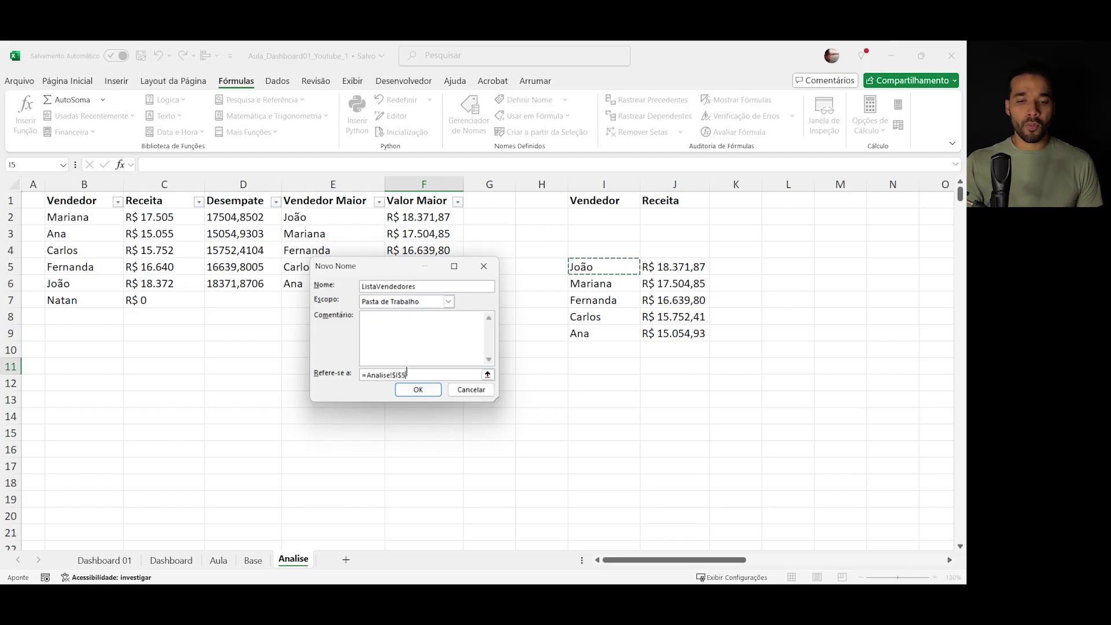
# - Replace the ListaVendedores reference with the copied DESLOC formula, widen the dialog to check it, save the name and close the Name Manager
pyautogui.moveTo(407, 375); pyautogui.dragTo(364, 375)
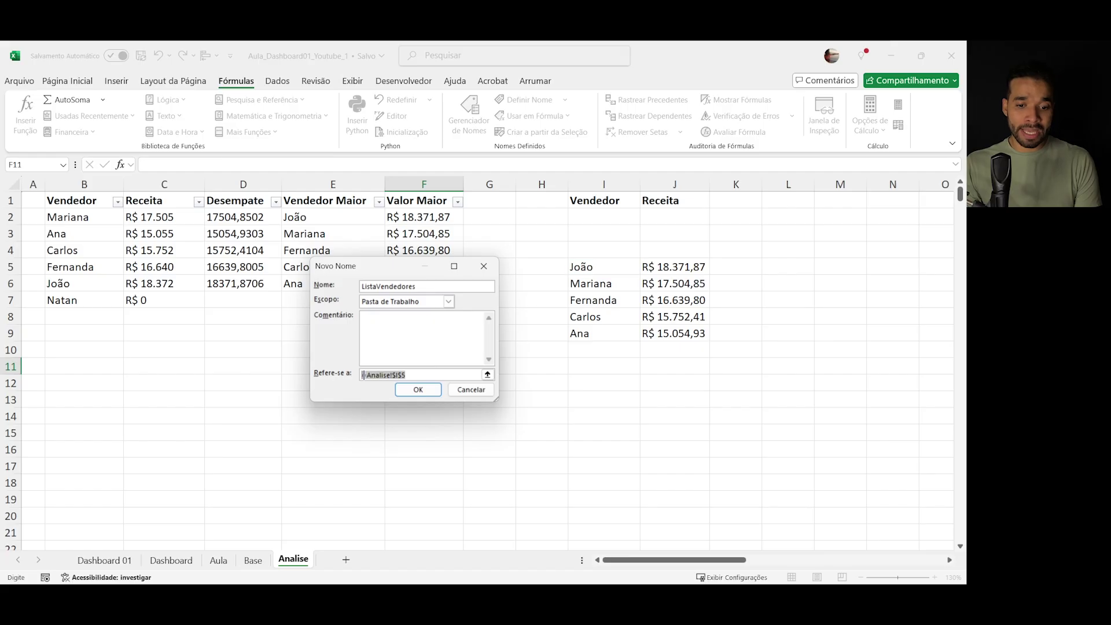
pyautogui.press('BackSpace')
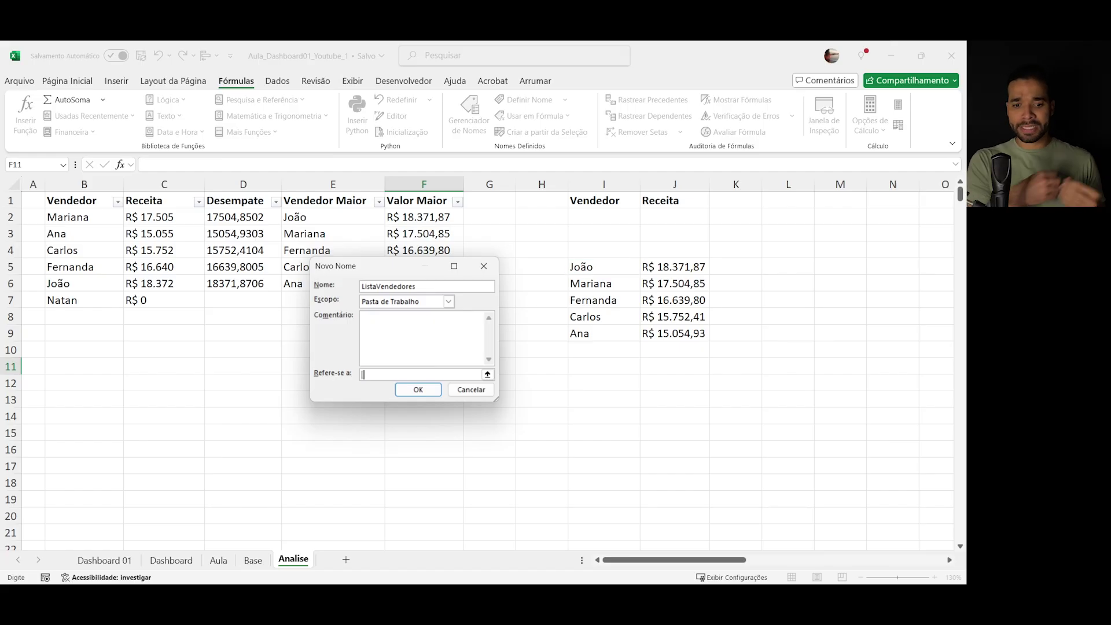
pyautogui.hotkey('ctrl', 'v')
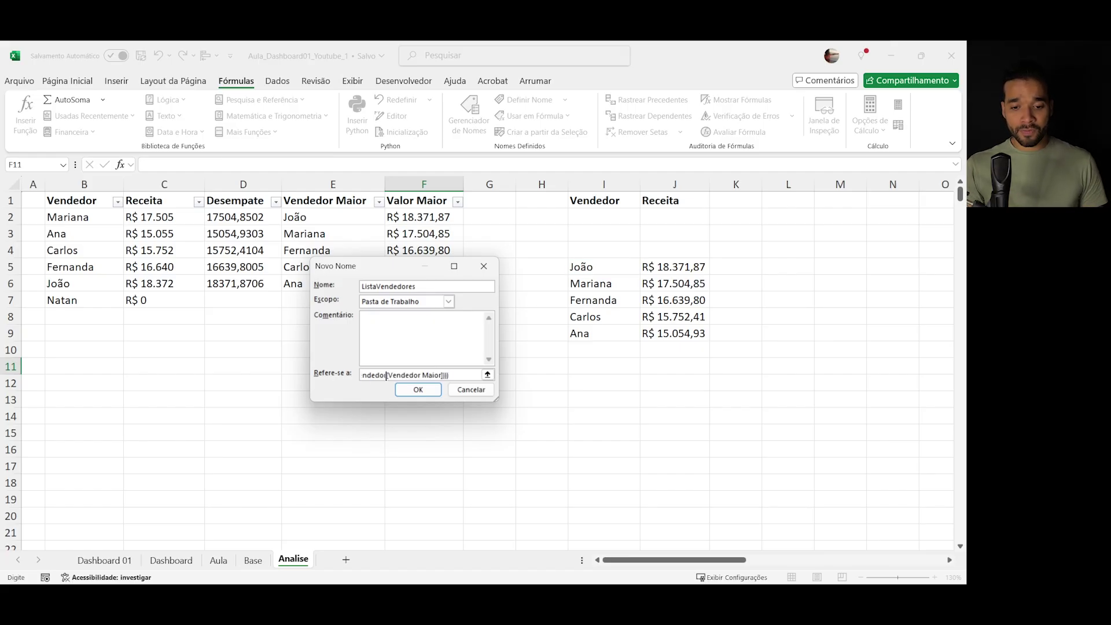
pyautogui.moveTo(478, 375); pyautogui.dragTo(327, 380)
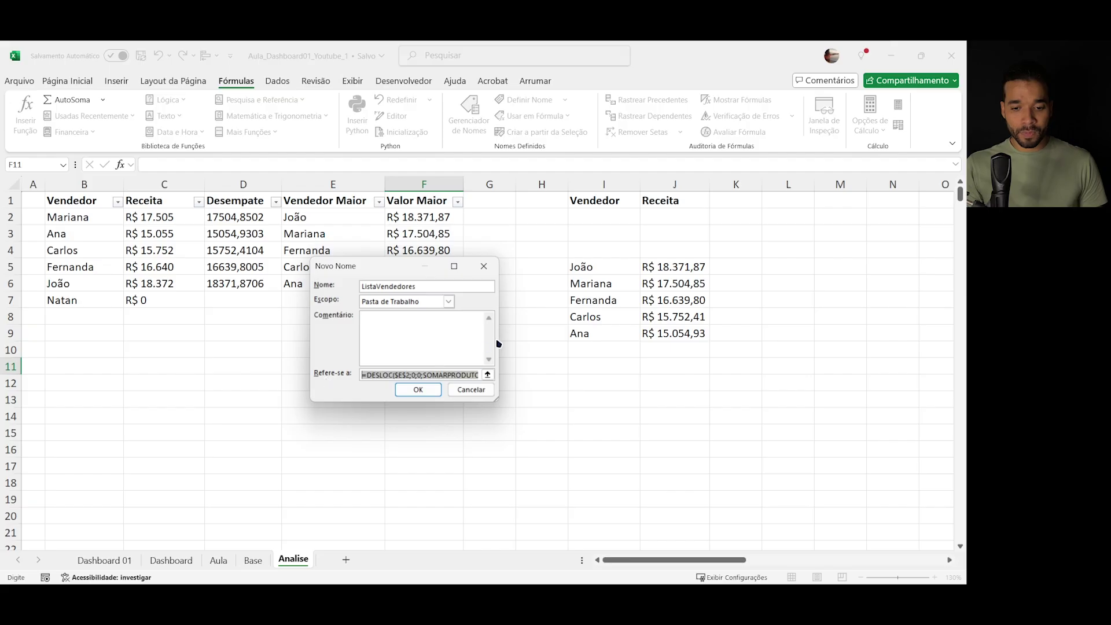
pyautogui.moveTo(499, 340); pyautogui.dragTo(833, 342)
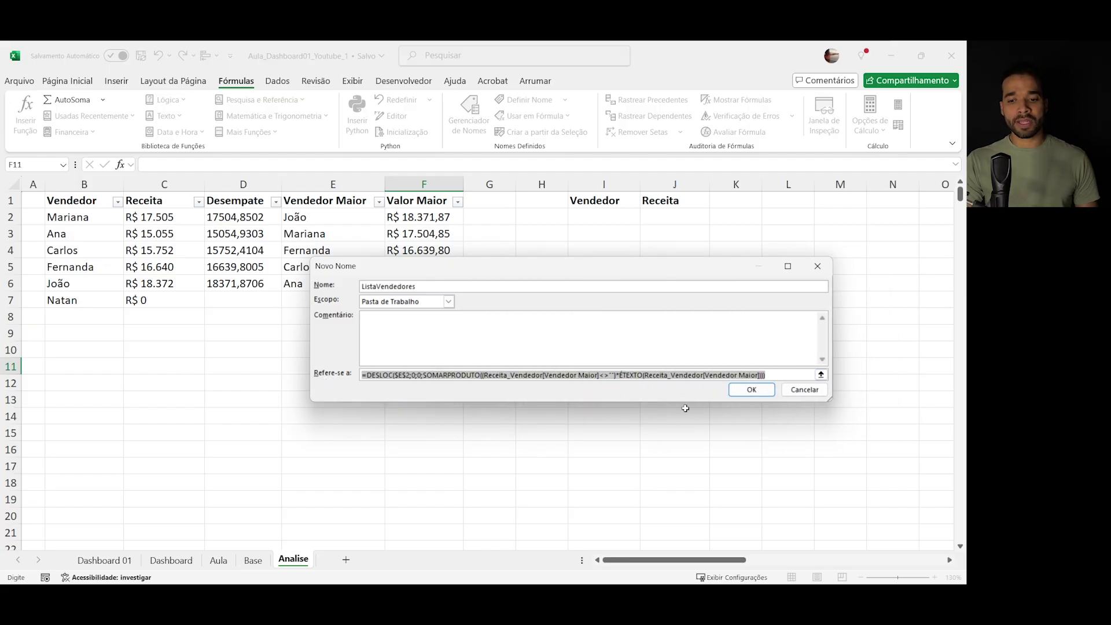
pyautogui.click(751, 391)
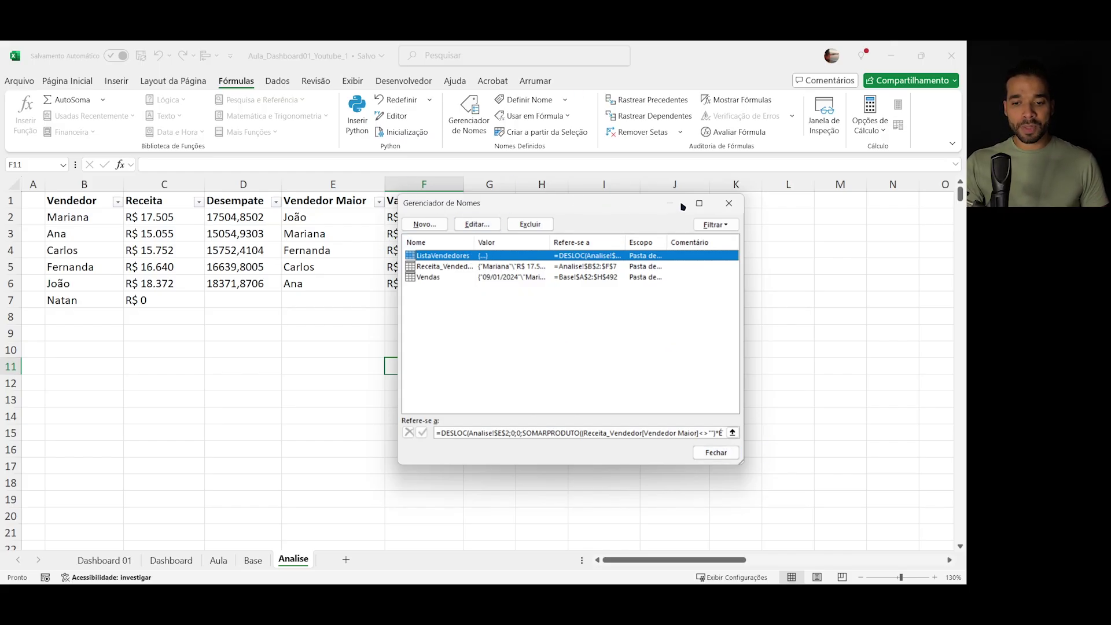
pyautogui.click(728, 203)
# - Copy the complete DESLOC formula text from J5, leaving the cell unchanged
pyautogui.click(688, 263)
pyautogui.doubleClick(688, 263)
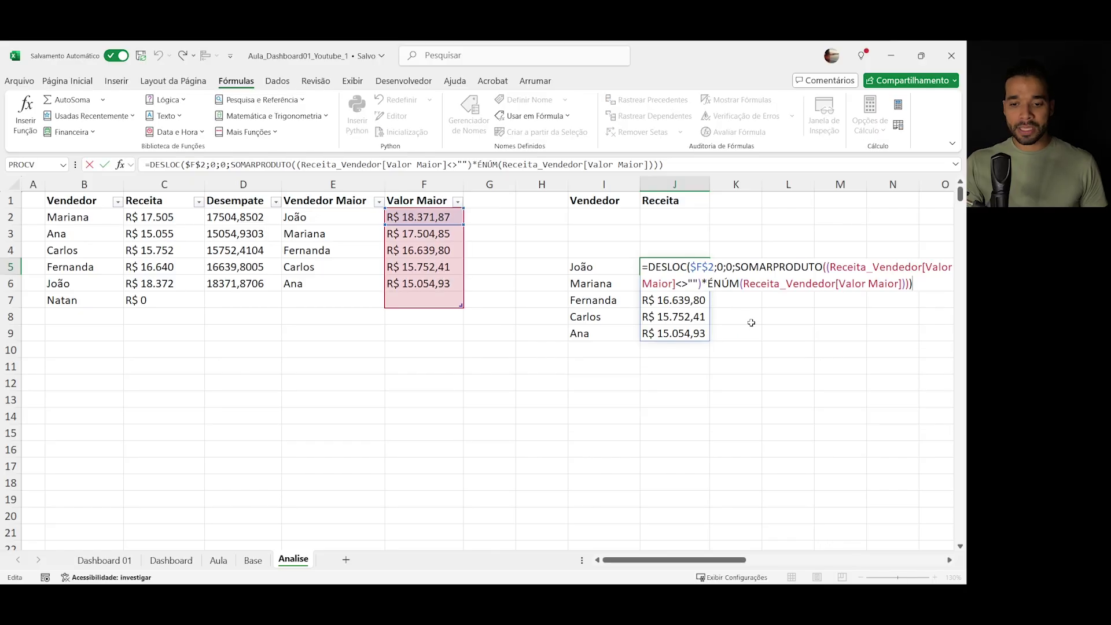
pyautogui.moveTo(913, 283); pyautogui.dragTo(642, 267)
pyautogui.press('Escape')
pyautogui.doubleClick(652, 269)
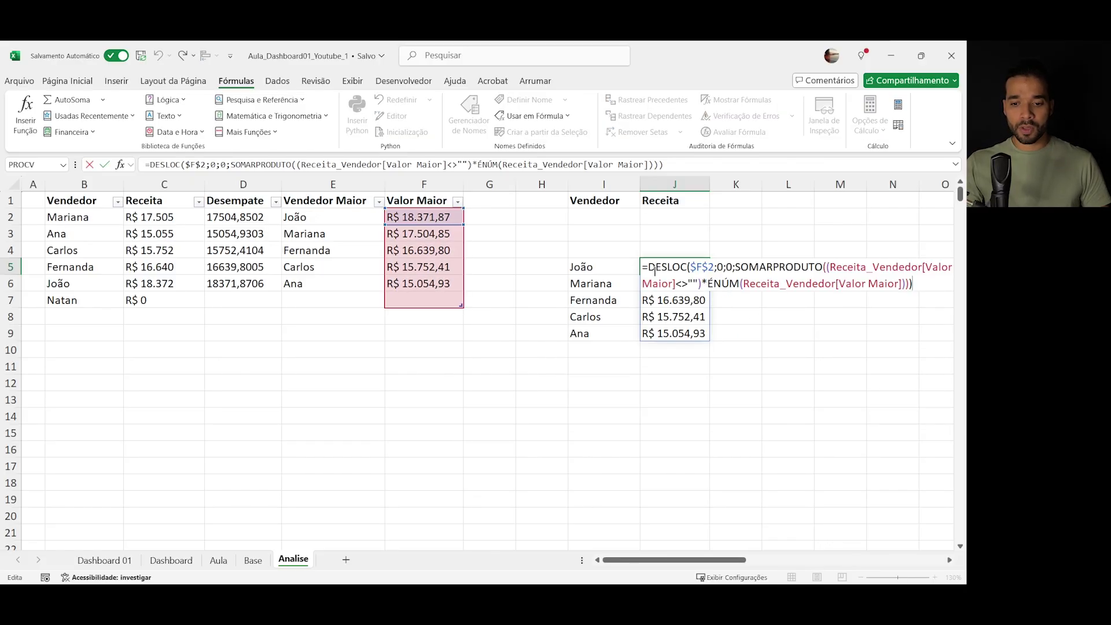
pyautogui.press('Escape')
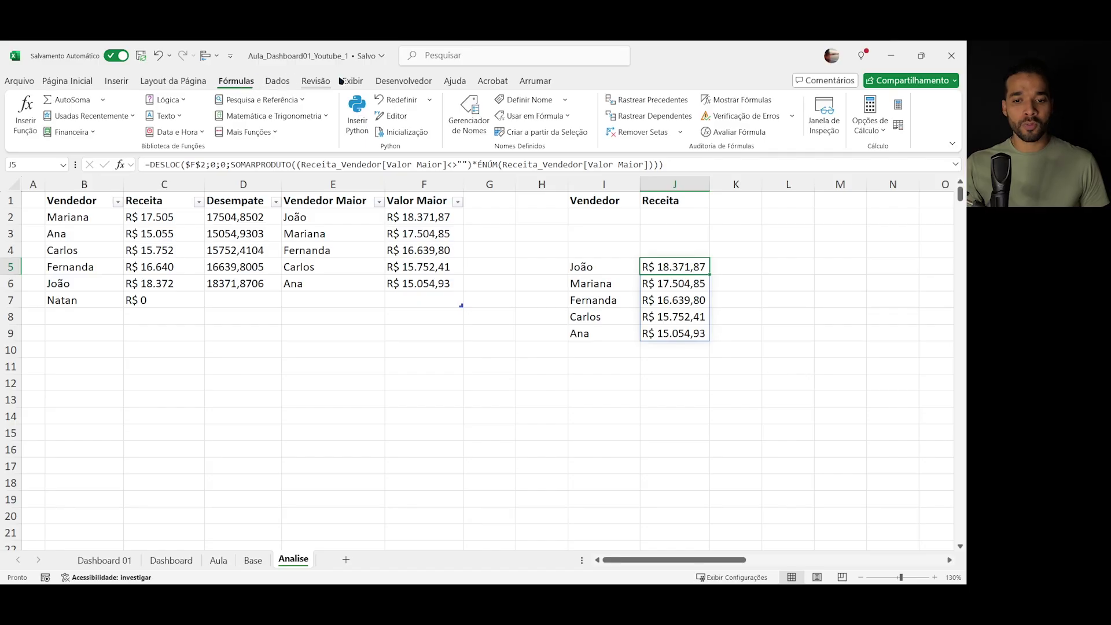
# - Define a workbook-scope name ListaValores that refers to the copied DESLOC formula for Valor Maior, and close the Name Manager
pyautogui.click(469, 126)
pyautogui.click(425, 223)
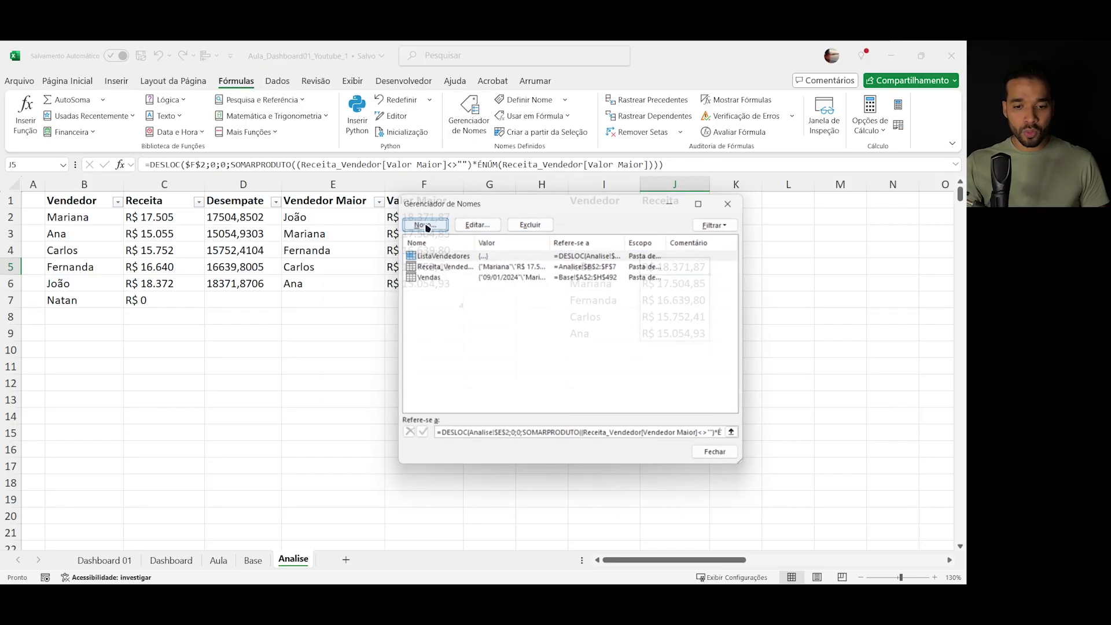
pyautogui.write('ListaValores')
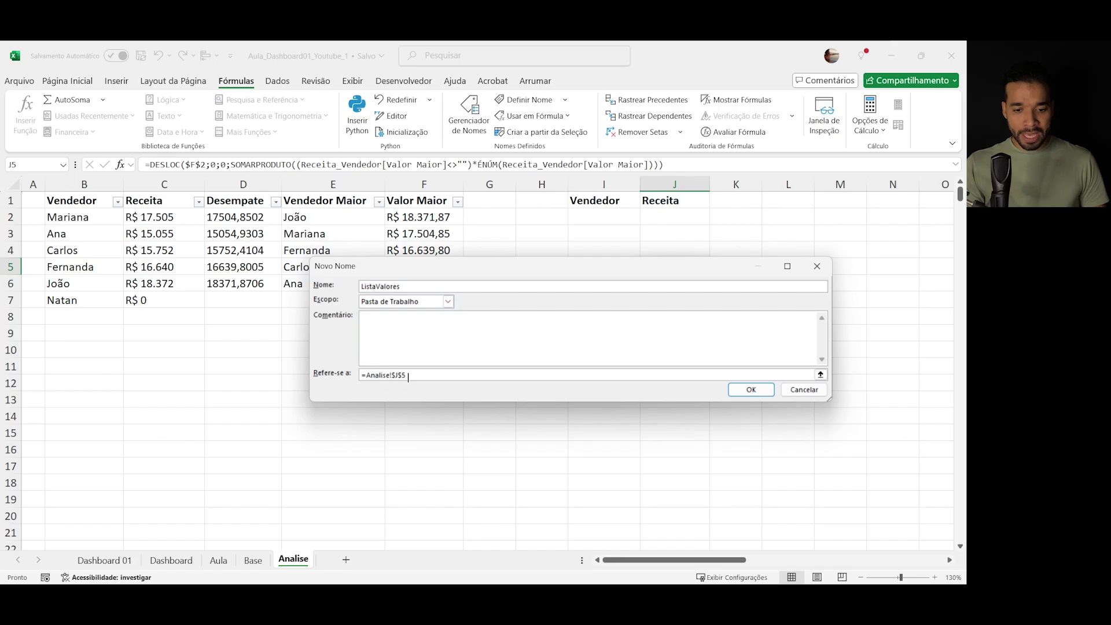
pyautogui.moveTo(407, 375); pyautogui.dragTo(362, 377)
pyautogui.press('BackSpace')
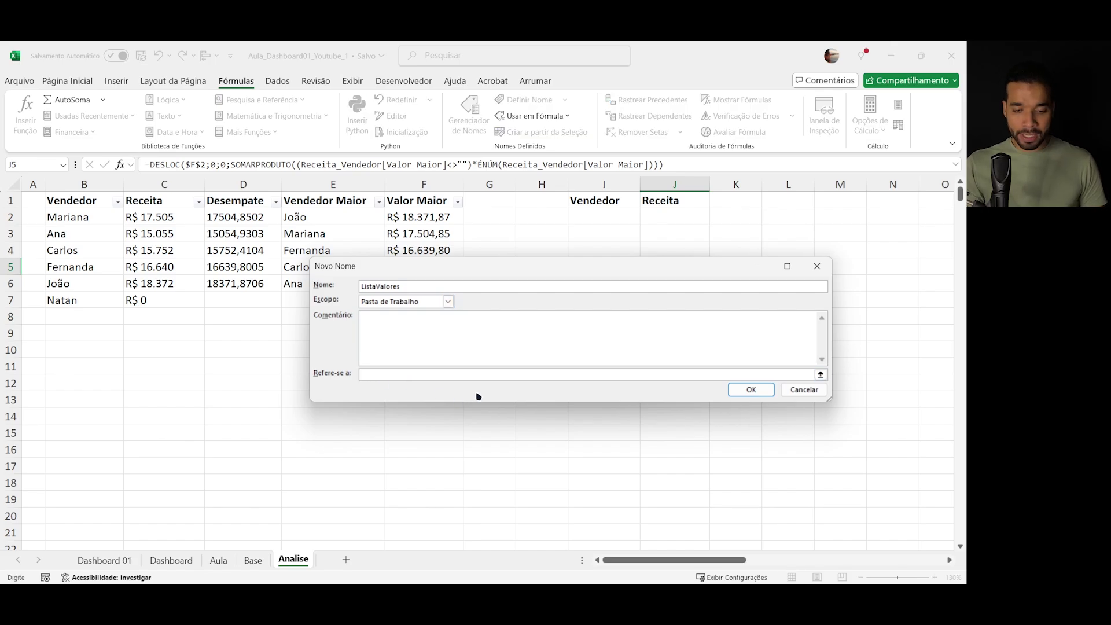
pyautogui.hotkey('ctrl', 'v')
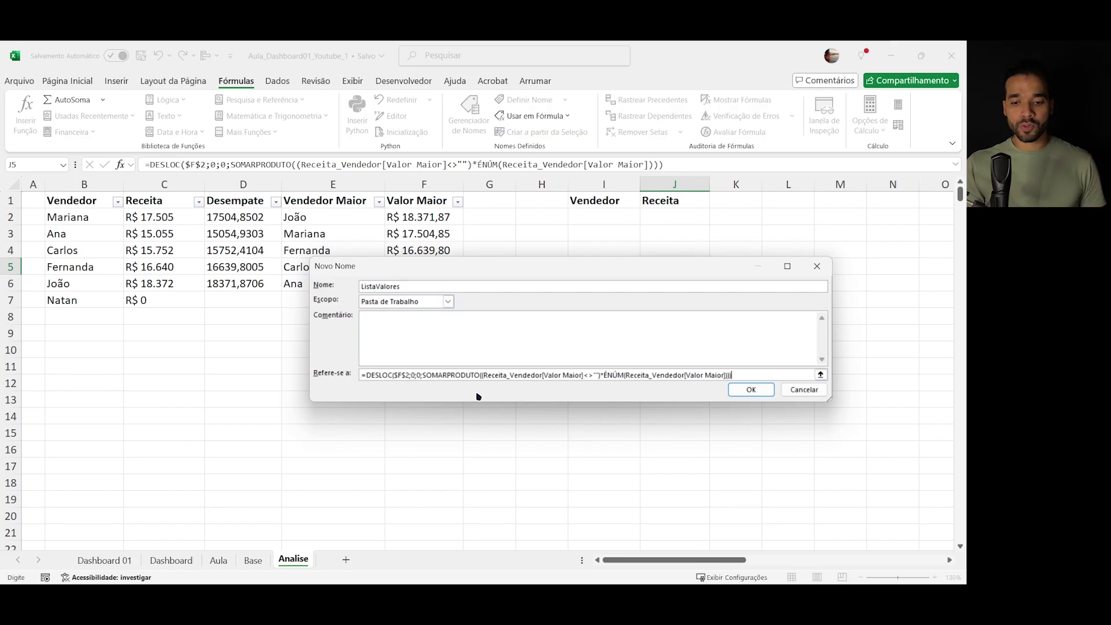
pyautogui.click(747, 392)
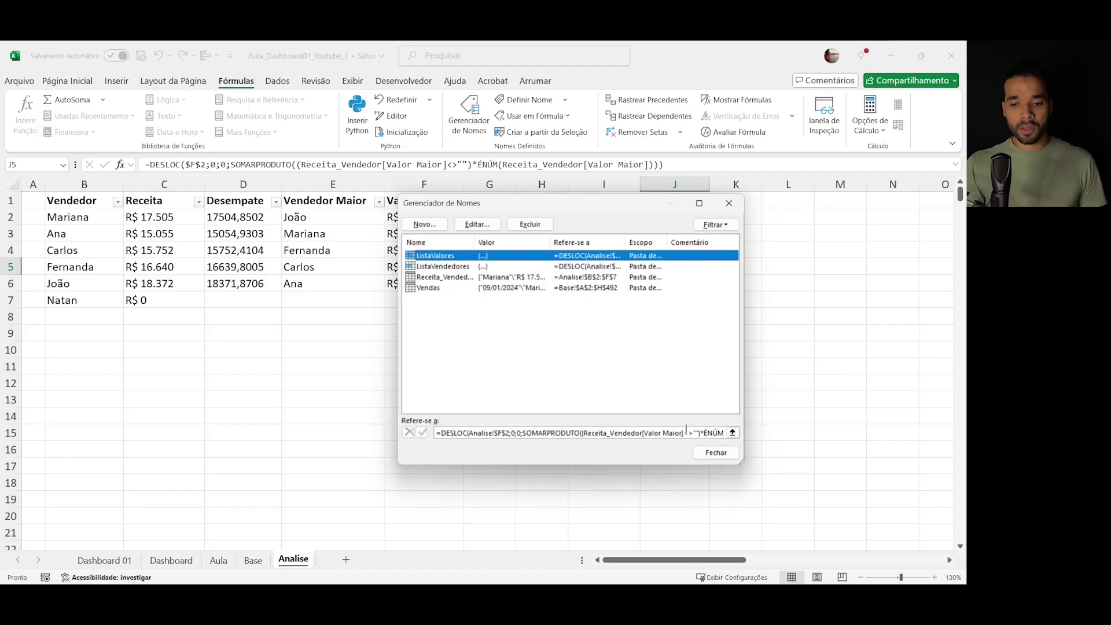
pyautogui.click(729, 206)
pyautogui.click(316, 364)
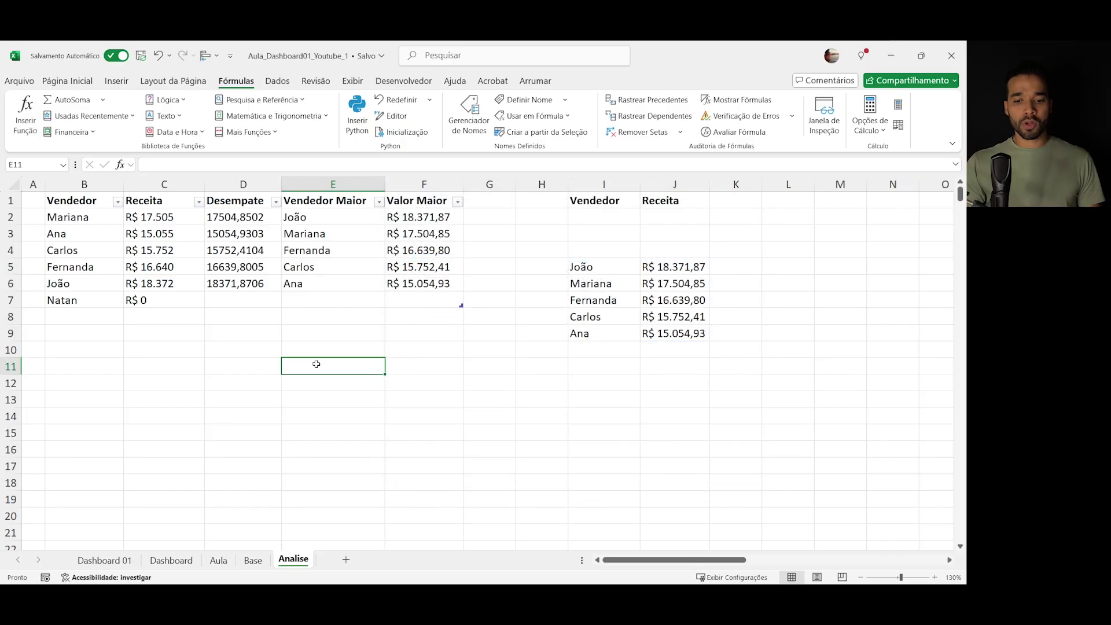
# - Test the ListaValores name by entering =ListaValores in E11, and clear the spilled results
pyautogui.write('=lista')
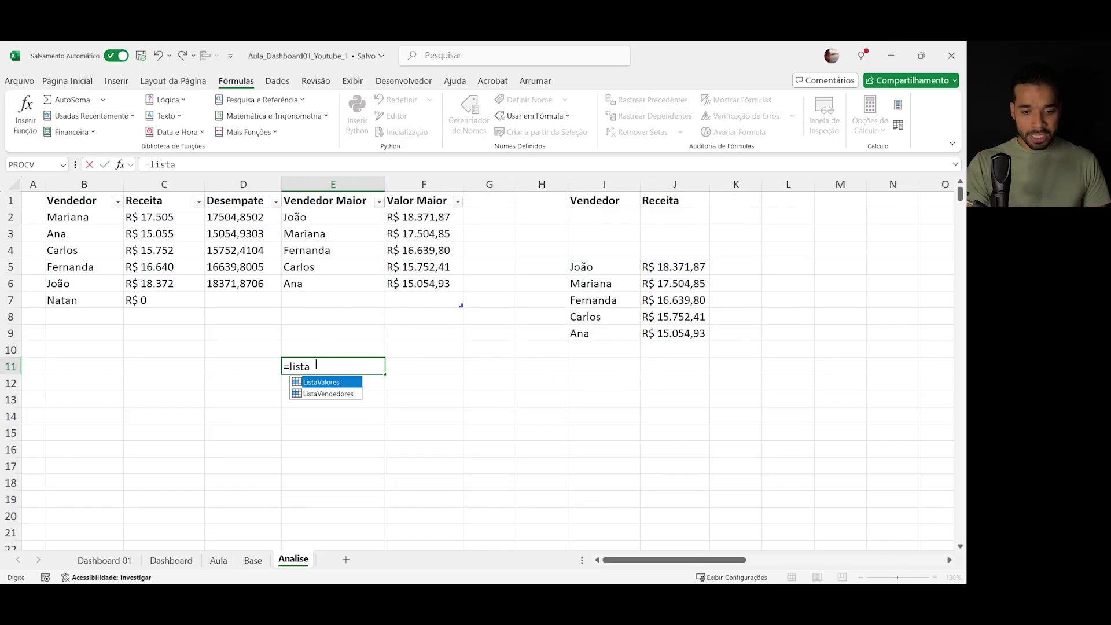
pyautogui.press('Down')
pyautogui.press('Up')
pyautogui.press('Tab')
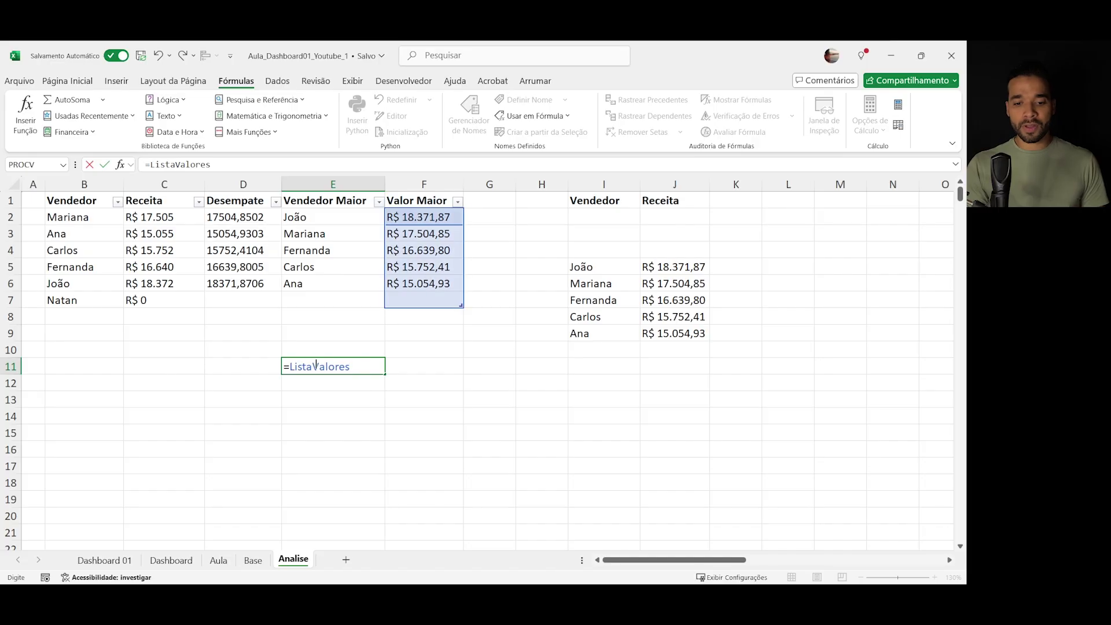
pyautogui.press('Return')
pyautogui.click(317, 364)
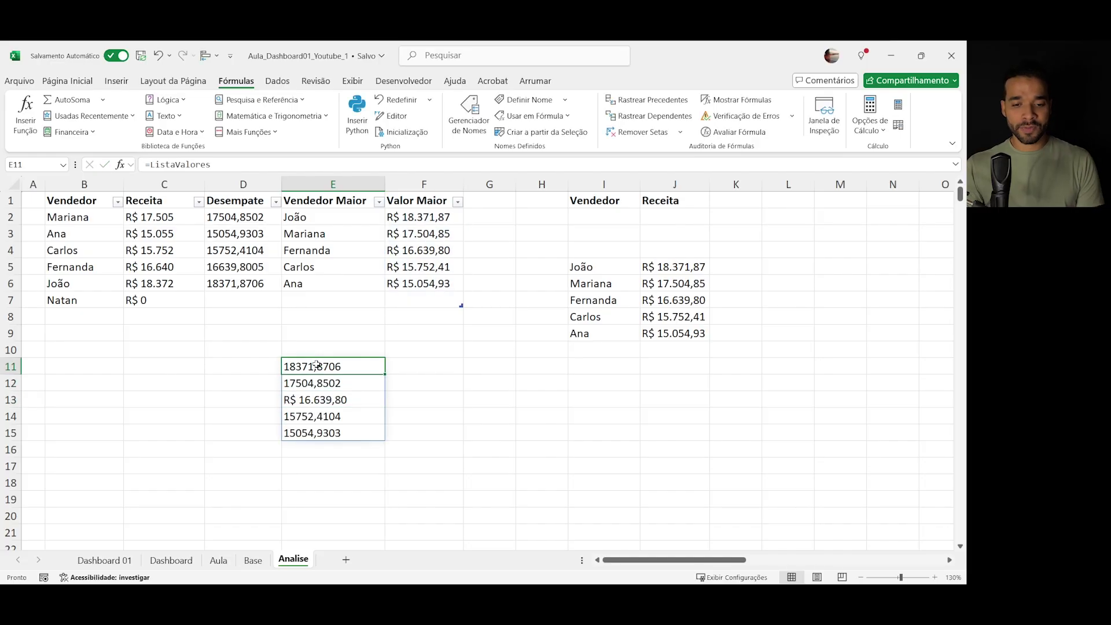
pyautogui.moveTo(317, 364); pyautogui.dragTo(318, 432)
pyautogui.press('Delete')
# - Delete the leftover DESLOC formulas under the Vendedor and Receita headings in I5:J9
pyautogui.moveTo(631, 265); pyautogui.dragTo(683, 334)
pyautogui.press('Delete')
pyautogui.click(647, 247)
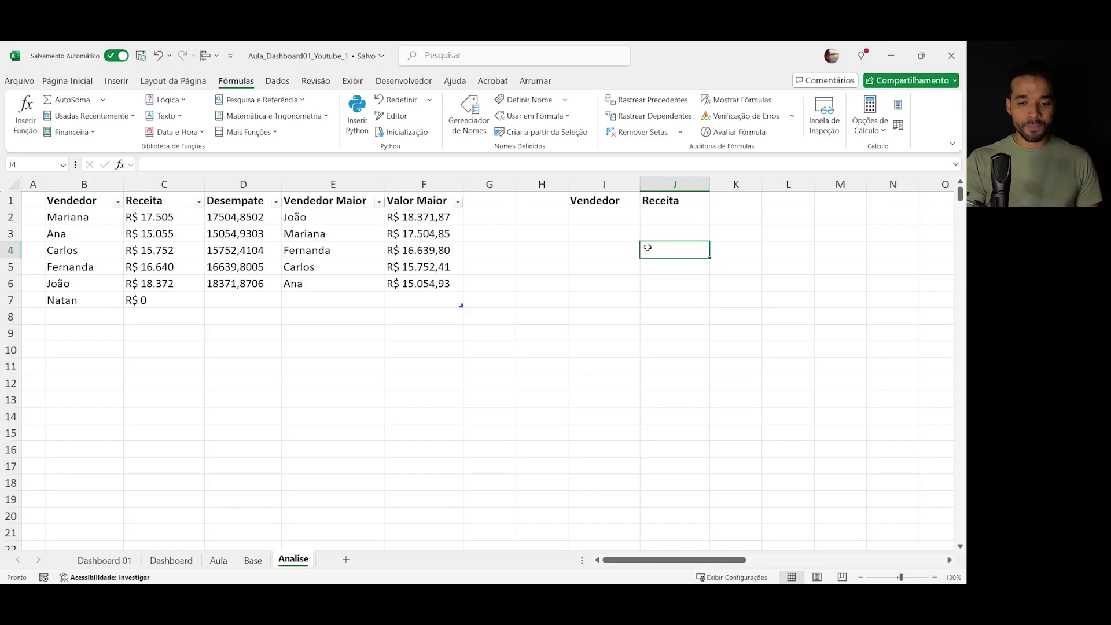
pyautogui.click(544, 366)
pyautogui.click(603, 350)
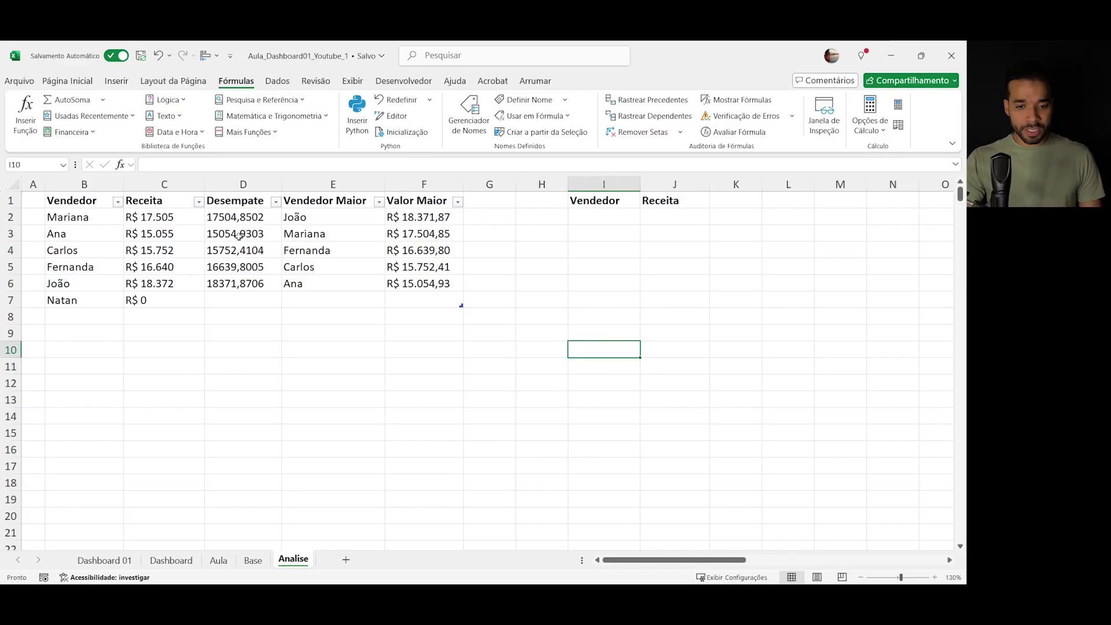
# - Try to insert a chart directly from the Vendedor Maior and Valor Maior columns, deleting each attempt
pyautogui.click(335, 198)
pyautogui.moveTo(336, 198); pyautogui.dragTo(428, 298)
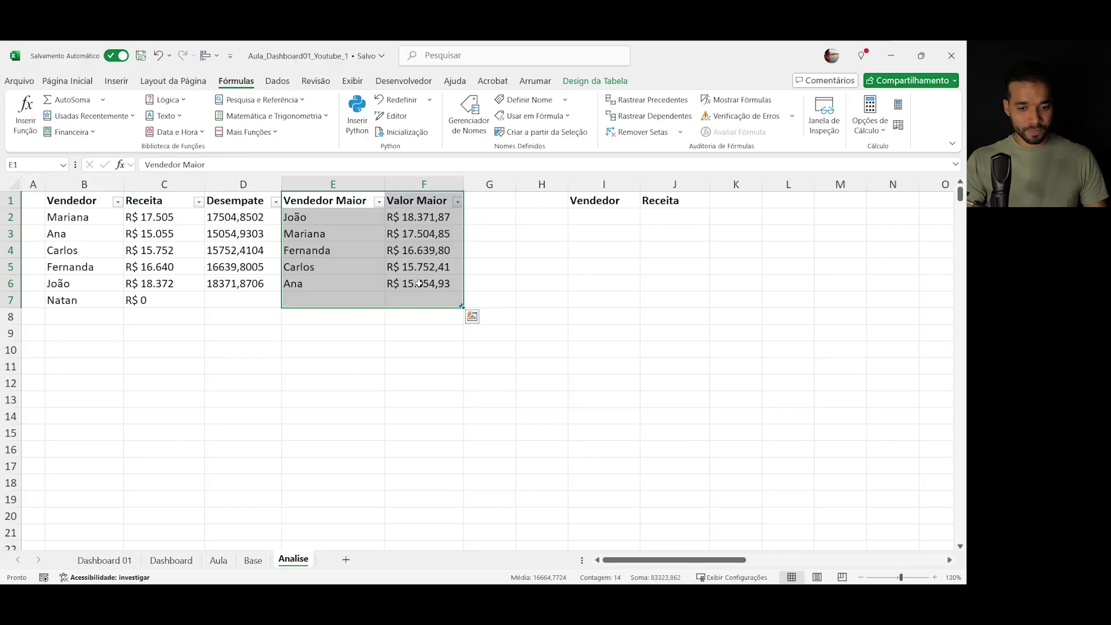
pyautogui.hotkey('alt', 'F1')
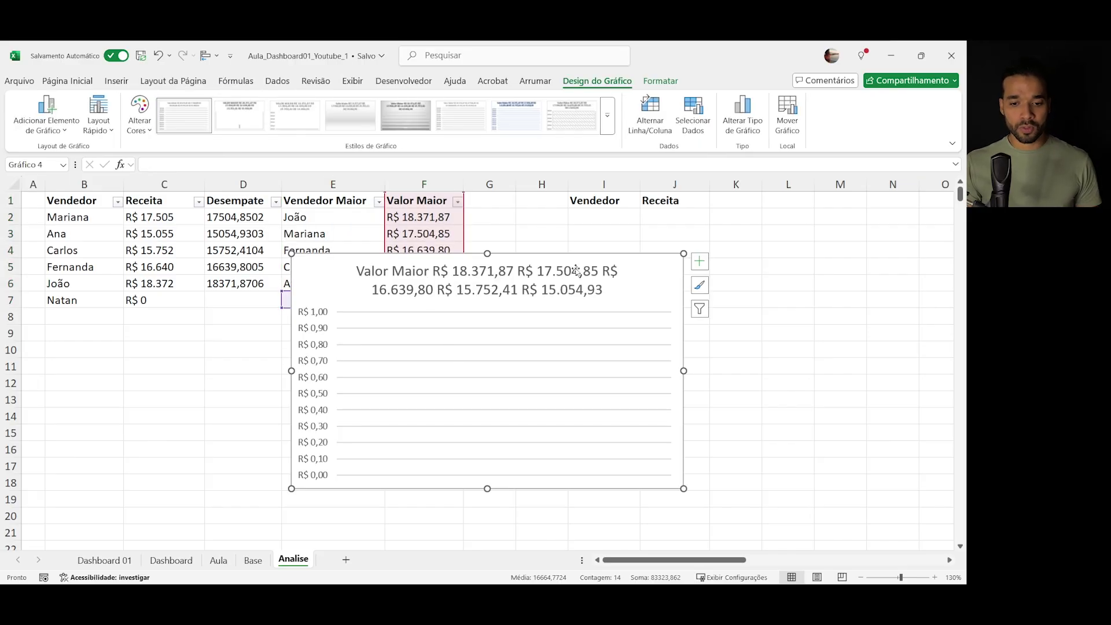
pyautogui.press('Delete')
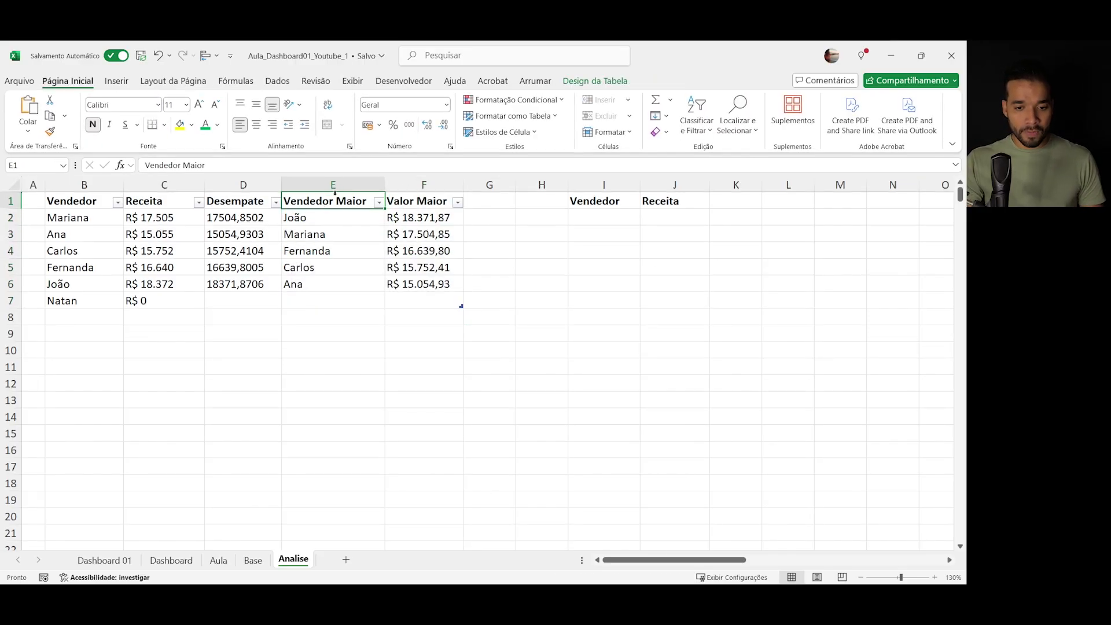
pyautogui.moveTo(334, 194); pyautogui.dragTo(418, 199)
pyautogui.hotkey('alt', 'F1')
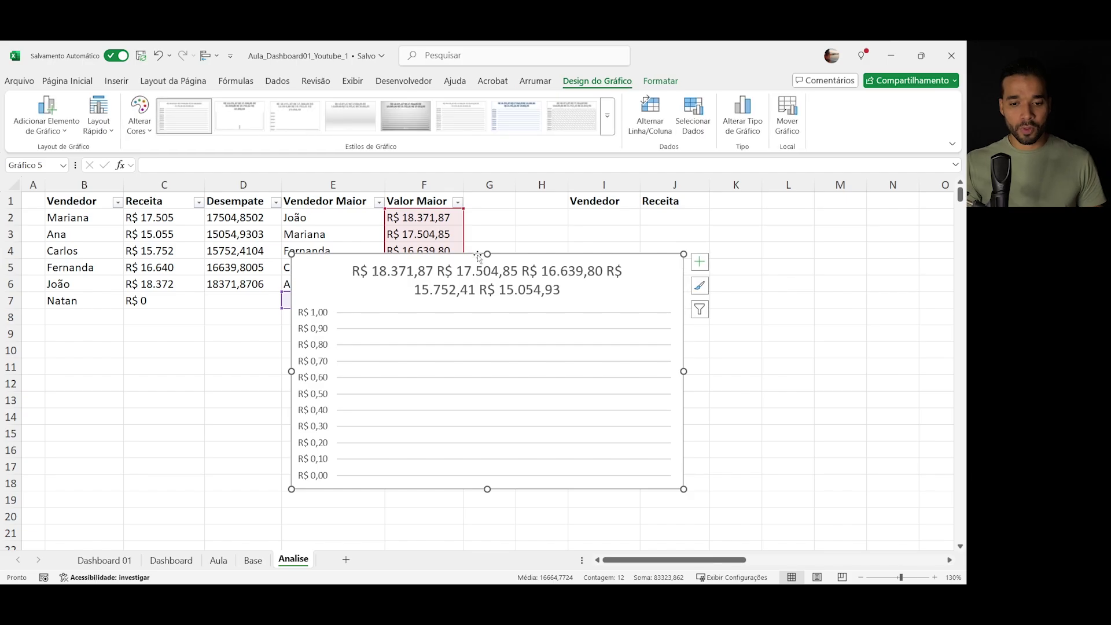
pyautogui.press('Delete')
pyautogui.click(321, 226)
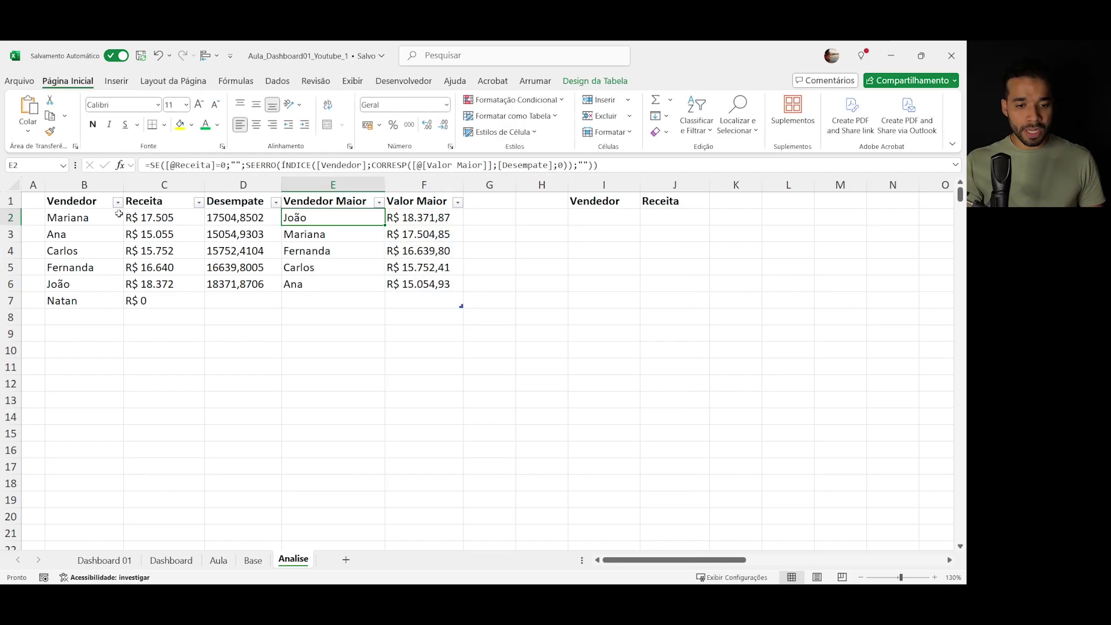
# - Insert a default column chart from the Vendedor and Receita data in B2:C7 and move it beside the table
pyautogui.moveTo(93, 198); pyautogui.dragTo(163, 197)
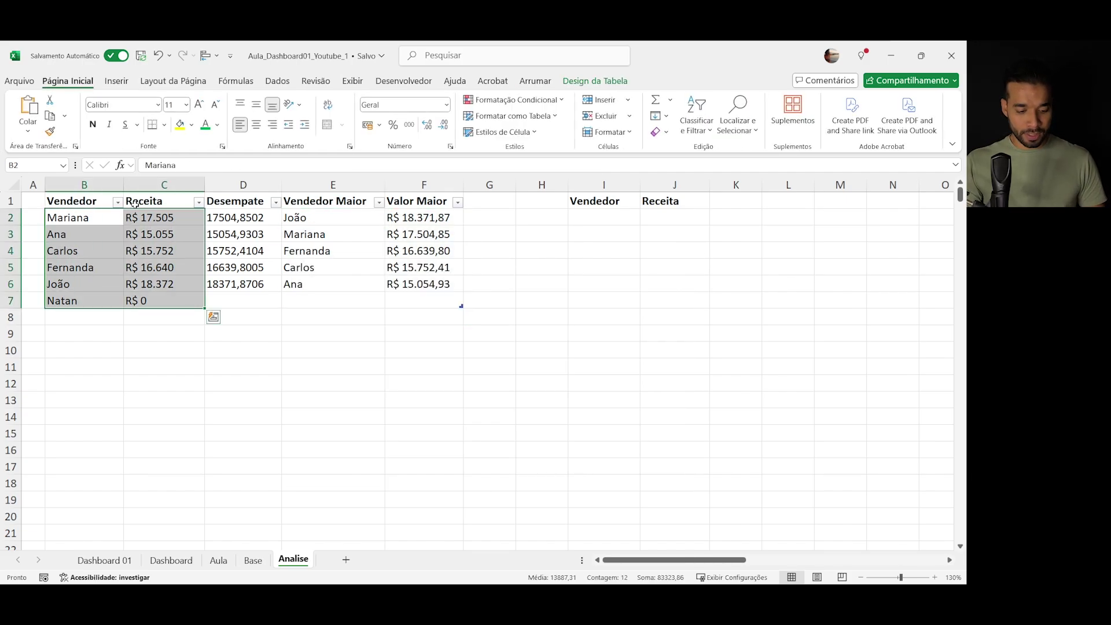
pyautogui.hotkey('alt', 'F1')
pyautogui.moveTo(515, 265); pyautogui.dragTo(484, 256)
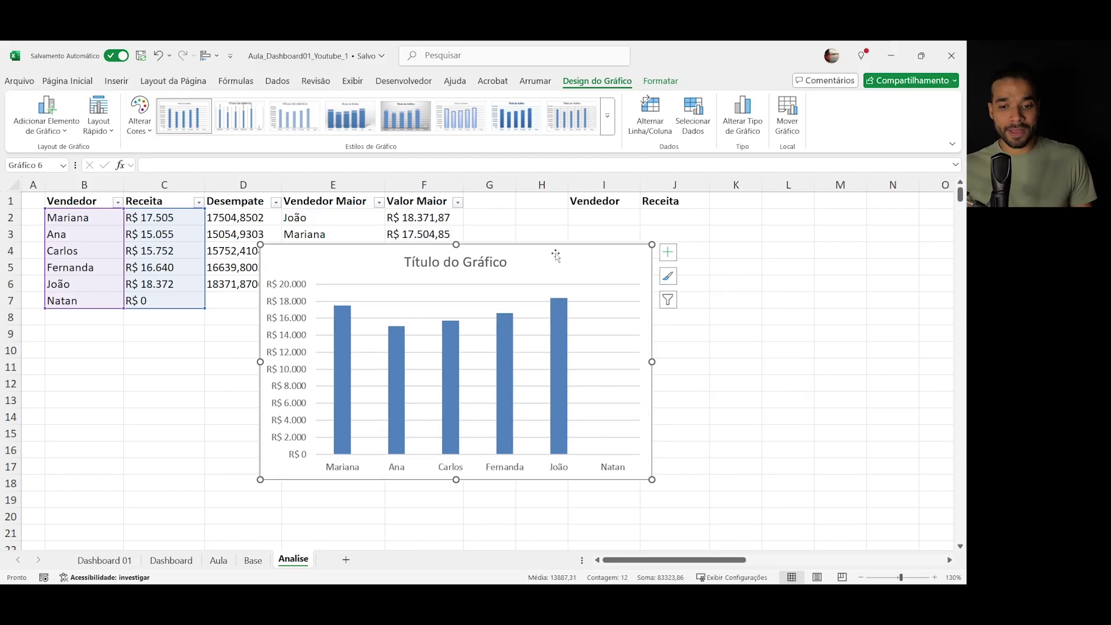
pyautogui.moveTo(555, 252); pyautogui.dragTo(571, 326)
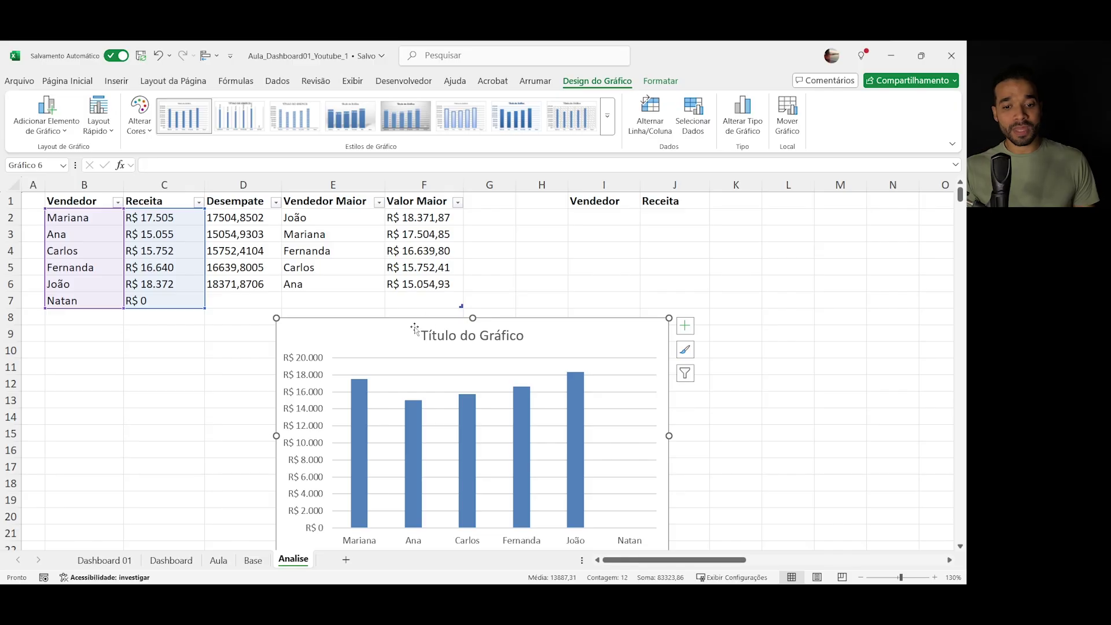
pyautogui.click(366, 184)
pyautogui.moveTo(366, 185); pyautogui.dragTo(425, 184)
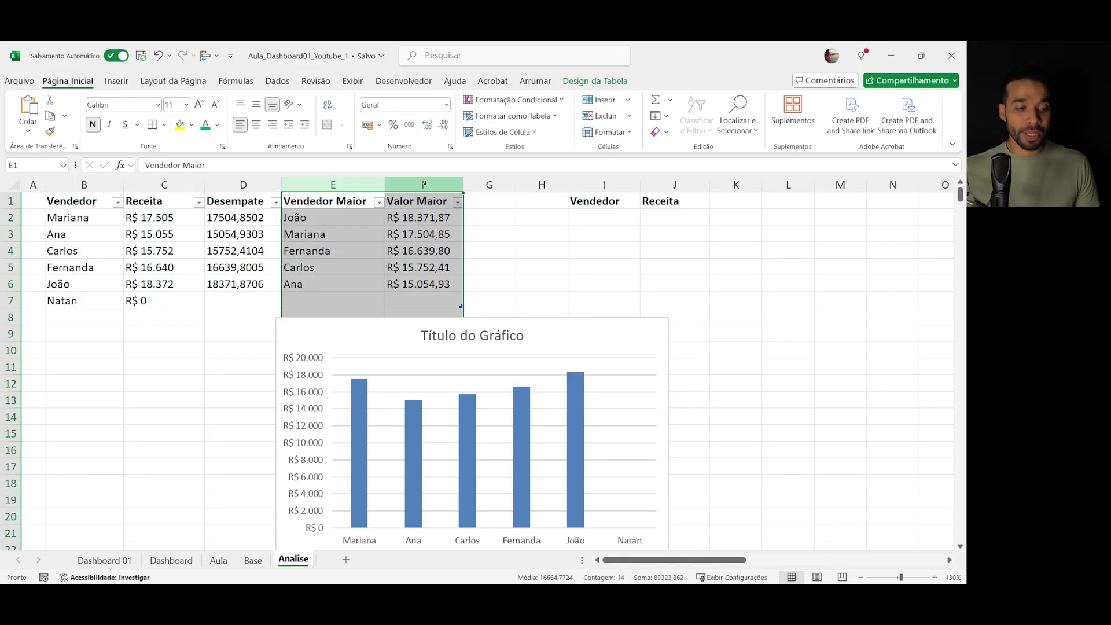
pyautogui.moveTo(586, 326); pyautogui.dragTo(743, 256)
# - Edit the chart's data series so that its values refer to =Analise!ListaValores
pyautogui.rightClick(742, 263)
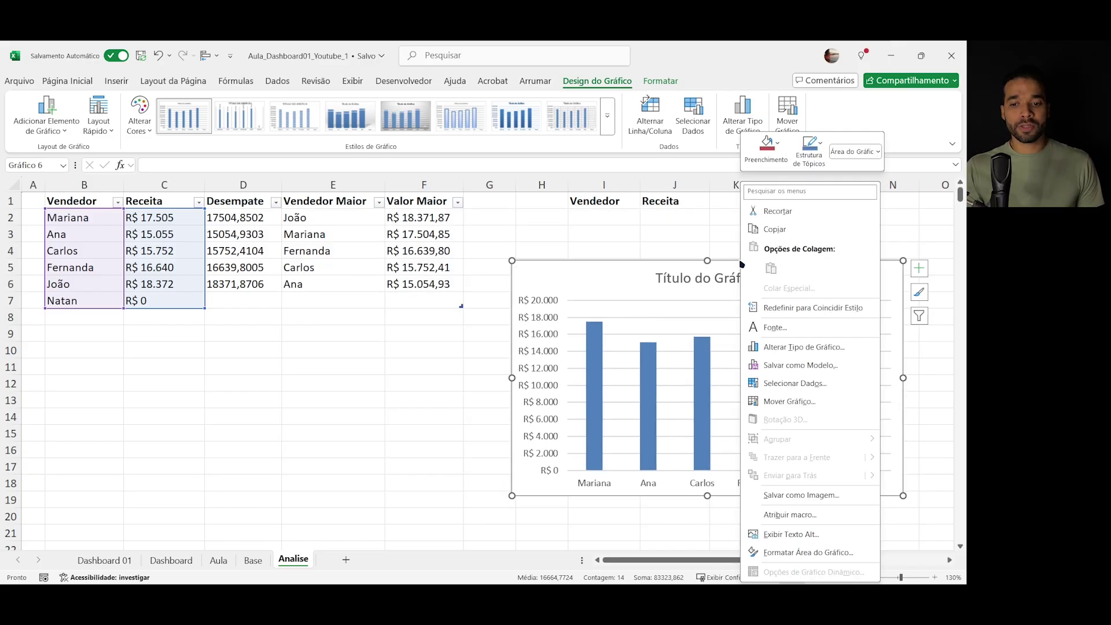
pyautogui.rightClick(652, 265)
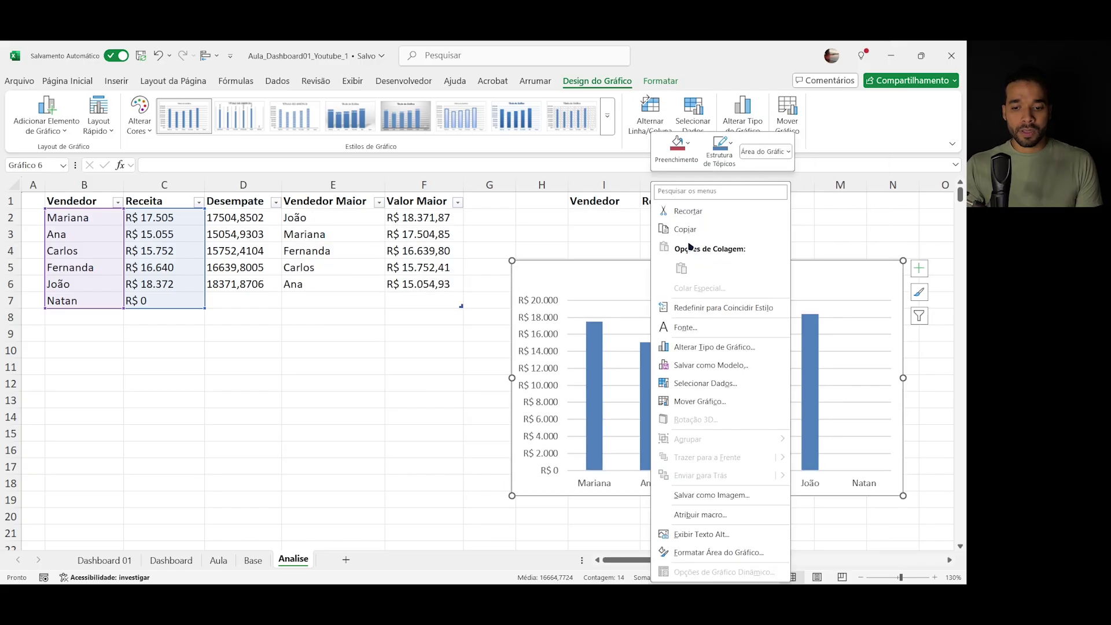
pyautogui.click(726, 383)
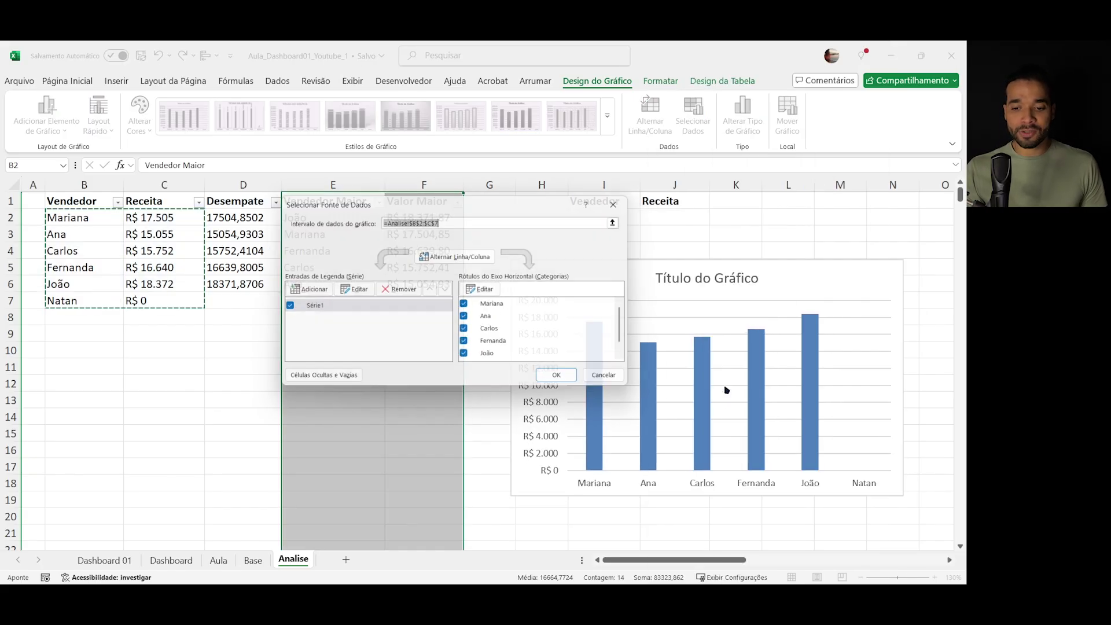
pyautogui.click(338, 308)
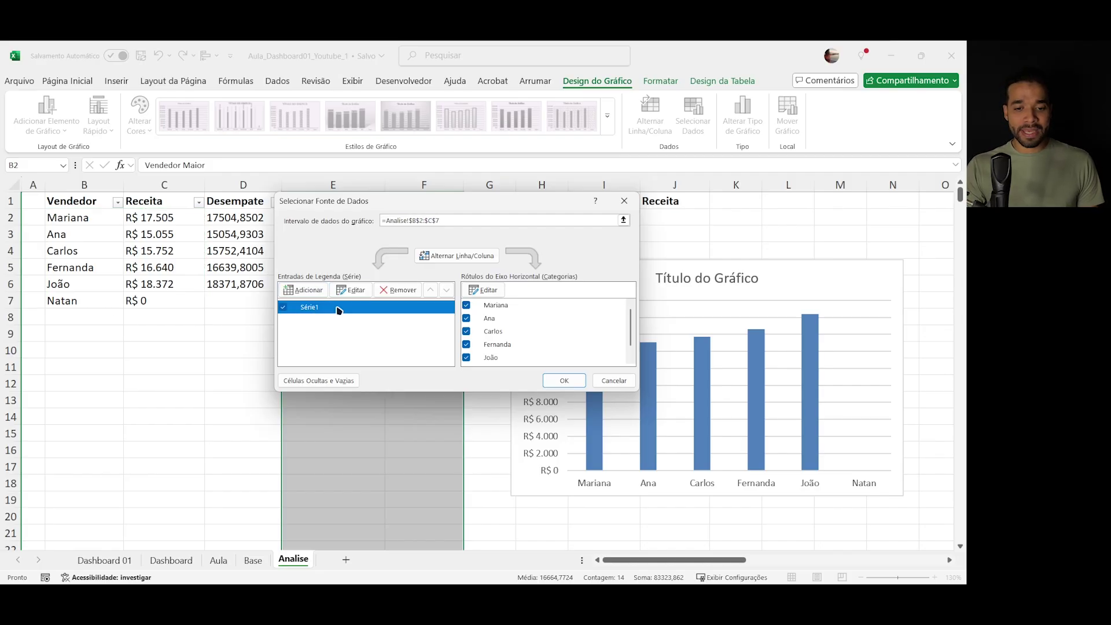
pyautogui.click(355, 290)
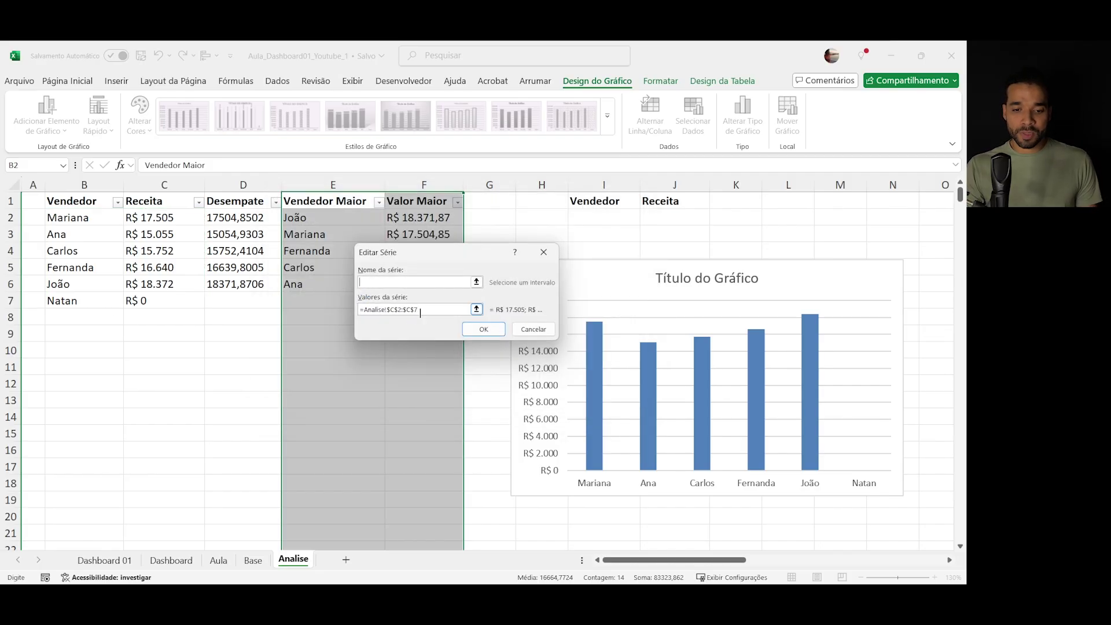
pyautogui.moveTo(420, 313); pyautogui.dragTo(363, 311)
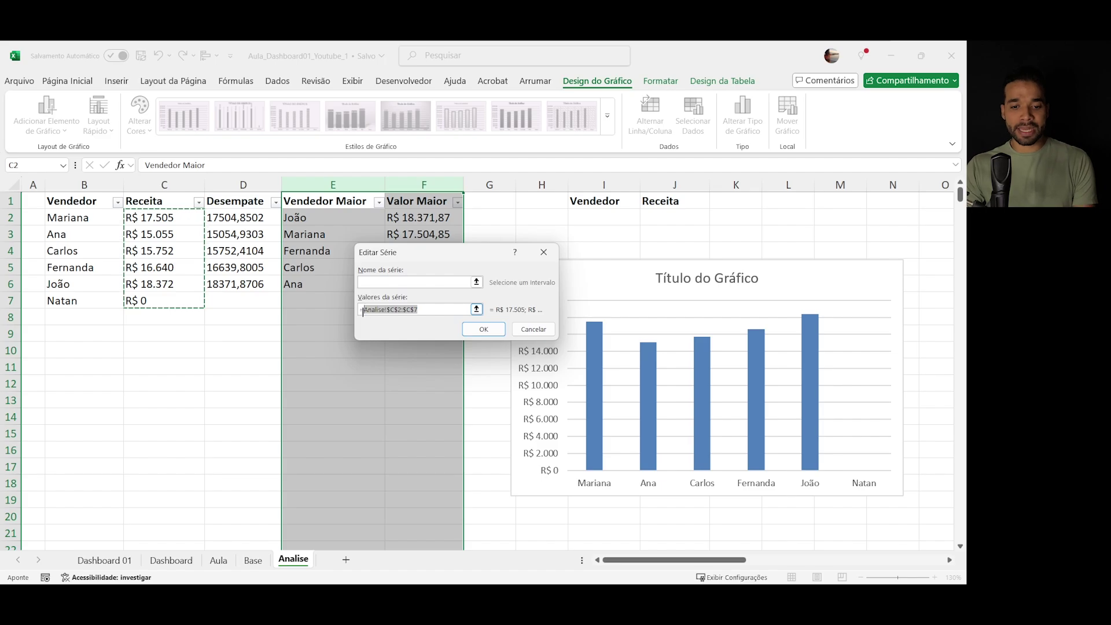
pyautogui.press('BackSpace')
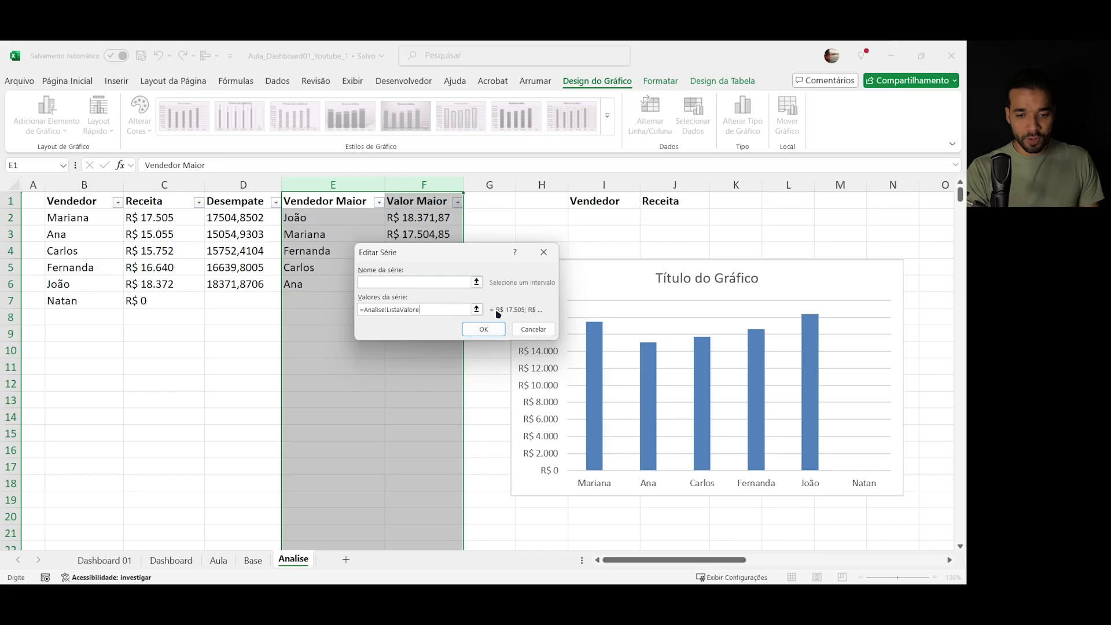
pyautogui.click(482, 328)
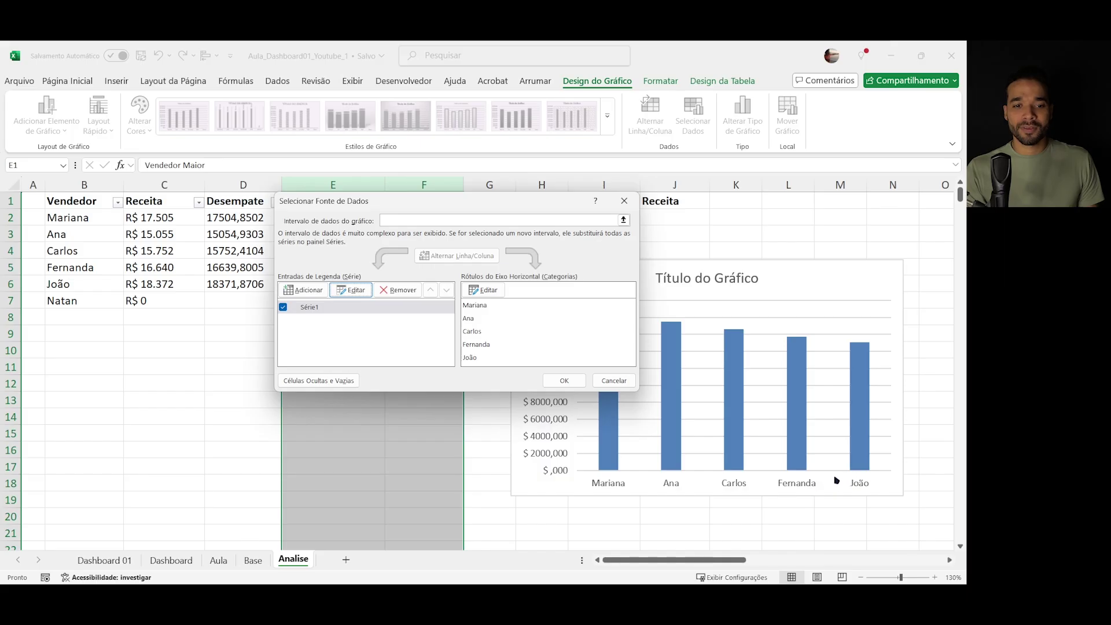
# - Set the chart's horizontal axis labels to =Analise!ListaVendedores and apply the new data source
pyautogui.click(486, 290)
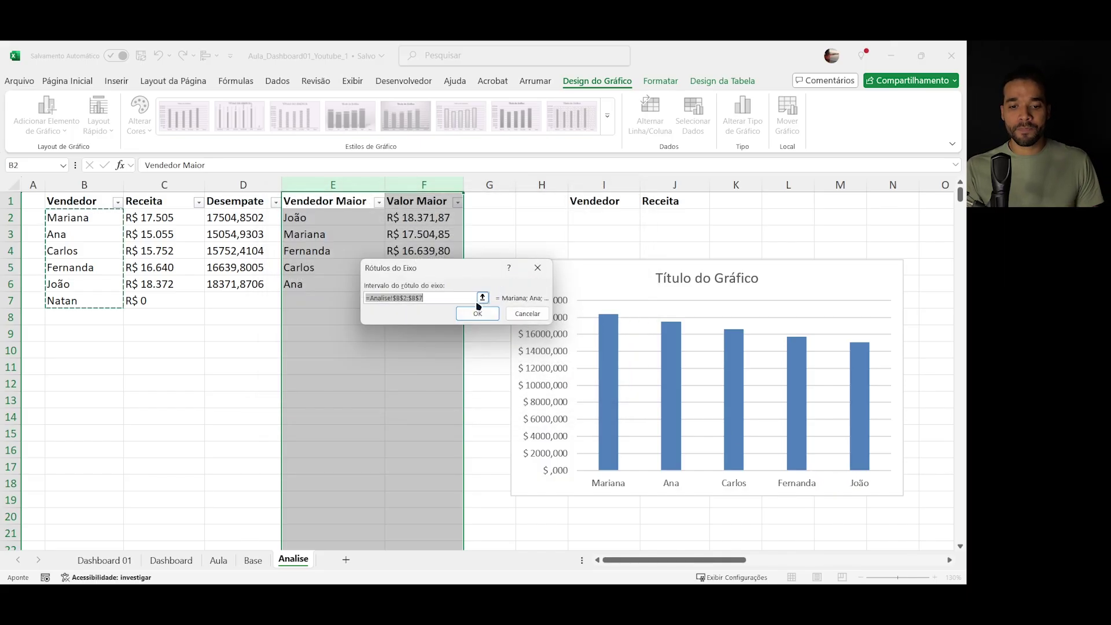
pyautogui.moveTo(394, 298); pyautogui.dragTo(457, 299)
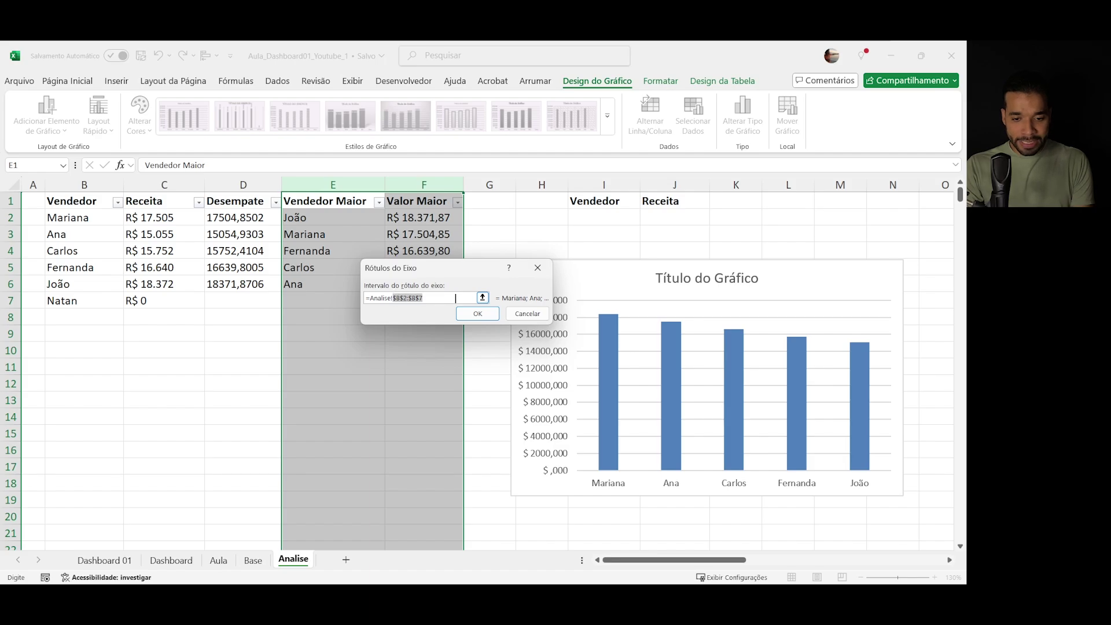
pyautogui.press('BackSpace')
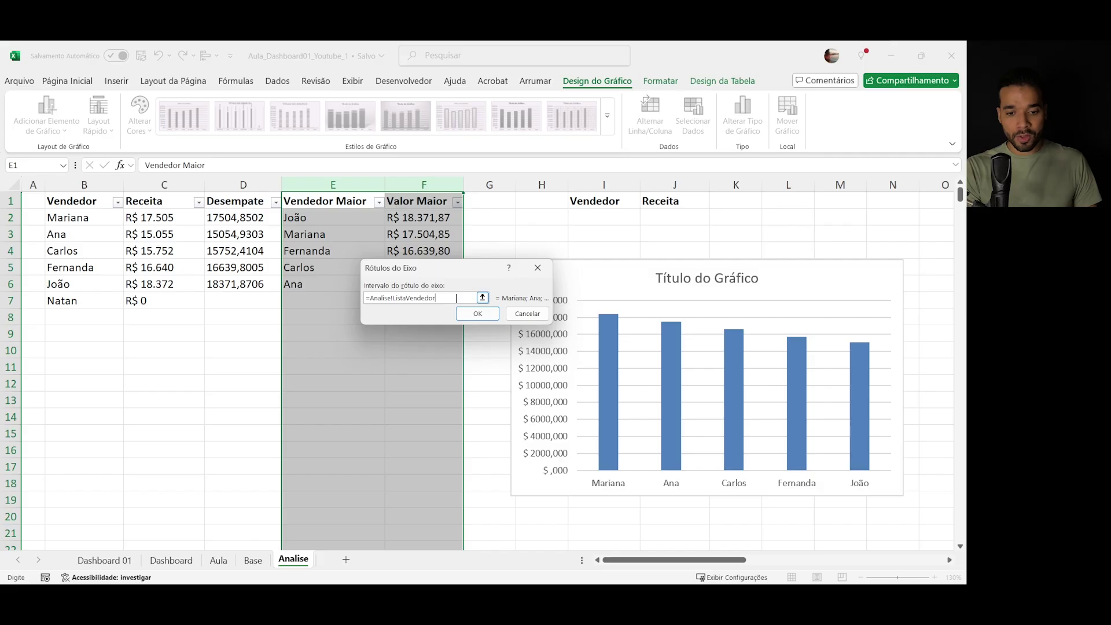
pyautogui.click(477, 313)
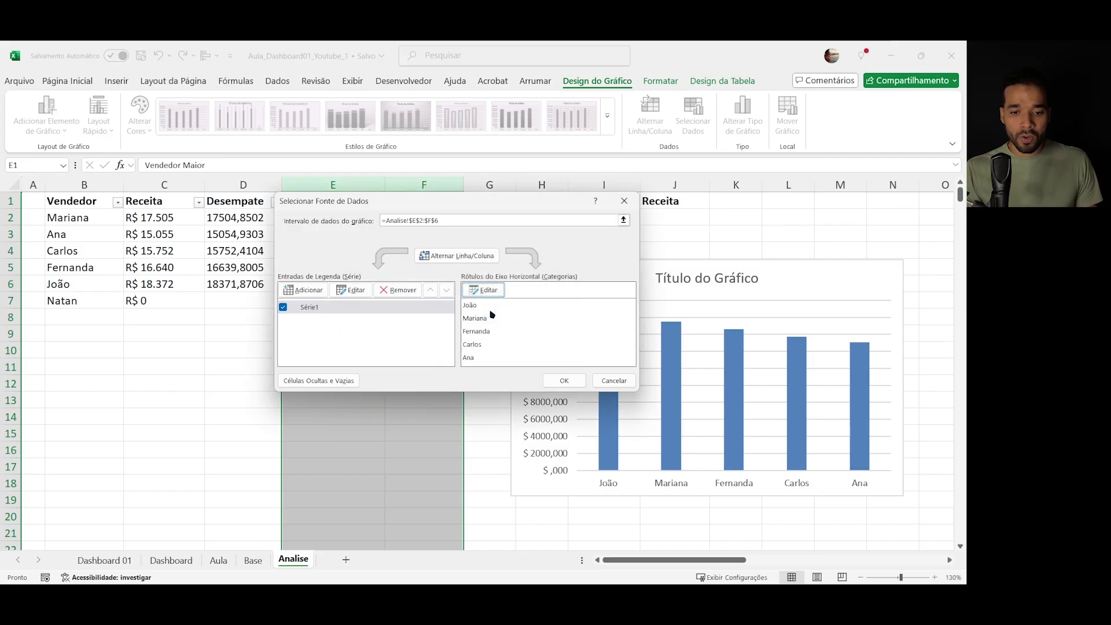
pyautogui.click(564, 380)
# - Delete the table row of the seller with zero revenue in row 7
pyautogui.click(394, 349)
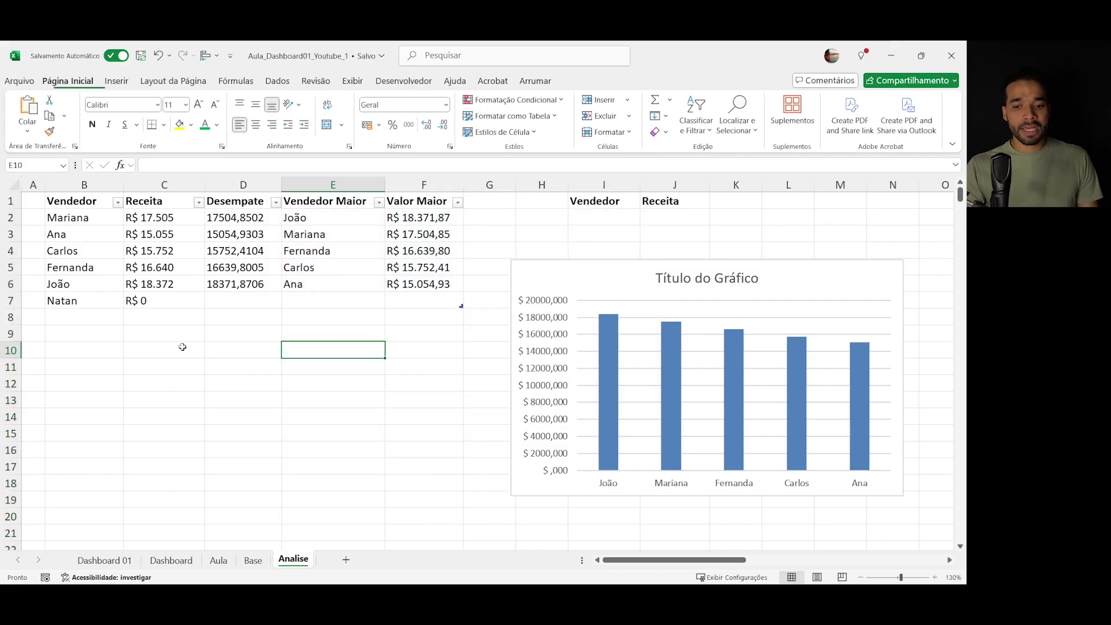
pyautogui.click(179, 347)
pyautogui.moveTo(115, 301); pyautogui.dragTo(435, 300)
pyautogui.hotkey('ctrl', '-')
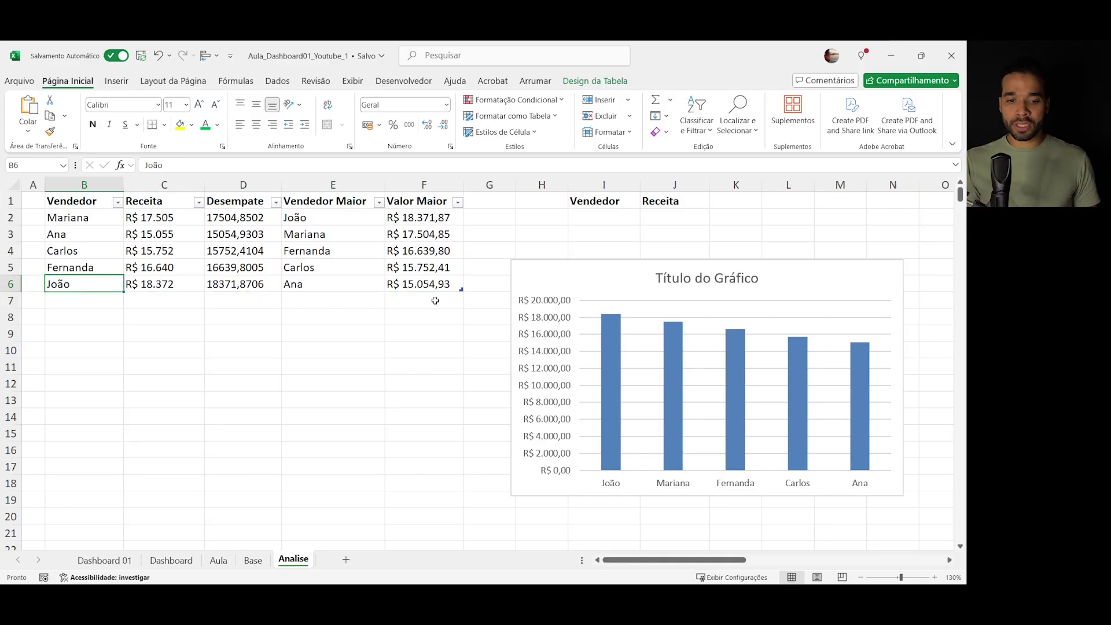
# - Delete the seller entry in row 6 of the table to test the chart's dynamic range
pyautogui.press('Up')
pyautogui.press('Down')
pyautogui.press('Down')
pyautogui.press('Up')
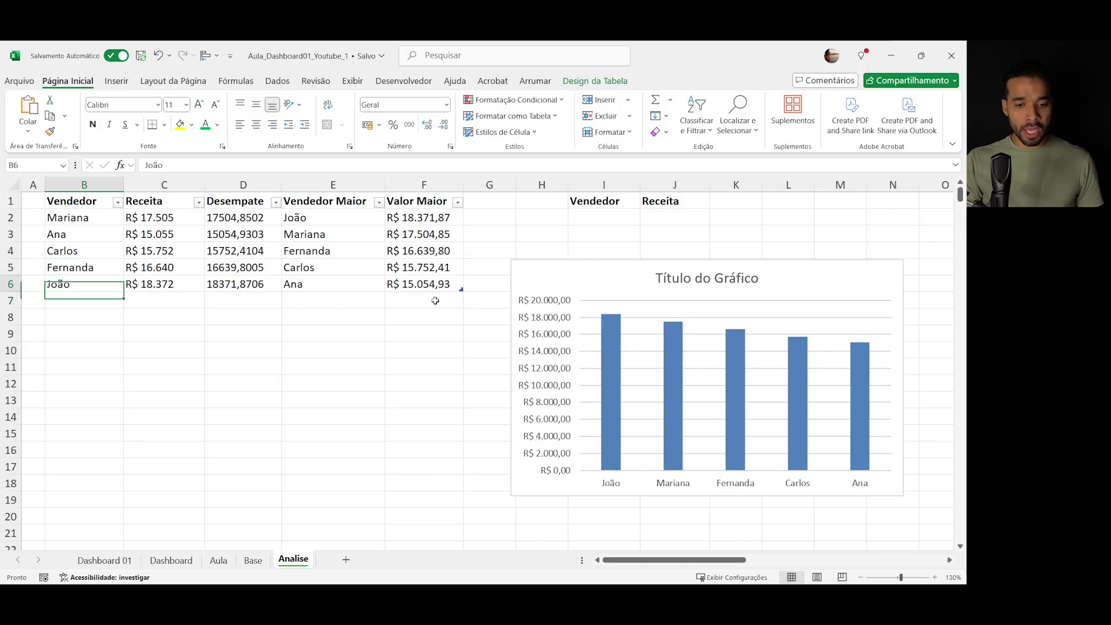
pyautogui.hotkey('ctrl', 'shift', 'Right')
pyautogui.hotkey('ctrl', '-')
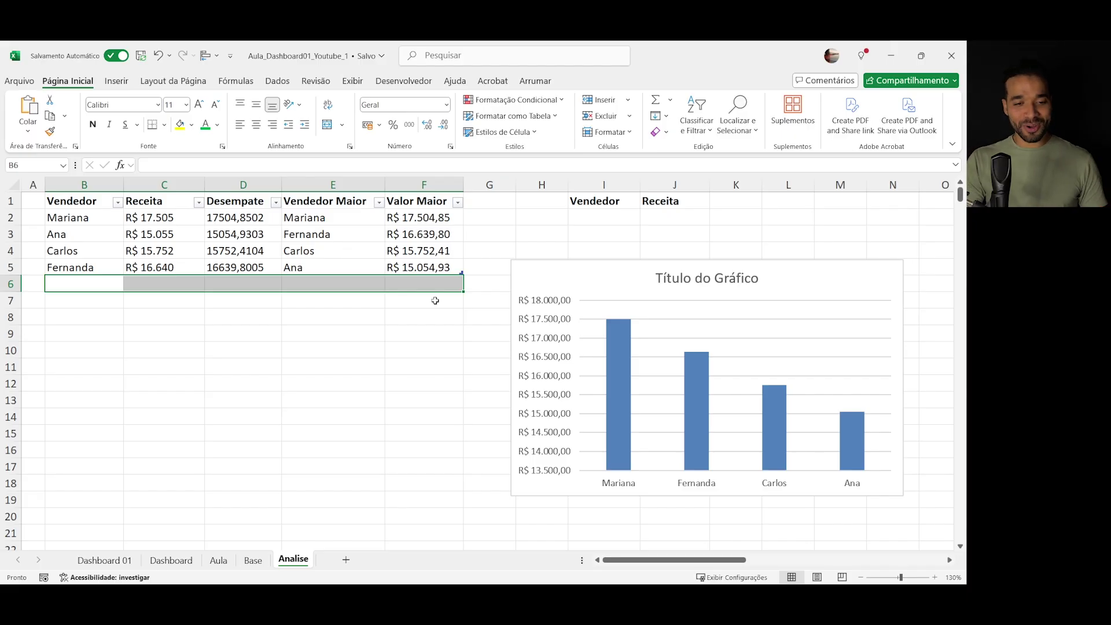
# - Delete the seller entry in row 3 of the table as well, and undo both test deletions
pyautogui.press('Up')
pyautogui.press('Up')
pyautogui.press('Up')
pyautogui.hotkey('ctrl', 'shift', 'Right')
pyautogui.hotkey('ctrl', '-')
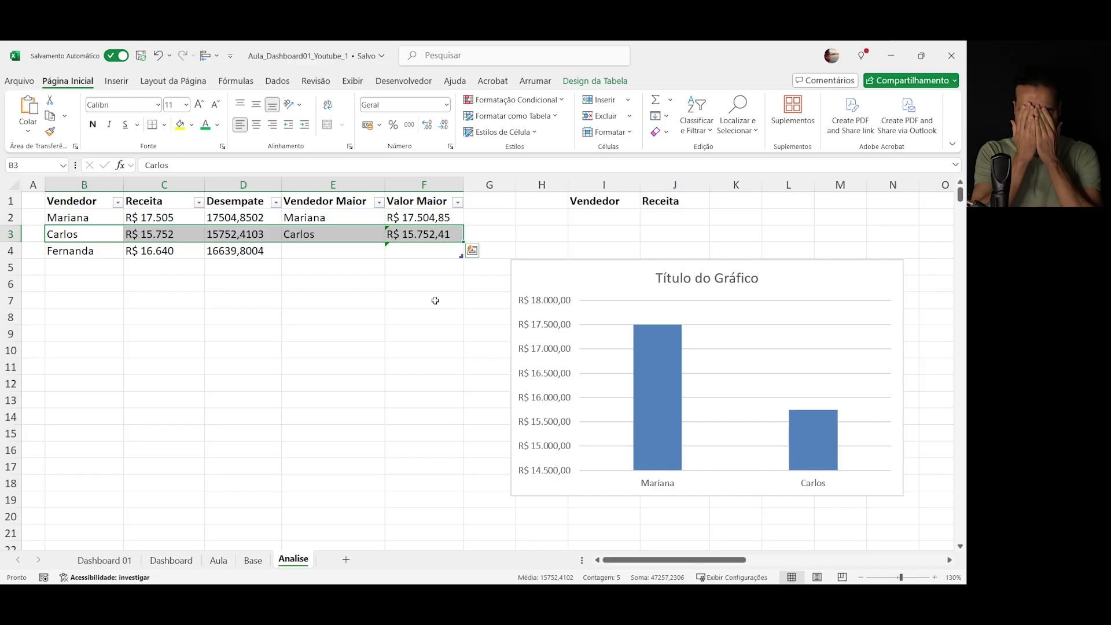
pyautogui.hotkey('ctrl', 'z')
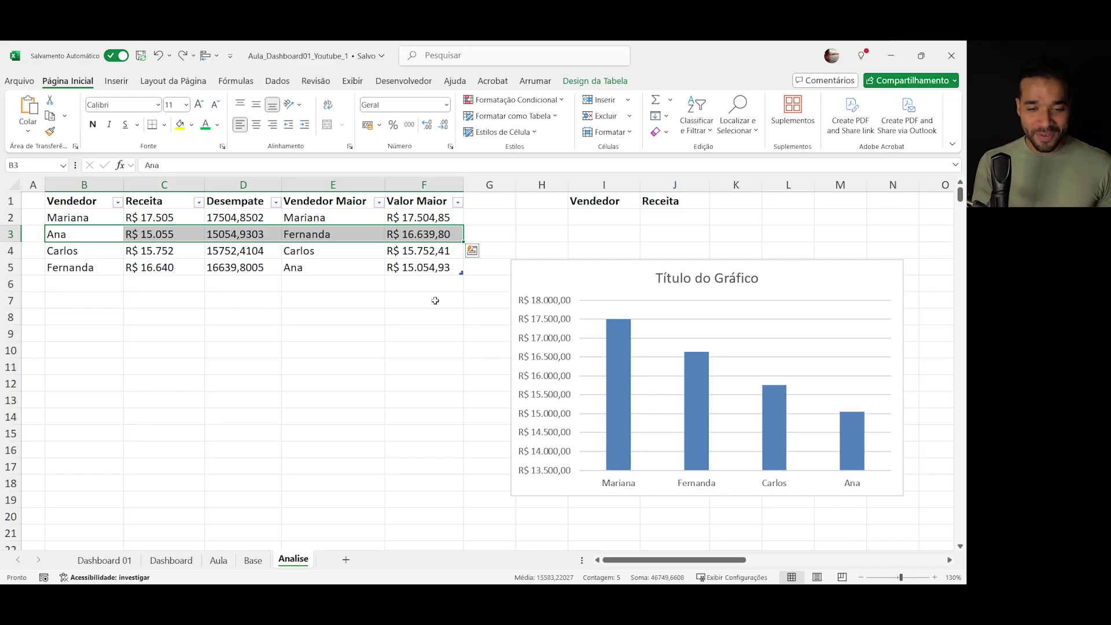
pyautogui.hotkey('ctrl', 'z')
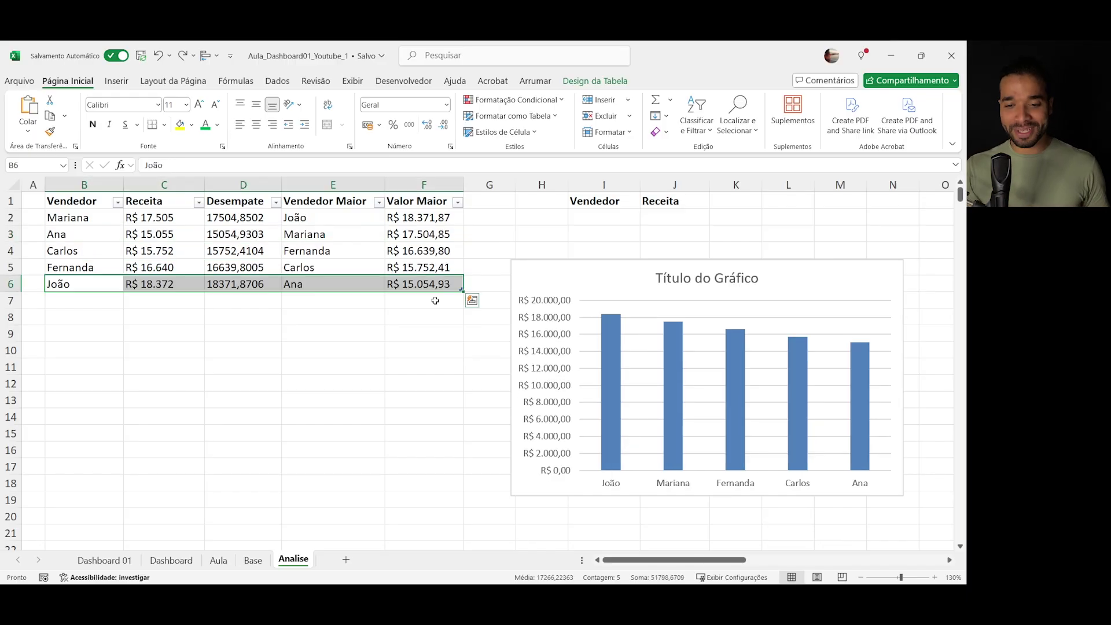
# - Delete the test column chart from the Analise sheet
pyautogui.click(508, 230)
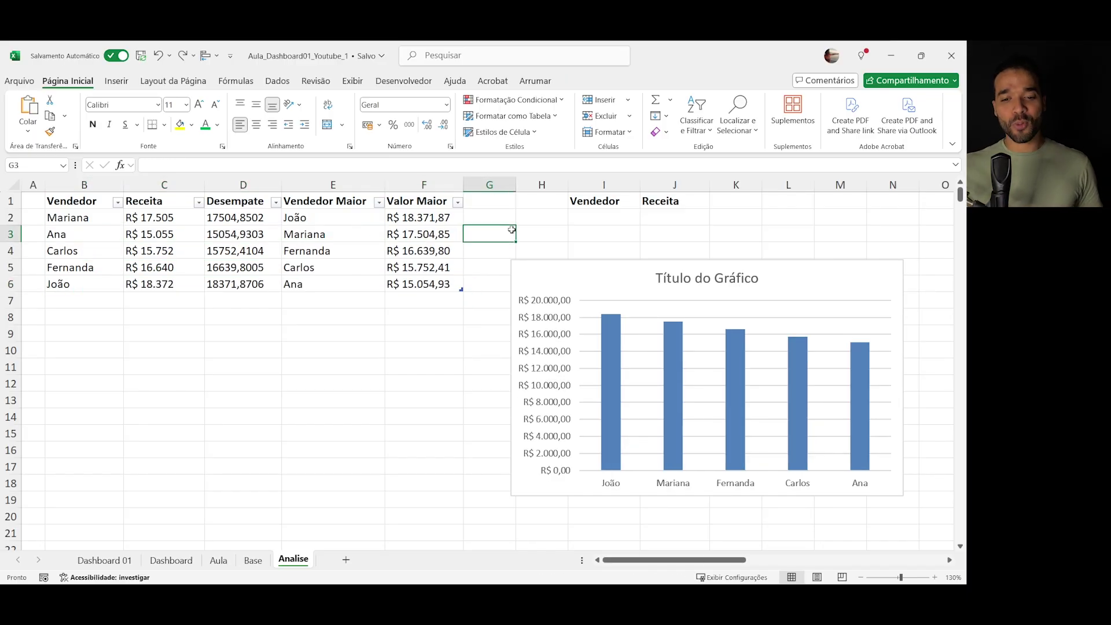
pyautogui.click(580, 262)
pyautogui.press('Delete')
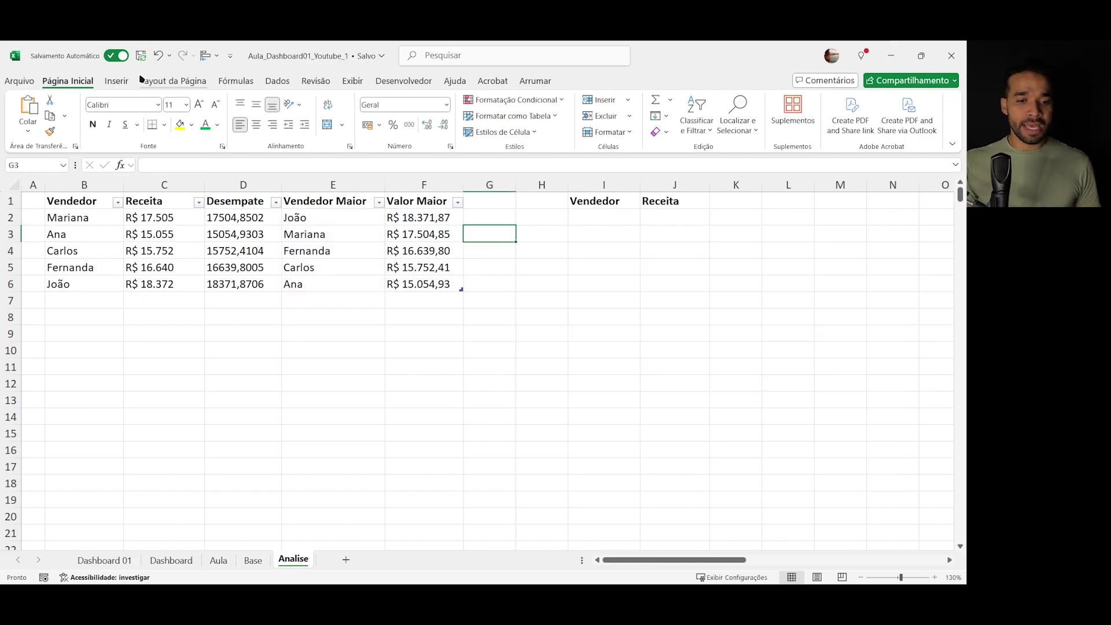
# - Insert an empty clustered column chart on the Analise sheet and shift it slightly off the ranking table
pyautogui.click(117, 81)
pyautogui.click(331, 133)
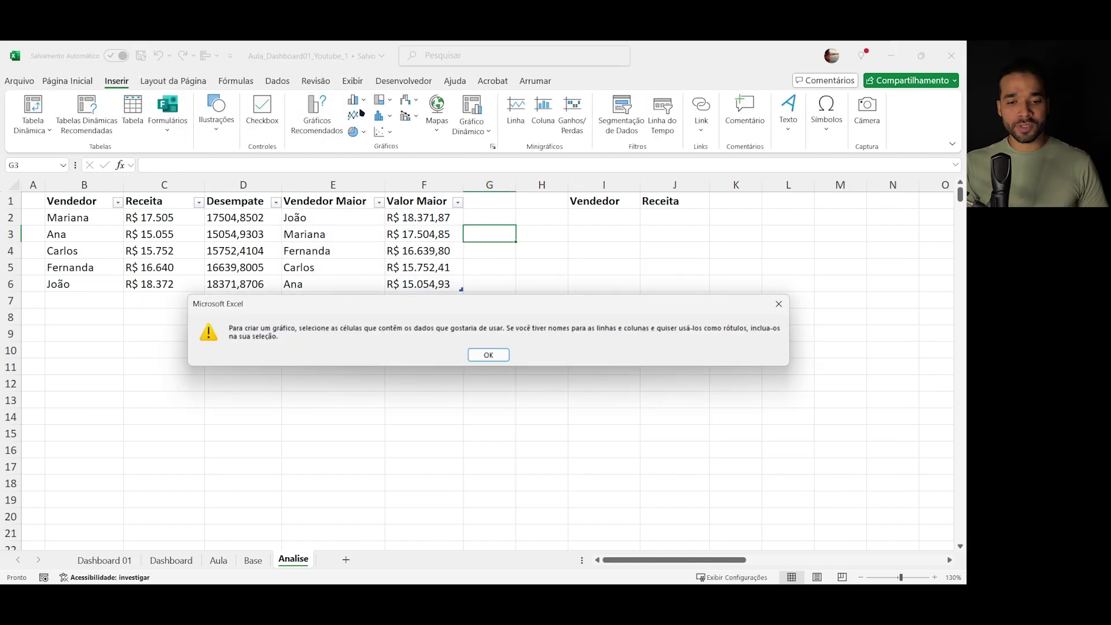
pyautogui.press('Return')
pyautogui.click(355, 100)
pyautogui.click(364, 144)
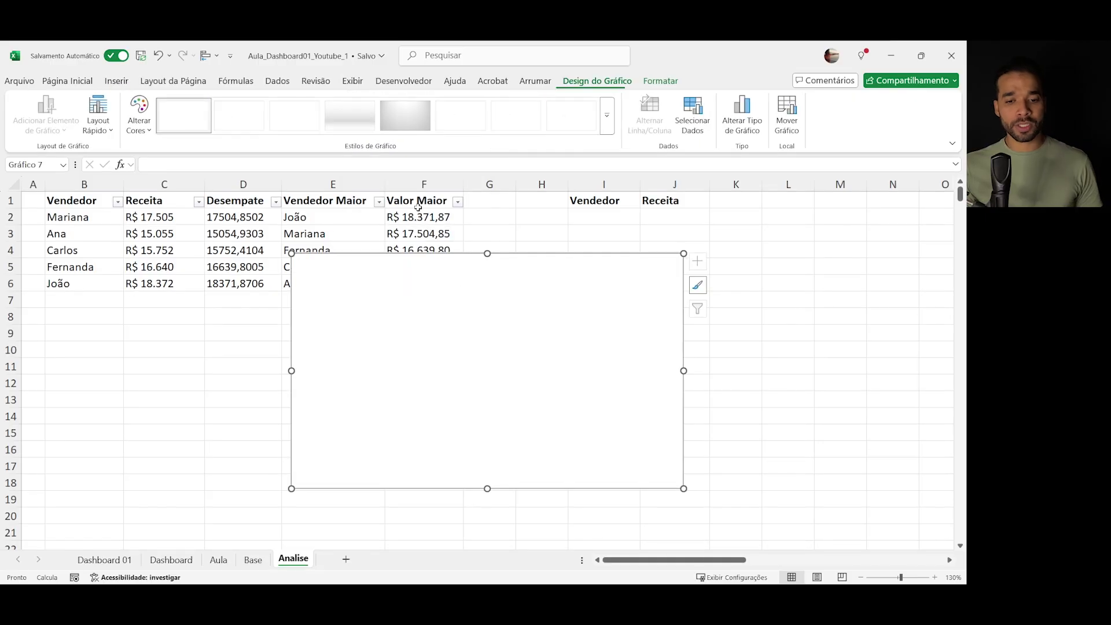
pyautogui.moveTo(451, 256); pyautogui.dragTo(490, 273)
# - Add a data series to the empty chart, taking its values from the Analise sheet's dynamic name for the ranked revenue
pyautogui.rightClick(490, 274)
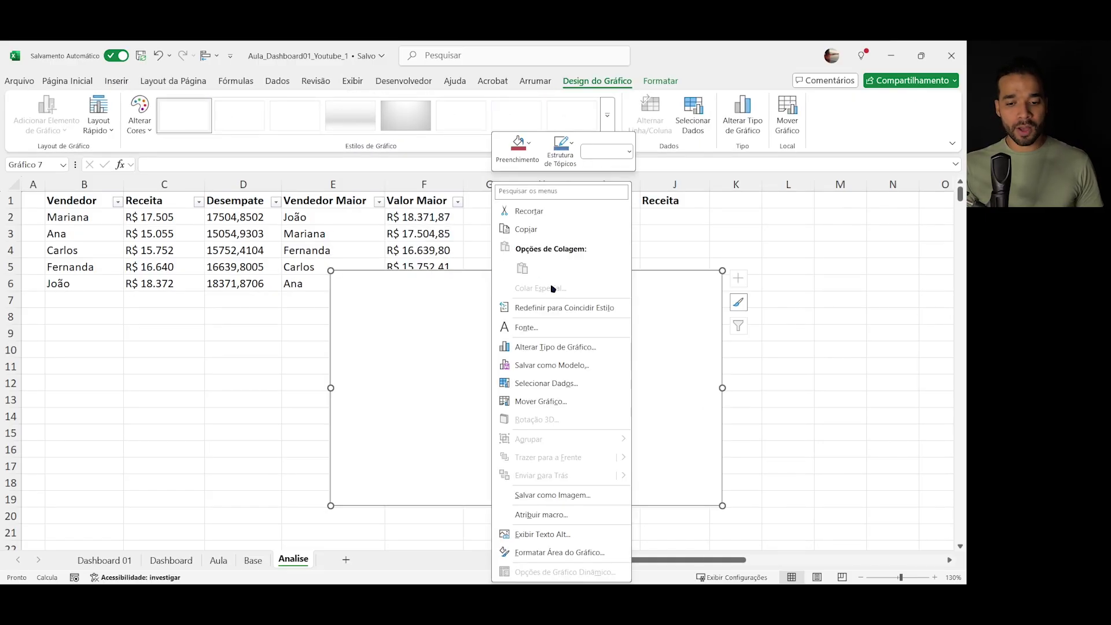
pyautogui.click(544, 389)
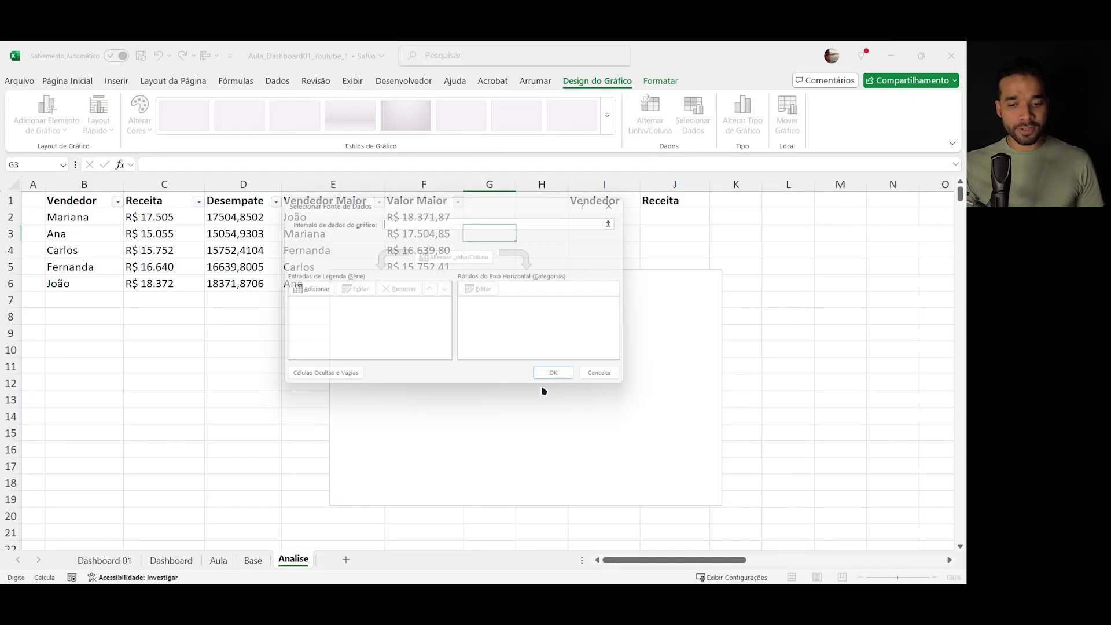
pyautogui.click(311, 289)
pyautogui.click(384, 310)
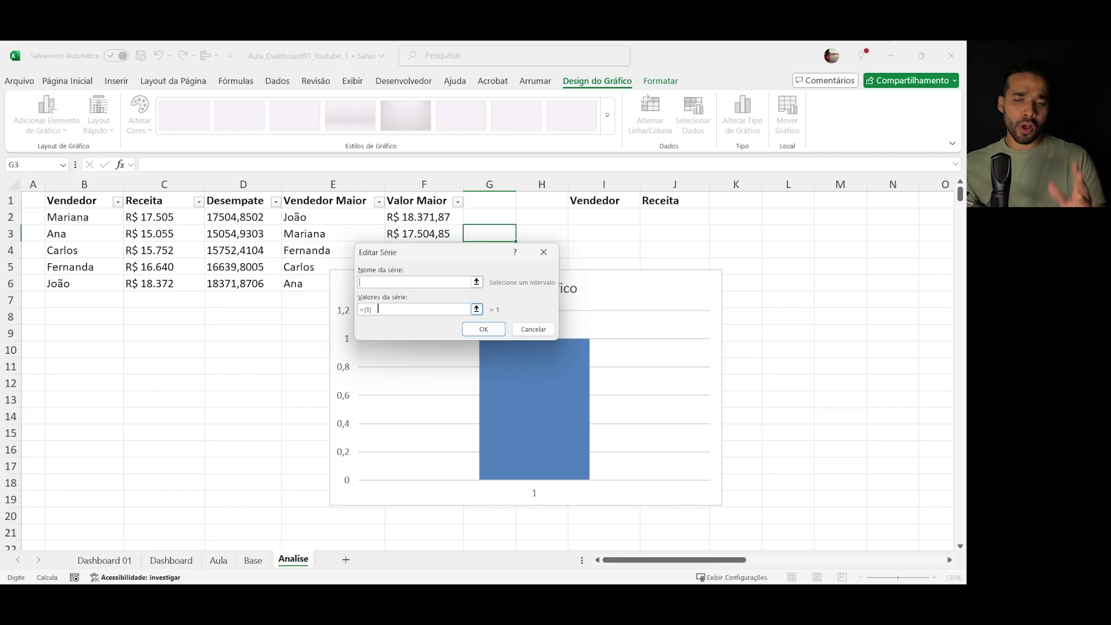
pyautogui.doubleClick(367, 311)
pyautogui.write('Analise!')
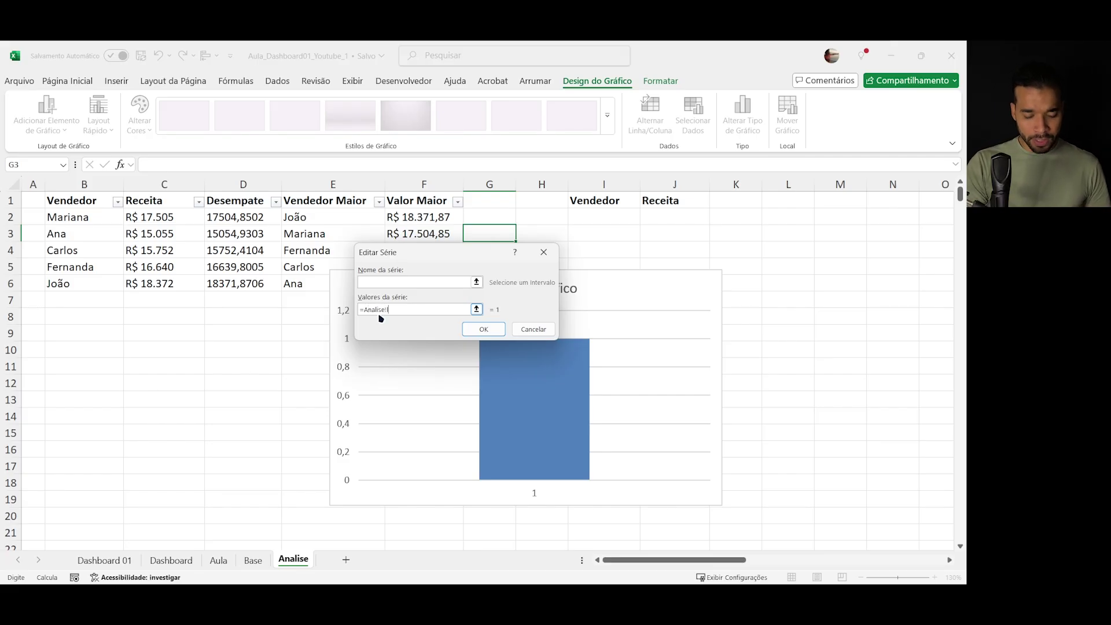
pyautogui.write('Lista')
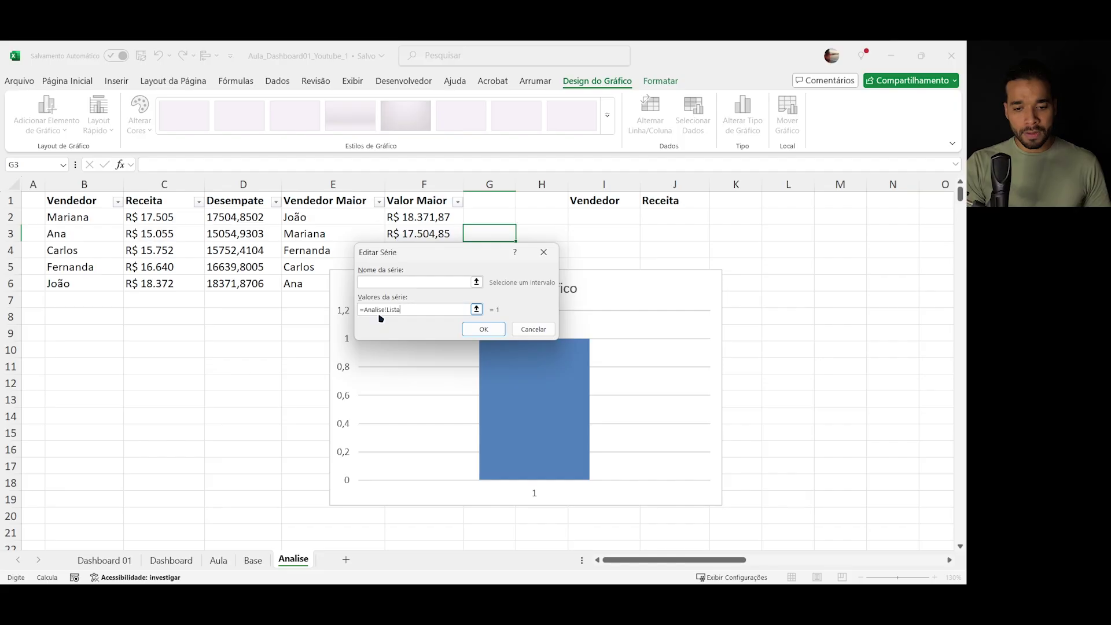
pyautogui.write('Receita')
pyautogui.click(489, 331)
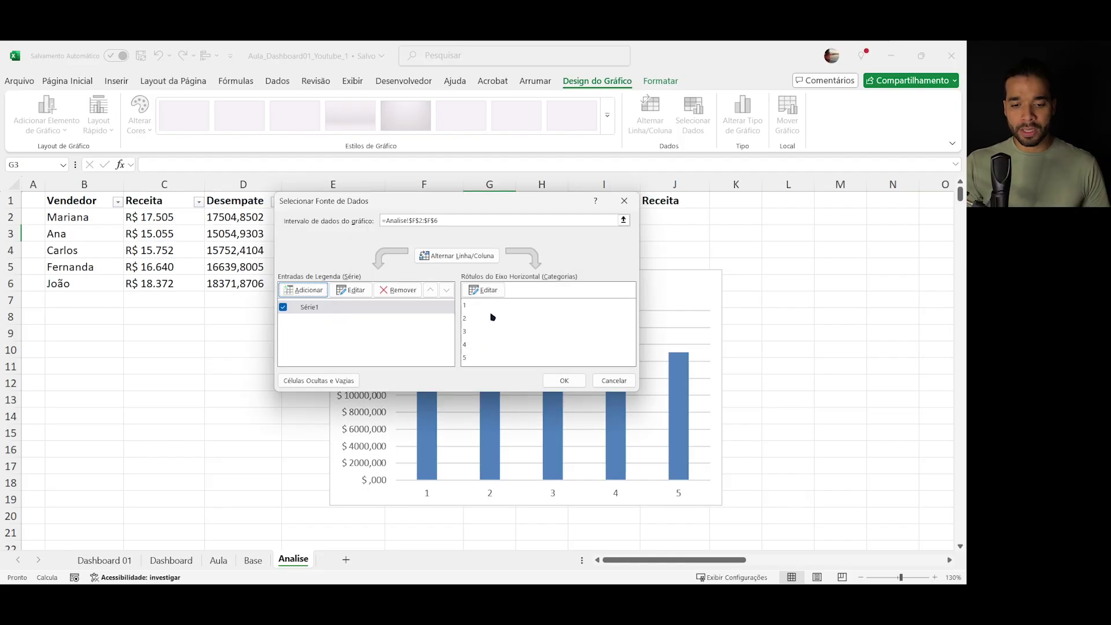
# - Set the chart's horizontal axis labels to =Analise!ListaVendedores and apply the data source
pyautogui.click(489, 291)
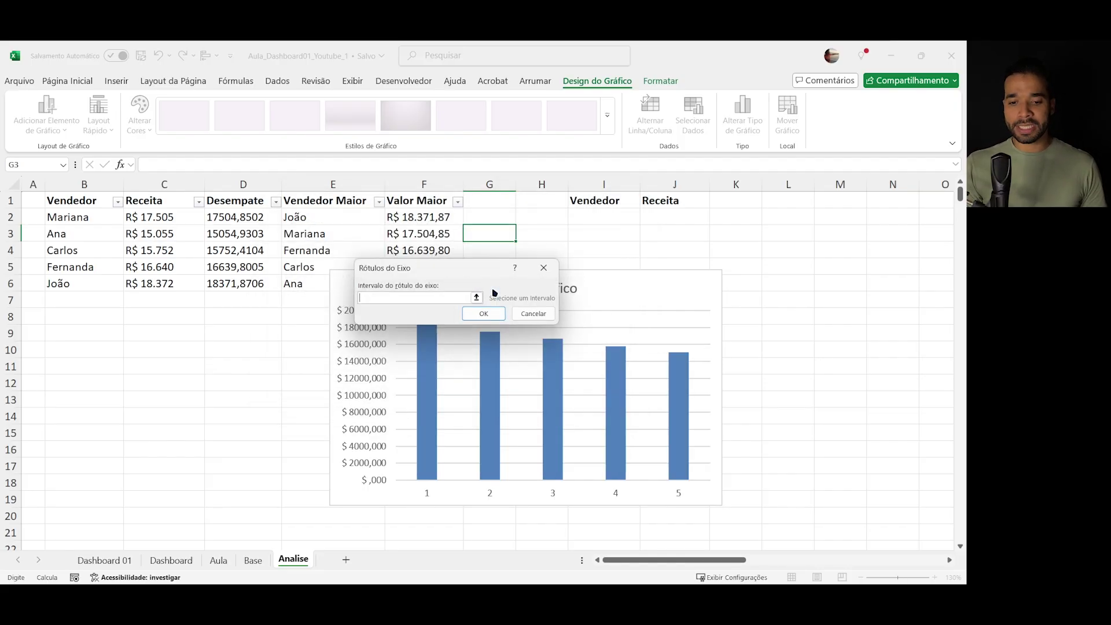
pyautogui.write('Analise!ListaVendedores')
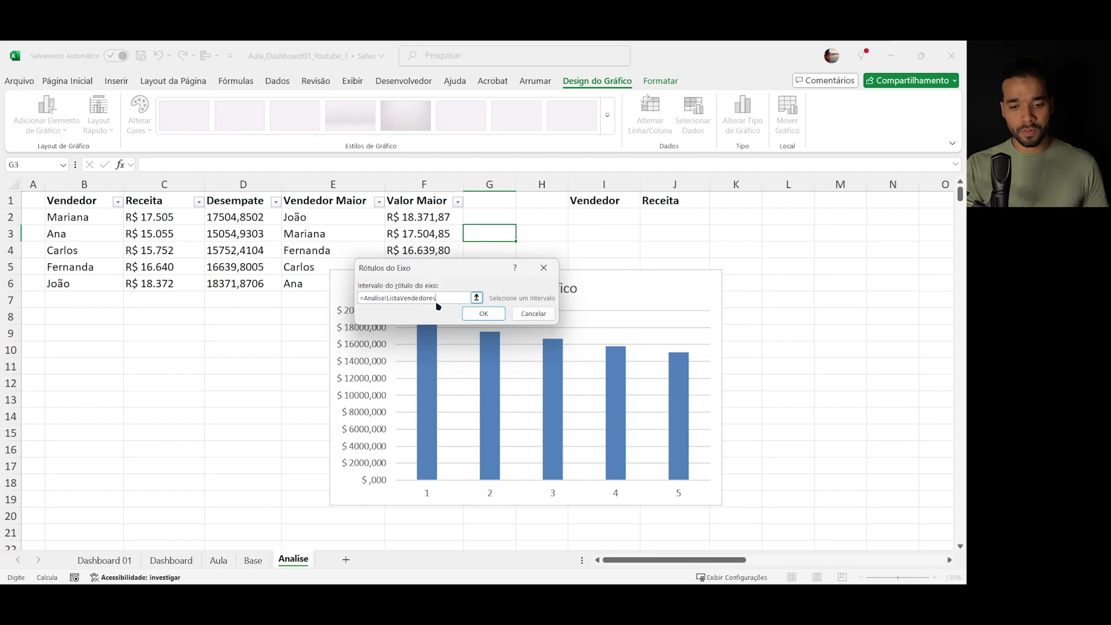
pyautogui.press('Return')
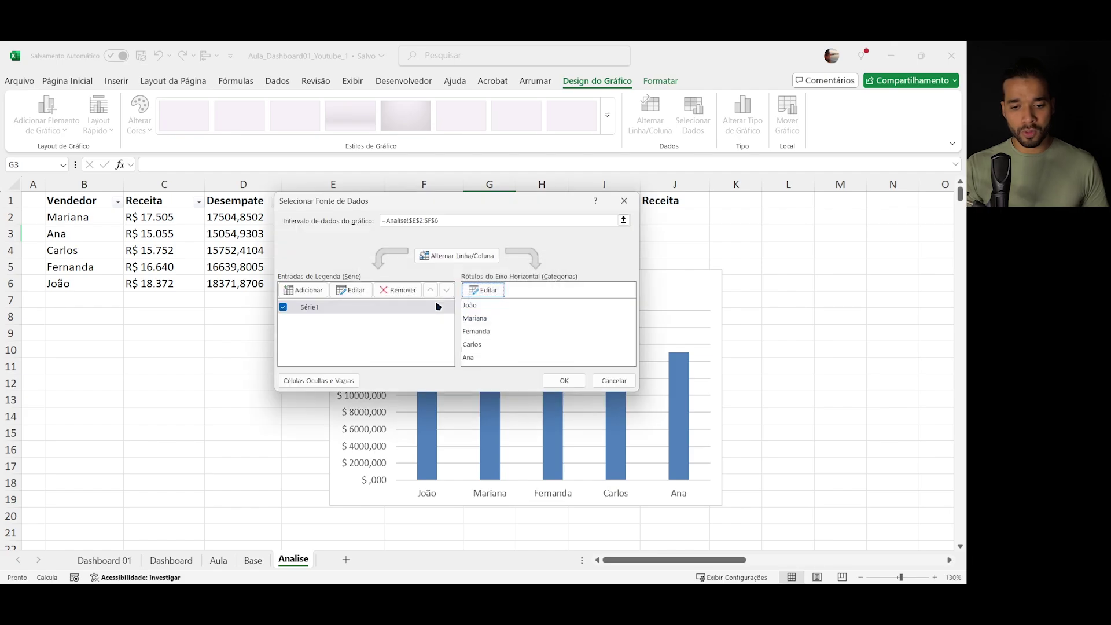
pyautogui.click(570, 377)
# - Delete the seller's table row in row 6 to test the chart's dynamic range, and move the chart away from the table
pyautogui.click(269, 300)
pyautogui.click(250, 282)
pyautogui.hotkey('shift', 'space')
pyautogui.hotkey('ctrl', '-')
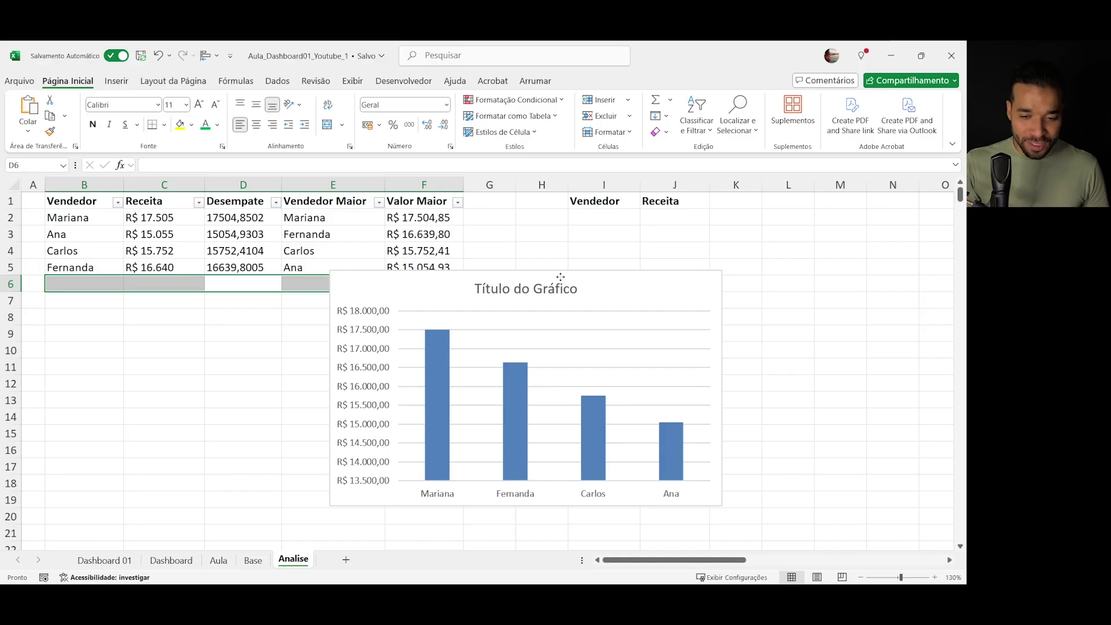
pyautogui.moveTo(560, 284); pyautogui.dragTo(659, 259)
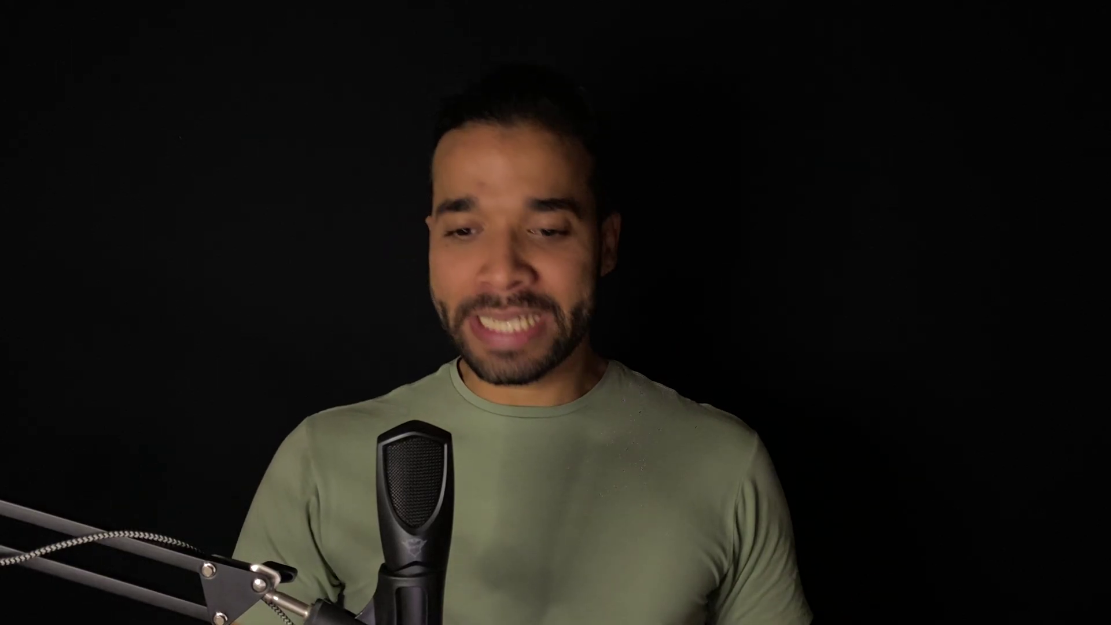